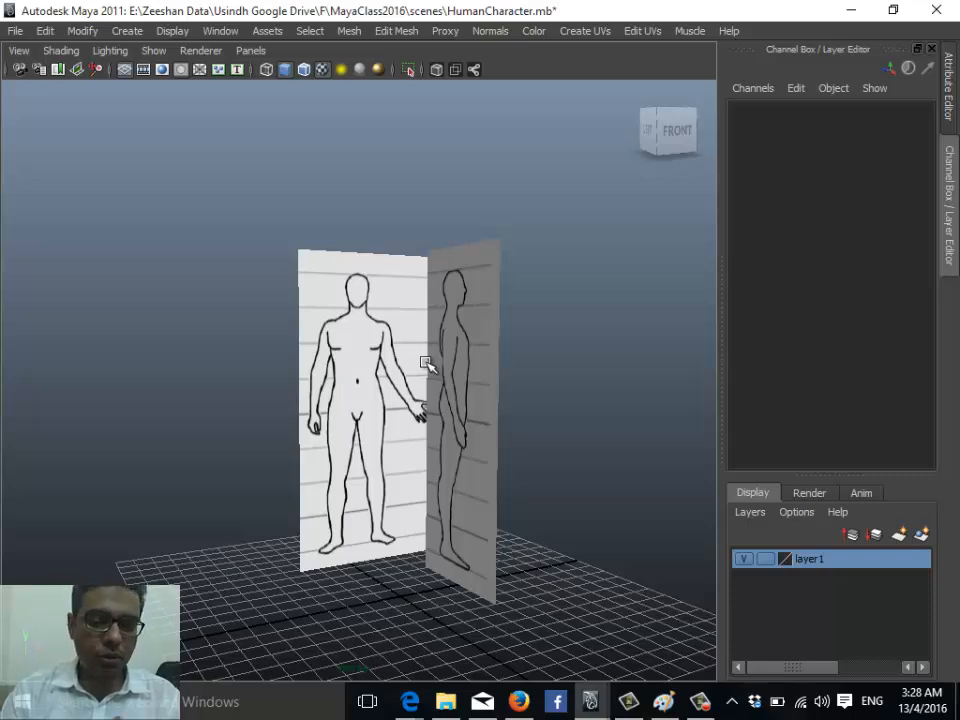
left_click(448, 345)
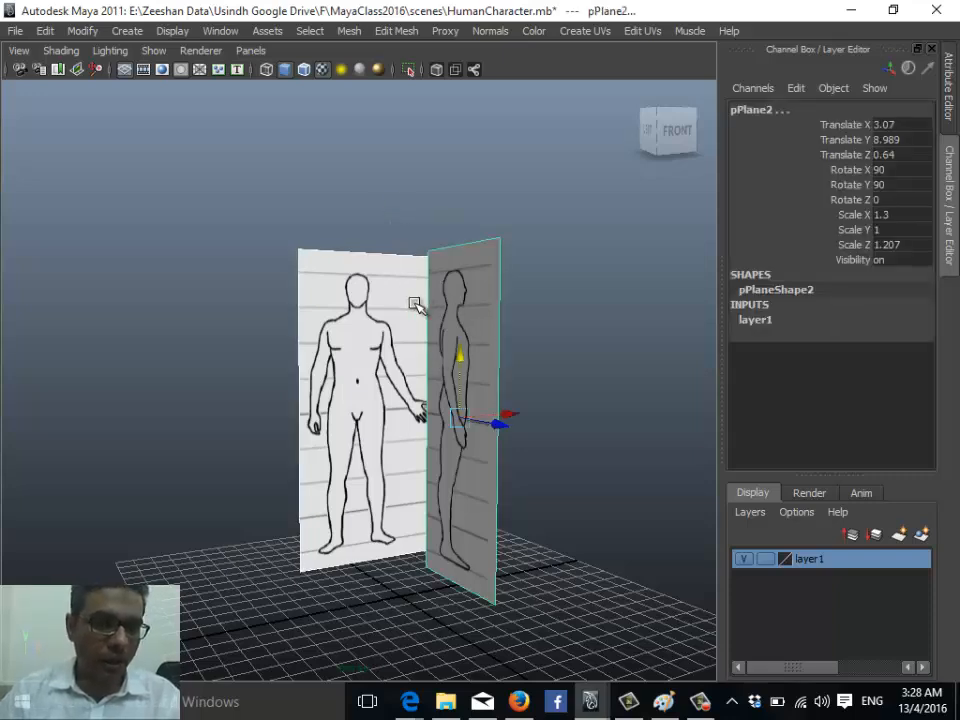
left_click(565, 32)
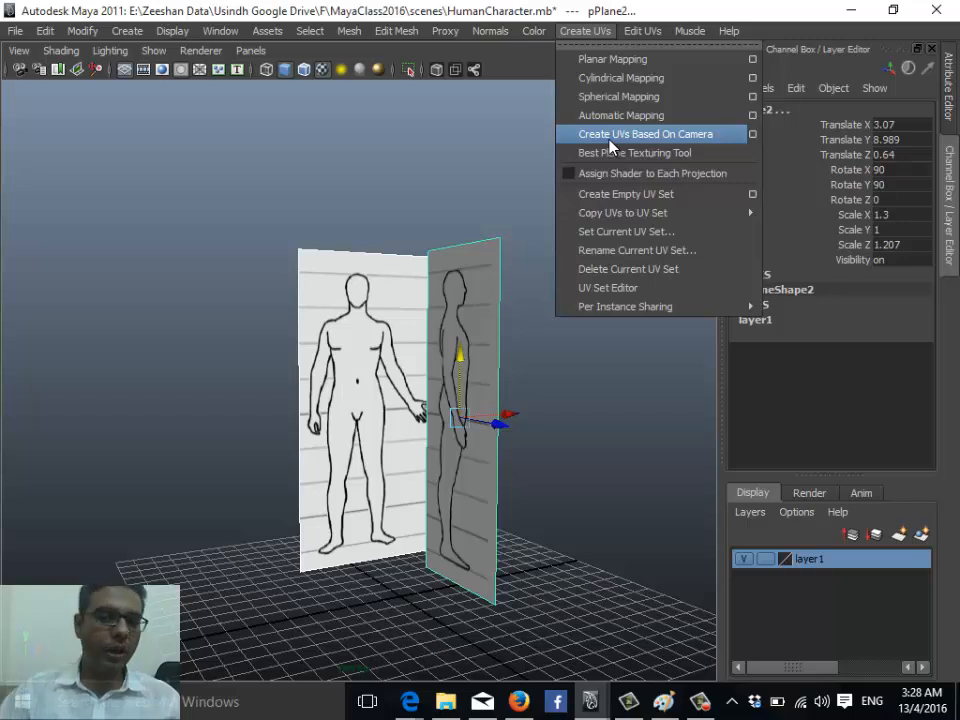
left_click(568, 30)
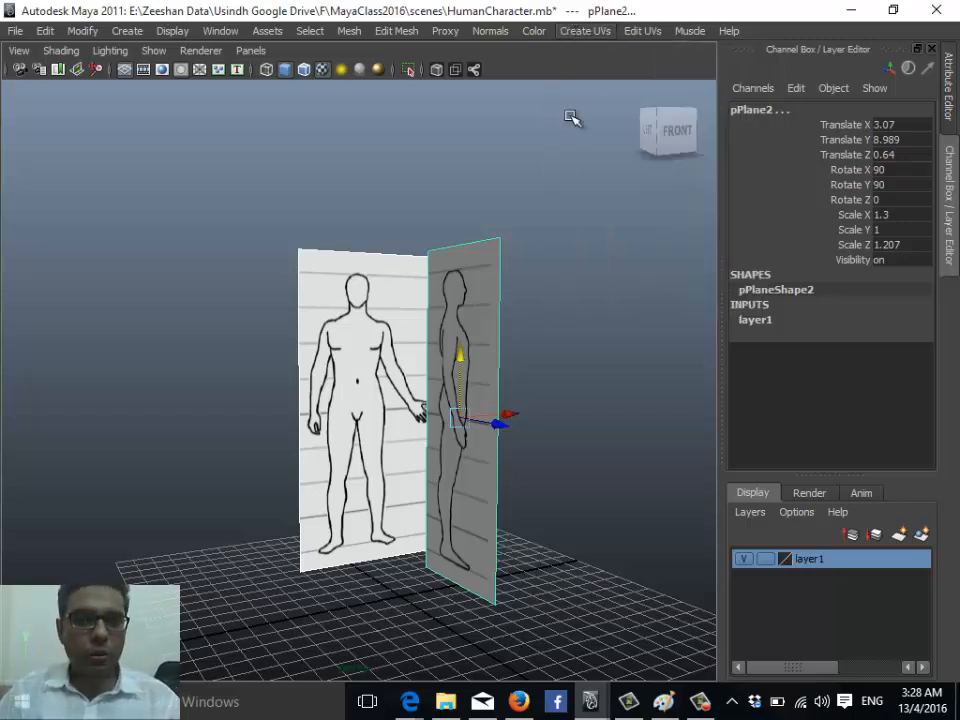
- Set the display type of layer1 to Reference and clear the side plane's selection
left_click(765, 559)
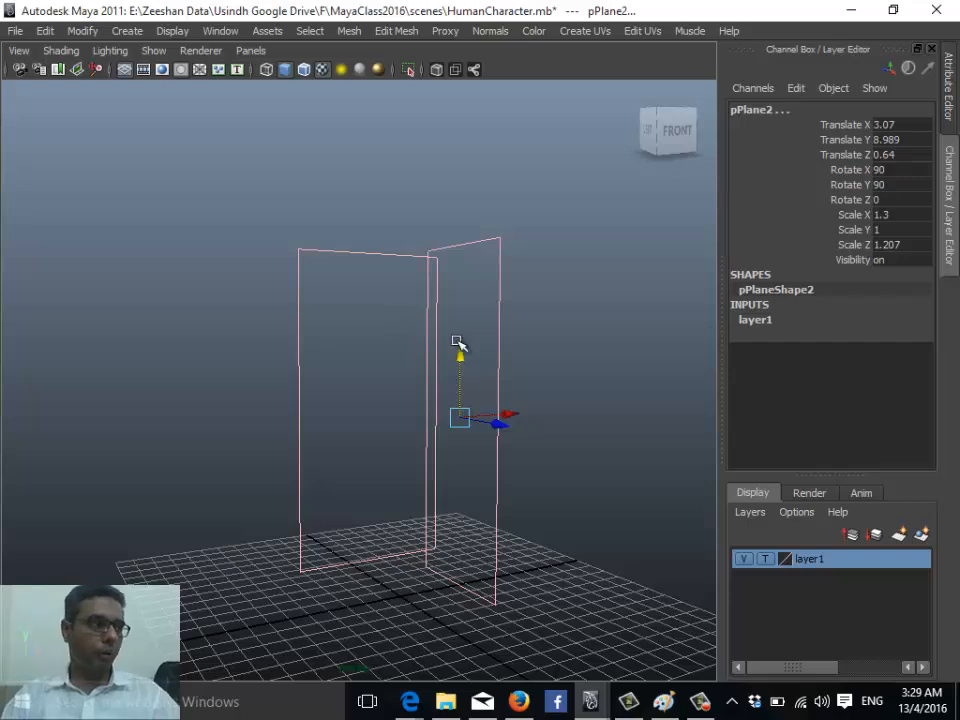
left_click(765, 559)
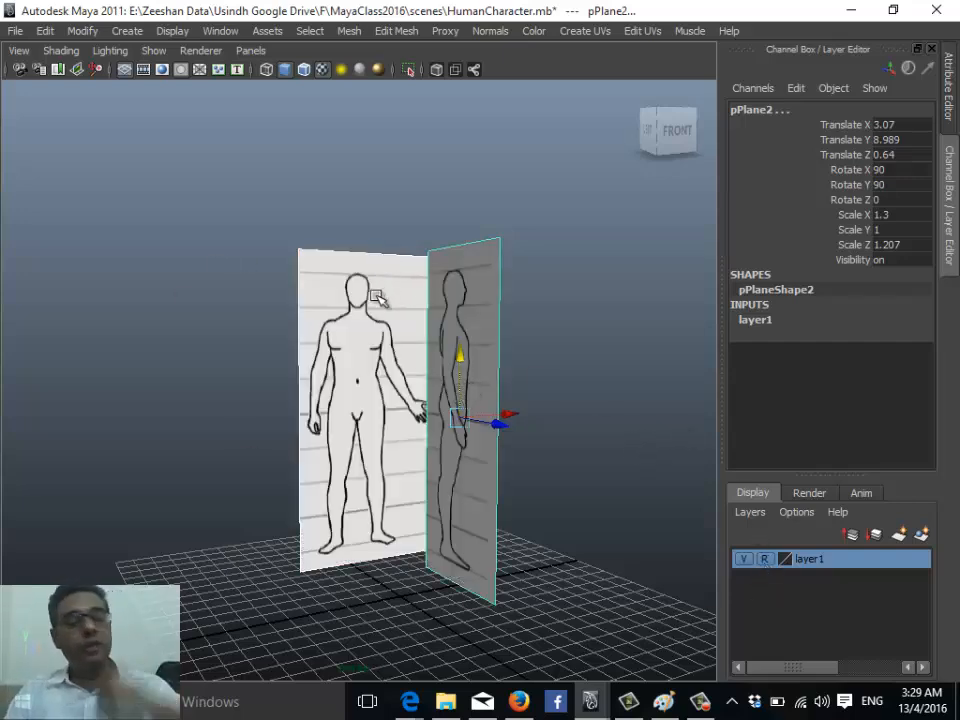
left_click(589, 321)
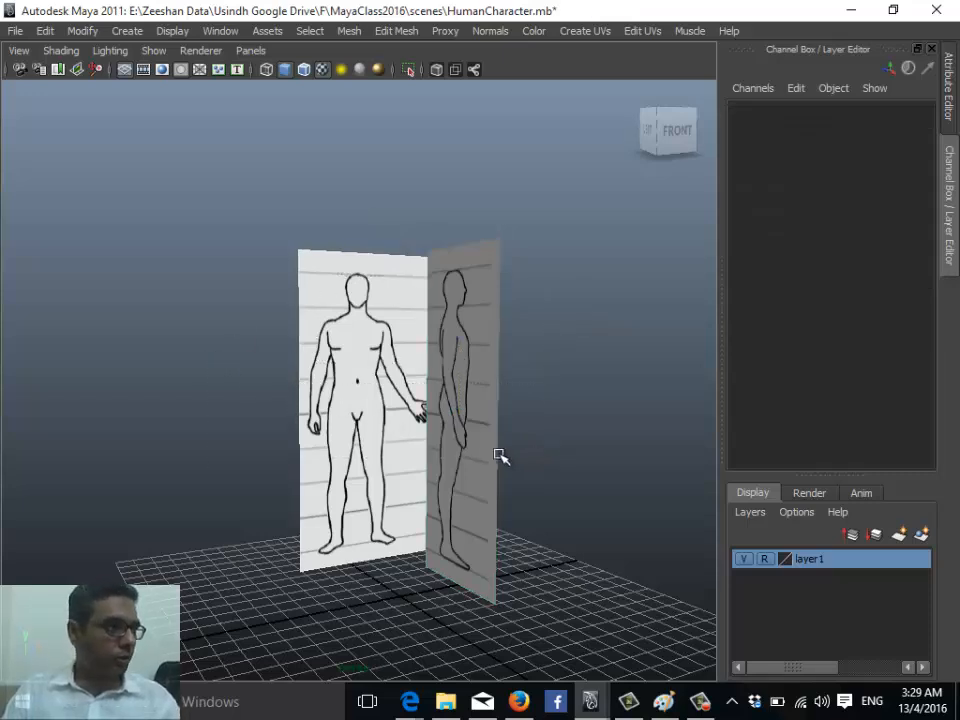
- Rename the display layer layer1 as BodyReference_lyr
double_click(810, 560)
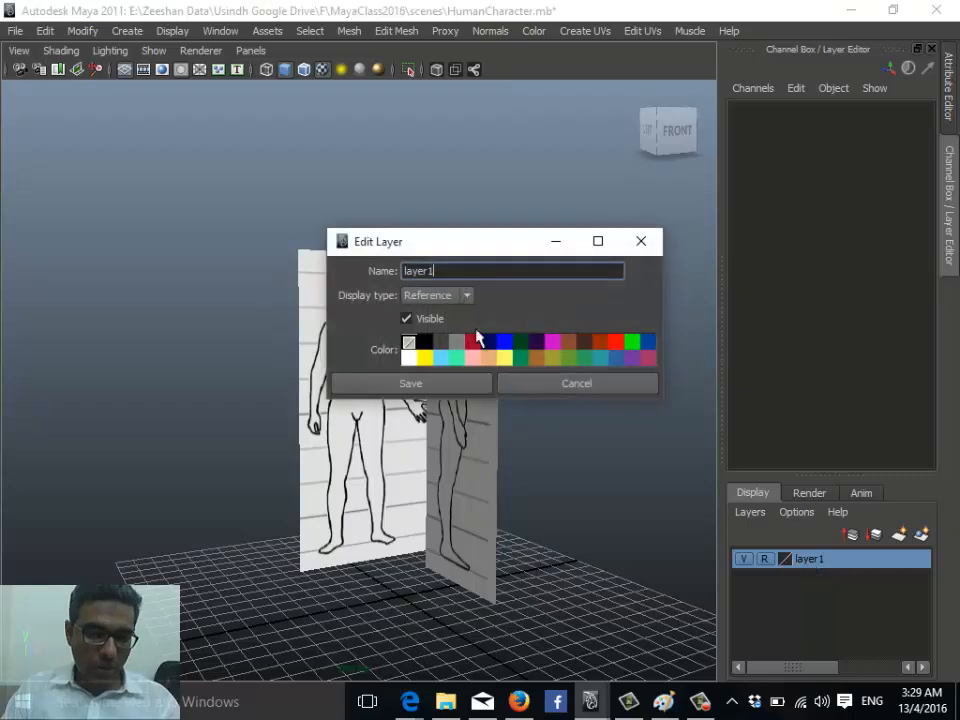
left_click_drag(433, 273, 285, 285)
type("BodyReference_lyr")
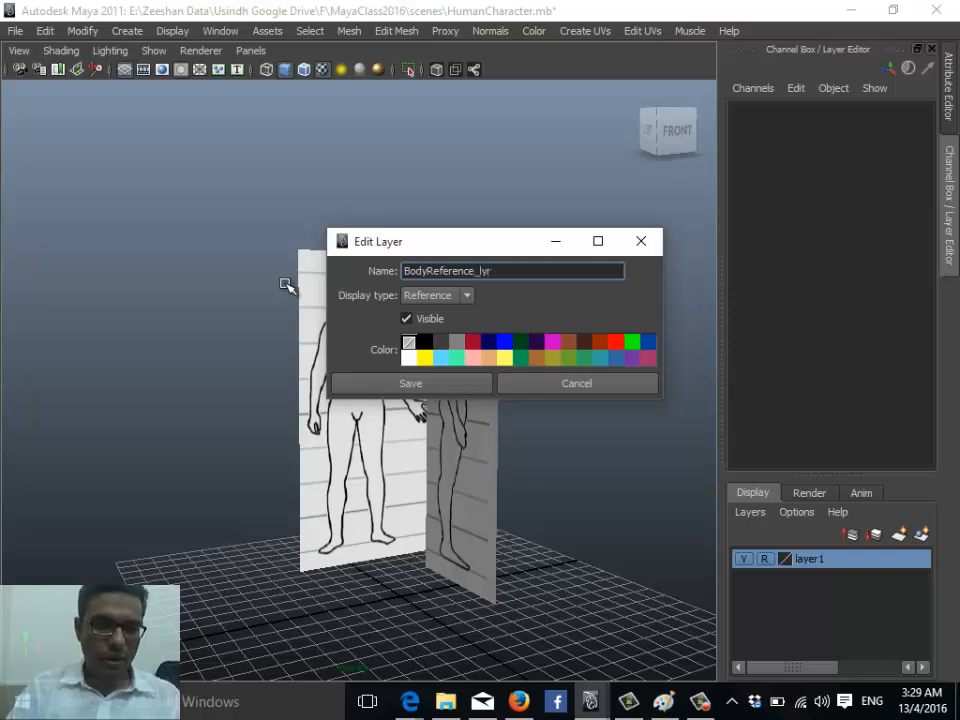
left_click(350, 382)
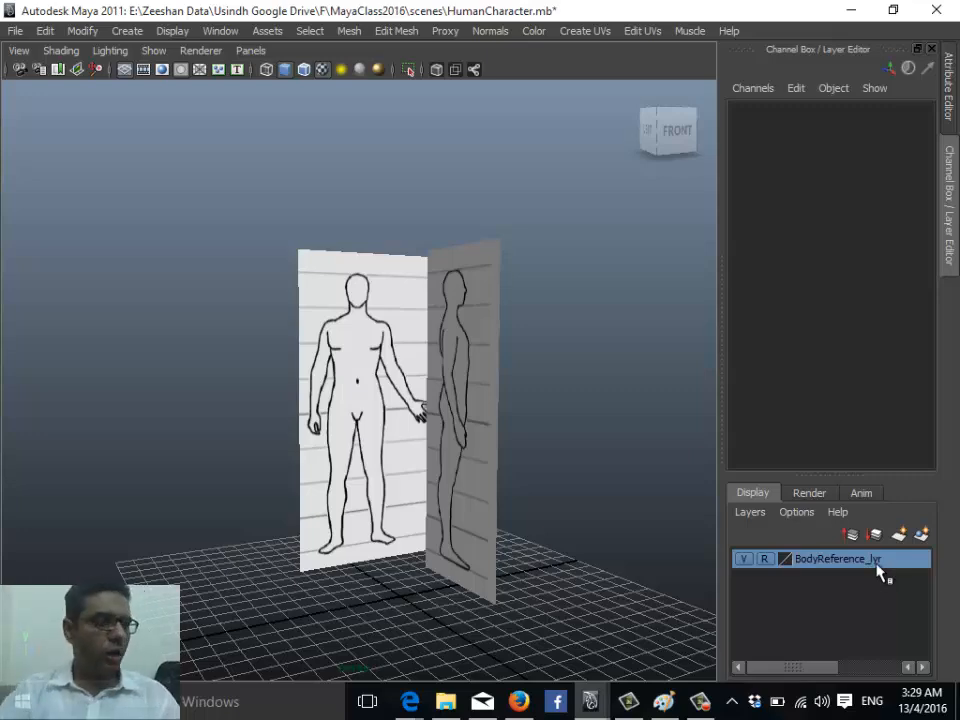
- Create a polygon cube standing on the grid near the body references, centred at about X 0.53, Y 2.4, Z -0.69
left_click_drag(510, 527, 405, 440, "alt")
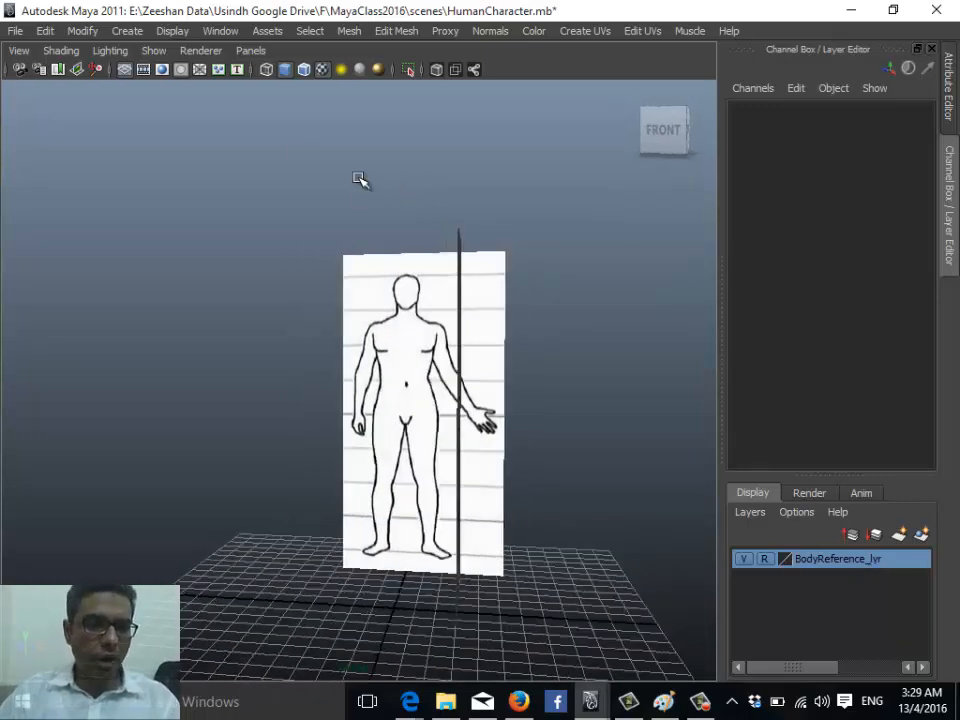
left_click(141, 33)
mouse_move(170, 77)
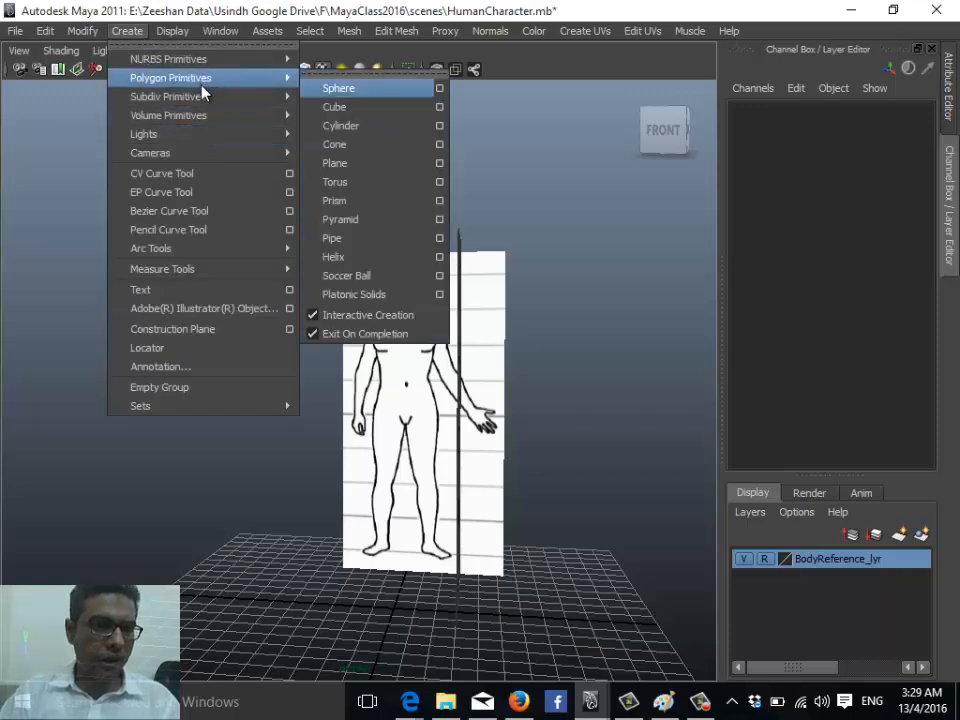
left_click(407, 106)
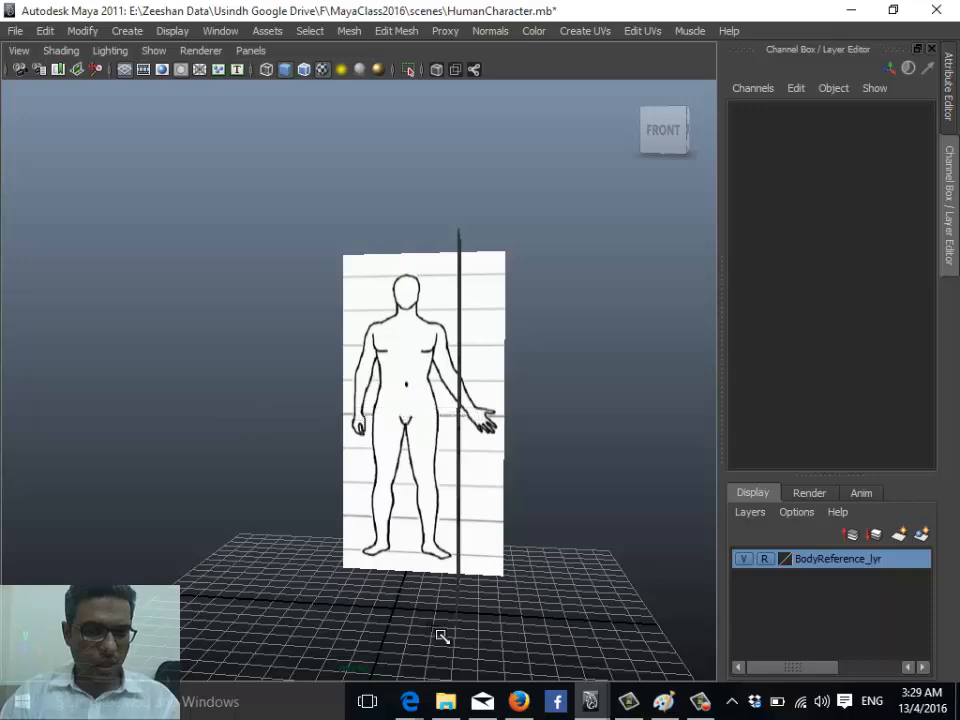
left_click_drag(407, 604, 336, 429, "alt")
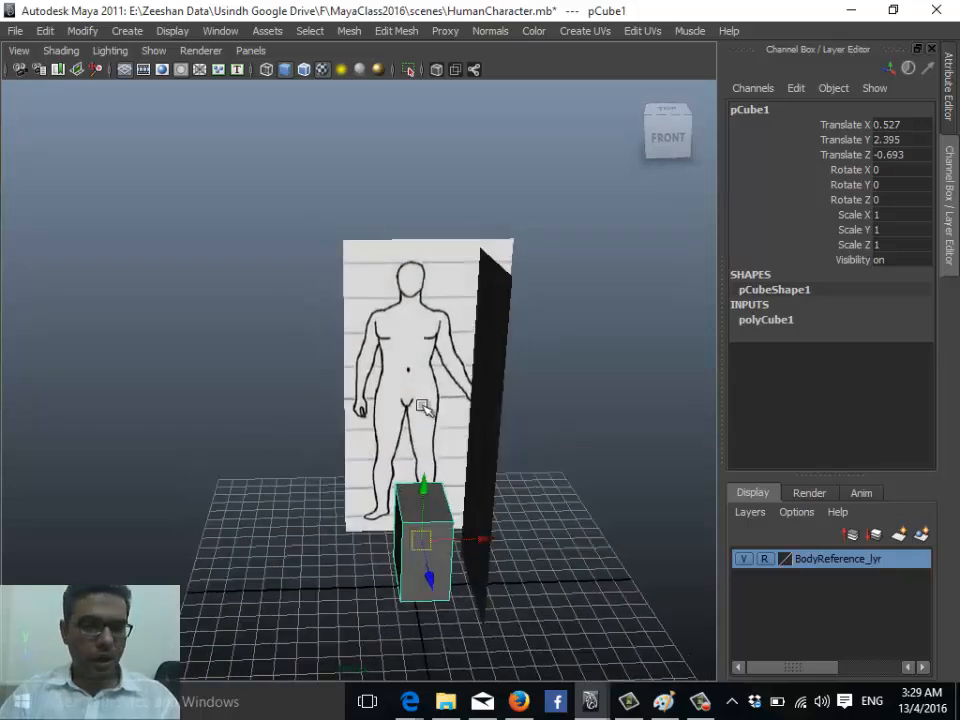
left_click(251, 51)
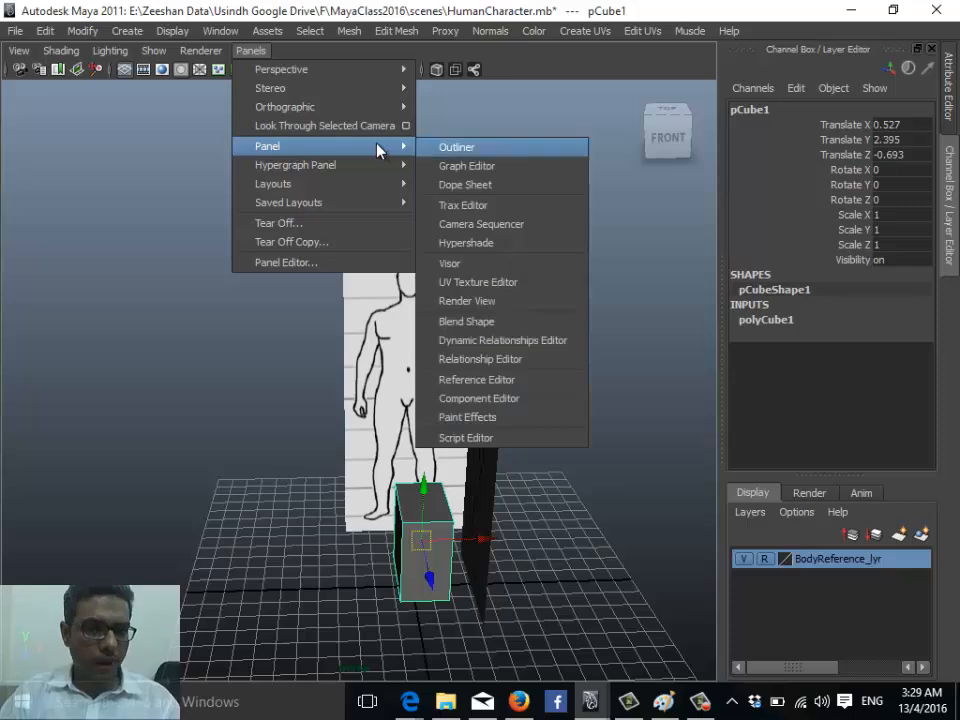
mouse_move(350, 188)
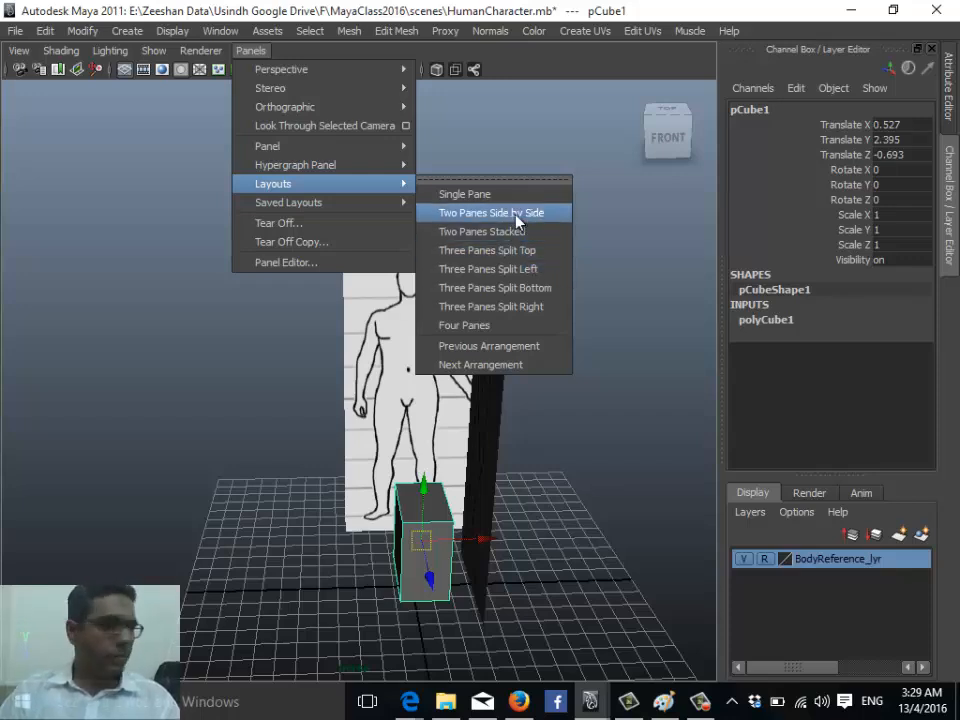
left_click(252, 52)
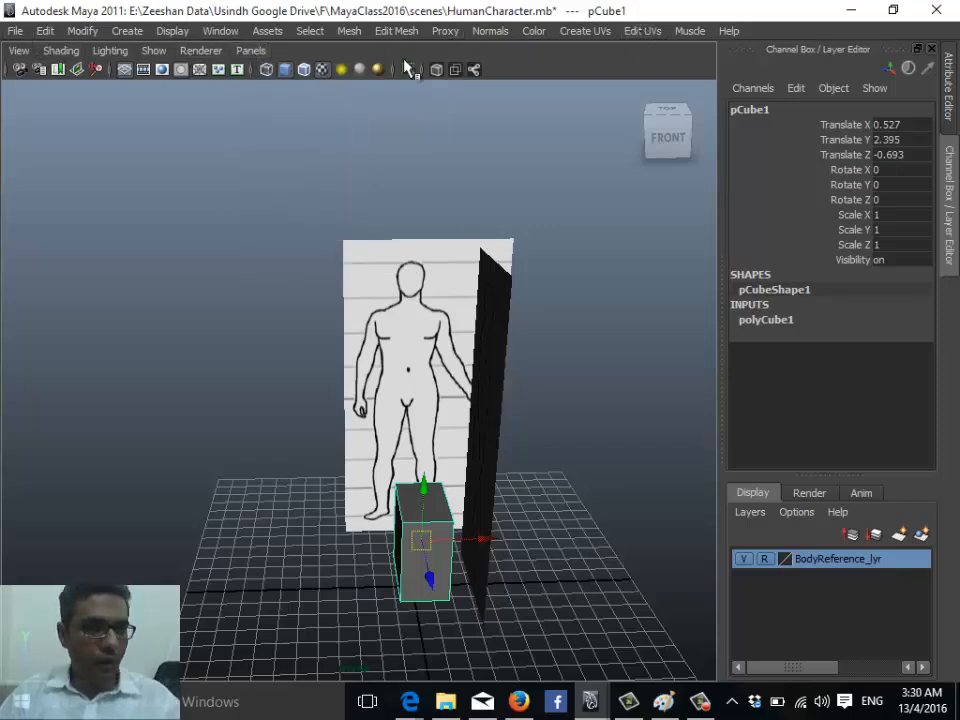
left_click(258, 53)
left_click(262, 56)
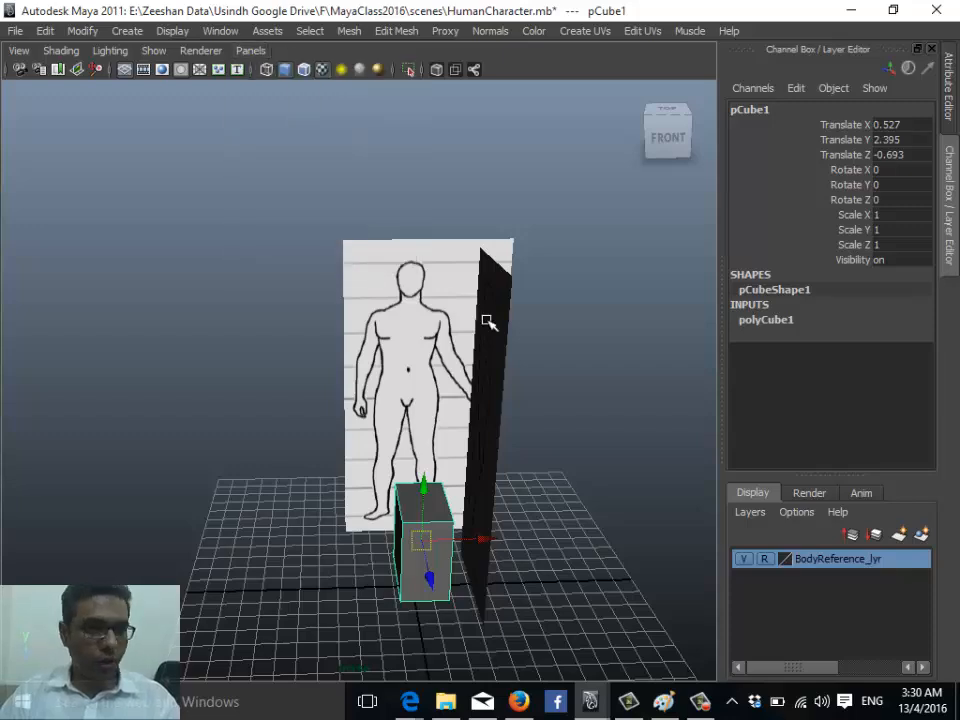
key("space")
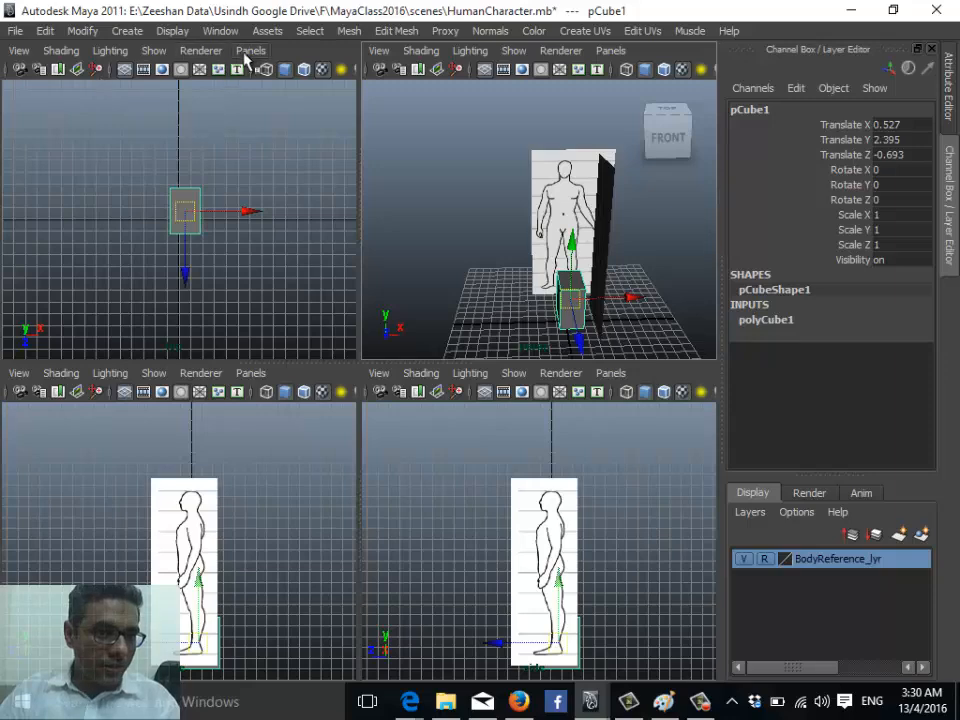
left_click(60, 50)
left_click(254, 374)
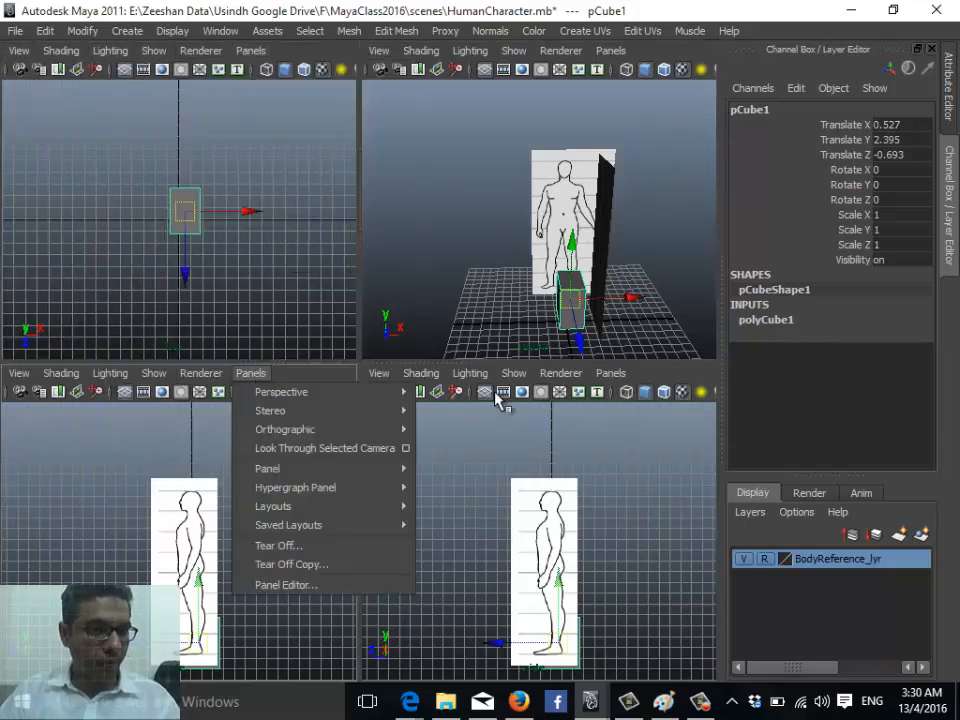
left_click(611, 375)
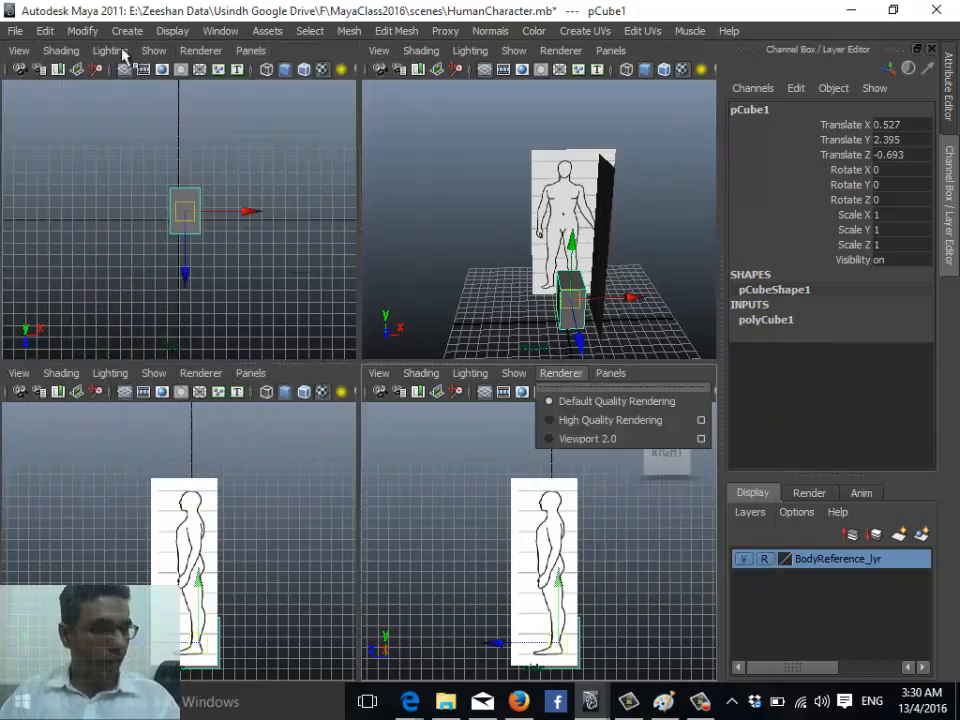
left_click(251, 50)
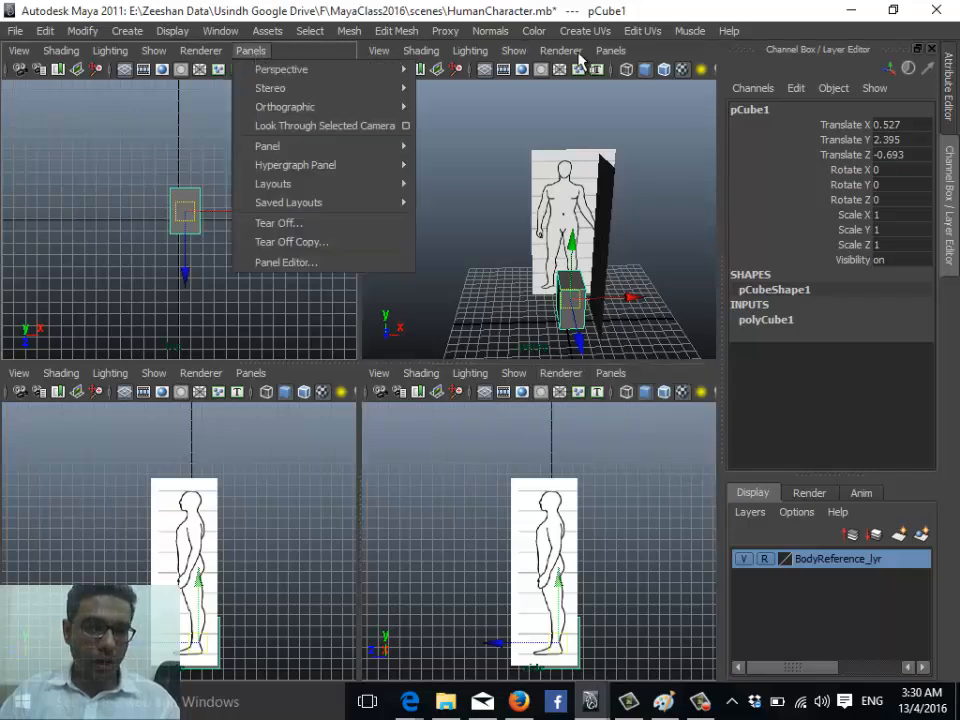
left_click(610, 50)
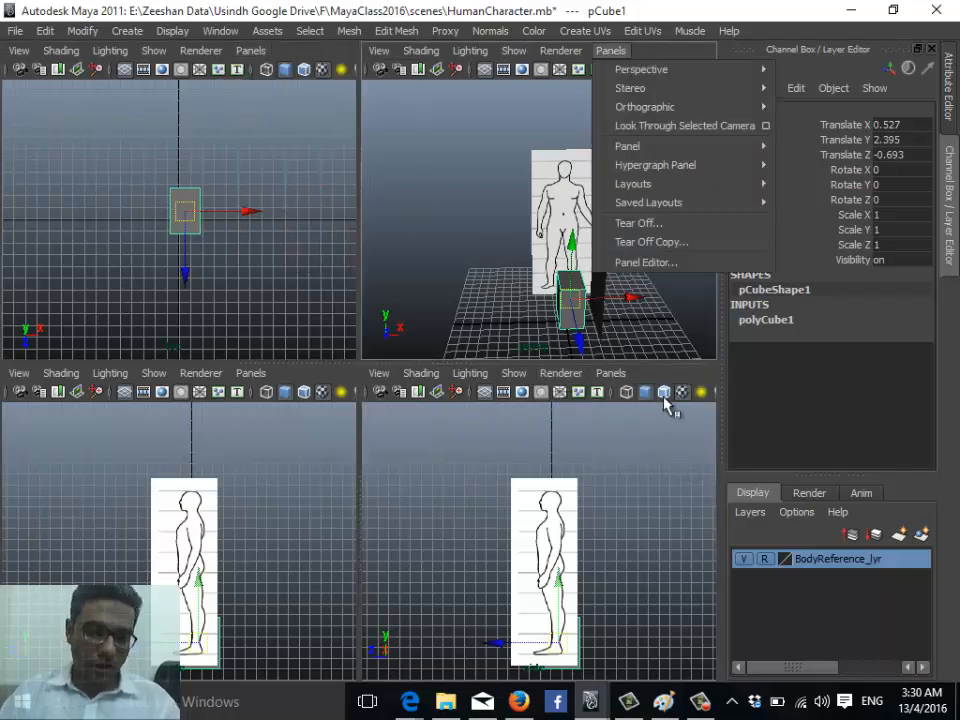
left_click(378, 50)
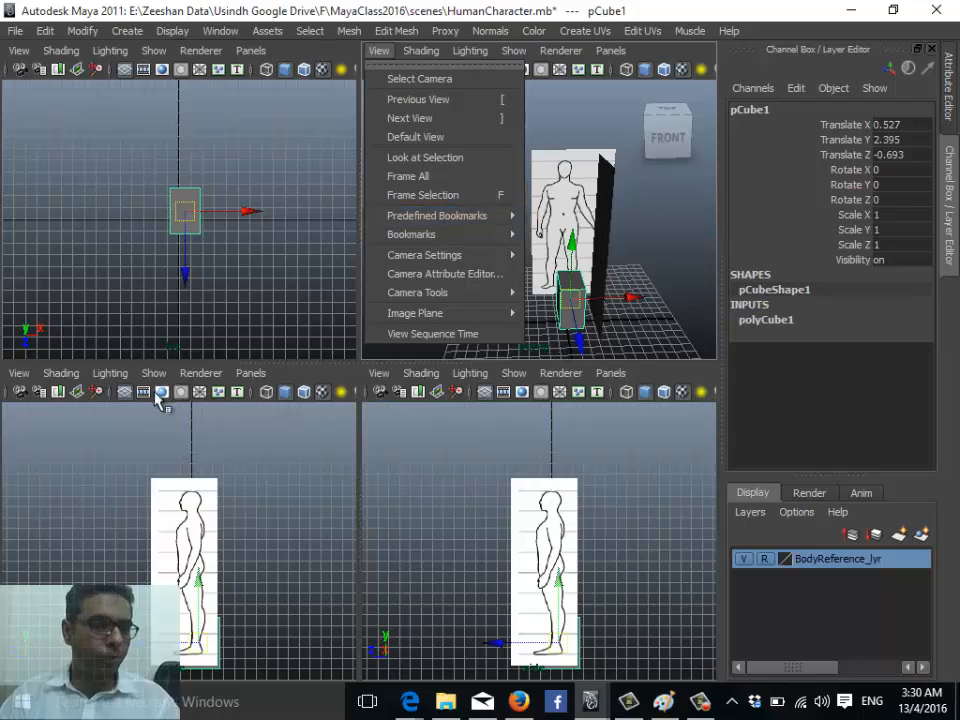
left_click(552, 8)
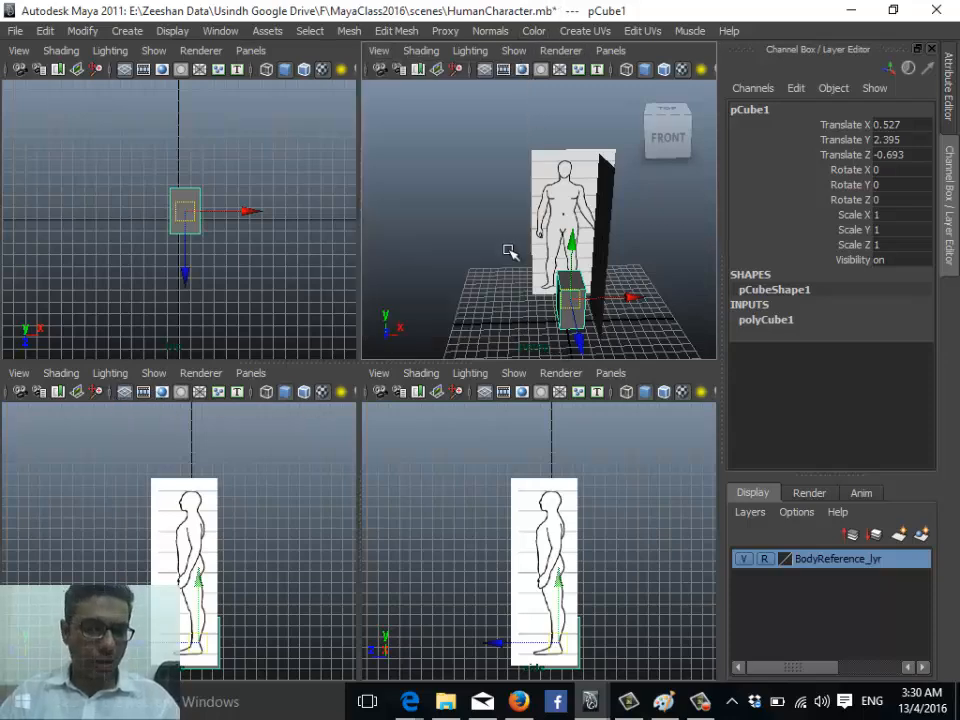
key("space")
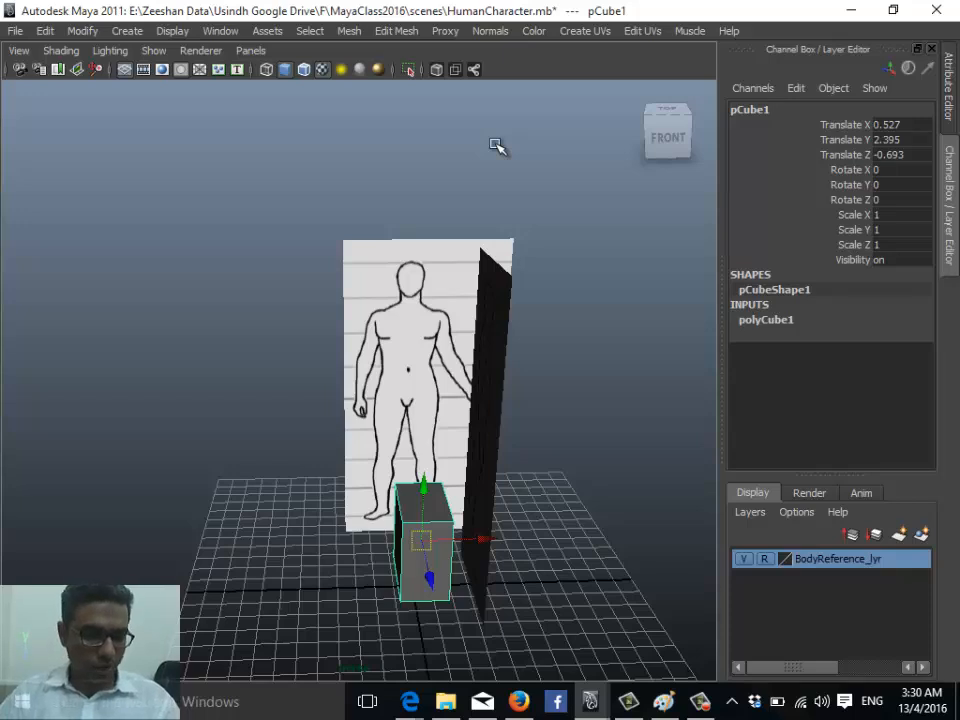
- Change the viewport layout to Two Panes Side by Side
left_click(251, 50)
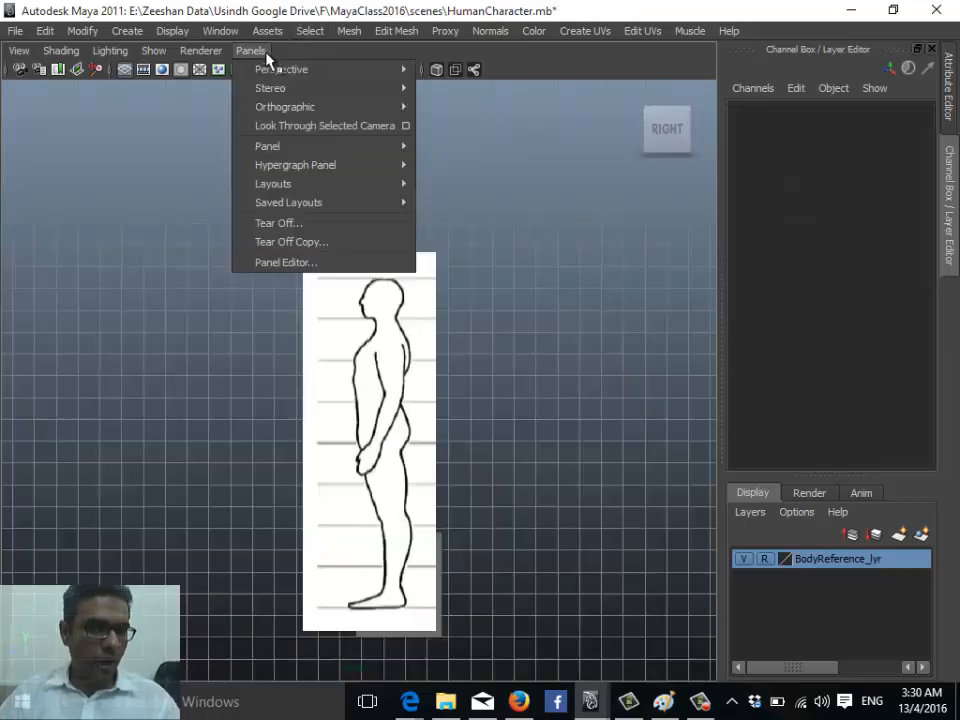
mouse_move(321, 188)
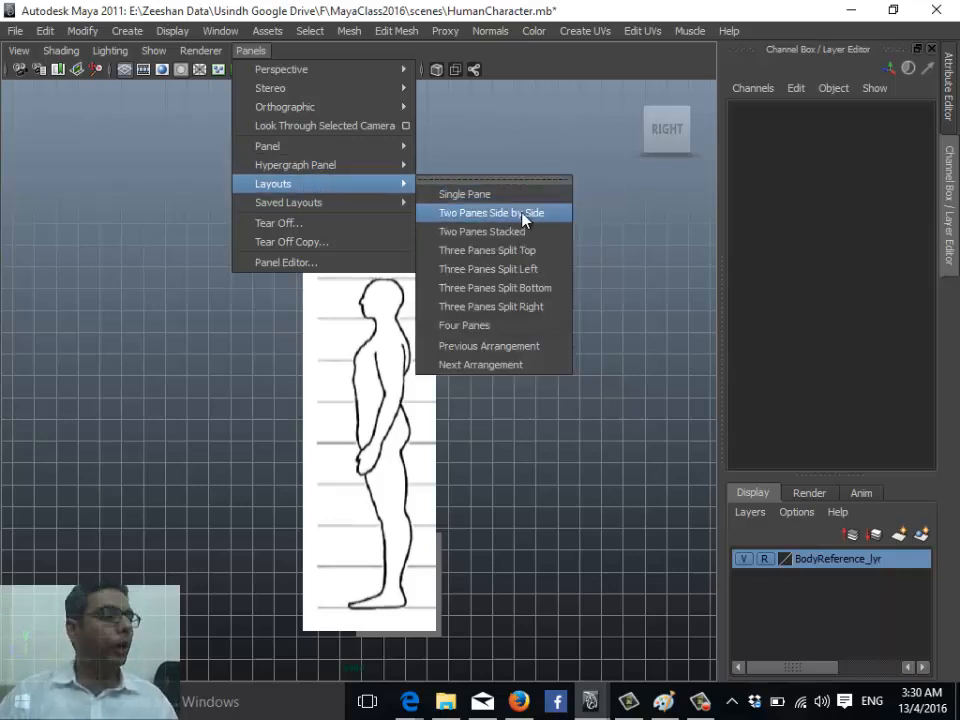
left_click(540, 213)
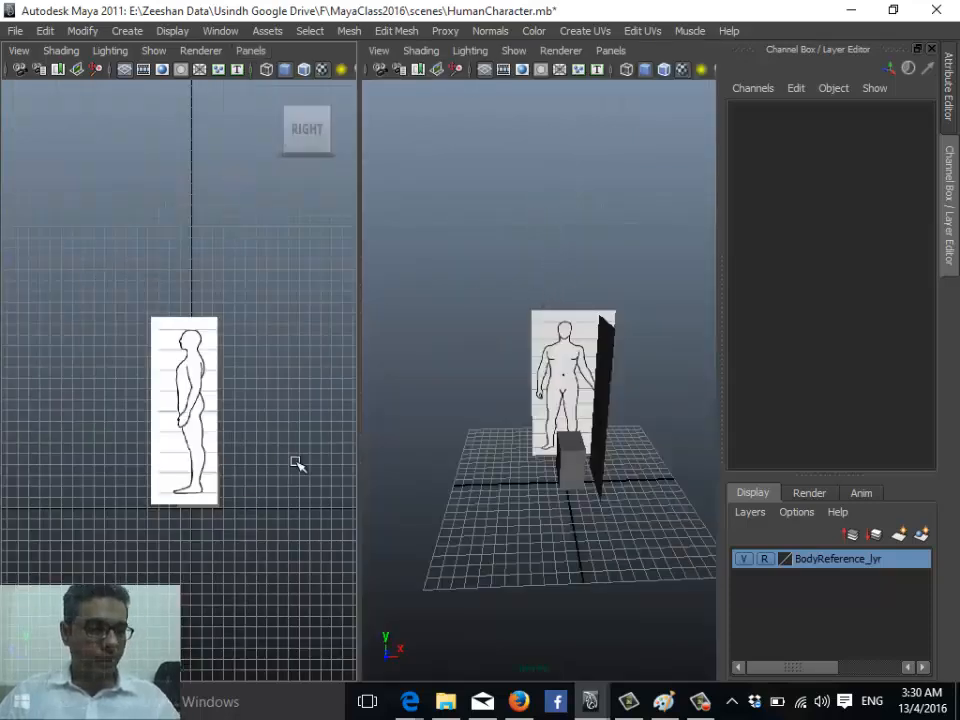
- Switch the first pane to the front view and the second pane to the side view
key("space")
left_click_drag(194, 370, 205, 428)
key("space")
left_click_drag(551, 351, 619, 352)
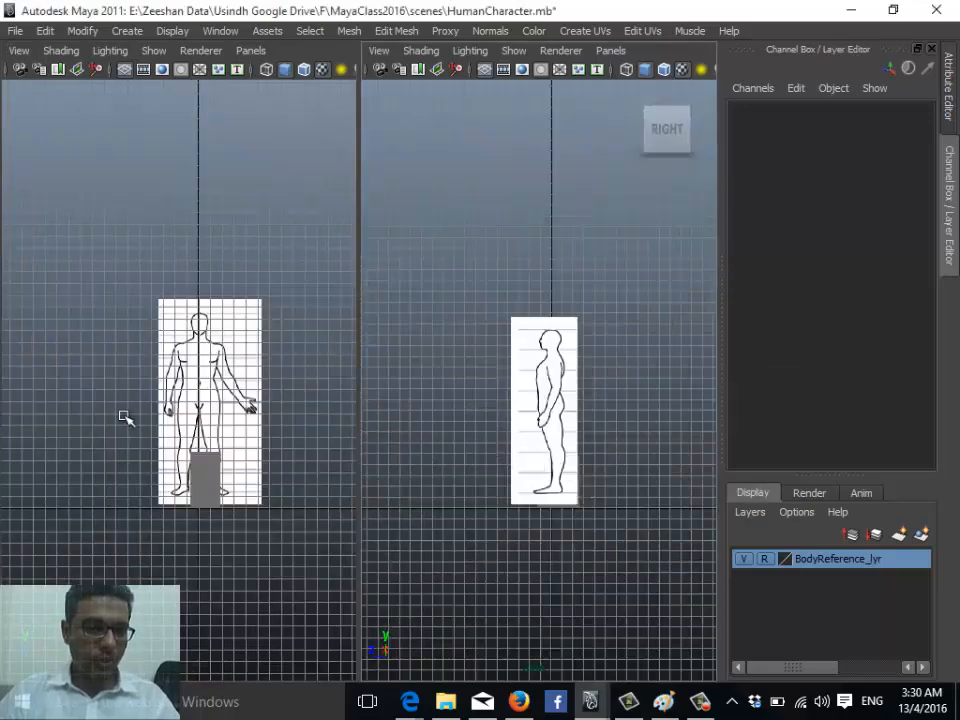
- Close the Channel Box / Layer Editor and the Attribute Editor, and frame the full front and side body references in the two panes
scroll(148, 448, "up", 5)
middle_click_drag(140, 442, 112, 437, "alt")
middle_click_drag(493, 433, 498, 414, "alt")
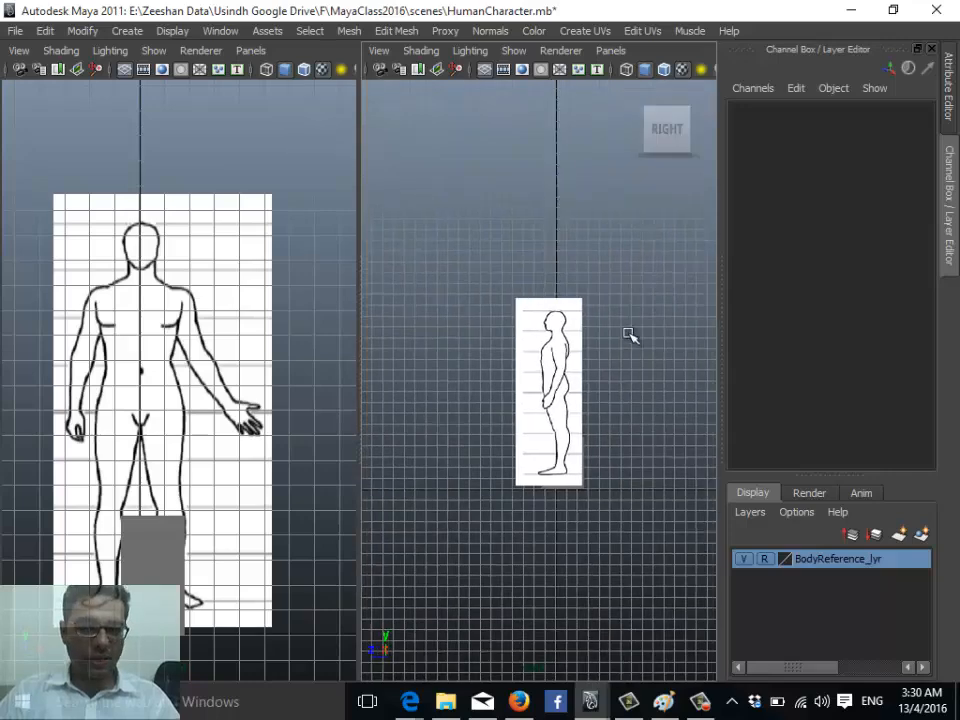
key("space")
key("space")
left_click(932, 49)
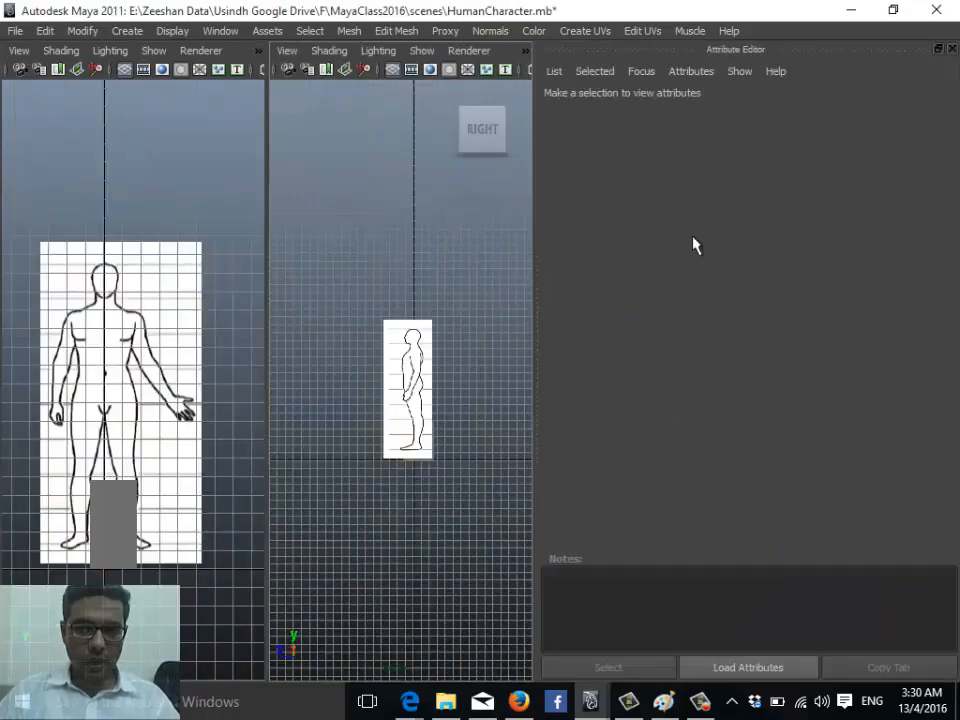
left_click(952, 49)
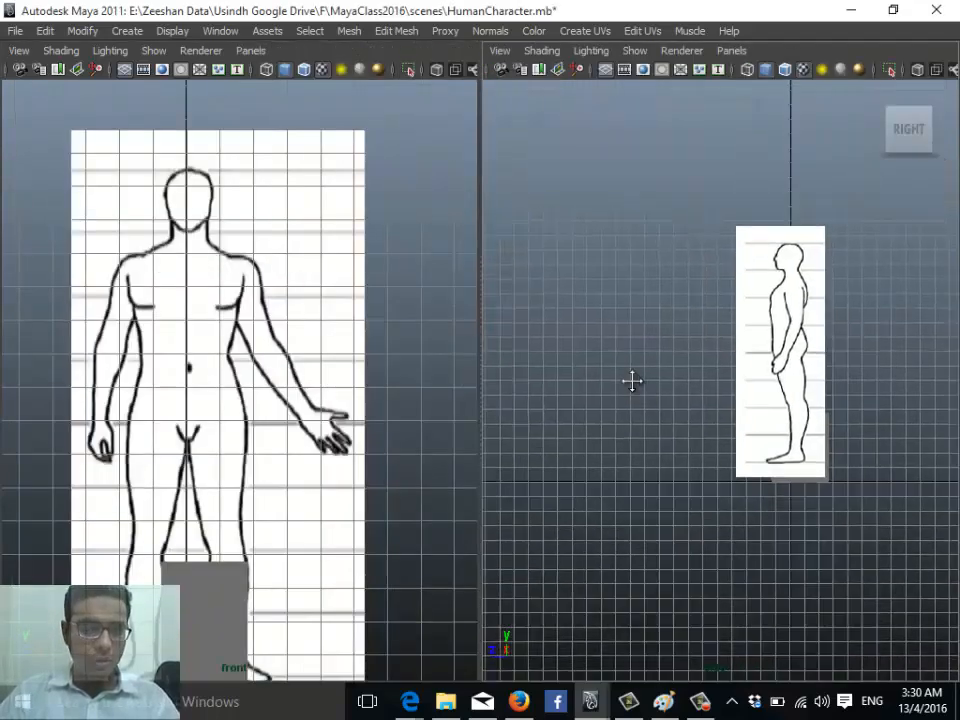
scroll(723, 380, "up", 5)
middle_click_drag(723, 380, 731, 352, "alt")
scroll(728, 356, "down", 4)
middle_click_drag(178, 530, 146, 472, "alt")
scroll(240, 420, "down", 2)
key("space")
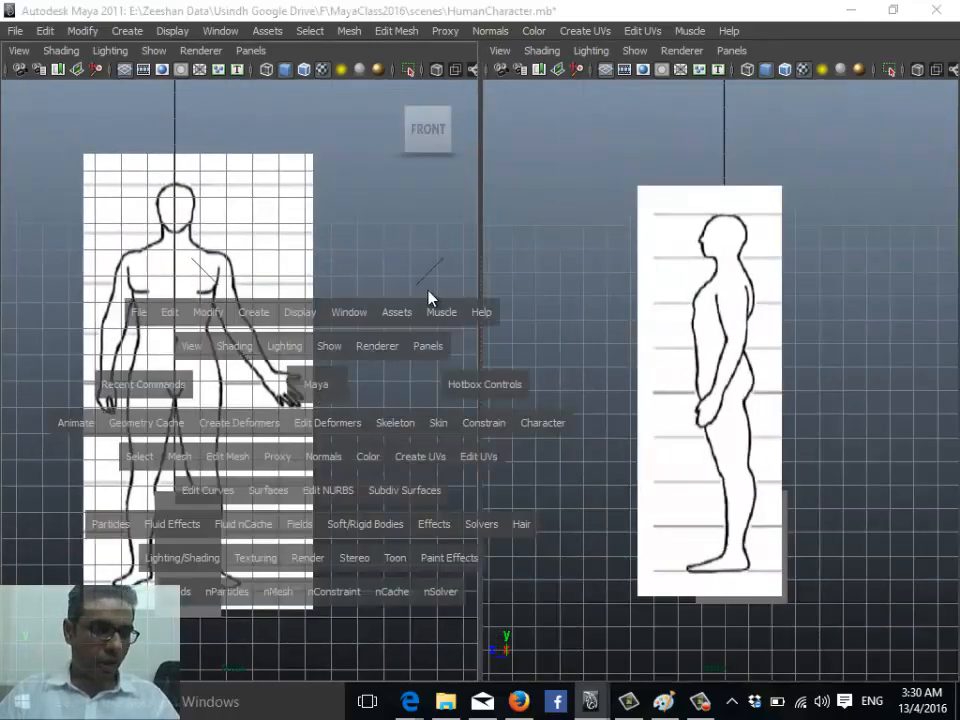
key("space")
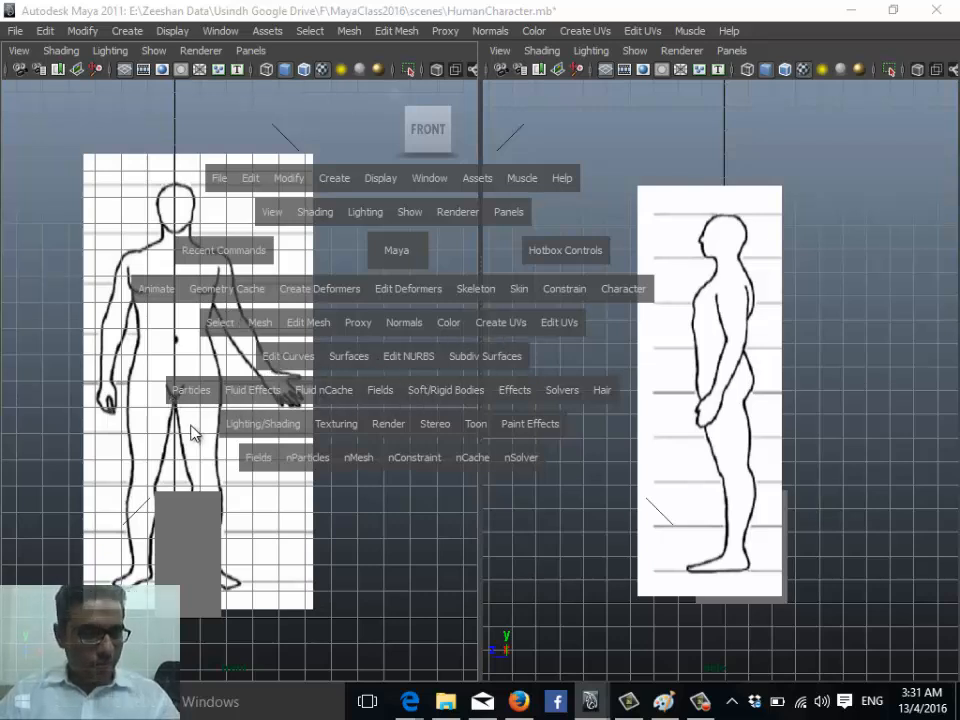
left_click(413, 356)
left_click(349, 356)
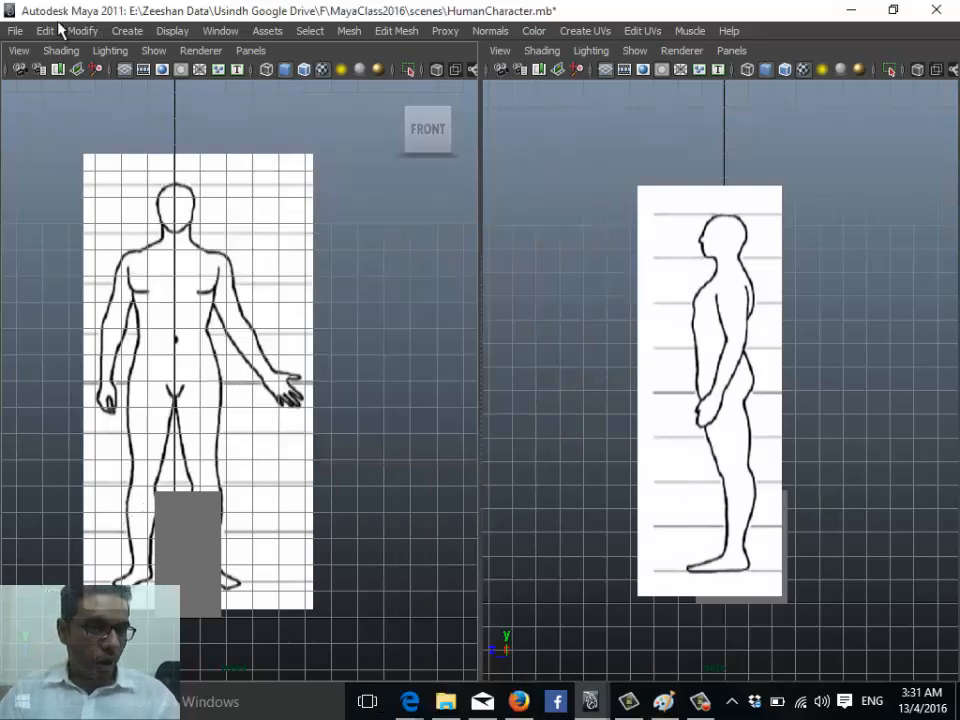
right_click_drag(240, 171, 381, 246, "alt")
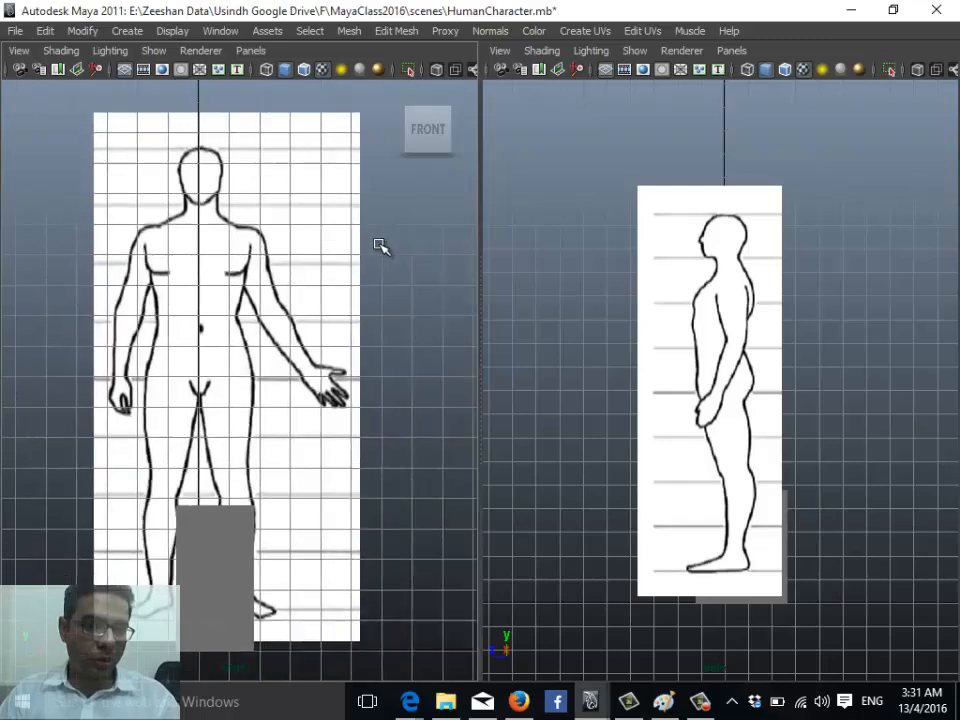
key("space")
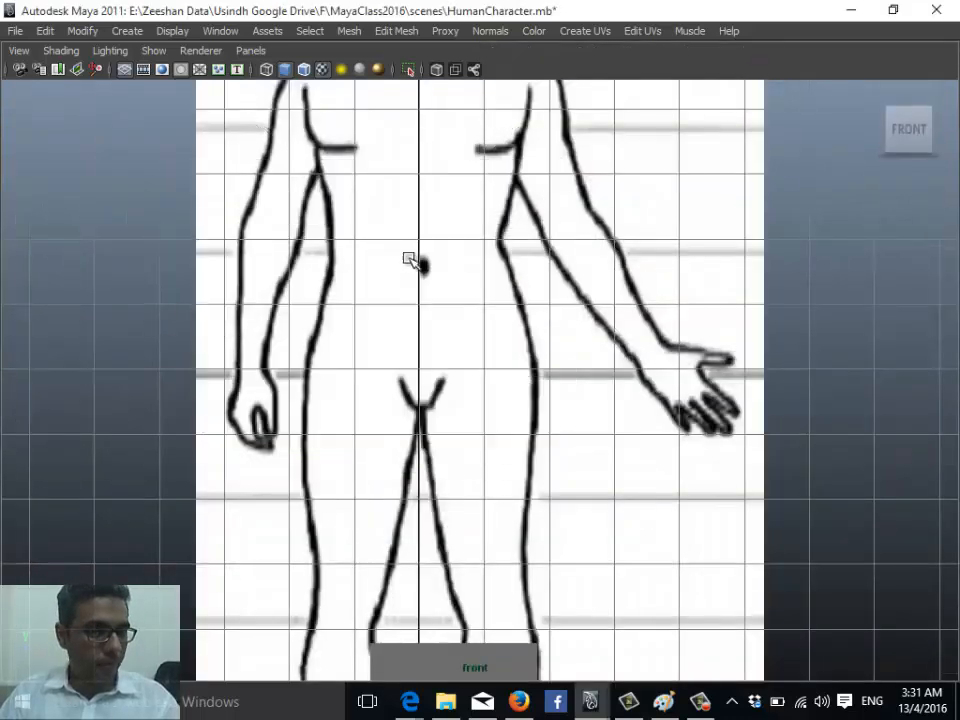
key("space")
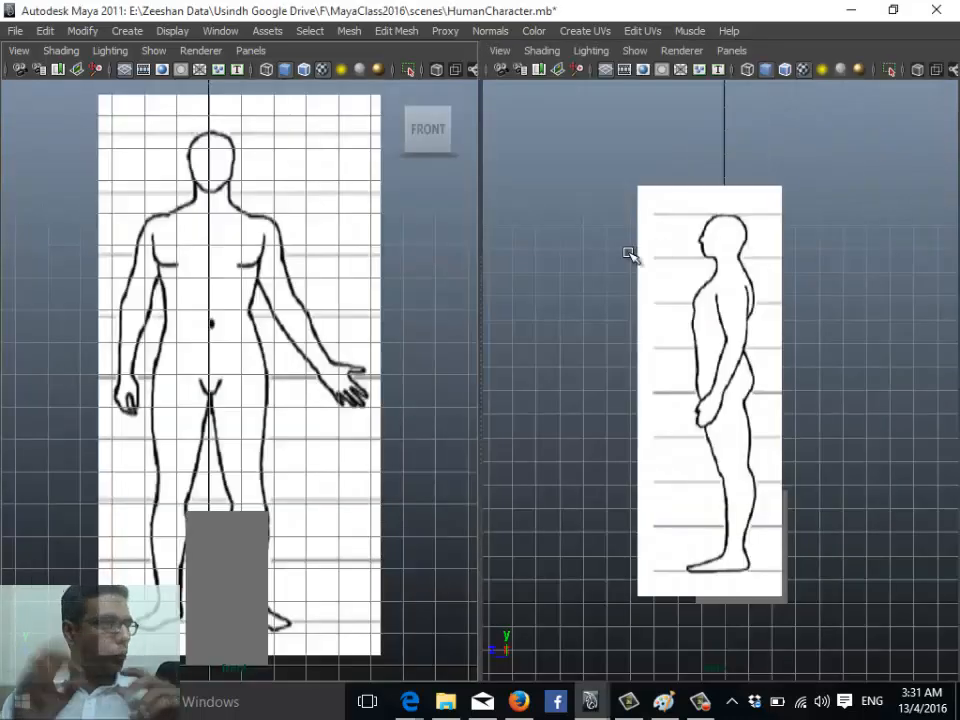
key("space")
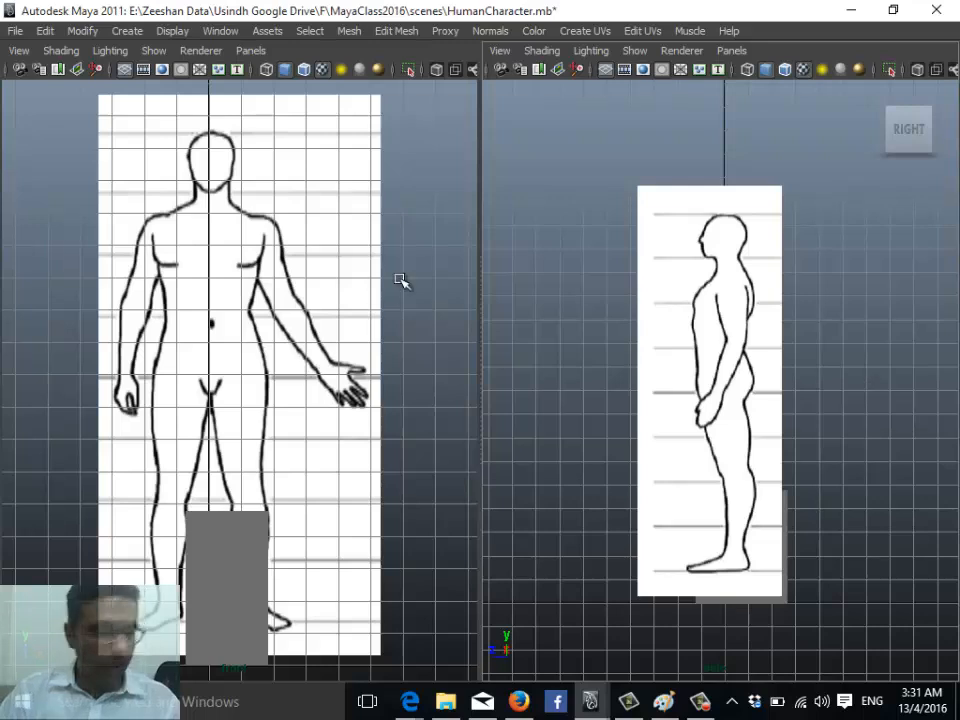
key("space")
left_click_drag(409, 274, 411, 275)
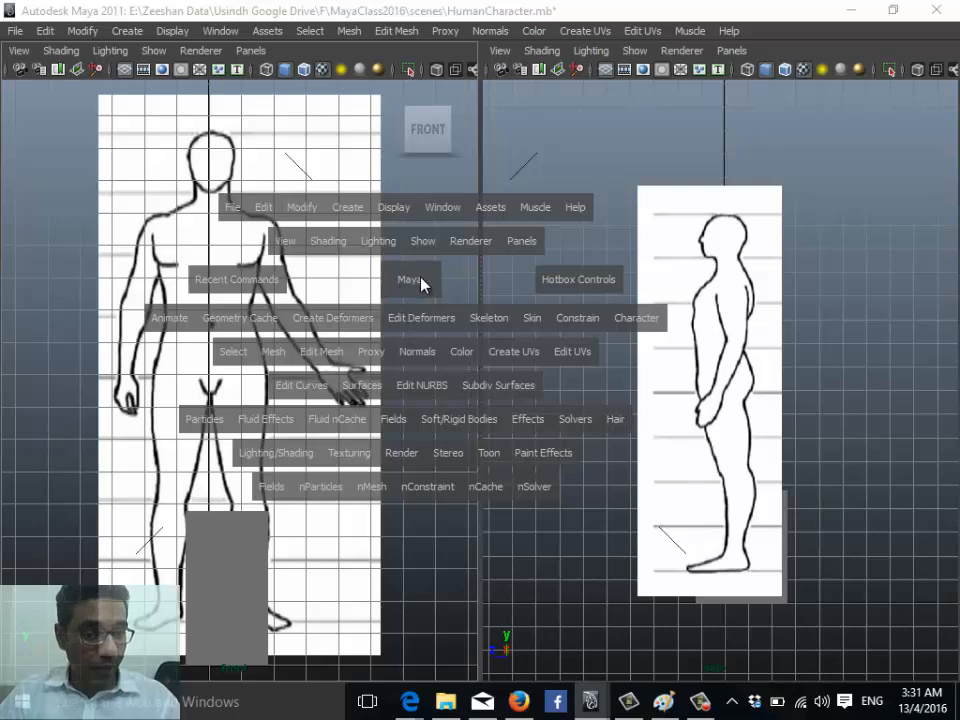
left_click_drag(421, 284, 468, 274)
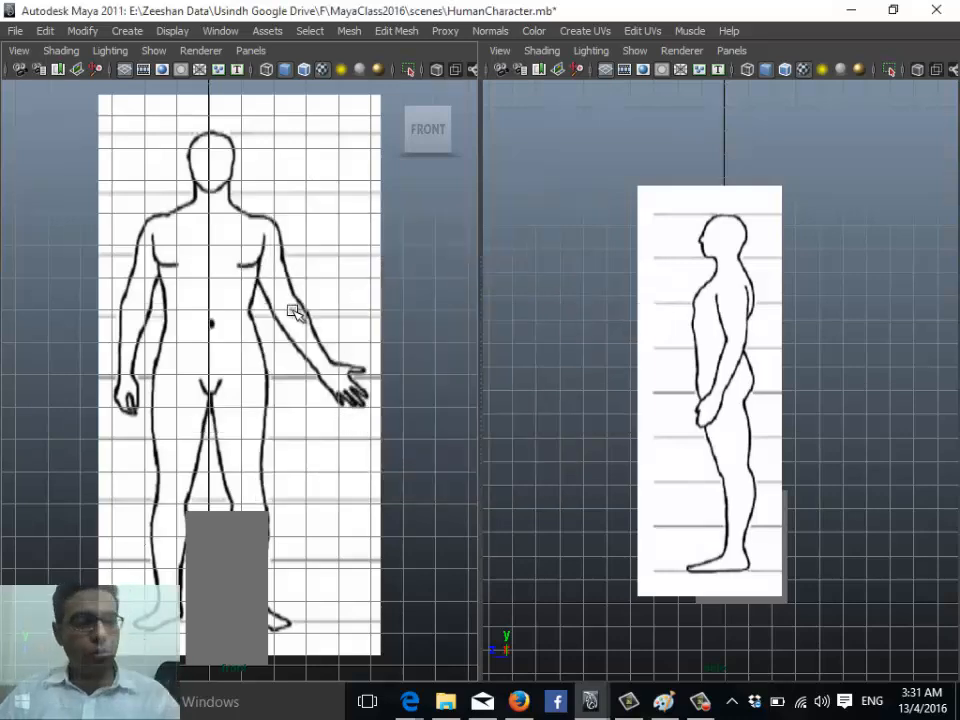
- Maximise the front pane, look through the side, top, perspective and front views in turn, and return to the two-pane layout
key("space")
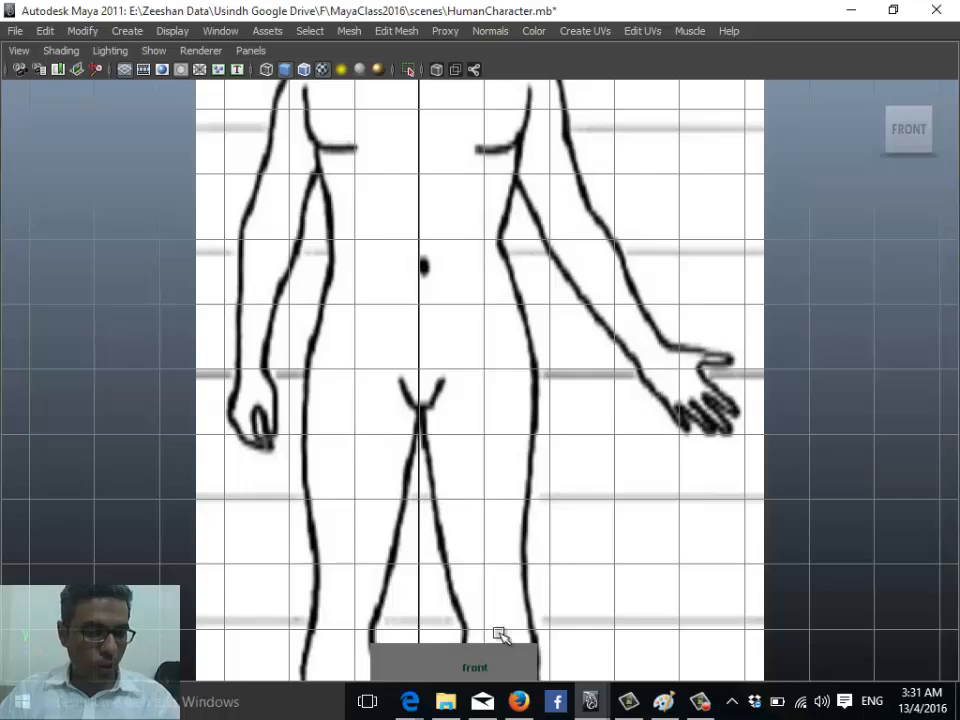
right_click_drag(538, 354, 346, 335, "alt")
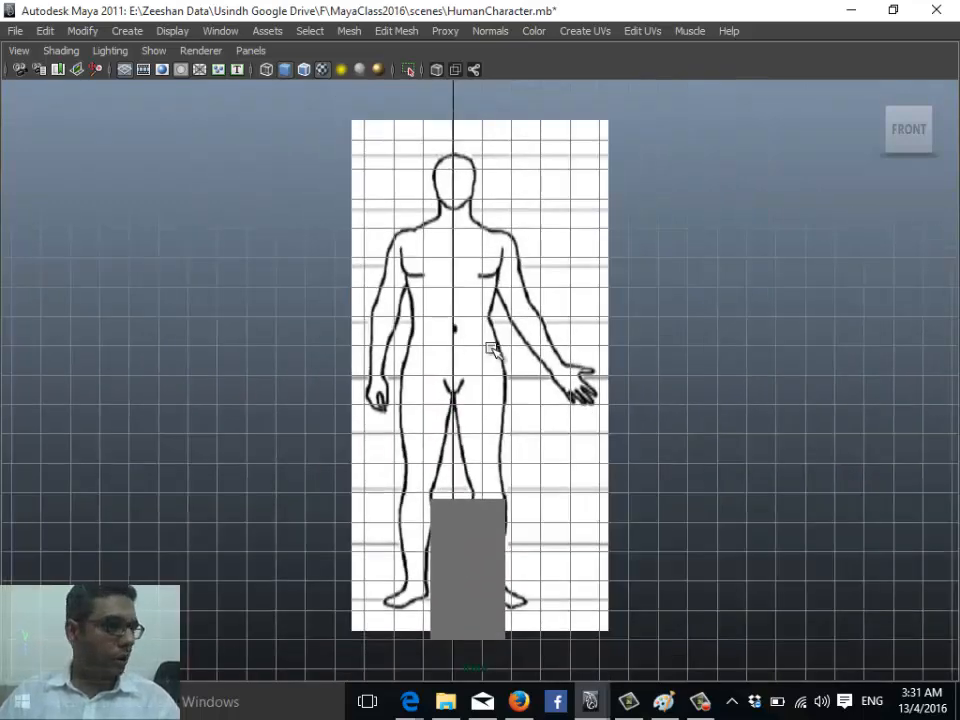
key("space")
left_click_drag(491, 347, 568, 350)
key("space")
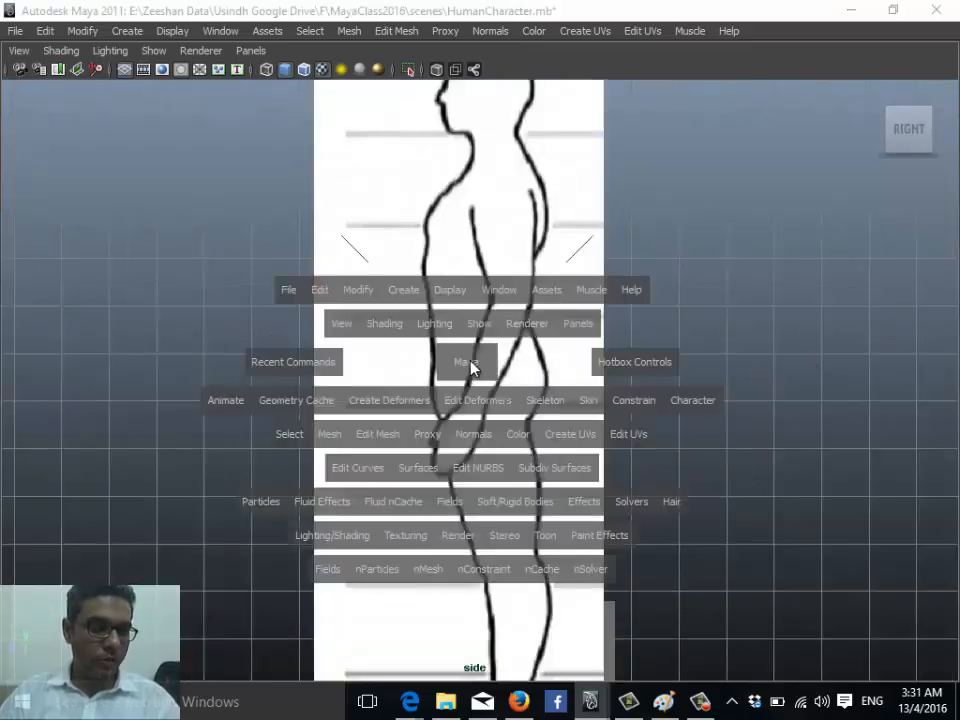
left_click_drag(470, 364, 378, 364)
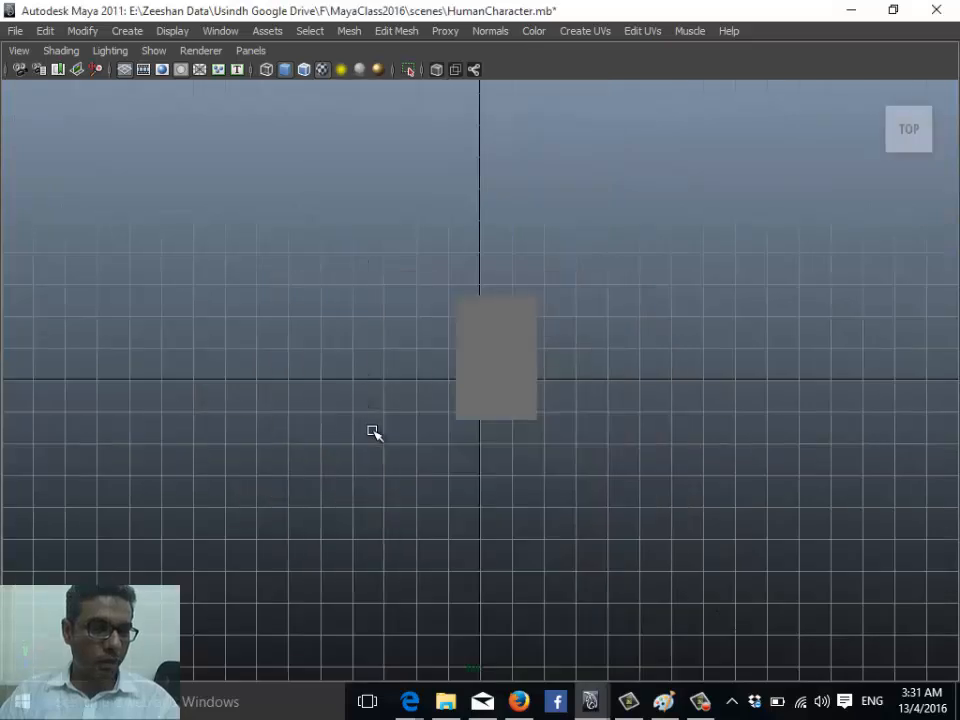
key("space")
left_click_drag(510, 366, 514, 330)
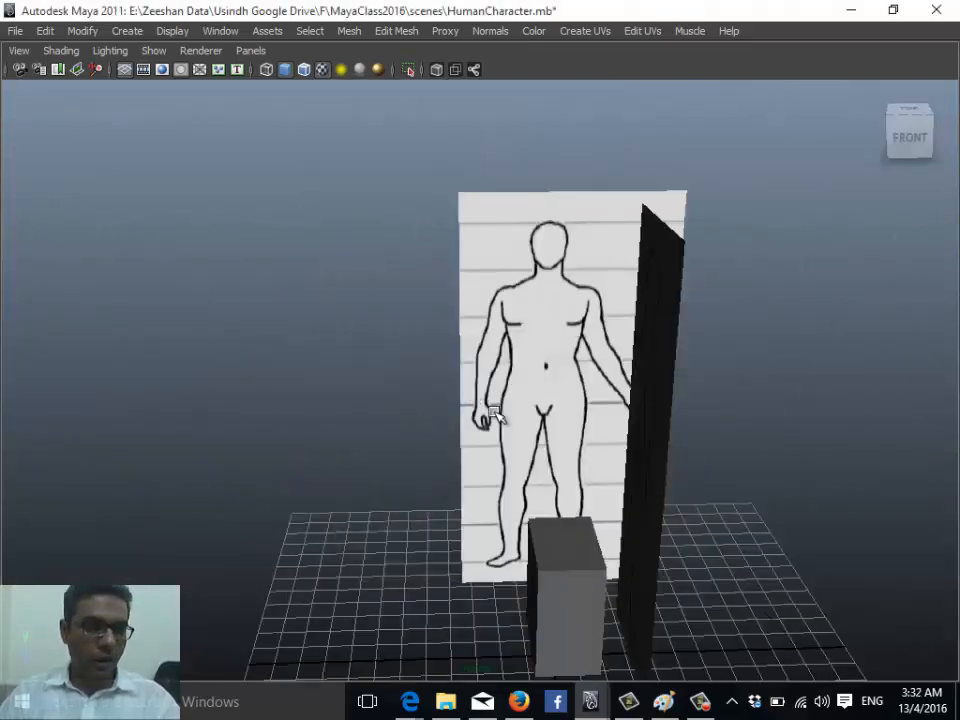
key("space")
left_click_drag(497, 418, 497, 478)
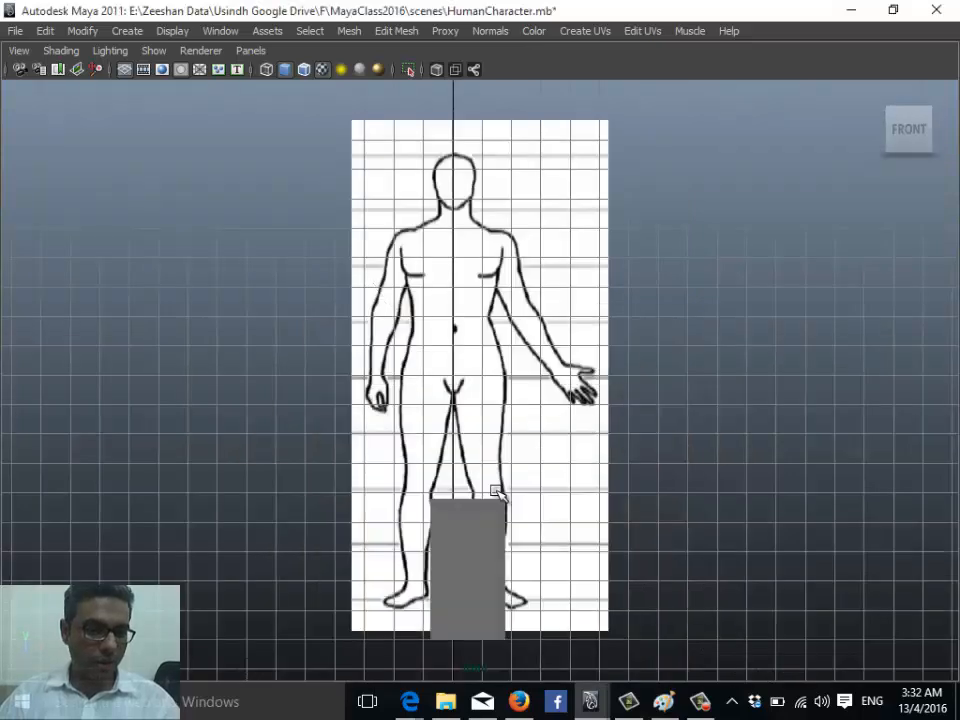
key("space")
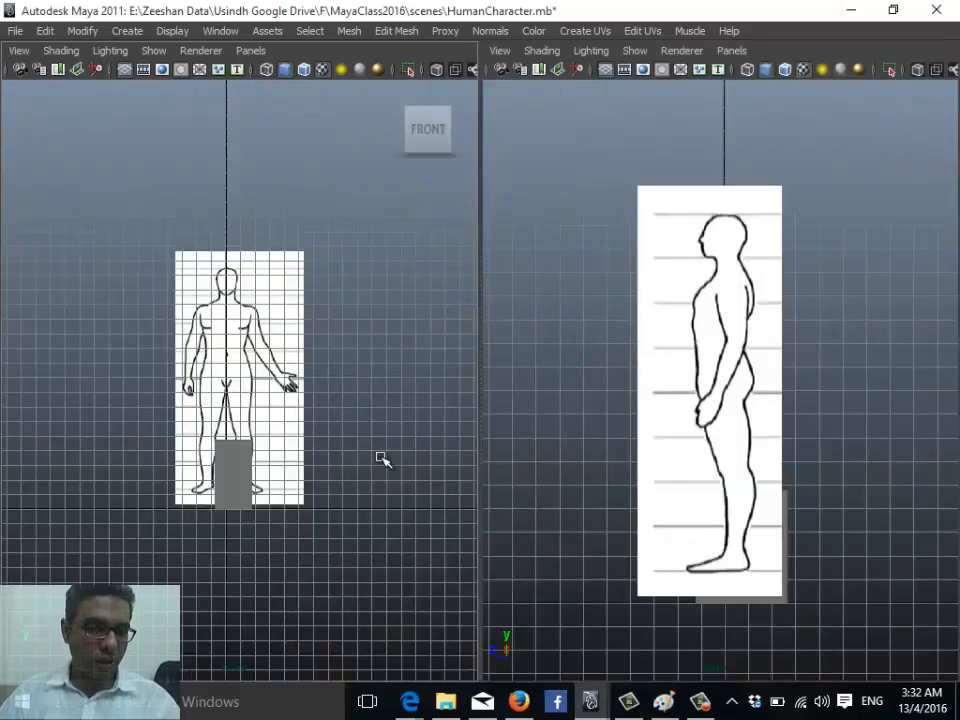
- Move the cube up over the torso of the front body reference, centred at about X 0.03, Y 11.2
middle_click_drag(661, 429, 632, 435, "alt")
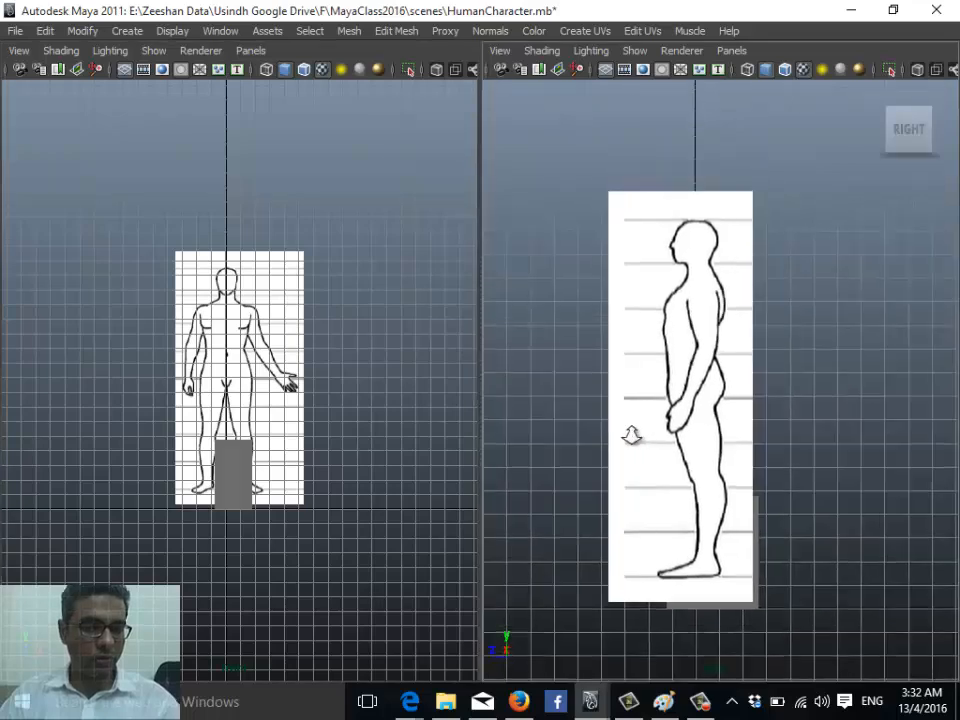
right_click_drag(632, 435, 820, 453, "alt")
right_click_drag(762, 447, 676, 446, "alt")
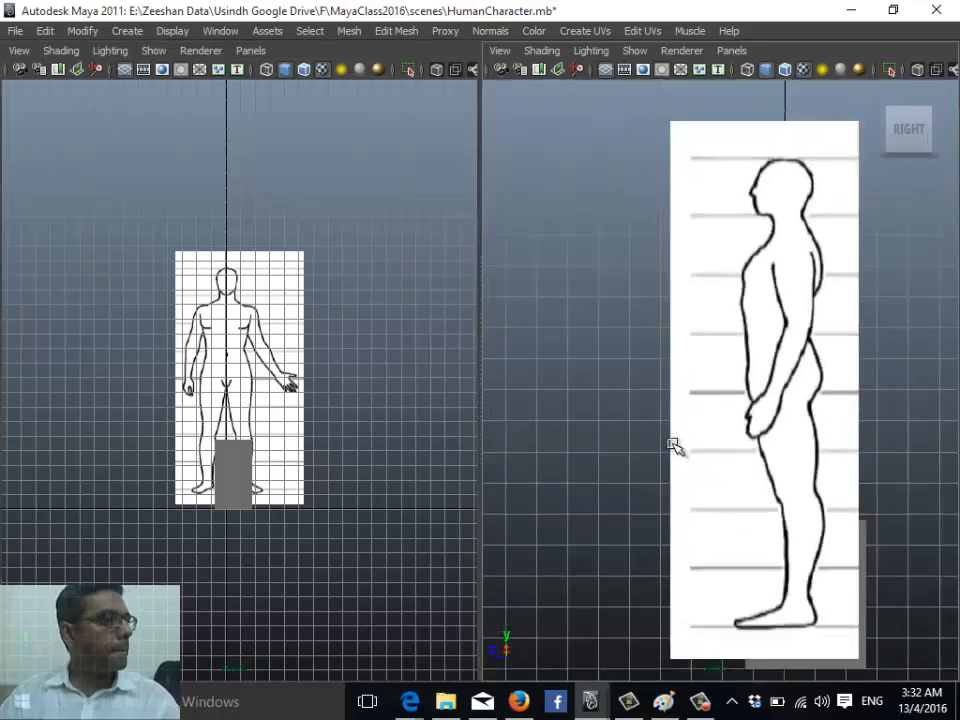
middle_click_drag(330, 414, 288, 413, "alt")
right_click_drag(167, 448, 242, 467, "alt")
middle_click_drag(238, 462, 330, 445, "alt")
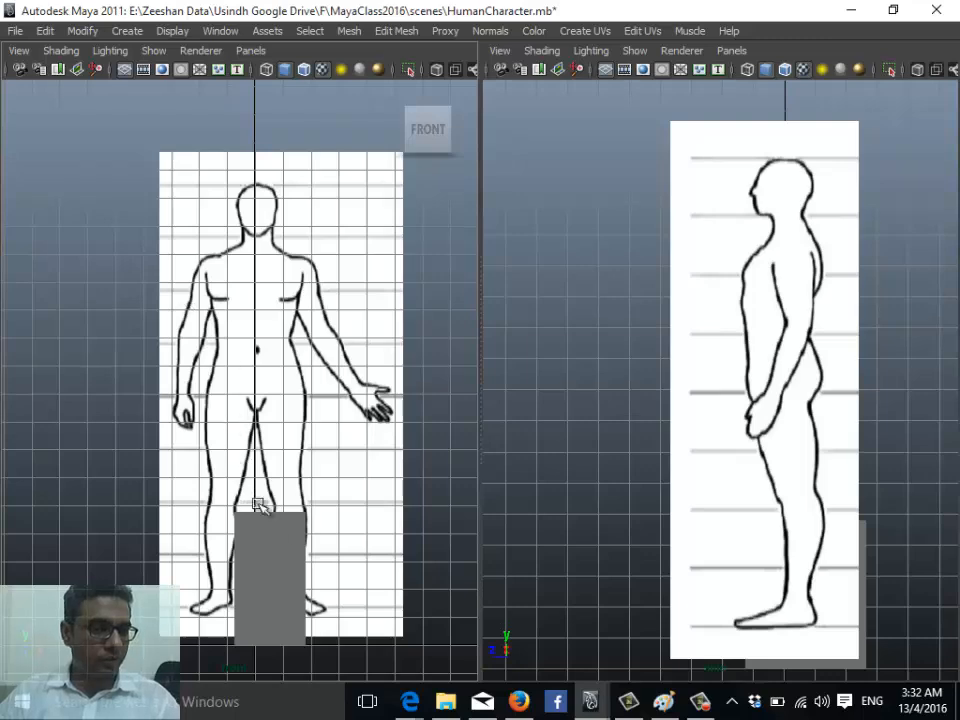
left_click(270, 570)
left_click_drag(271, 580, 248, 345)
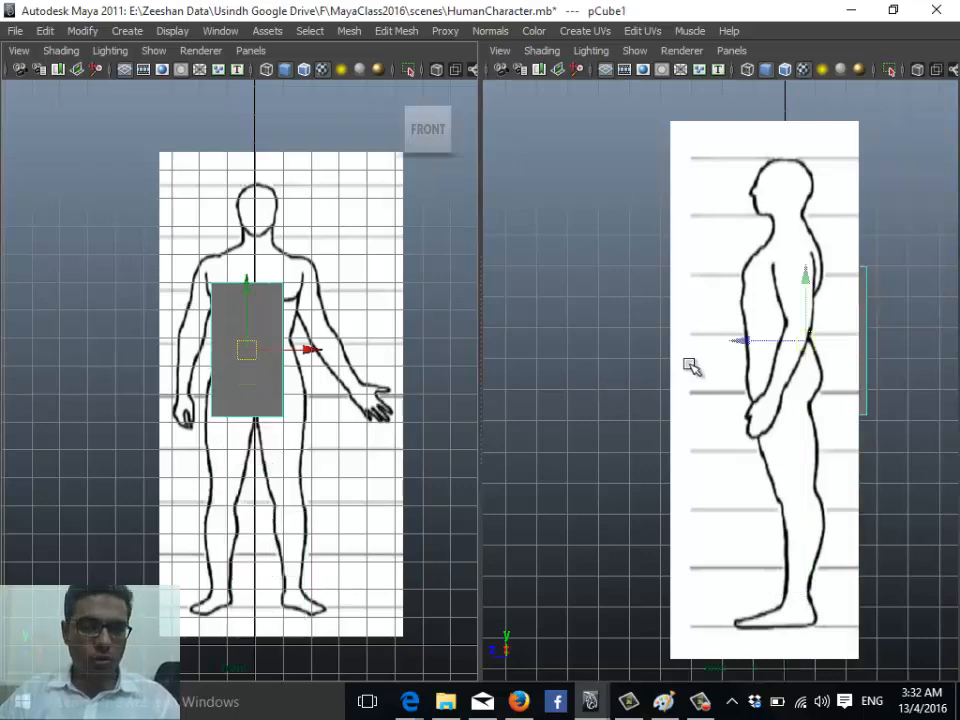
right_click_drag(171, 446, 285, 418, "alt")
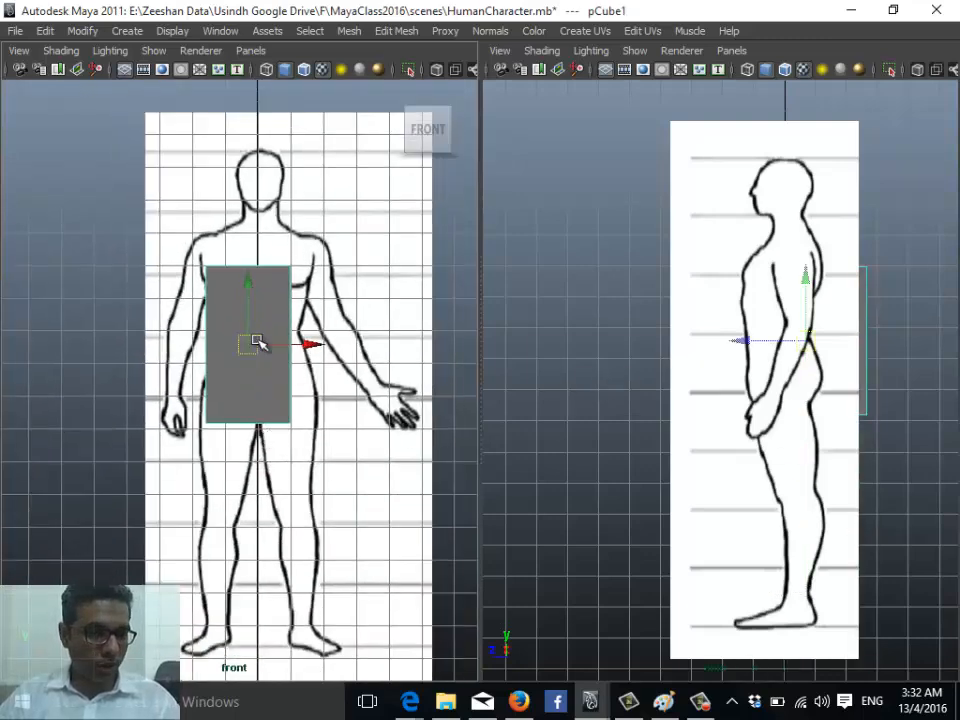
mouse_move(261, 339)
left_mouse_down()
mouse_move(255, 317)
mouse_move(263, 327)
left_mouse_up()
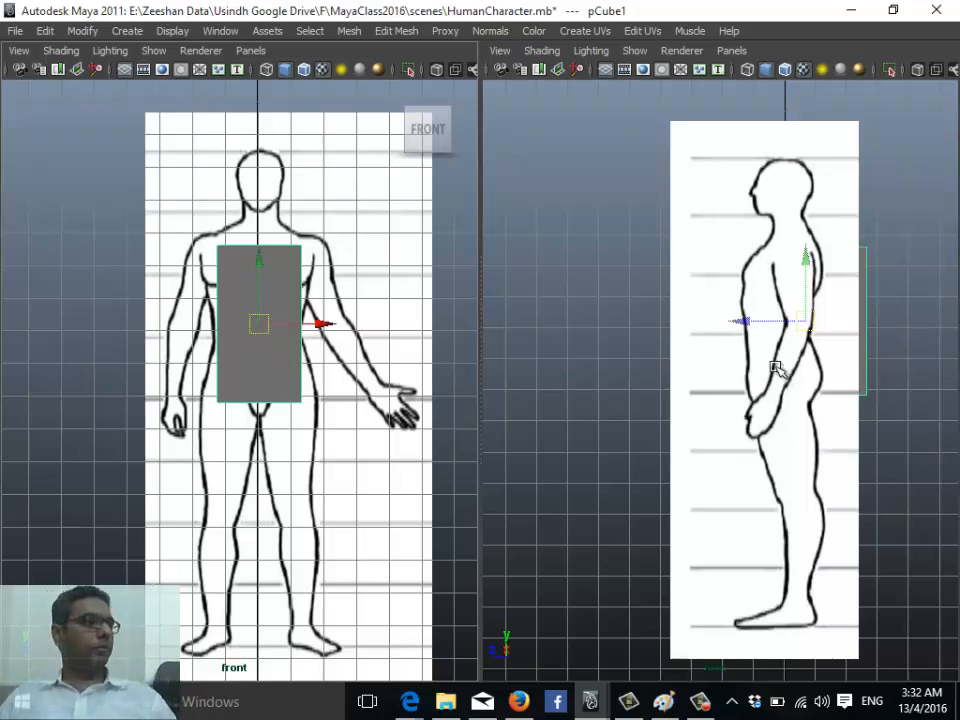
- Switch the second pane to the perspective view, angled to show the cube and both reference planes
key("space")
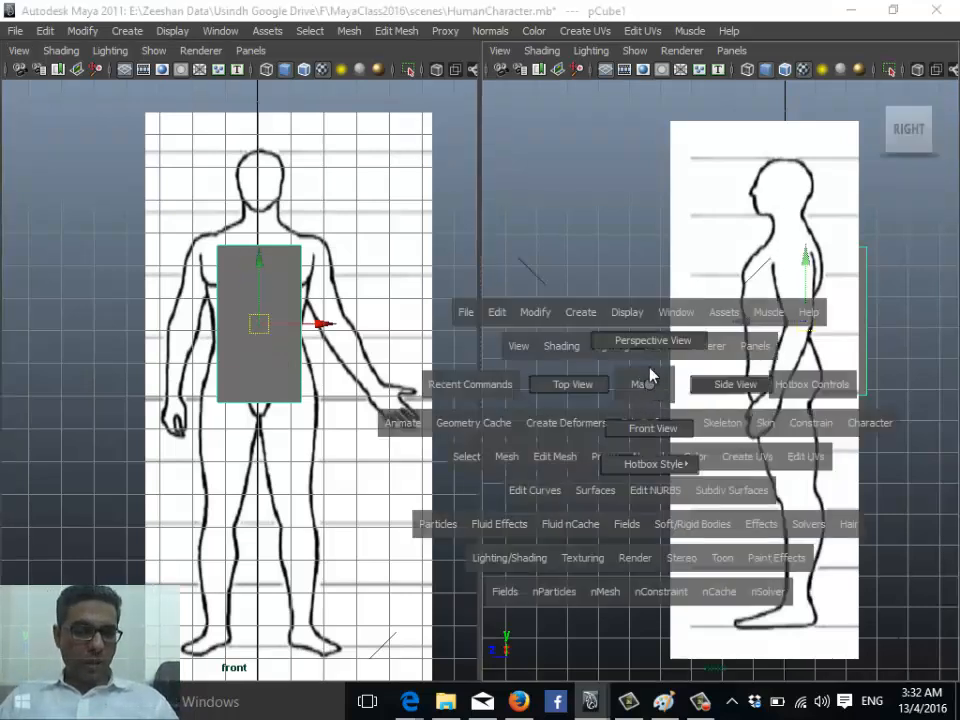
left_click_drag(650, 375, 640, 348)
left_click_drag(727, 430, 669, 403, "alt")
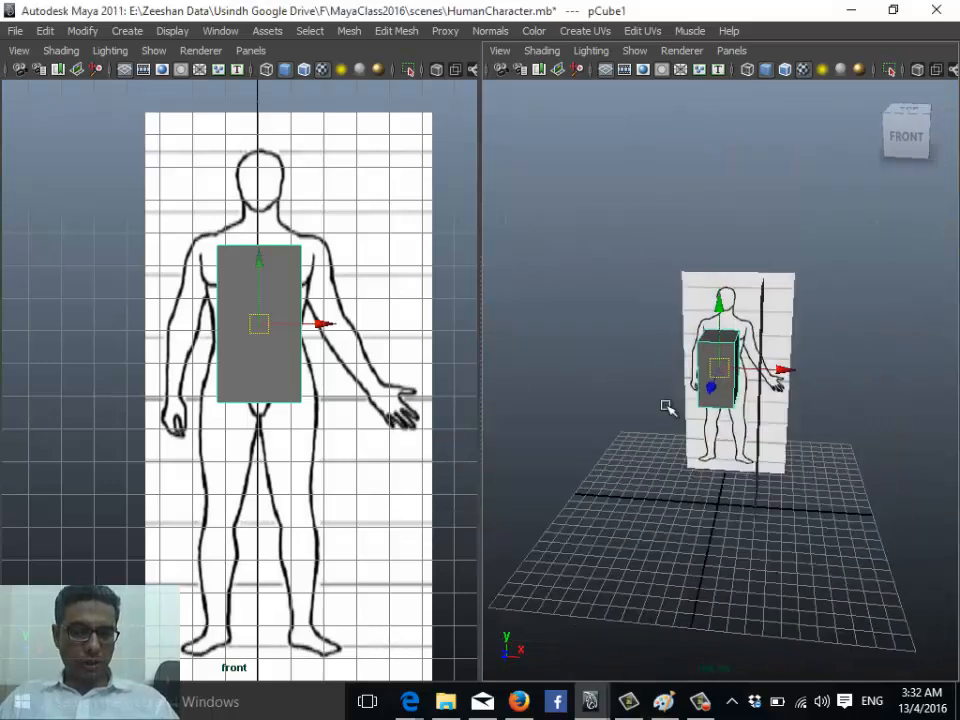
right_click_drag(669, 403, 734, 432, "alt")
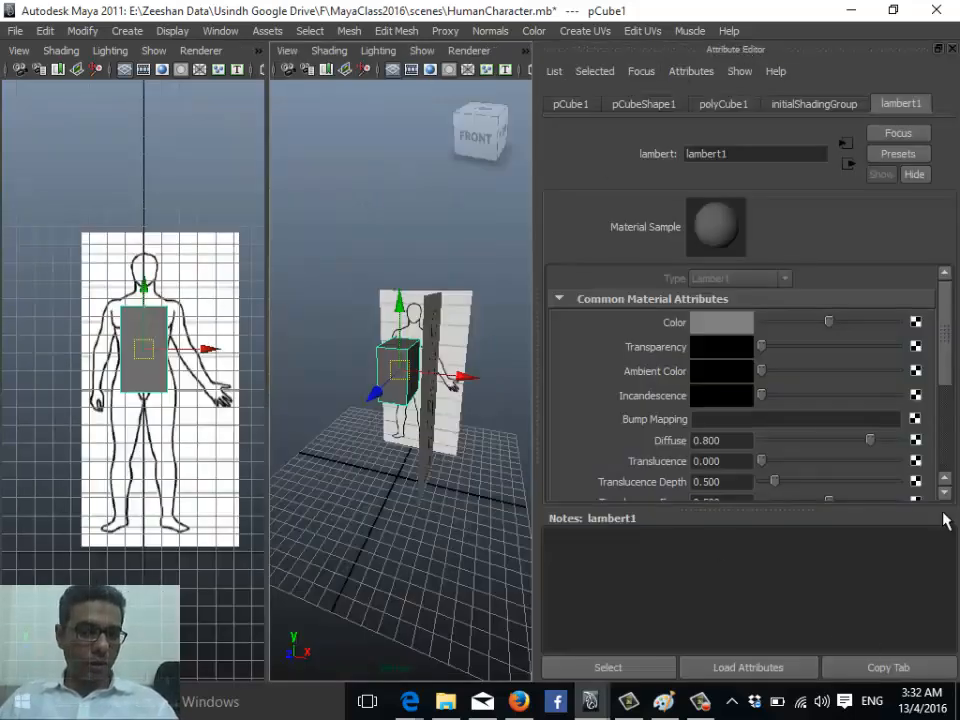
- Unlock the BodyReference_lyr layer and move the side-view reference plane along X to about -2.33, to the other side of the cube
key("ctrl+a")
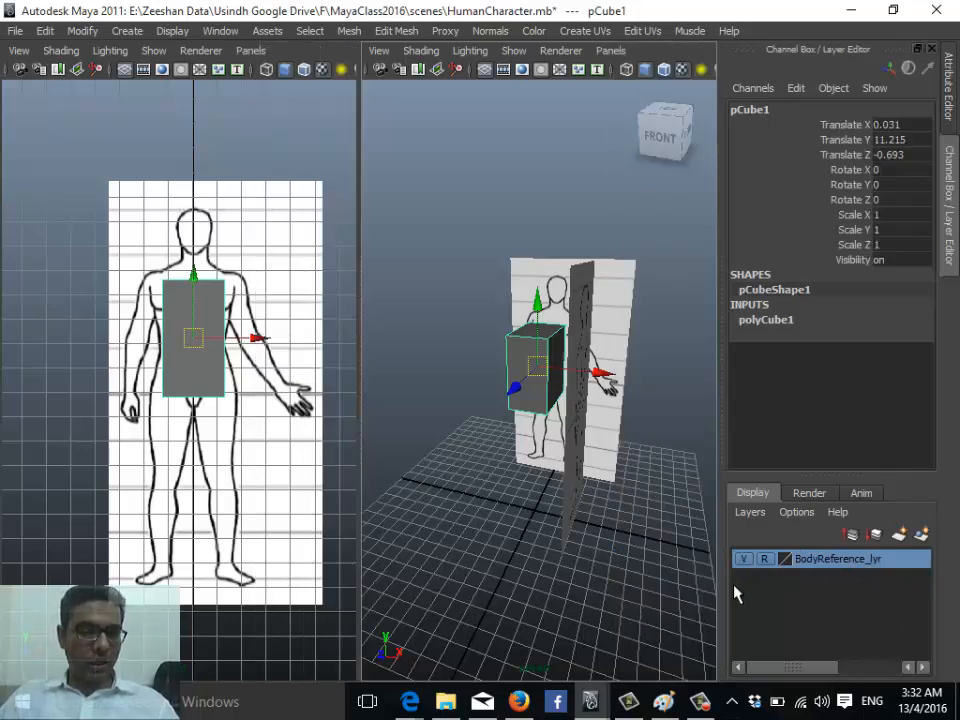
left_click(766, 559)
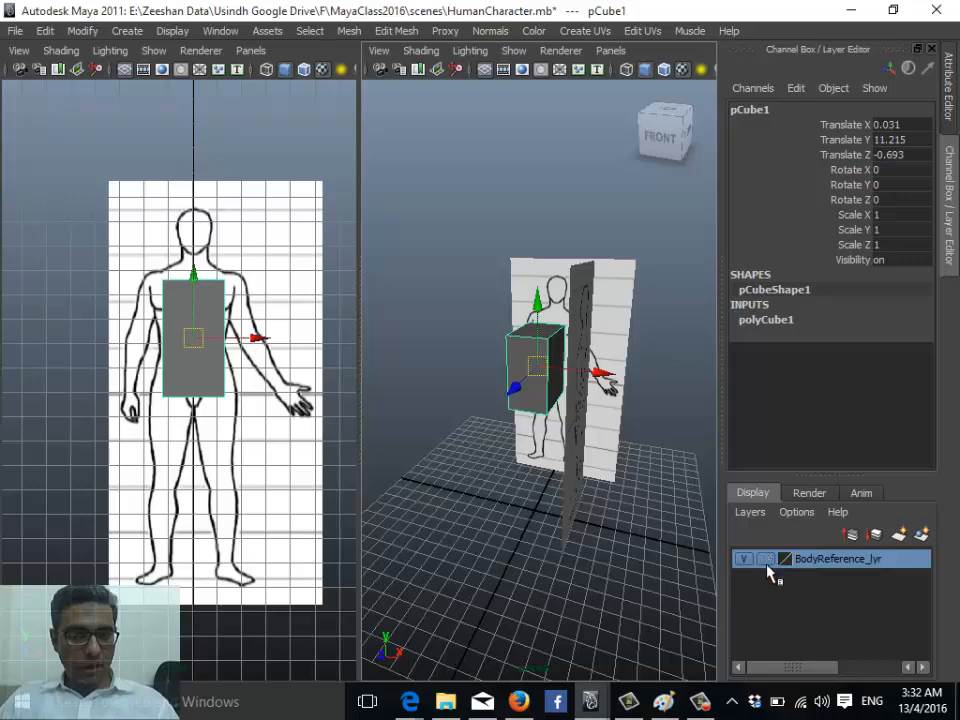
left_click(590, 481)
left_click_drag(606, 574, 541, 487, "alt")
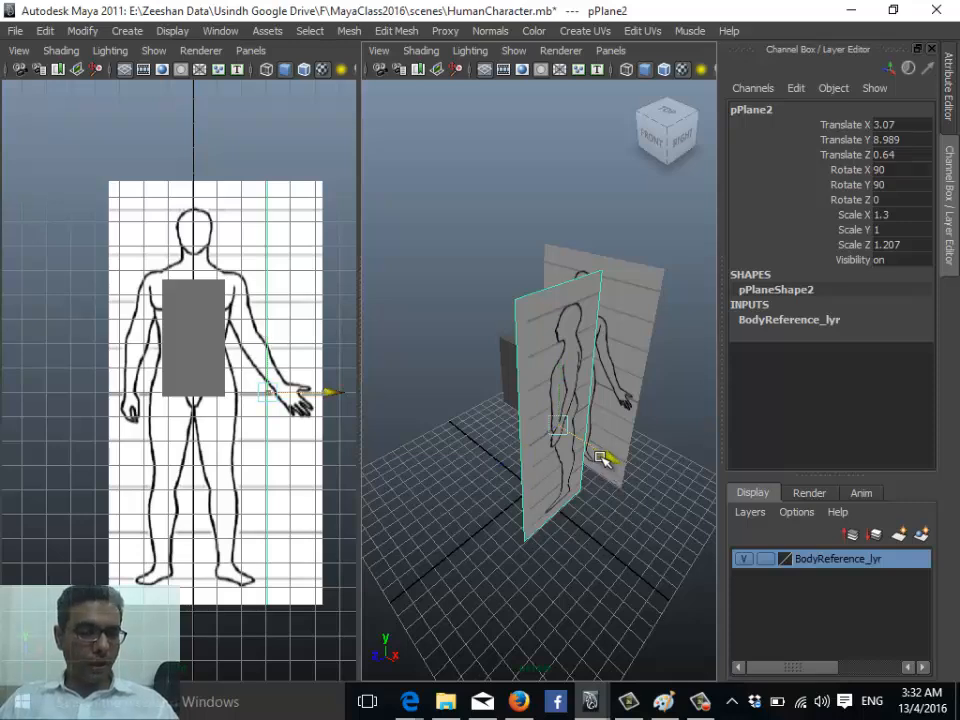
left_click_drag(606, 456, 521, 440)
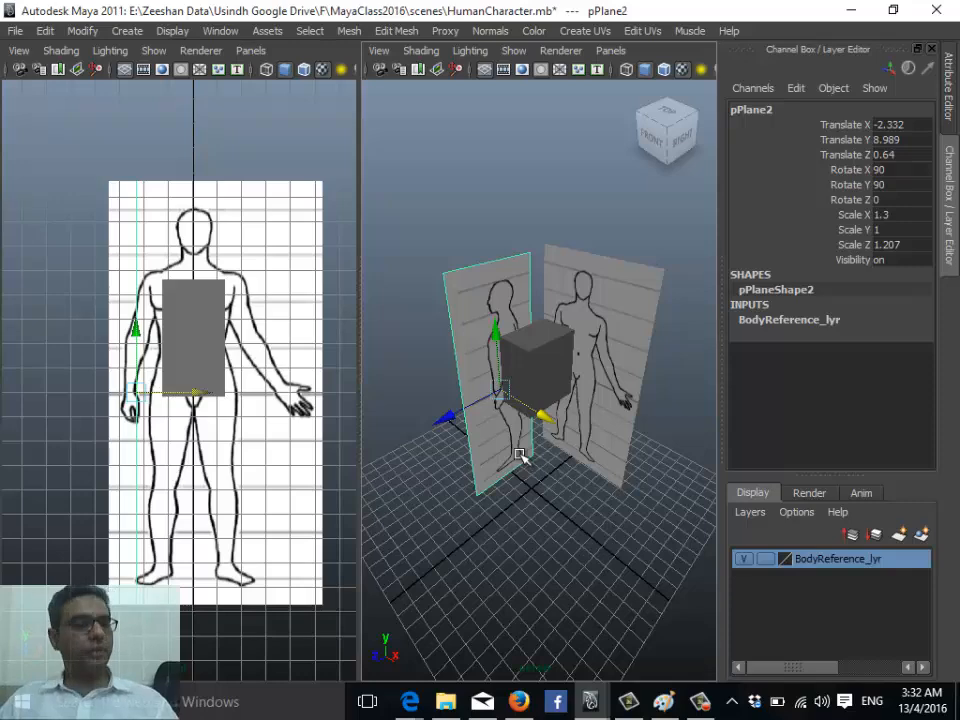
- Switch the second pane to the side view and move the cube along Z to about 0.06
key("space")
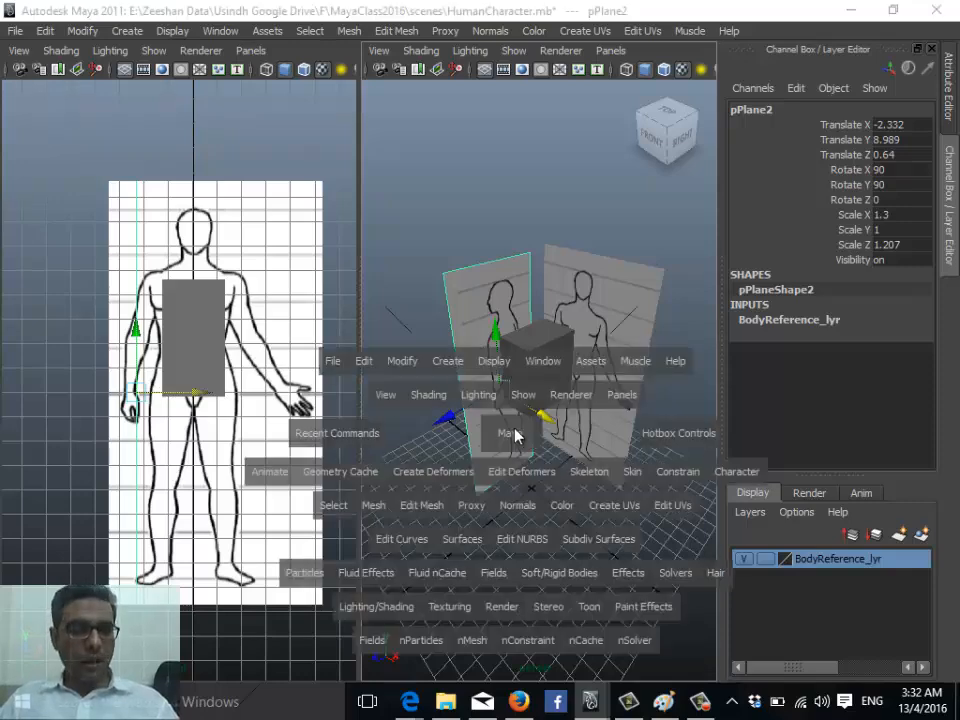
left_click_drag(512, 432, 551, 422)
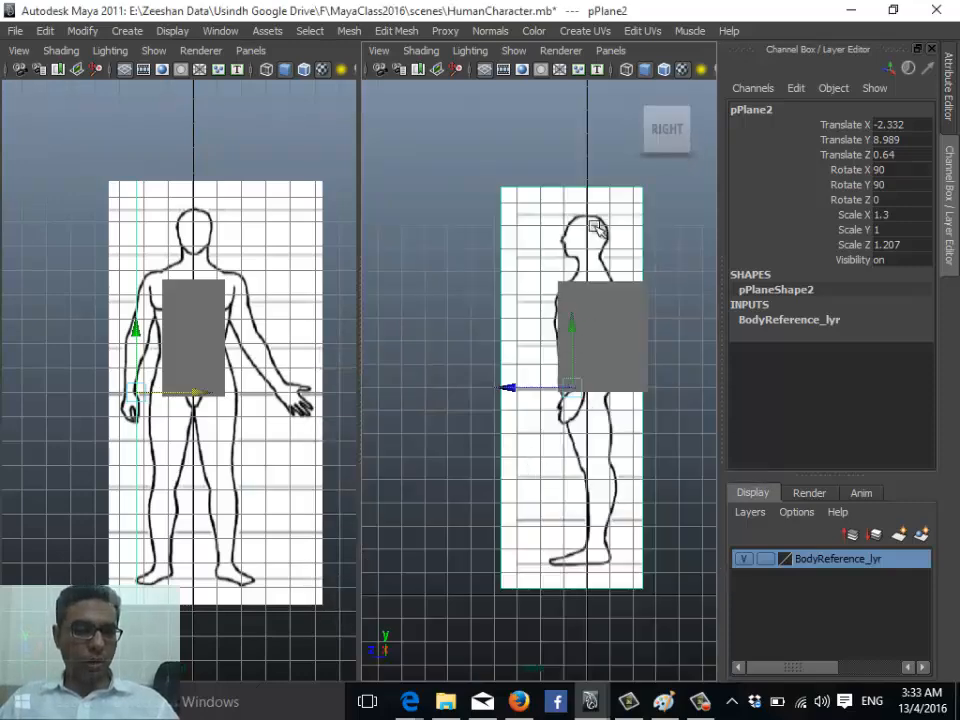
left_click(597, 330)
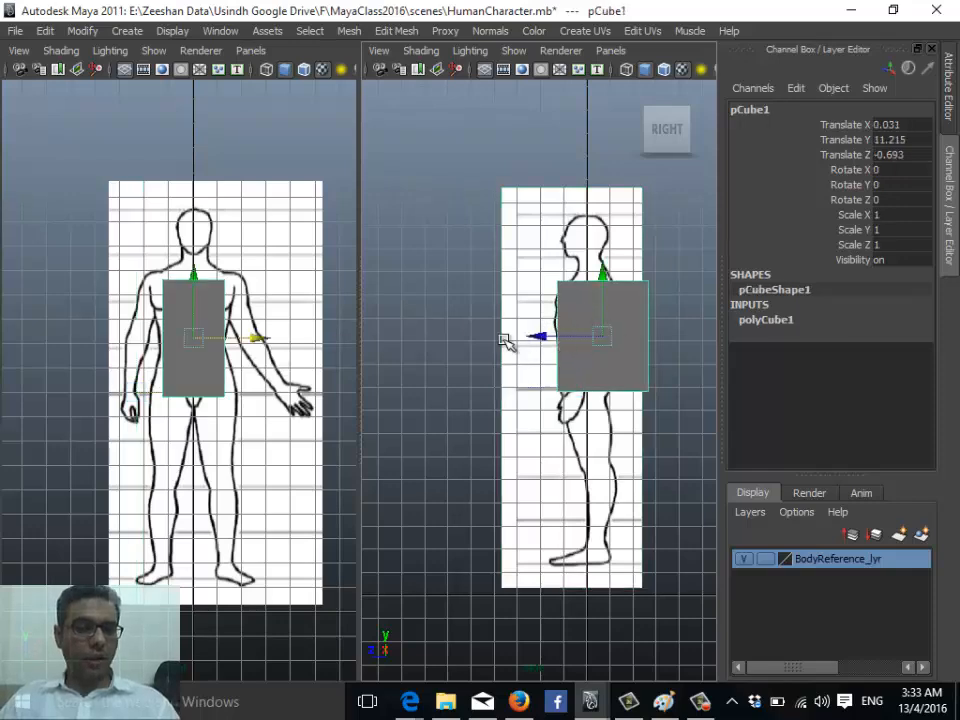
middle_click_drag(521, 416, 543, 433, "alt")
scroll(602, 366, "up", 2)
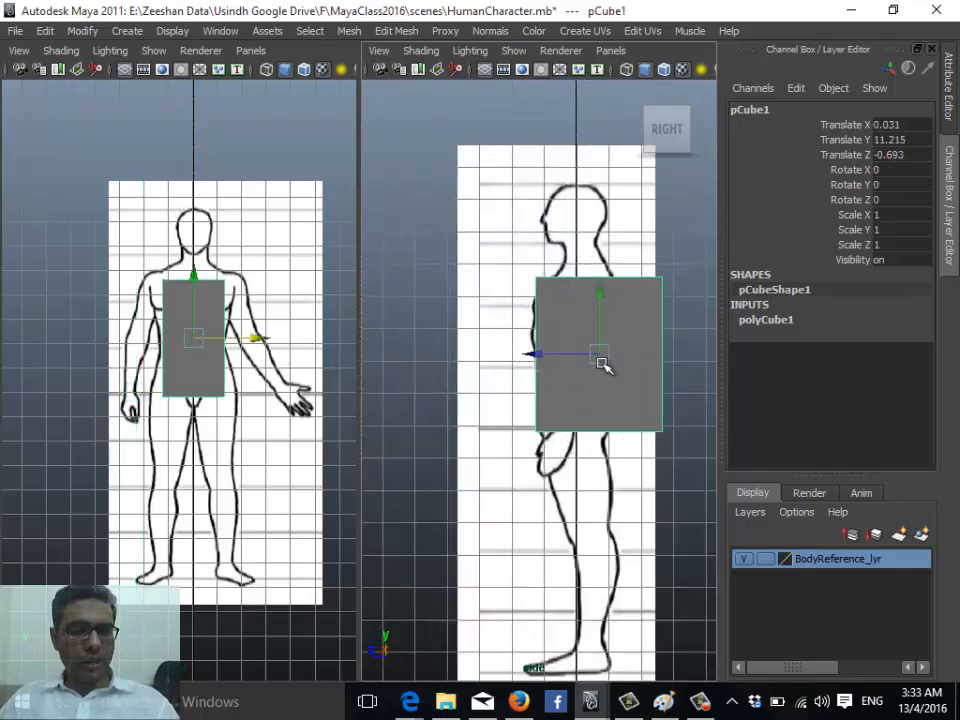
left_click_drag(545, 355, 523, 357)
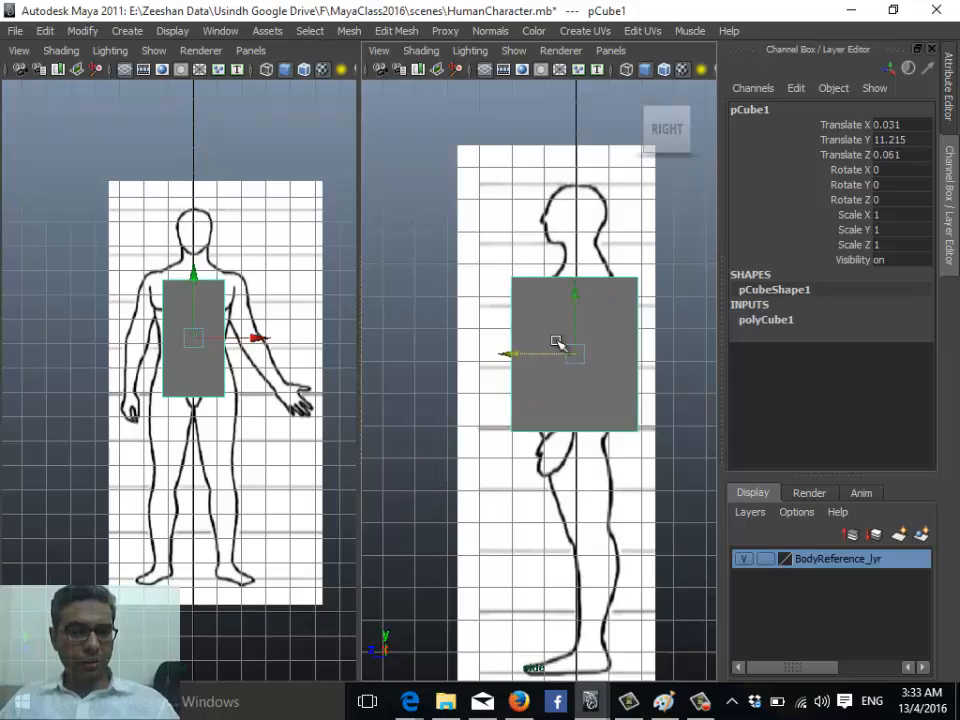
- Switch the second pane to an angled perspective view and nudge the cube along X to about 0.065
scroll(156, 380, "up", 3)
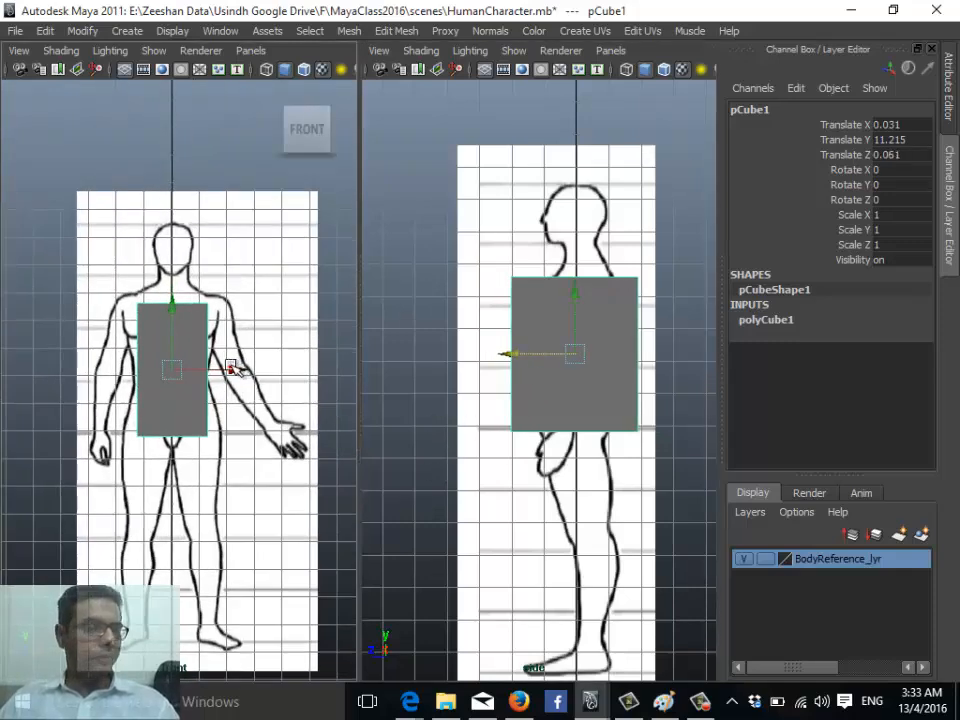
key("space")
left_click_drag(480, 354, 482, 336)
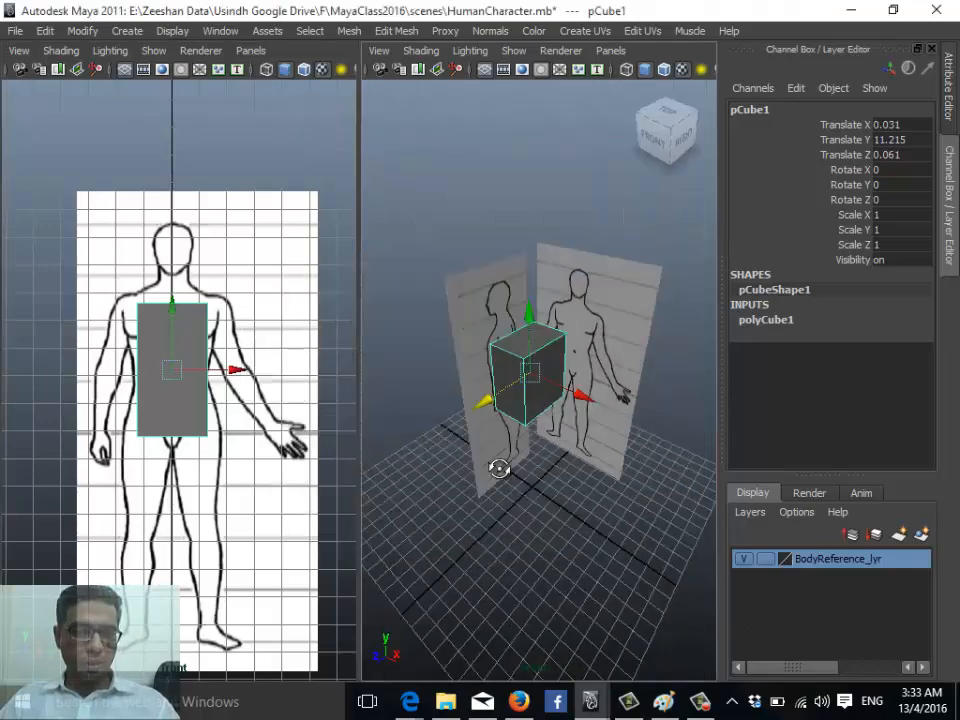
left_click_drag(499, 468, 452, 441, "alt")
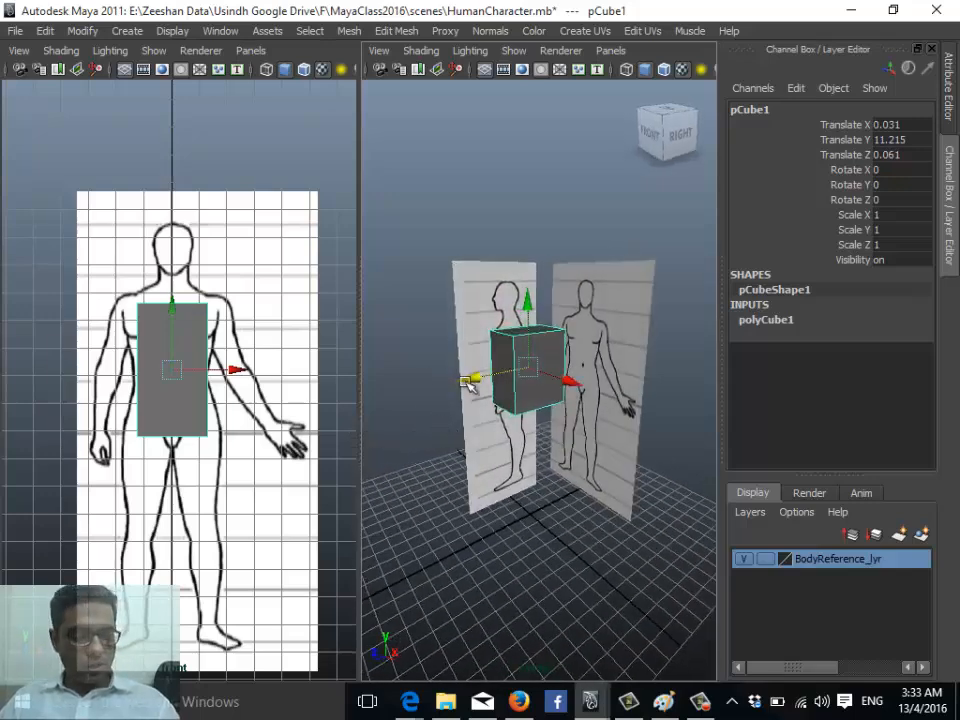
left_click_drag(178, 371, 186, 369)
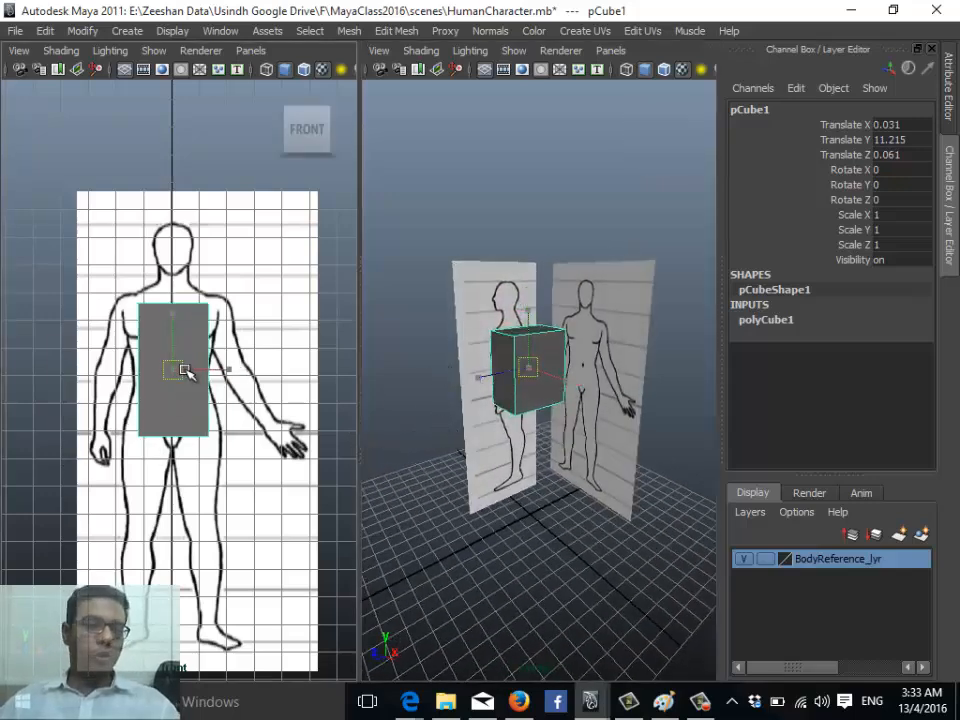
- Set the BodyReference_lyr layer to reference mode so that the body reference planes cannot be selected
left_click(491, 276)
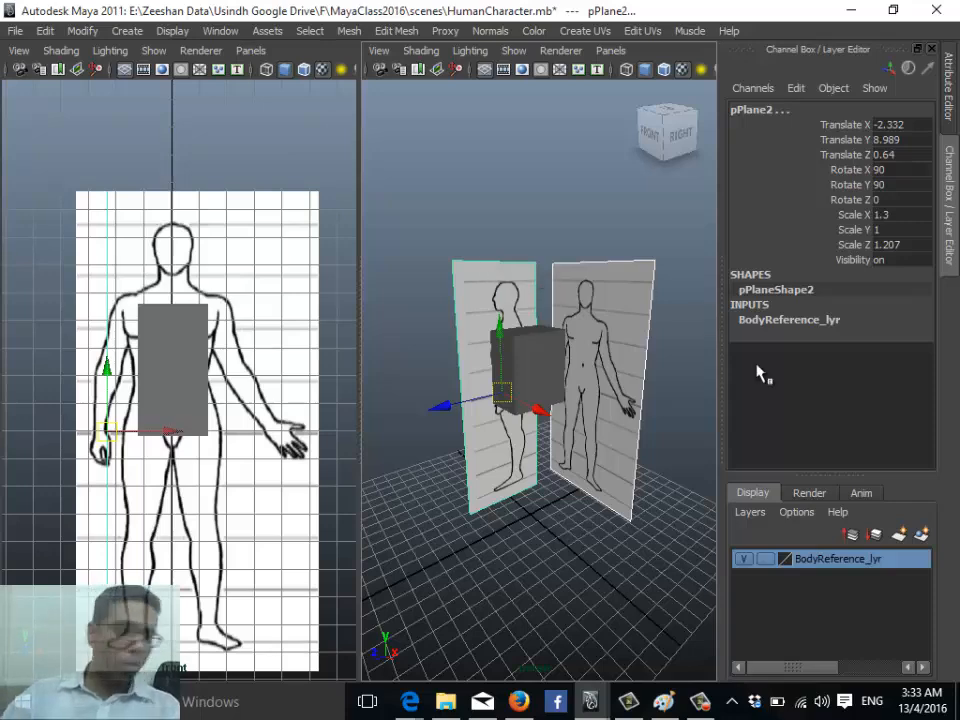
left_click(763, 559)
left_click(763, 559)
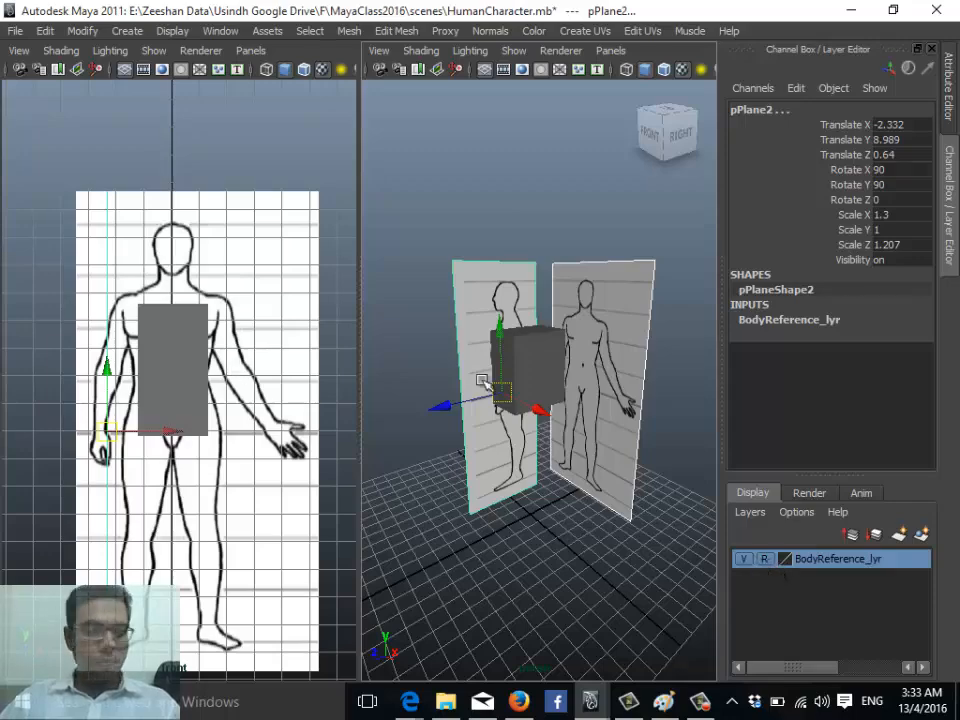
- Select the cube and show it against the side body reference in a single full-size side view
left_click_drag(650, 420, 400, 316, "alt")
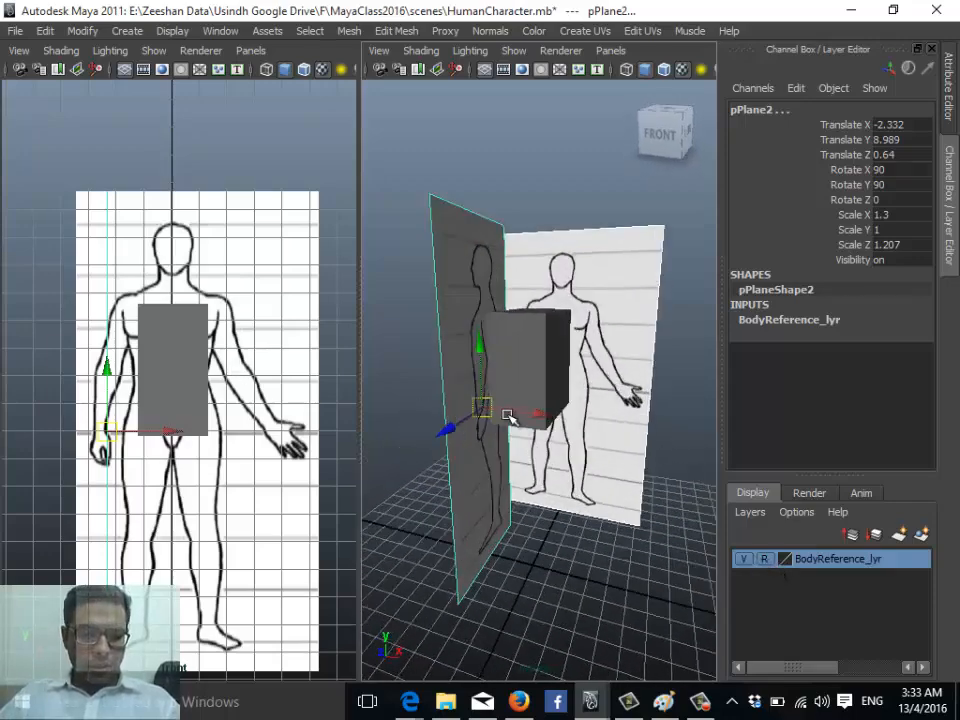
left_click(171, 386)
right_click_drag(146, 426, 385, 409, "alt")
key("space")
mouse_move(526, 367)
left_mouse_down()
mouse_move(543, 382)
mouse_move(535, 370)
left_mouse_up()
key("ctrl+z")
key("space")
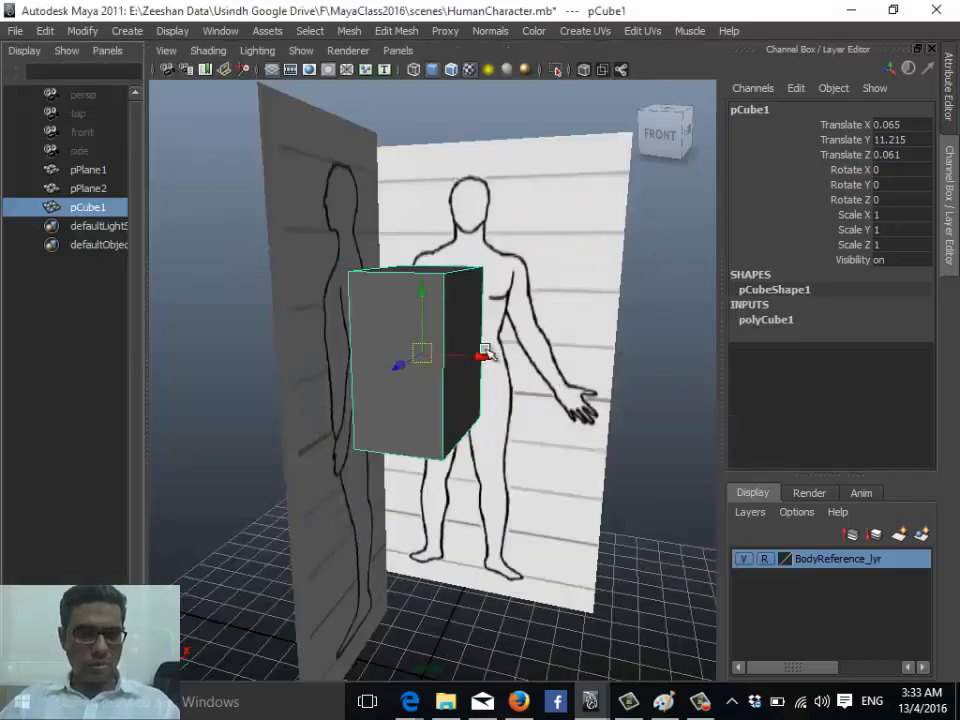
key("space")
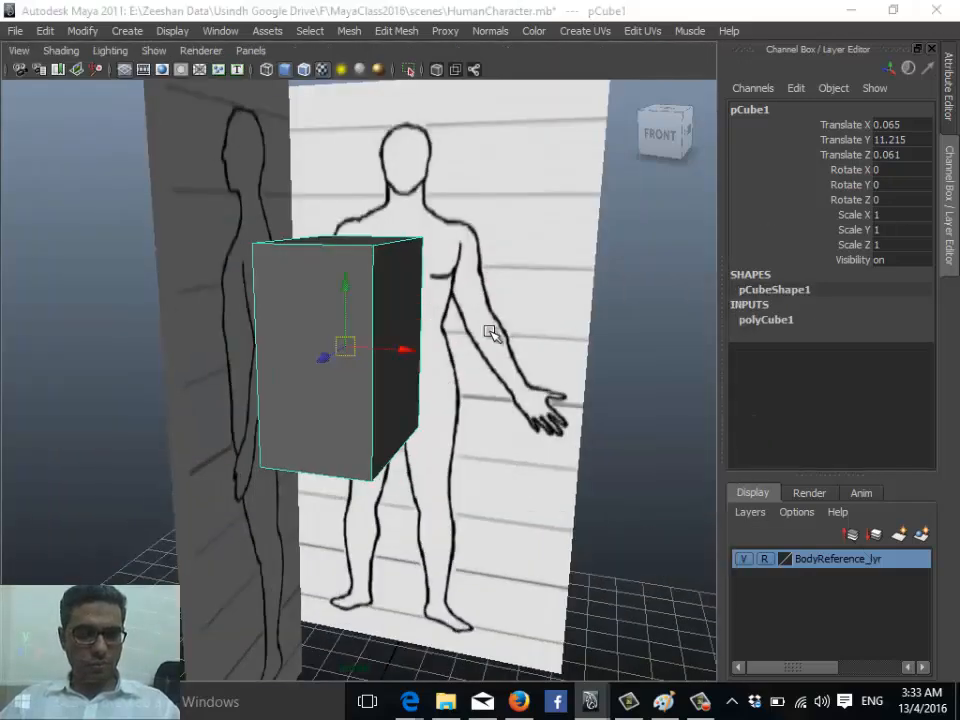
key("space")
left_click_drag(490, 334, 555, 333)
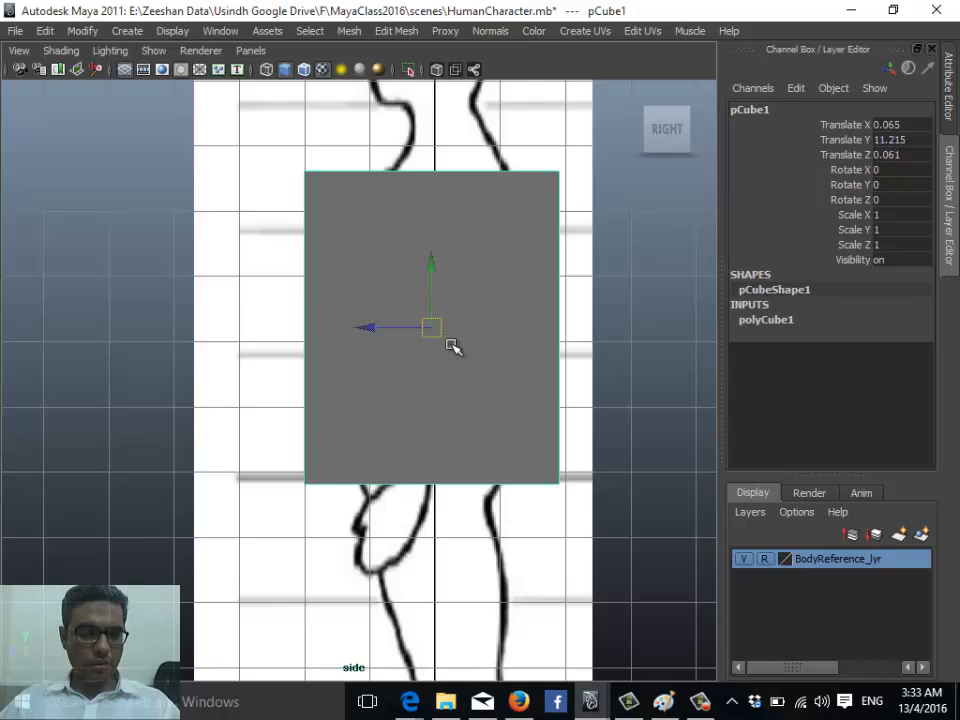
key("space")
left_click_drag(452, 343, 453, 346)
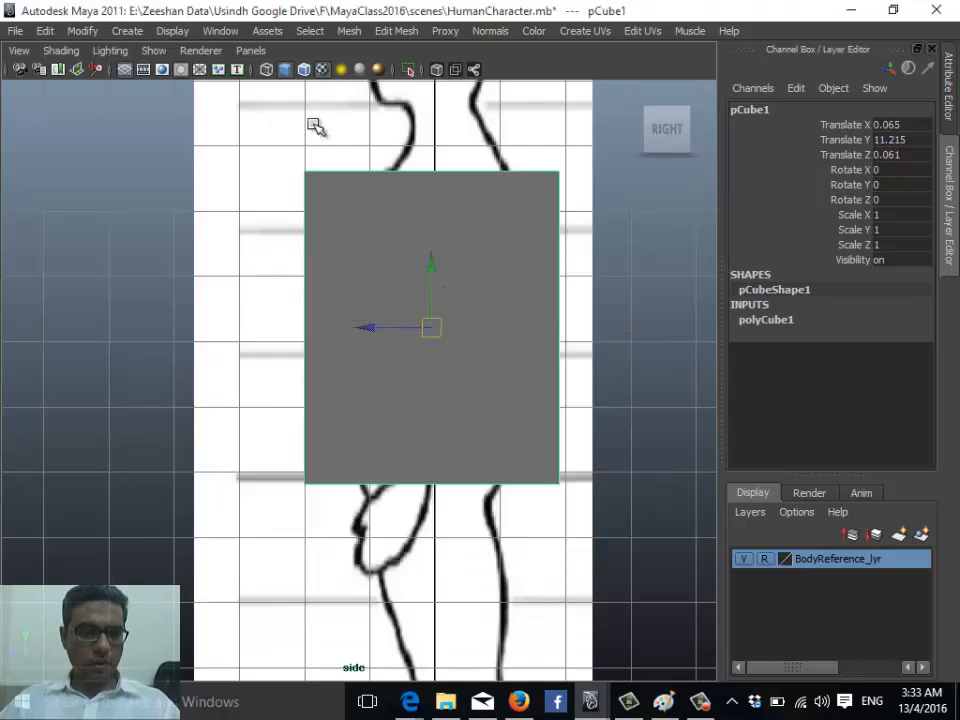
- Change to a two-pane layout with the front view beside the side view, and select the cube
left_click(251, 50)
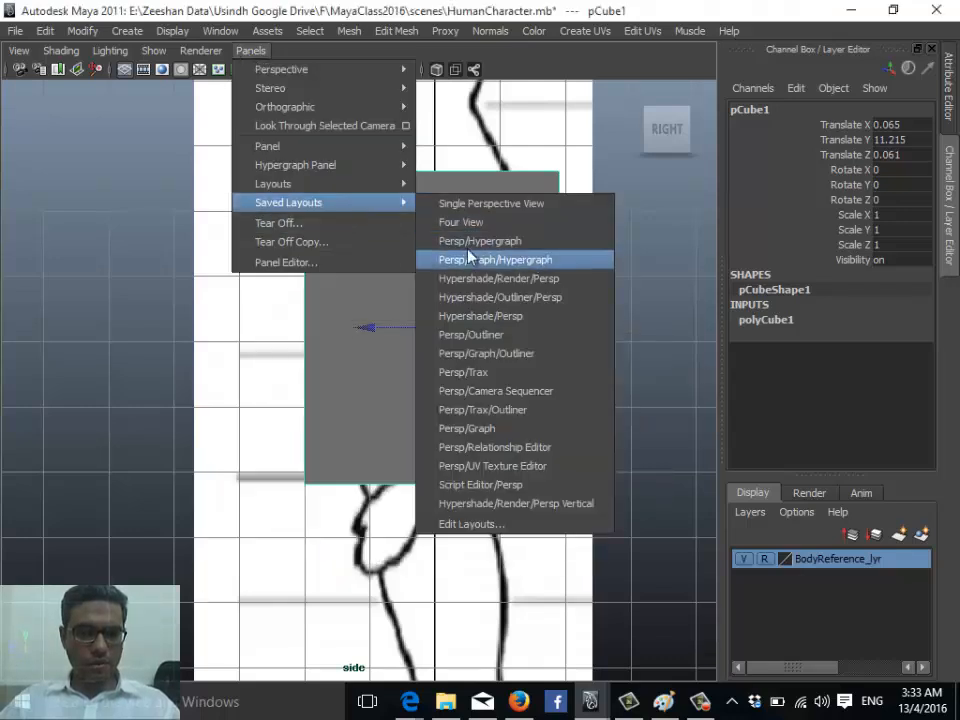
mouse_move(338, 210)
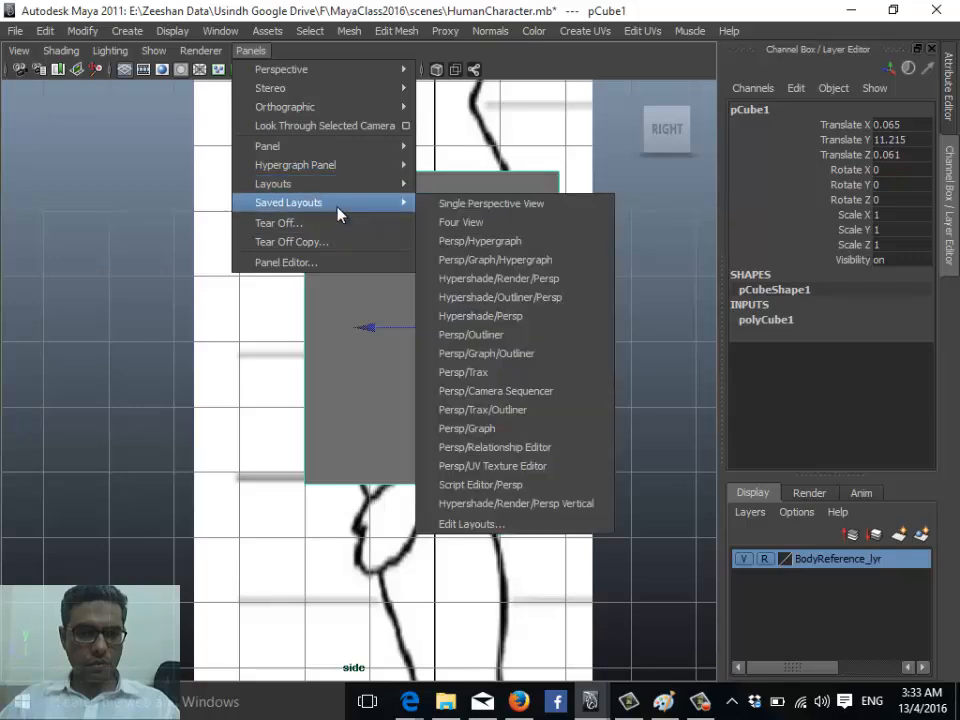
left_click(509, 242)
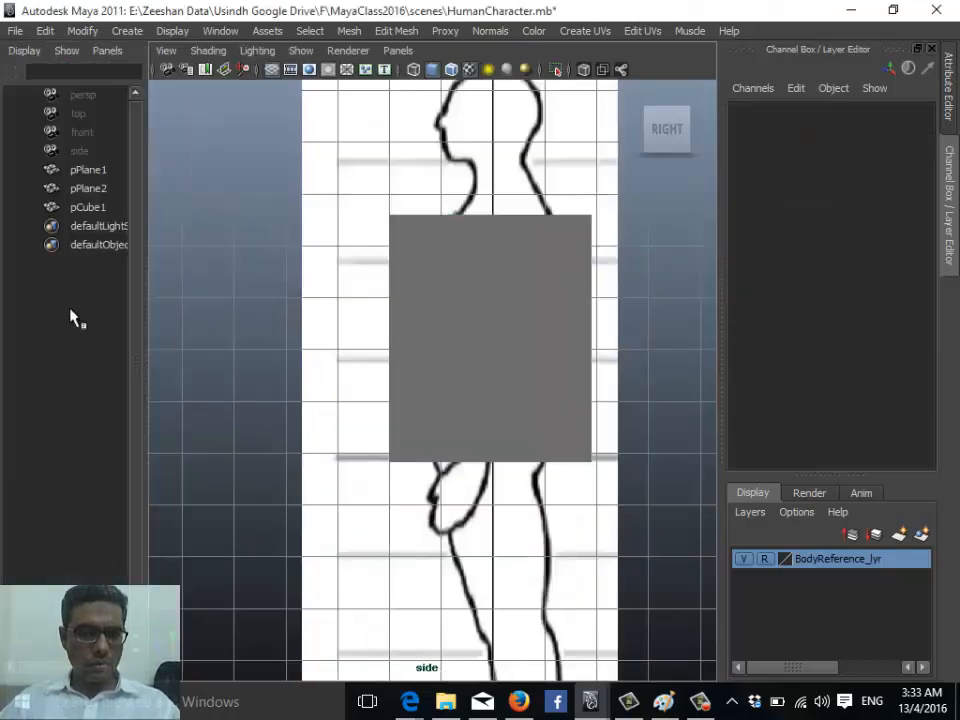
key("space")
left_click_drag(128, 288, 313, 347)
scroll(510, 340, "up", 2)
left_click(560, 352)
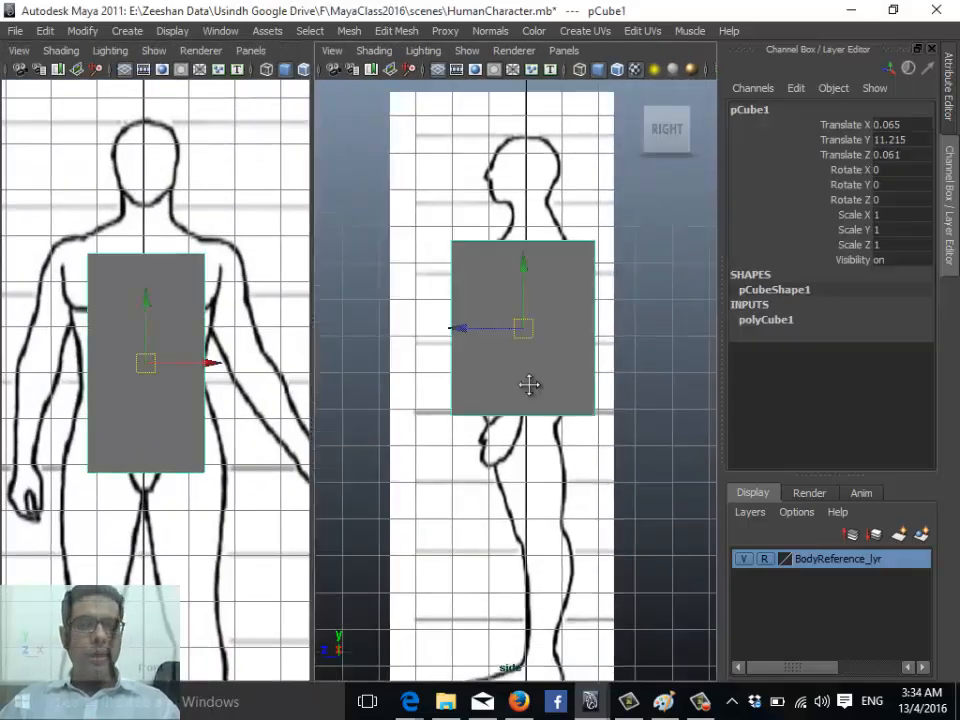
scroll(529, 385, "up", 2)
middle_click_drag(516, 497, 521, 469, "alt")
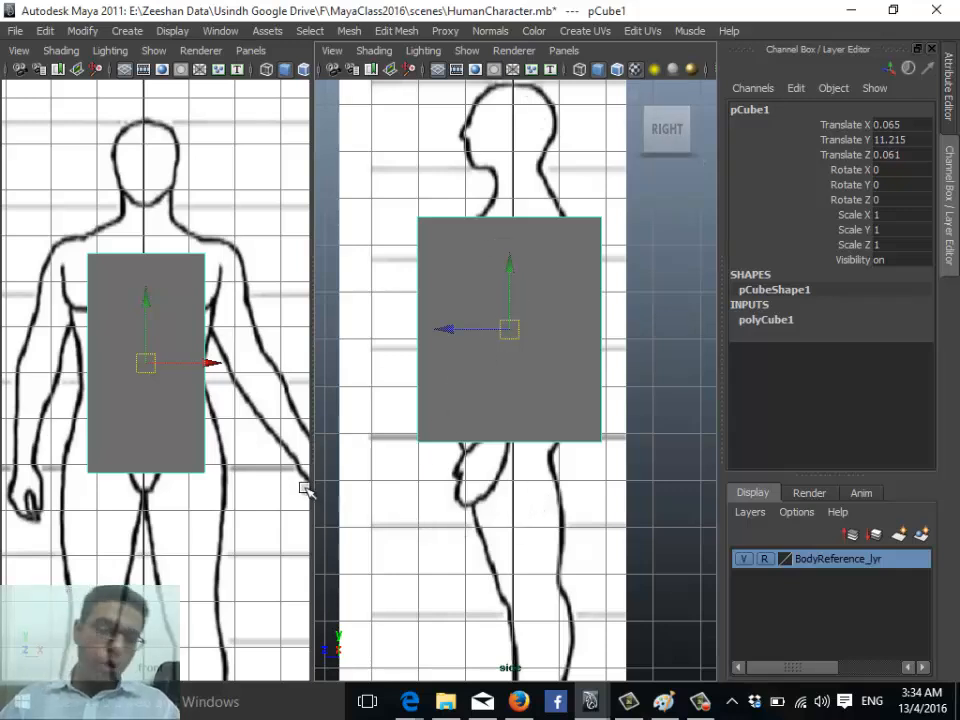
- Turn on X-Ray shading in the side view so the body reference shows through the cube
left_click(580, 70)
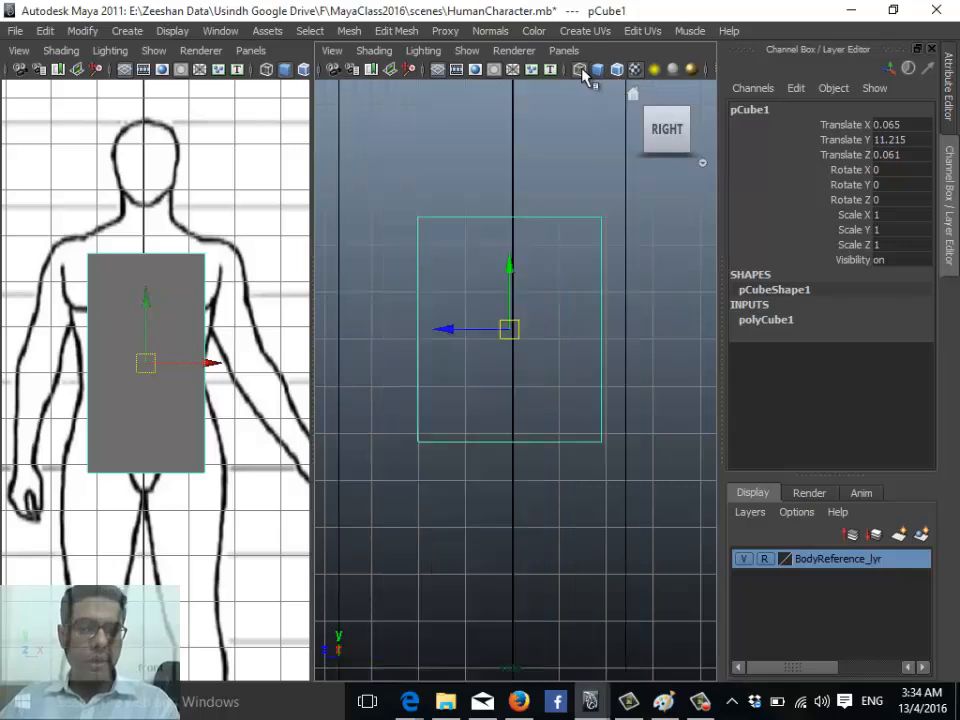
left_click(597, 70)
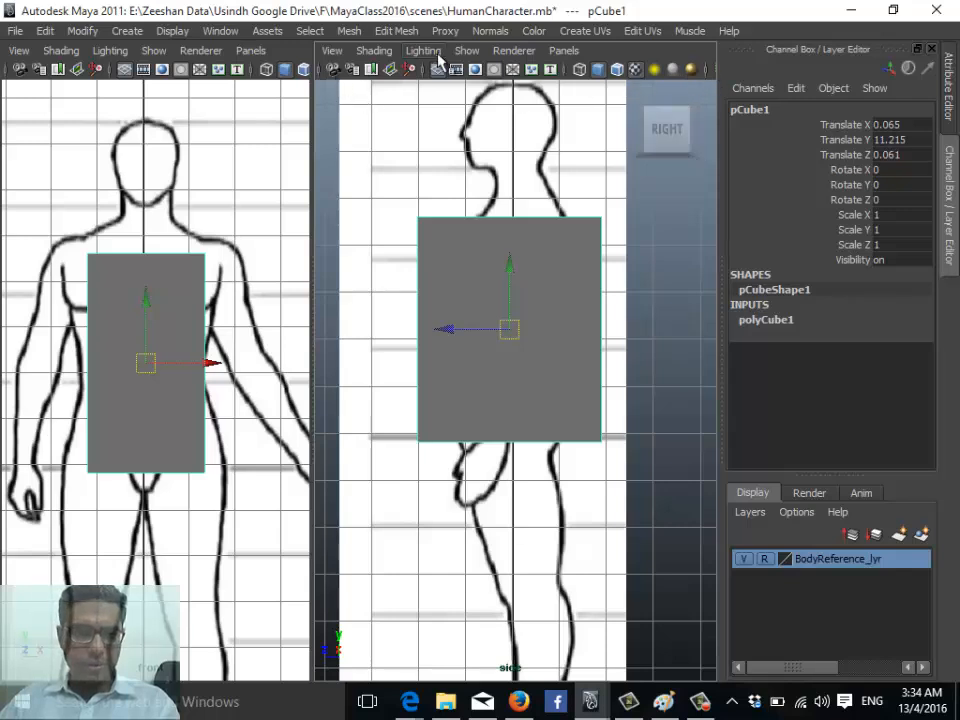
left_click(372, 51)
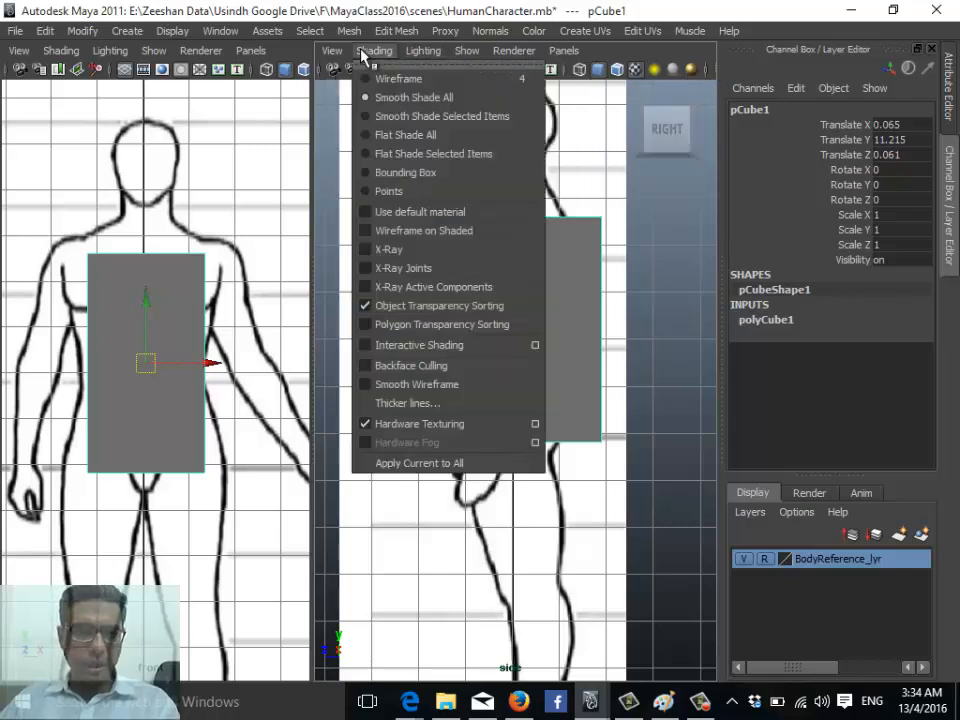
left_click(430, 258)
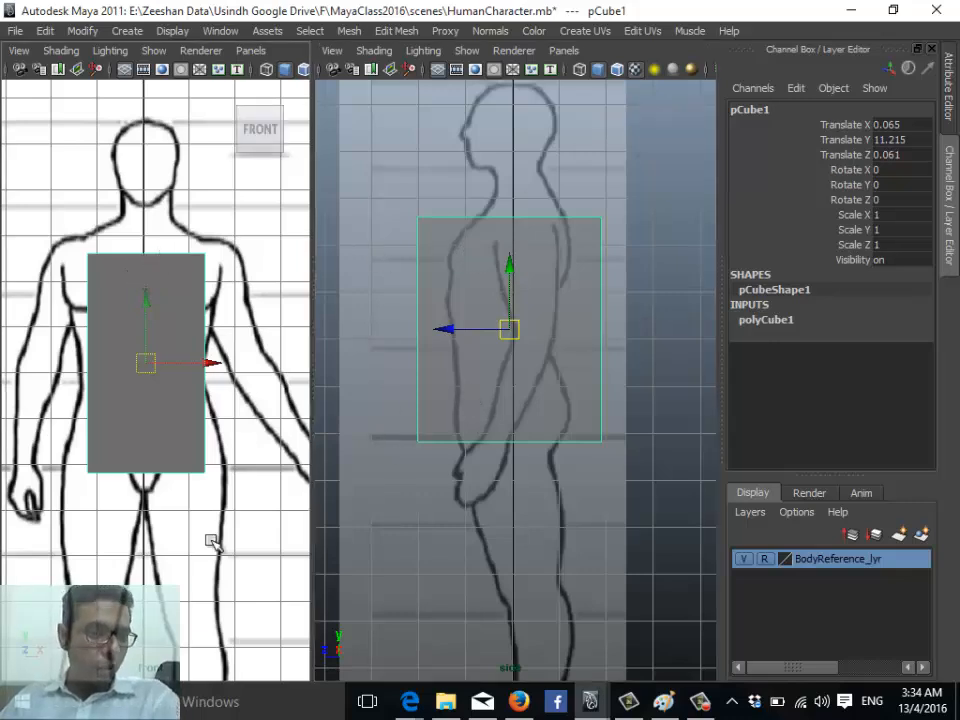
- Turn on X-Ray shading in the front view and centre the cube on the torso at about X -0.009
middle_click_drag(75, 444, 86, 450, "alt")
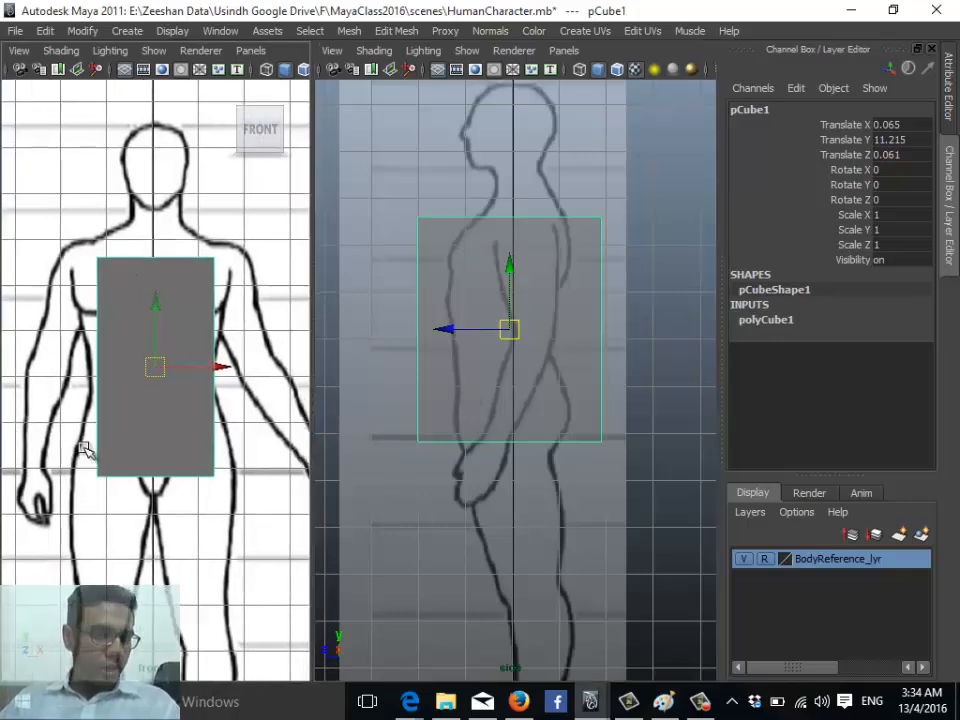
left_click(62, 51)
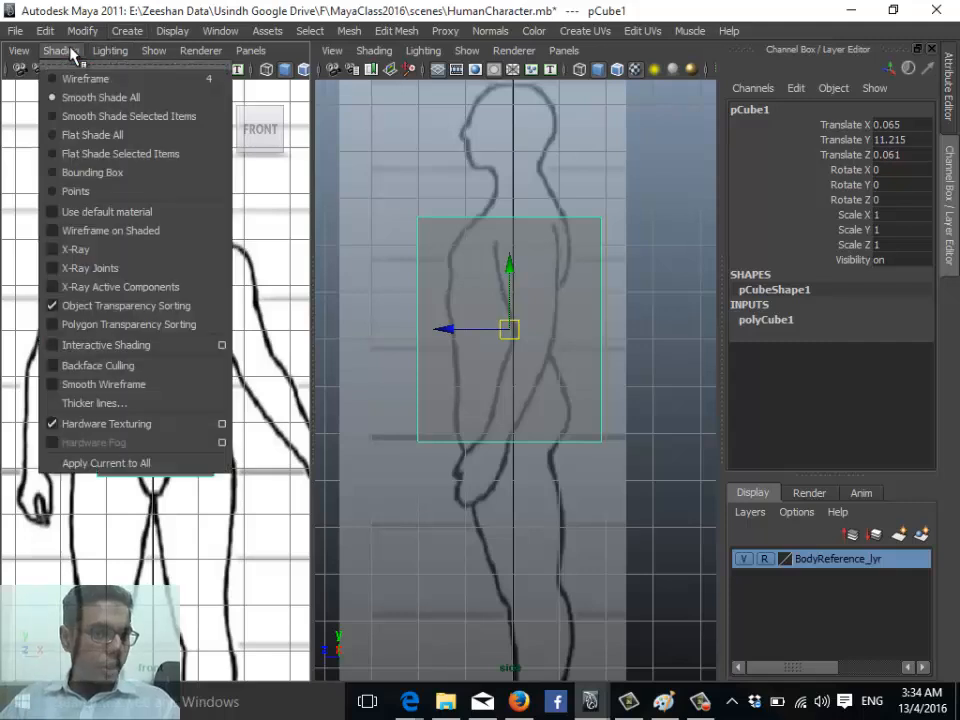
left_click(135, 258)
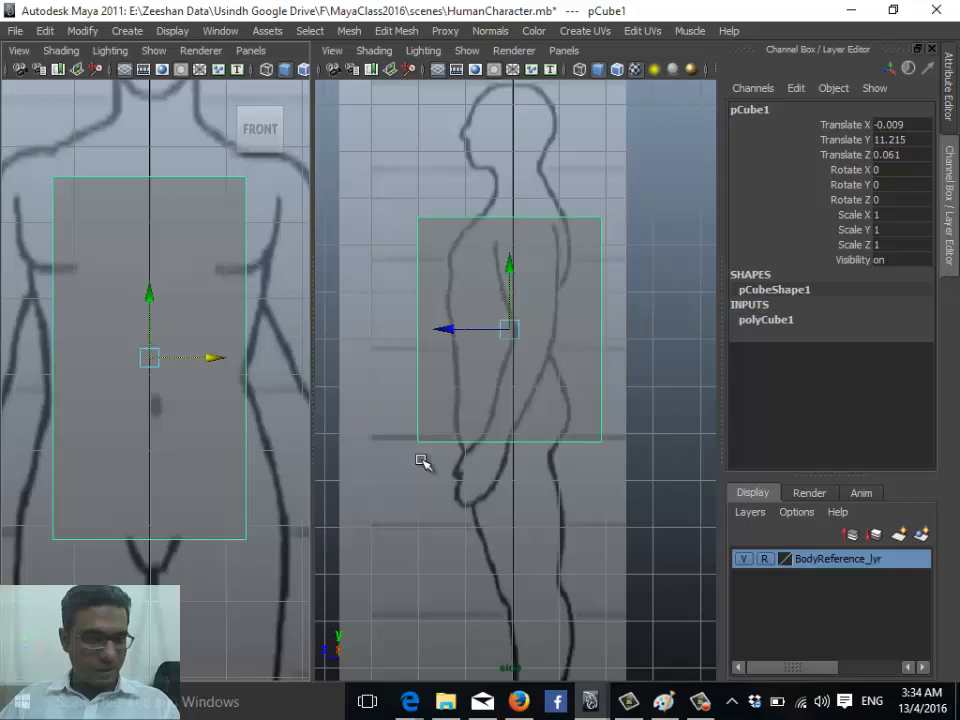
- Set the width of the polyCube1 input to about 2.746 to match the torso in the front view
middle_click_drag(371, 423, 365, 450, "alt")
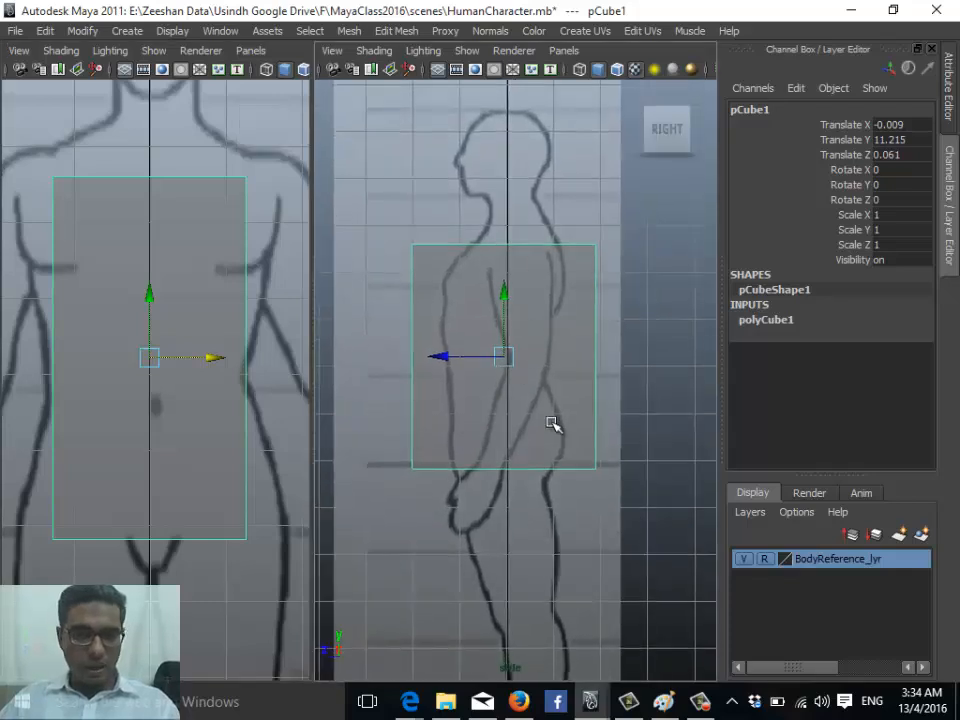
left_click(880, 321)
left_click(857, 335)
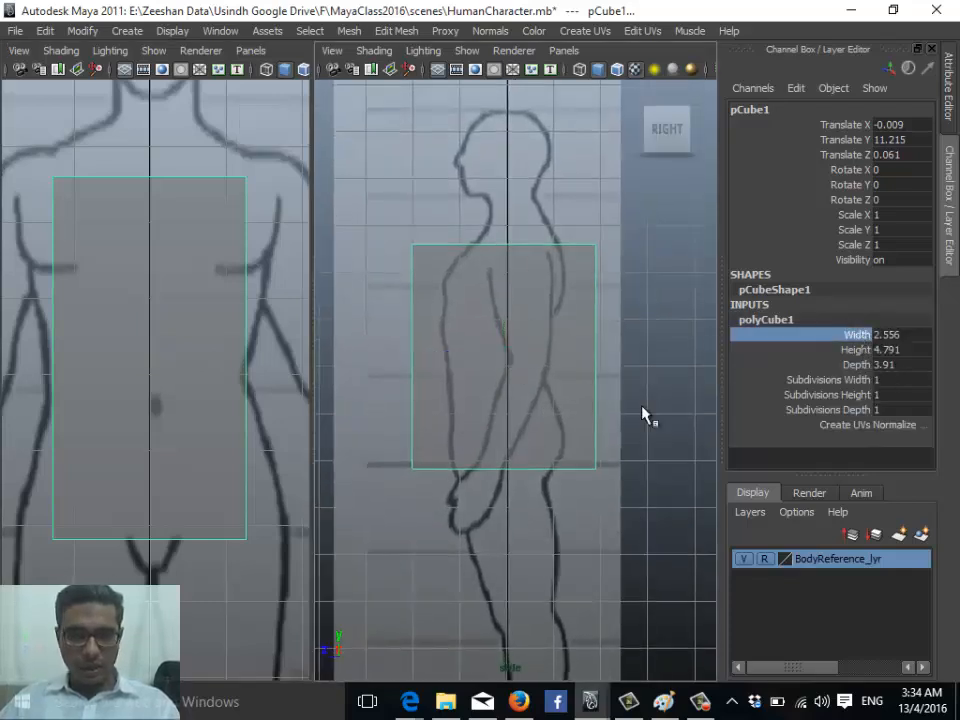
middle_click_drag(530, 432, 527, 435)
middle_click_drag(538, 437, 958, 372)
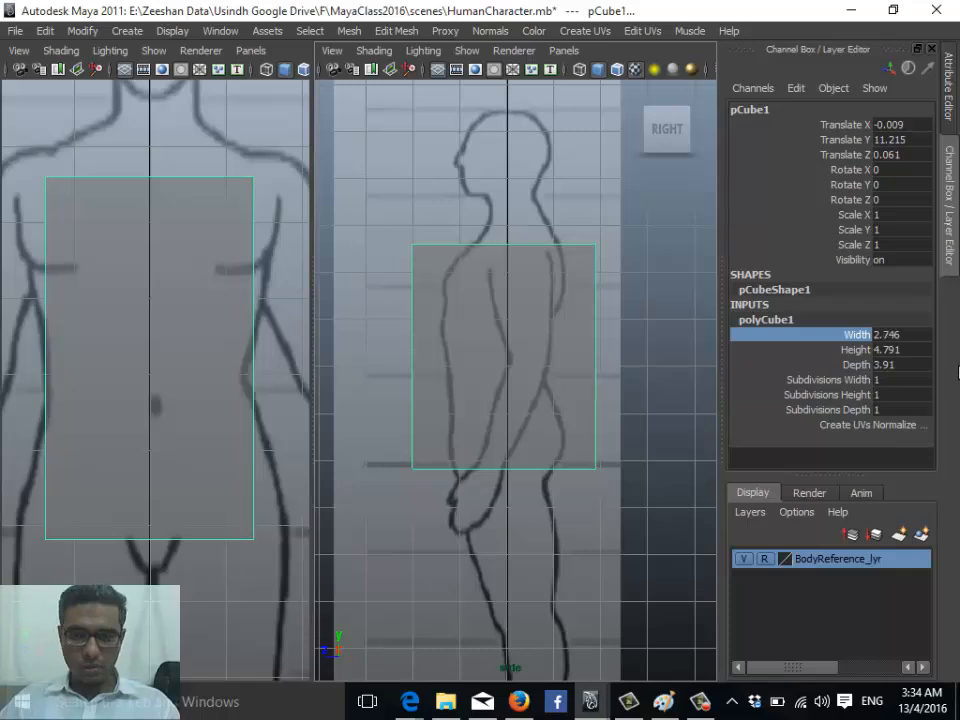
- Set the cube's height to about 5.401 and its depth to about 2.35 to fit the torso references
left_click(866, 350)
middle_click_drag(439, 396, 375, 315)
left_click(858, 365)
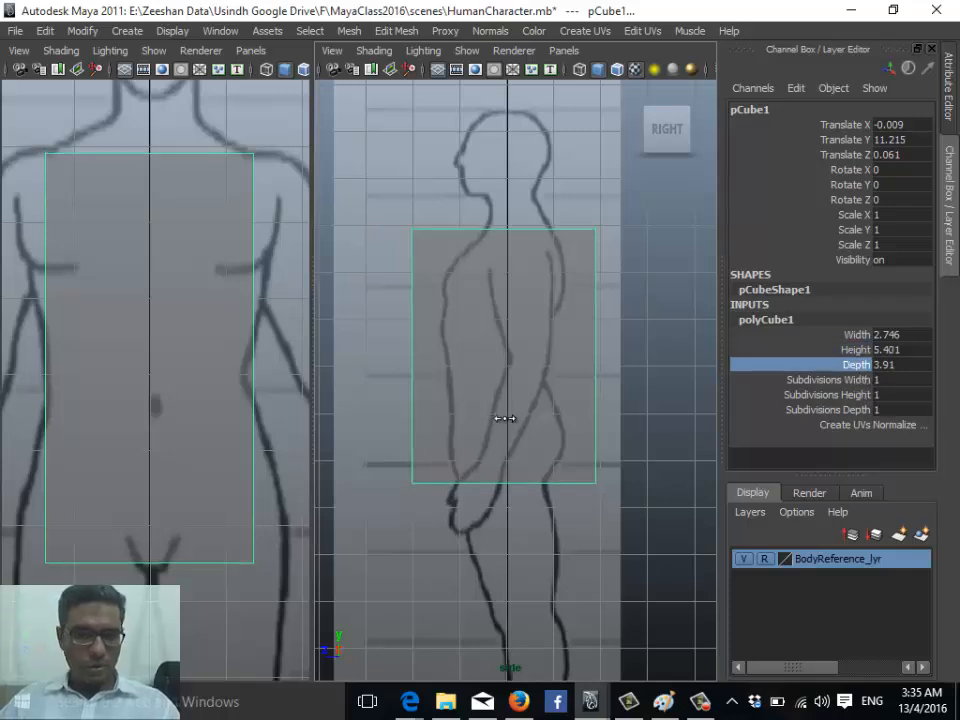
middle_click_drag(504, 418, 347, 424)
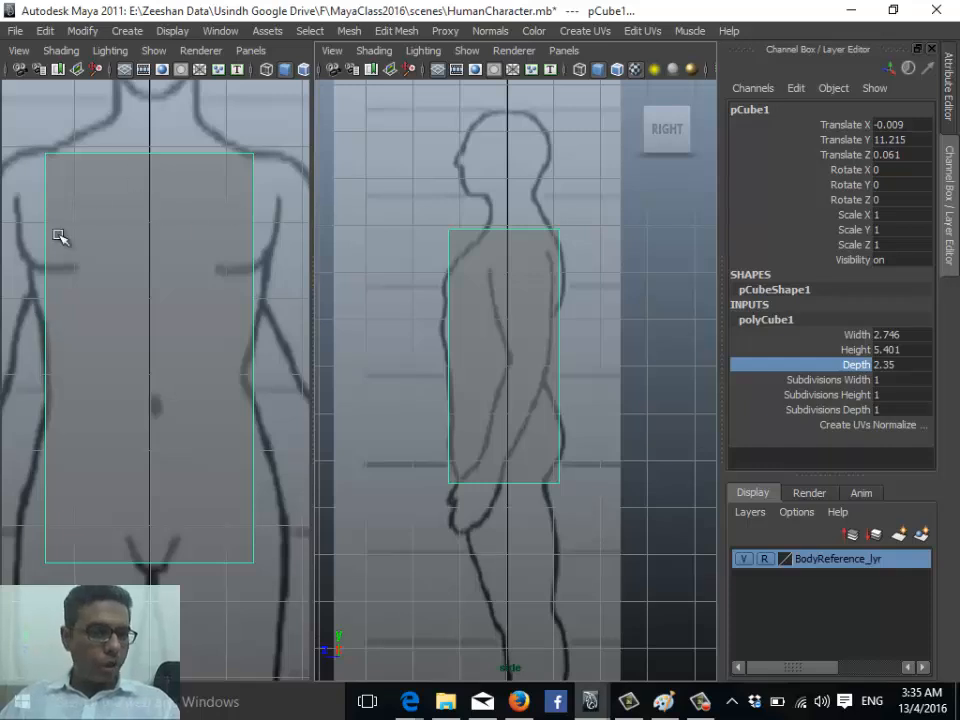
left_click(186, 403)
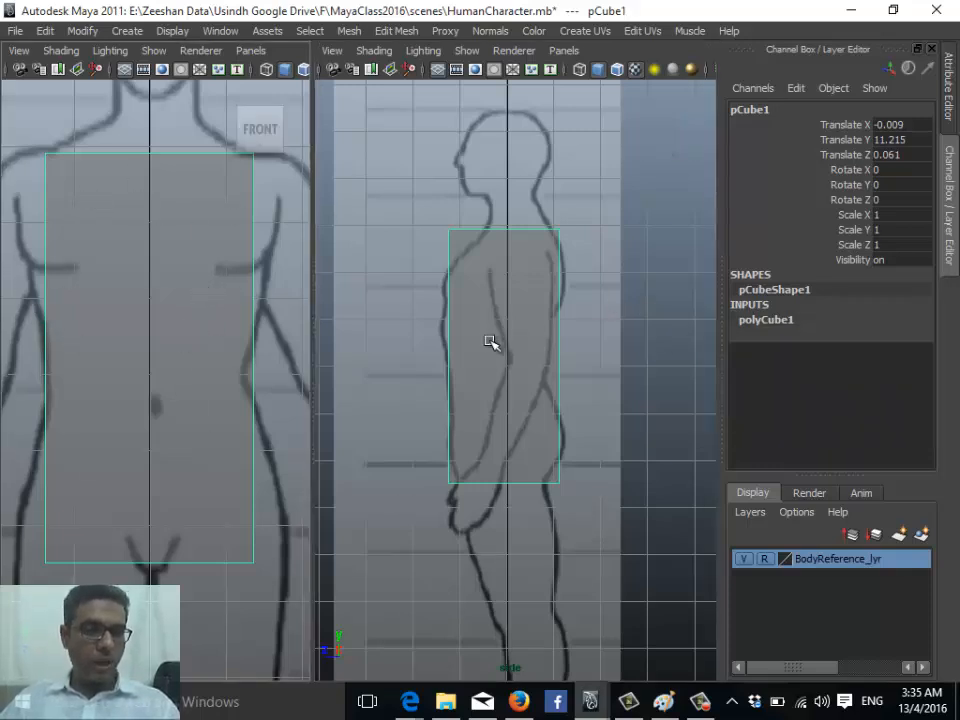
- Set the cube's width, height and depth subdivisions all to 3
left_click(797, 322)
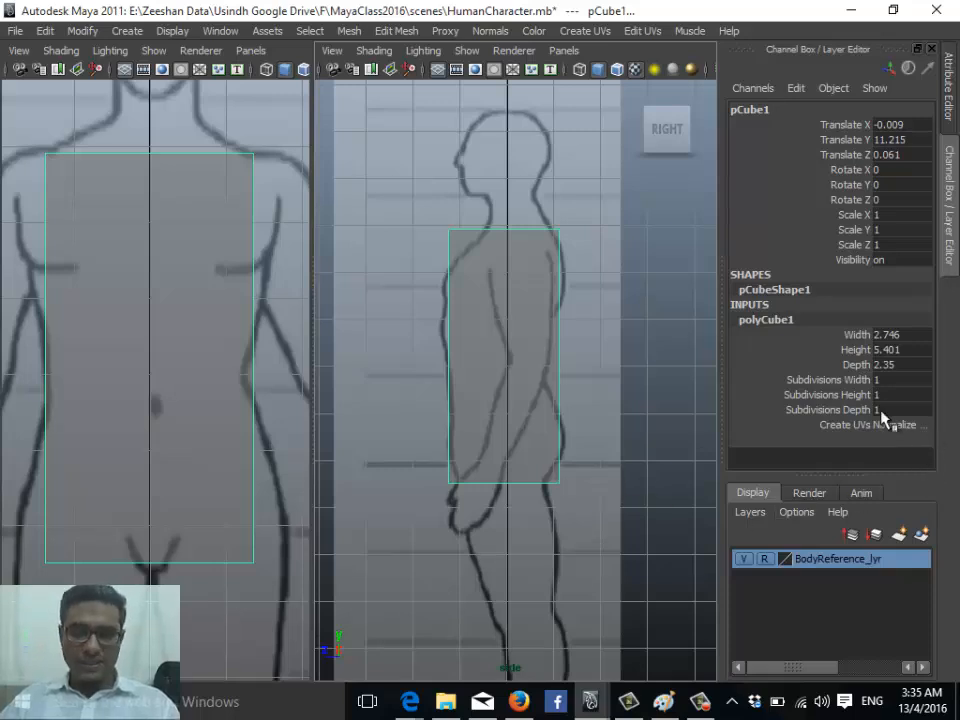
left_click(867, 381)
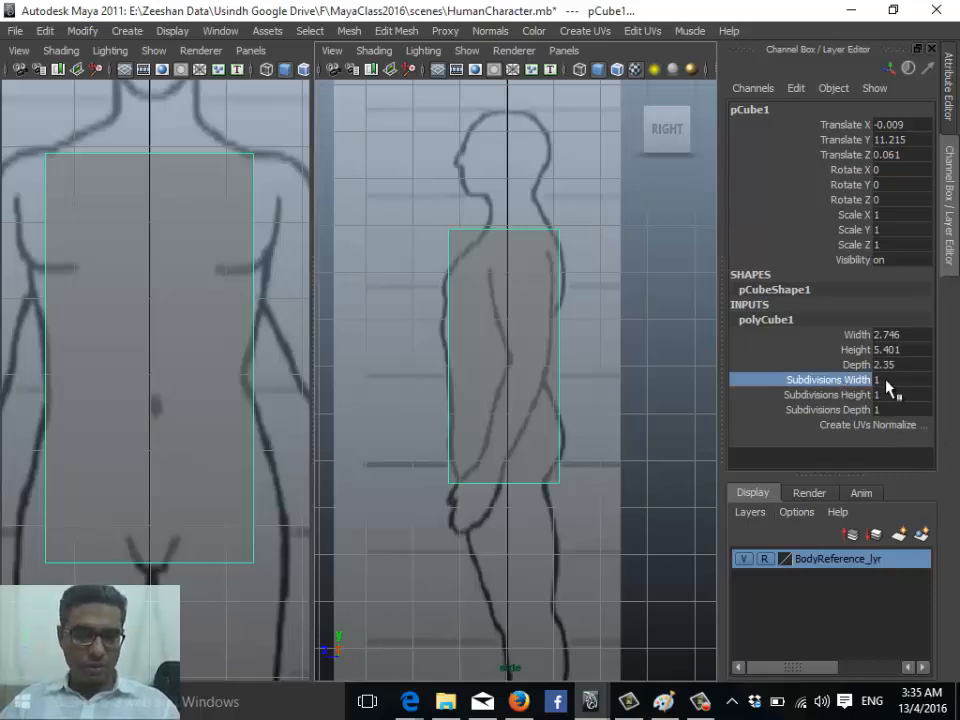
left_click_drag(859, 384, 832, 413)
scroll(655, 387, "down", 3)
middle_click_drag(655, 387, 673, 387)
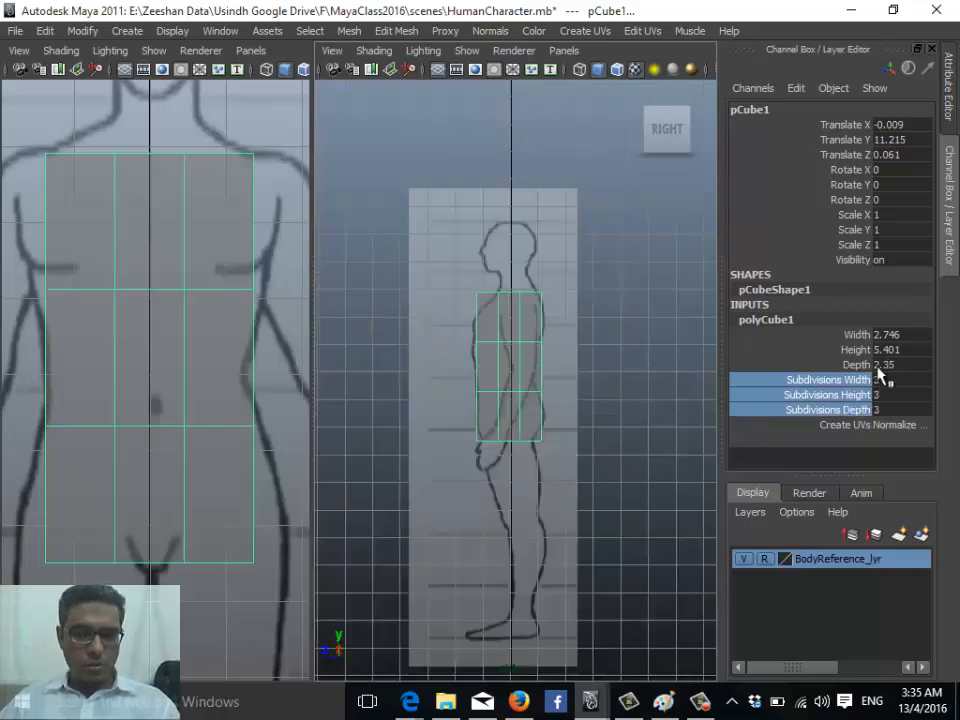
- Try 4 depth subdivisions on the cube and return the setting to 3
left_click(845, 409)
middle_click_drag(636, 418, 587, 392)
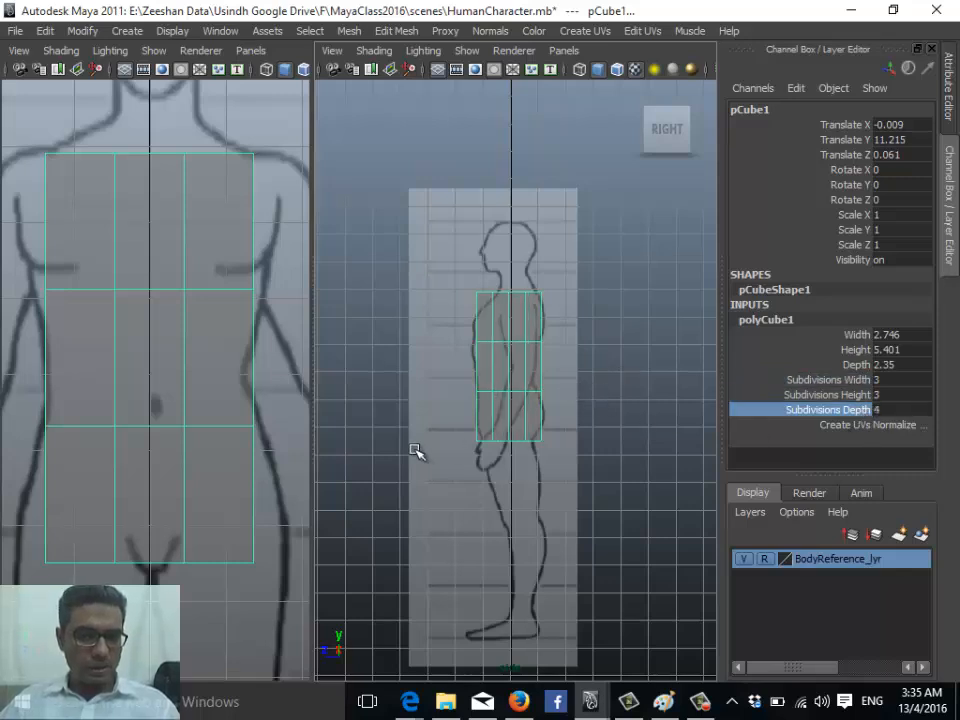
right_click_drag(418, 450, 583, 454, "alt")
middle_click_drag(585, 432, 566, 431)
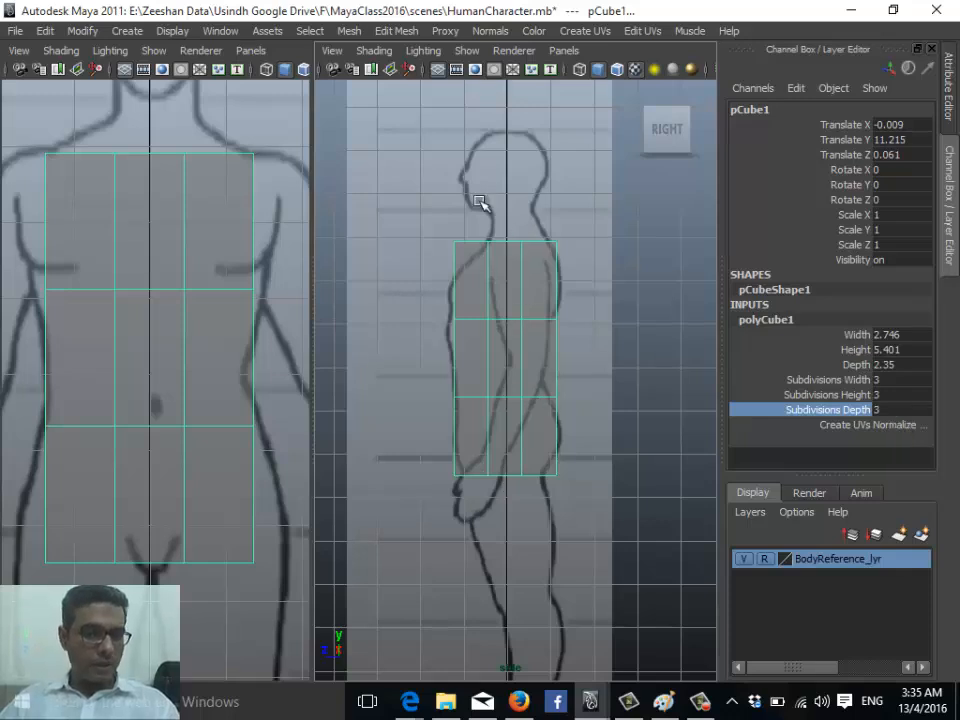
- Set the cube's height subdivisions to 6
left_click(853, 394)
middle_click_drag(540, 388, 558, 389)
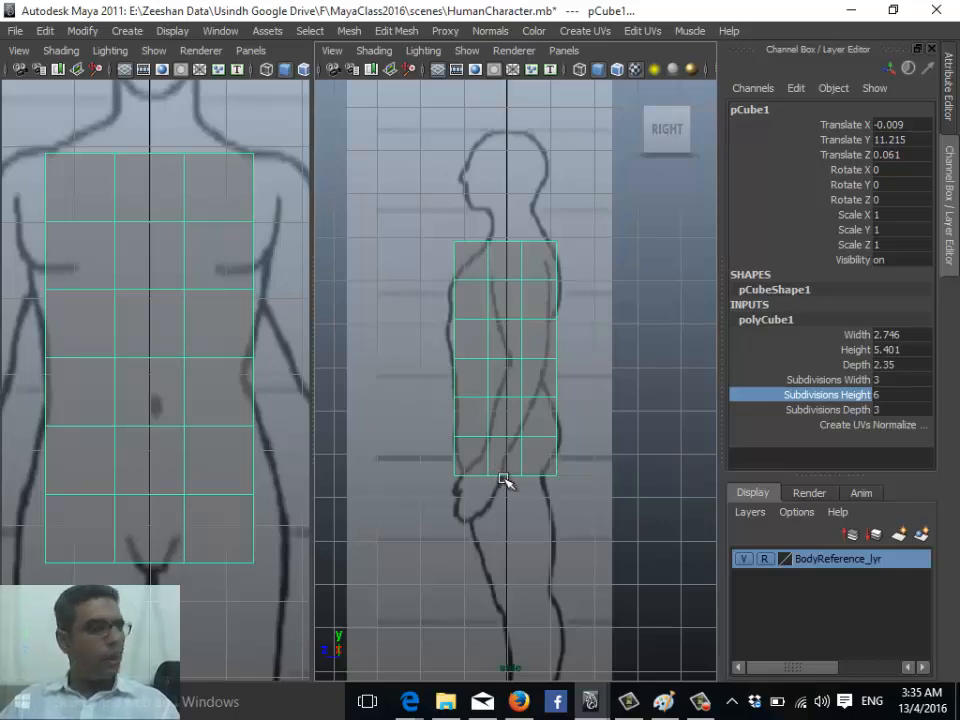
- Set the cube's width subdivisions to 4
left_click(830, 380)
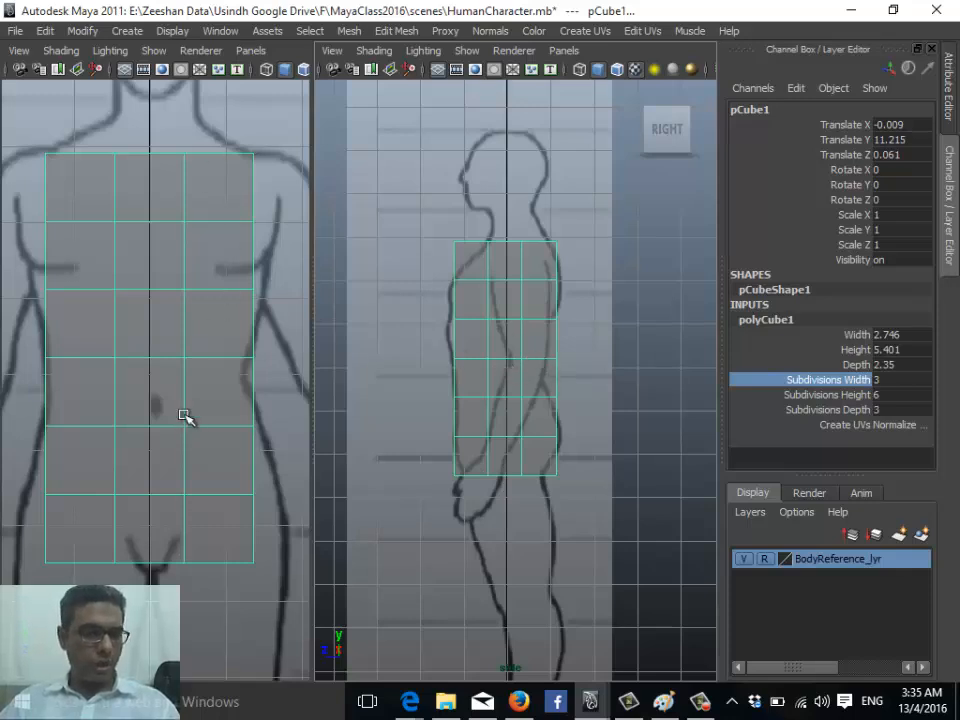
middle_click_drag(517, 330, 524, 331)
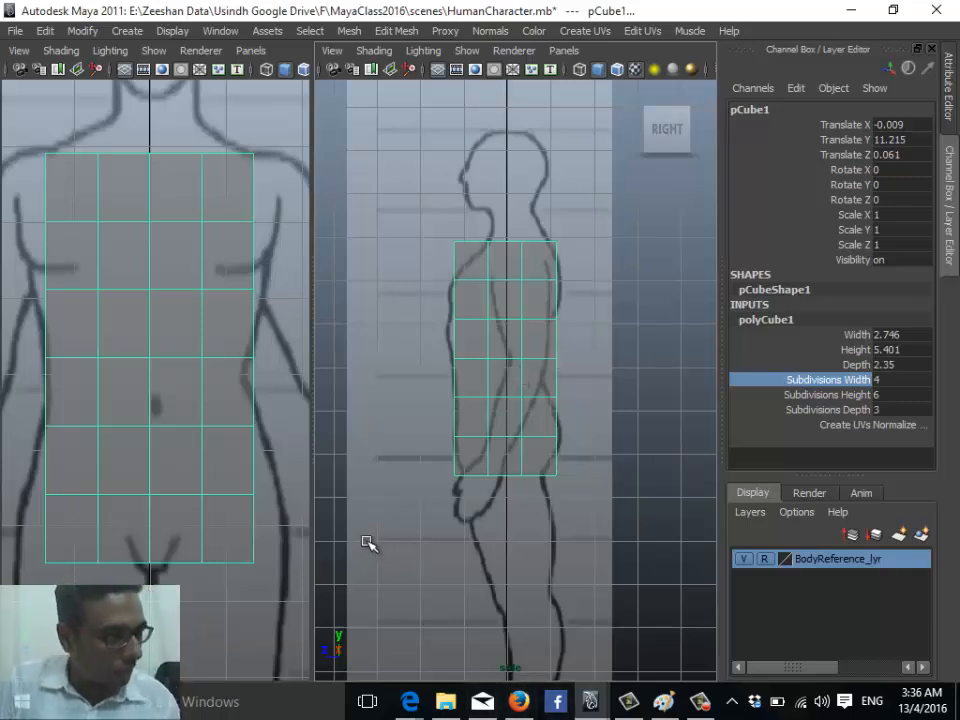
left_click(159, 336)
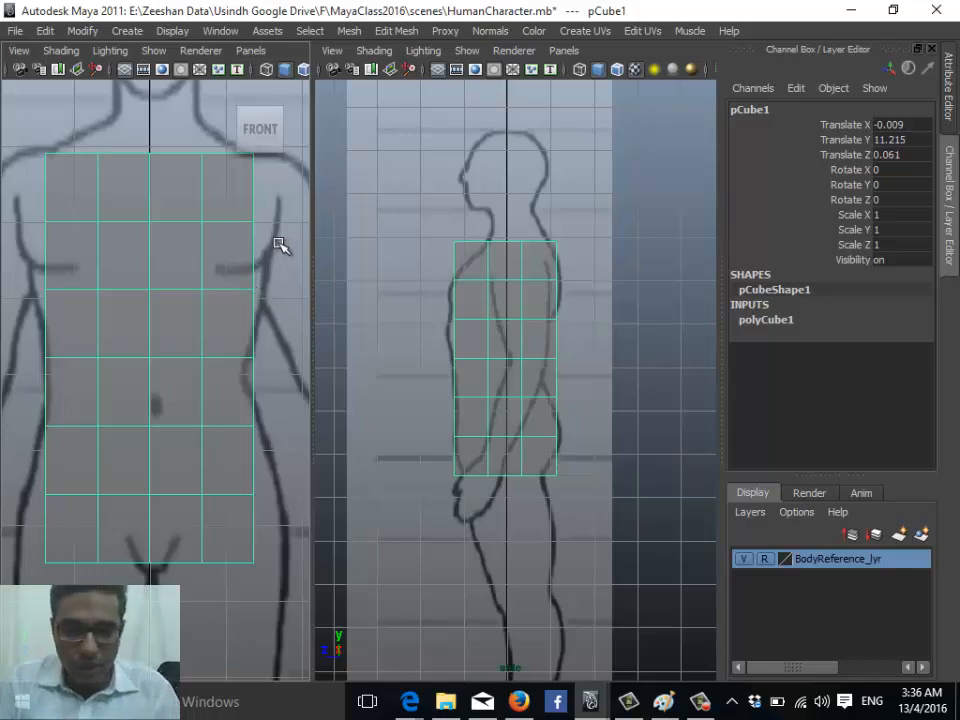
- Try 15, 5, 4 and 7 height subdivisions on the cube and return the setting to 6
left_click(482, 311)
left_click(768, 320)
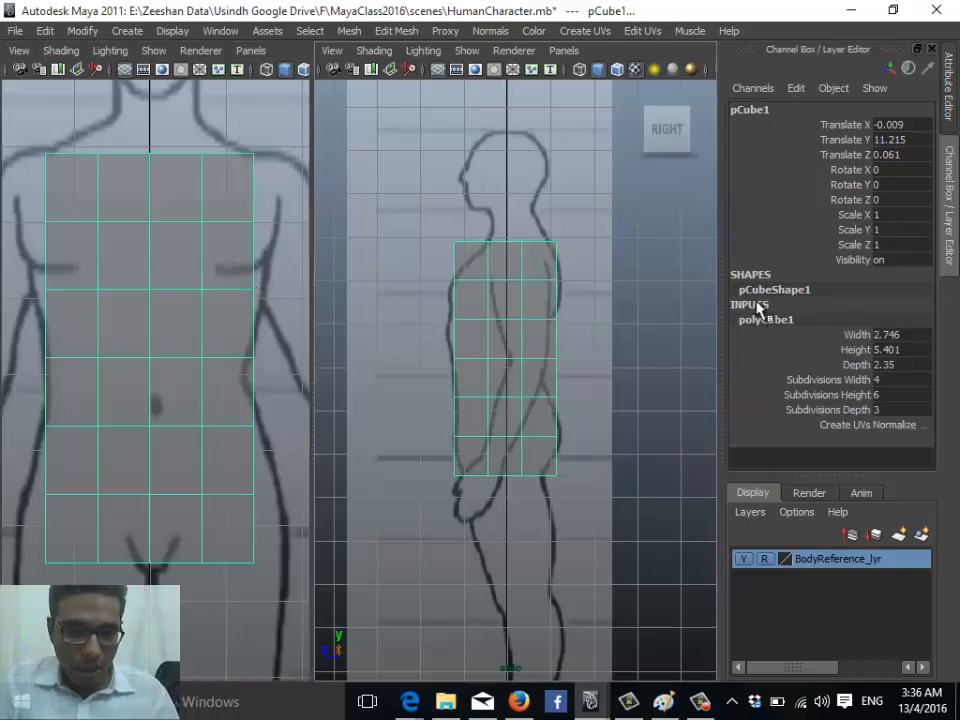
double_click(900, 396)
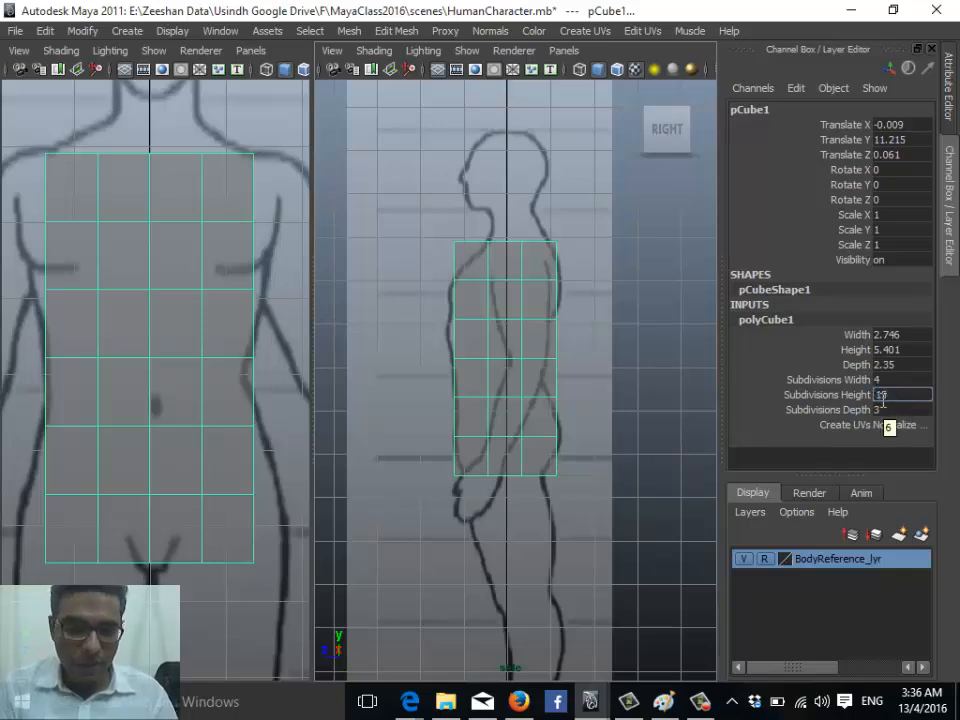
key("Return")
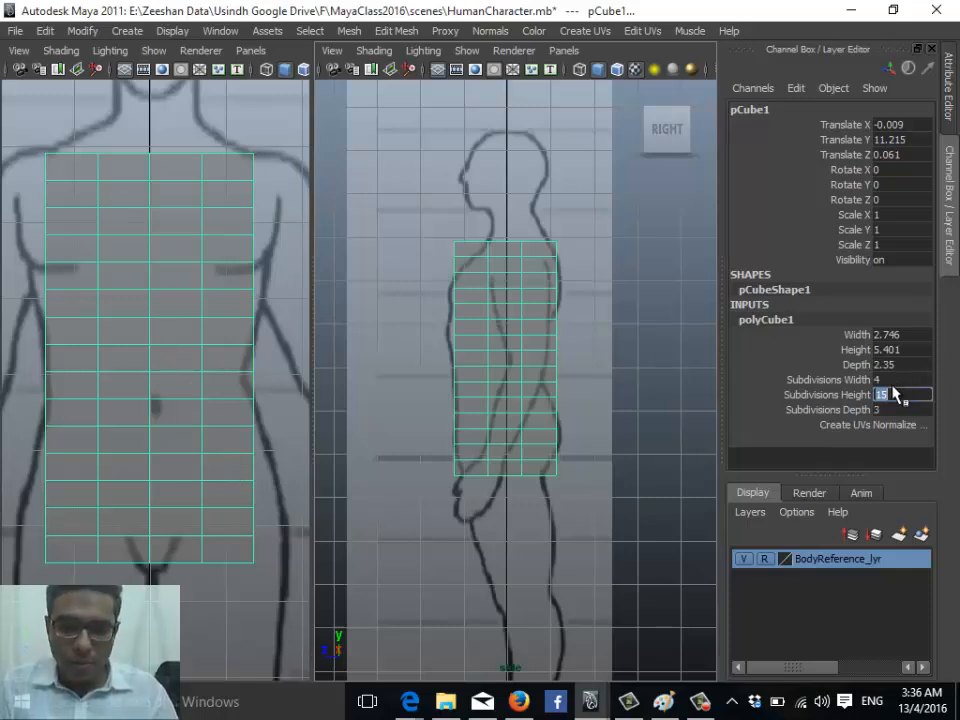
type("5")
key("Return")
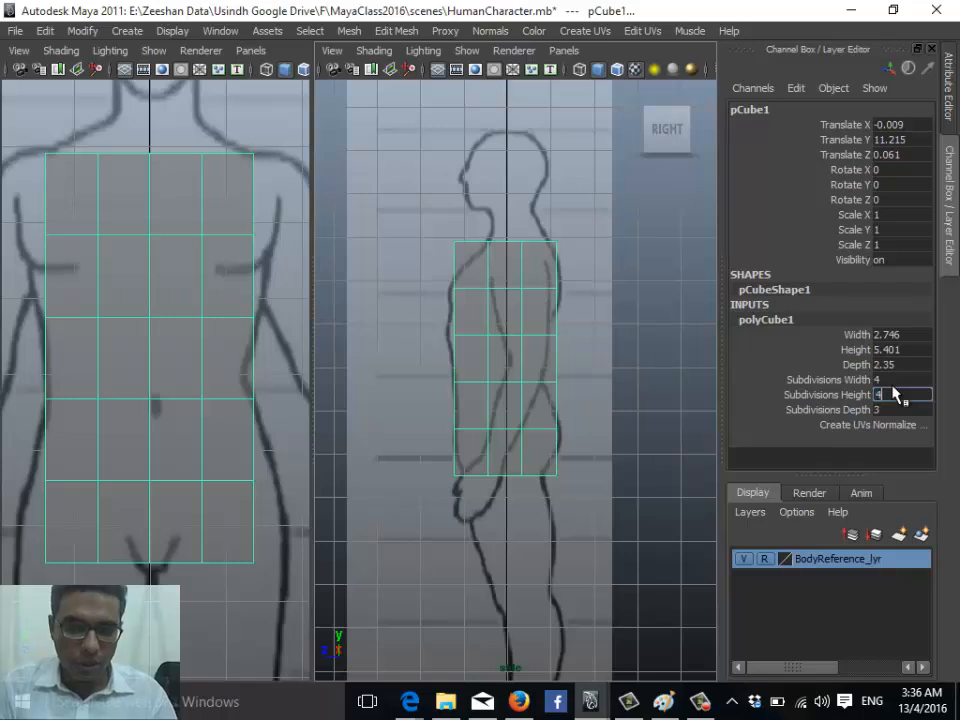
type("4")
key("Return")
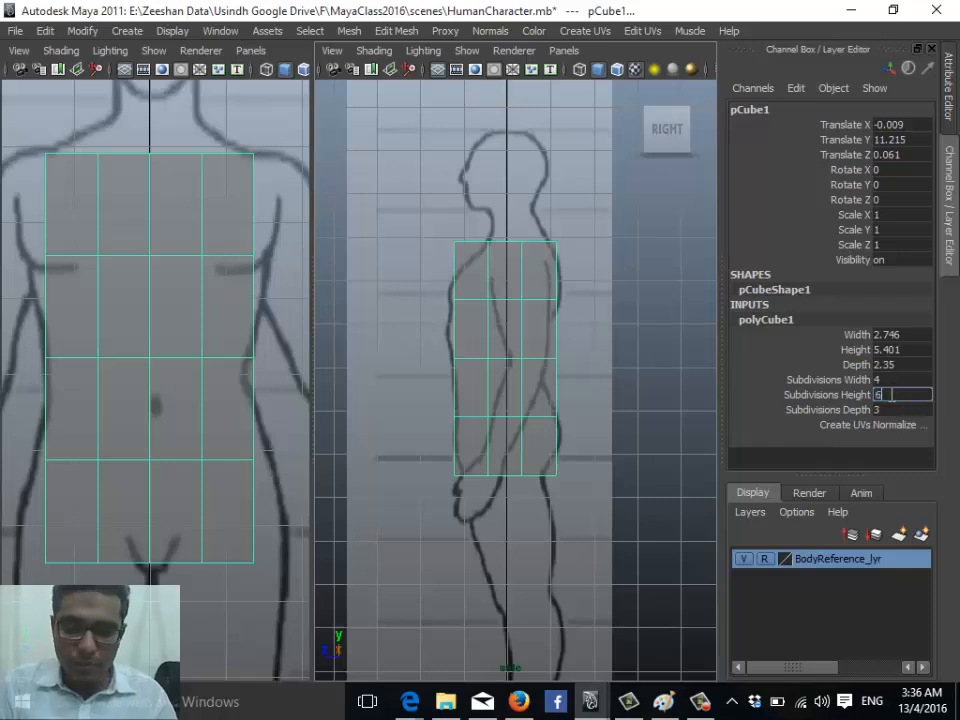
key("Return")
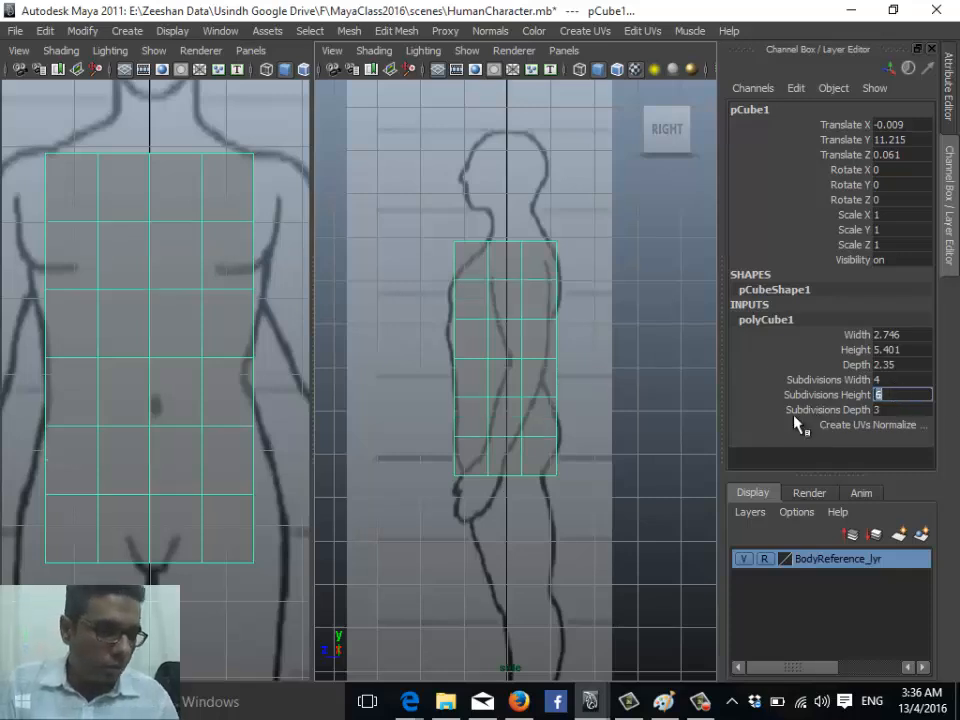
type("7")
key("Return")
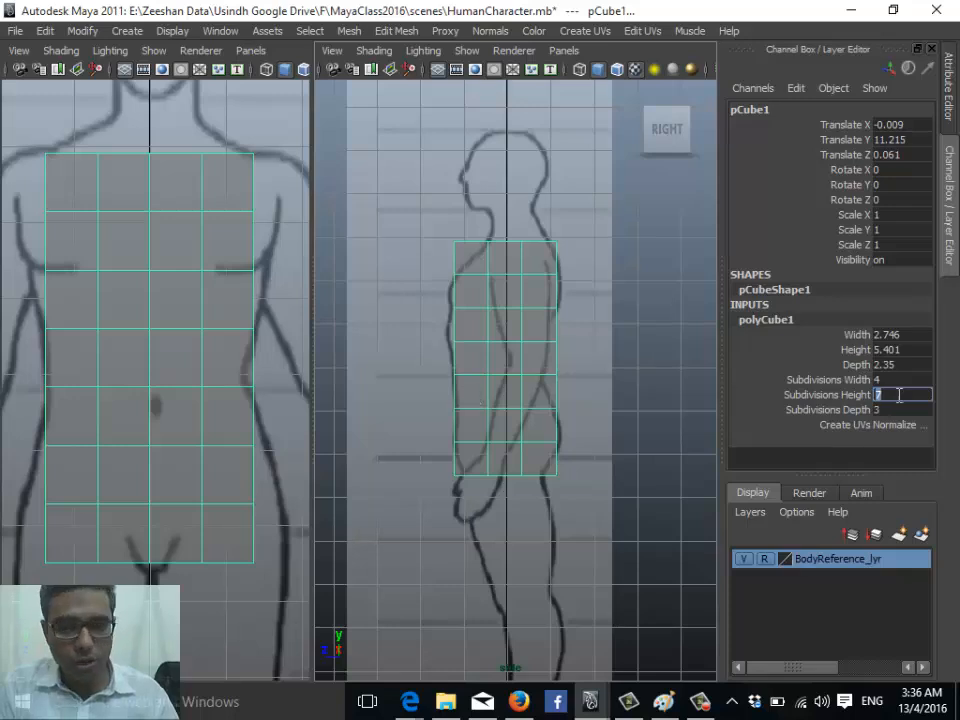
type("6")
key("Return")
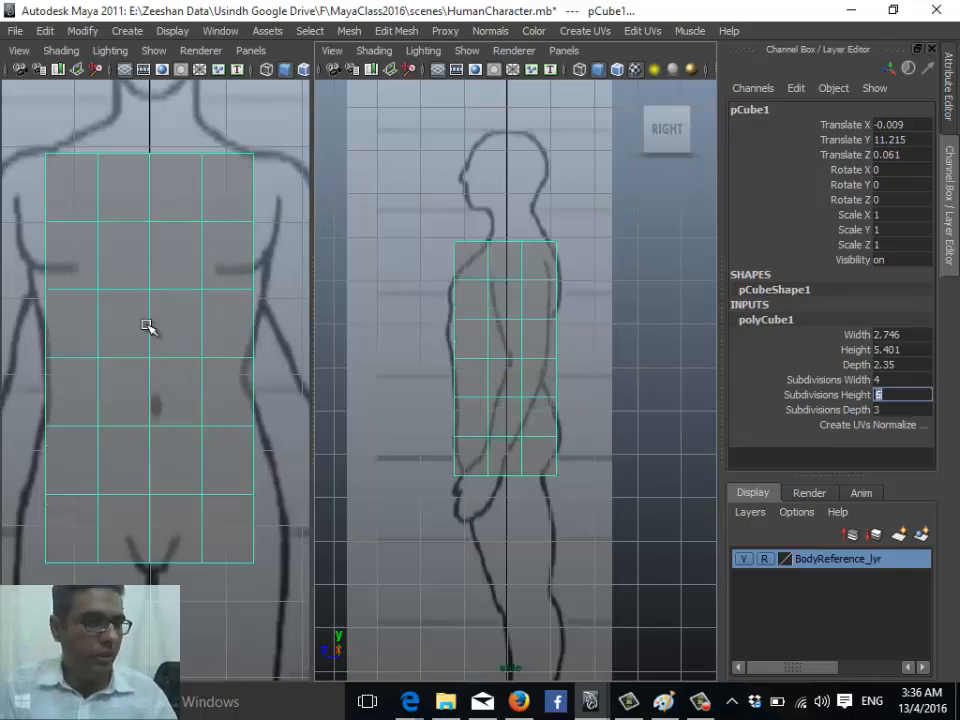
- Enlarge the side view to full size and switch the cube to vertex editing
middle_click_drag(204, 310, 201, 309, "alt")
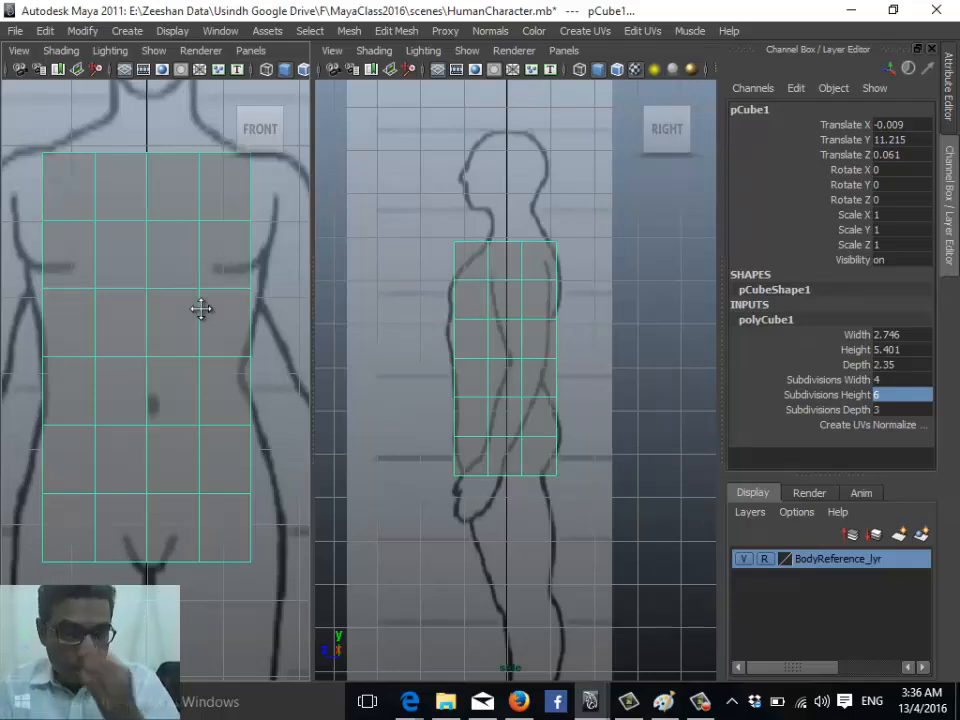
middle_click_drag(201, 309, 199, 315, "alt")
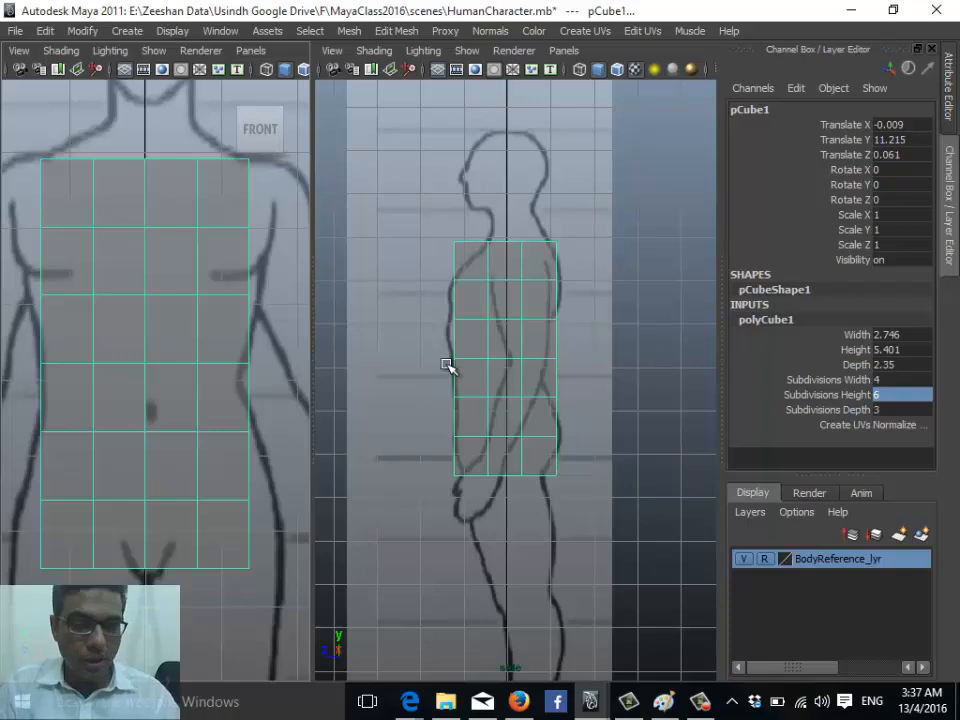
key("space")
middle_click_drag(311, 371, 343, 394, "alt")
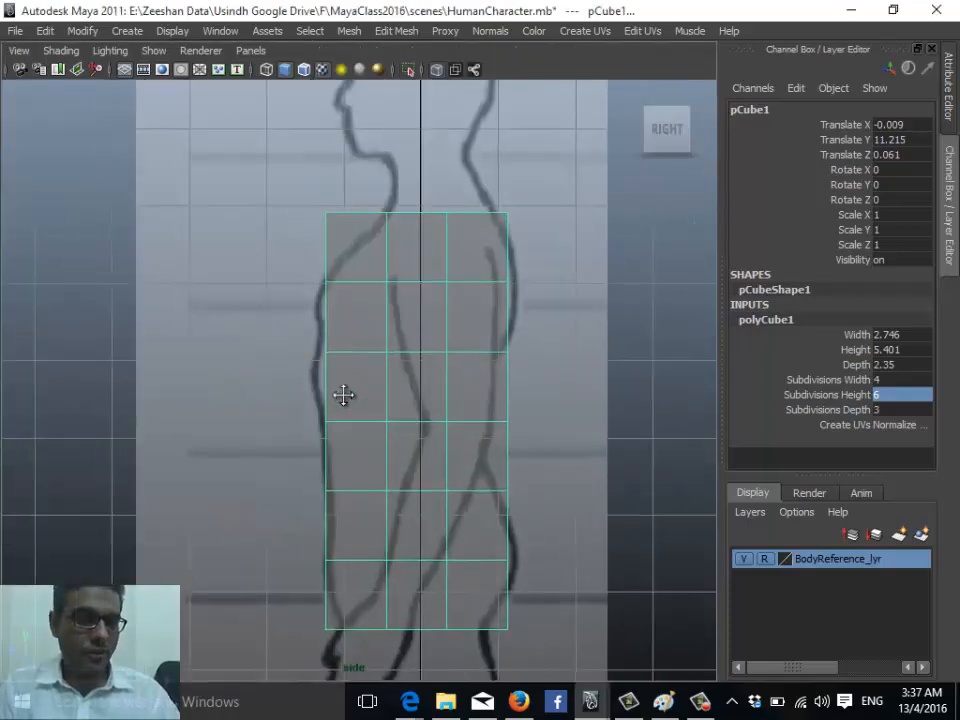
right_click_drag(426, 291, 381, 291)
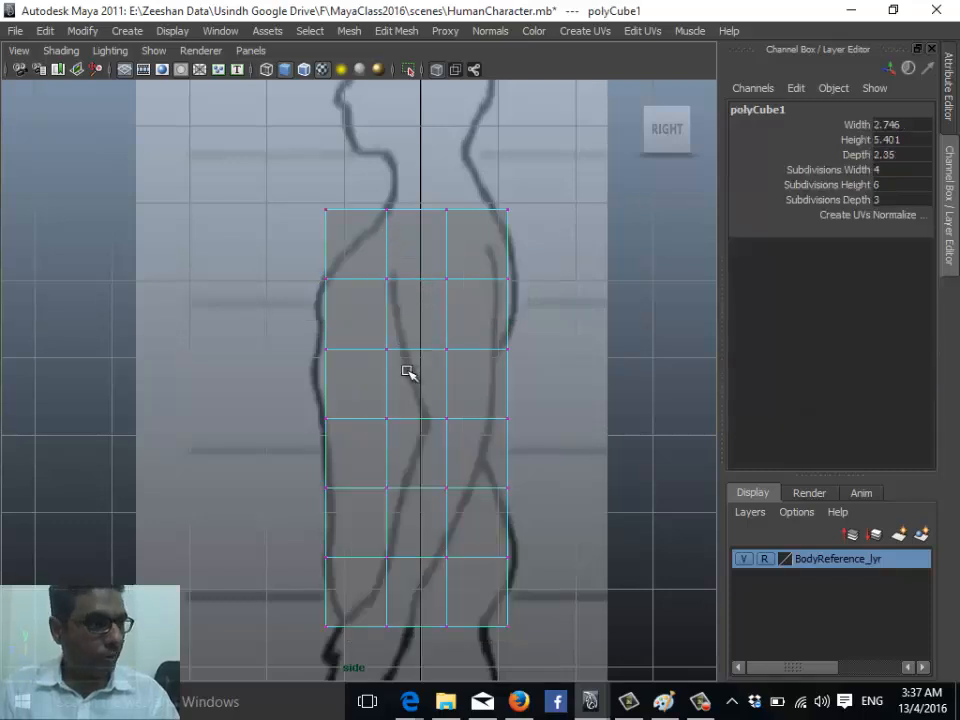
middle_click_drag(387, 342, 392, 409, "alt")
scroll(405, 326, "up", 3)
- Select the single top-edge vertex at the base of the throat in the side view and examine it in perspective
left_click_drag(300, 218, 356, 273)
left_click(292, 243)
left_click(323, 244)
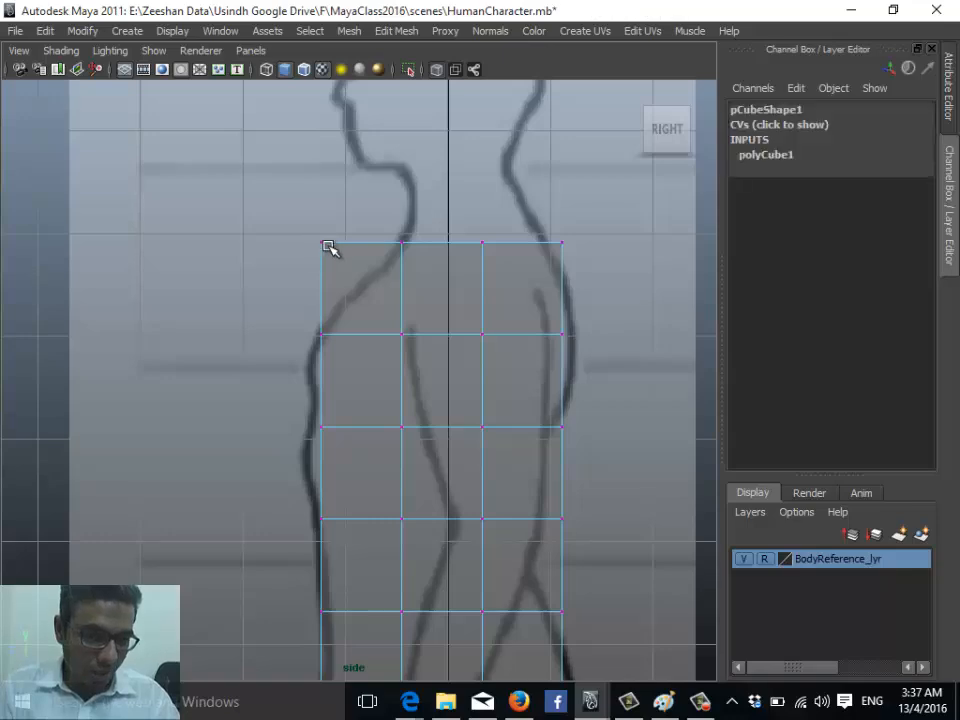
left_click(402, 243)
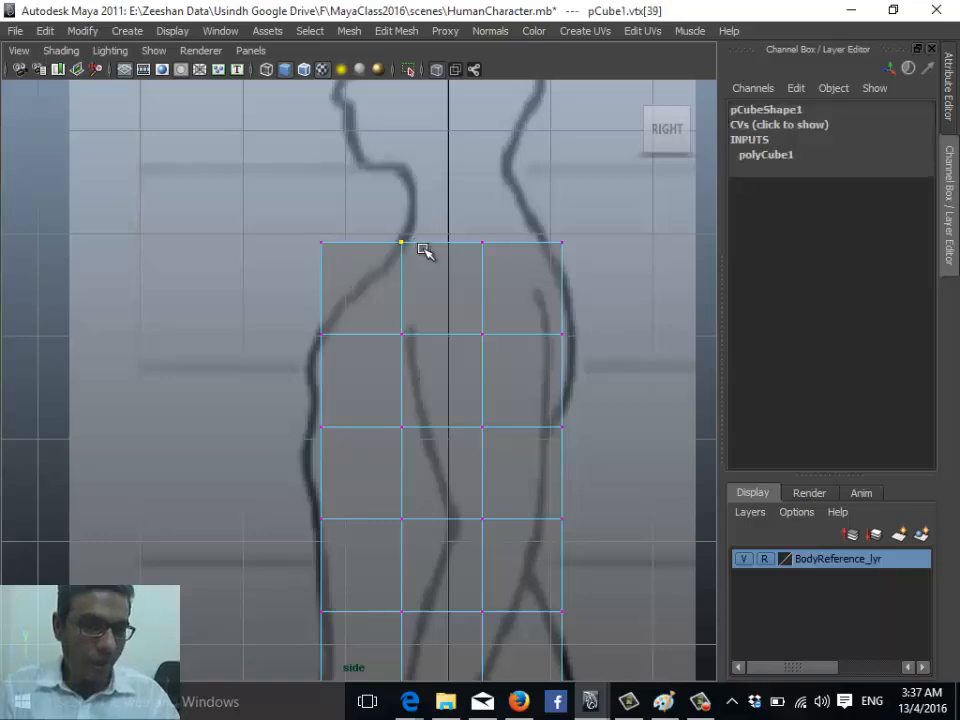
key("space")
left_click_drag(411, 276, 411, 246)
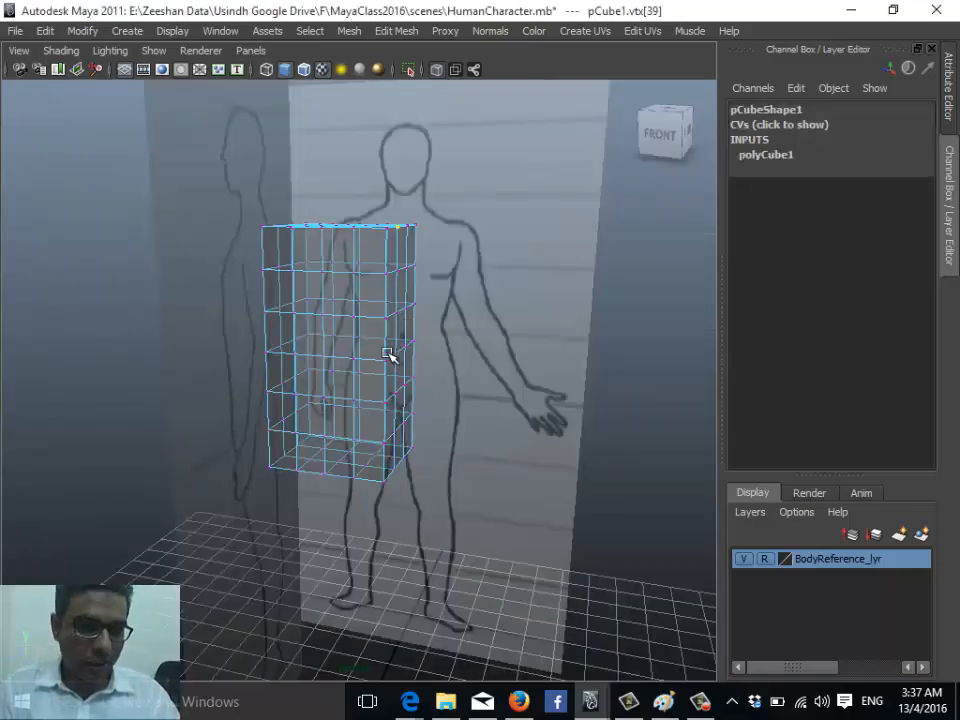
left_click_drag(388, 354, 251, 363, "alt")
scroll(357, 217, "up", 4)
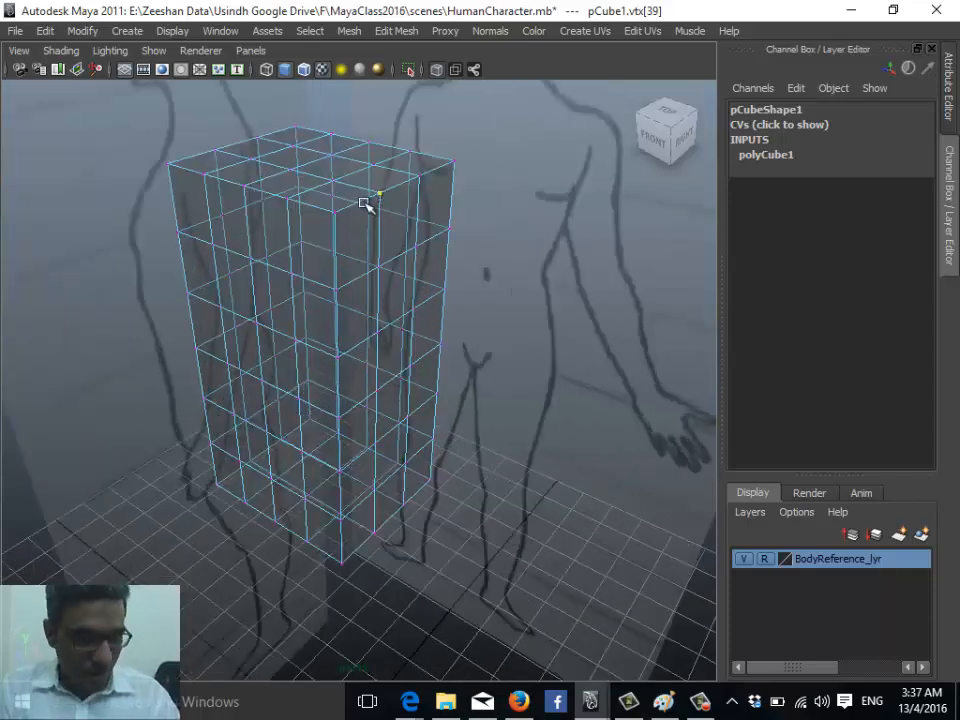
- Select the whole row of top vertices across the cube's width from the side view and inspect the selection in perspective
key("space")
left_click_drag(377, 240, 404, 240)
key("space")
mouse_move(367, 301)
left_mouse_down("alt")
mouse_move(373, 318)
mouse_move(447, 290)
left_mouse_up("alt")
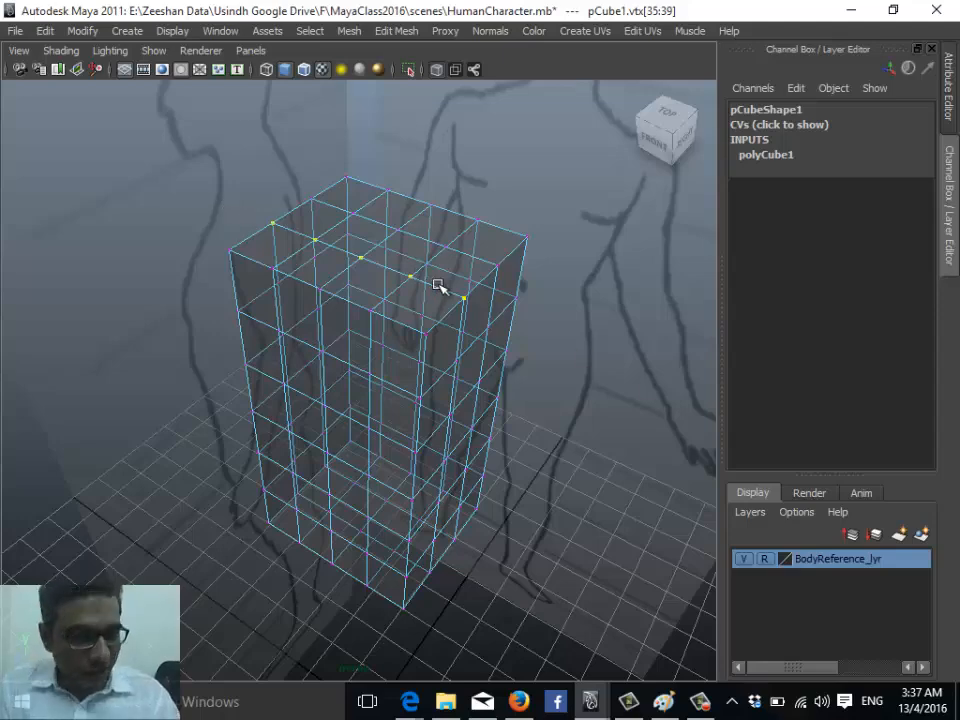
- Pick individual vertices in the cube's second row in perspective to examine which side of the mesh they belong to
left_click_drag(410, 310, 290, 232, "alt")
left_click(297, 258)
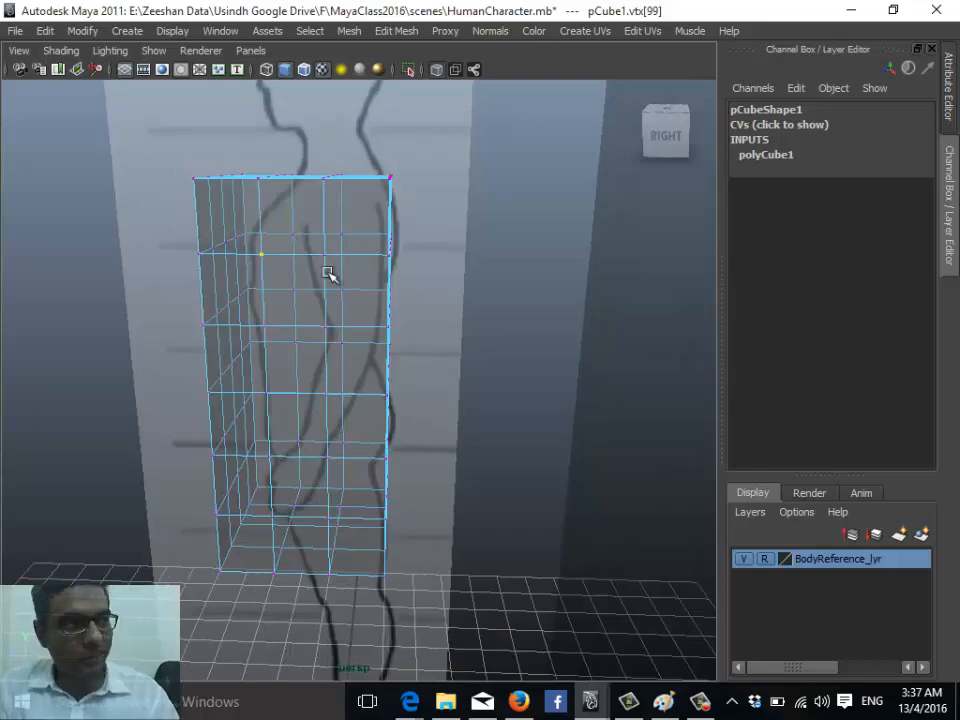
left_click(203, 262)
left_click_drag(203, 262, 255, 266, "alt")
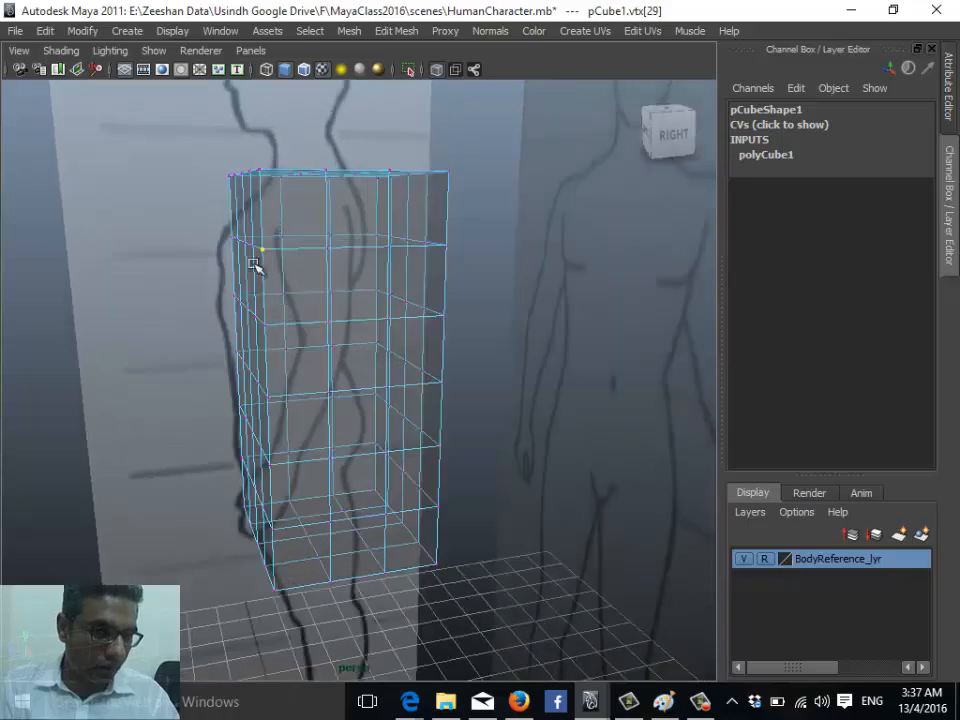
- In the side view, move the cube's front top corner vertices onto the upper chest outline and the back ones onto the neck's back outline
key("space")
left_click_drag(351, 258, 405, 268)
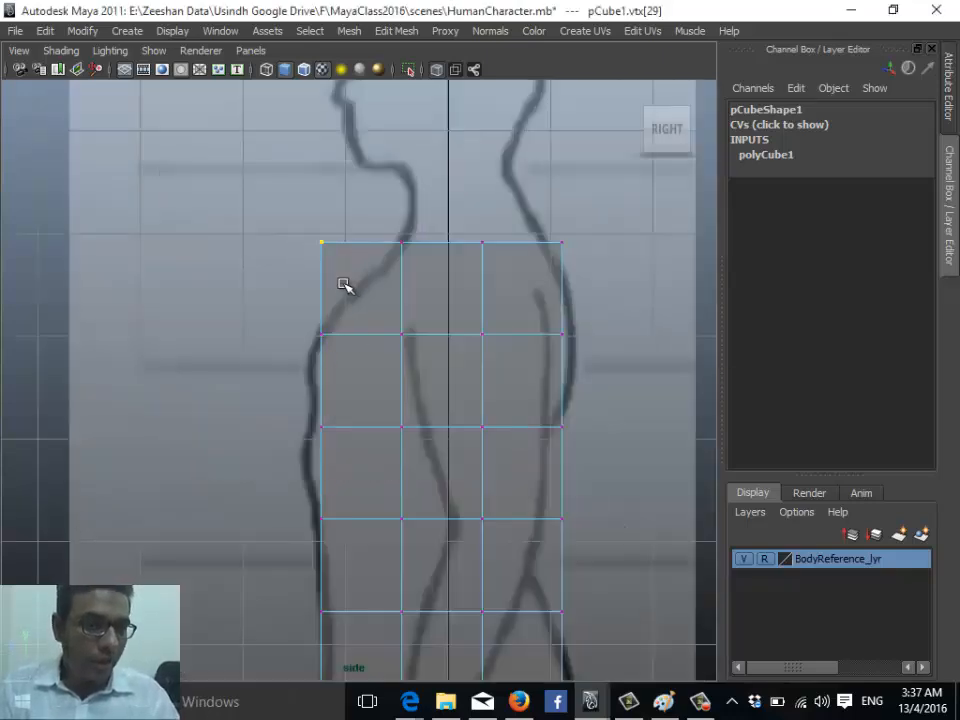
left_click_drag(343, 285, 312, 230)
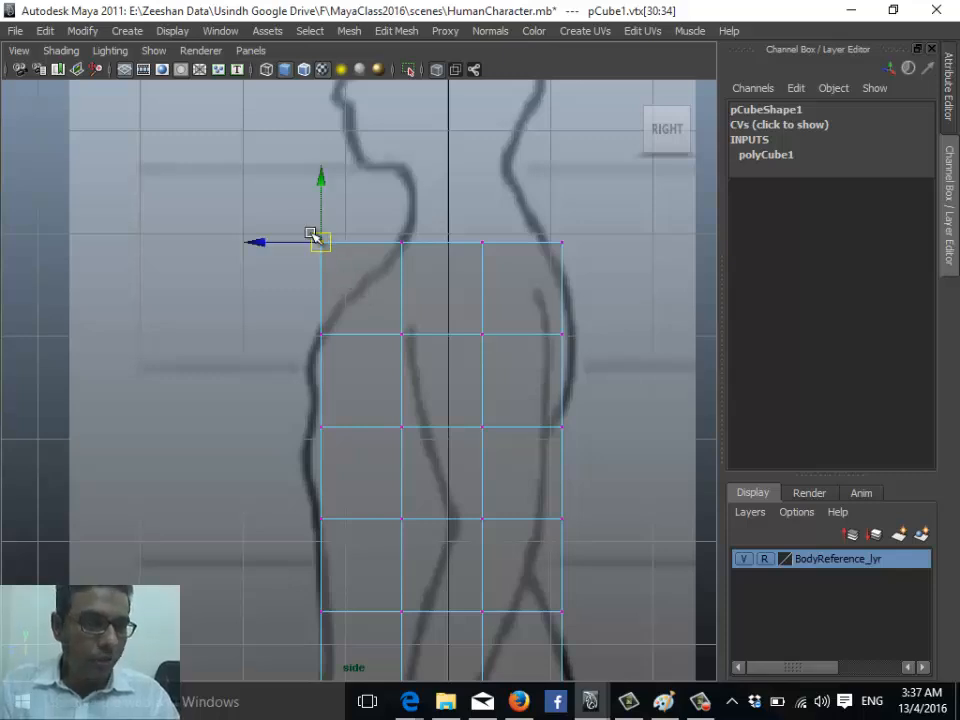
left_click_drag(321, 245, 370, 281)
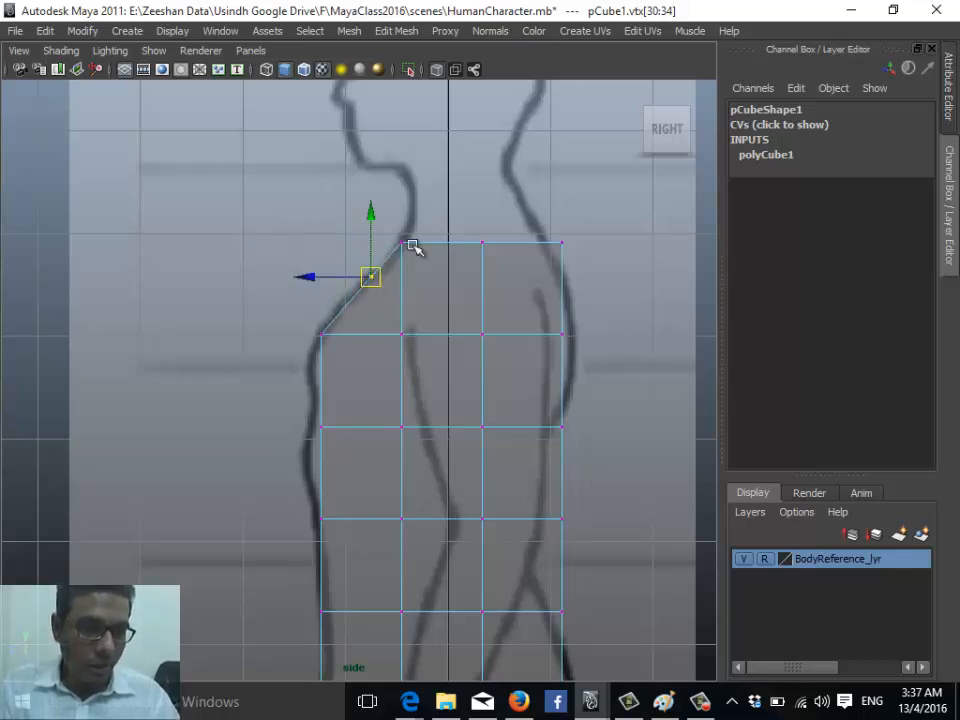
left_click_drag(576, 234, 540, 235)
- Raise the second column's top vertices to the base of the throat and shift the front corner vertices up along the upper chest outline
left_click(400, 239)
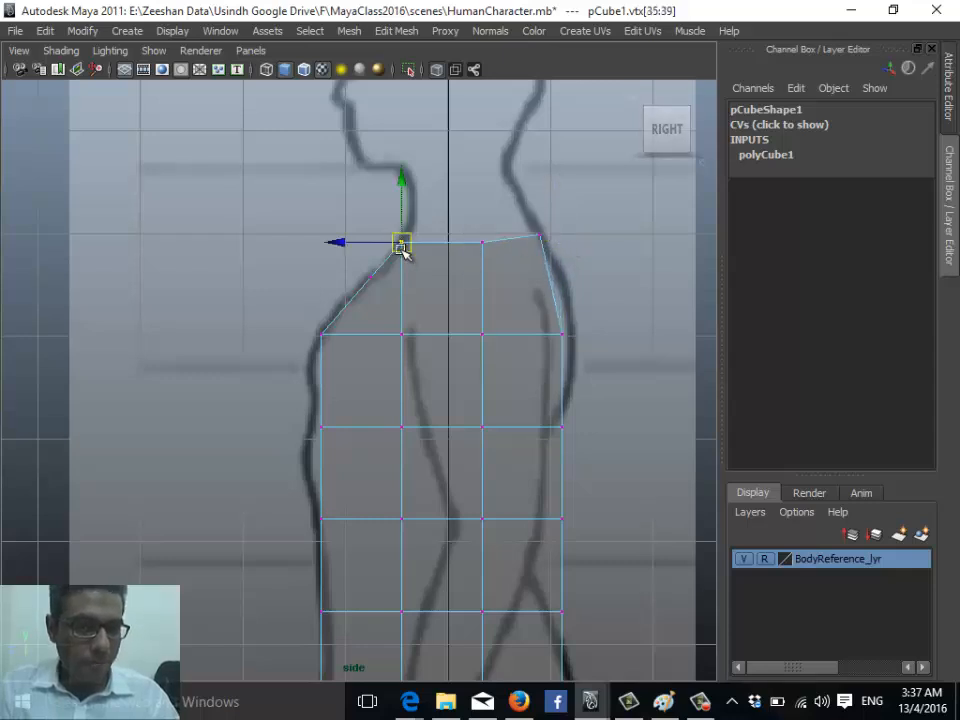
left_click_drag(403, 241, 409, 230)
left_click(368, 276)
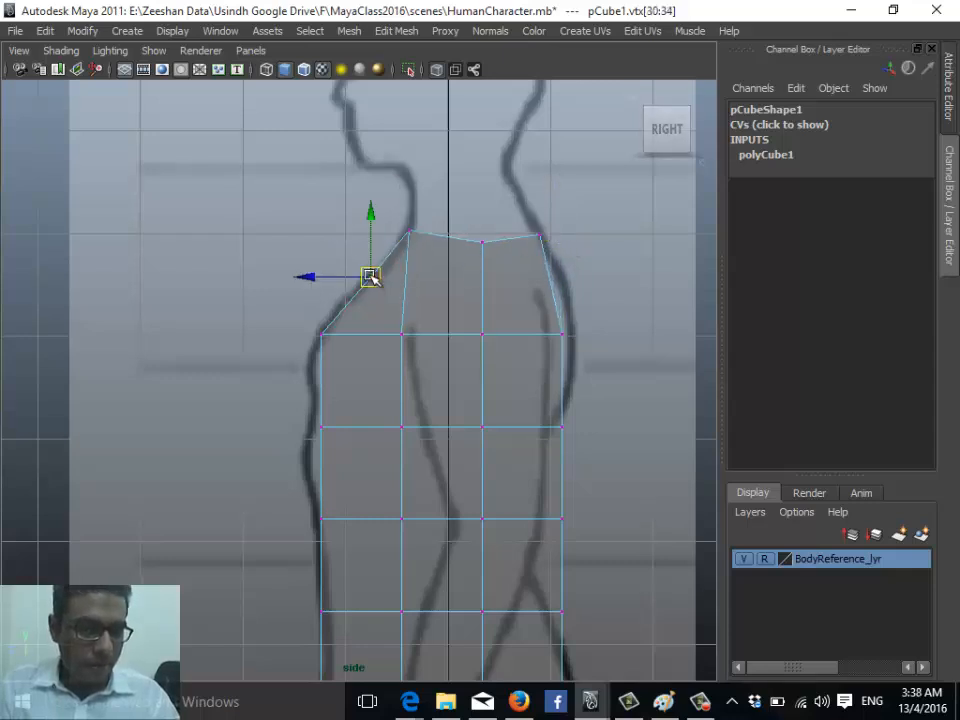
left_click_drag(368, 276, 390, 257)
- Move the second row's back vertices up and outward onto the upper back outline in the side view
left_click(321, 334)
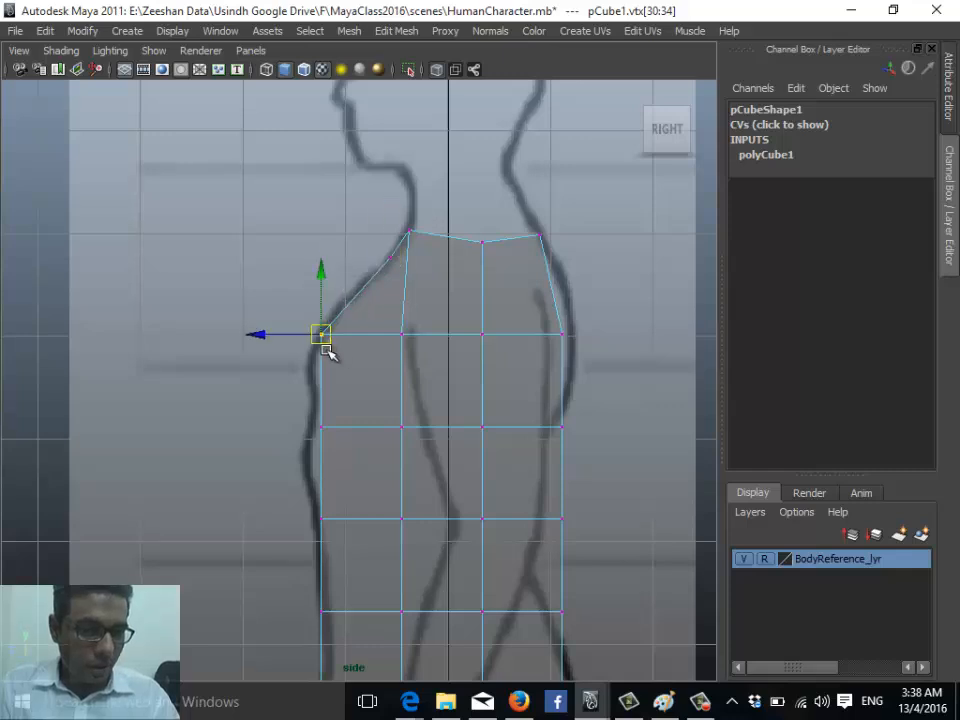
middle_click_drag(456, 362, 356, 317, "alt")
left_click(463, 289)
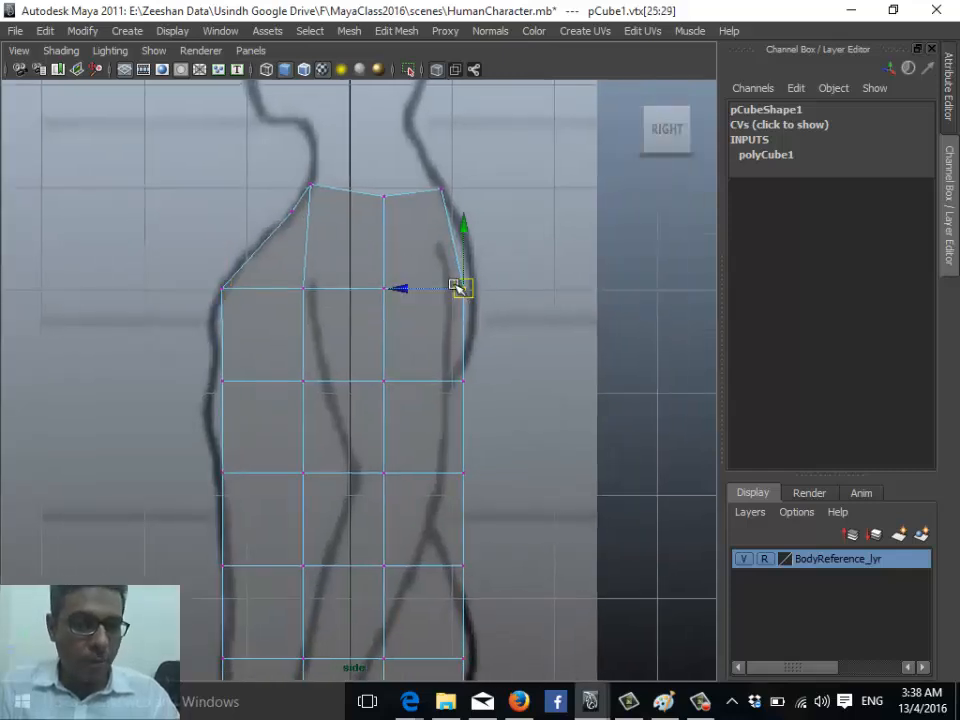
left_click_drag(463, 289, 470, 261)
- Reposition the front and back vertices of the third and fourth rows to follow the chest, belly and back curves in the side view
middle_click_drag(263, 313, 324, 238, "alt")
scroll(345, 285, "up", 1)
left_click_drag(306, 283, 266, 285)
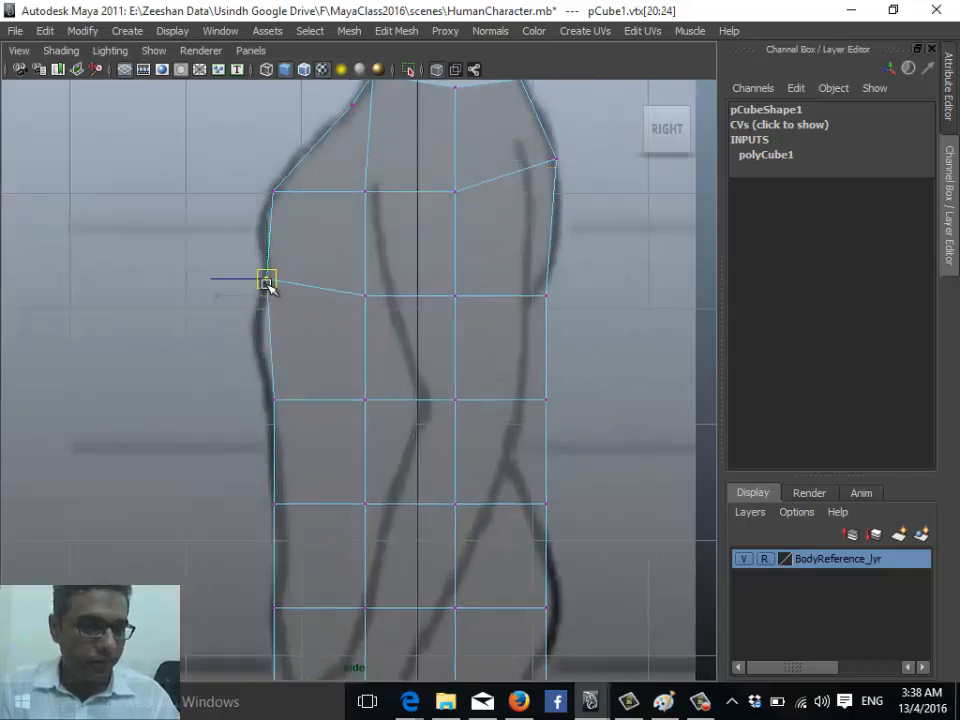
left_click_drag(574, 326, 542, 281)
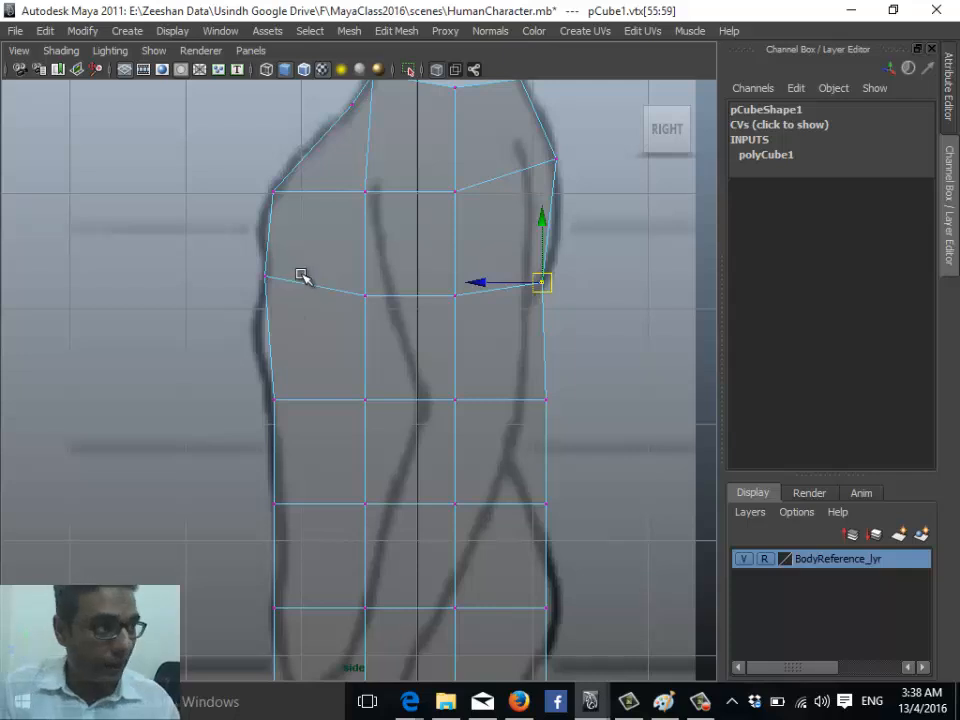
left_click_drag(262, 378, 257, 338)
left_click_drag(530, 385, 495, 391)
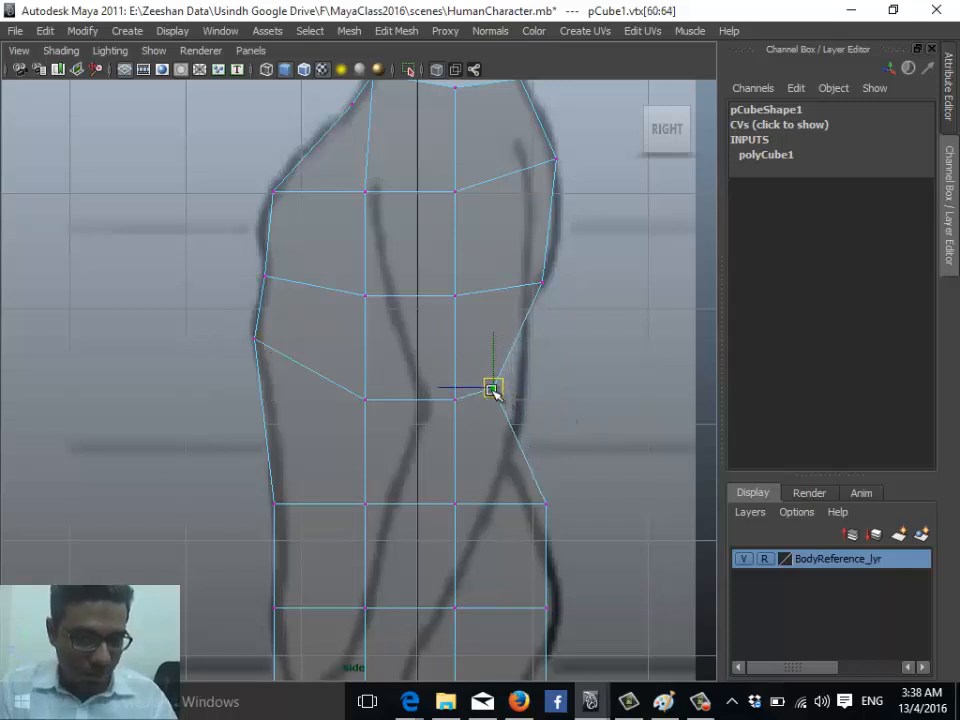
- Move the fifth row's back vertices in to the lower back outline and its front vertices onto the lower belly outline
left_click(547, 503)
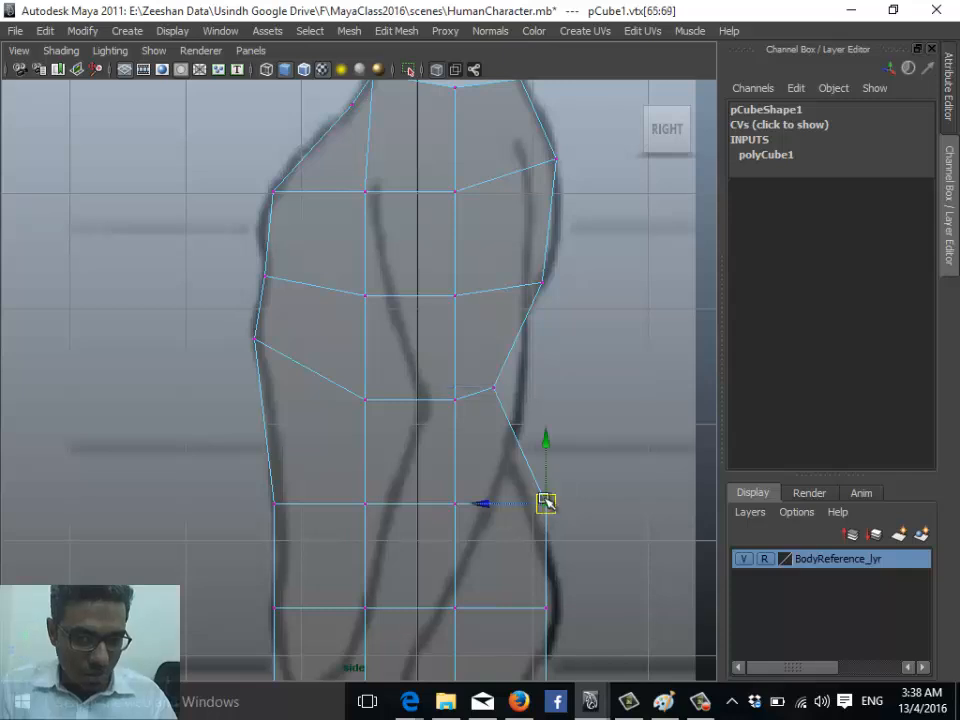
left_click_drag(547, 503, 521, 486)
left_click_drag(197, 474, 310, 540)
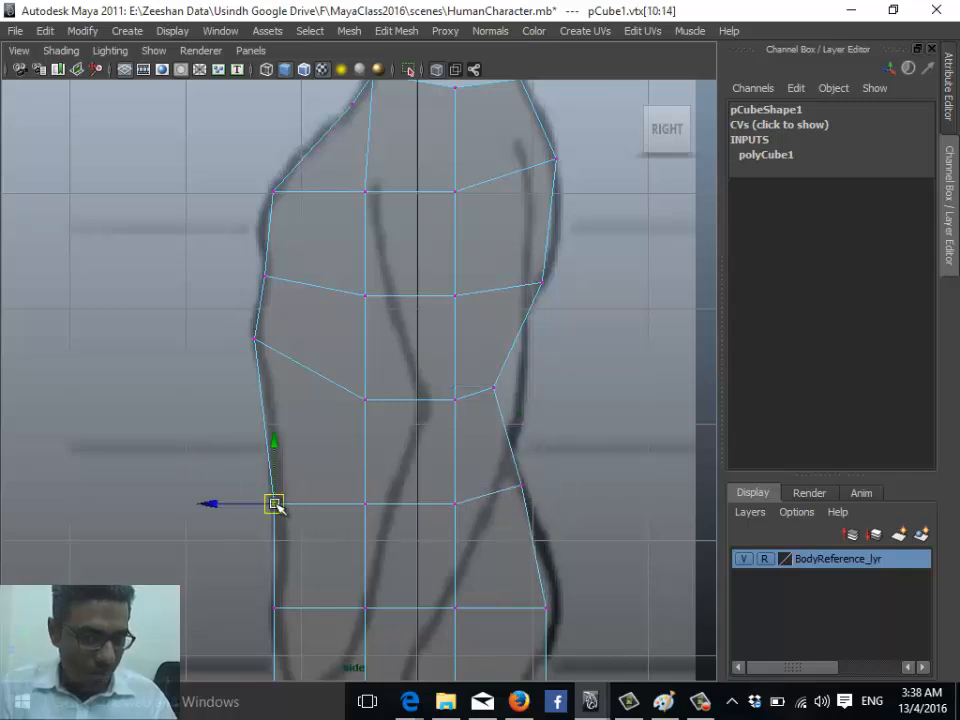
left_click_drag(274, 503, 281, 499)
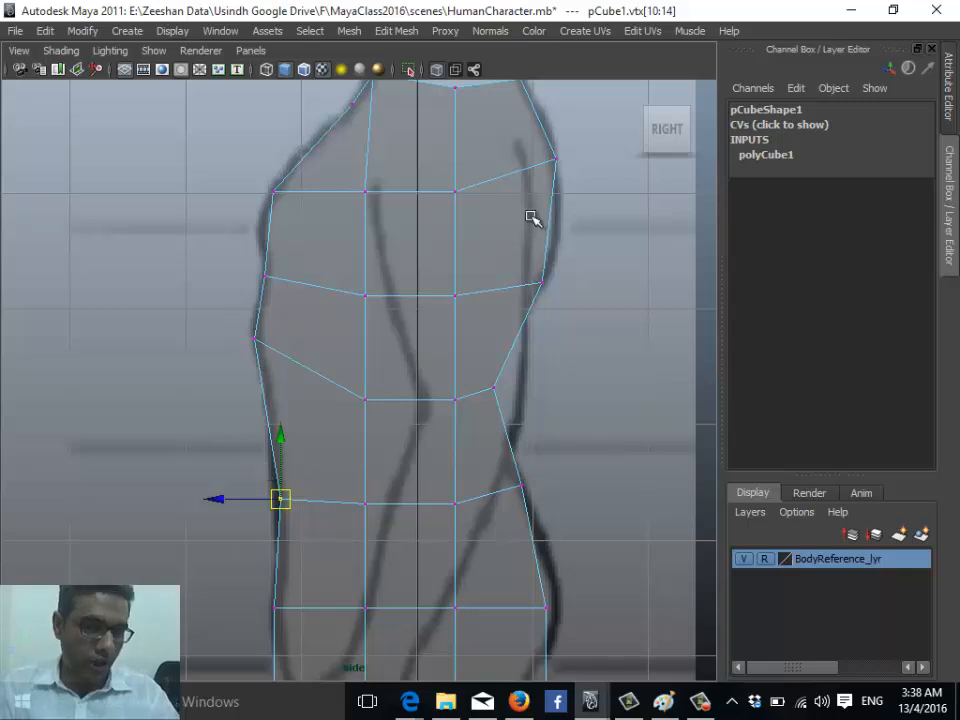
- Fit the front and back vertices of the sixth and bottom rows to the lower belly, crotch and buttock outlines in the side view
middle_click_drag(514, 409, 474, 305, "alt")
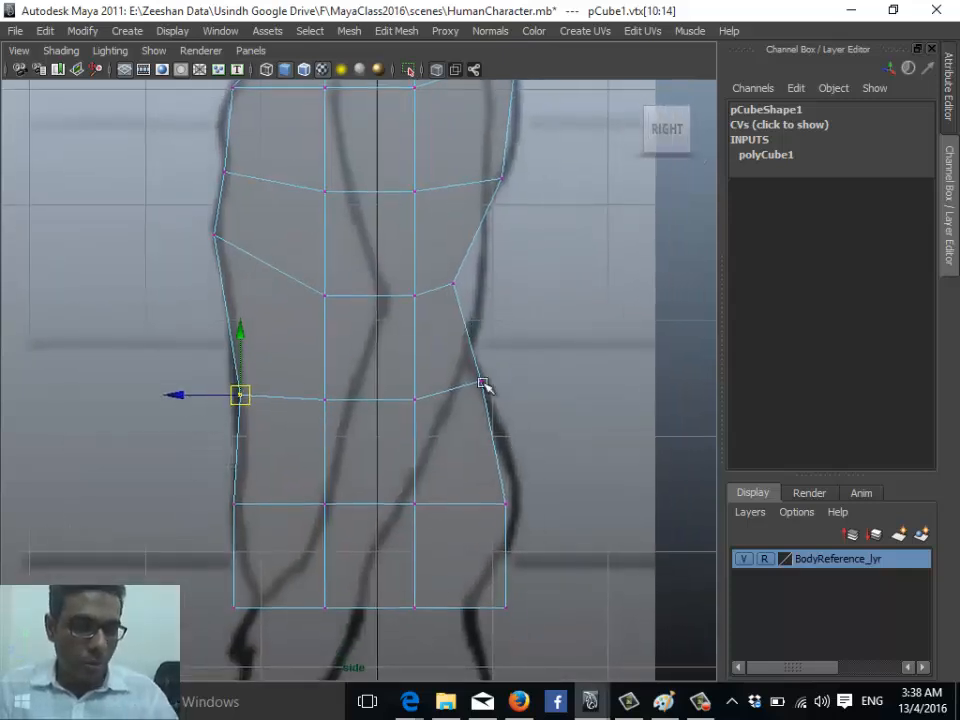
left_click(482, 383)
left_click(240, 395)
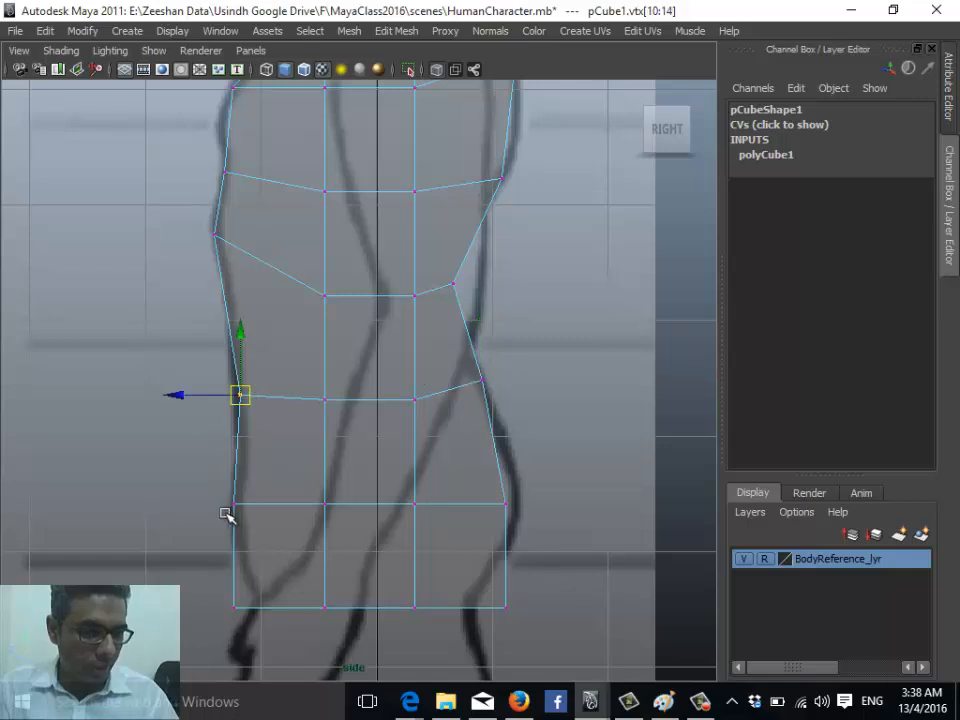
left_click_drag(224, 515, 236, 490)
left_click_drag(242, 632, 257, 602)
left_click_drag(481, 628, 480, 594)
left_click_drag(490, 494, 508, 512)
left_click_drag(502, 505, 519, 513)
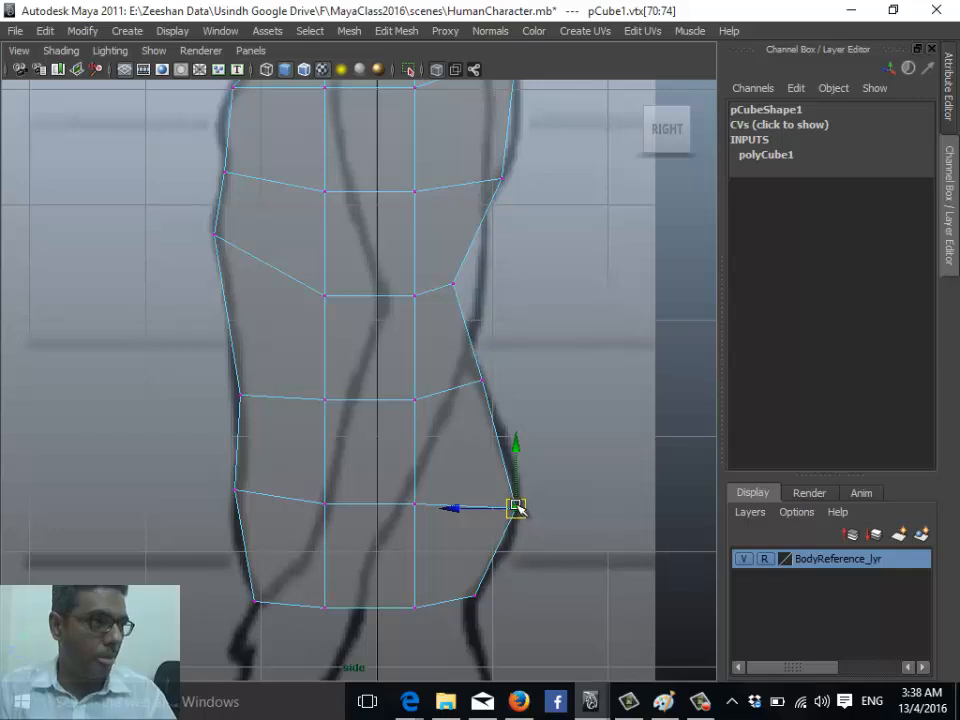
- In the front view, pull the character's left shoulder vertices slightly inward and move the second and third rows' side vertices out to the armpit and ribs
middle_click_drag(524, 324, 555, 441, "alt")
right_click_drag(555, 439, 460, 370, "alt")
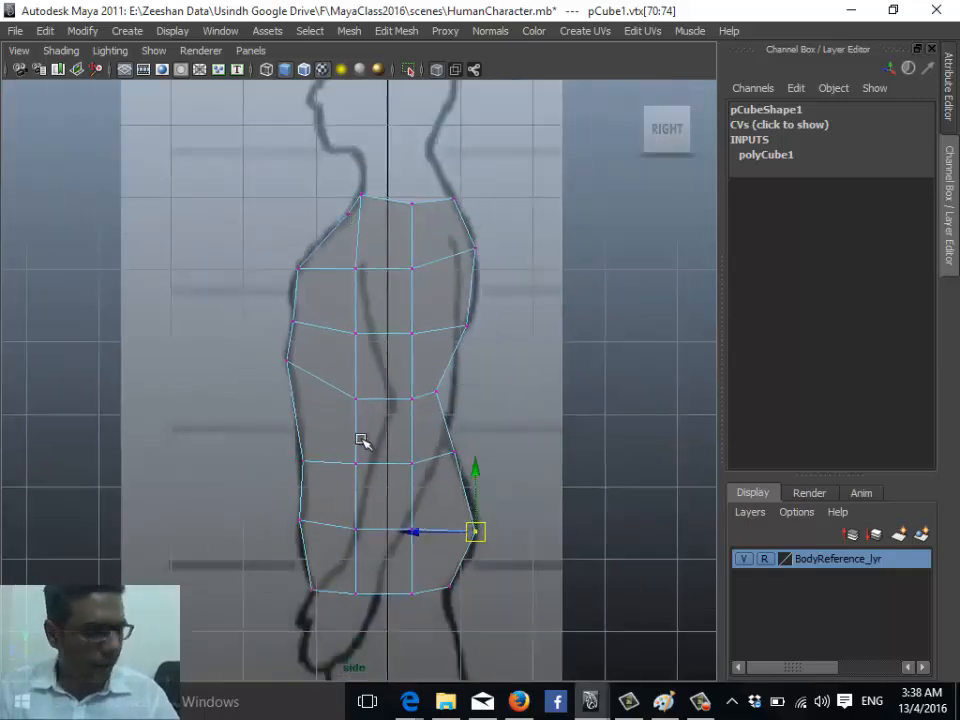
key("space")
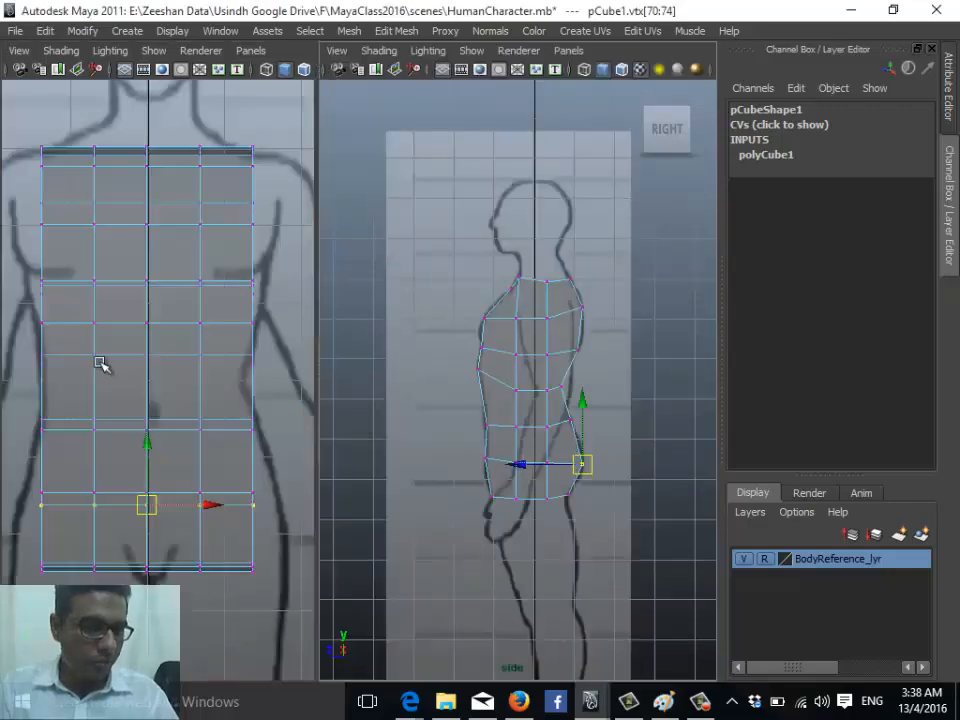
key("space")
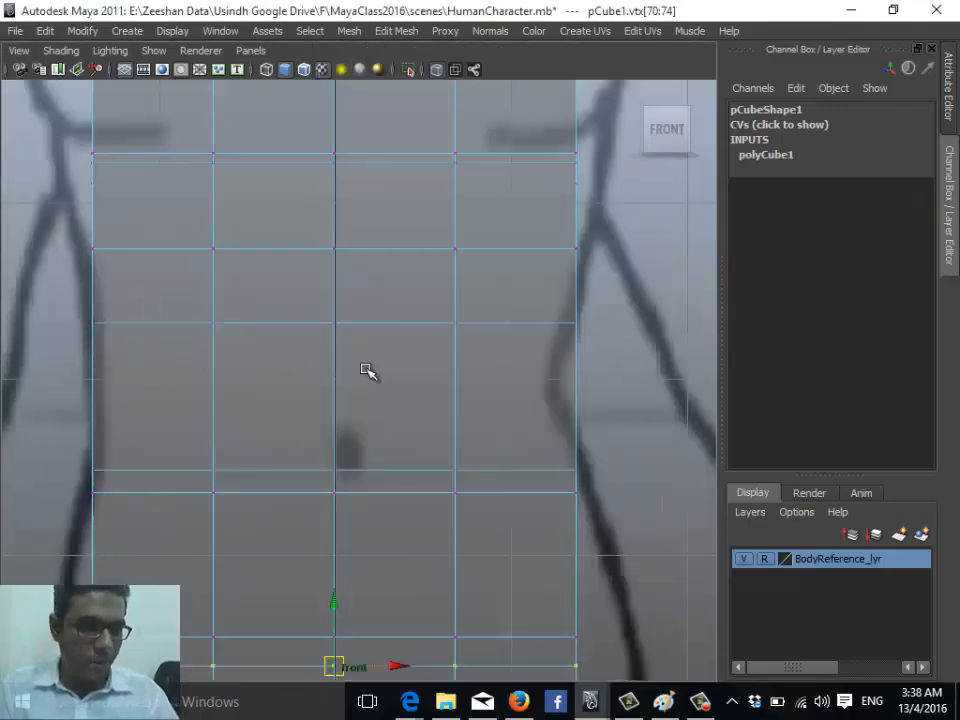
right_click_drag(369, 373, 435, 476, "alt")
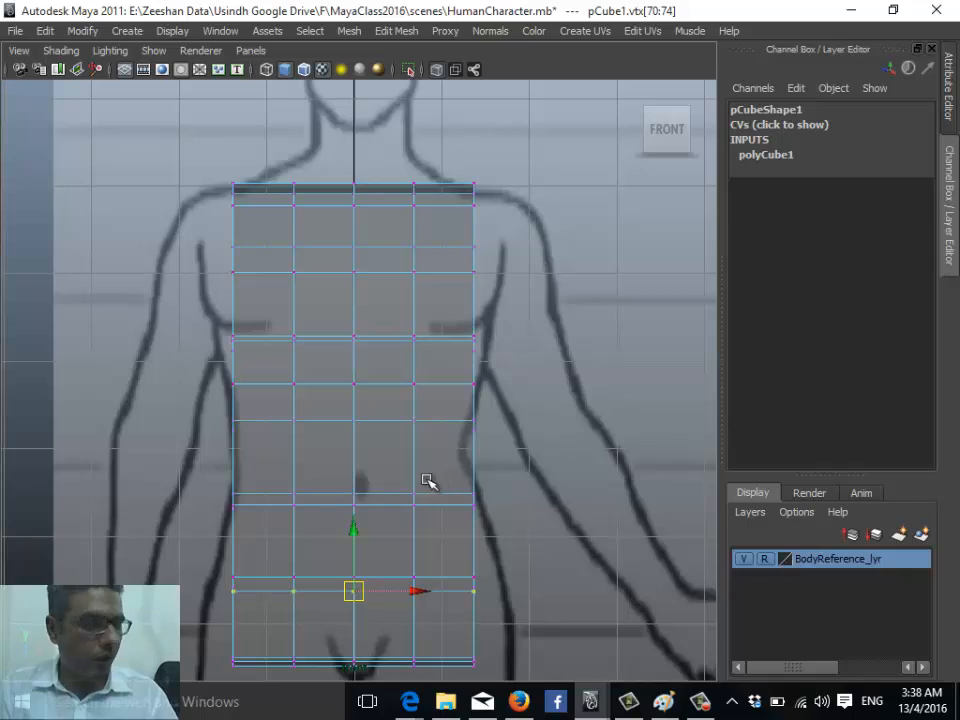
middle_click_drag(440, 466, 410, 534, "alt")
left_click(442, 255)
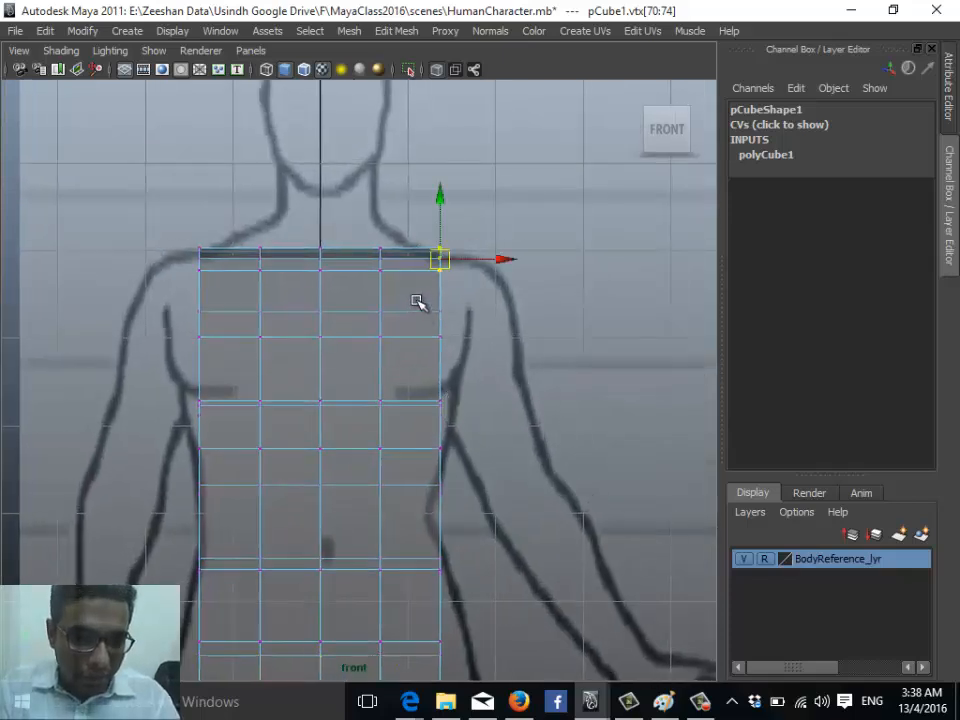
left_click_drag(442, 255, 430, 257)
left_click(441, 326)
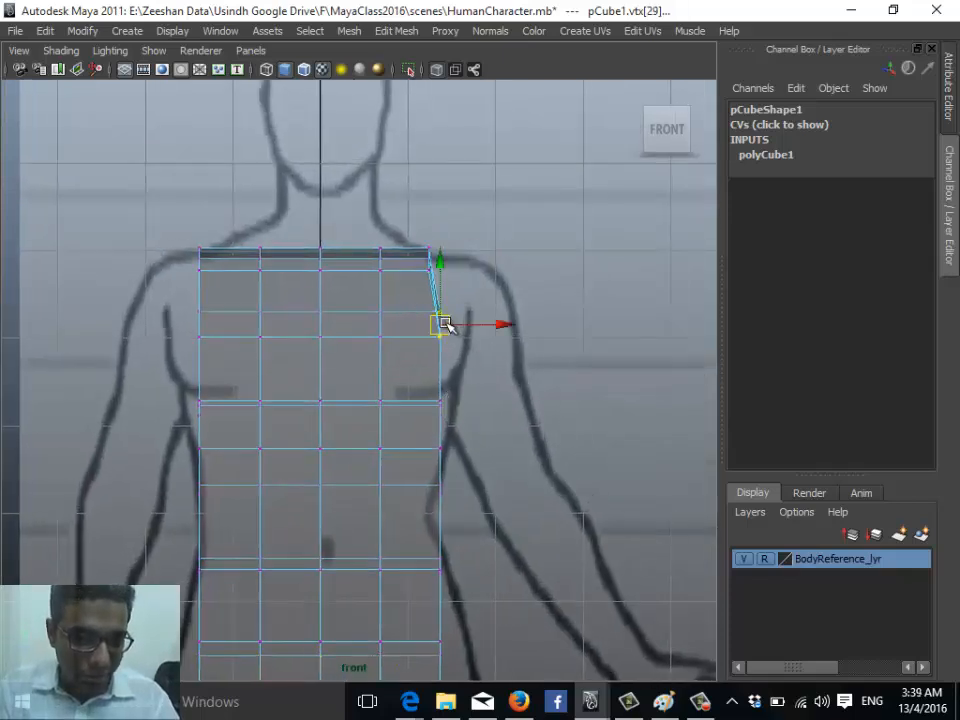
left_click_drag(450, 326, 472, 324)
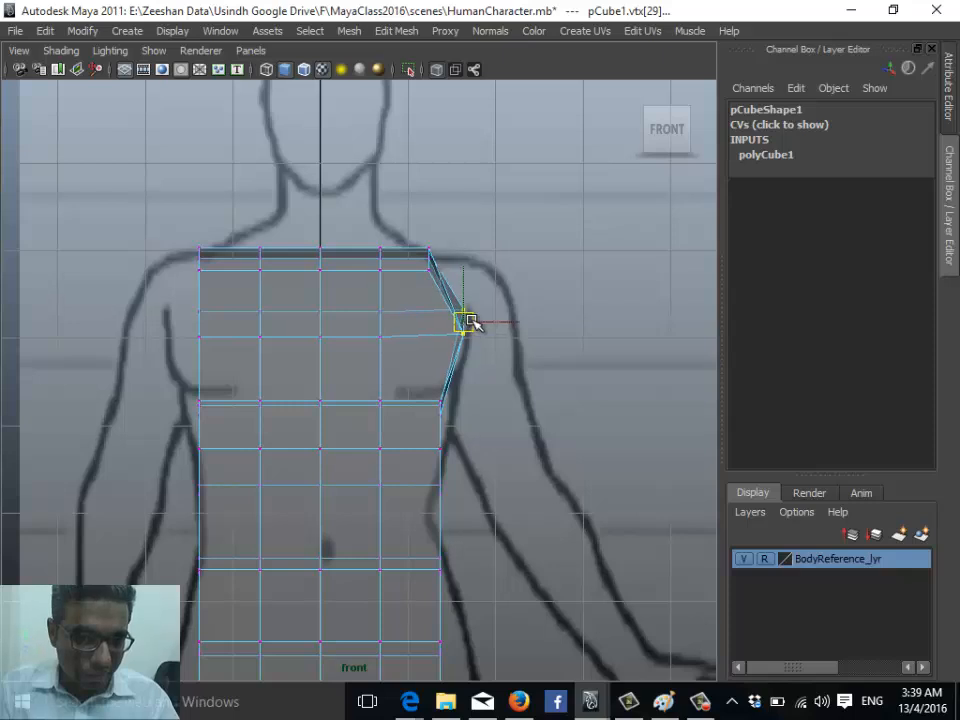
left_click(441, 406)
left_click_drag(444, 412, 454, 424)
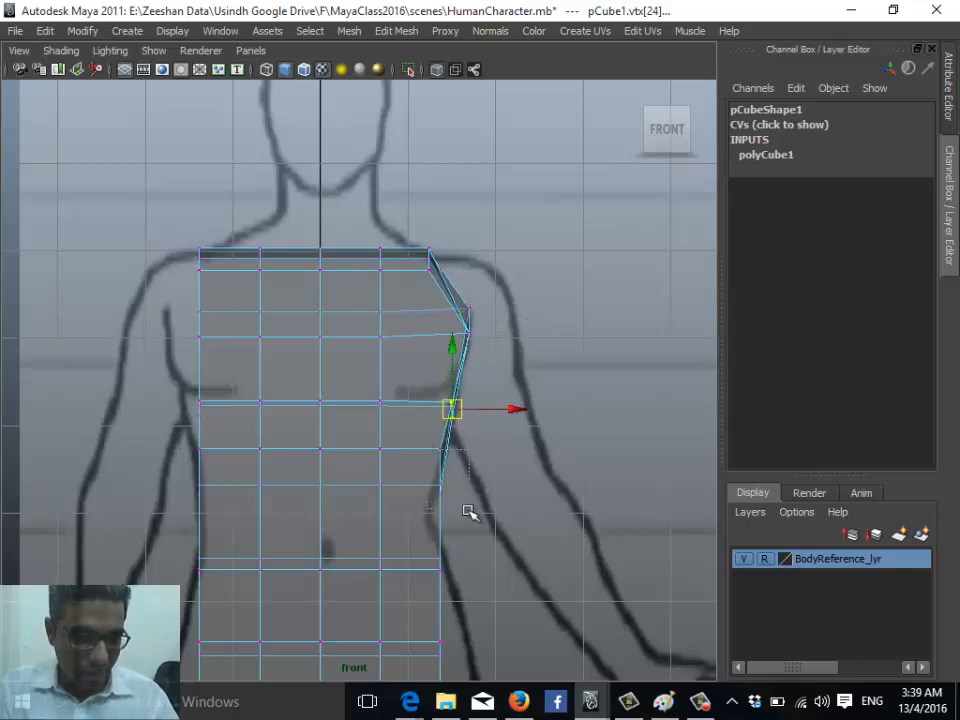
- Move the fourth row's left-side vertices in to the waist and the lower three rows' side vertices out along the hip and thigh outline
left_click(441, 488)
middle_click_drag(480, 574, 466, 442, "alt")
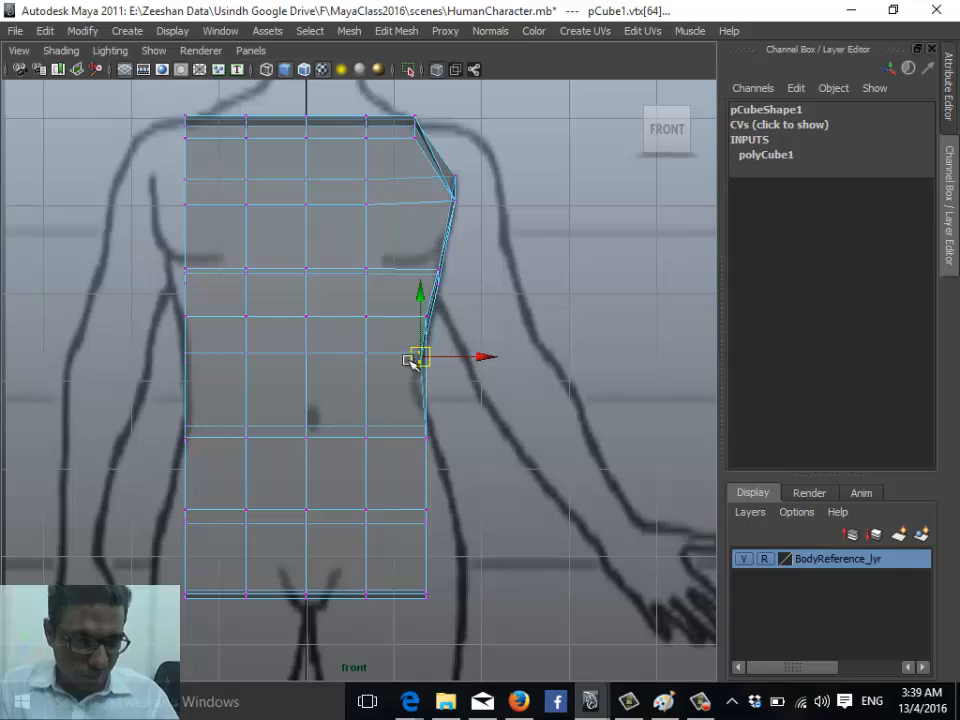
left_click(426, 437)
left_click_drag(426, 437, 435, 438)
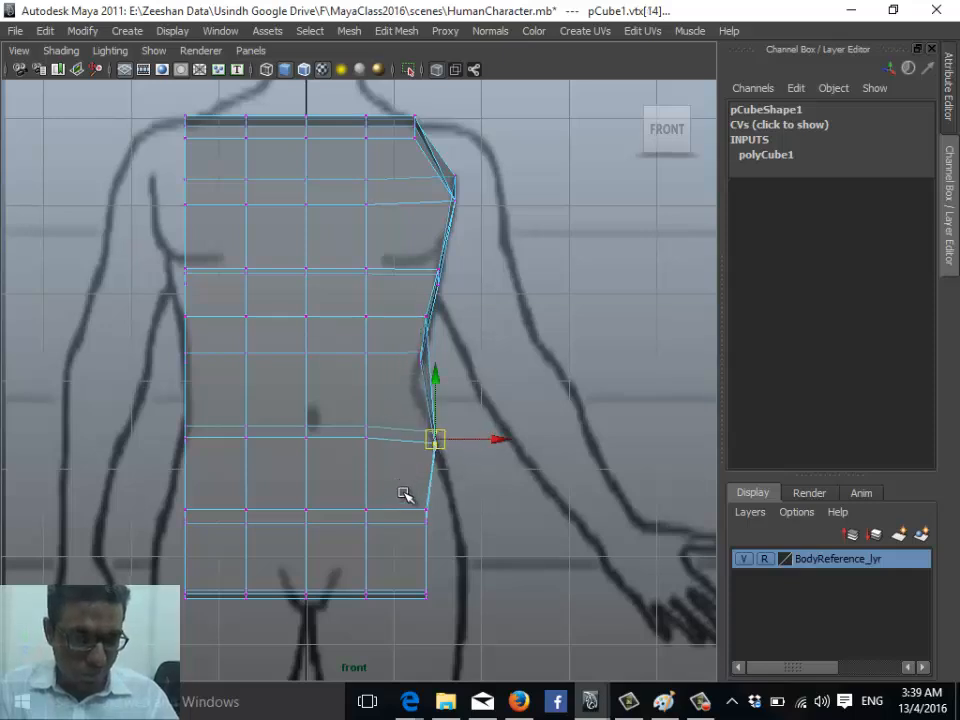
left_click(427, 511)
left_click_drag(428, 514, 453, 516)
left_click(427, 597)
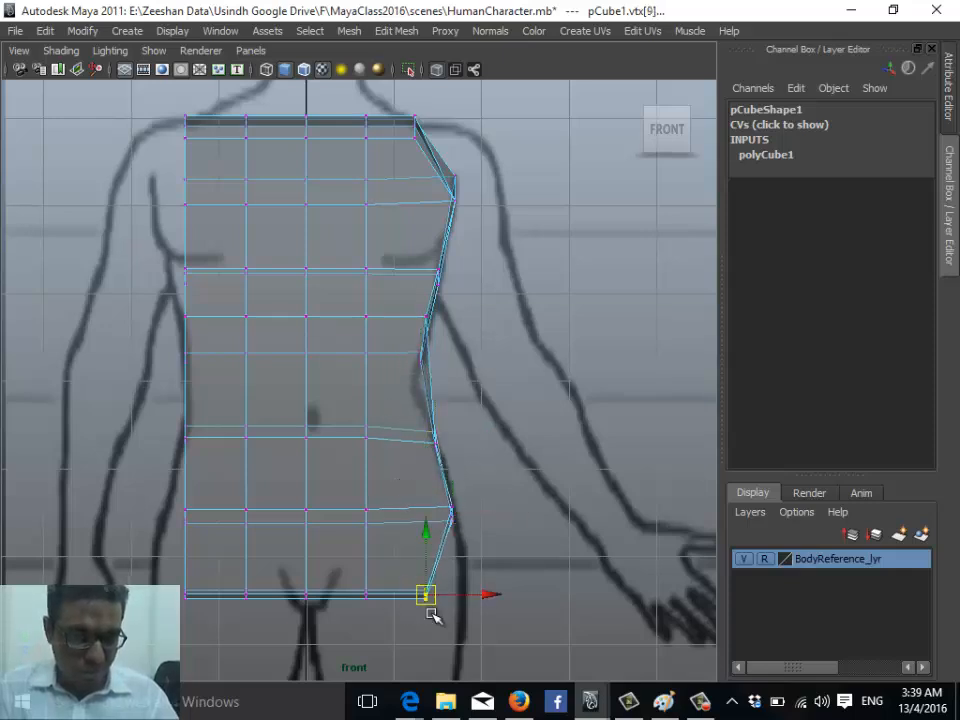
left_click_drag(430, 607, 466, 591)
- Widen the bottom two rows on the character's right side to the hip outline and nudge the fifth row's side vertices onto the waist
left_click(184, 594)
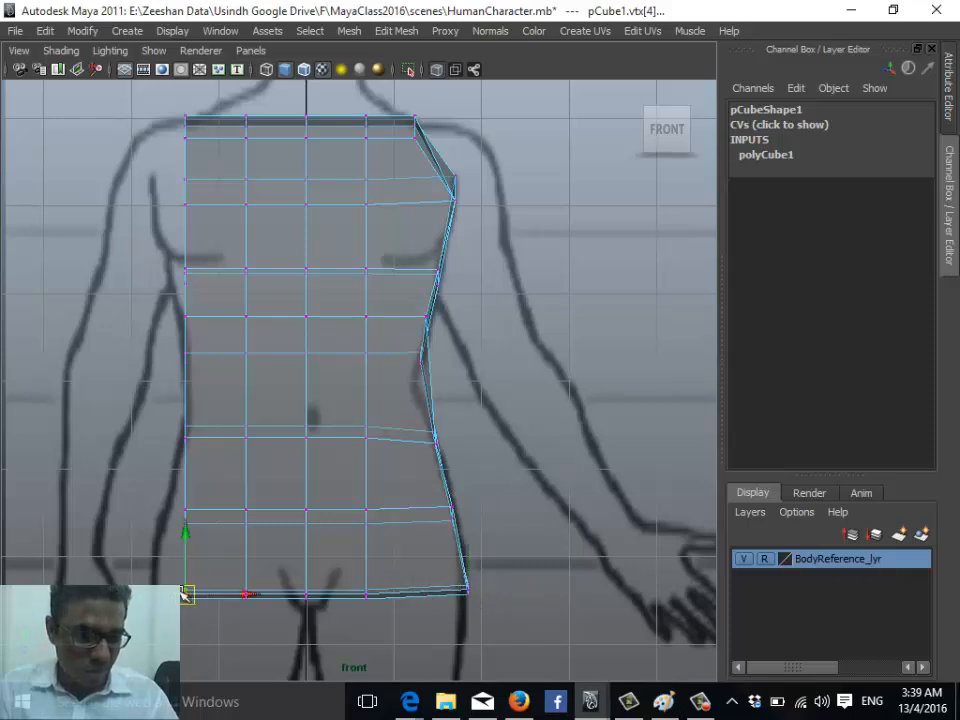
left_click_drag(184, 594, 170, 590)
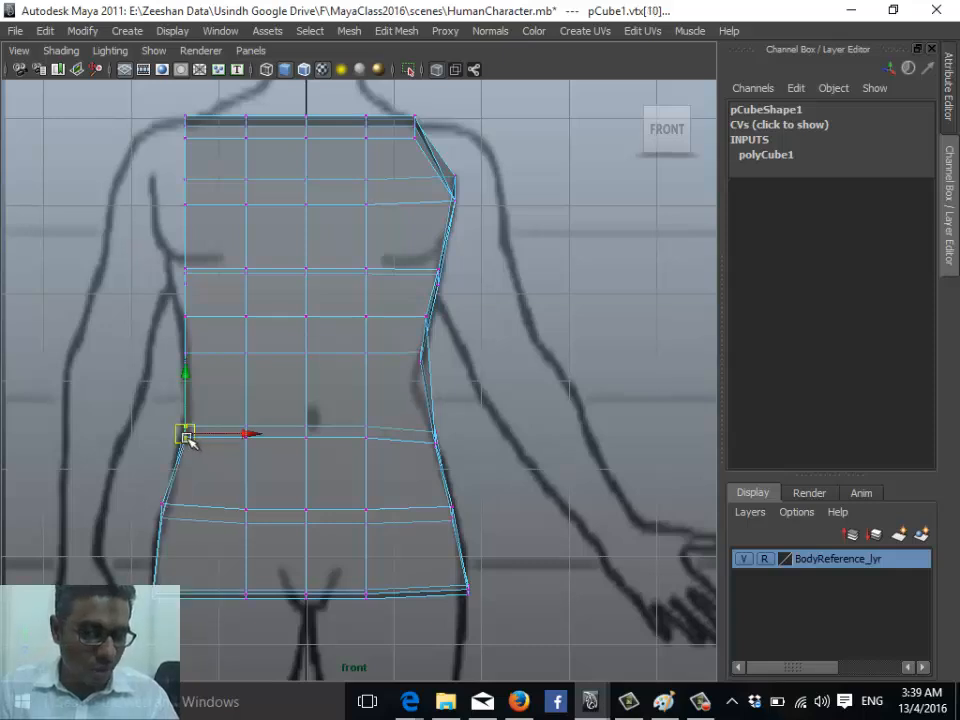
left_click_drag(185, 435, 188, 434)
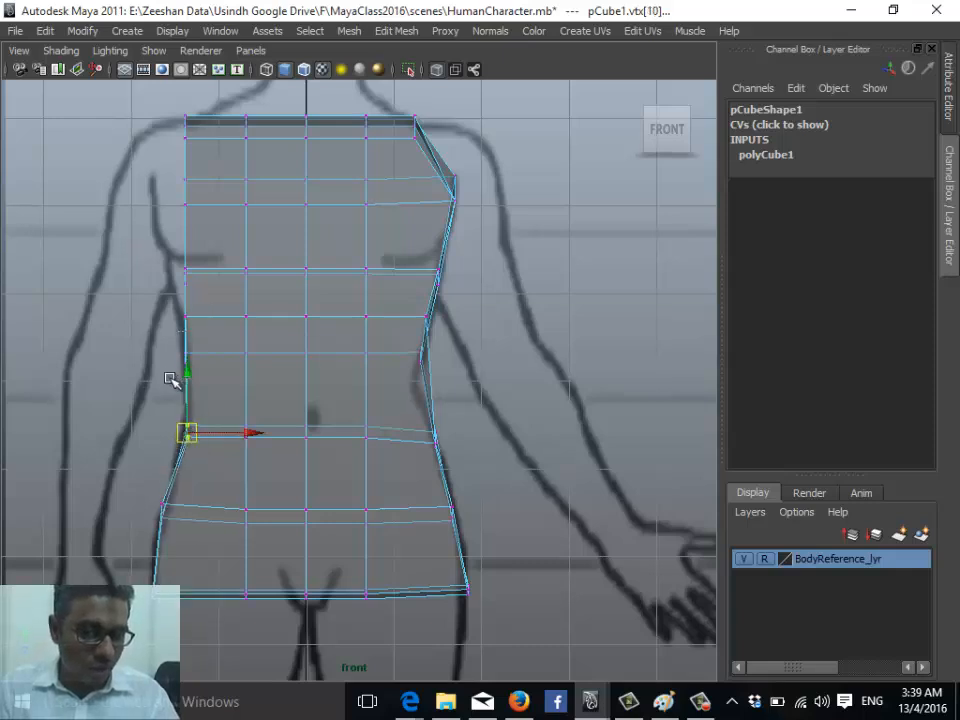
- Shape the character's right side from the fourth row up to the shoulder along the waist, rib and armpit outline in the front view
left_click_drag(167, 375, 199, 342)
left_click_drag(186, 357, 164, 281)
left_click(185, 317)
left_click(185, 279)
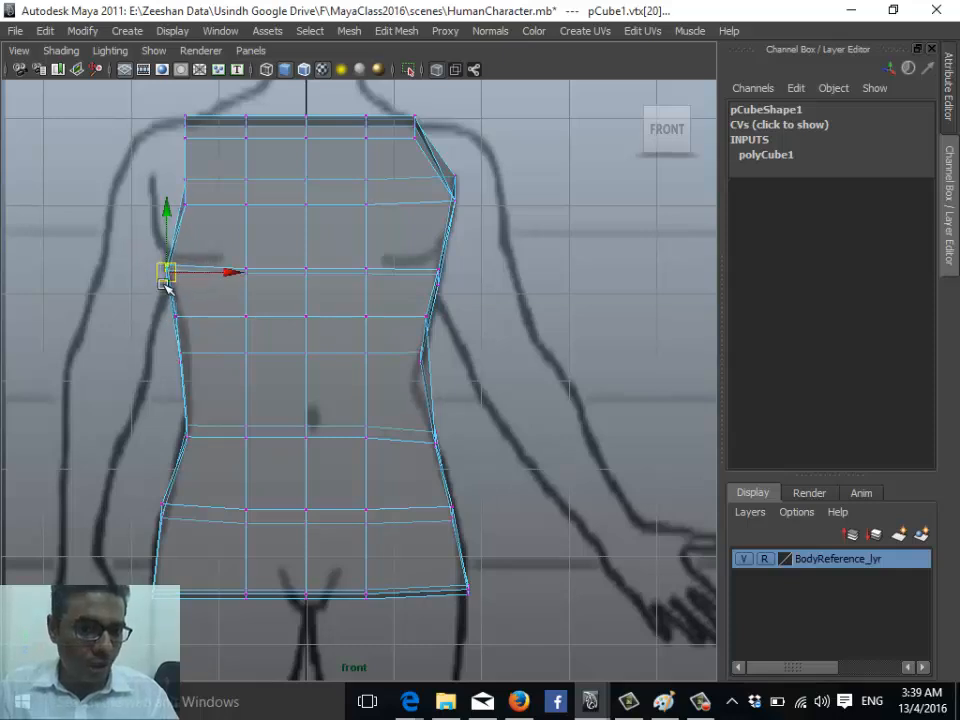
left_click(183, 197)
left_click_drag(183, 194, 157, 189)
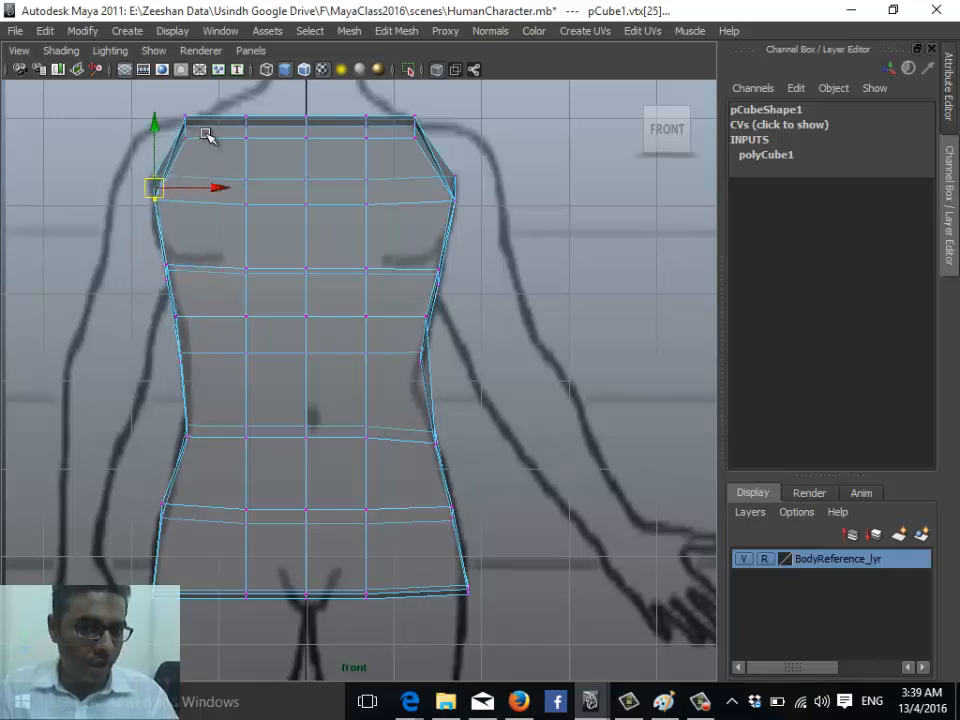
left_click_drag(195, 97, 185, 134)
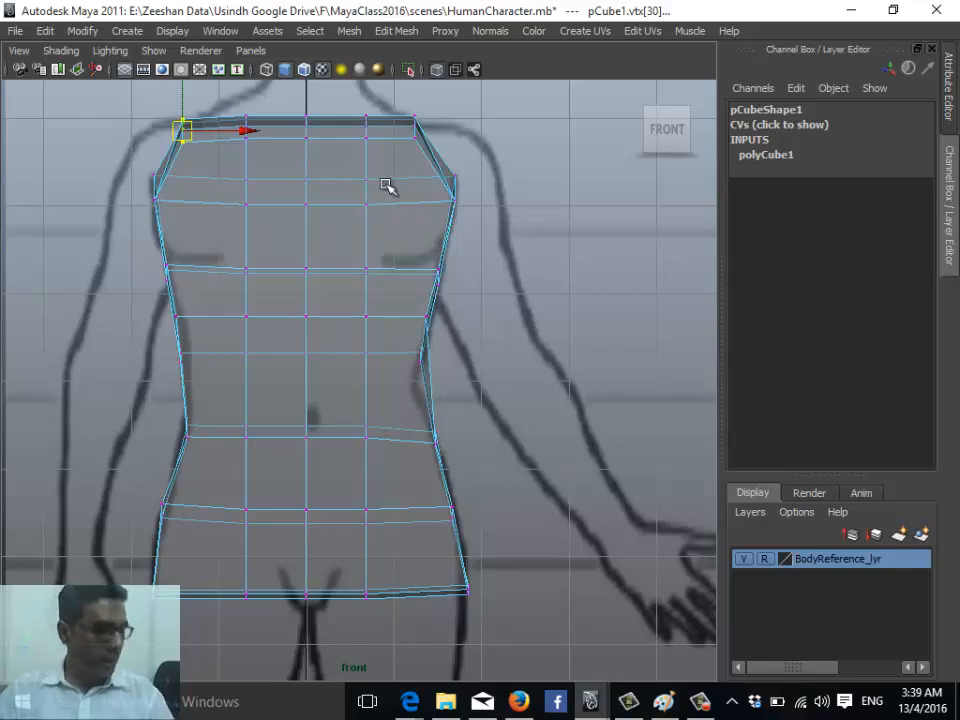
- Show the front and side views together and move the second row's inner front vertices forward toward the chest in the side view
key("space")
middle_click_drag(470, 449, 473, 441, "alt")
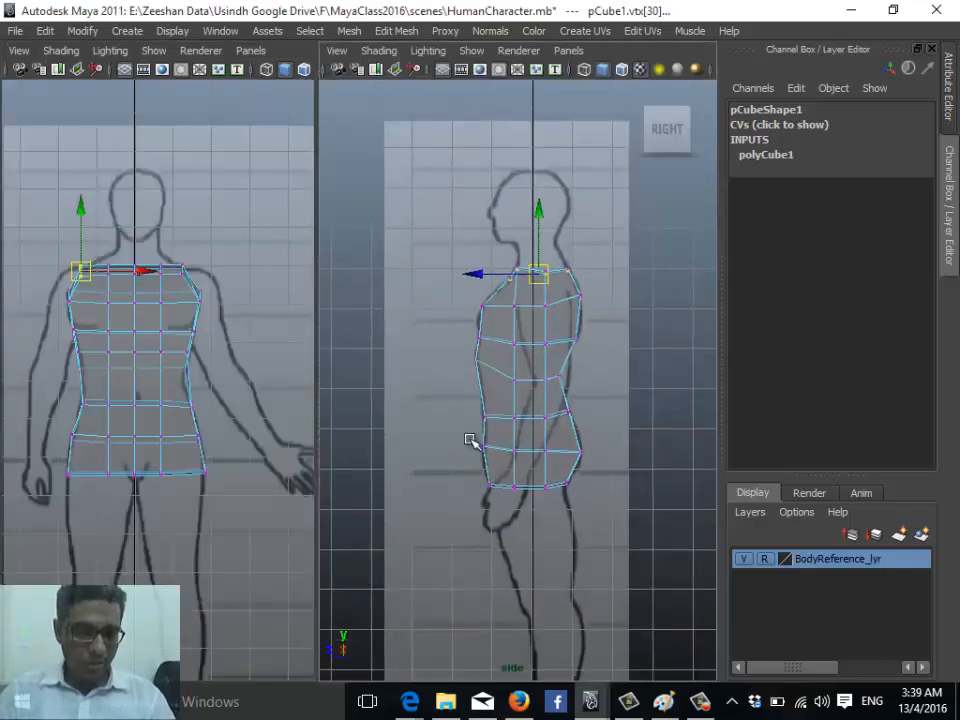
scroll(648, 440, "up", 1)
scroll(525, 456, "up", 5)
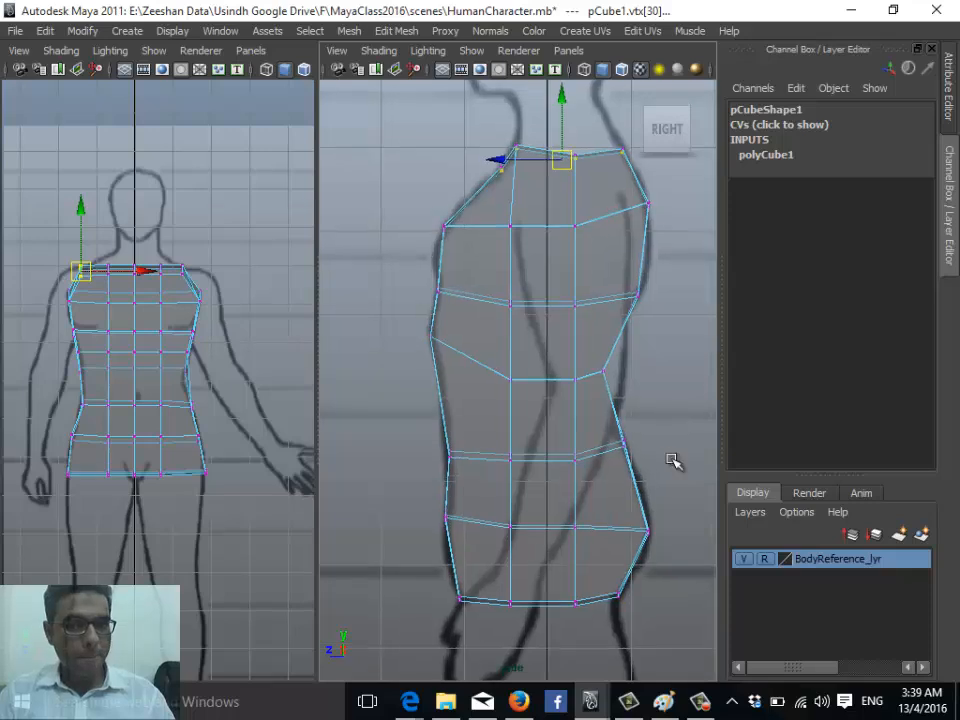
right_click_drag(585, 285, 643, 266)
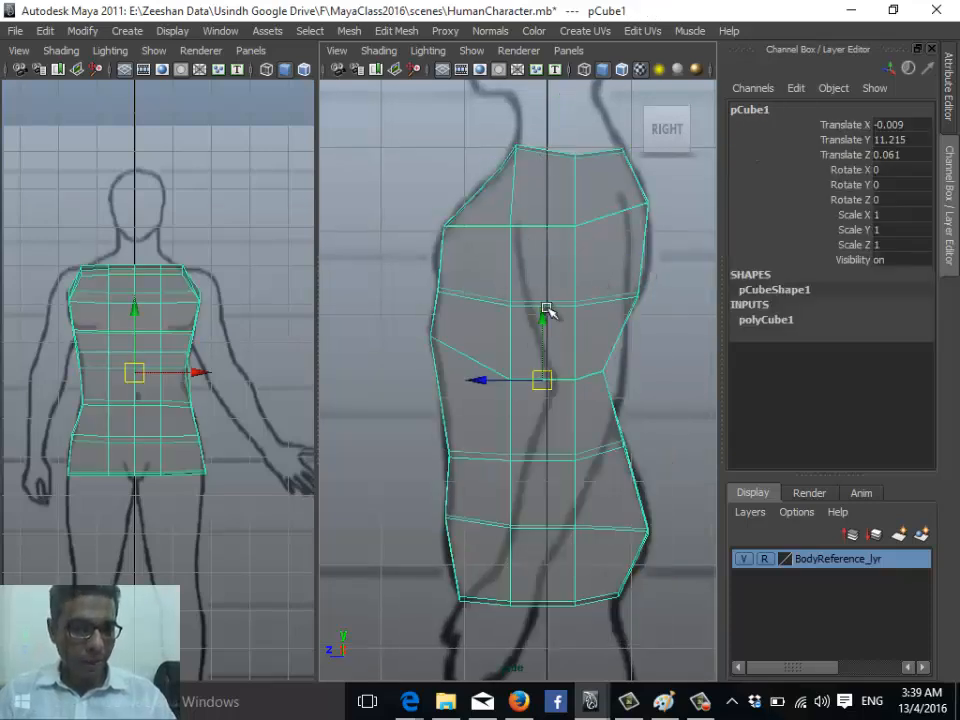
right_click_drag(546, 311, 510, 304)
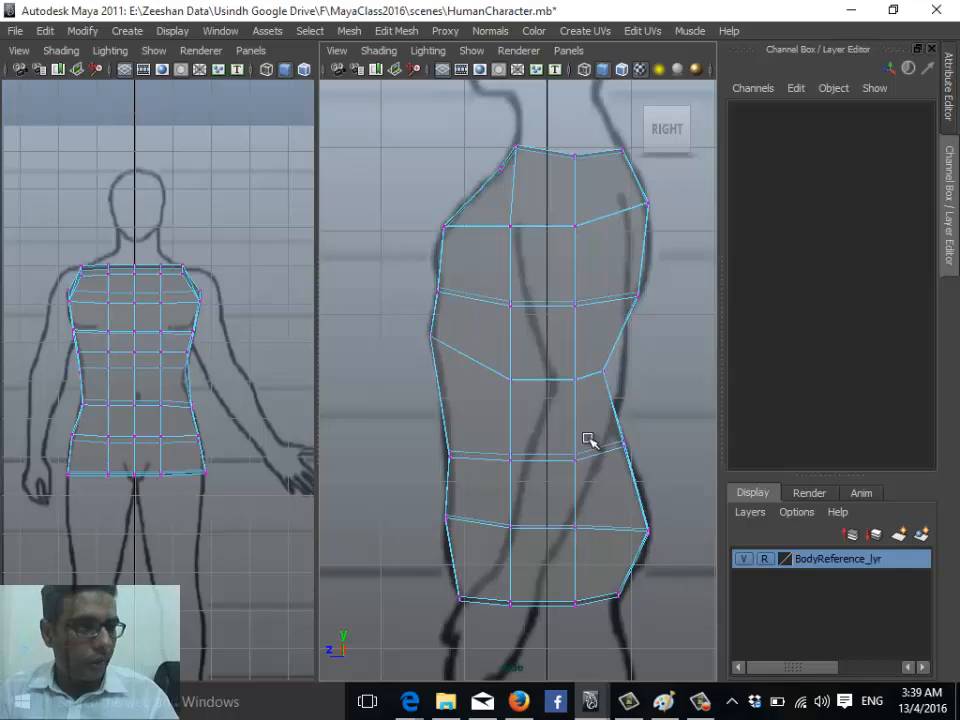
left_click_drag(519, 202, 498, 247)
middle_click_drag(509, 300, 481, 358, "alt")
left_click_drag(443, 287, 423, 286)
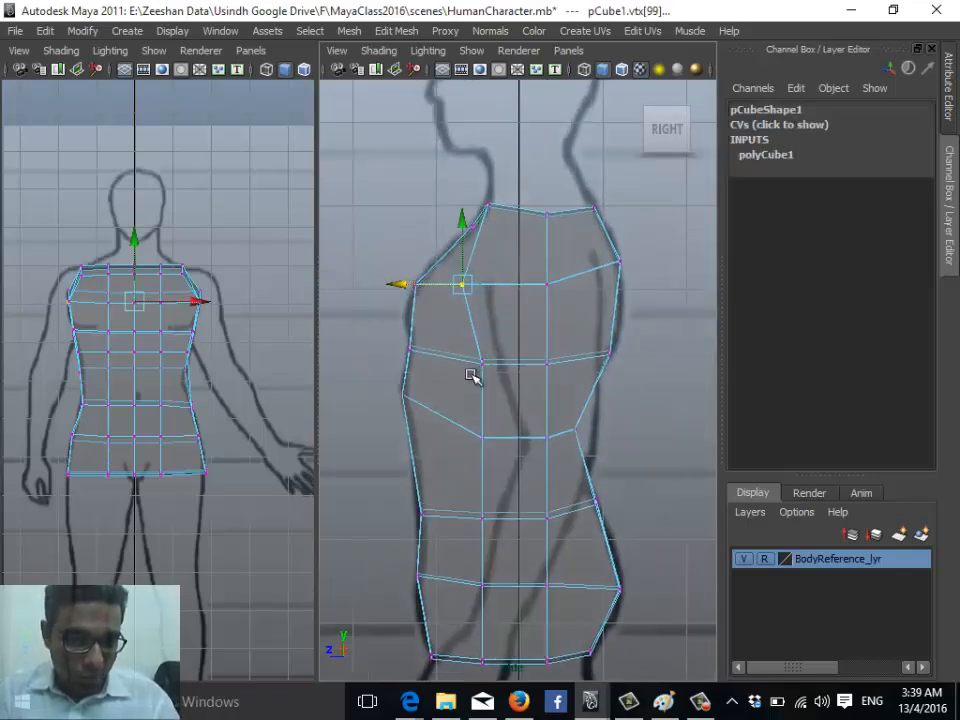
- Move the inner front vertices of the third, fourth and fifth rows forward to follow the chest and belly curve
left_click_drag(471, 376, 492, 352)
left_click_drag(448, 361, 423, 362)
left_click_drag(494, 430, 456, 432)
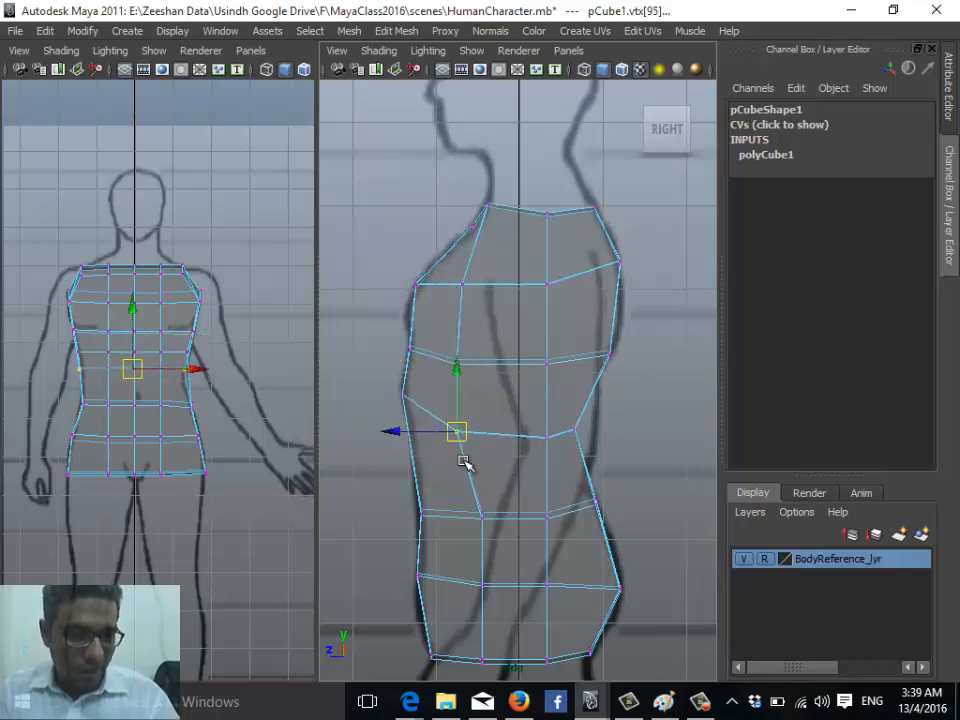
left_click_drag(470, 528, 467, 516)
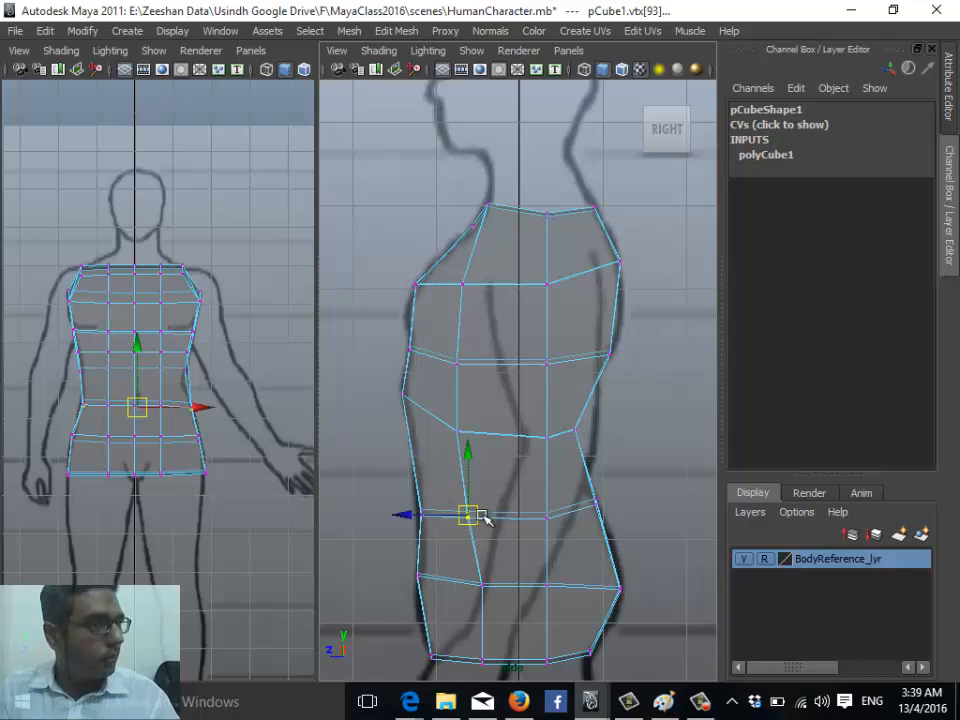
- Shift the inner back vertices of the second, third and fourth rows toward the back, raising the fourth row's slightly
middle_click_drag(553, 562, 578, 236, "alt")
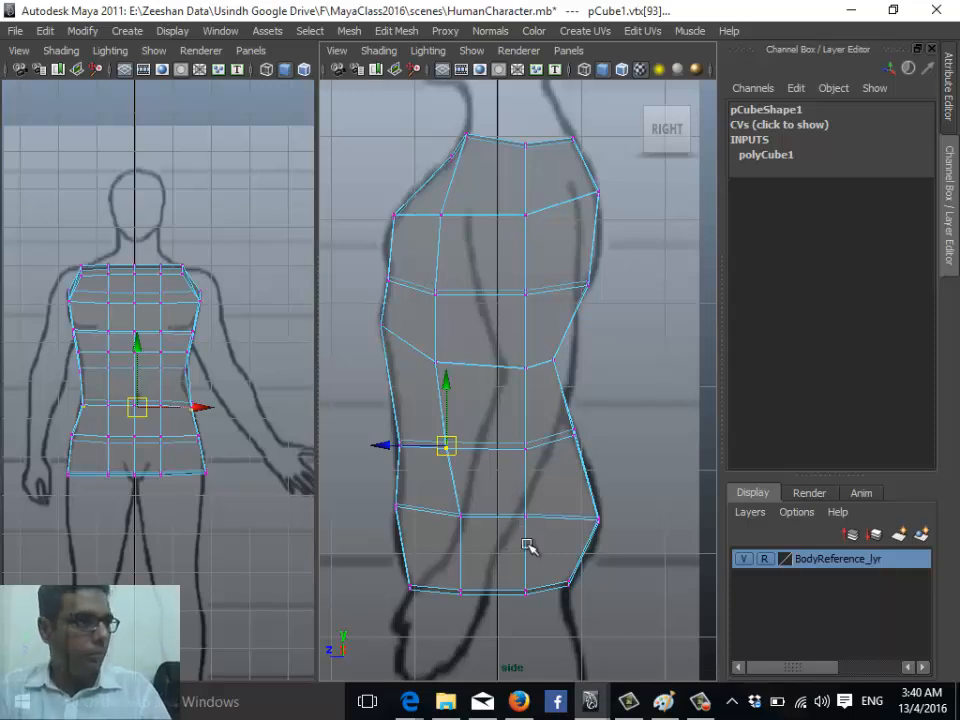
left_click(527, 217)
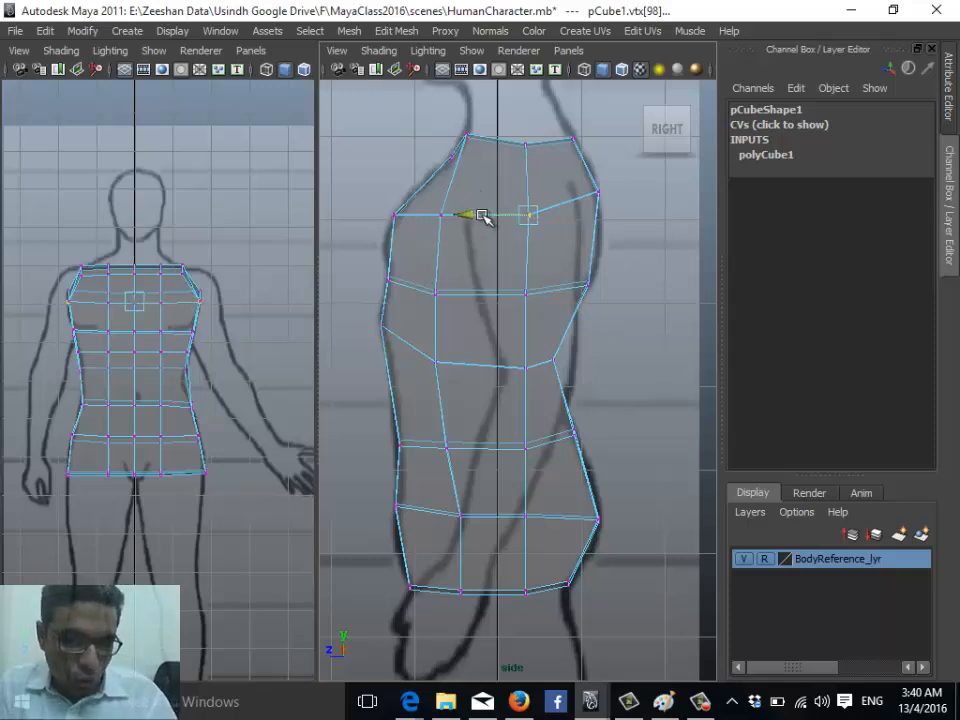
left_click_drag(482, 214, 499, 214)
left_click(525, 292)
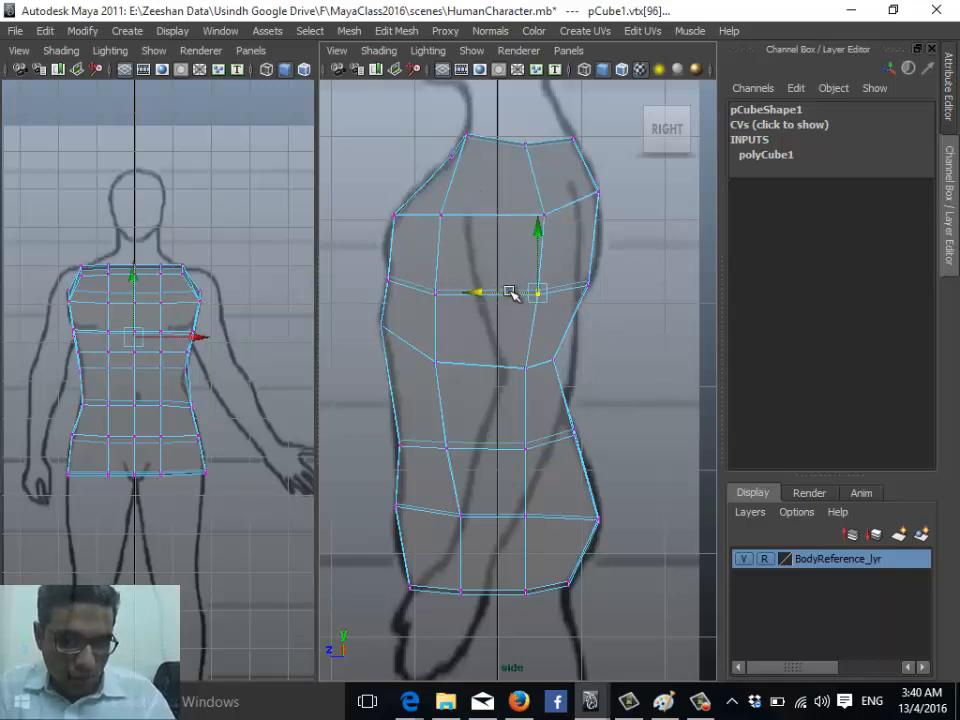
left_click(525, 369)
left_click_drag(513, 368, 516, 357)
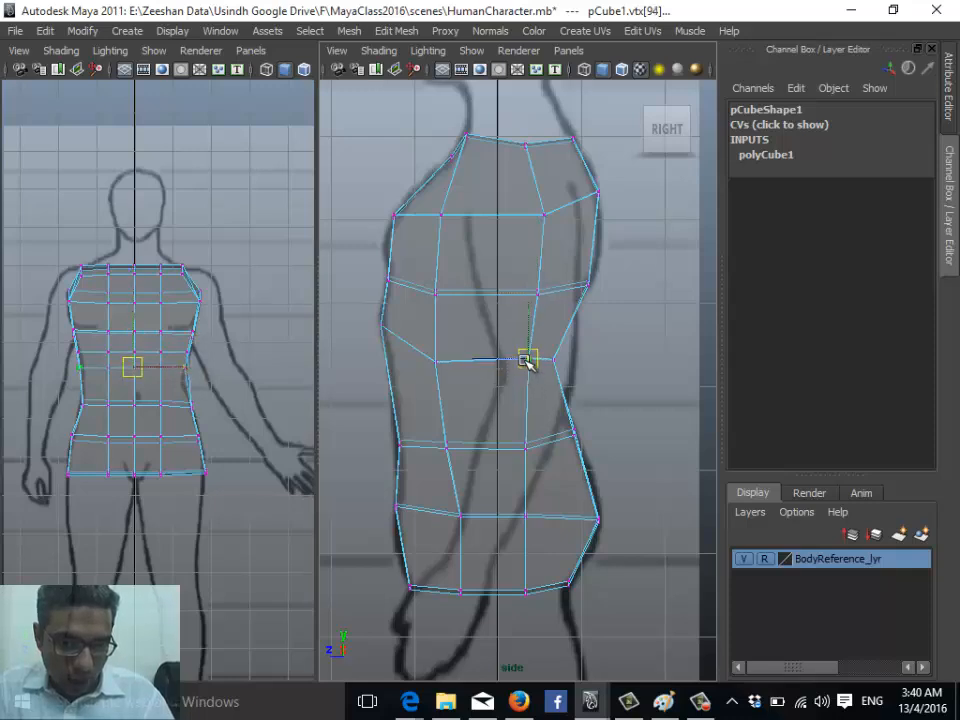
- Move the inner back vertices of the fifth and sixth rows backward and the sixth row's inner front vertices forward
left_click(525, 447)
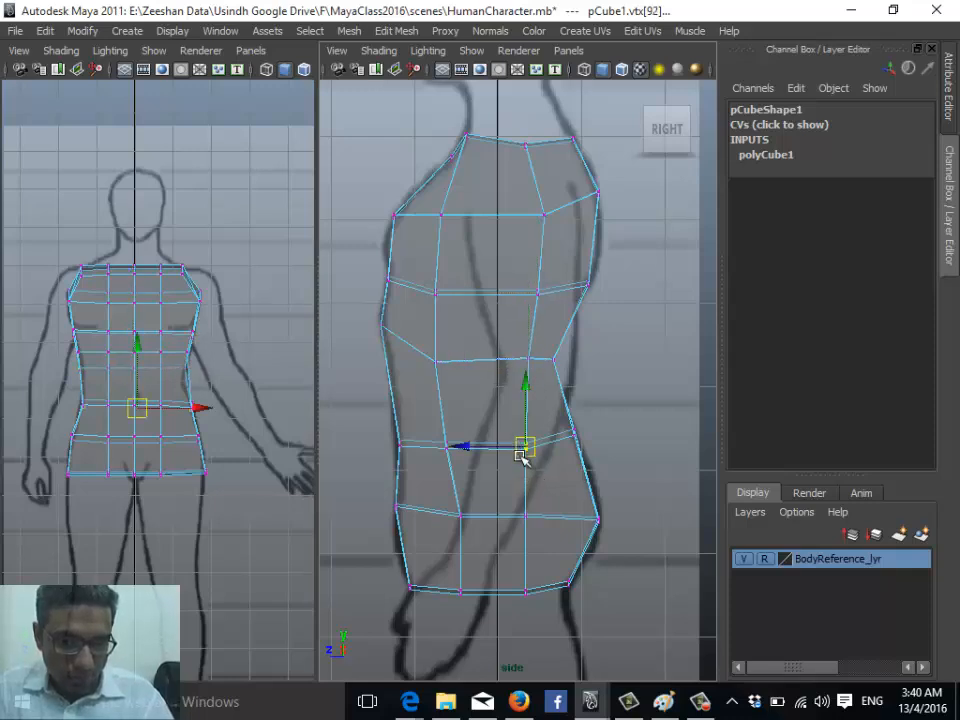
left_click(525, 515)
left_click_drag(530, 519, 549, 520)
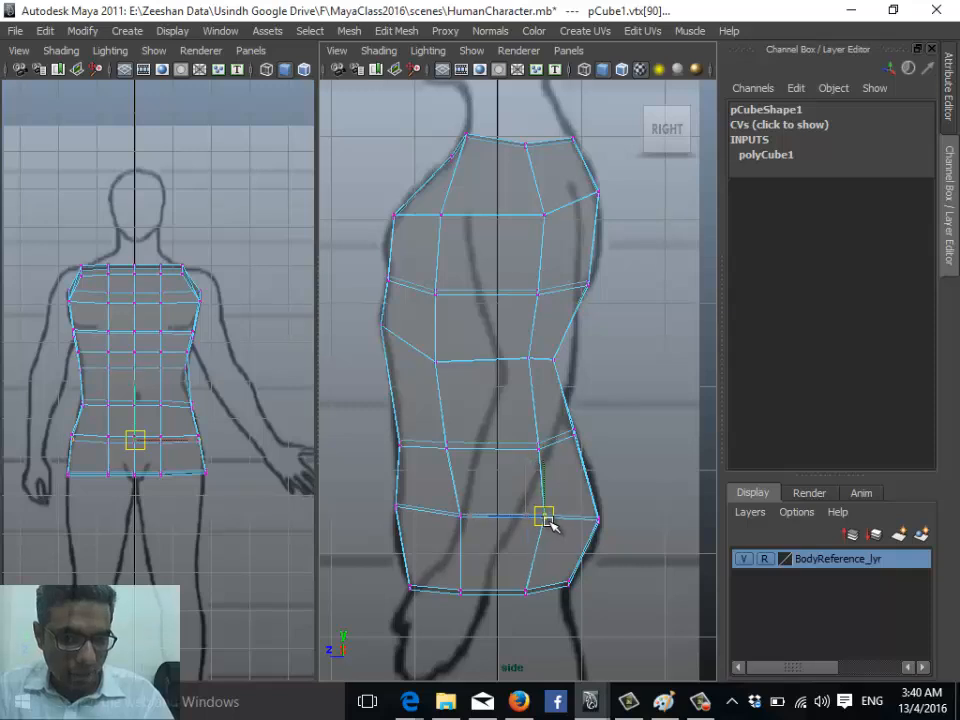
left_click_drag(484, 504, 446, 516)
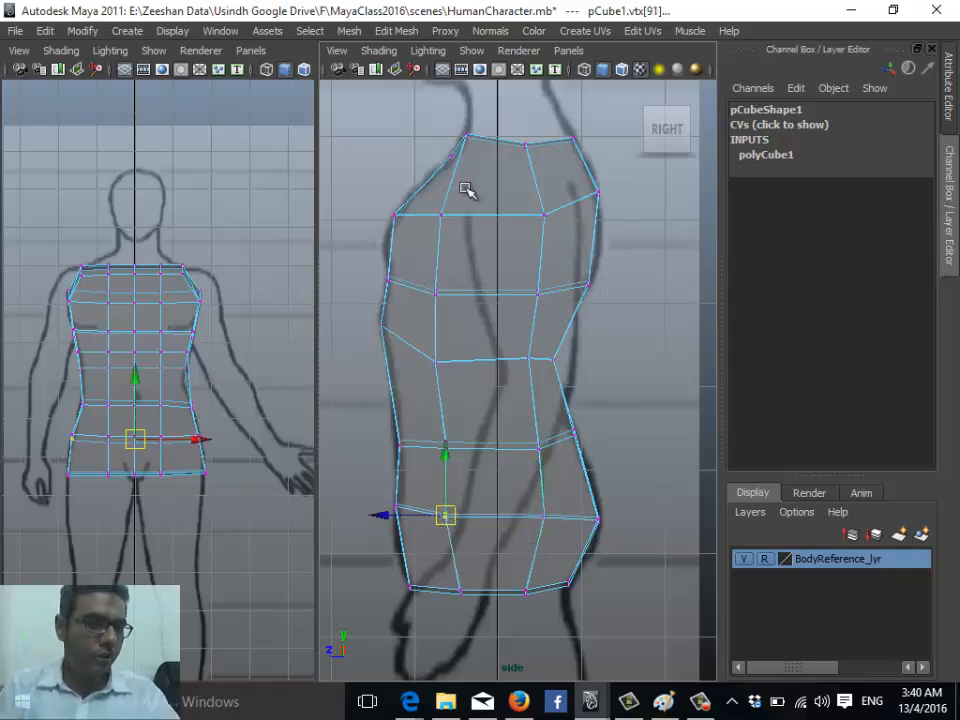
right_click_drag(79, 347, 186, 189, "alt")
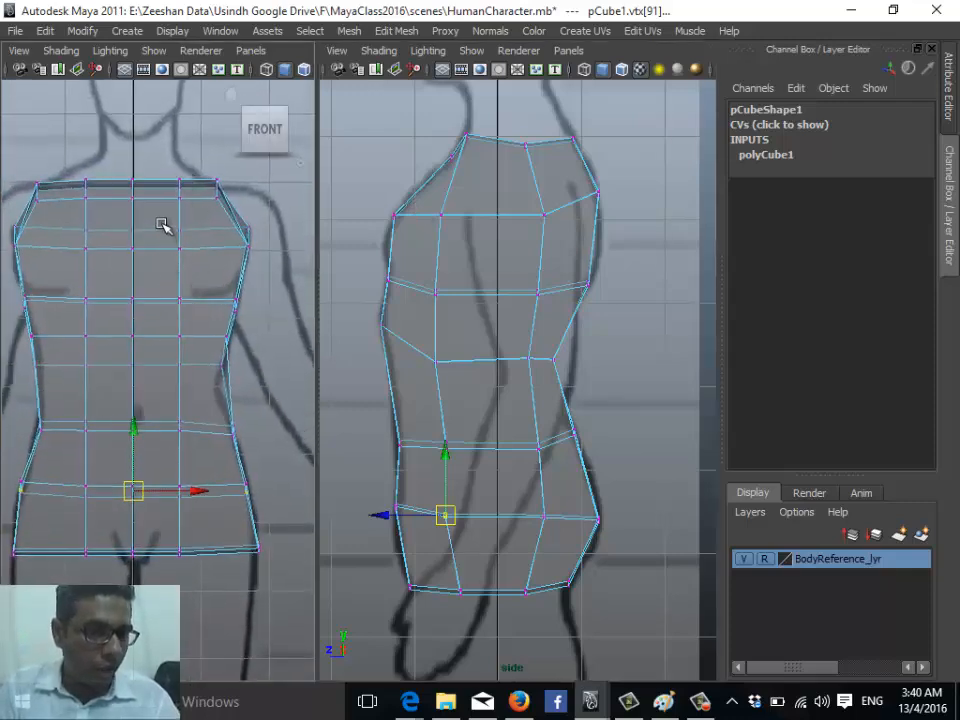
- In the front view, move the right inner column's second- and third-row vertices outward and its fourth-row vertices slightly inward
left_click(180, 246)
left_click_drag(236, 237, 253, 241)
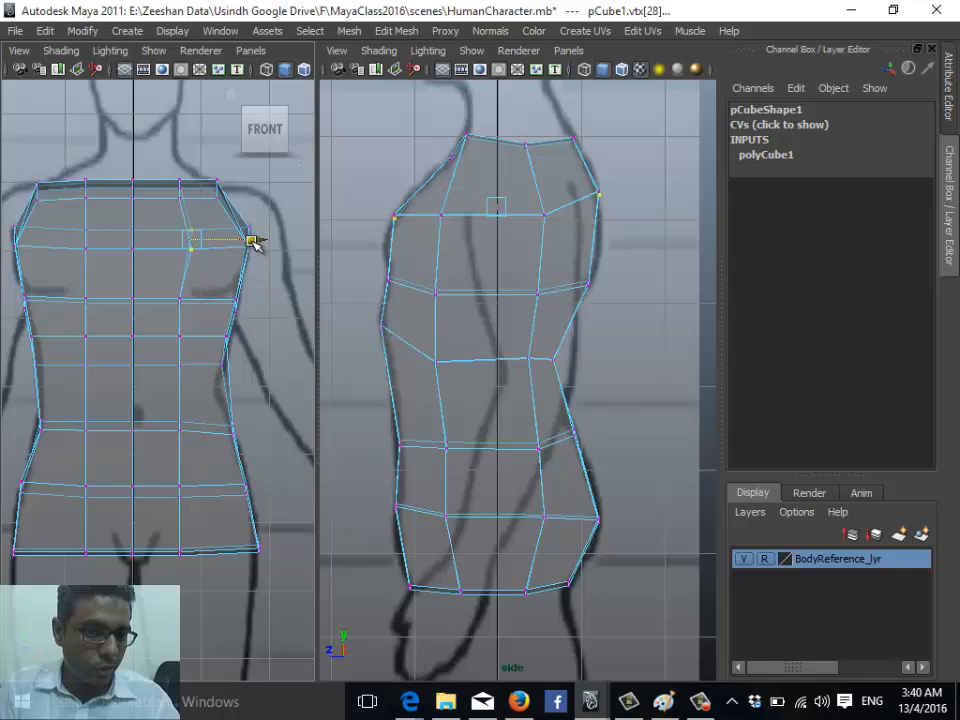
left_click(191, 300)
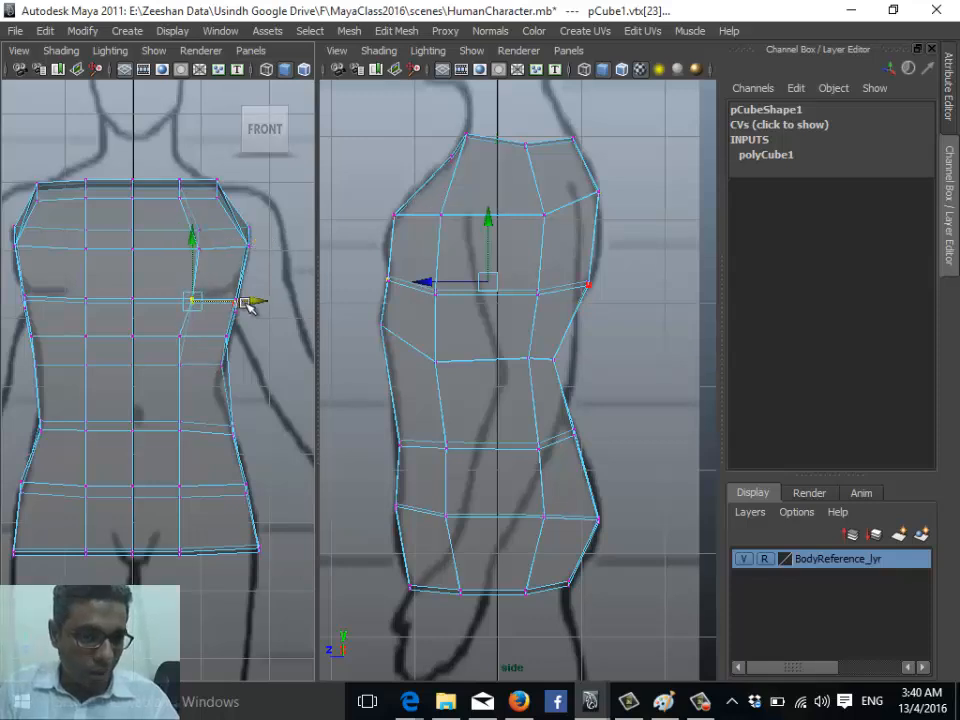
left_click(174, 349)
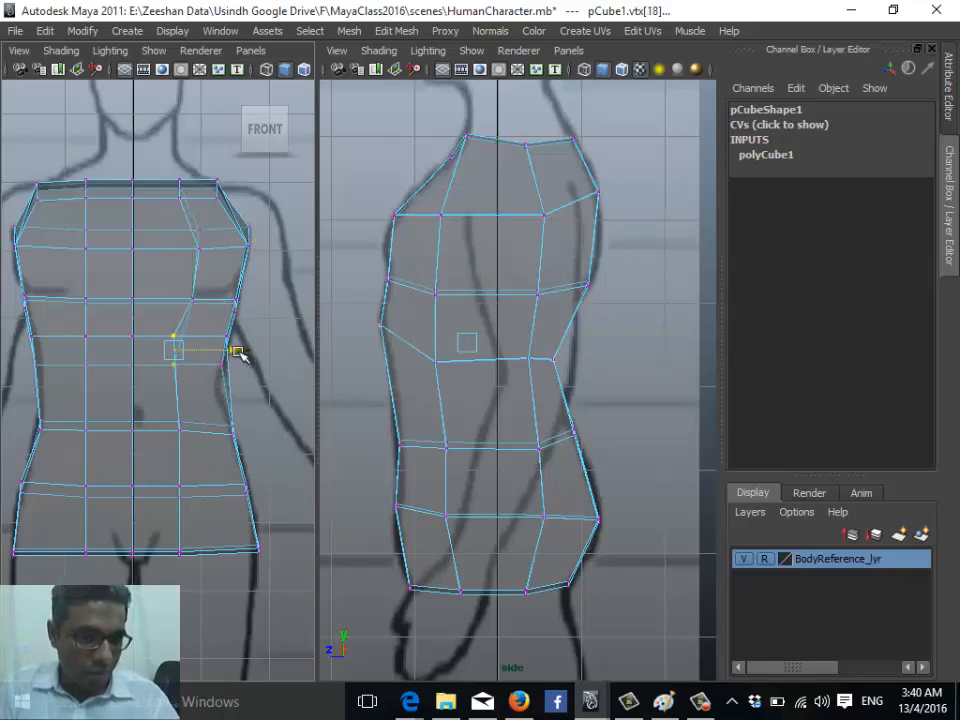
- Move the right inner column's vertices in the fifth, sixth and seventh rows outward toward the hip
left_click(178, 428)
left_click(243, 430)
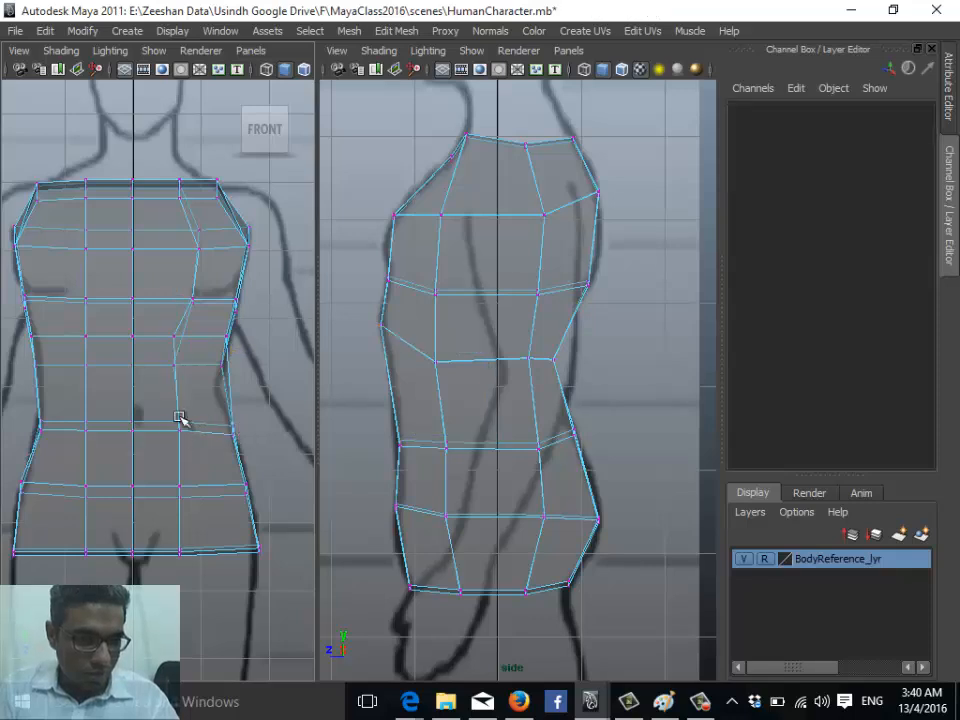
left_click_drag(162, 410, 250, 429)
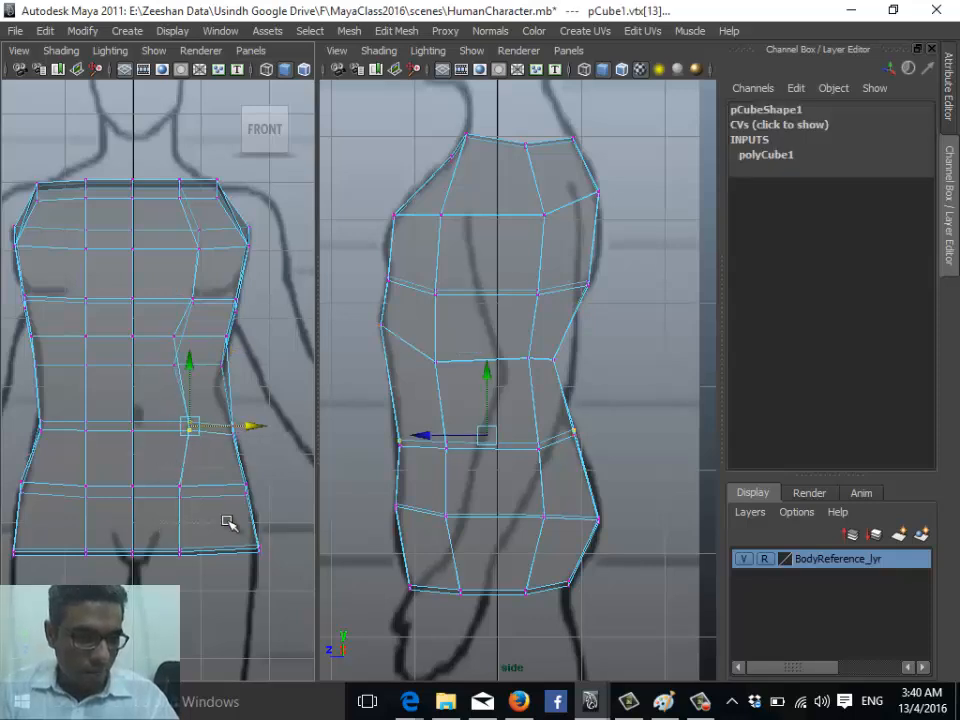
left_click_drag(228, 522, 259, 494)
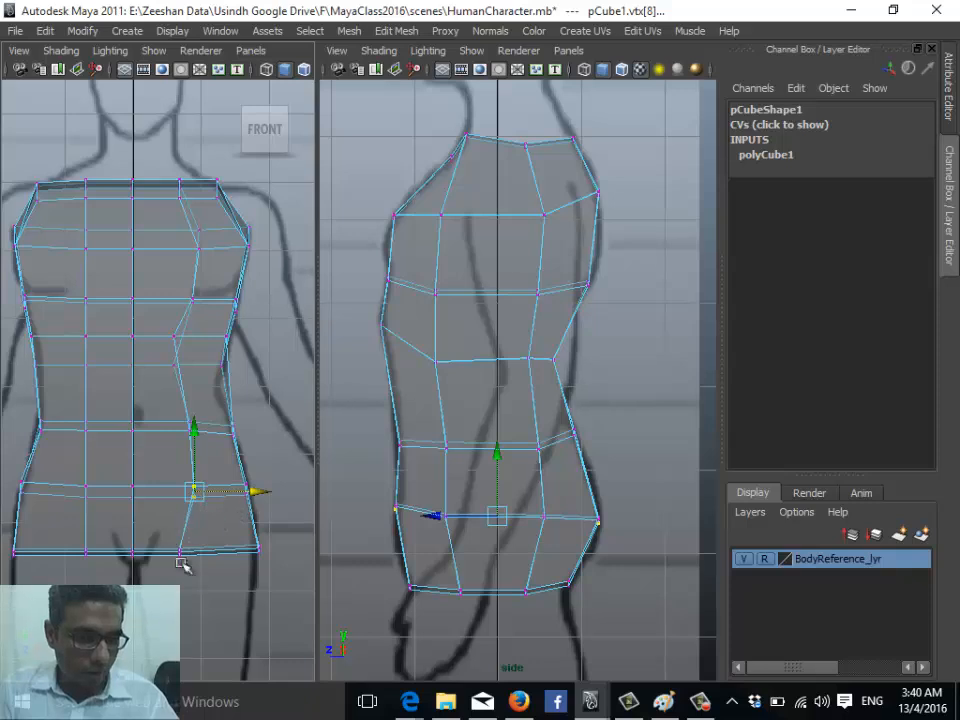
left_click_drag(181, 563, 251, 554)
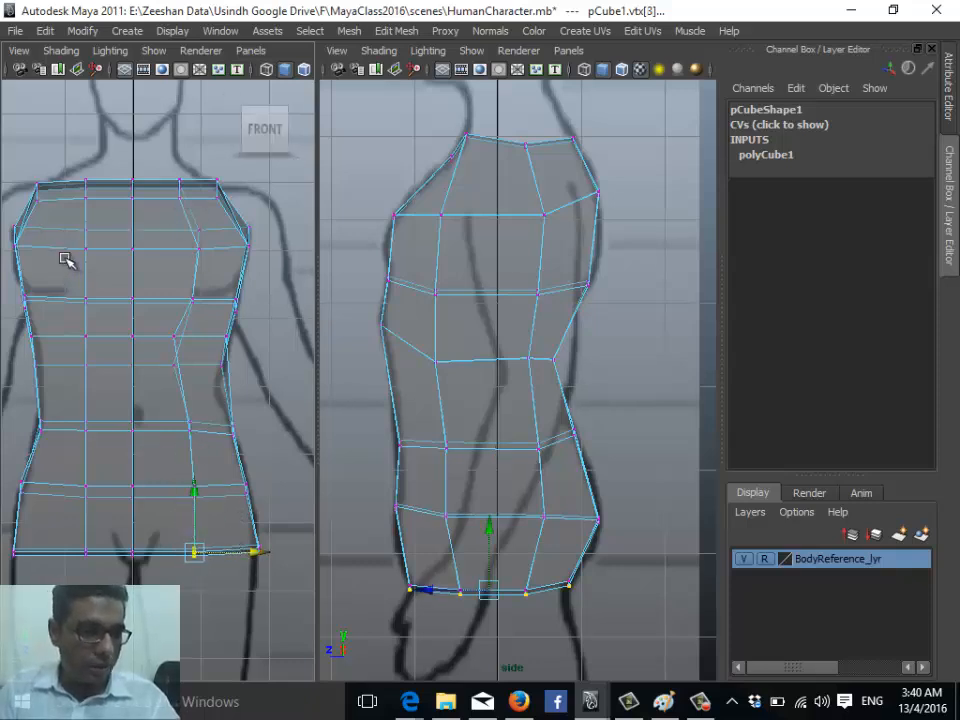
- Move the left inner column's vertices in the second, third, fourth and sixth rows outward in the front view
left_click_drag(66, 258, 130, 244)
left_click_drag(106, 284, 102, 365)
left_click_drag(80, 510, 129, 492)
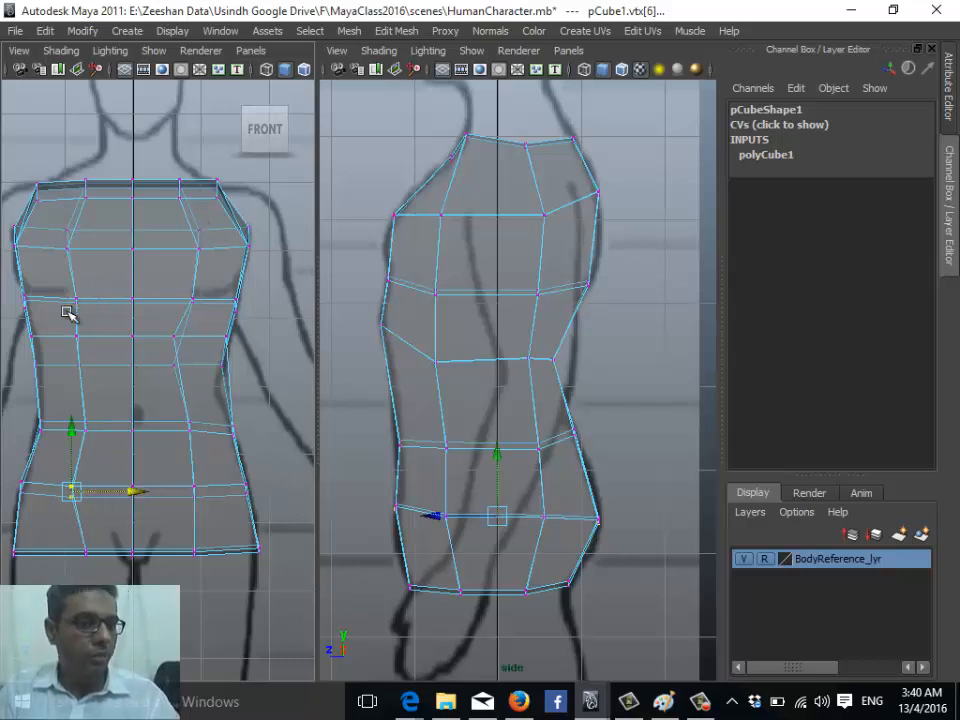
left_click_drag(67, 312, 87, 289)
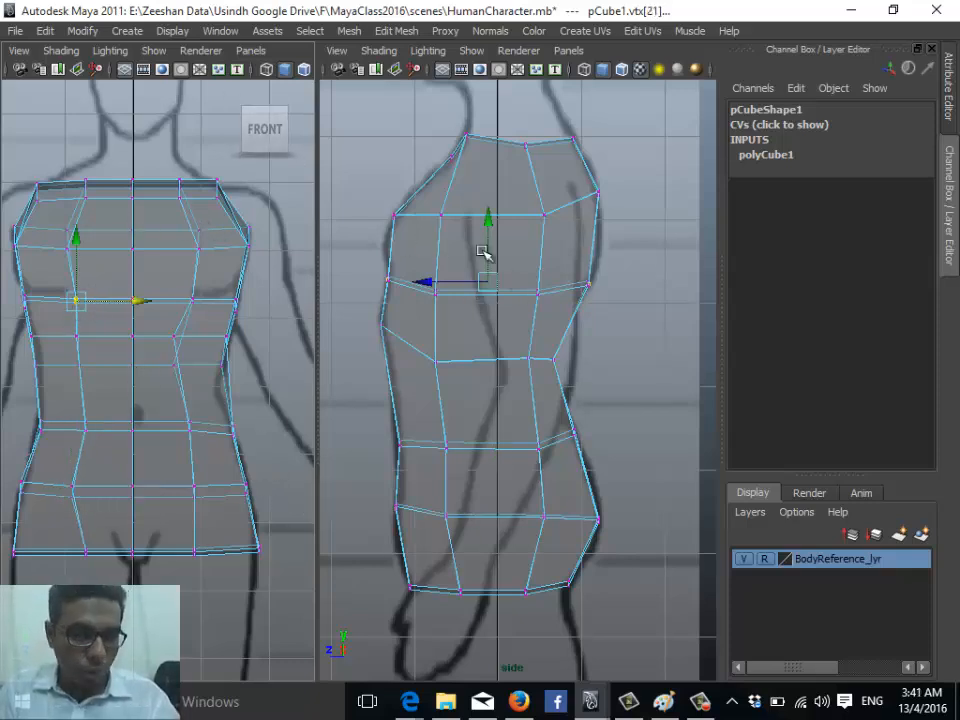
- Insert a horizontal edge loop across the chest, between the torso's second and third rows
left_click(410, 31)
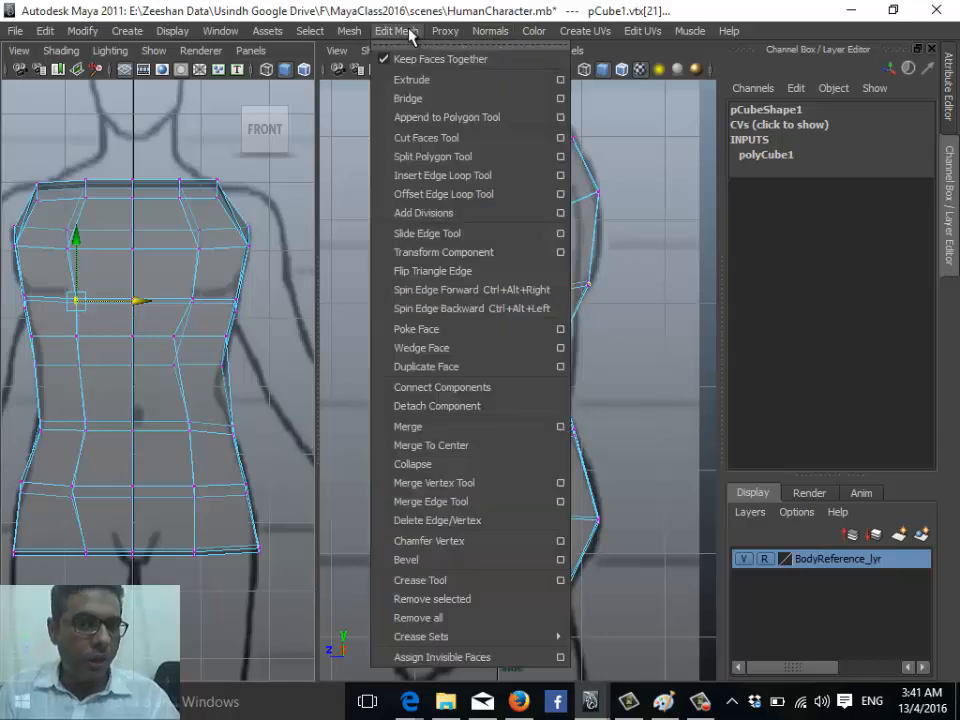
left_click(470, 176)
left_click(448, 264)
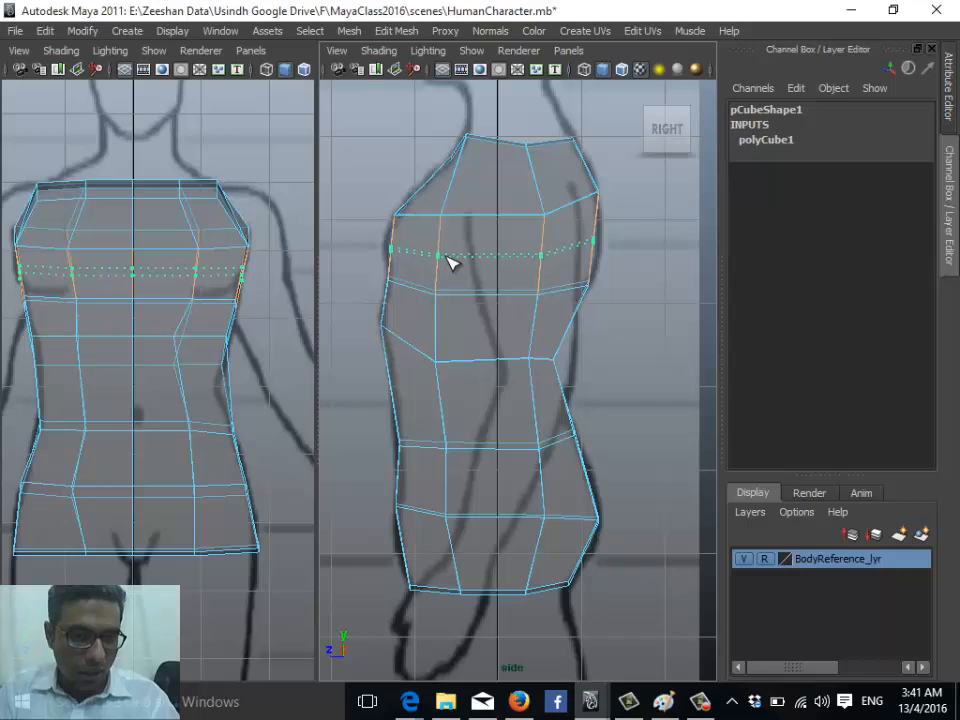
- Insert horizontal edge loops between the fourth through seventh rows, plus a vertical loop down the middle of the torso's side
left_click(395, 33)
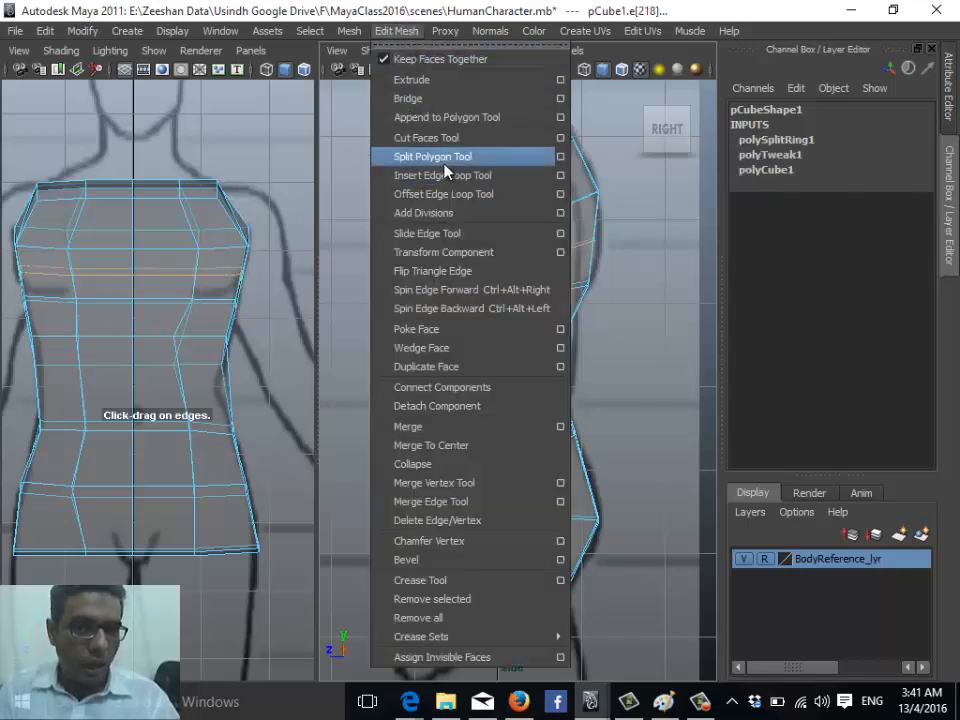
left_click(397, 31)
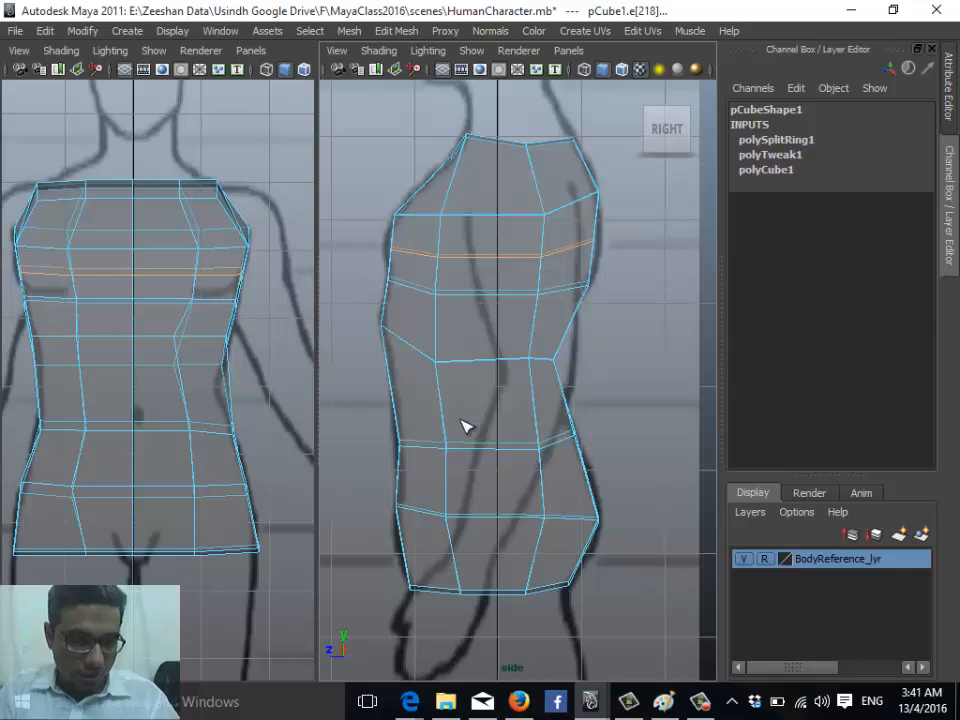
left_click_drag(445, 416, 447, 400)
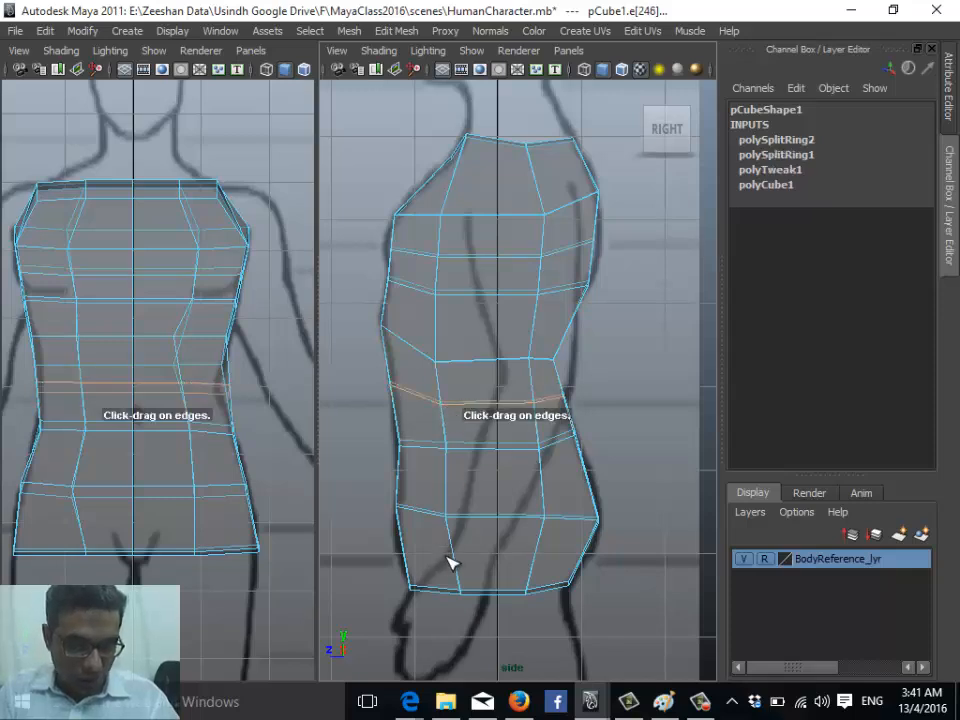
left_click_drag(449, 563, 458, 556)
left_click_drag(449, 492, 456, 481)
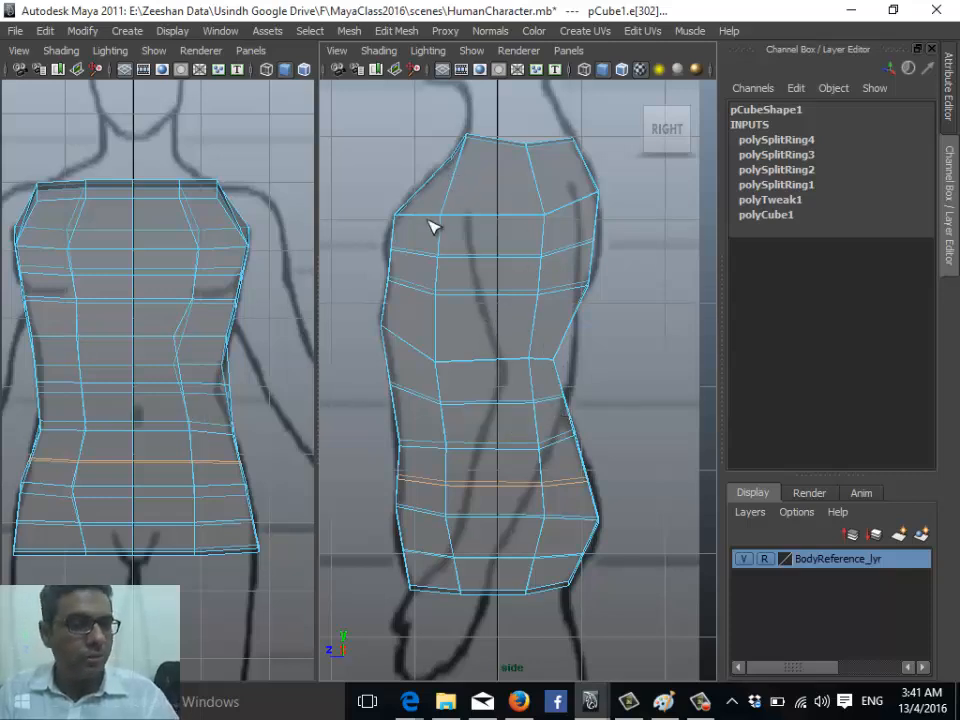
left_click(493, 267)
key("w")
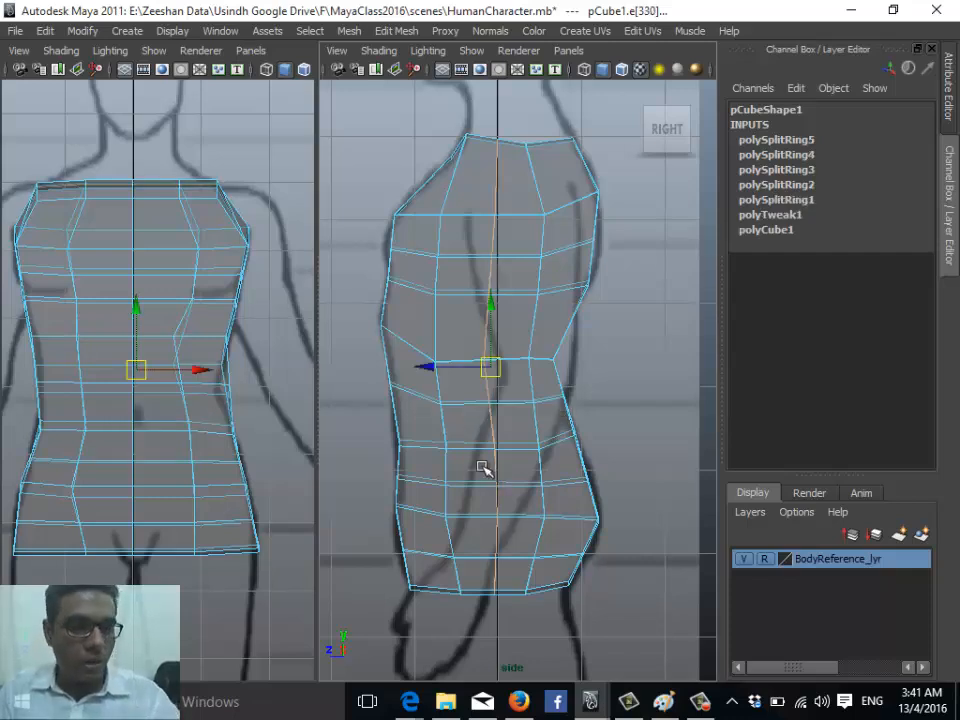
- Switch to vertex editing and move the chest loop's front vertices forward and back vertices backward to the side outline
right_click_drag(428, 253, 372, 245)
left_click_drag(404, 258, 364, 243)
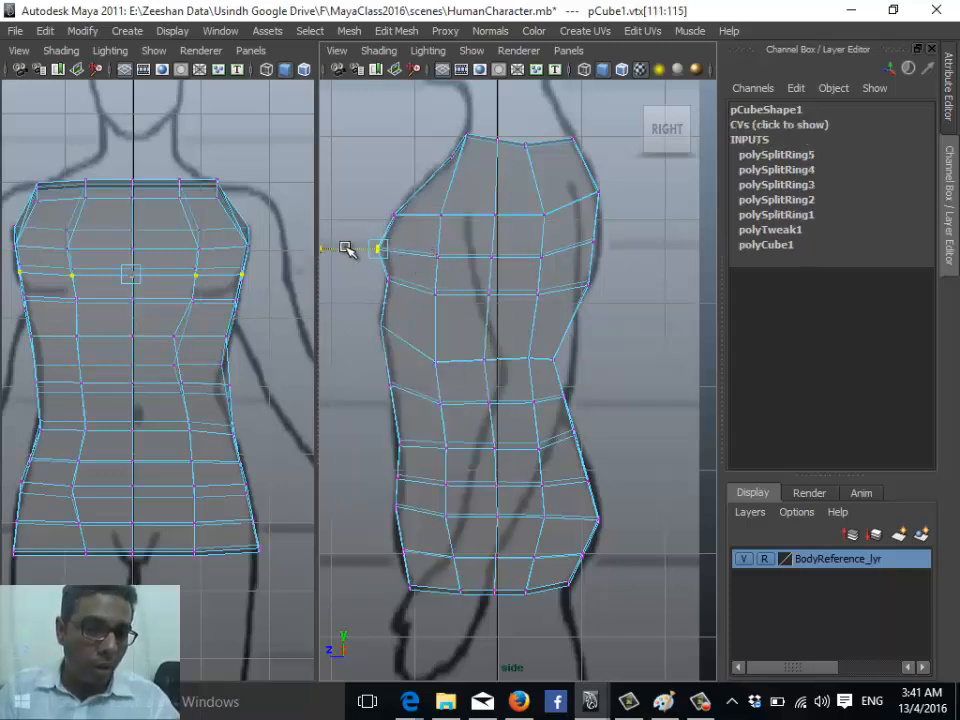
left_click(597, 240)
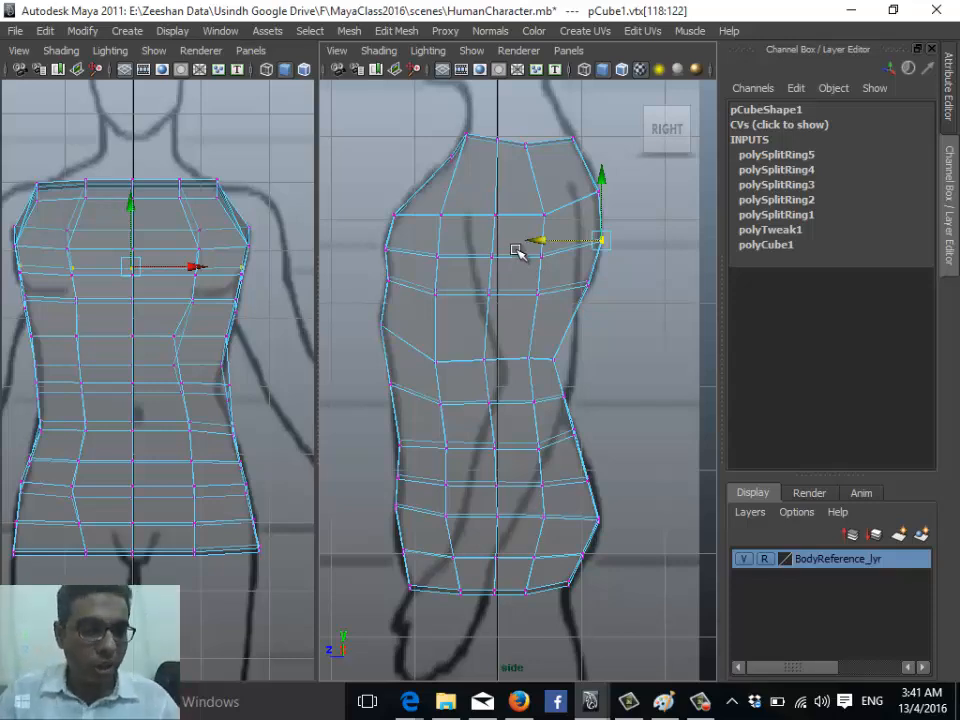
- Move the waist row's back vertices backward and up, and those of the loop below it slightly forward
scroll(392, 369, "up", 5)
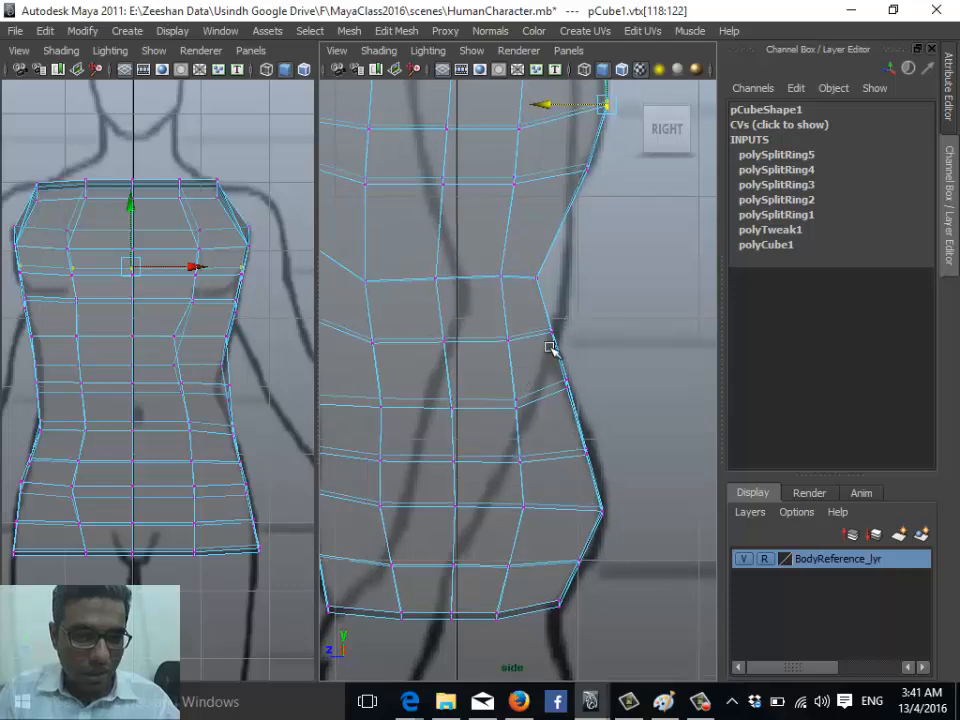
left_click_drag(530, 370, 540, 333)
left_click_drag(523, 264, 558, 265)
left_click_drag(531, 315, 547, 330)
- Adjust the back vertices of the fifth row, the loop below it and the sixth row to follow the buttock curve
middle_click_drag(579, 381, 606, 338, "alt")
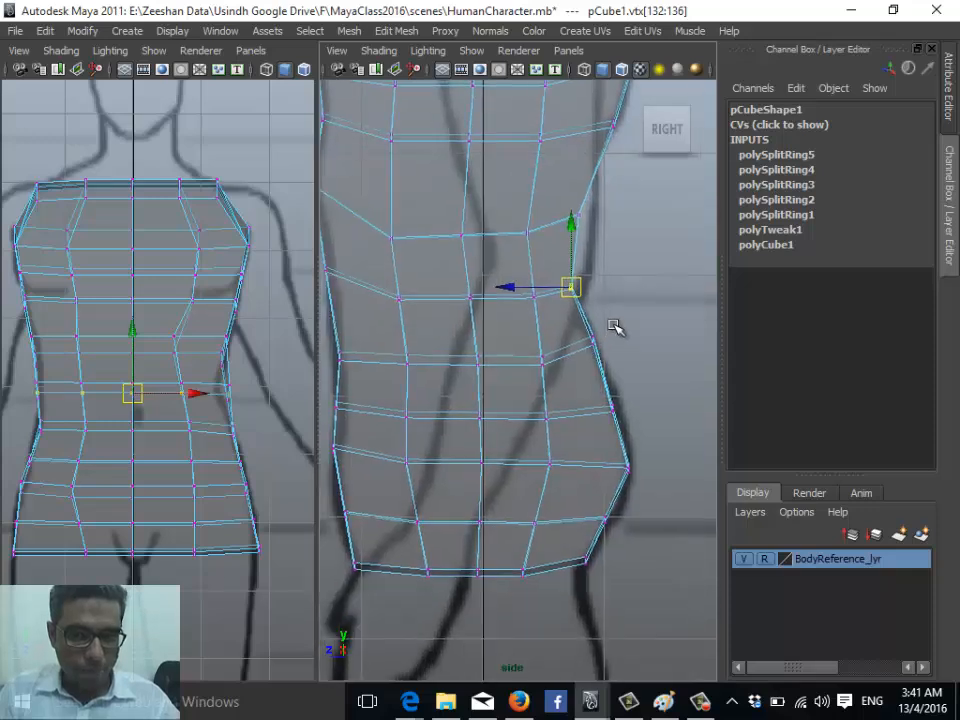
left_click_drag(581, 359, 604, 330)
left_click_drag(595, 341, 600, 341)
mouse_move(624, 388)
left_mouse_down()
mouse_move(590, 424)
mouse_move(624, 404)
left_mouse_up()
left_click_drag(646, 456, 612, 484)
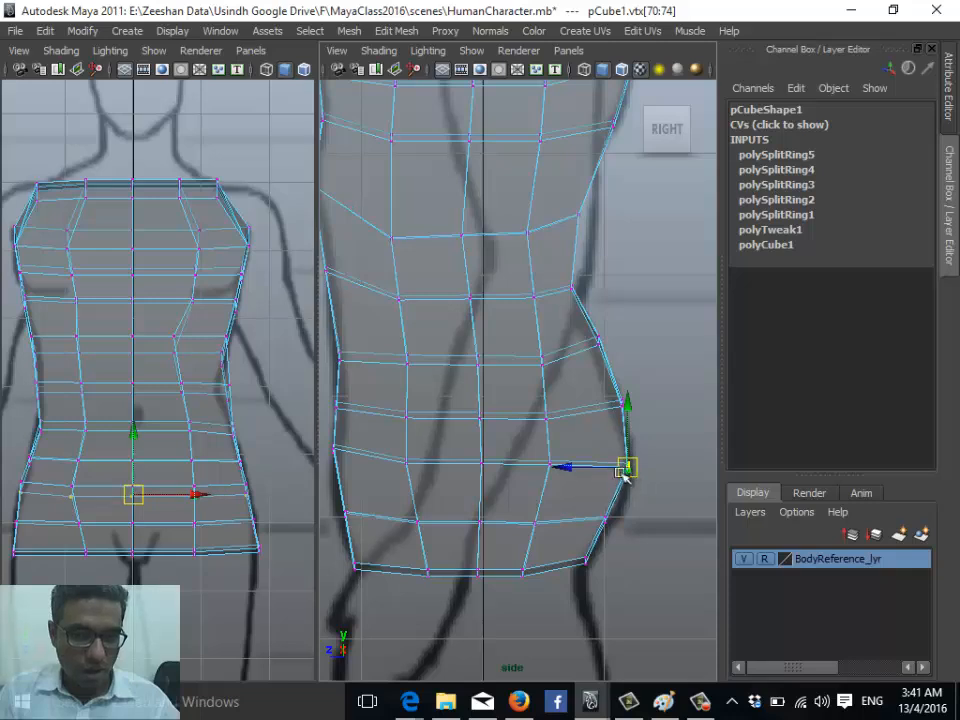
- Fit the front vertices of the three lower inserted loops and the fifth row to the belly and pelvis outline
middle_click_drag(532, 475, 578, 471, "alt")
left_click_drag(403, 431, 384, 518)
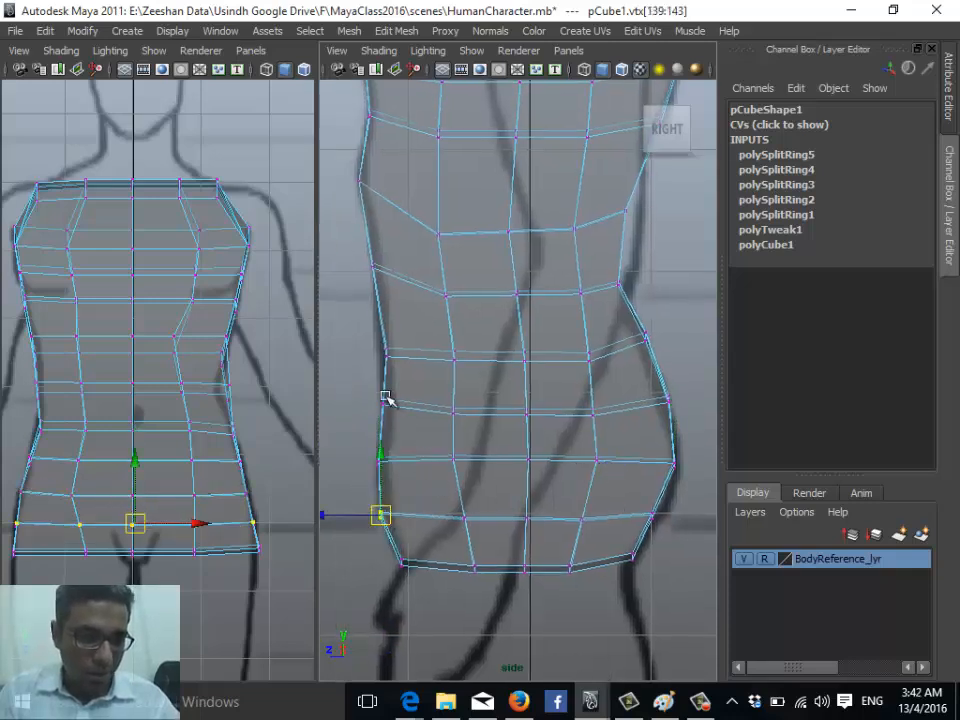
left_click_drag(401, 418, 372, 392)
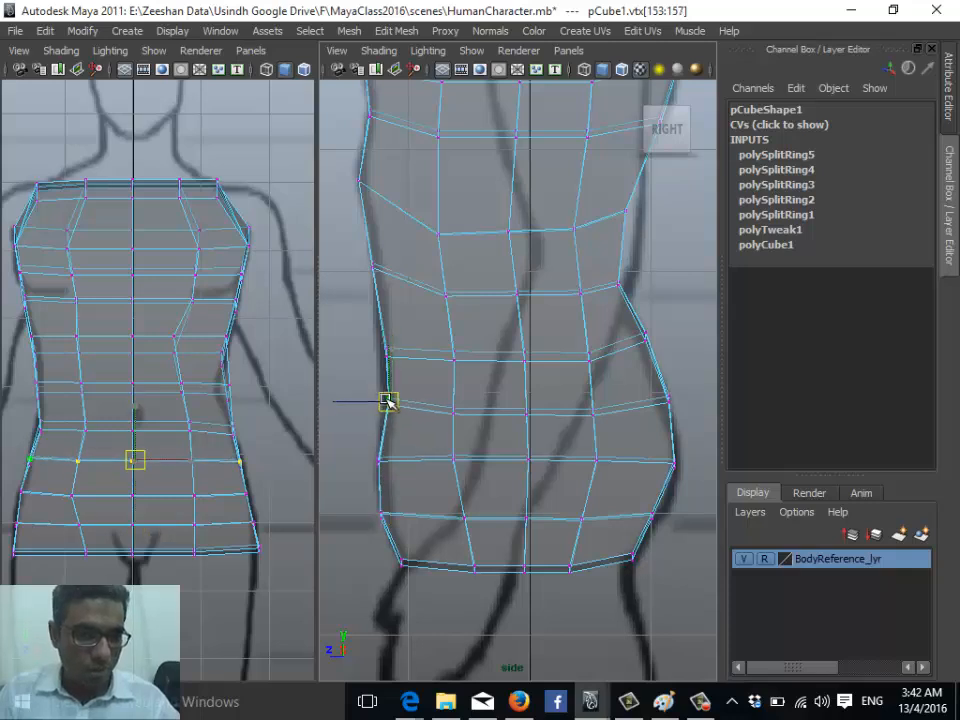
left_click_drag(388, 281, 374, 258)
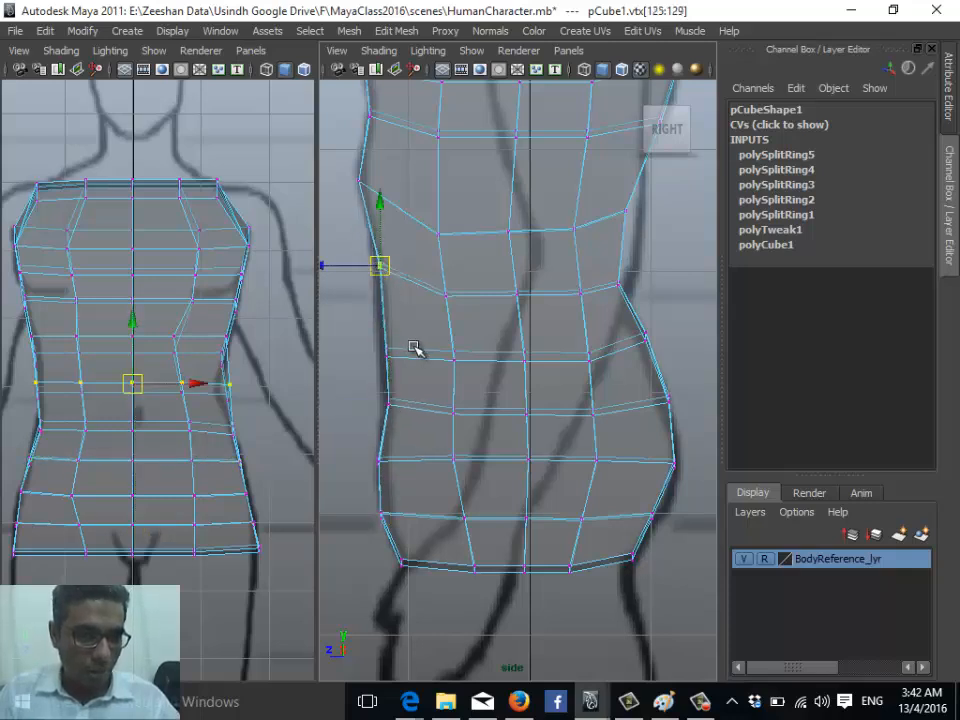
left_click_drag(410, 342, 383, 351)
middle_click_drag(451, 362, 469, 471, "alt")
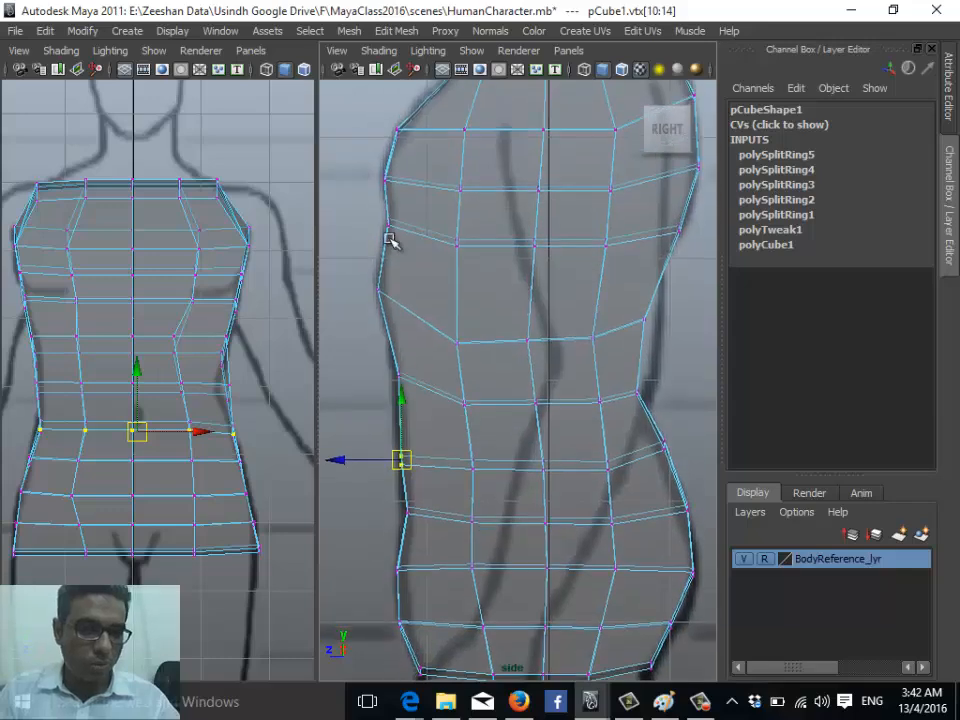
- In the front view, move the right side vertices of the loop below the waist inward and adjust the fourth row's
middle_click_drag(173, 335, 233, 327, "alt")
right_click_drag(152, 364, 180, 377, "alt")
middle_click_drag(180, 377, 93, 408, "alt")
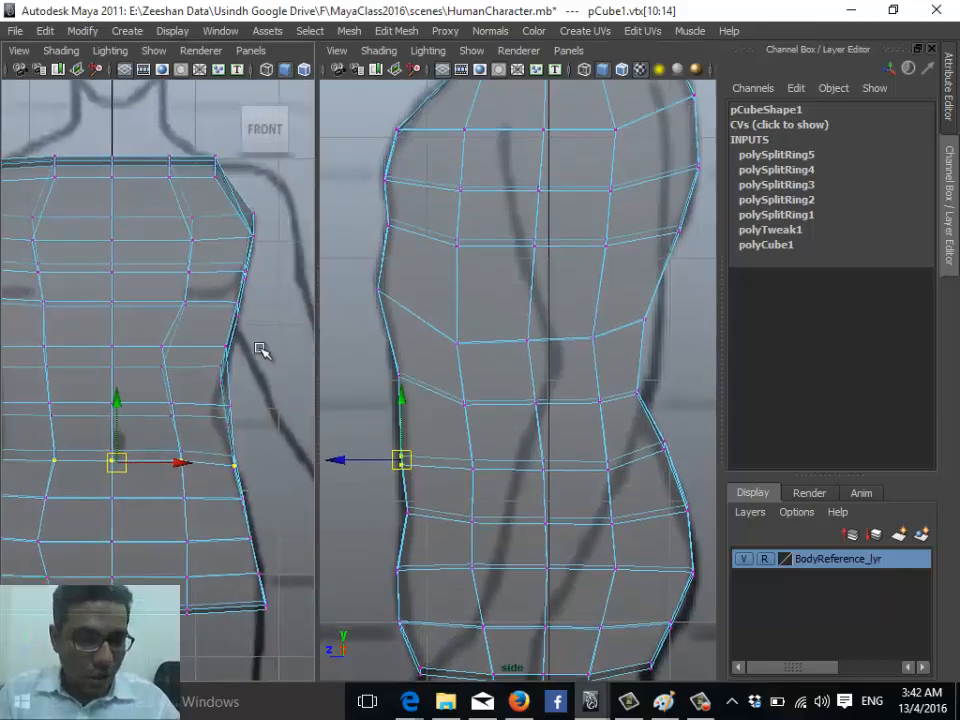
left_click_drag(245, 407, 210, 433)
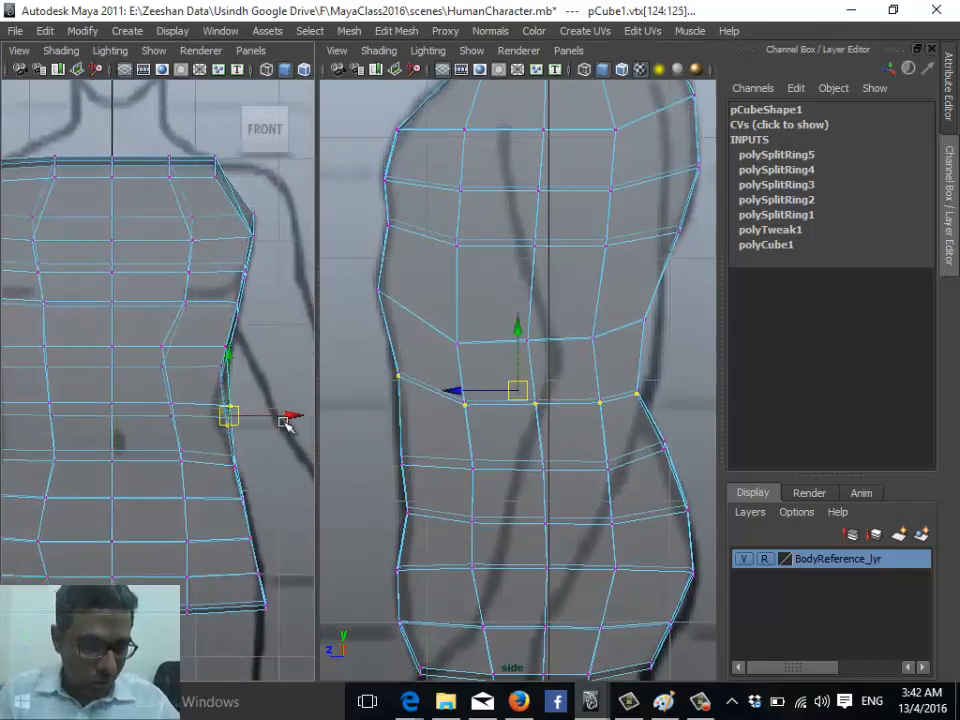
left_click_drag(296, 416, 279, 414)
middle_click_drag(279, 414, 201, 379, "alt")
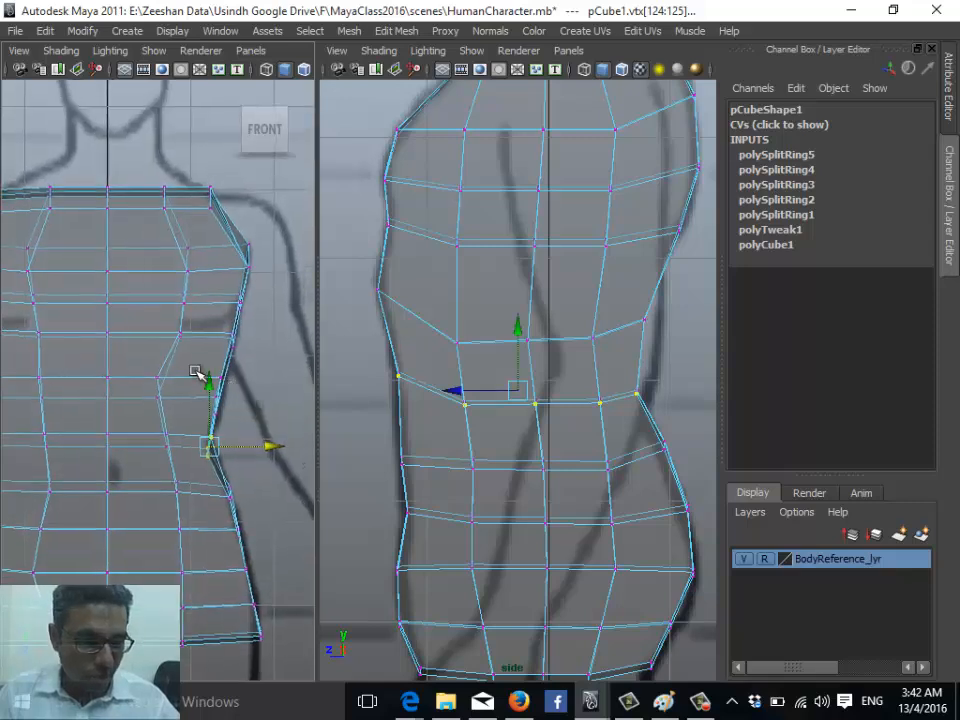
left_click_drag(232, 417, 206, 366)
left_click_drag(274, 399, 280, 399)
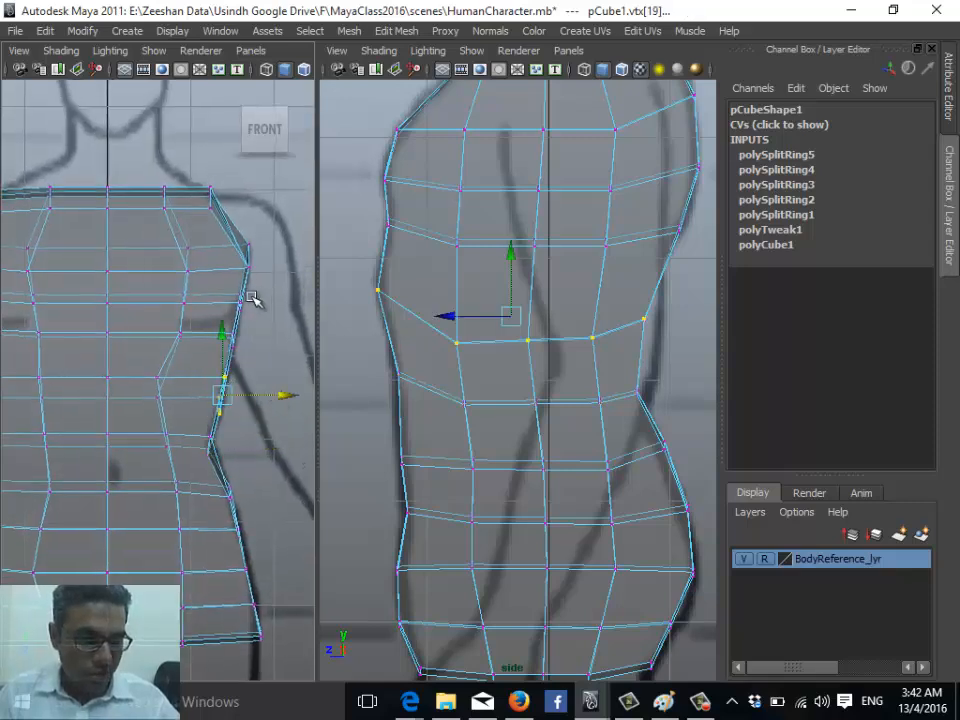
- Move the third row's right side vertices slightly inward and the sixth row's outward to the hip outline
left_click_drag(244, 325, 220, 355)
left_click_drag(299, 341, 295, 340)
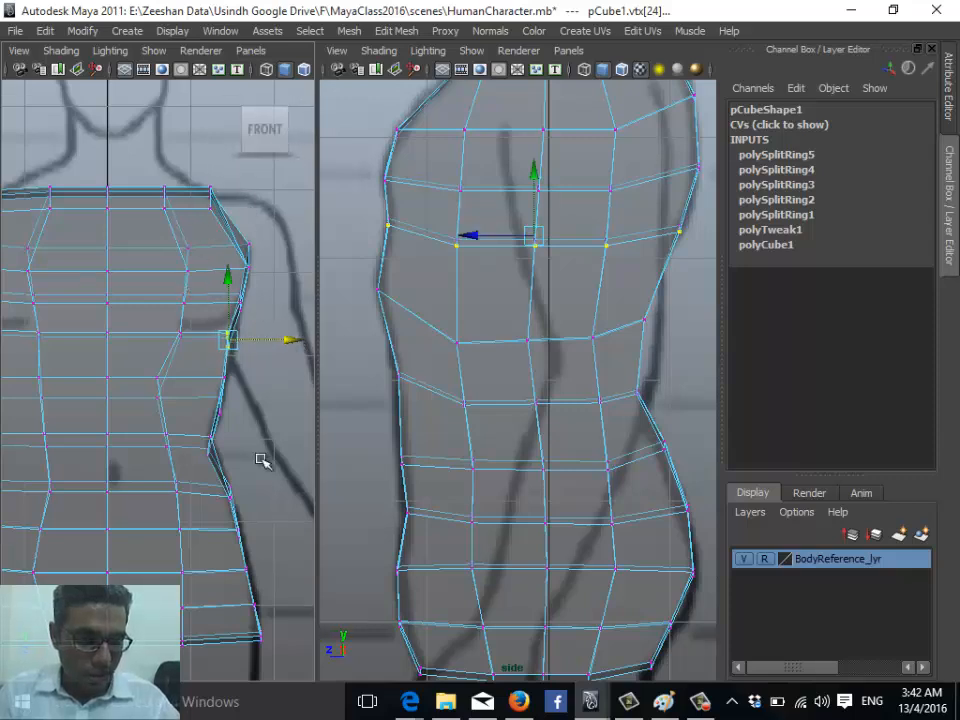
middle_click_drag(230, 549, 222, 474, "alt")
left_click_drag(238, 508, 268, 491)
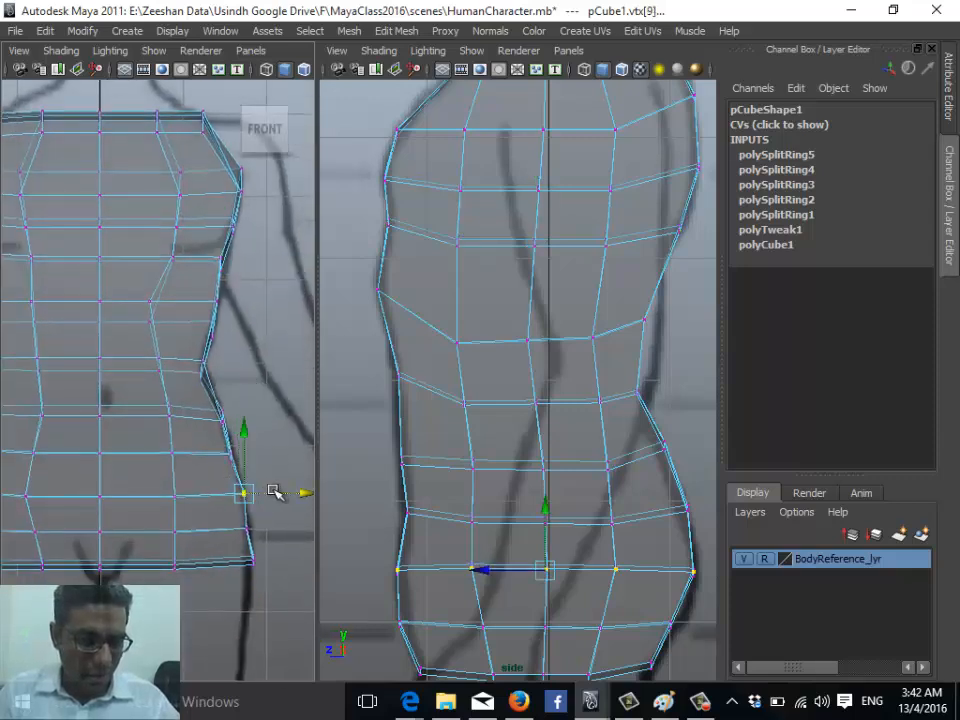
- Return to object mode and inspect the torso from the front and side in a maximized perspective view
right_click_drag(699, 478, 552, 438, "alt")
middle_click_drag(552, 438, 508, 435, "alt")
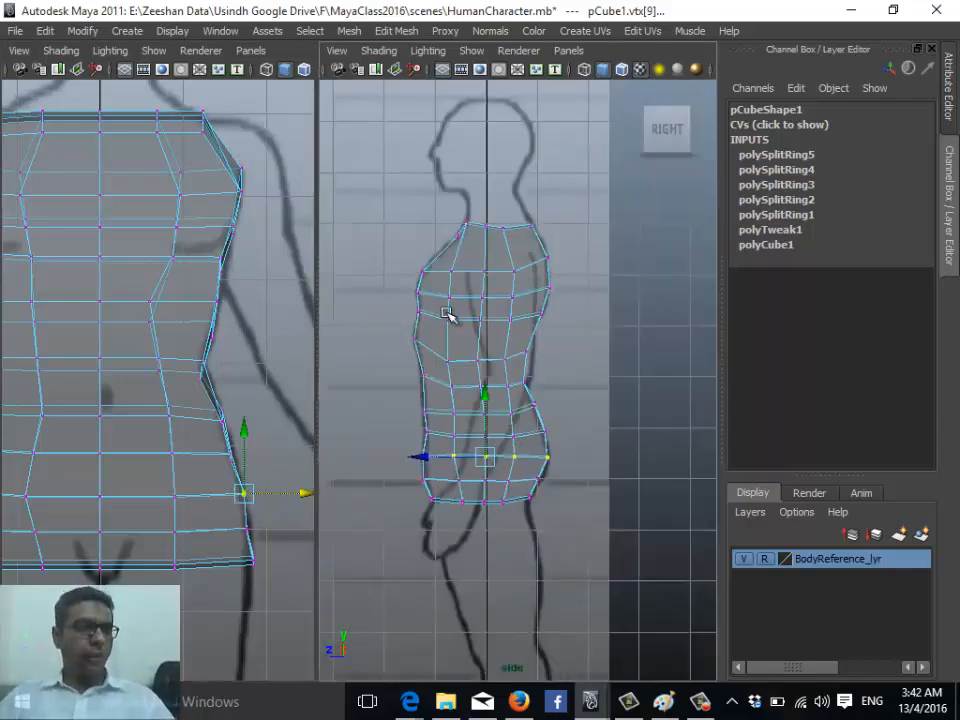
right_click_drag(458, 313, 515, 277)
key("space")
left_click_drag(488, 305, 489, 299)
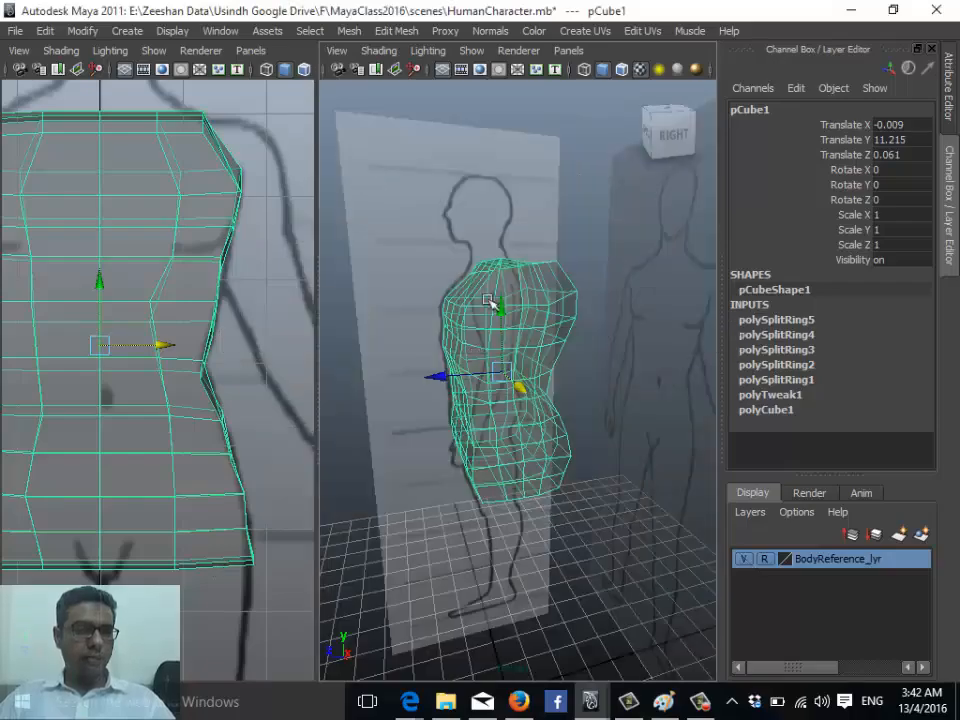
left_click_drag(435, 418, 458, 427, "alt")
key("space")
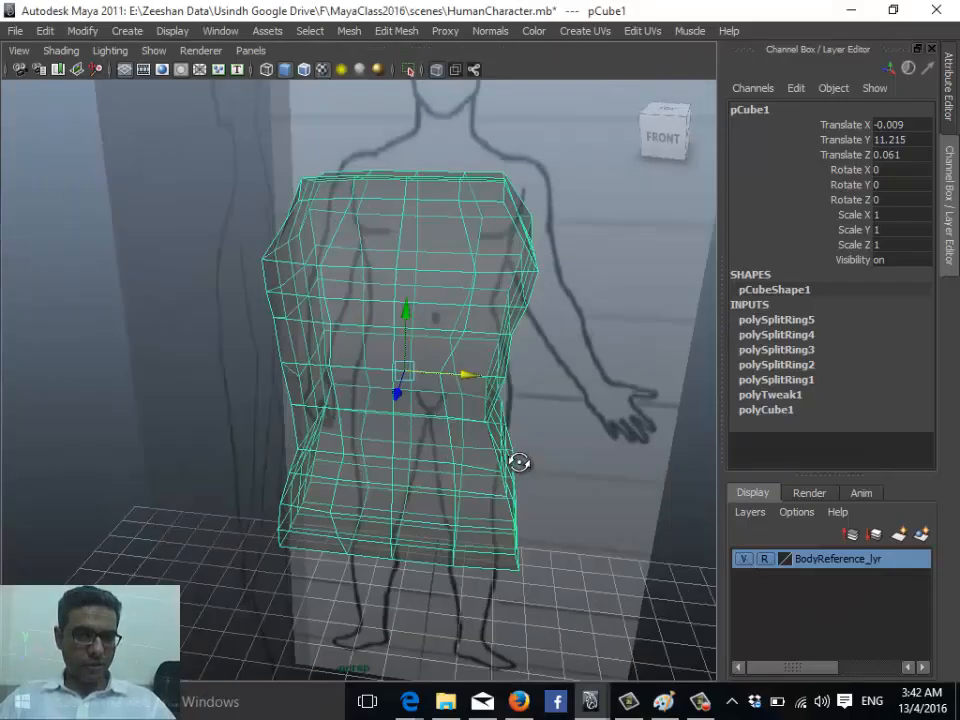
left_click_drag(516, 463, 345, 450, "alt")
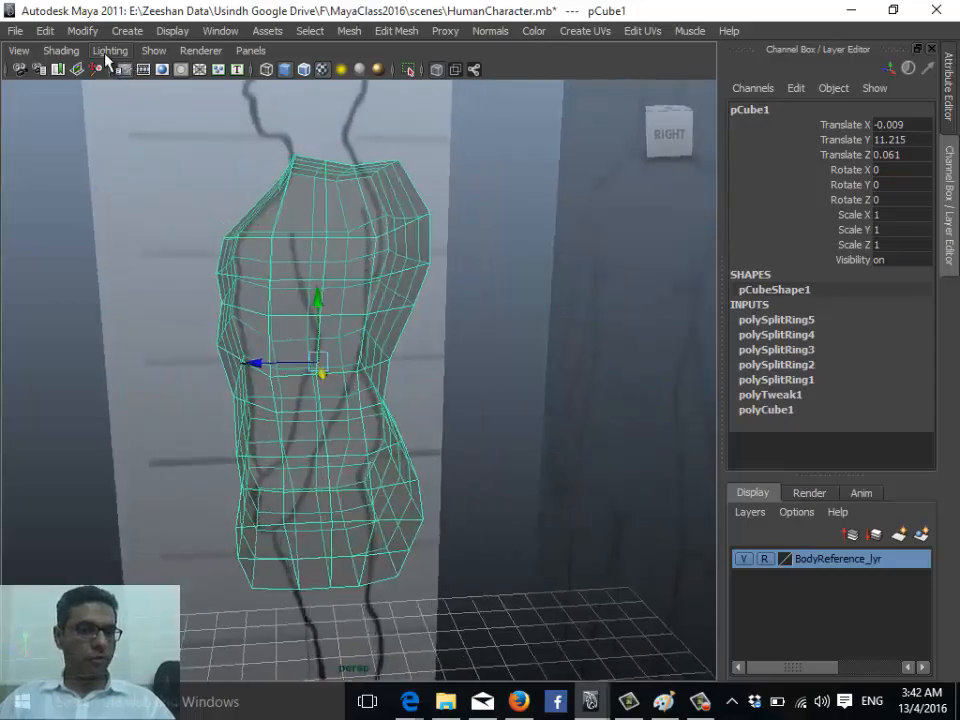
- Turn off X-Ray shading and inspect the solid torso from the front, above and underneath
left_click(61, 50)
left_click(80, 246)
mouse_move(364, 411)
left_mouse_down("alt")
mouse_move(430, 485)
mouse_move(414, 414)
mouse_move(268, 386)
mouse_move(326, 371)
mouse_move(443, 390)
left_mouse_up("alt")
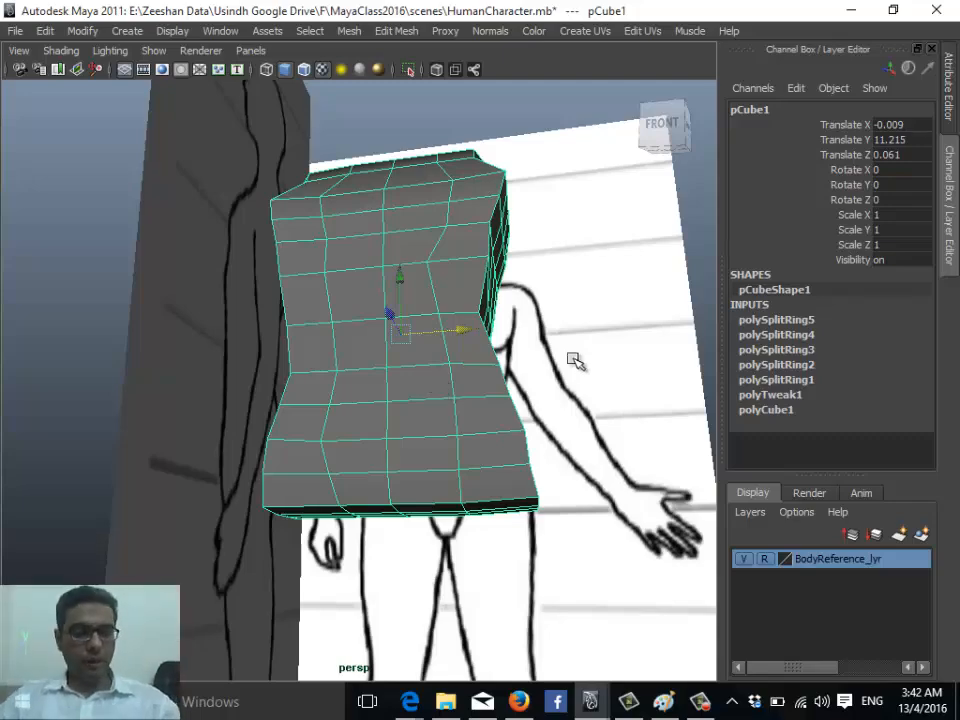
left_click_drag(574, 360, 315, 462, "alt")
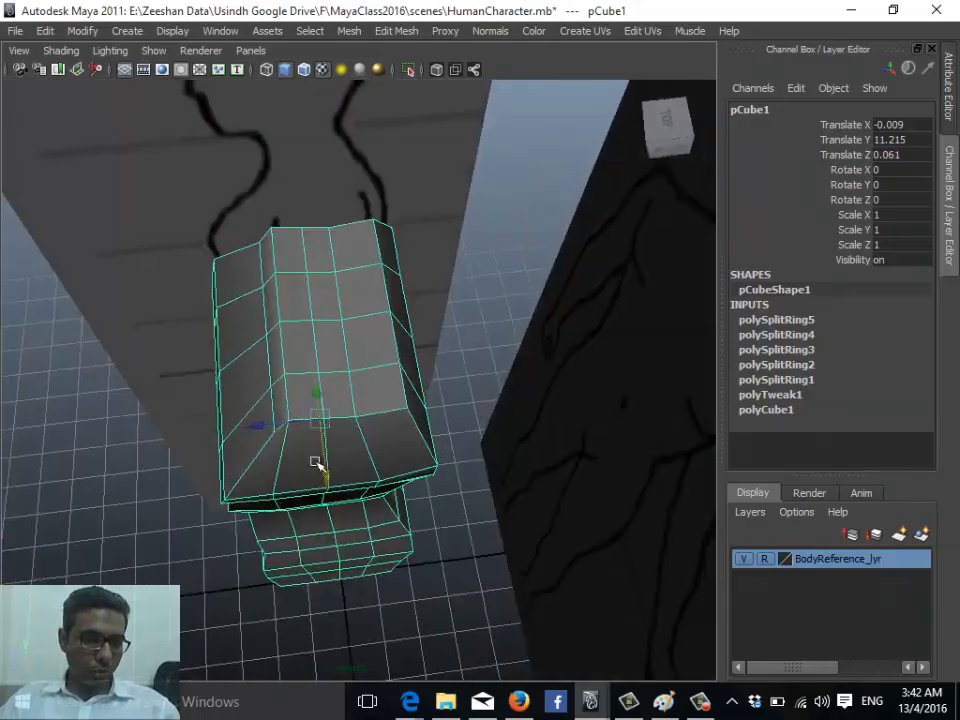
left_click_drag(302, 561, 369, 161, "alt")
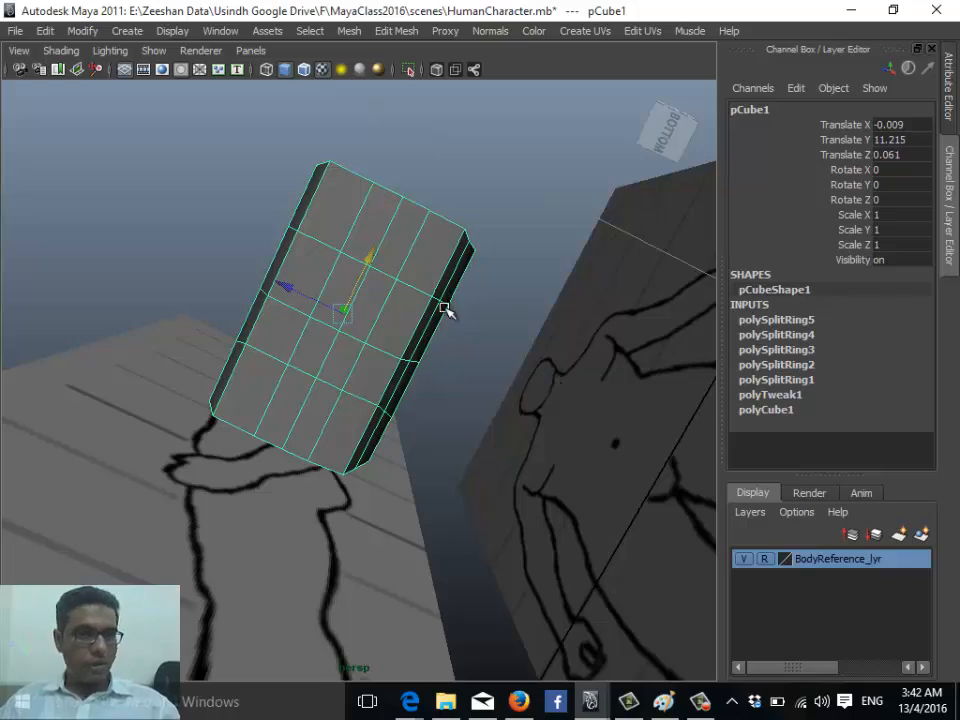
left_click_drag(445, 308, 398, 224, "alt")
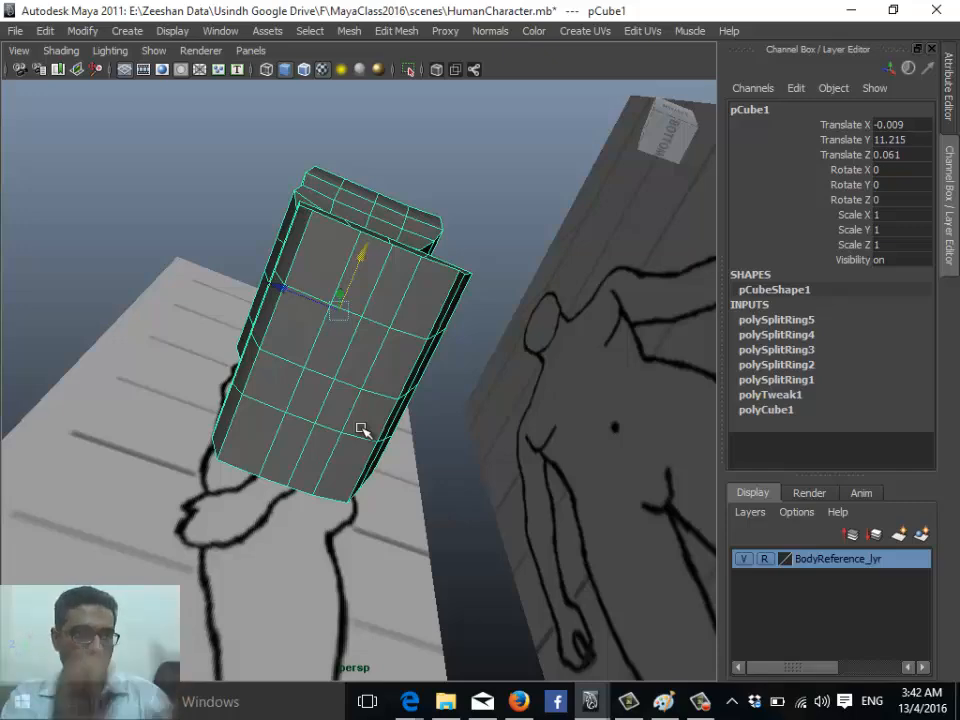
left_click_drag(390, 387, 375, 452, "alt")
- Switch to edge selection and select the three vertical edge loops running down the torso's side
right_click_drag(409, 362, 397, 325)
left_click(398, 326)
left_click_drag(401, 360, 300, 326, "alt")
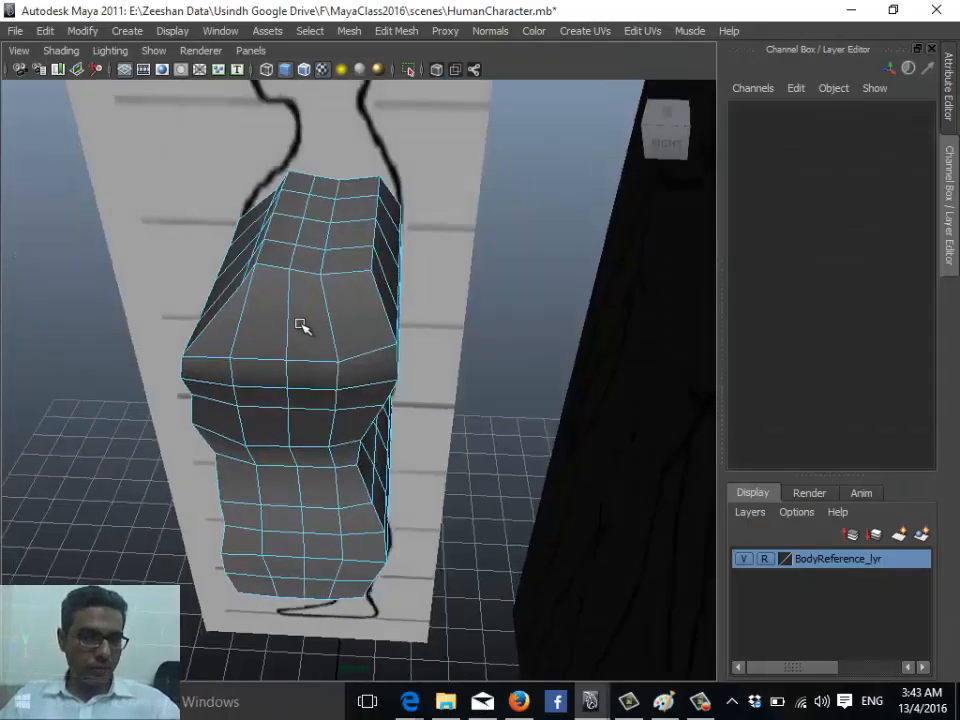
right_click_drag(300, 326, 315, 349)
left_click_drag(315, 349, 296, 394, "alt")
left_click(321, 313)
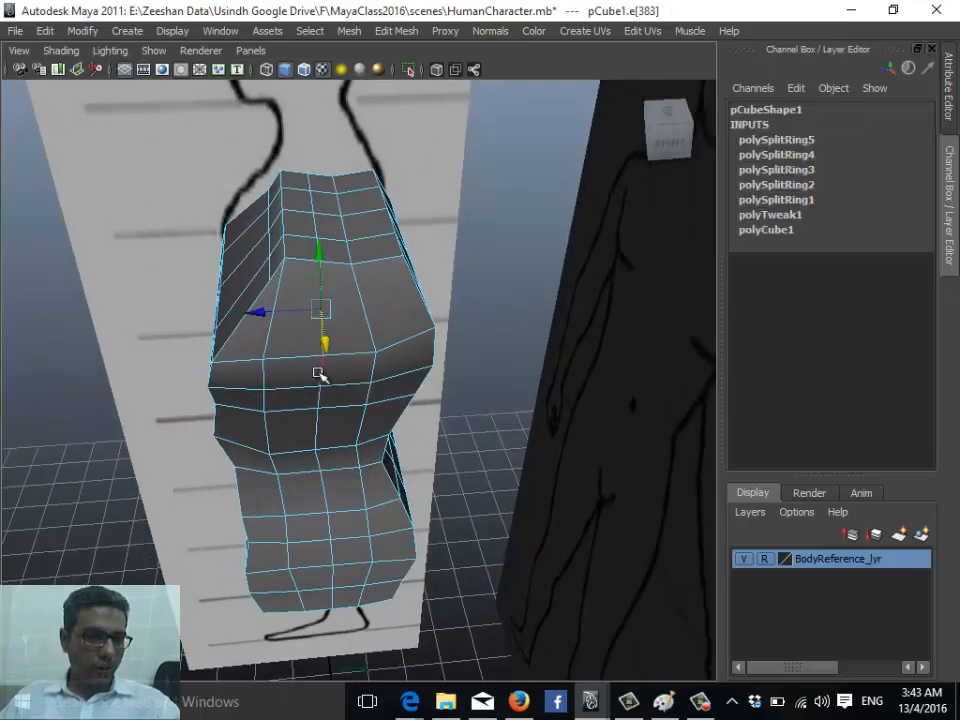
double_click(320, 387)
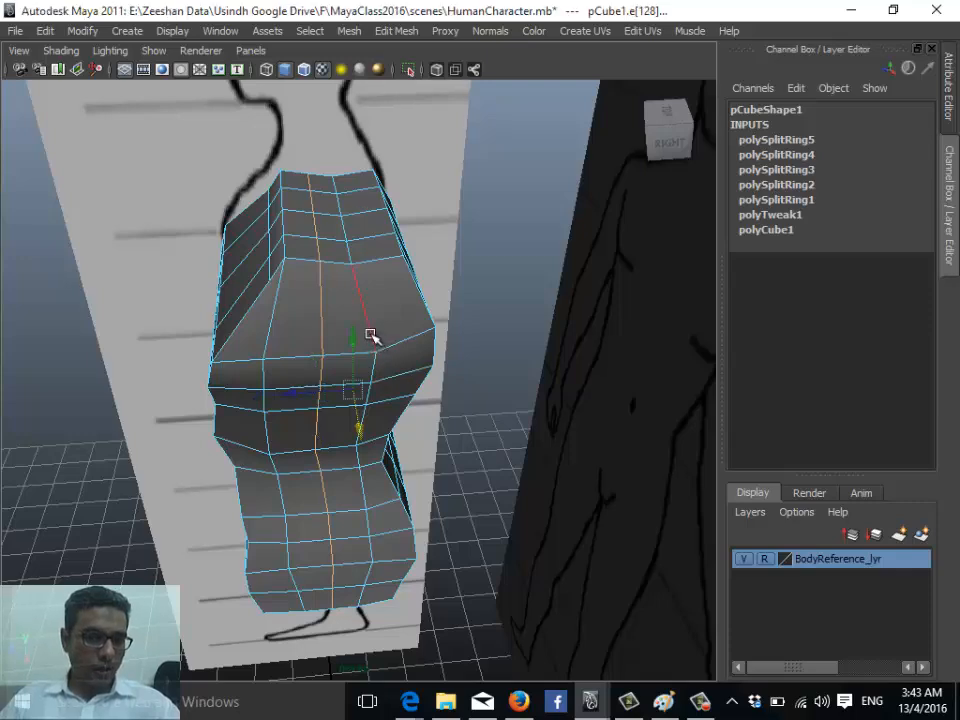
left_click_drag(346, 476, 255, 418, "alt")
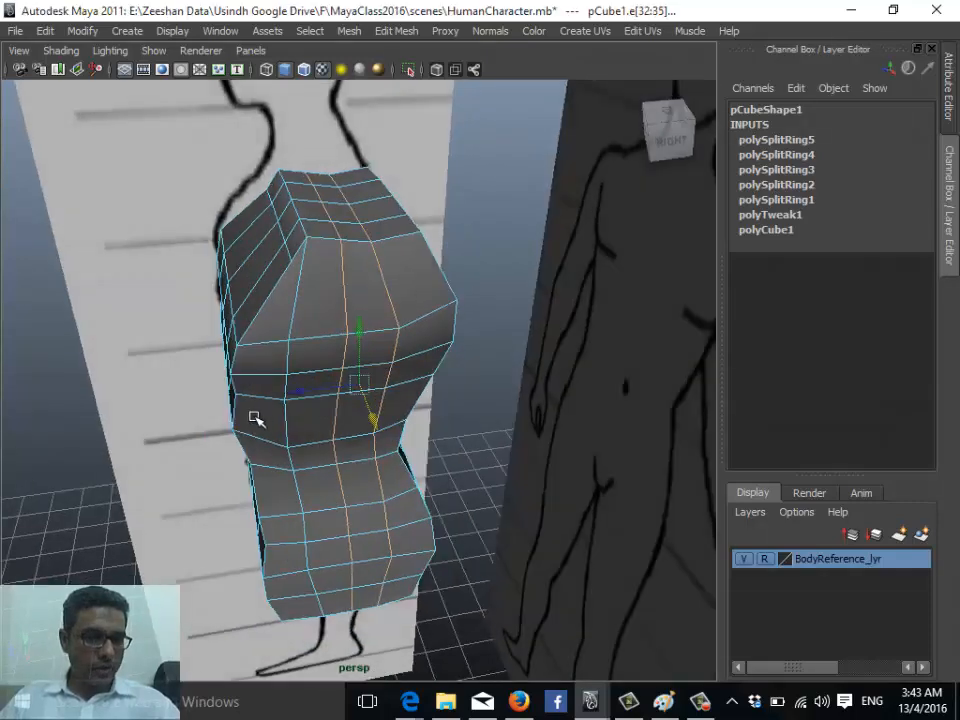
left_click_drag(305, 494, 470, 440, "alt")
- Hide the BodyReference_lyr layer and inspect the selected side loops from around the torso
left_click(743, 559)
left_click_drag(311, 439, 266, 469, "alt")
right_click_drag(266, 469, 448, 411, "alt")
left_click_drag(448, 411, 60, 350, "alt")
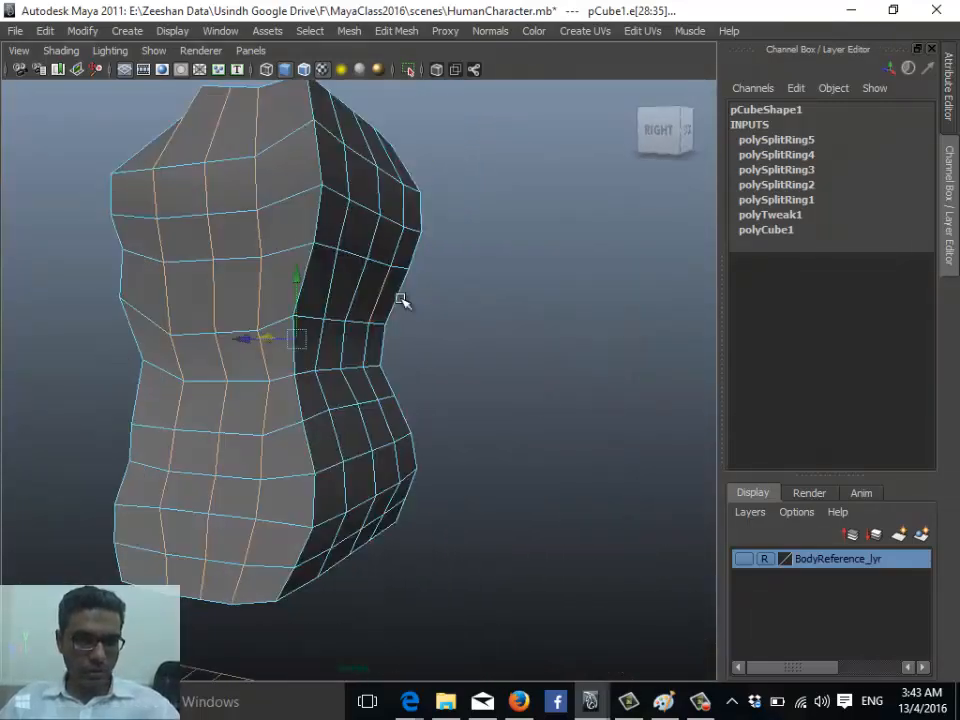
left_click_drag(551, 445, 361, 312, "alt")
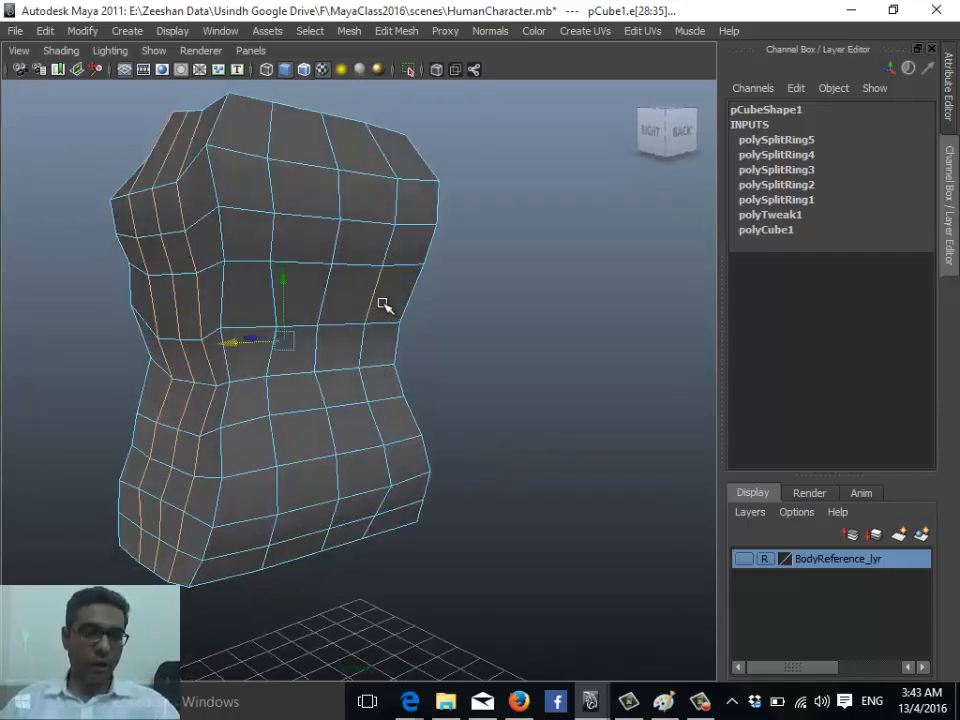
left_click_drag(510, 379, 461, 489, "alt")
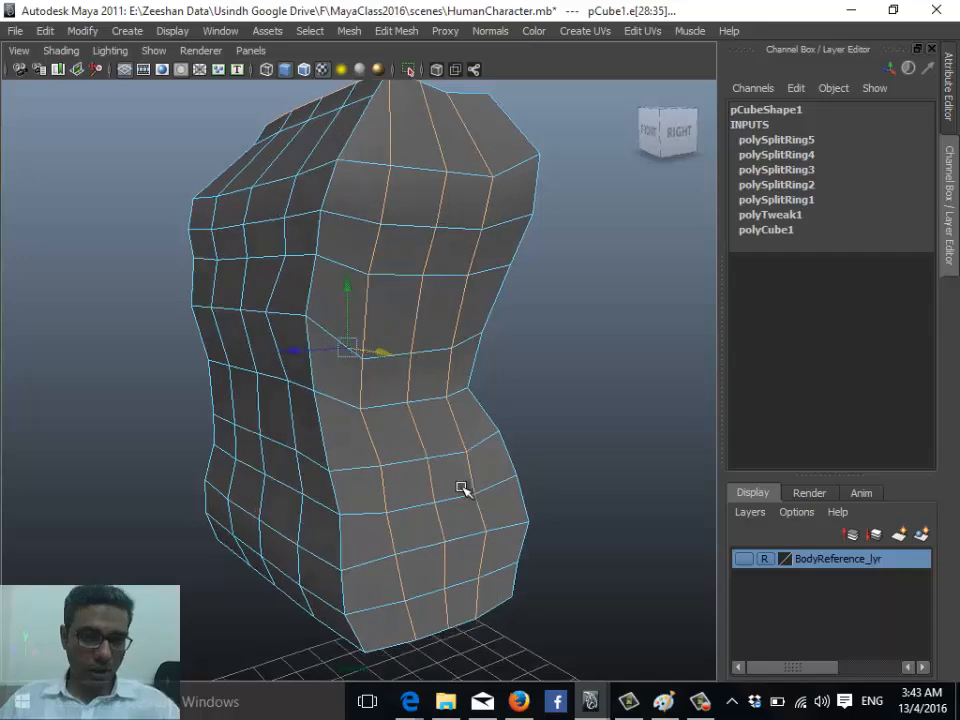
left_click_drag(545, 410, 520, 482, "alt")
right_click_drag(604, 444, 468, 455, "alt")
left_click_drag(468, 455, 434, 428, "alt")
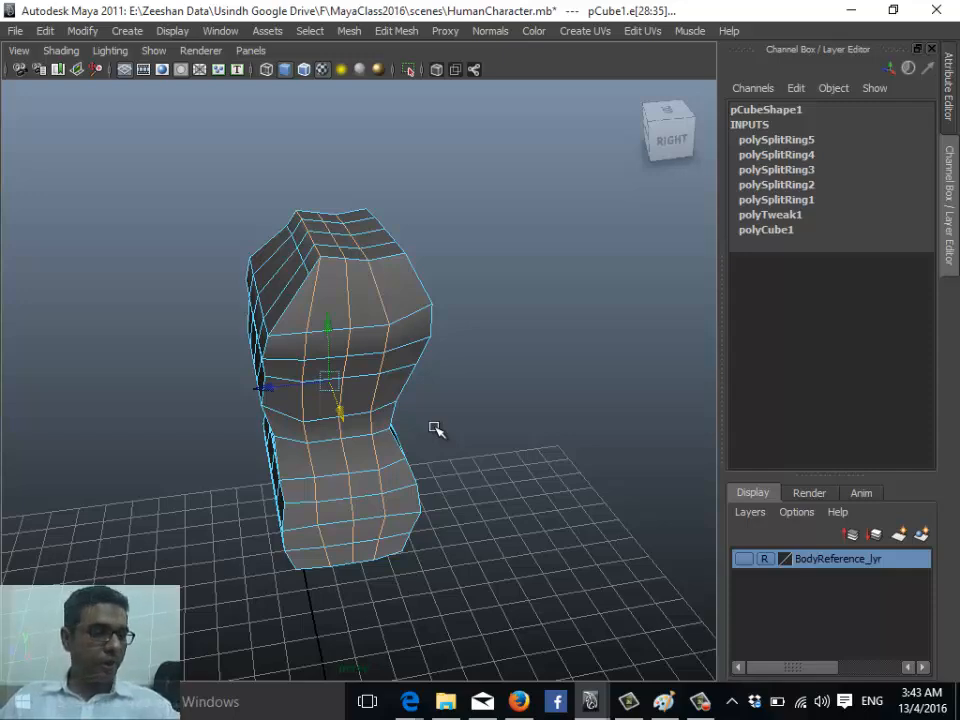
- Reselect the three inner edge loops that run over the shoulders and down the torso's sides
double_click(349, 301)
middle_click_drag(347, 306, 381, 368, "alt")
right_click_drag(347, 396, 429, 448, "alt")
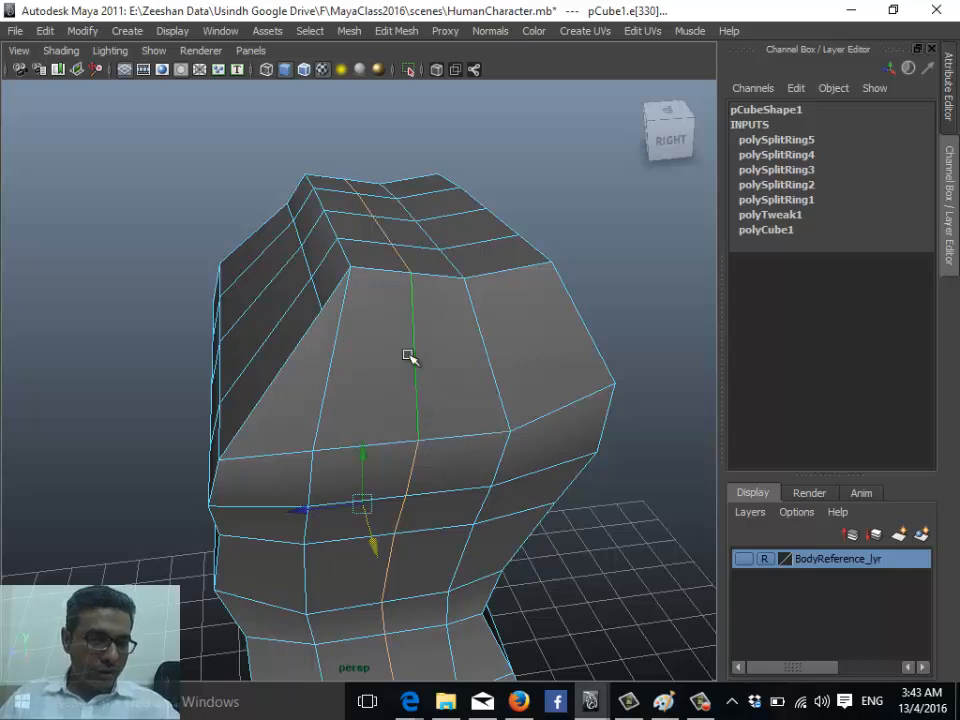
double_click(479, 325, "shift")
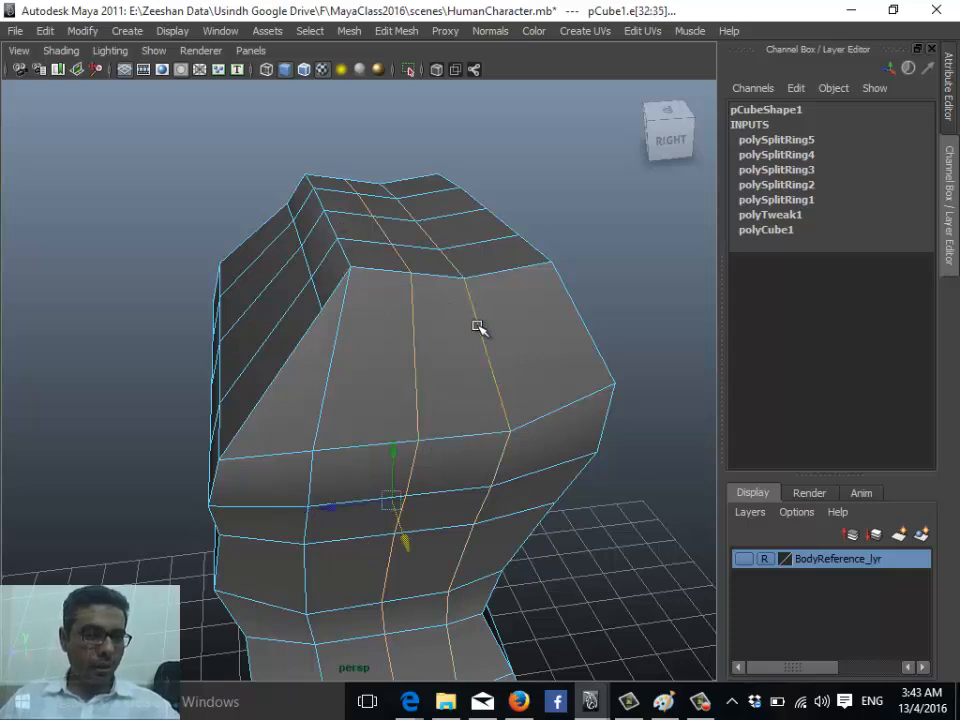
double_click(332, 354, "shift")
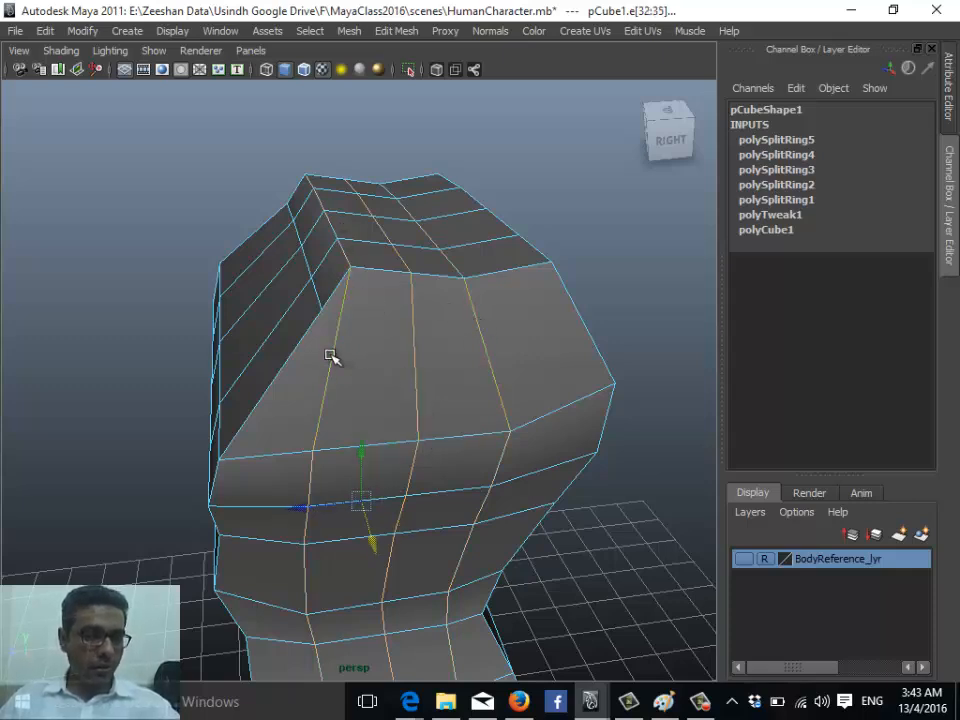
middle_click_drag(388, 459, 409, 423, "alt")
left_click_drag(409, 423, 377, 392, "alt")
- In the top view, scale the three side loops outward along X to round the torso's sides
key("space")
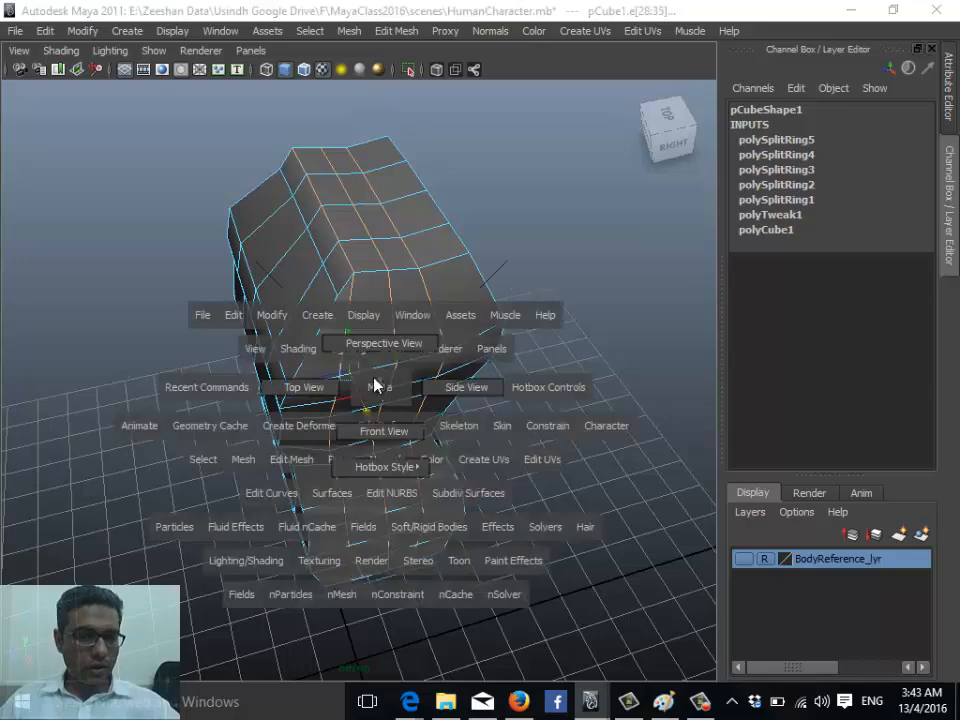
left_click(318, 389)
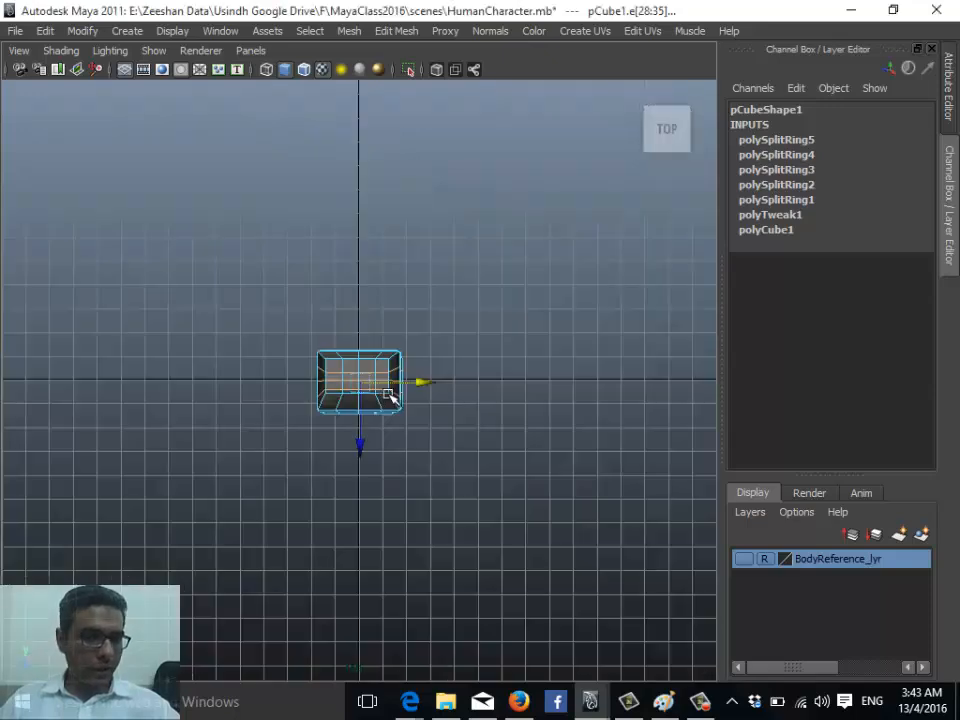
scroll(270, 415, "up", 6)
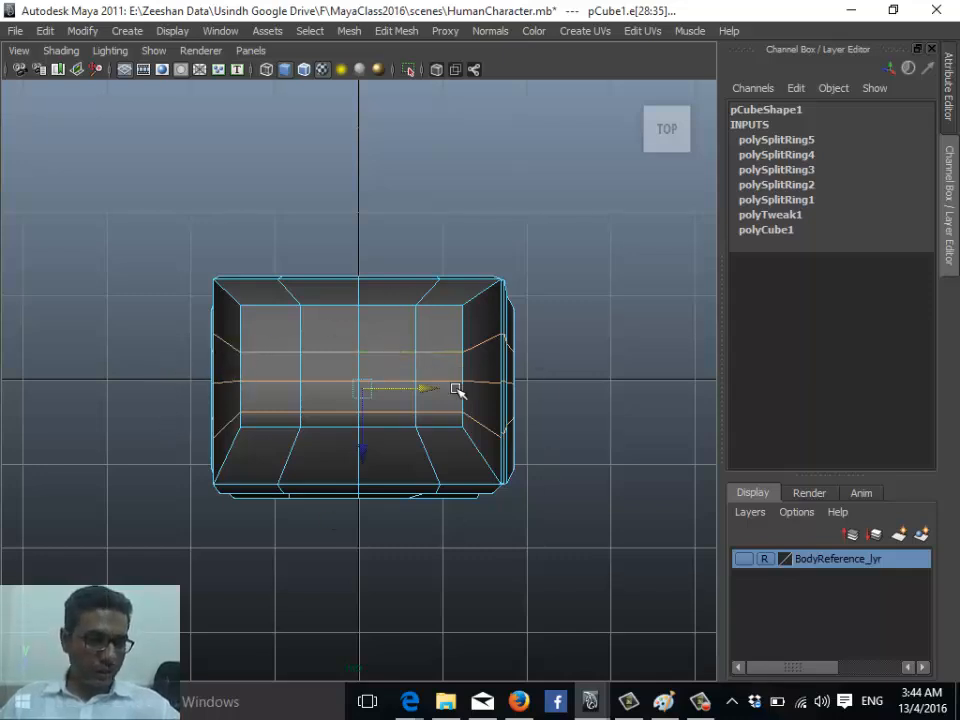
key("r")
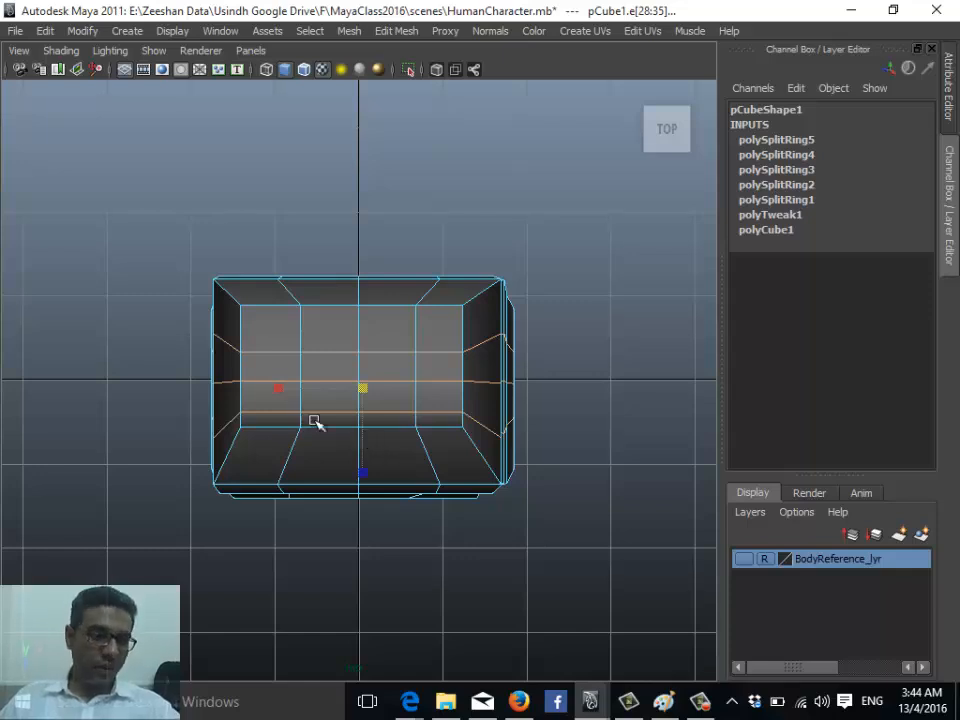
left_click(358, 385)
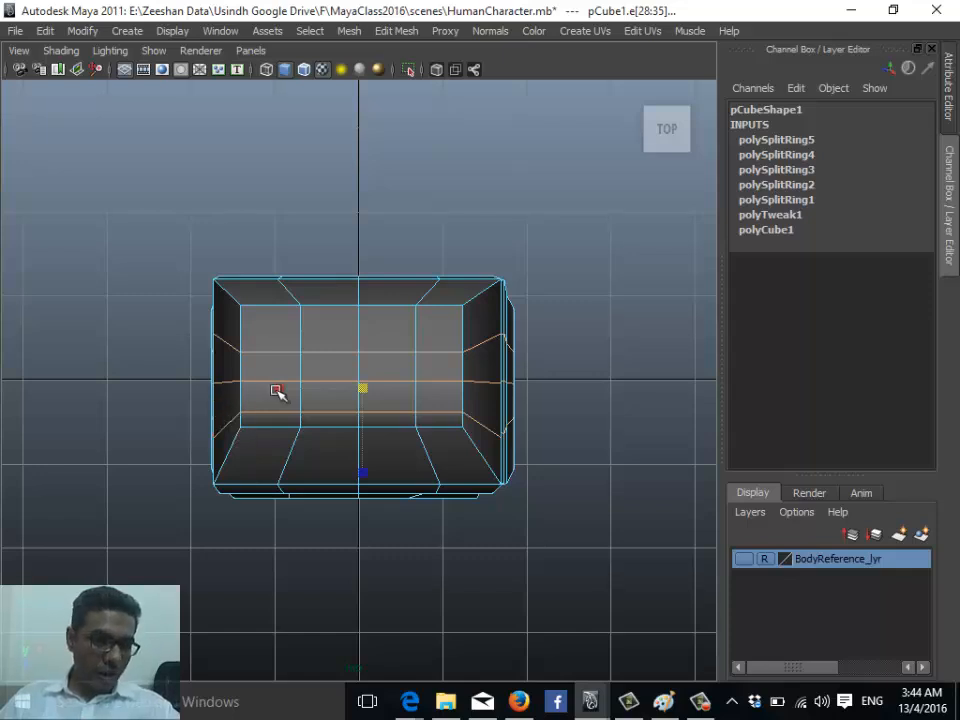
middle_click_drag(276, 392, 256, 391)
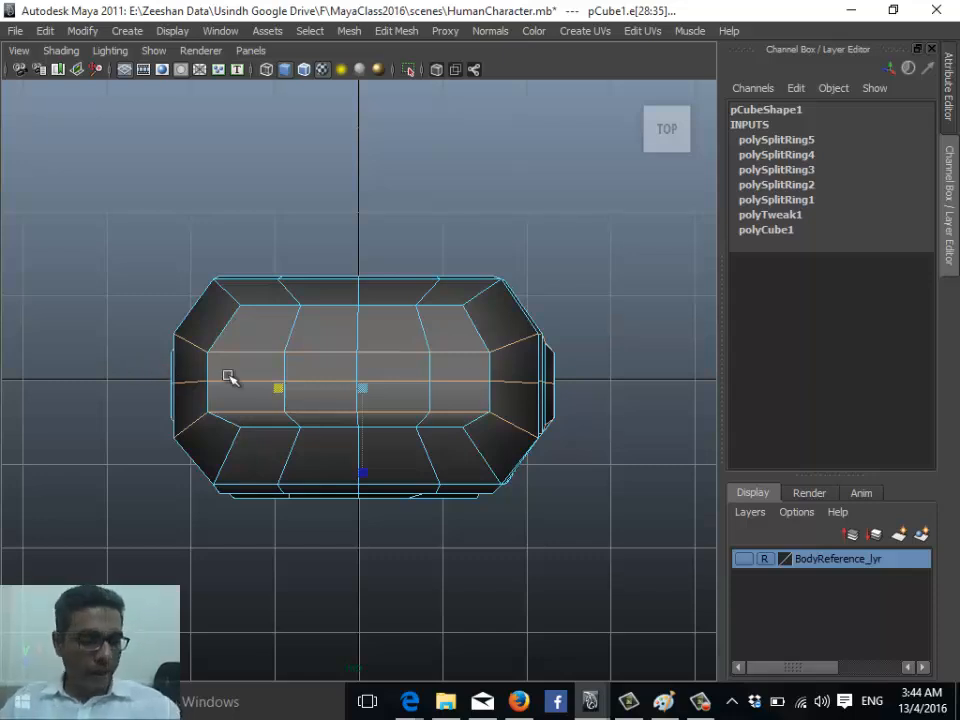
middle_click_drag(229, 379, 178, 302)
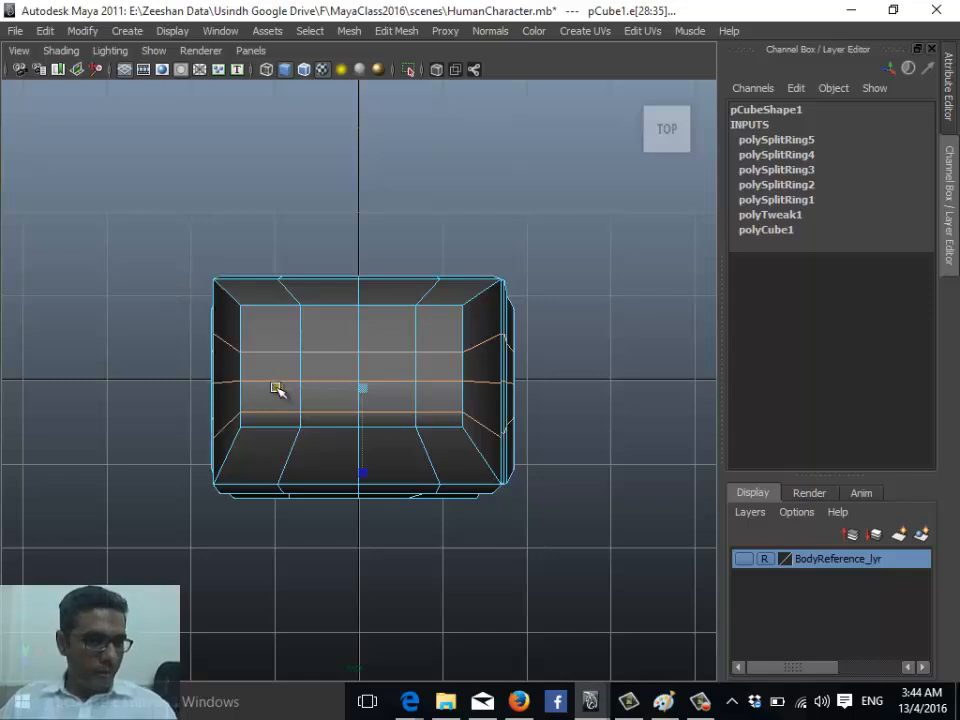
mouse_move(279, 390)
left_mouse_down()
mouse_move(216, 392)
mouse_move(285, 399)
mouse_move(266, 392)
mouse_move(276, 394)
left_mouse_up()
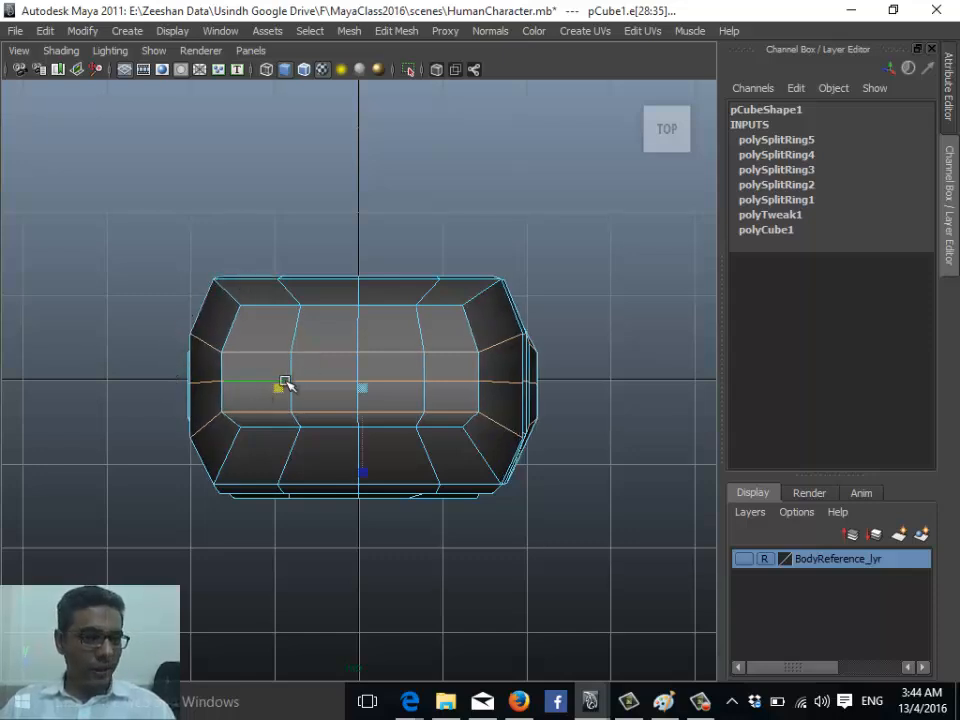
left_click_drag(280, 387, 263, 393)
- Select only the middle of the three side loops and scale it slightly farther outward along X
left_click(207, 383)
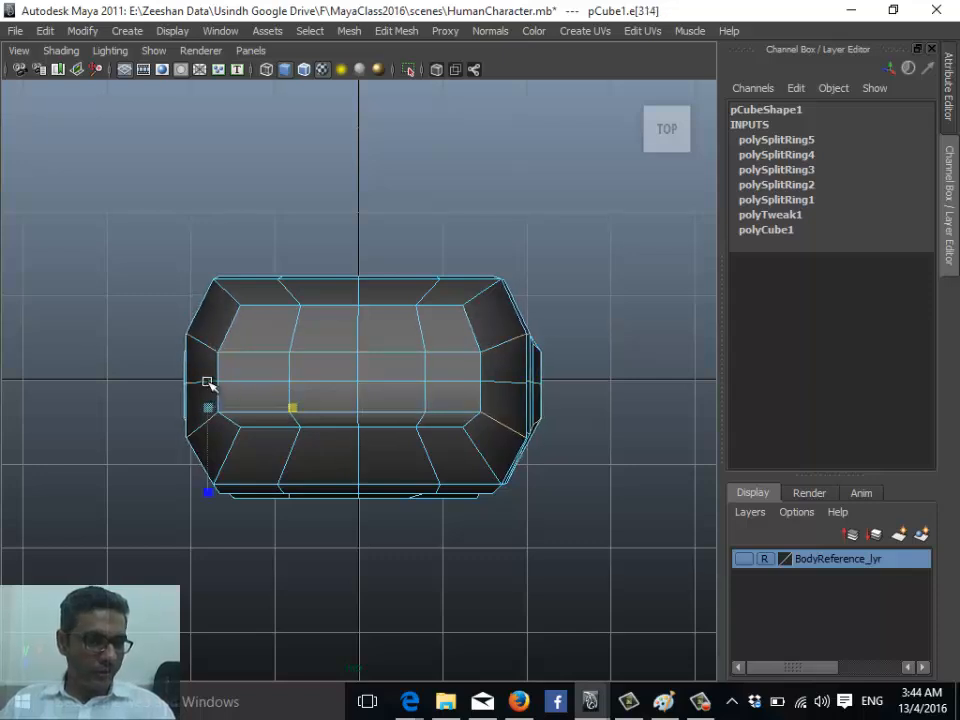
left_click(231, 383)
left_click(341, 385)
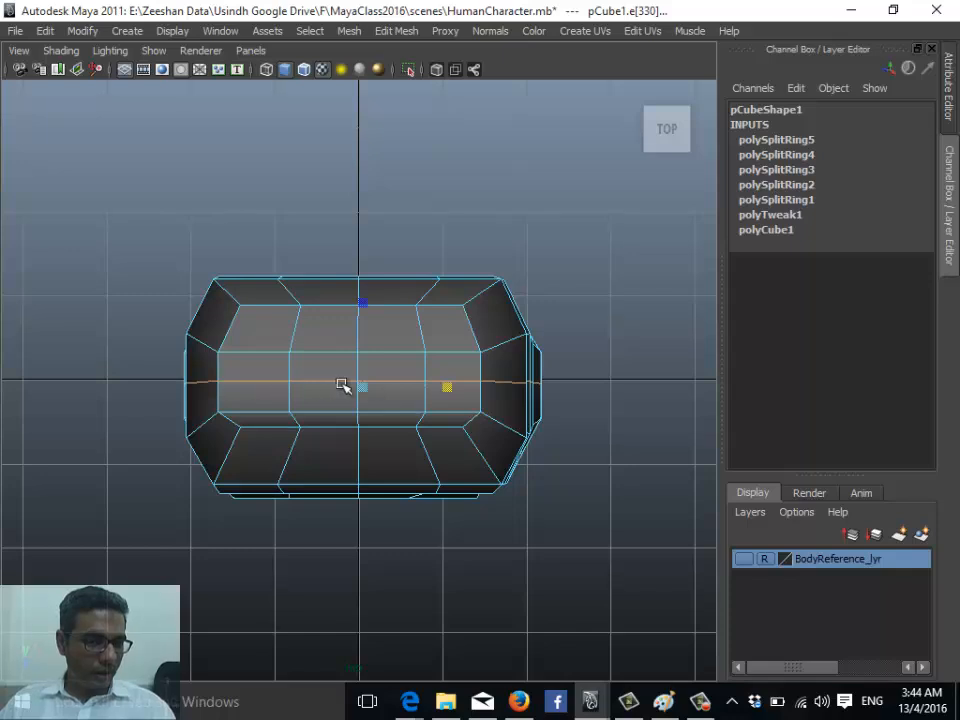
left_click_drag(449, 389, 451, 390)
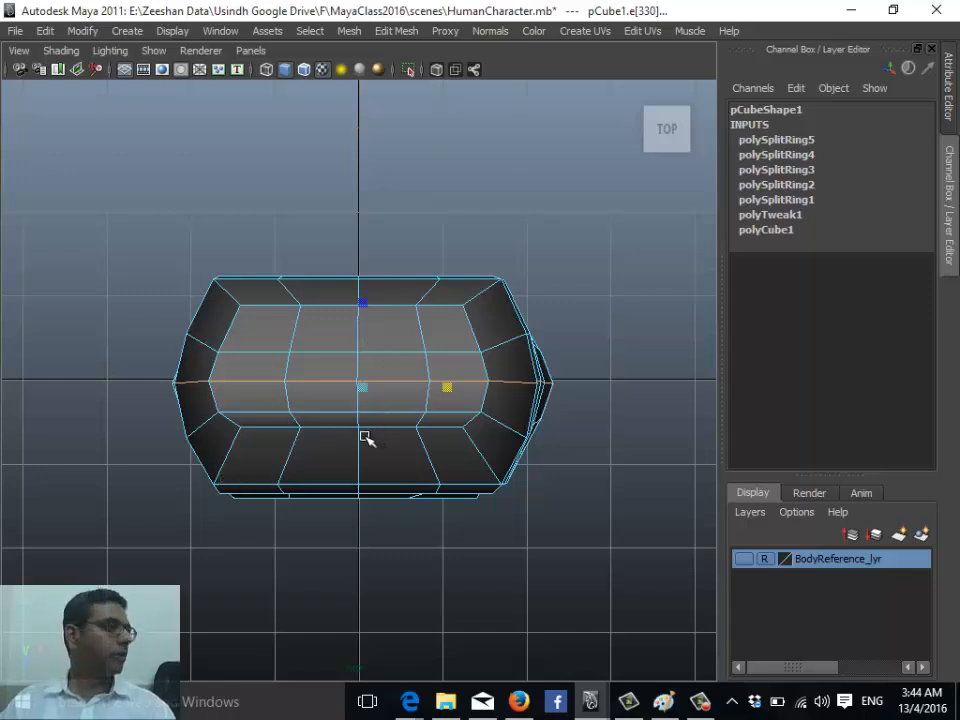
- Select the three inner edge loops running over the torso's front and back, checking the selection in the perspective view
left_click(293, 327)
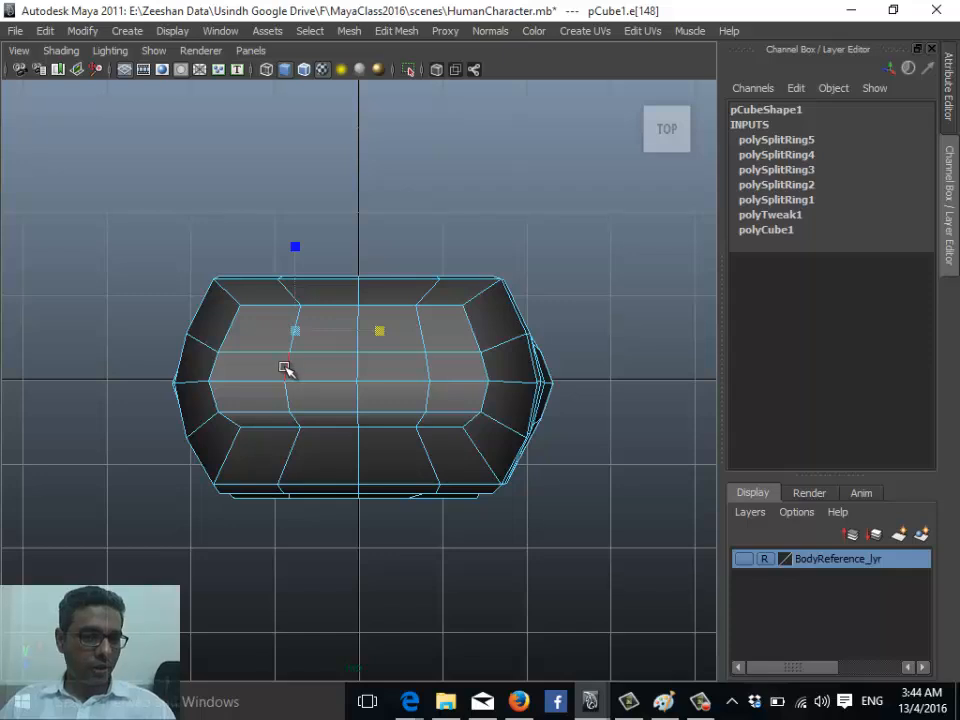
left_click(286, 365)
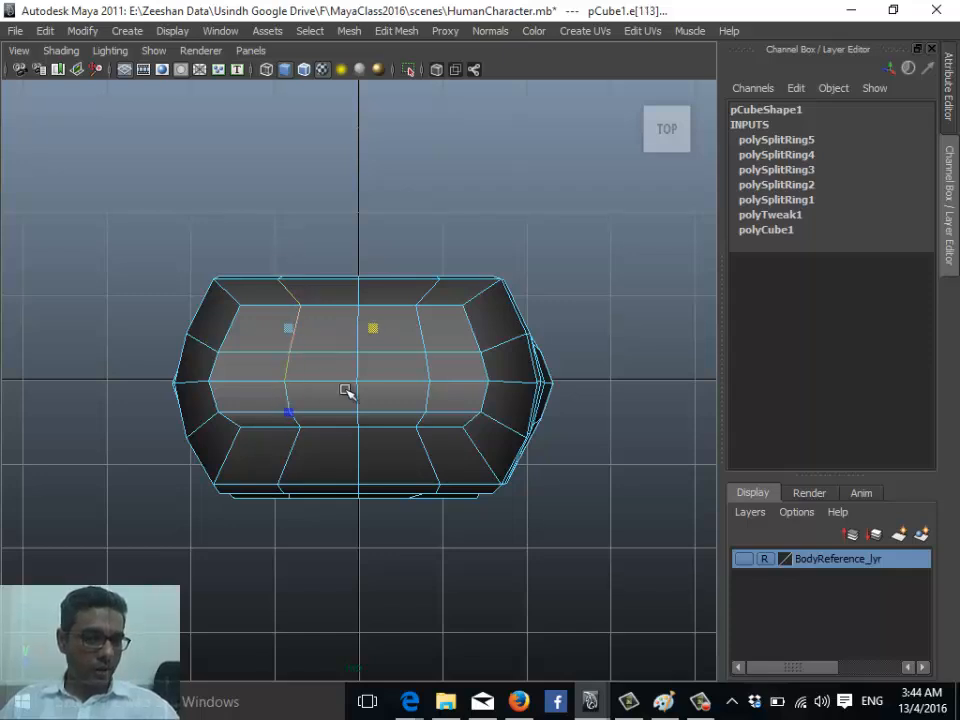
double_click(420, 333, "shift")
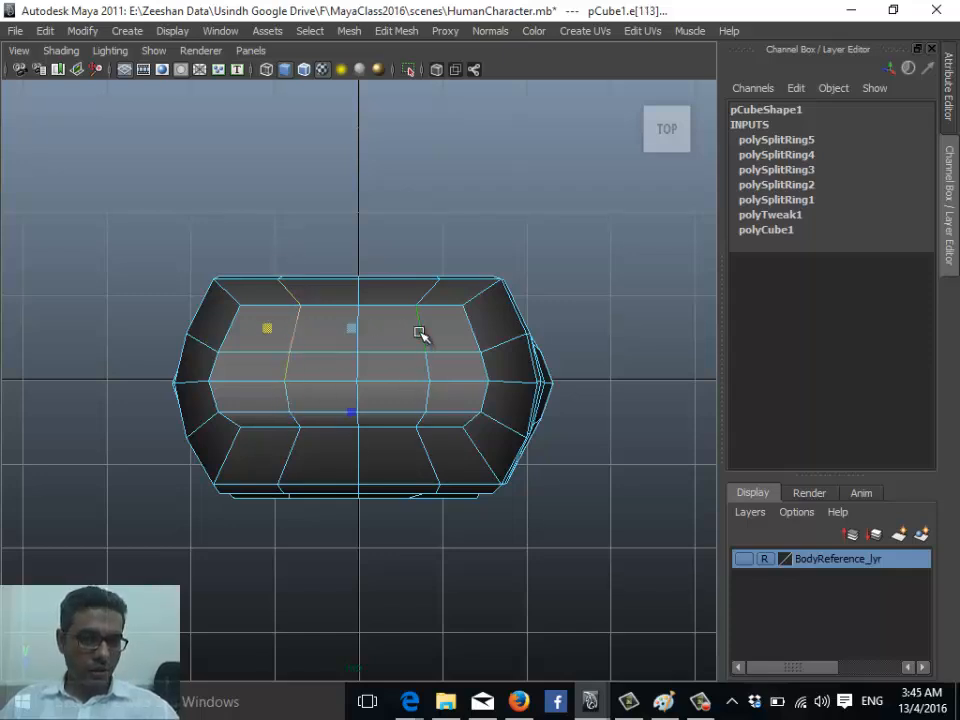
left_click(357, 330, "shift")
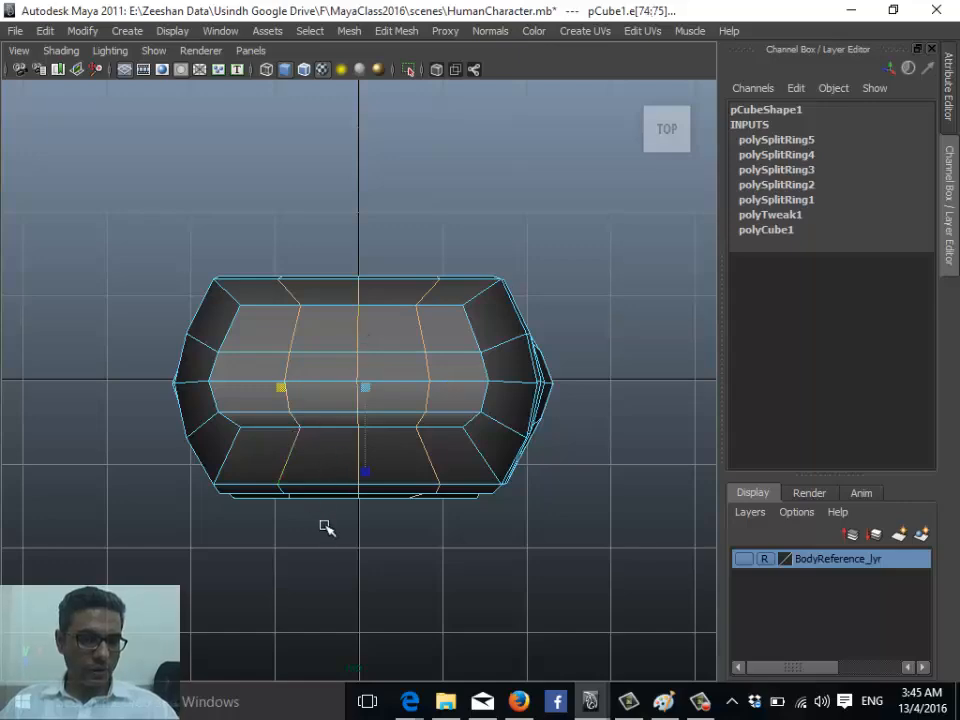
key("space")
left_click_drag(329, 476, 334, 420)
left_click_drag(343, 513, 383, 374, "alt")
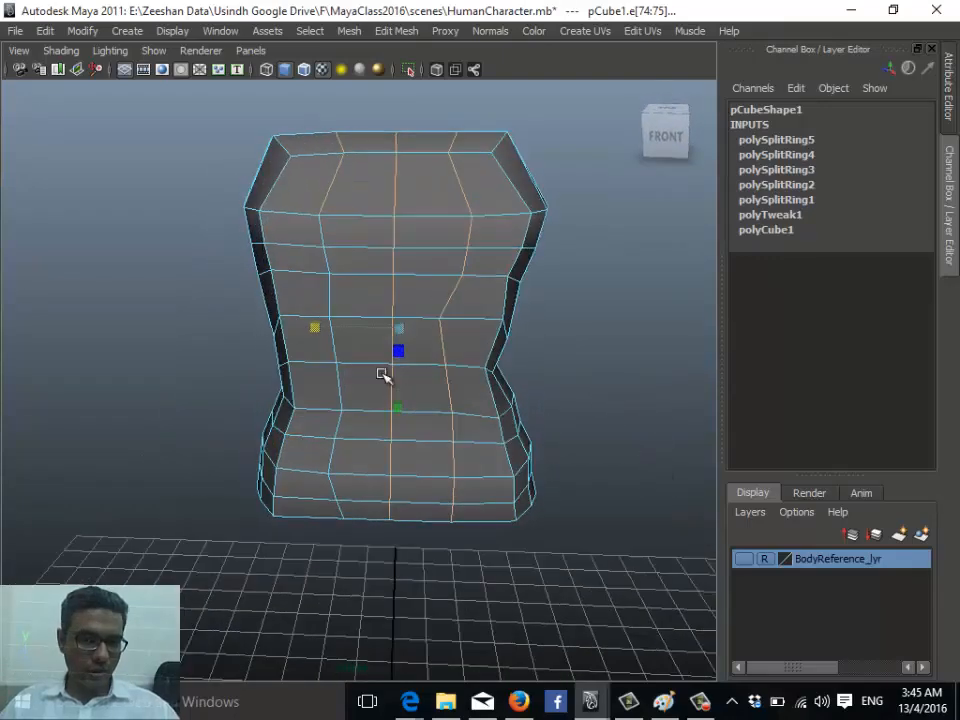
double_click(322, 232, "shift")
left_click_drag(371, 505, 231, 389, "alt")
- In the top view, restore the three-loop selection and scale it along Z to round the chest and back
key("space")
left_click(305, 391)
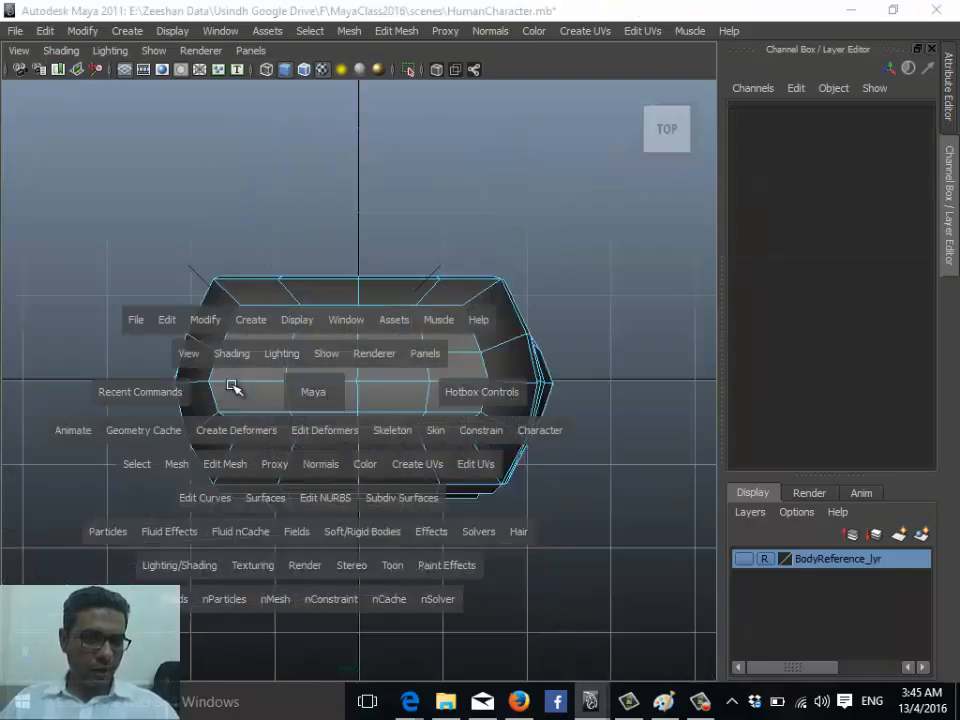
key("ctrl+z")
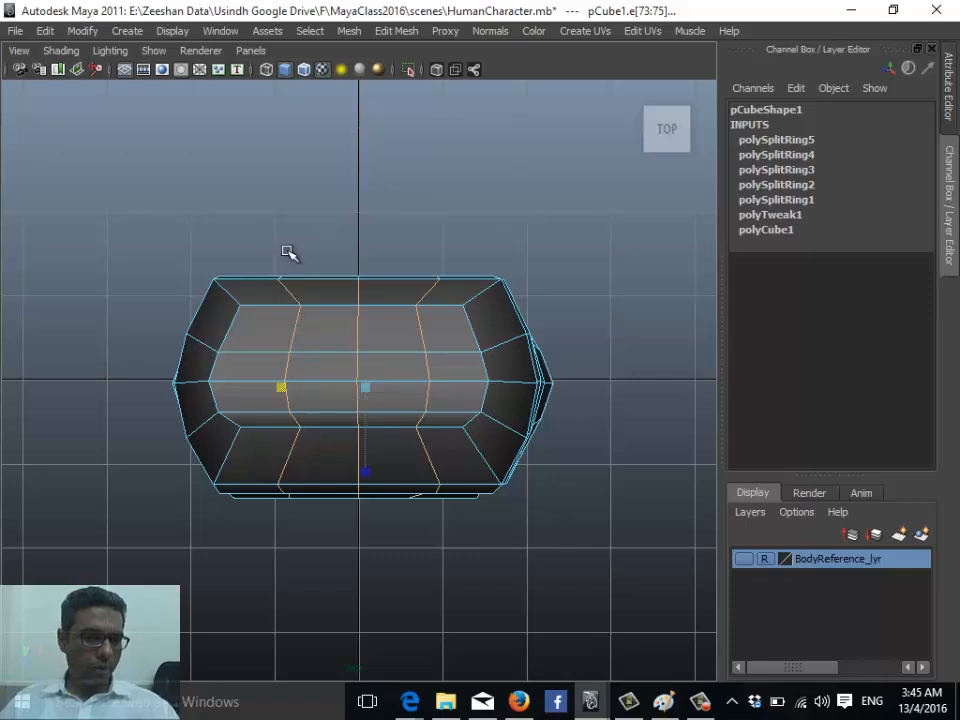
left_click_drag(367, 471, 367, 485)
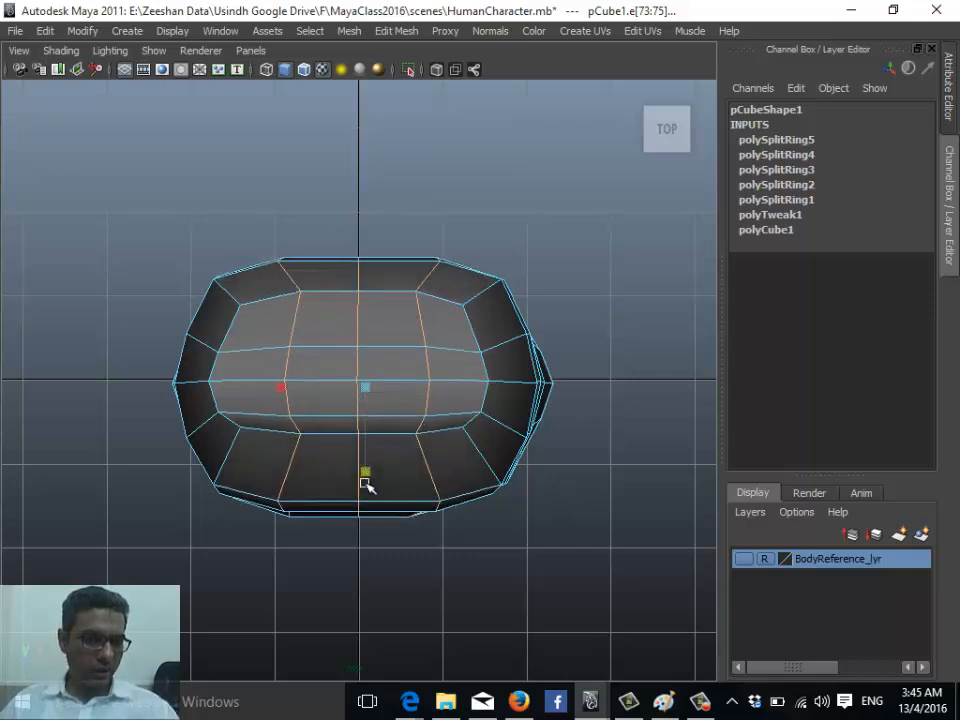
- In the top view, select only the middle loop running over the chest and back and scale it farther outward along Z
left_click(360, 285)
double_click(357, 314)
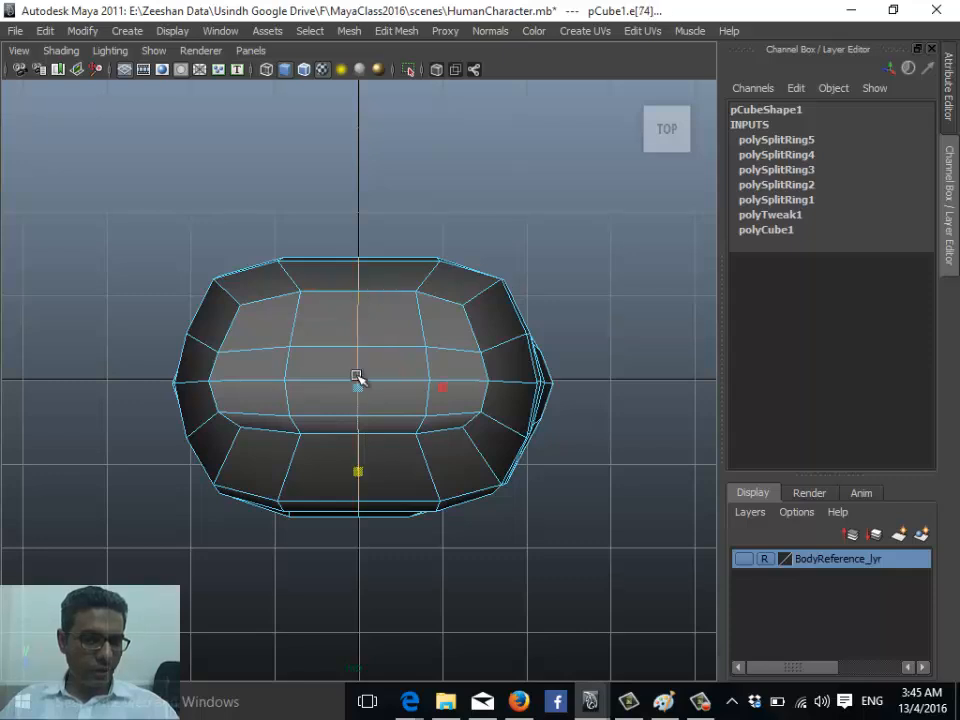
left_click_drag(359, 469, 360, 474)
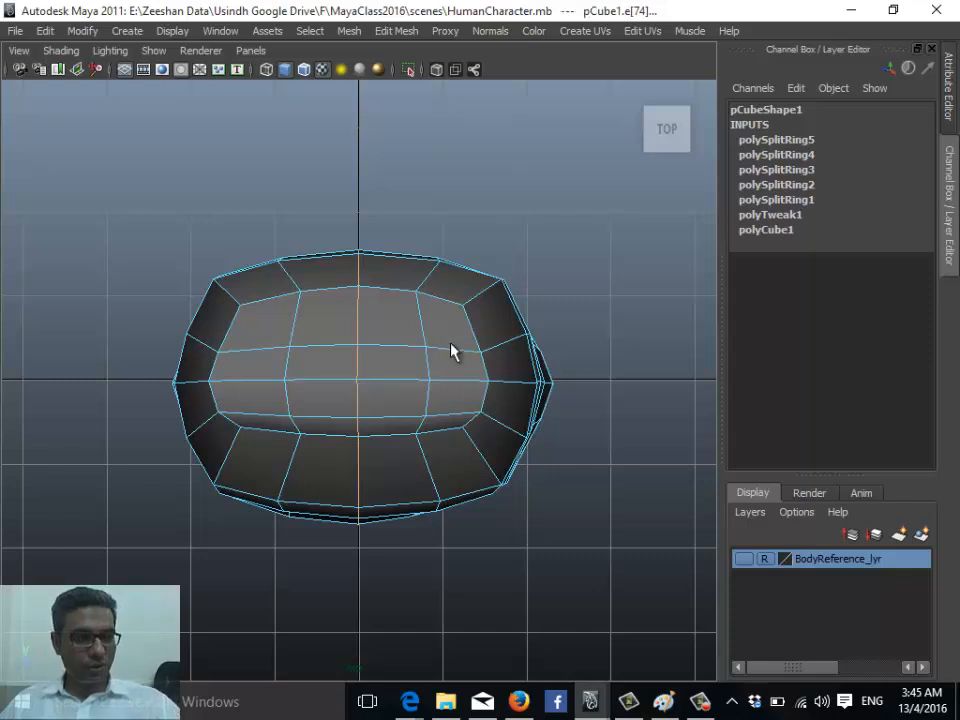
- Undo the loop scaling along Z and X until the torso's cross-section is back to its unrounded box shape
key("ctrl+z")
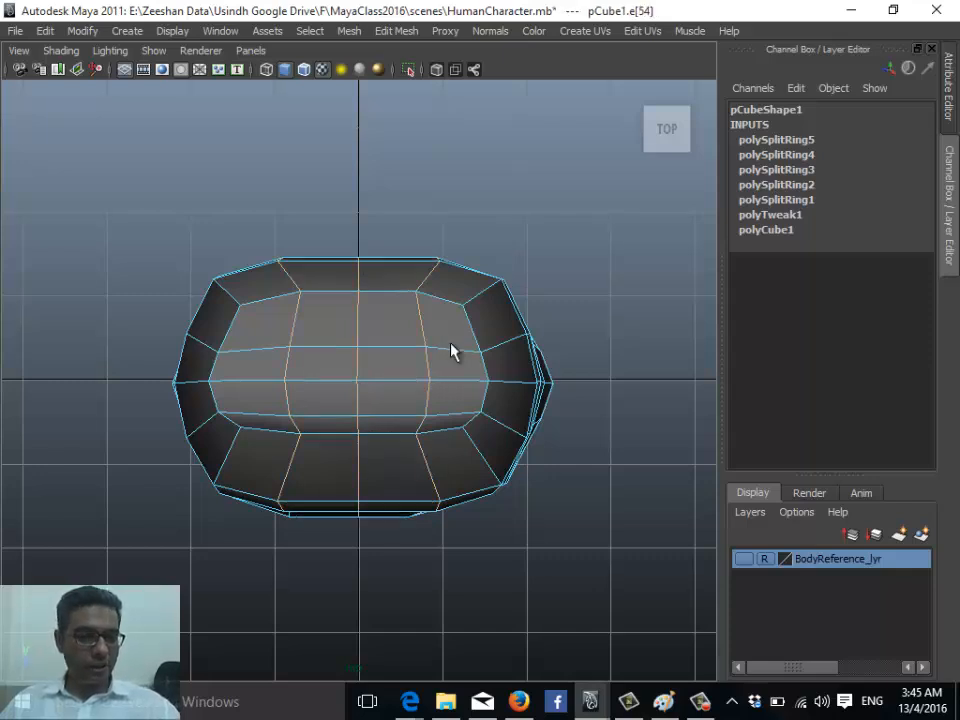
key("ctrl+z")
key("ctrl+z")
key("ctrl+z")
key("ctrl+z")
key("ctrl+z")
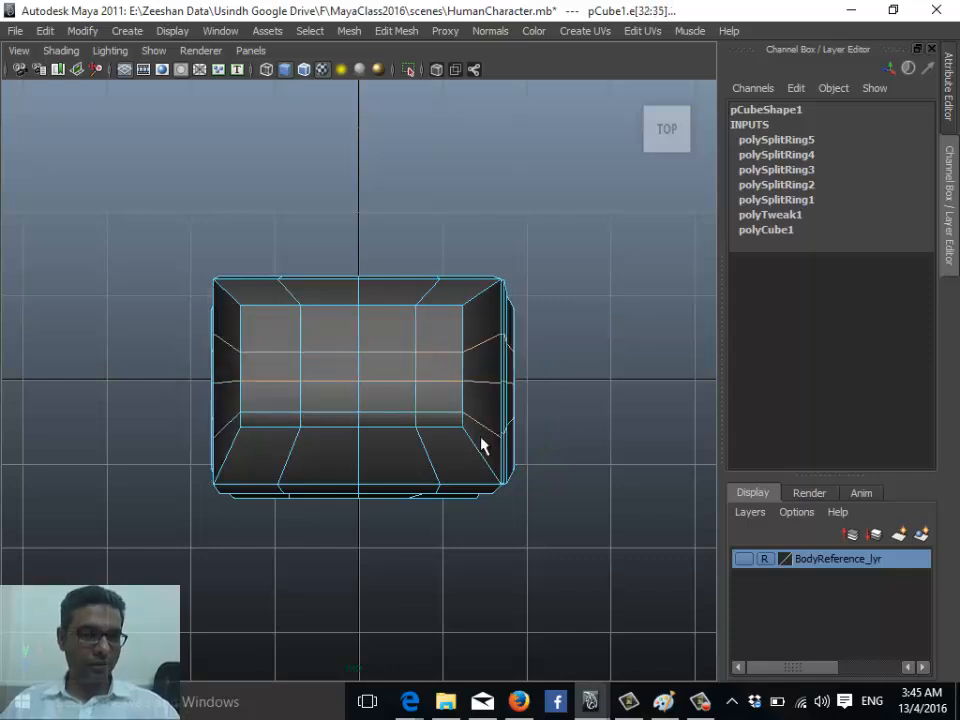
- Duplicate the whole torso mesh and move the copy backward along Z to about -2.855
right_click_drag(447, 361, 516, 338)
left_click(435, 471)
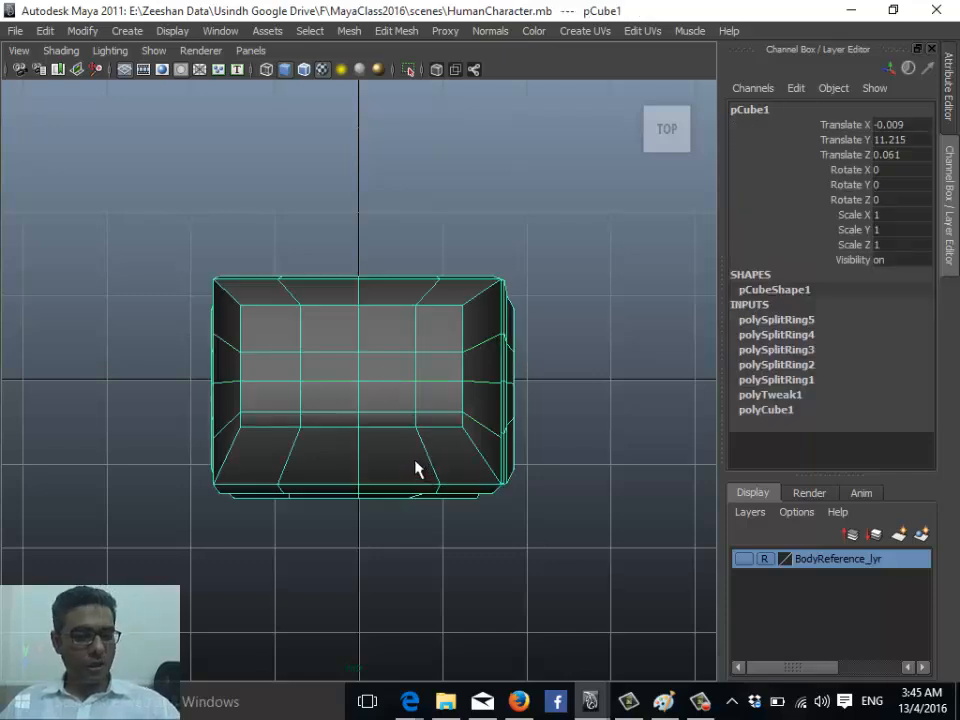
key("ctrl+d")
key("w")
left_click_drag(356, 456, 368, 206)
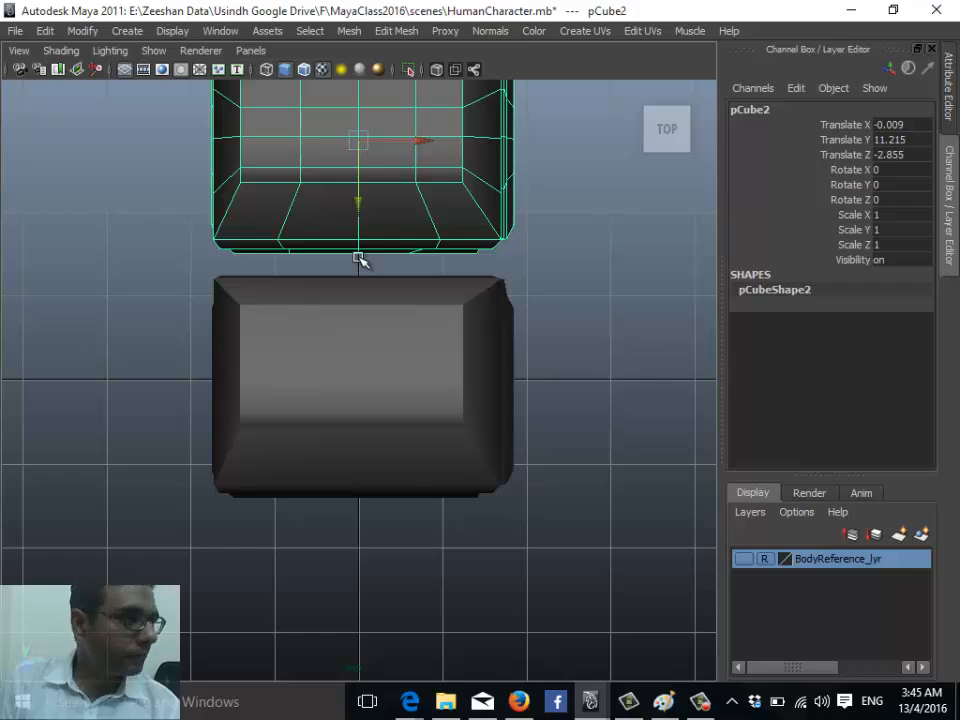
scroll(446, 346, "down", 2)
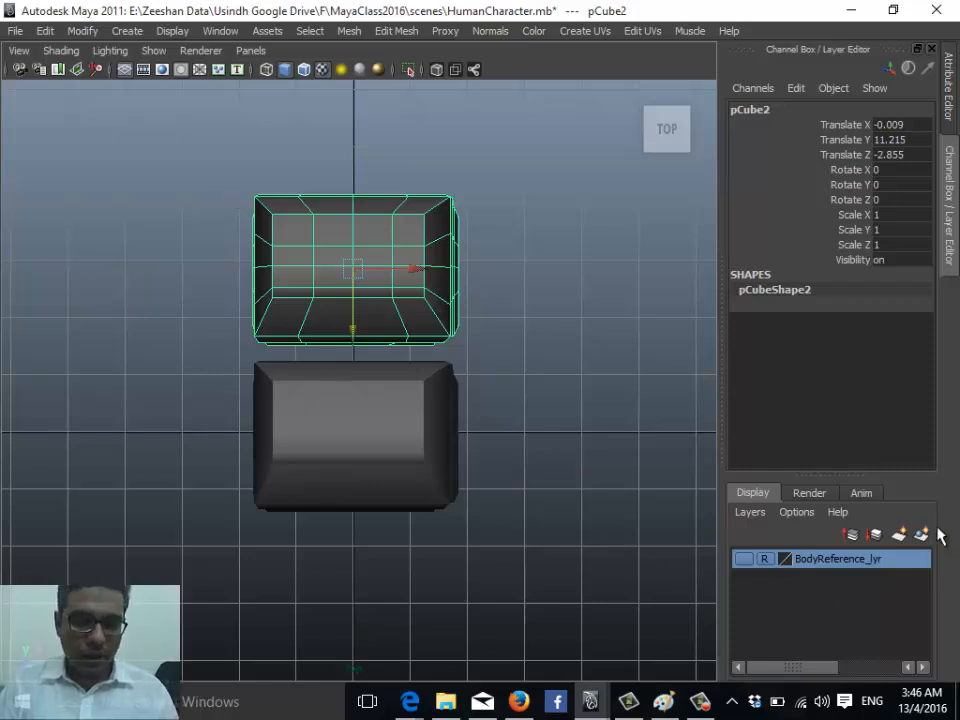
- Create a display layer named Body_1_lyr containing the duplicate torso, test its visibility and hide it
left_click(922, 534)
double_click(843, 558)
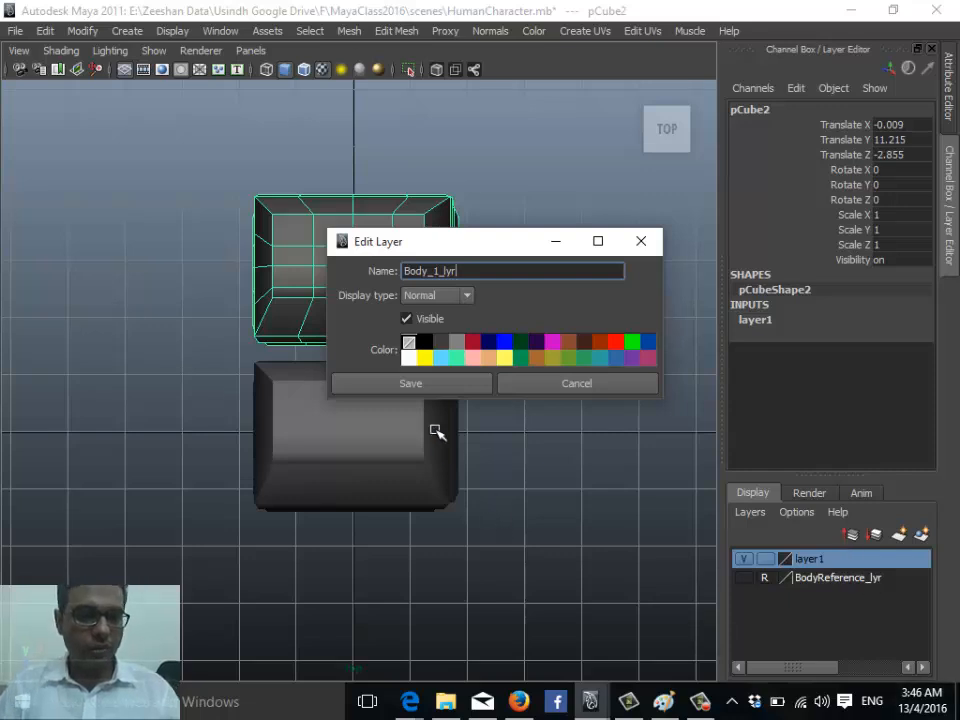
key("Return")
left_click(743, 559)
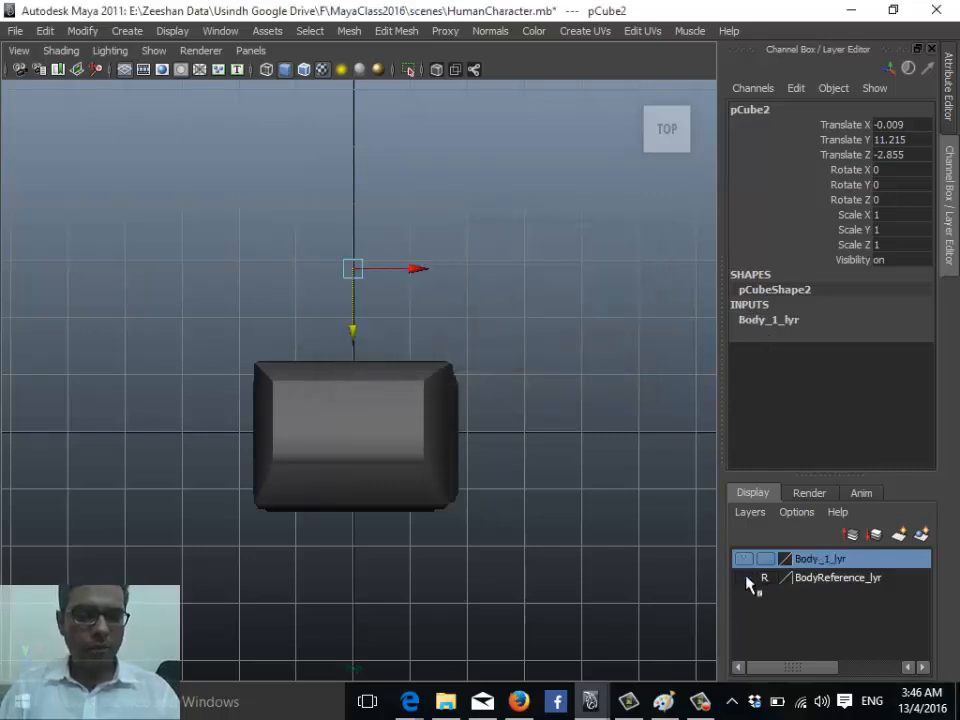
left_click(743, 559)
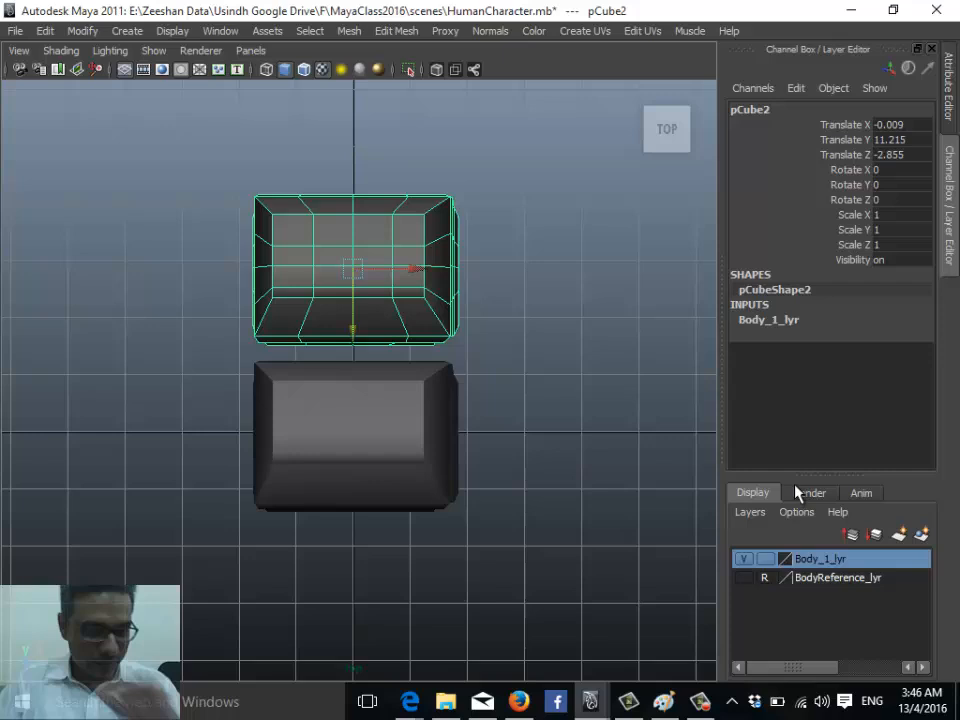
left_click(744, 558)
- In wireframe, move the original torso's negative-X side vertices outward along X, pulling the middle row slightly farther out
left_click(362, 453)
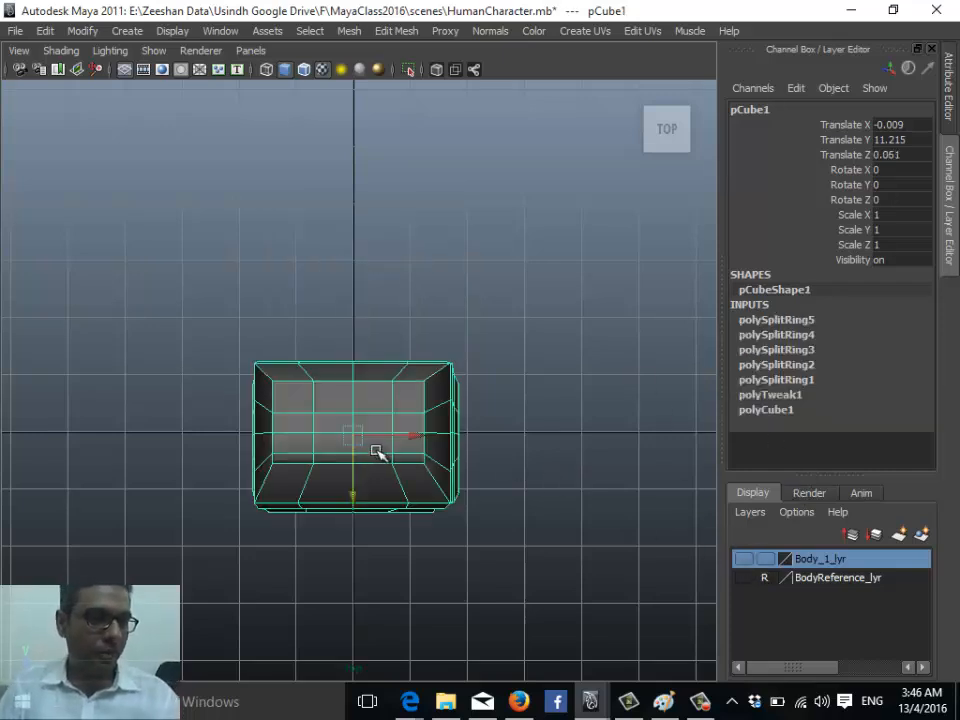
scroll(300, 464, "up", 2)
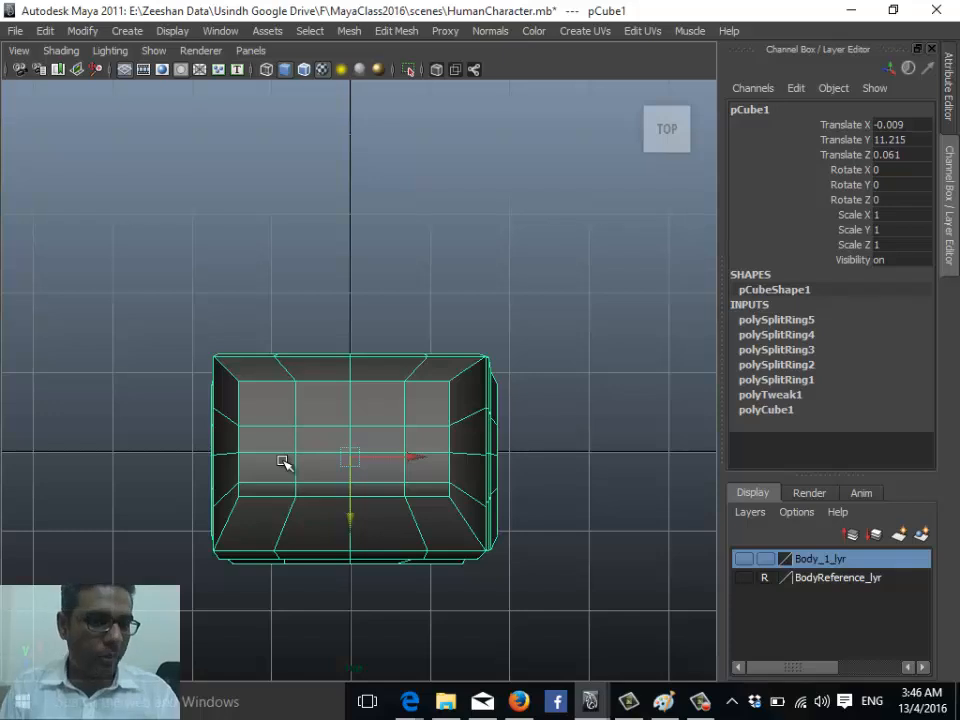
scroll(197, 484, "up", 2)
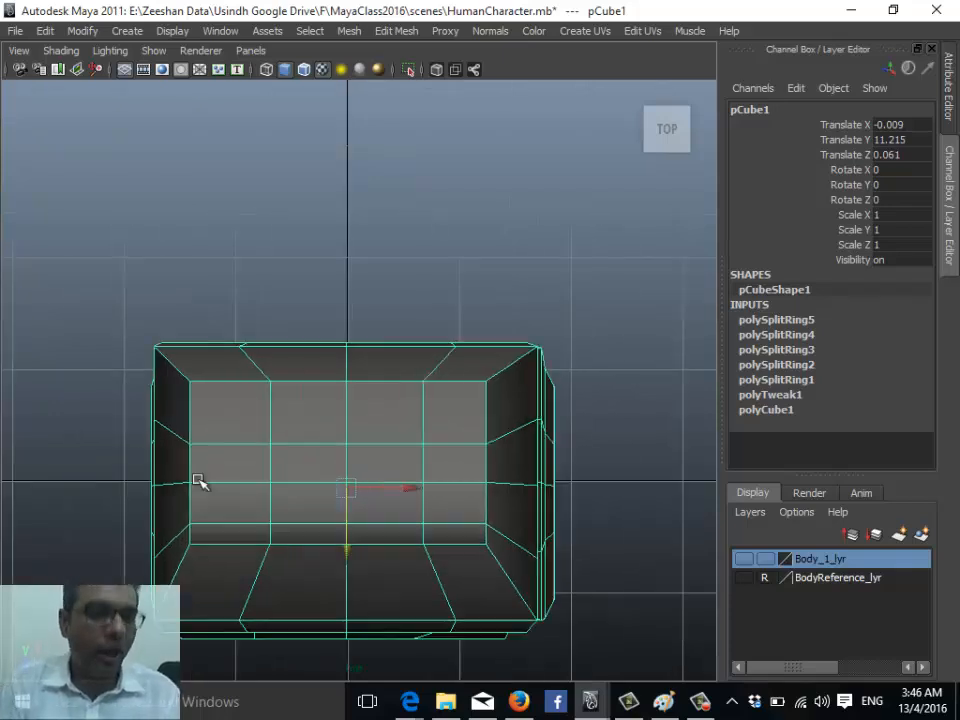
middle_click_drag(326, 459, 366, 465, "alt")
key("4")
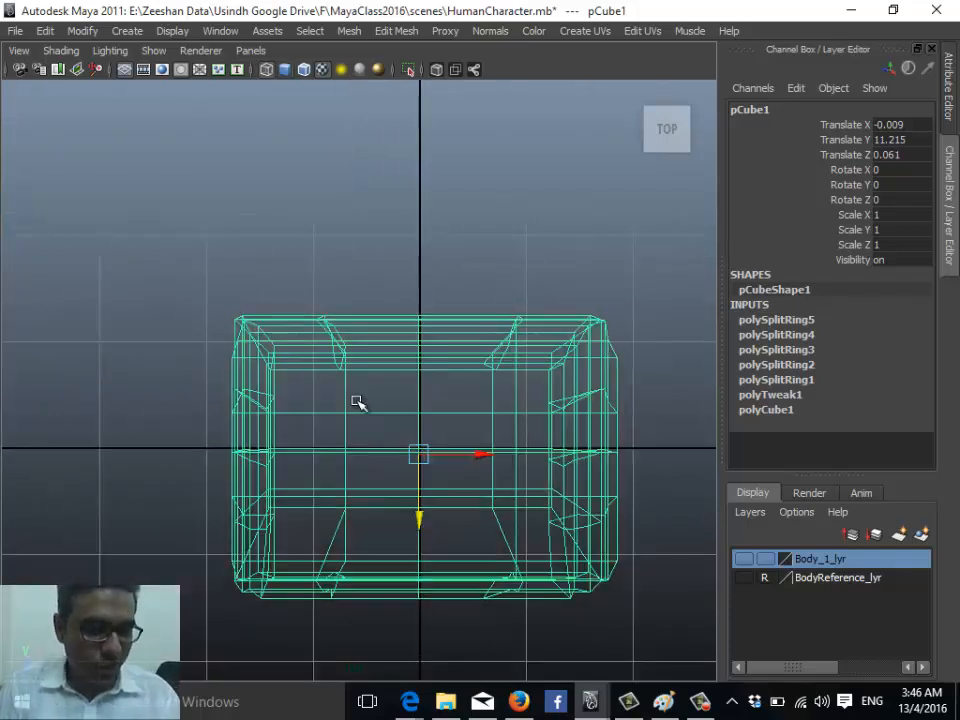
right_click_drag(357, 362, 298, 377)
left_click_drag(198, 378, 306, 531)
left_click_drag(306, 457, 272, 455)
left_click_drag(166, 443, 262, 457)
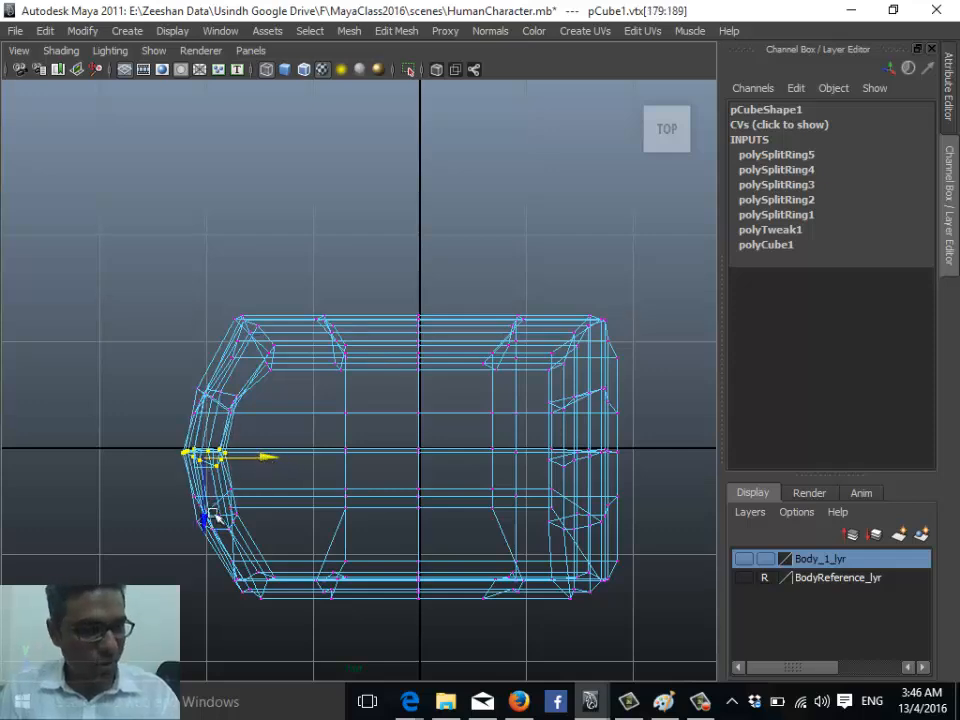
- Move the positive-X side vertices outward along X to match the opposite side, with the middle row slightly farther out
left_click_drag(521, 381, 658, 538)
left_click_drag(645, 456, 684, 464)
left_click_drag(561, 444, 688, 457)
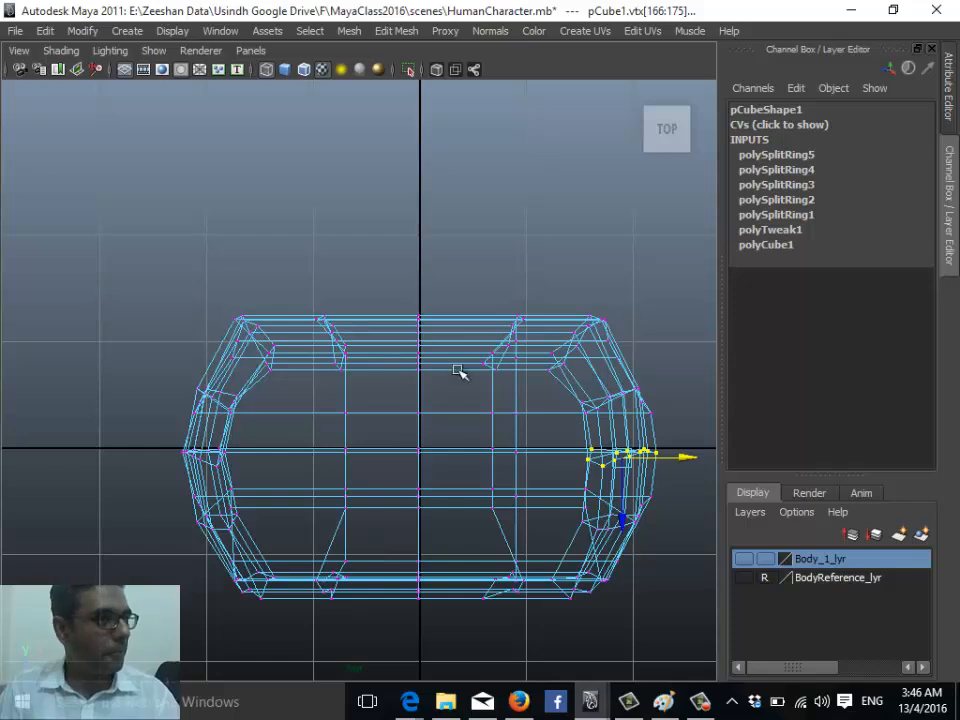
- Move the inner vertex columns on the torso's back outward along Z, pulling the centre column farther to round it
left_click_drag(302, 251, 522, 444)
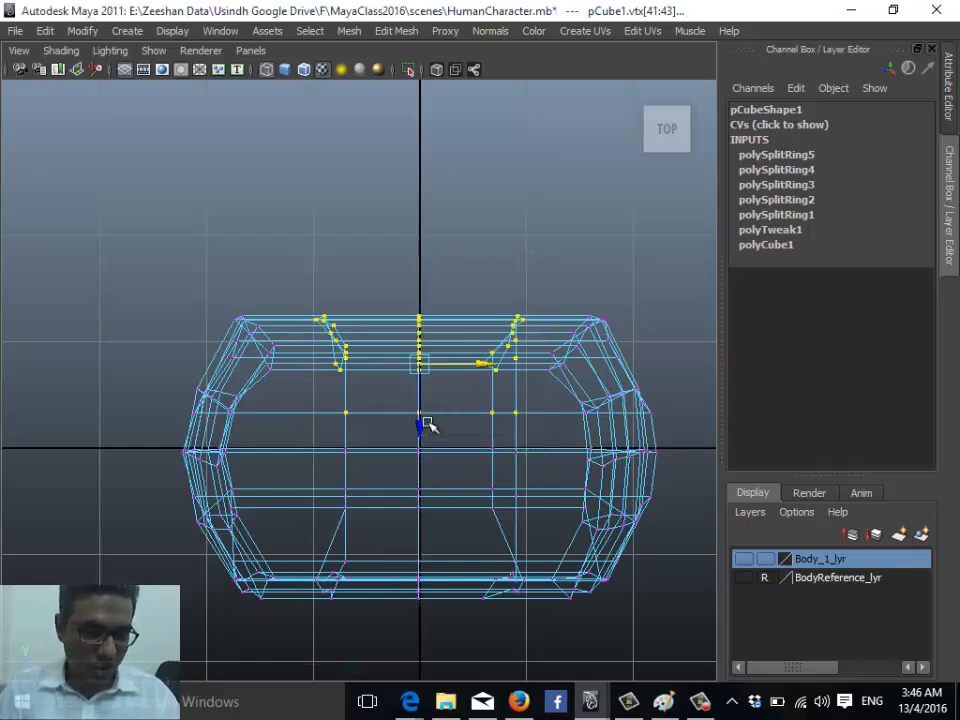
left_click_drag(424, 422, 421, 386)
left_click_drag(400, 243, 421, 383)
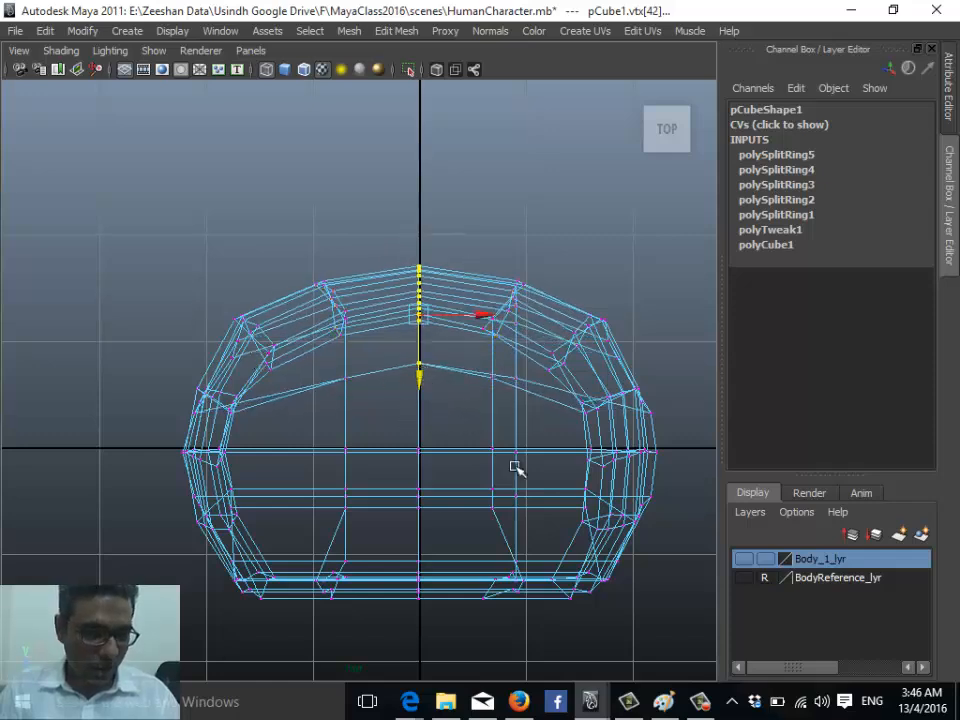
- Move the inner vertex columns on the torso's front outward along Z, with the centre column slightly farther out
left_click_drag(270, 485, 527, 660)
left_click_drag(407, 614, 422, 630)
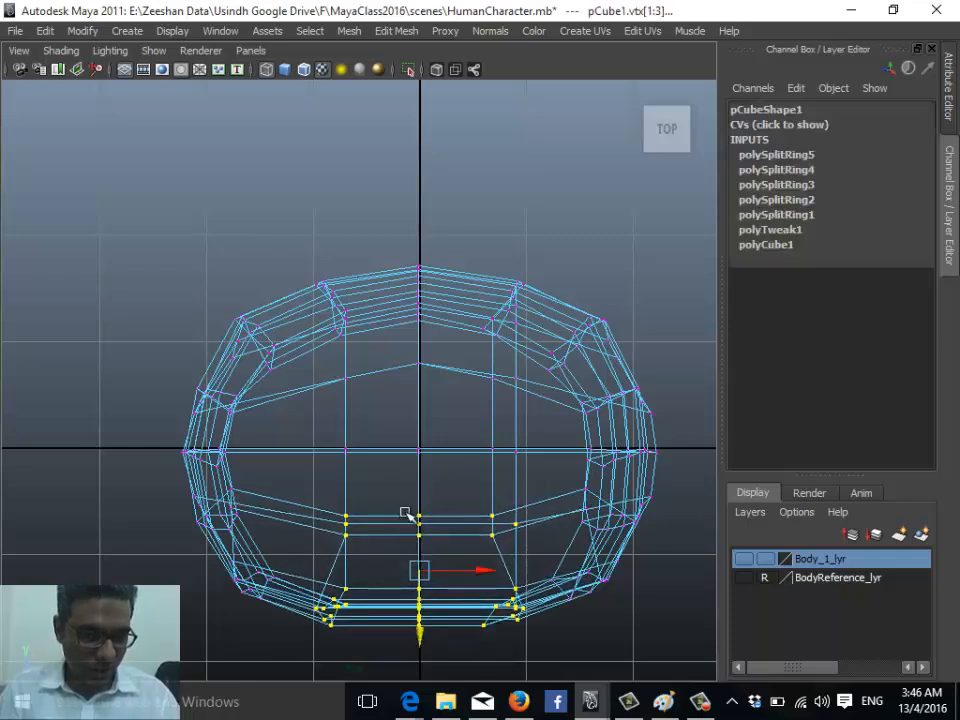
left_click_drag(401, 504, 419, 650)
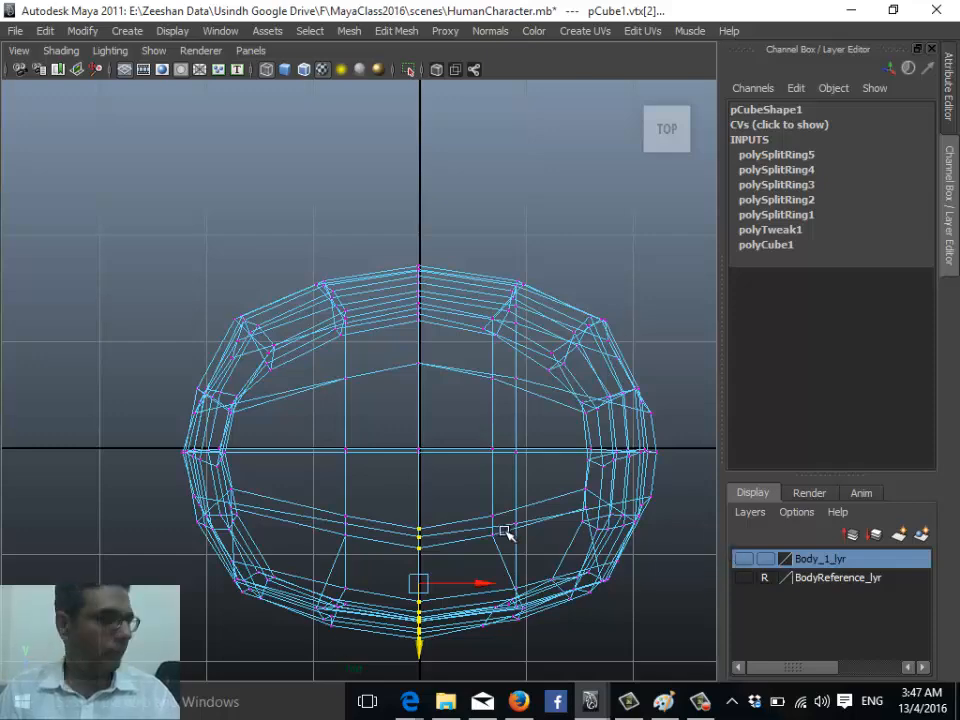
- Restore shaded display and show the Body_1_lyr layer to compare the rounded torso with the duplicate
key("5")
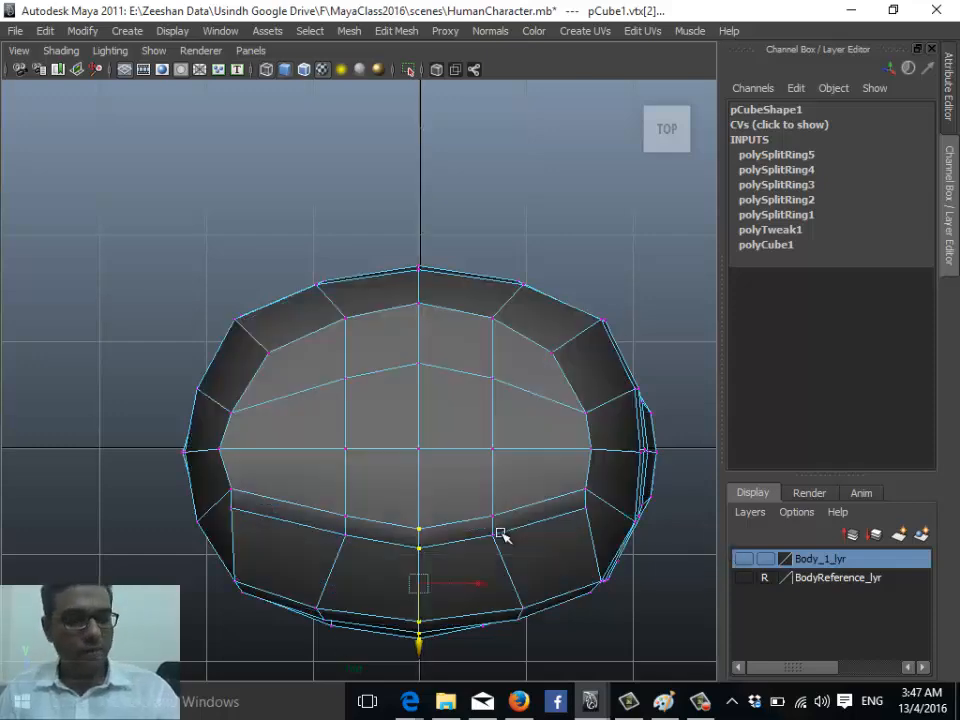
left_click(743, 558)
right_click_drag(519, 377, 650, 375, "alt")
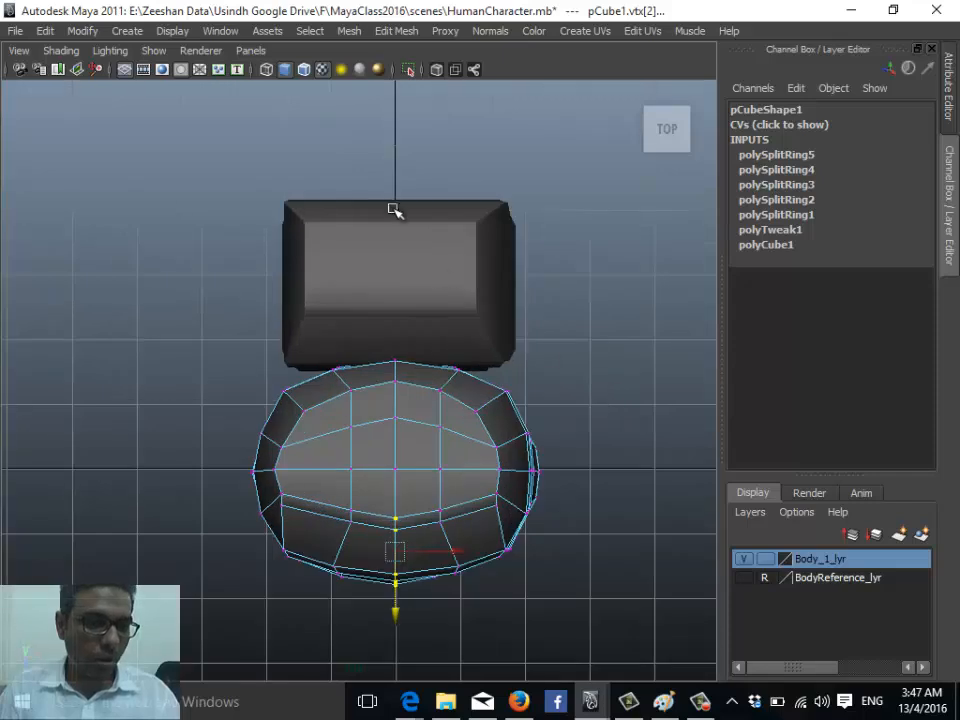
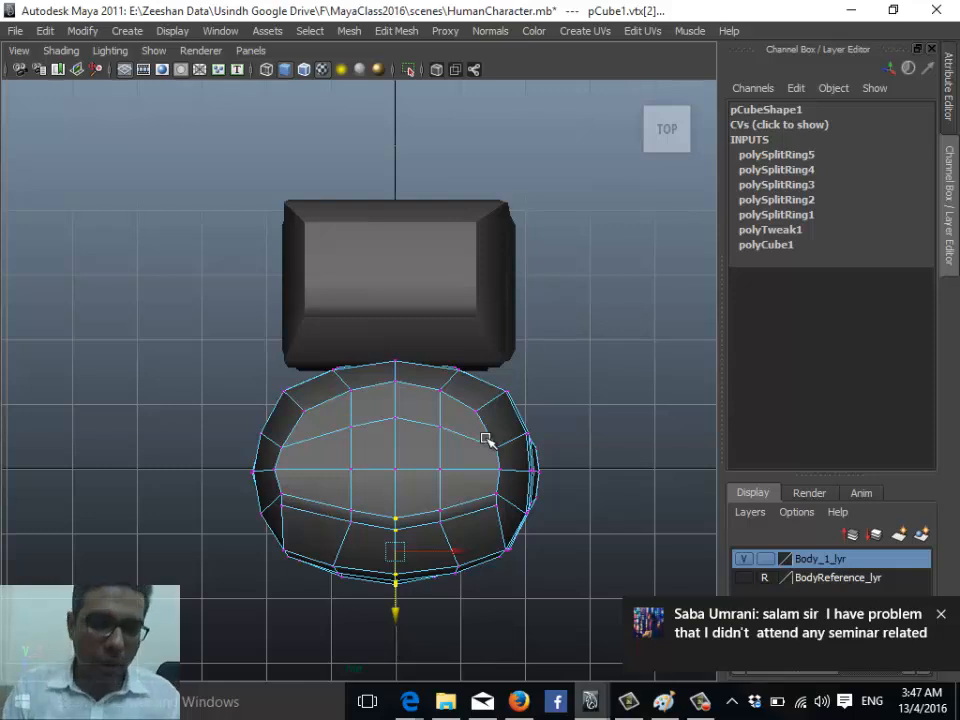
- Dismiss the chat notification and quit the Google Drive sync program running in the background
left_click(944, 616)
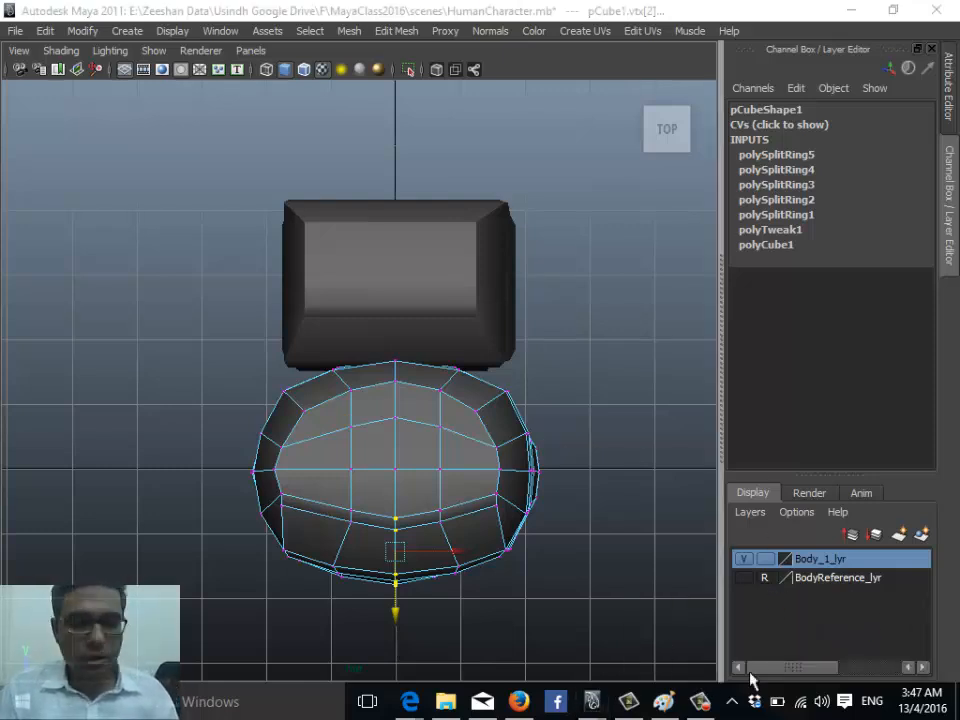
left_click(733, 700)
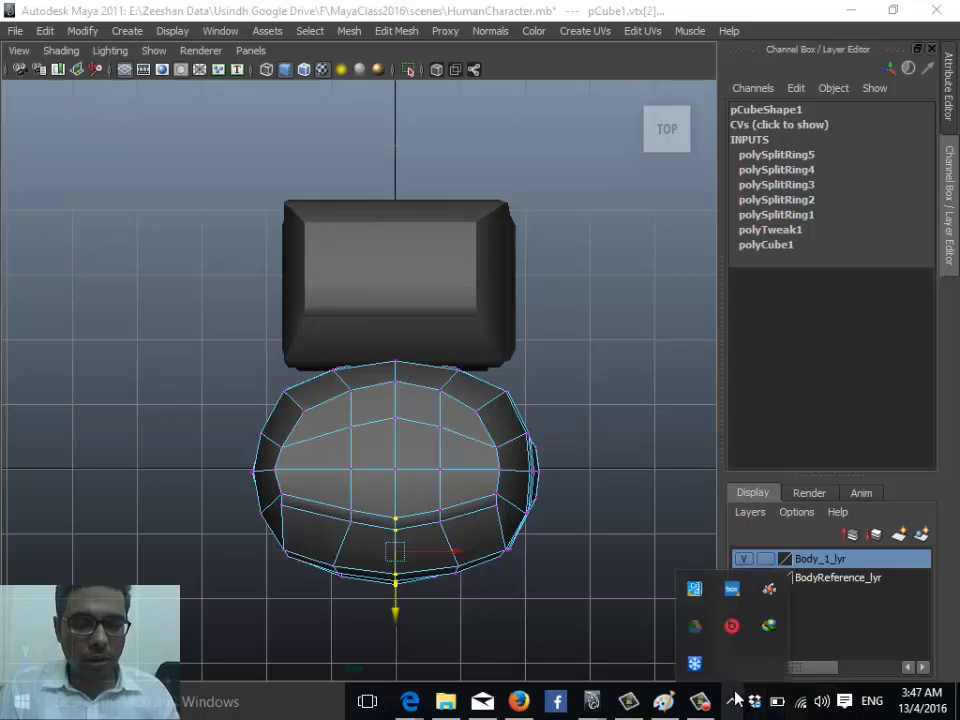
left_click(694, 627)
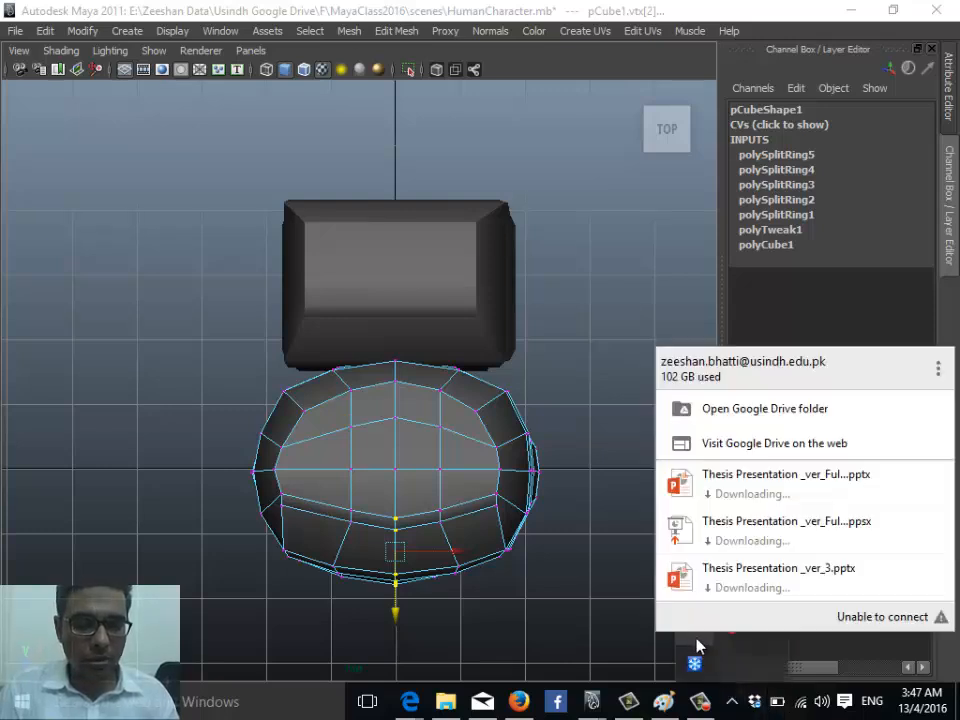
left_click(939, 370)
left_click(893, 507)
left_click(540, 497)
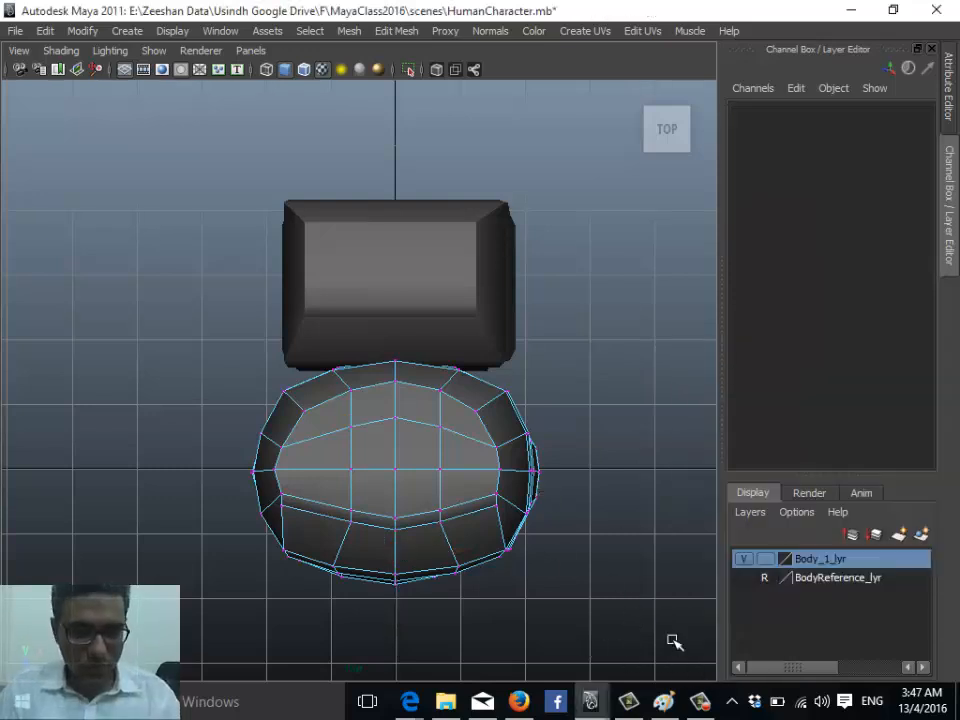
middle_click_drag(492, 501, 495, 519, "alt")
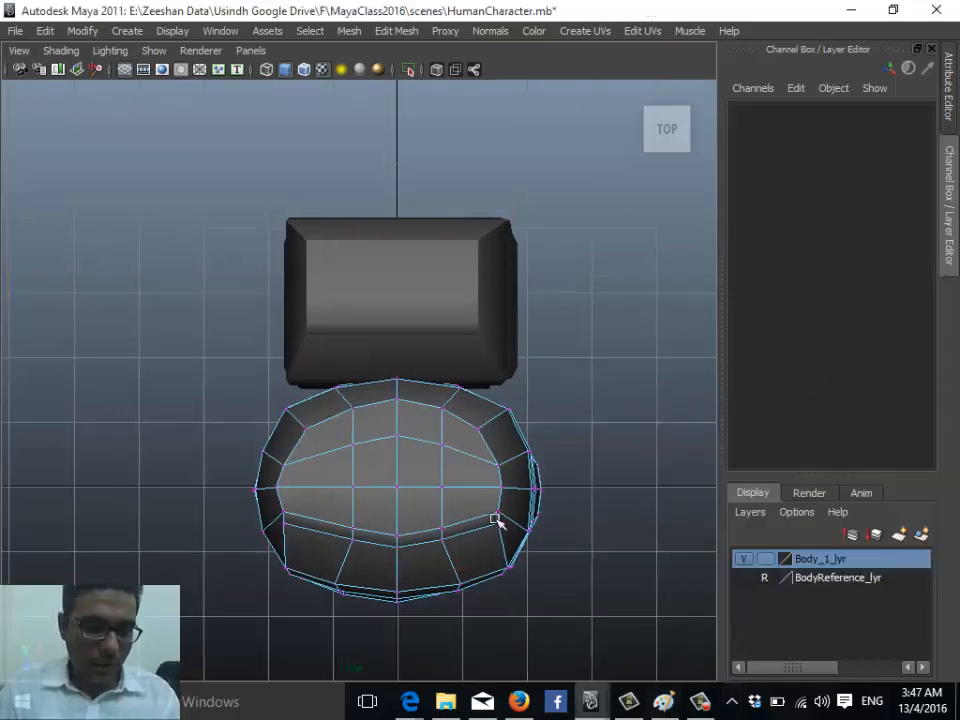
left_click(732, 701)
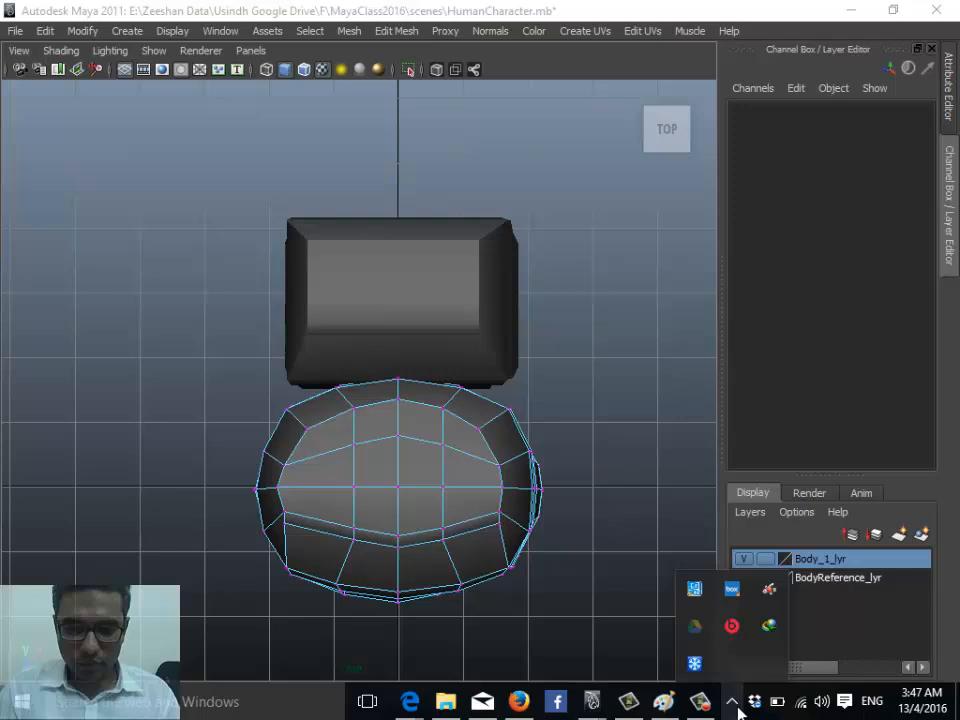
left_click(697, 637)
left_click(938, 367)
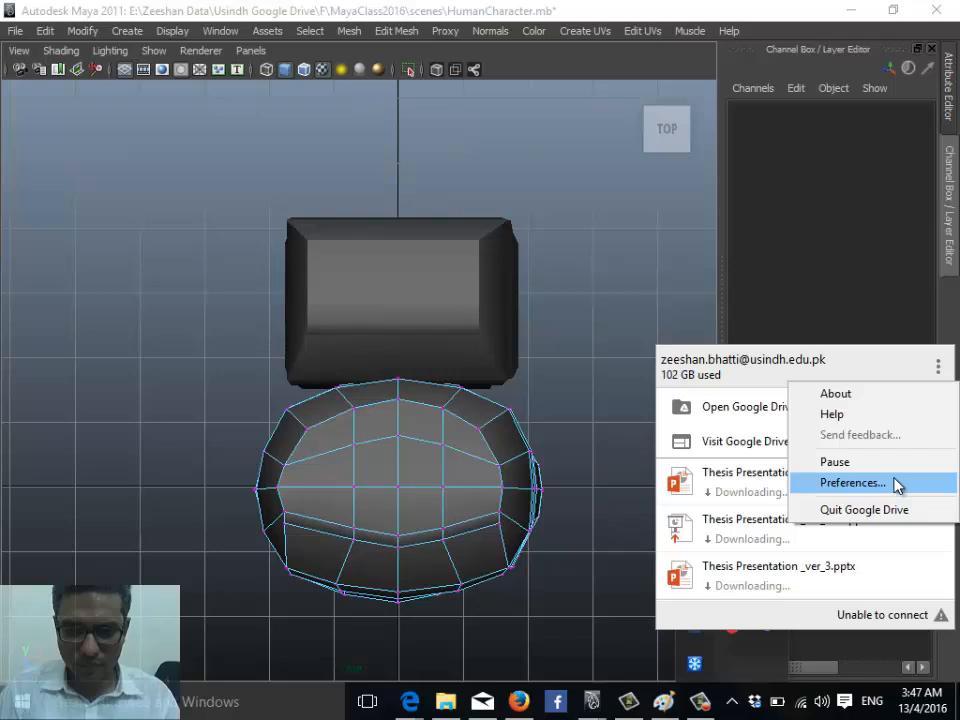
left_click(898, 510)
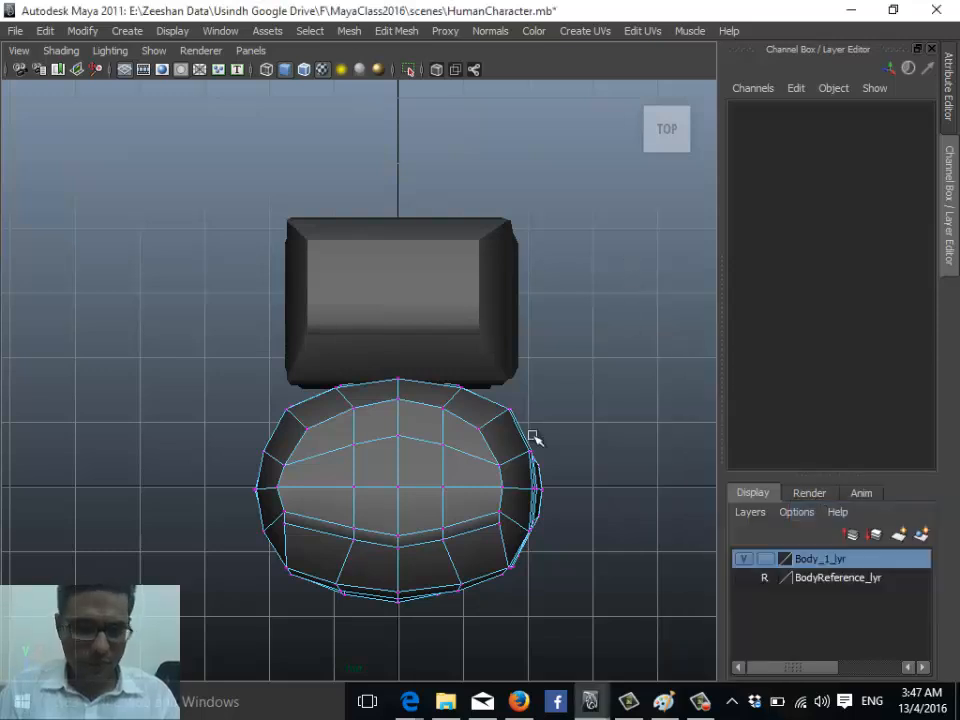
- Select the rounded torso as an object and, in the perspective view, move it along X to about 2.571
middle_click_drag(474, 469, 446, 440, "alt")
right_click_drag(444, 361, 546, 398)
left_click(242, 495)
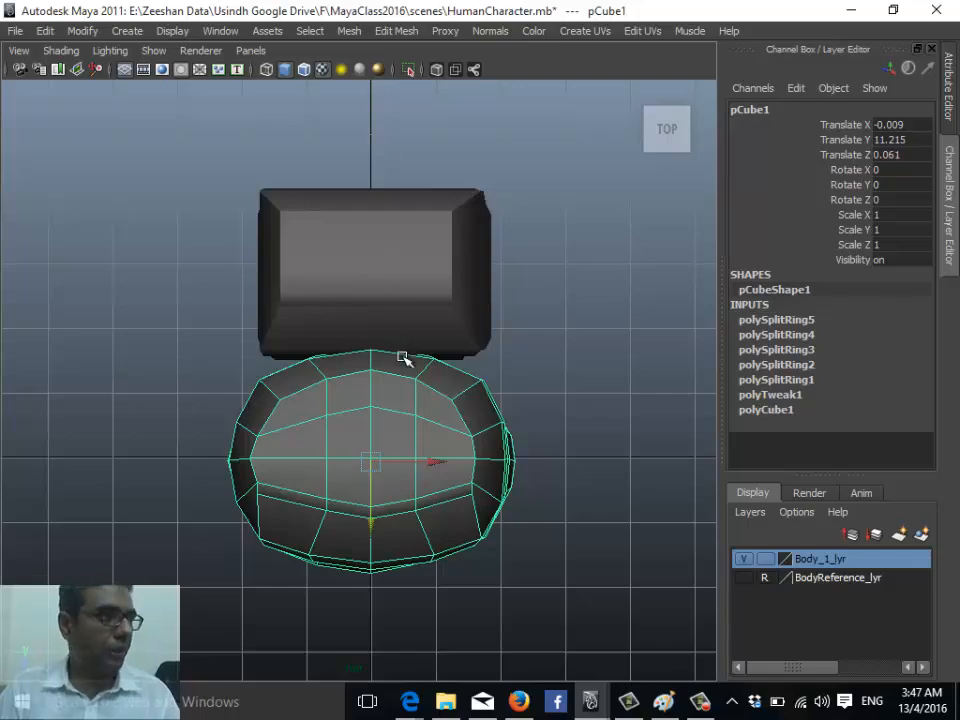
key("space")
left_click_drag(475, 381, 476, 339)
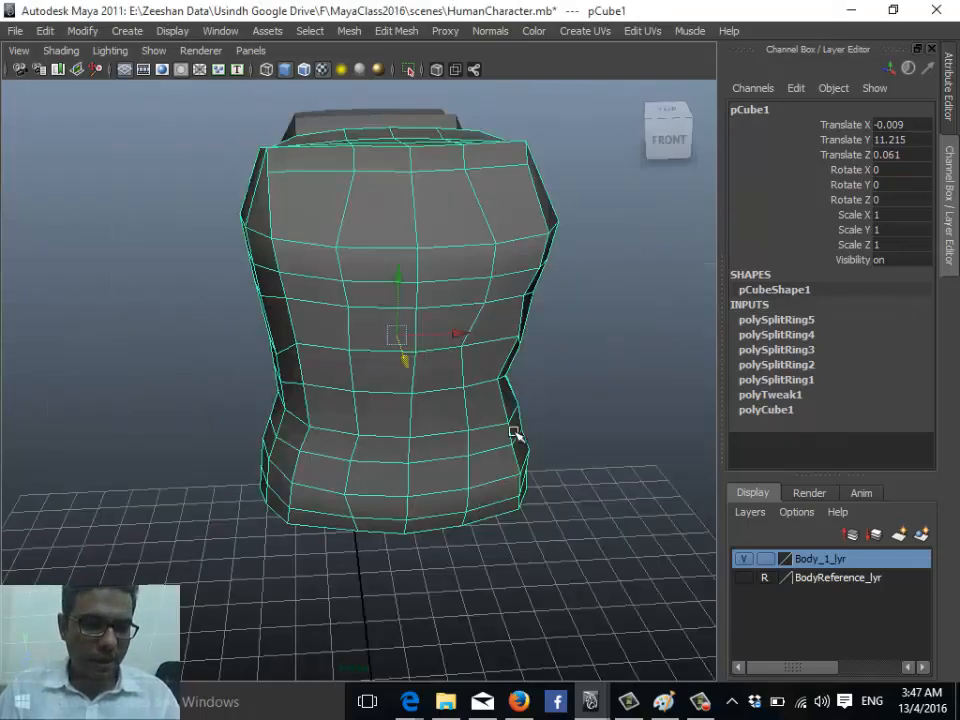
left_click_drag(514, 433, 439, 407, "alt")
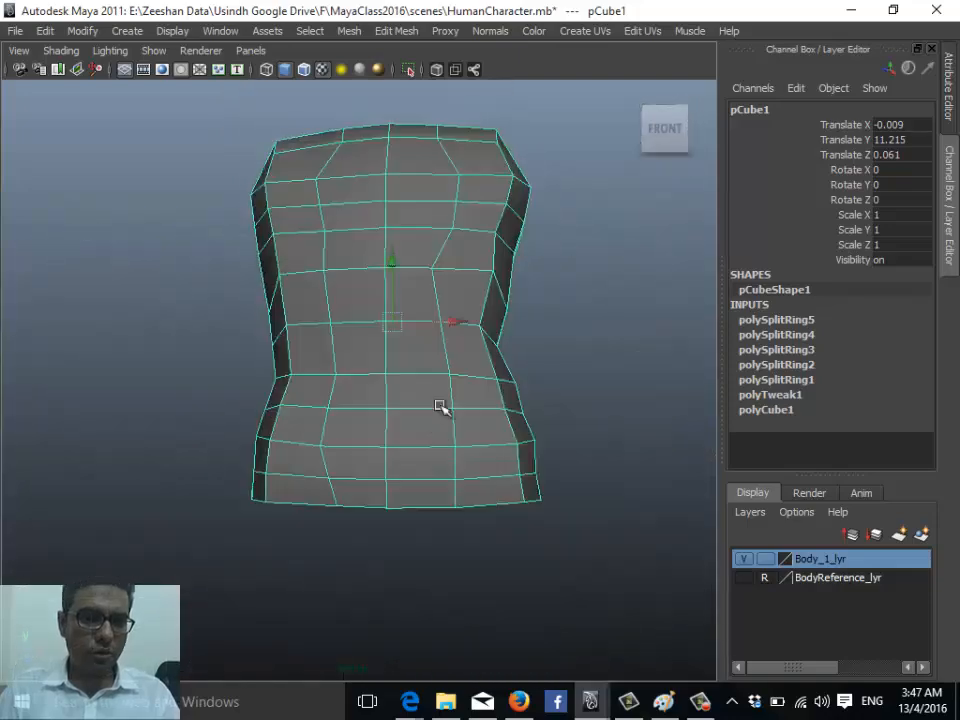
left_click_drag(456, 326, 620, 332)
right_click_drag(620, 332, 514, 446, "alt")
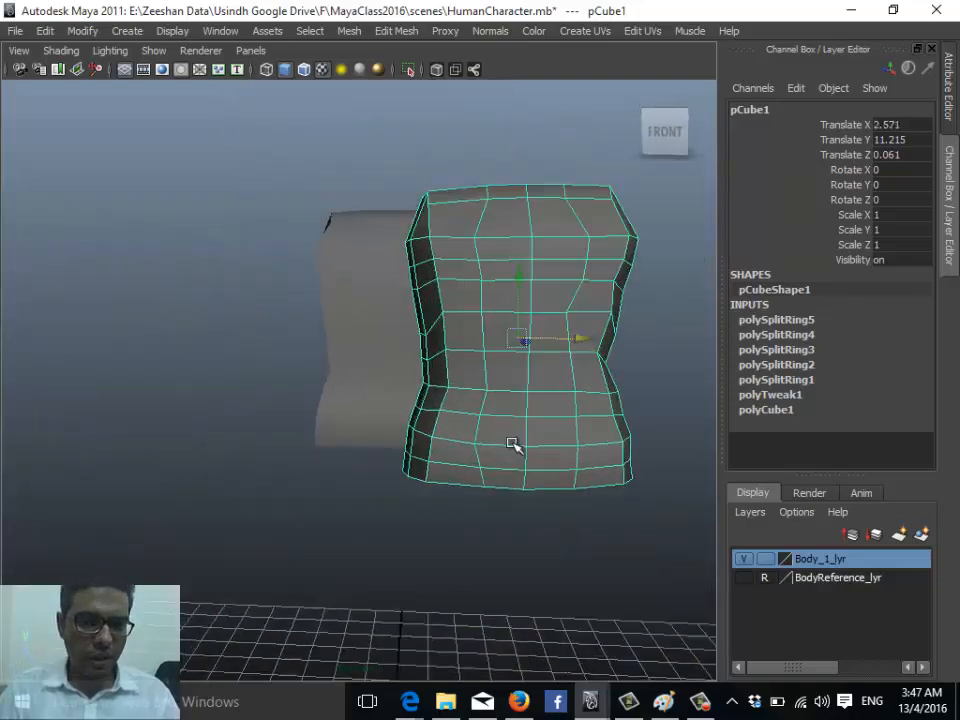
- Undo the rounded torso's move along X and select the unrounded duplicate to compare the two shapes
left_click_drag(514, 446, 370, 478, "alt")
key("ctrl+z")
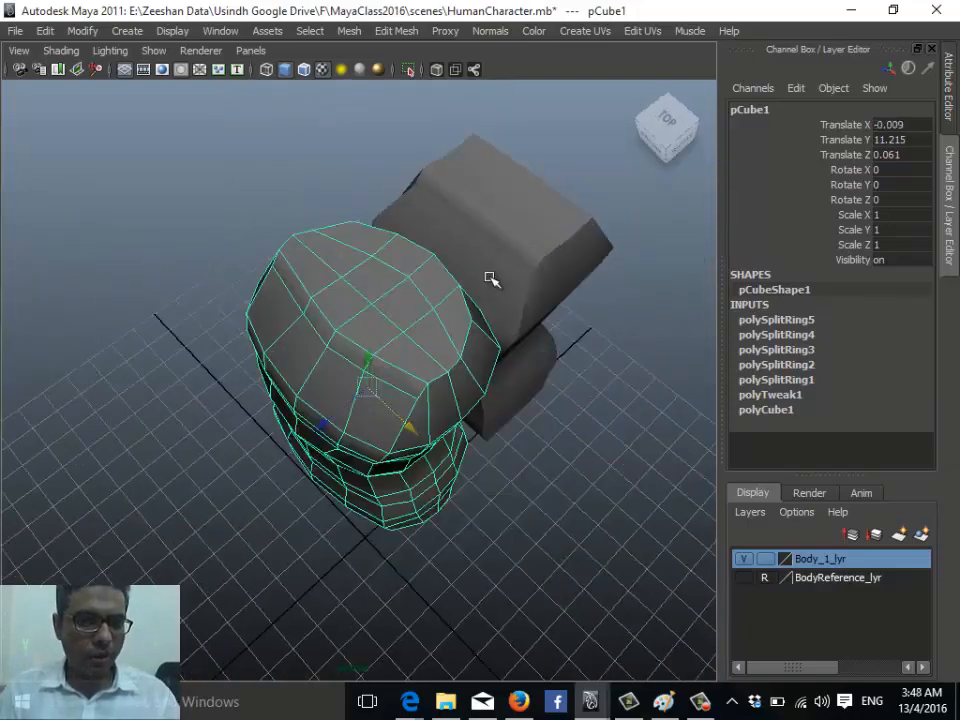
left_click(491, 279)
left_click_drag(480, 350, 521, 347, "alt")
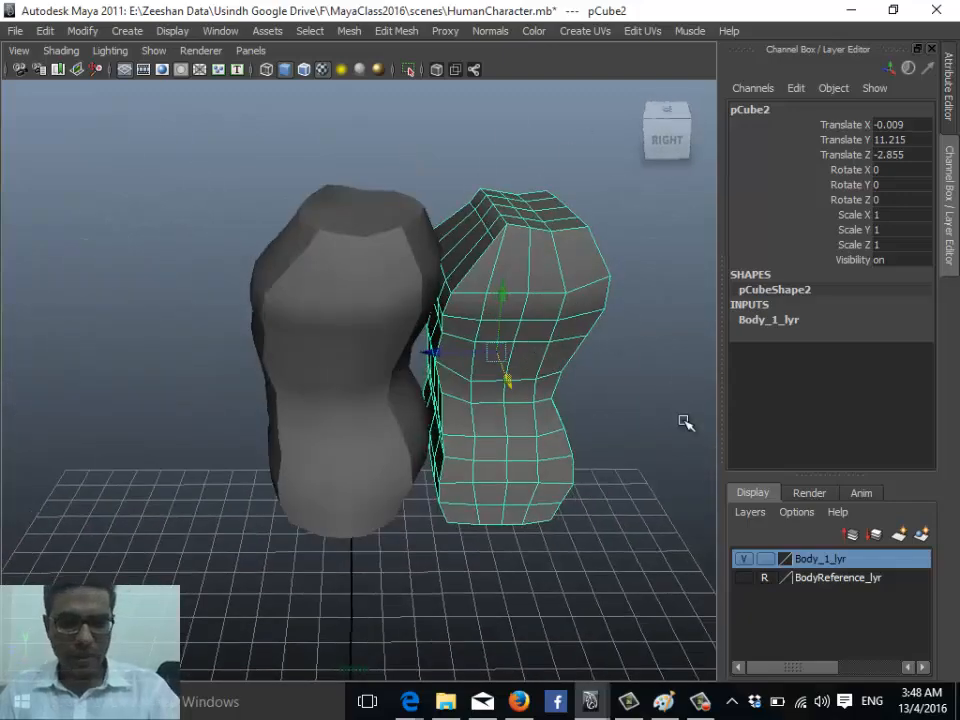
- Hide the Body_1_lyr layer and select the rounded torso
left_click(741, 558)
left_click_drag(360, 418, 499, 422, "alt")
left_click(480, 482)
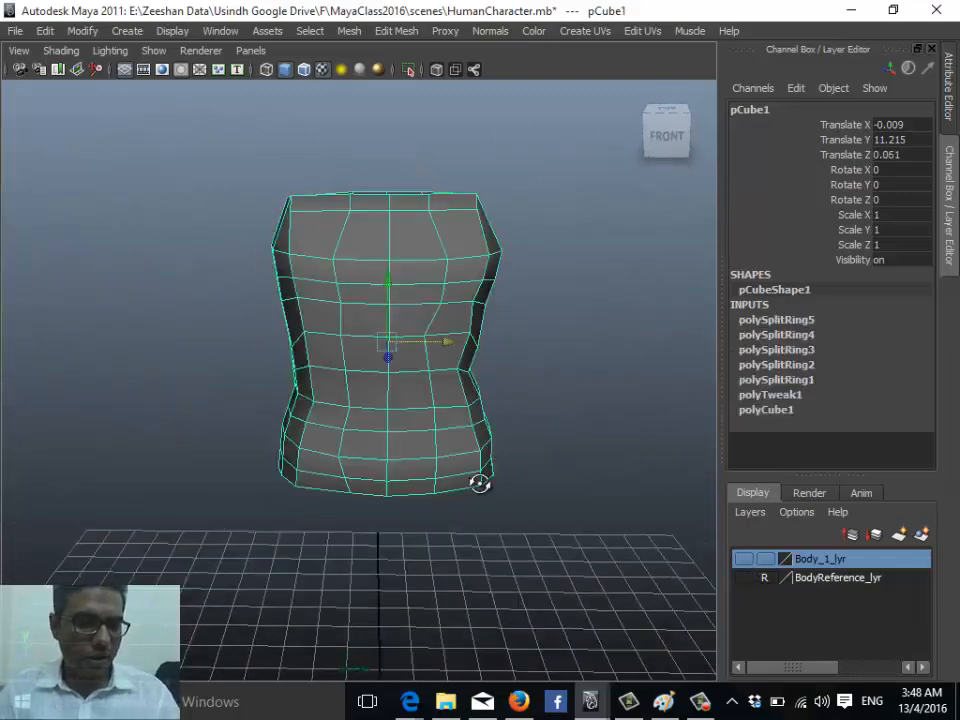
- Try the Smooth operation on the rounded torso, inspect the result, and undo it
left_click_drag(480, 482, 397, 481, "alt")
left_click(349, 31)
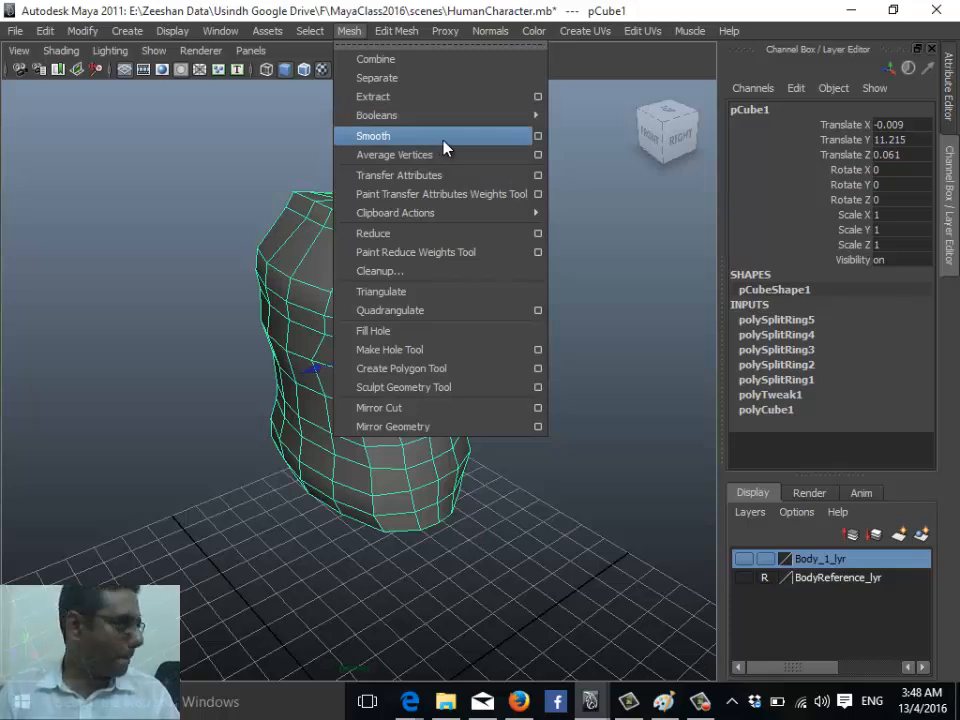
left_click(444, 140)
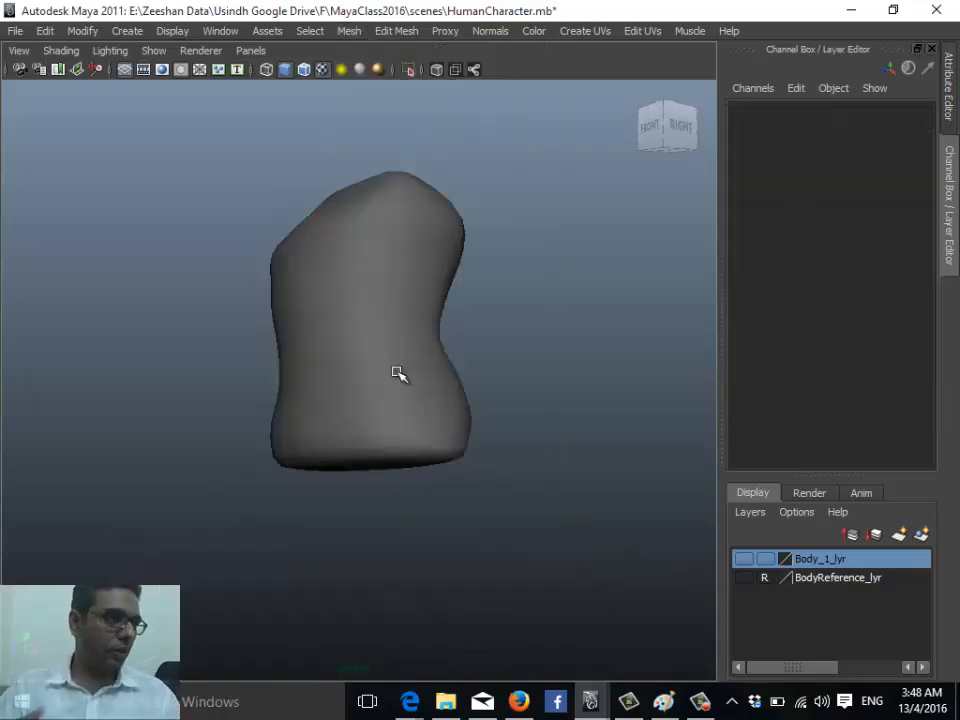
left_click(398, 373)
key("ctrl+z")
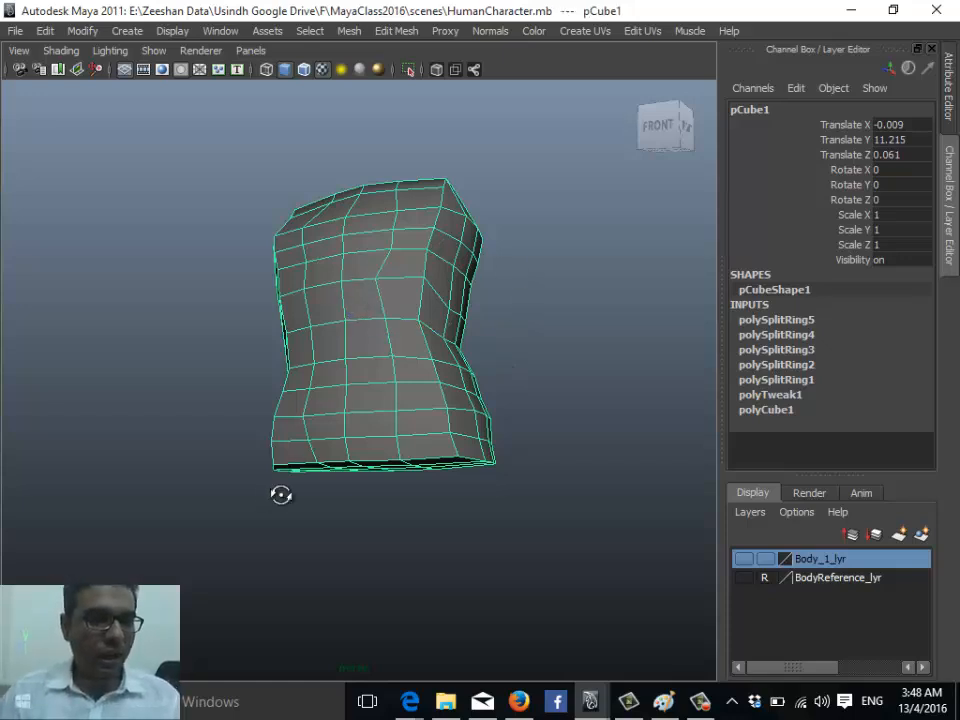
- Show the BodyReference_lyr layer and, in the two-view layout, switch the perspective pane to the side view
left_click_drag(281, 495, 361, 404, "alt")
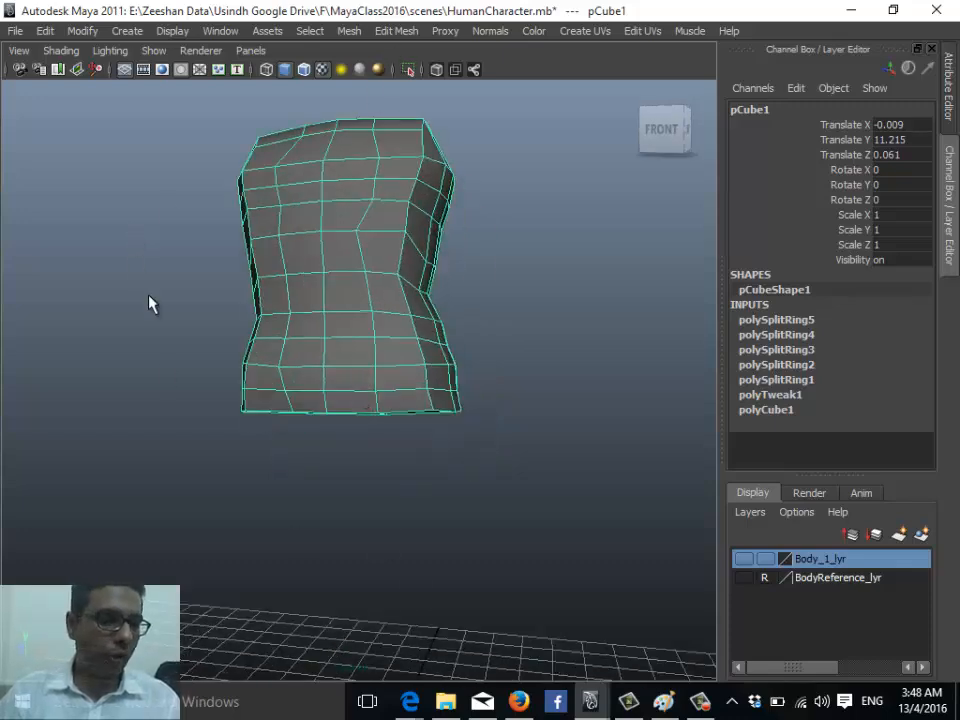
left_click_drag(282, 432, 272, 320, "alt")
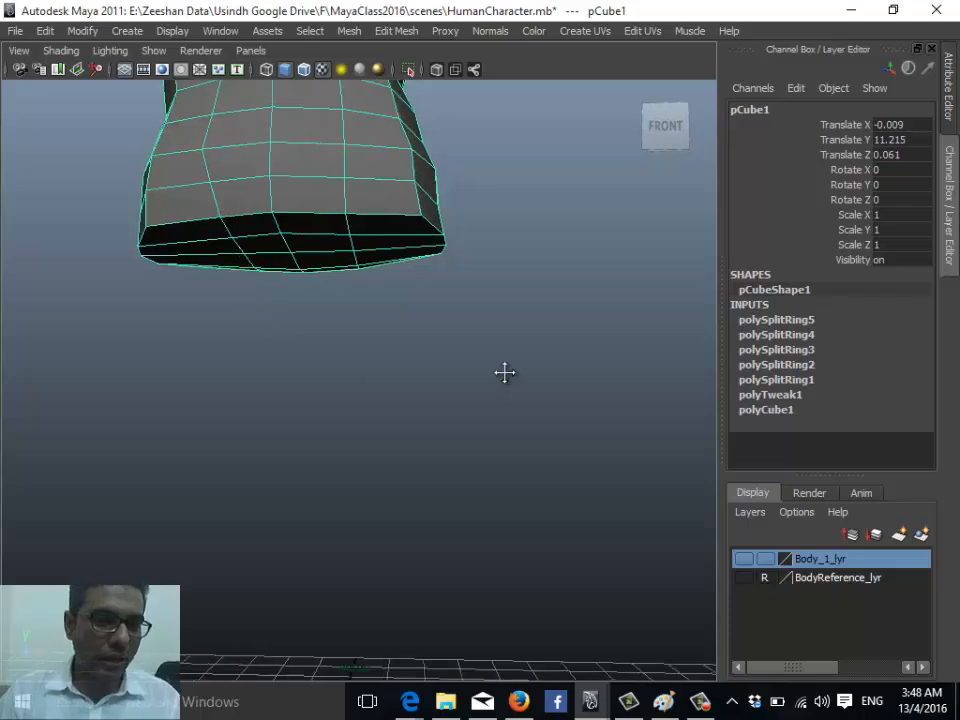
right_click_drag(505, 372, 273, 364, "alt")
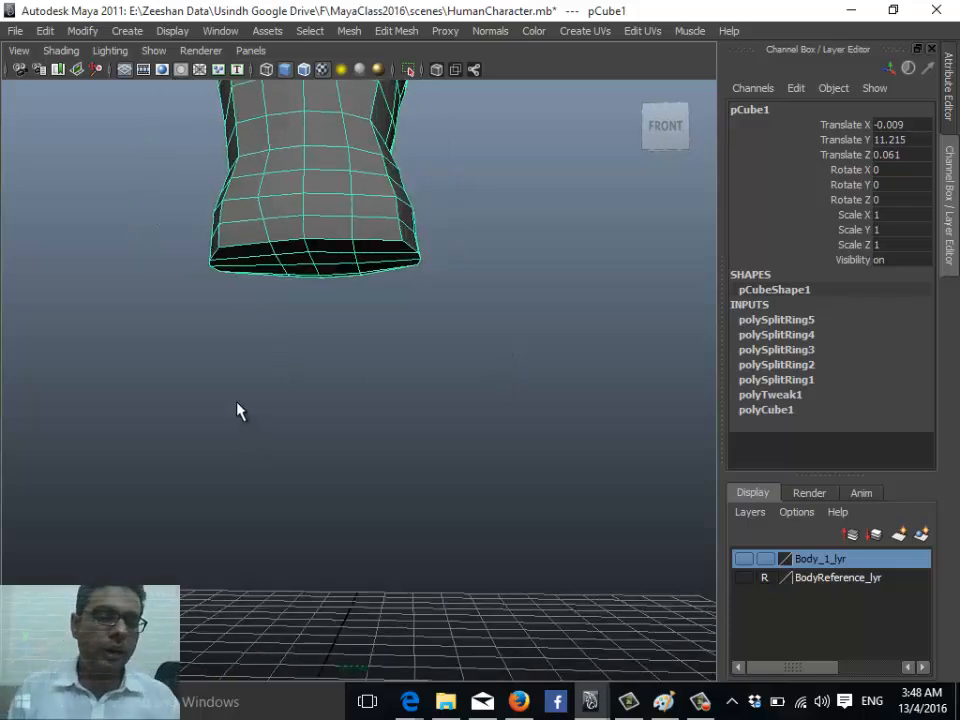
key("space")
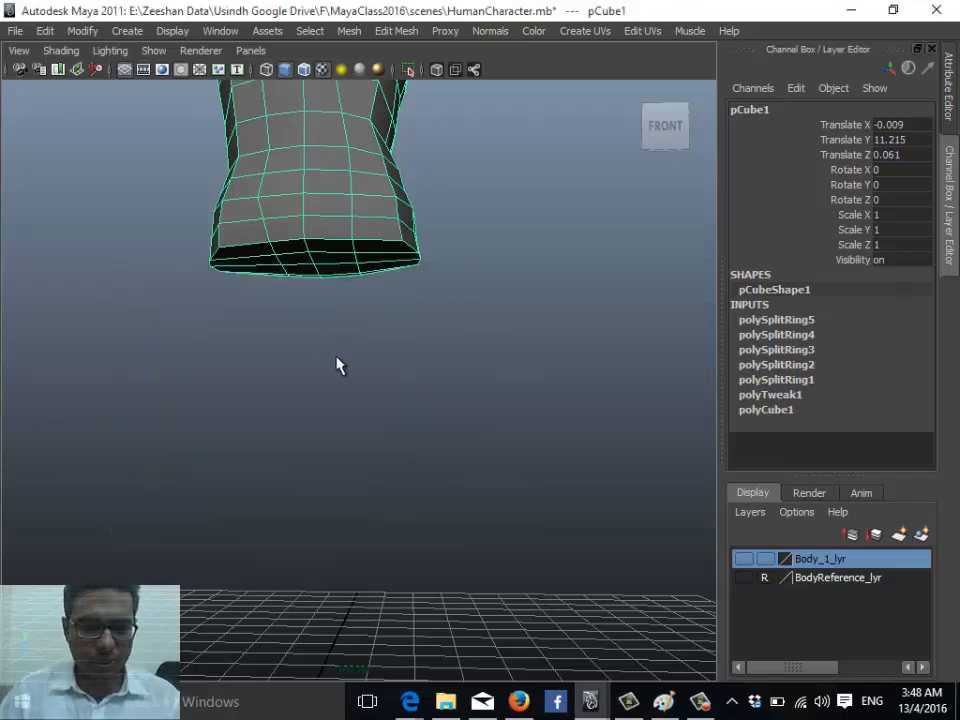
left_click(743, 577)
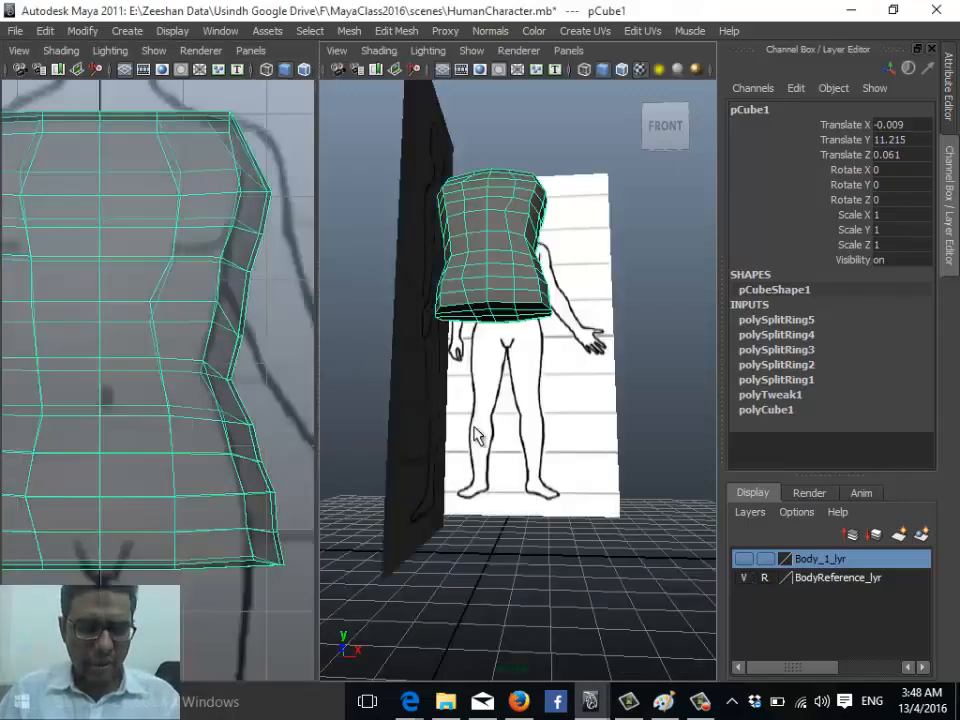
key("space")
left_click_drag(514, 375, 592, 380)
middle_click_drag(538, 408, 639, 375, "alt")
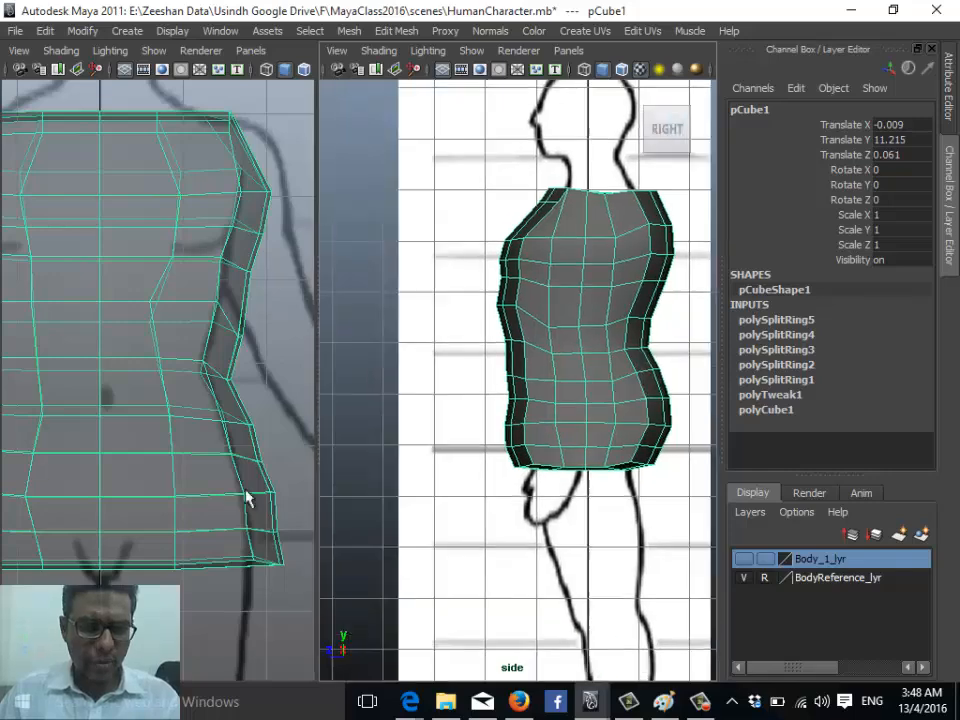
- Examine how the torso's lower edge lines up with the reference legs in the front and side views
middle_click_drag(174, 592, 196, 458, "alt")
right_click_drag(195, 456, 149, 510, "alt")
middle_click_drag(149, 510, 152, 427, "alt")
right_click_drag(152, 427, 182, 330, "alt")
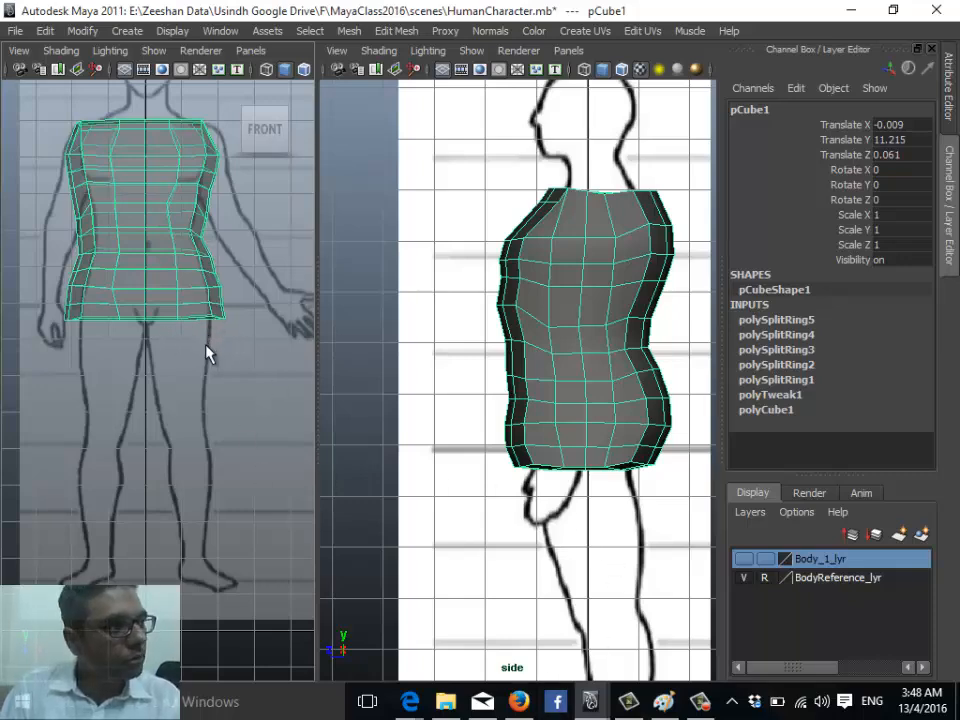
middle_click_drag(506, 476, 551, 343, "alt")
right_click_drag(551, 343, 538, 450, "alt")
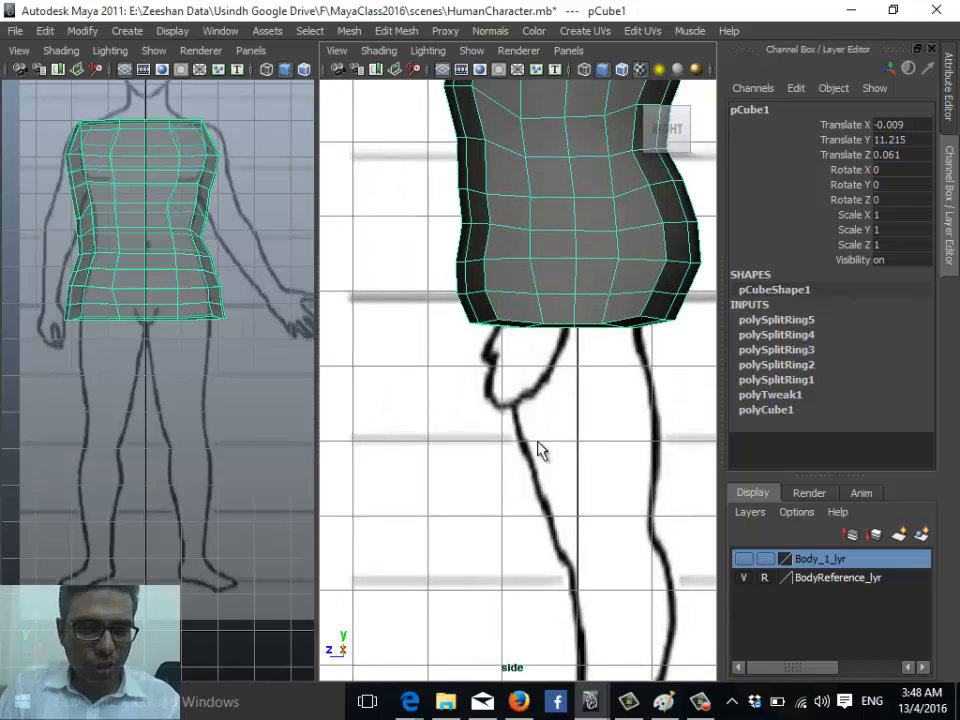
middle_click_drag(538, 450, 561, 193, "alt")
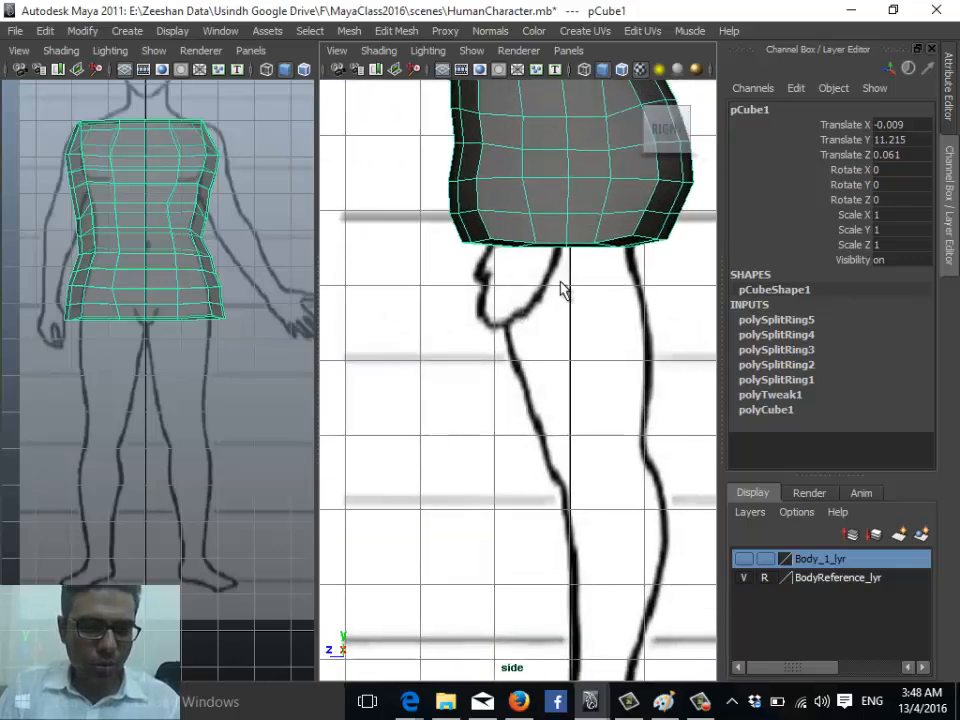
middle_click_drag(562, 289, 493, 347, "alt")
- In perspective view, select the underside faces on the character's left half of the torso
key("space")
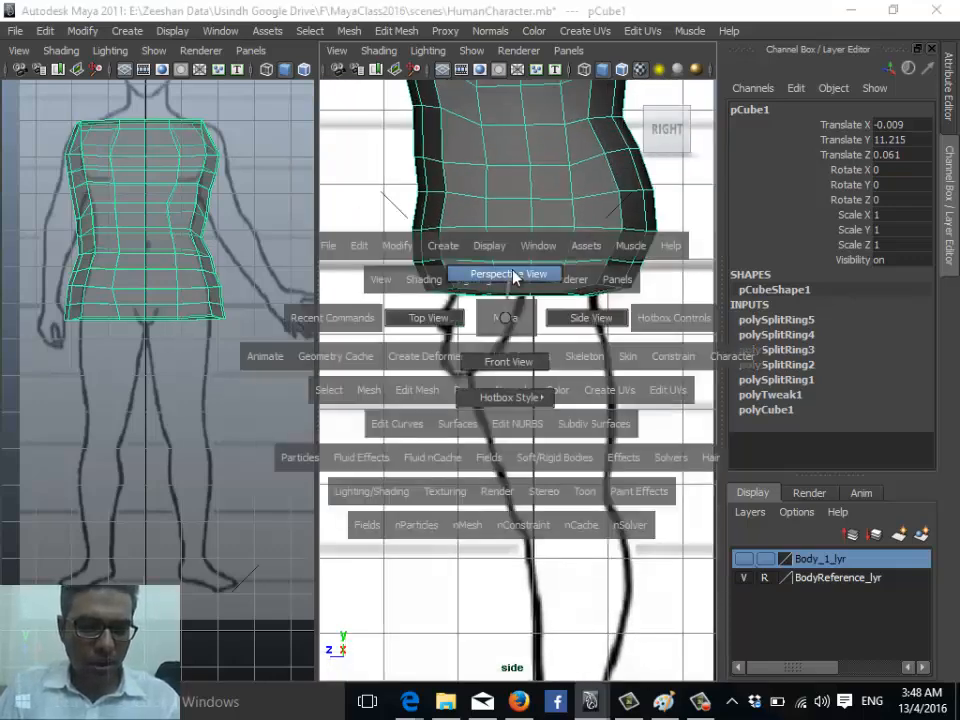
left_click_drag(505, 317, 513, 277)
left_click_drag(513, 279, 520, 318, "alt")
right_click_drag(520, 318, 562, 376, "alt")
left_click_drag(562, 376, 506, 350, "alt")
right_click_drag(502, 233, 508, 279)
left_click(488, 249)
left_click(491, 264, "shift")
left_click(526, 247, "shift")
left_click(537, 270, "shift")
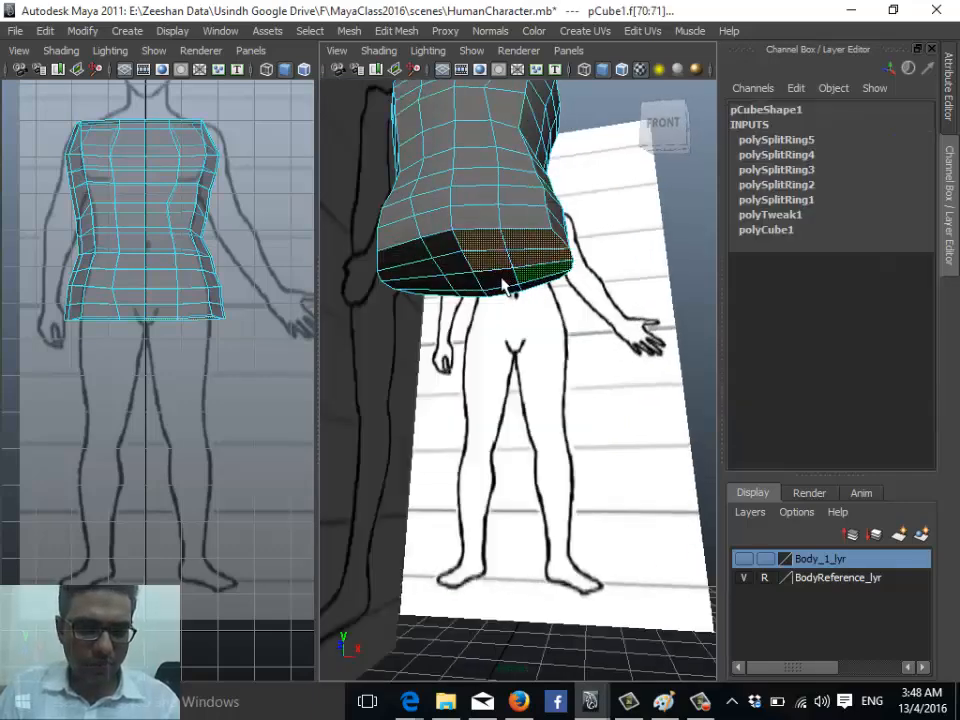
left_click(503, 280, "shift")
left_click(508, 288, "shift")
left_click(530, 286, "shift")
left_click_drag(514, 342, 487, 250, "alt")
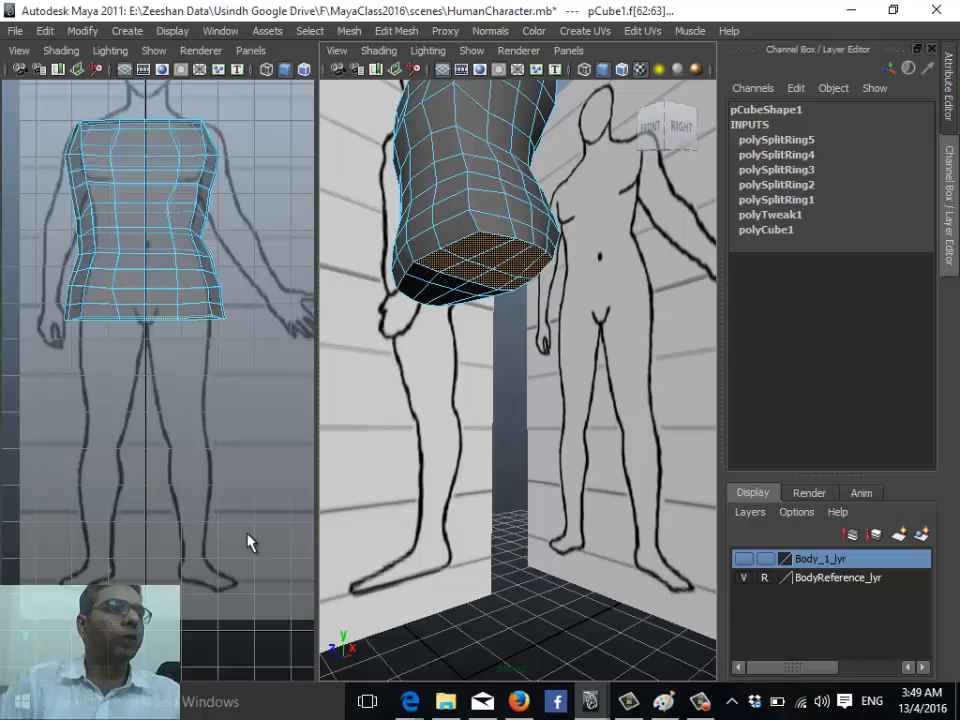
- Return the pane to the side view and enable X-Ray shading so the reference drawing shows through the torso
key("space")
left_click(524, 326)
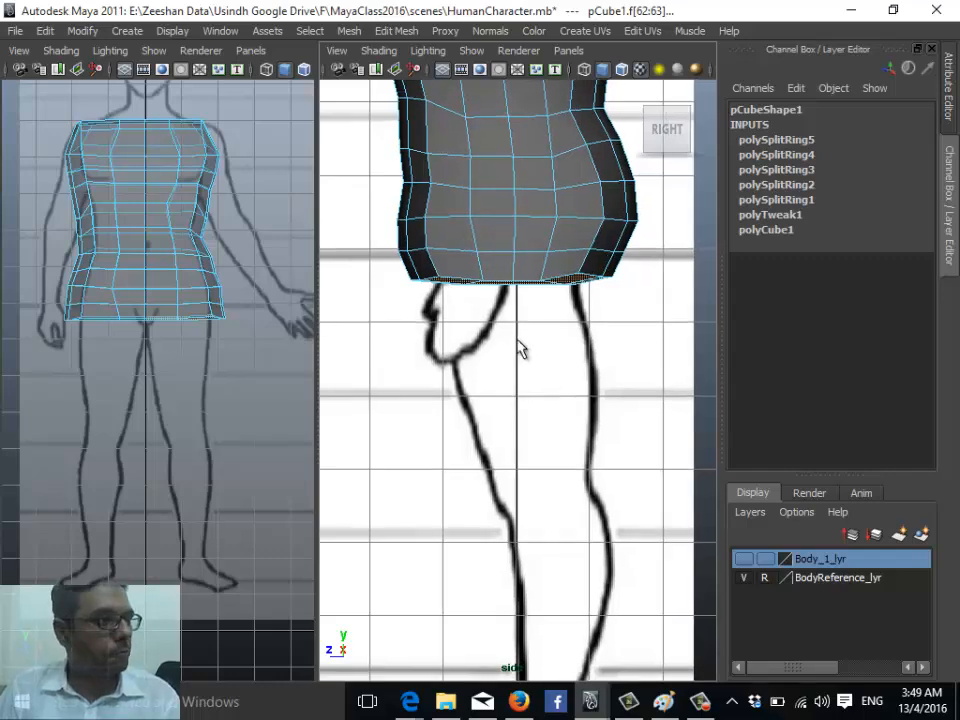
middle_click_drag(491, 285, 500, 466, "alt")
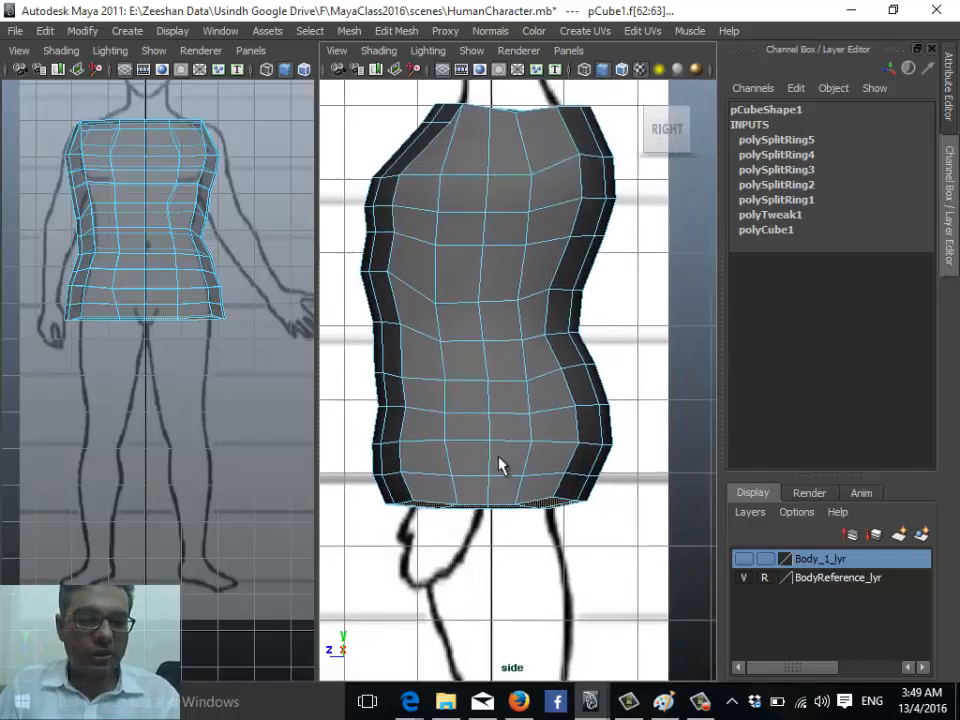
scroll(500, 466, "down", 2)
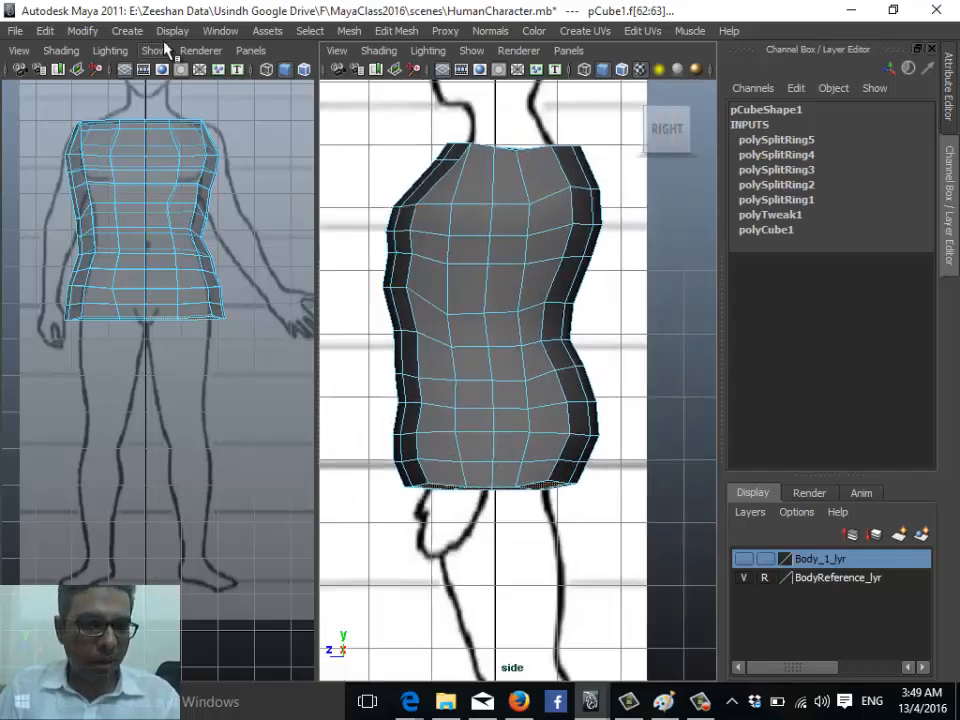
left_click(379, 51)
left_click(460, 250)
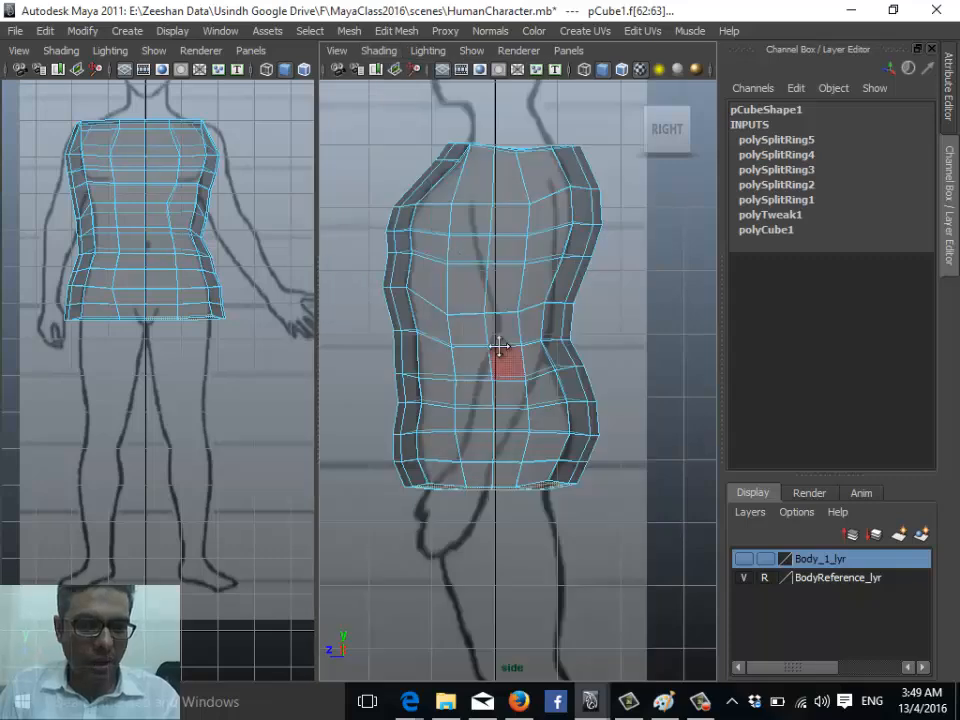
- Select the whole torso as an object and scale it to 0.816 along X and 0.73 along Z to fit the references
middle_click_drag(499, 349, 439, 444, "alt")
middle_click_drag(183, 218, 150, 407, "alt")
scroll(200, 440, "up", 5)
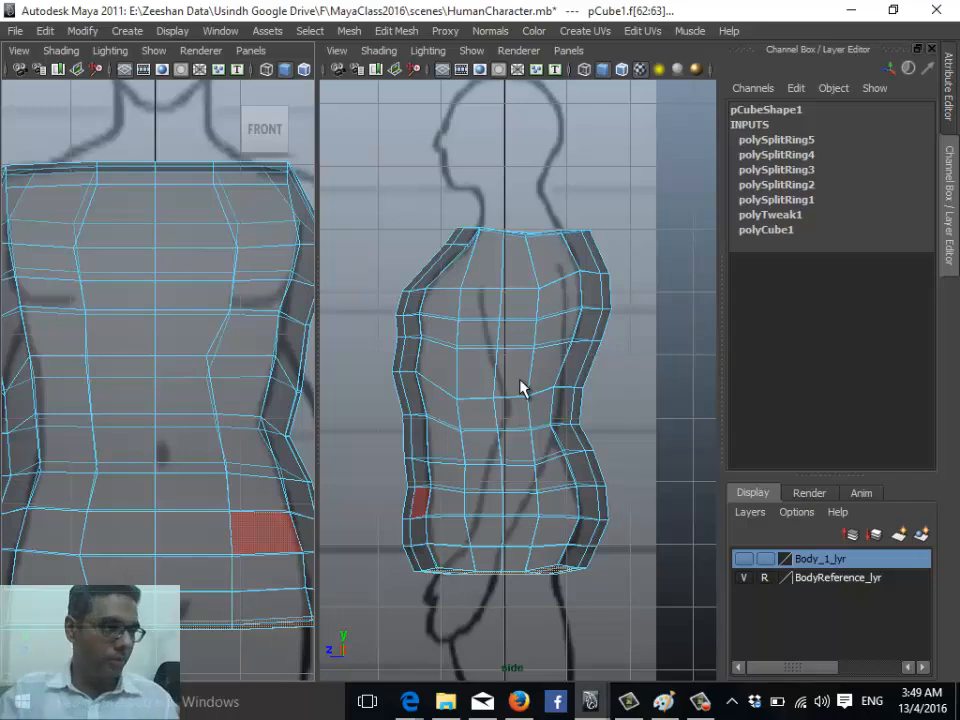
right_click_drag(508, 360, 578, 336)
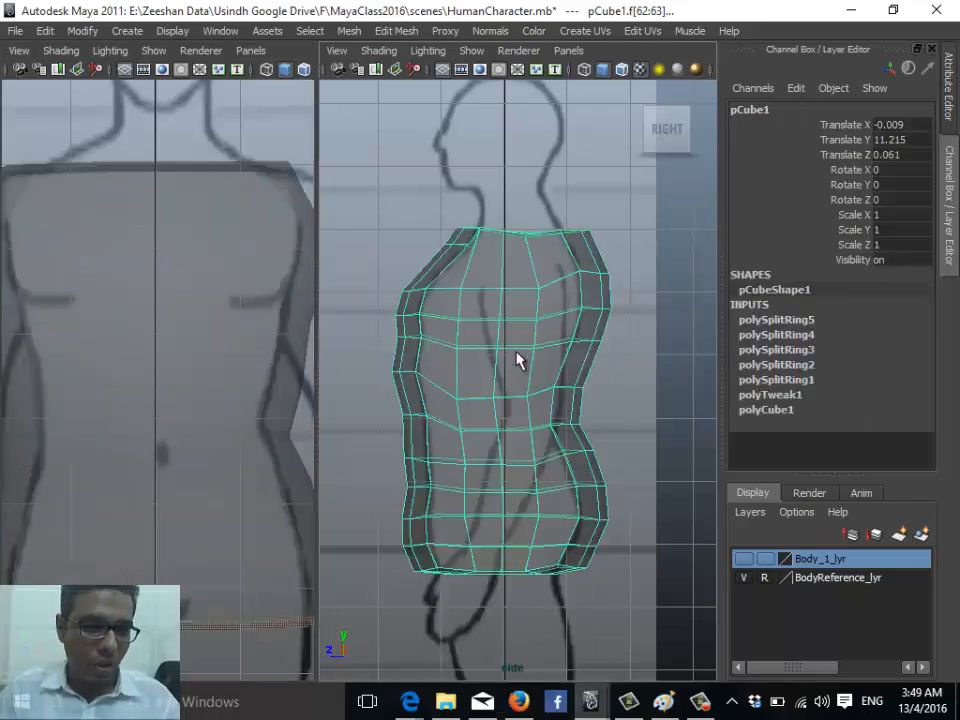
middle_click_drag(143, 414, 129, 404, "alt")
scroll(180, 404, "down", 3)
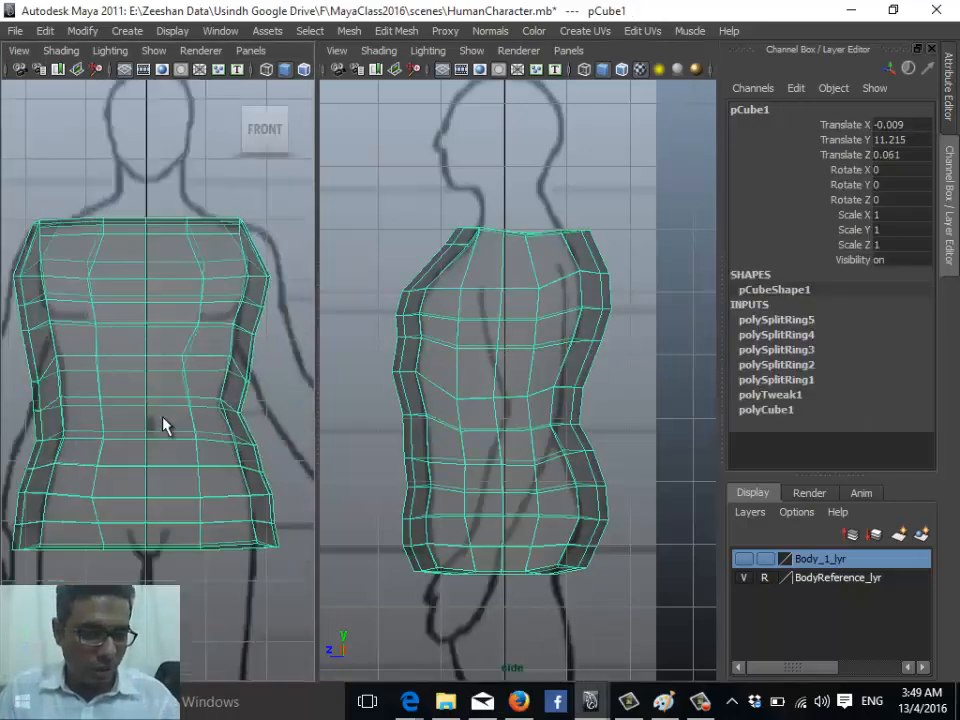
key("r")
mouse_move(230, 387)
left_mouse_down()
mouse_move(206, 388)
mouse_move(229, 388)
left_mouse_up()
key("w")
key("r")
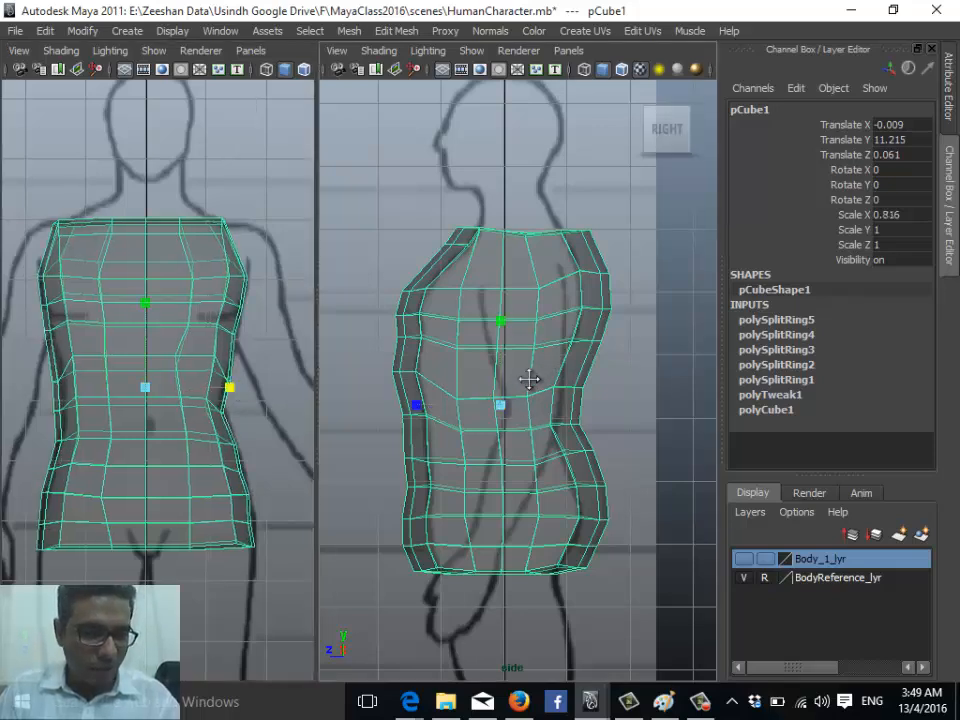
middle_click_drag(529, 379, 514, 334, "alt")
left_click_drag(403, 364, 430, 370)
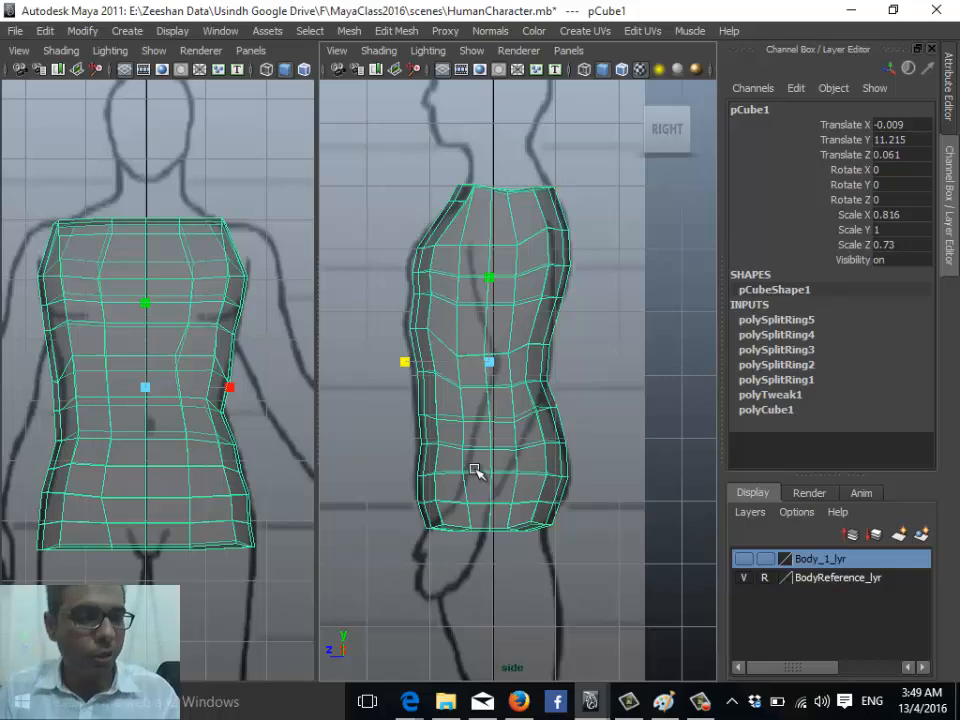
- Switch the side pane to the perspective view and disable X-Ray shading there
key("space")
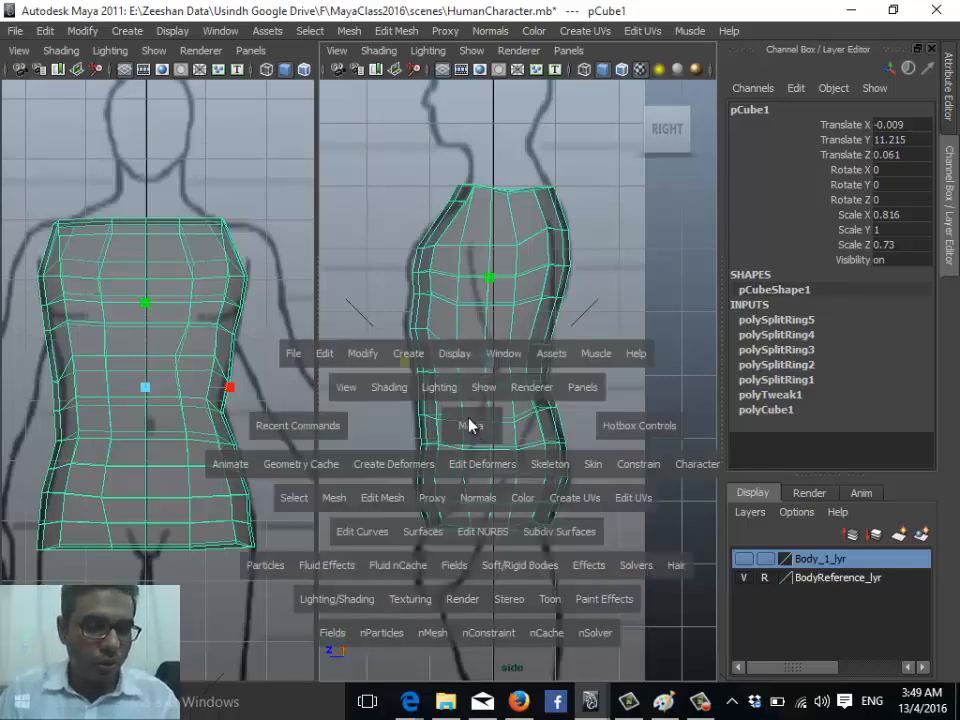
left_click_drag(469, 425, 476, 380)
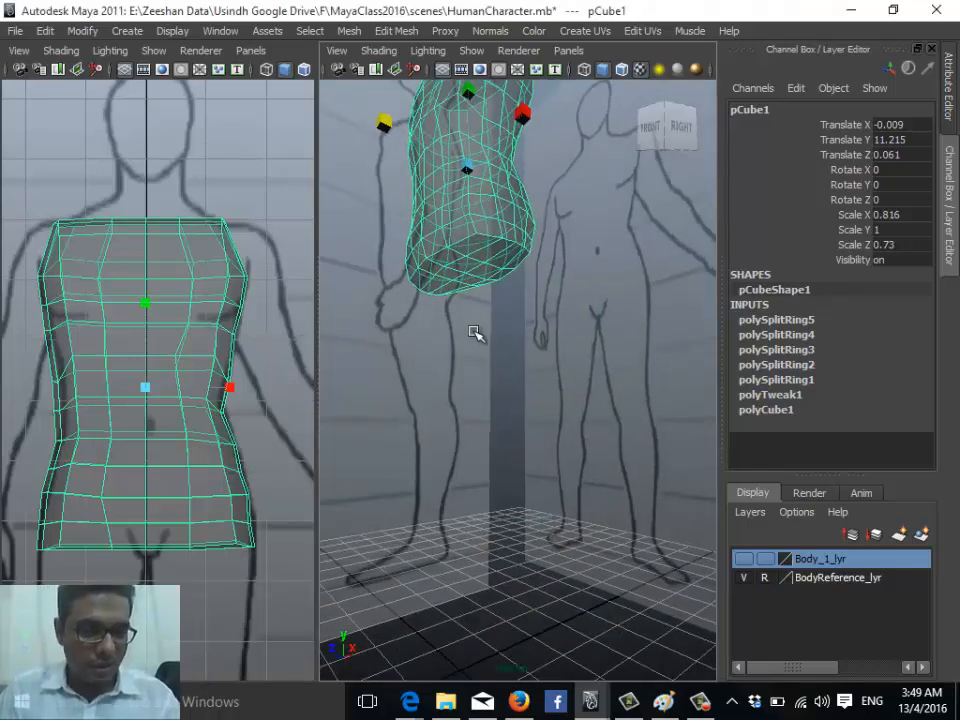
left_click(380, 50)
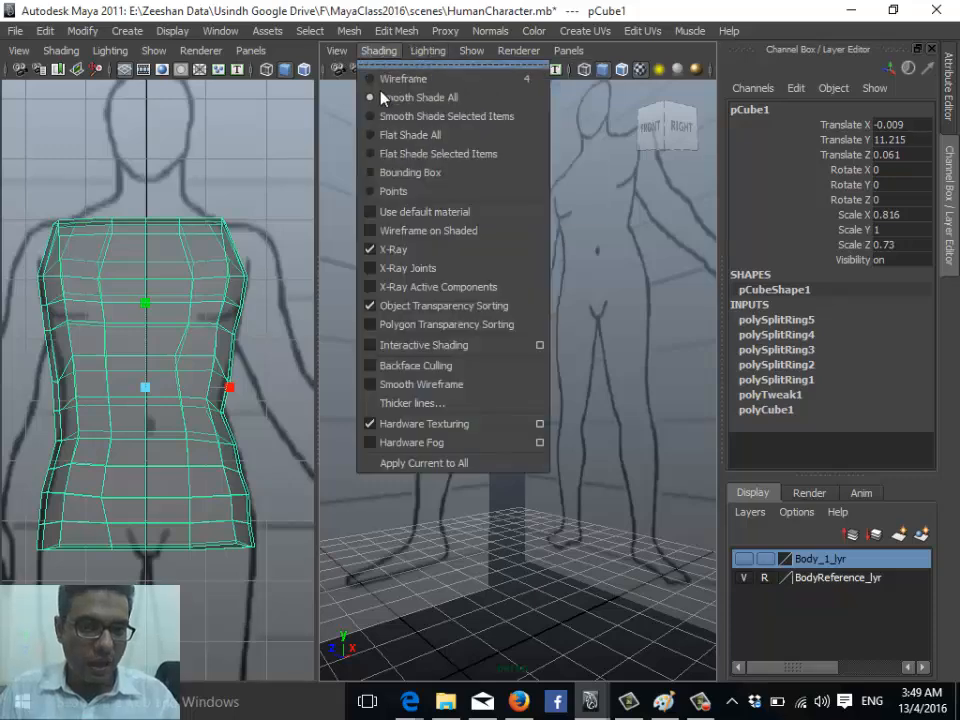
left_click(424, 250)
left_click_drag(378, 378, 407, 388, "alt")
left_click_drag(482, 244, 452, 266, "alt")
right_click_drag(452, 266, 618, 248, "alt")
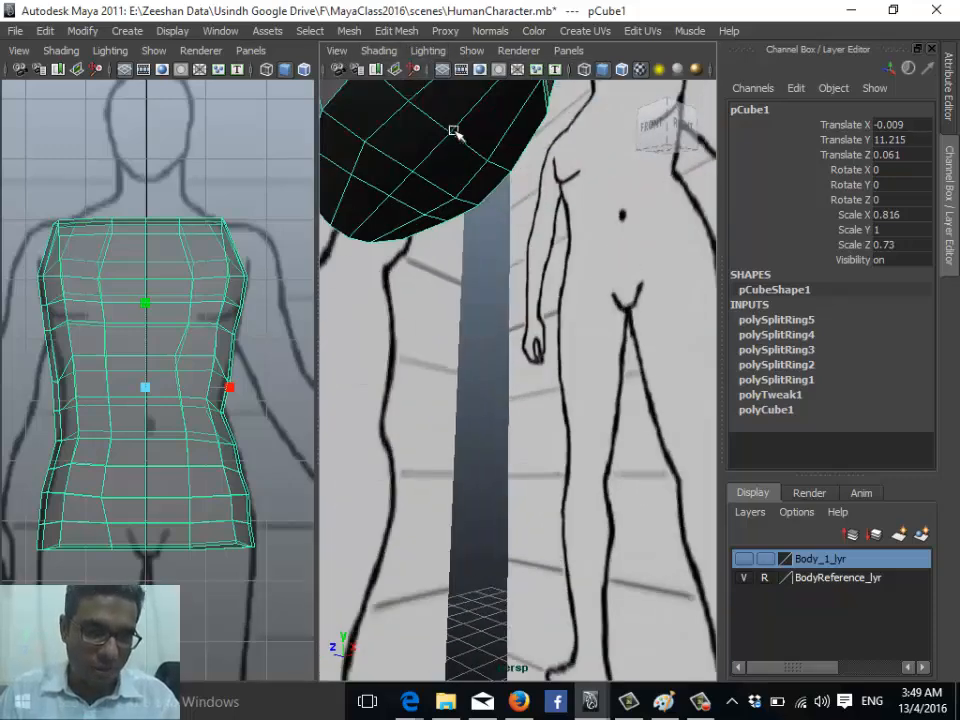
- In face mode, select all underside faces on the character's left half of the torso as the leg's base
right_click_drag(453, 131, 448, 171)
middle_click_drag(456, 294, 499, 375, "alt")
left_click_drag(499, 375, 632, 363, "alt")
left_click(463, 284)
left_click(463, 309, "shift")
left_click(518, 288, "shift")
left_click(522, 311, "shift")
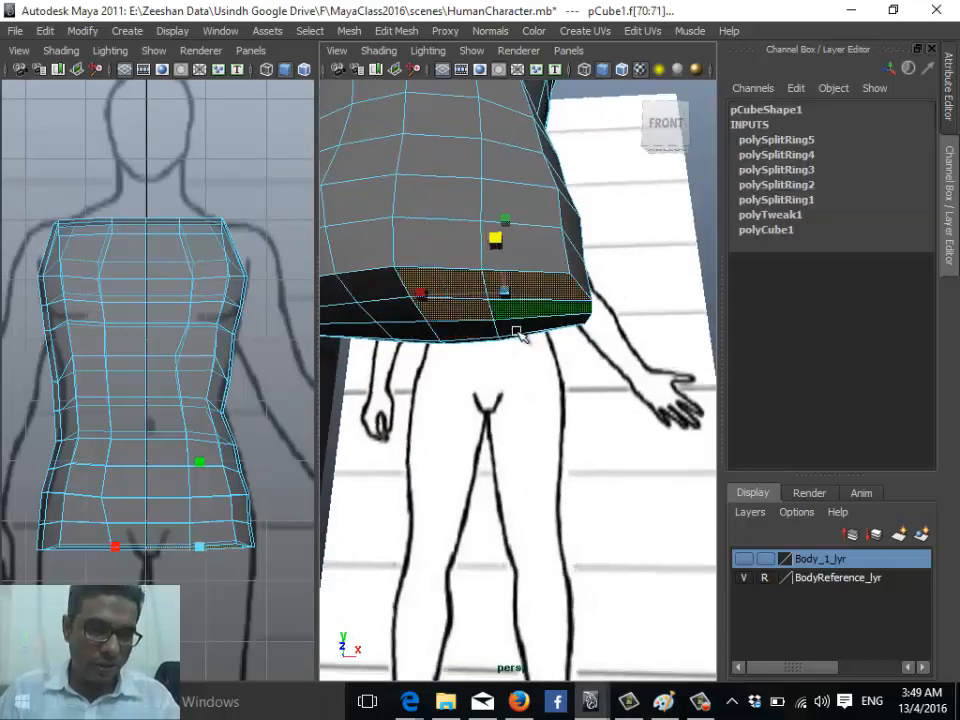
left_click(516, 331, "shift")
left_click(471, 332, "shift")
left_click_drag(540, 336, 466, 327, "alt")
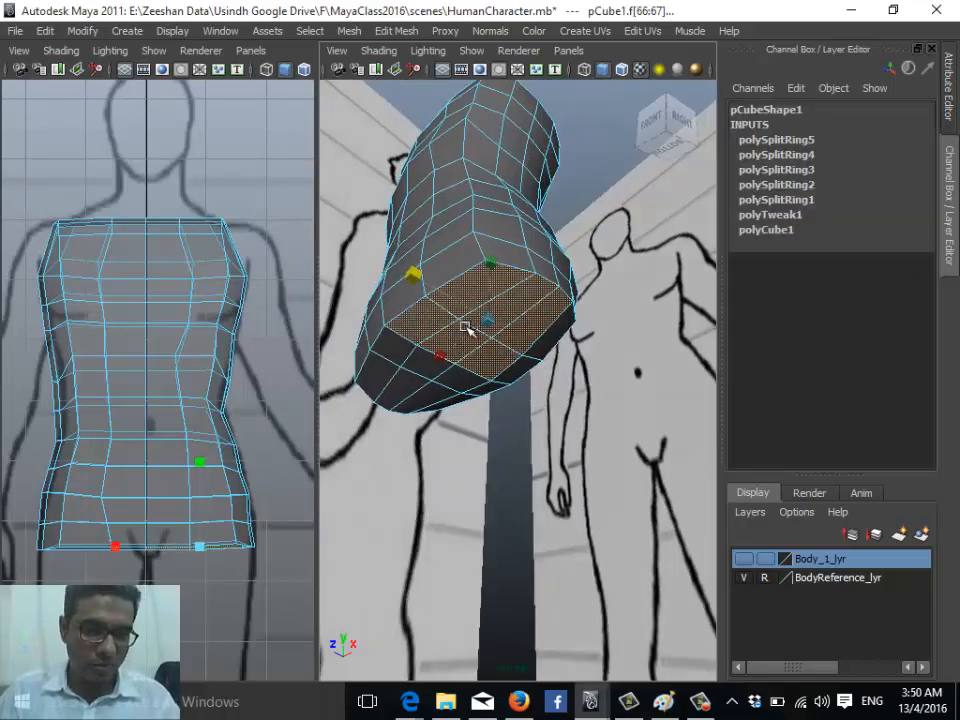
left_click(540, 345, "shift")
- Switch the perspective pane to the side view, framed on the hips and upper leg
left_click_drag(540, 345, 534, 446, "alt")
right_click_drag(565, 418, 435, 398, "alt")
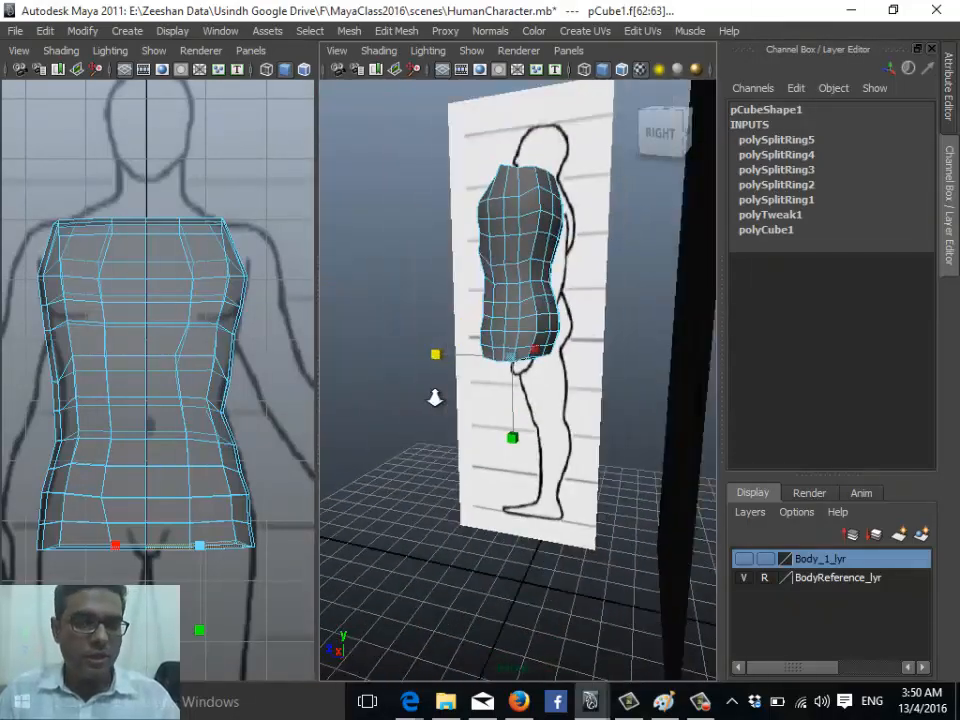
left_click_drag(435, 398, 626, 377, "alt")
key("space")
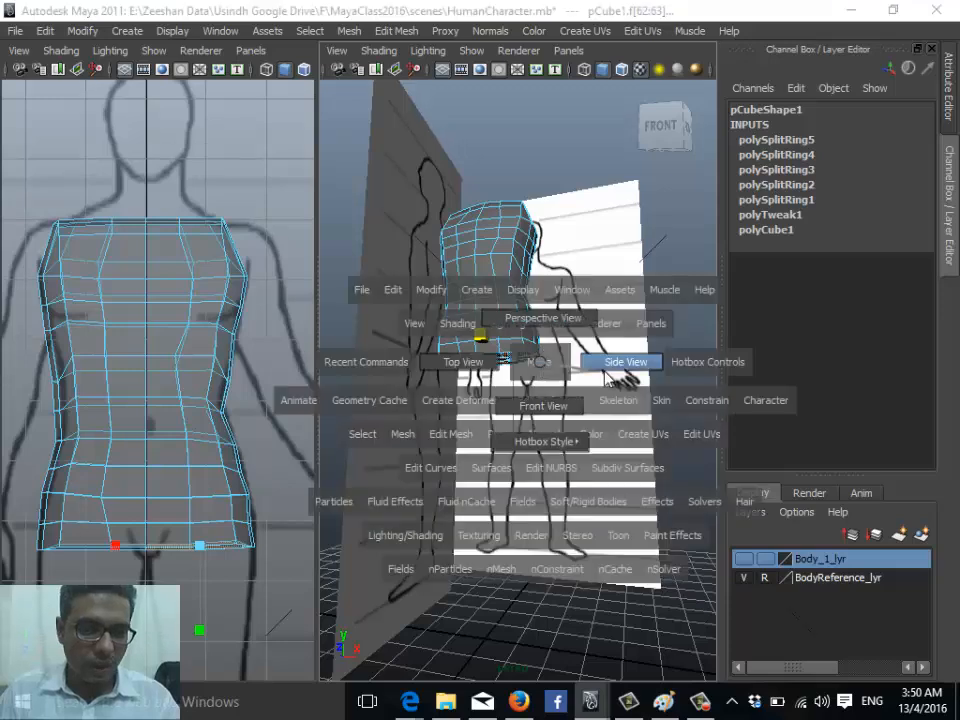
left_click_drag(540, 362, 608, 377)
middle_click_drag(500, 472, 513, 336, "alt")
right_click_drag(513, 336, 548, 465, "alt")
middle_click_drag(555, 467, 573, 383, "alt")
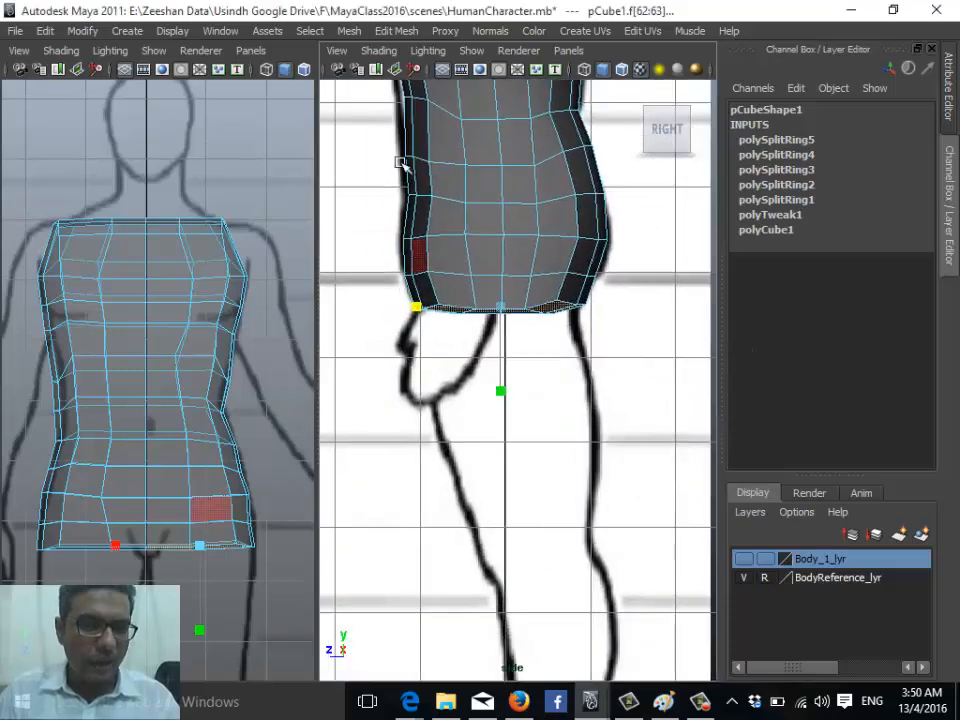
- Extrude the selected underside faces about 0.509 downward as the leg's first segment and lower its end slightly
left_click(349, 31)
left_click(398, 31)
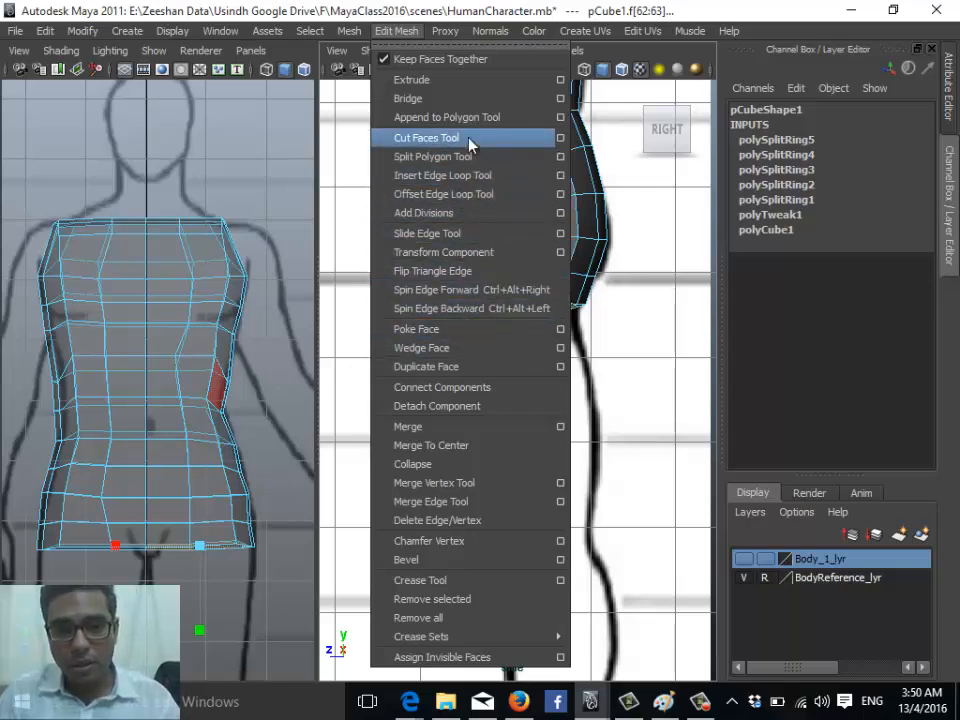
left_click(462, 82)
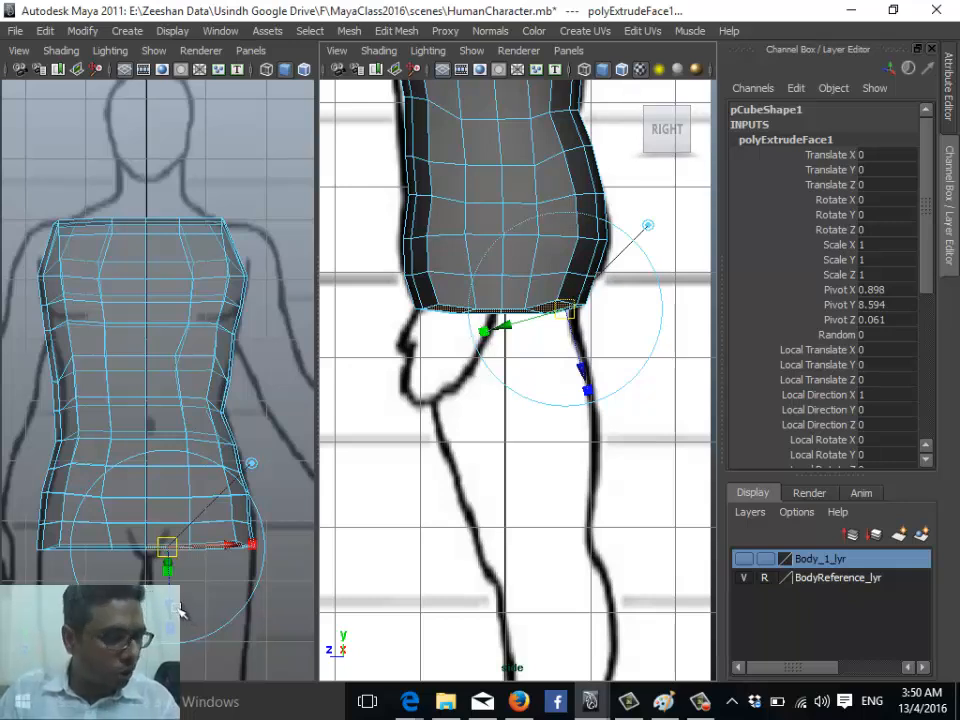
left_click_drag(586, 386, 597, 411)
middle_click_drag(281, 493, 265, 381, "alt")
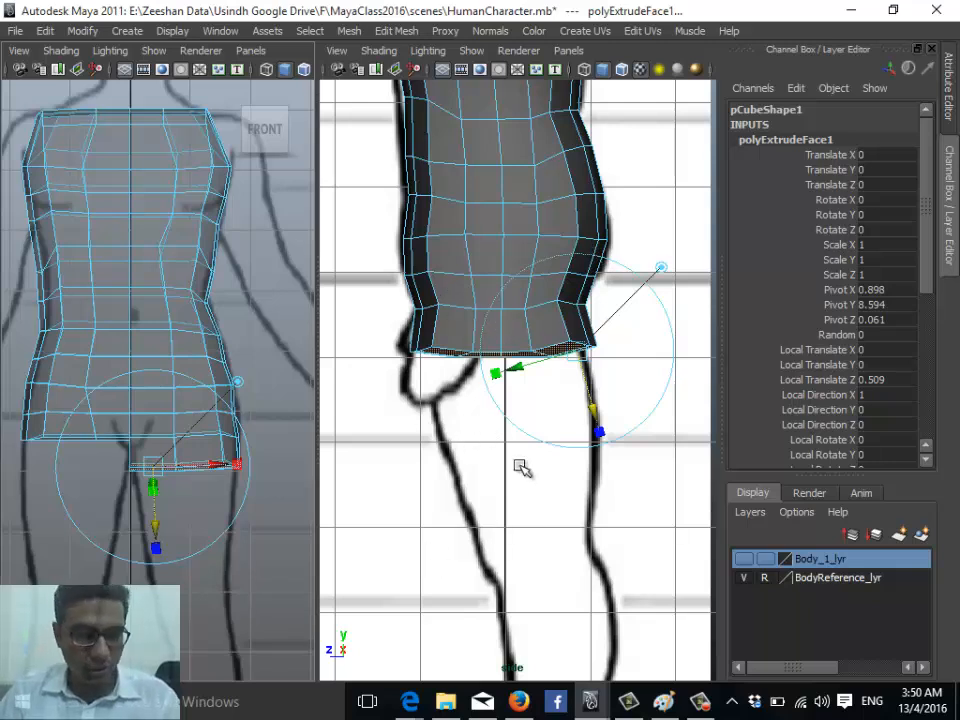
middle_click_drag(520, 466, 525, 441, "alt")
key("w")
left_click_drag(511, 278, 510, 291)
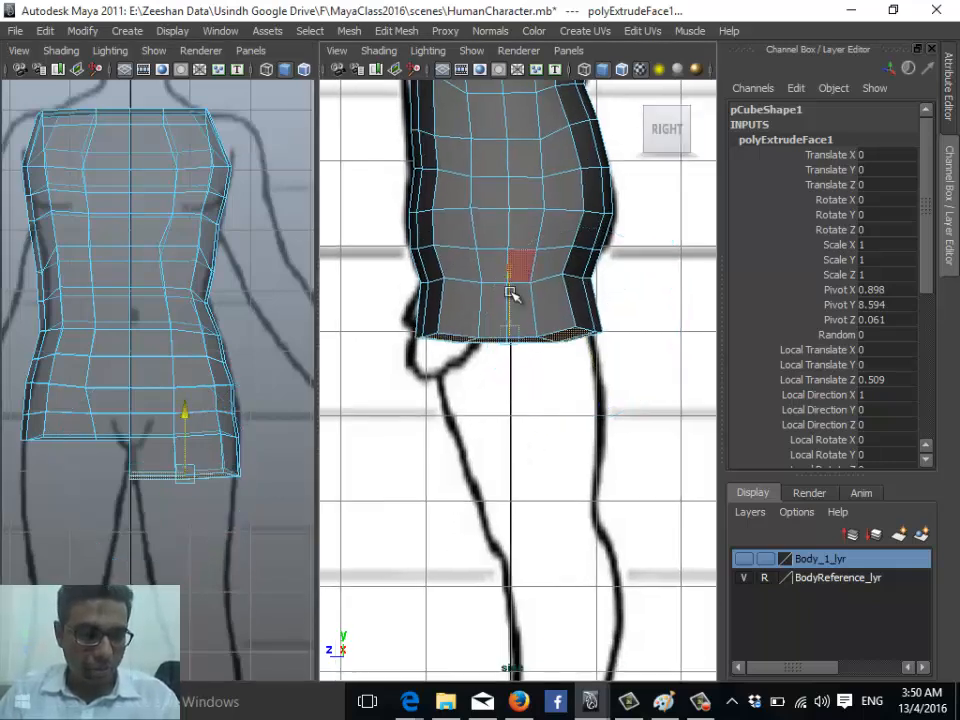
middle_click_drag(475, 396, 480, 396, "alt")
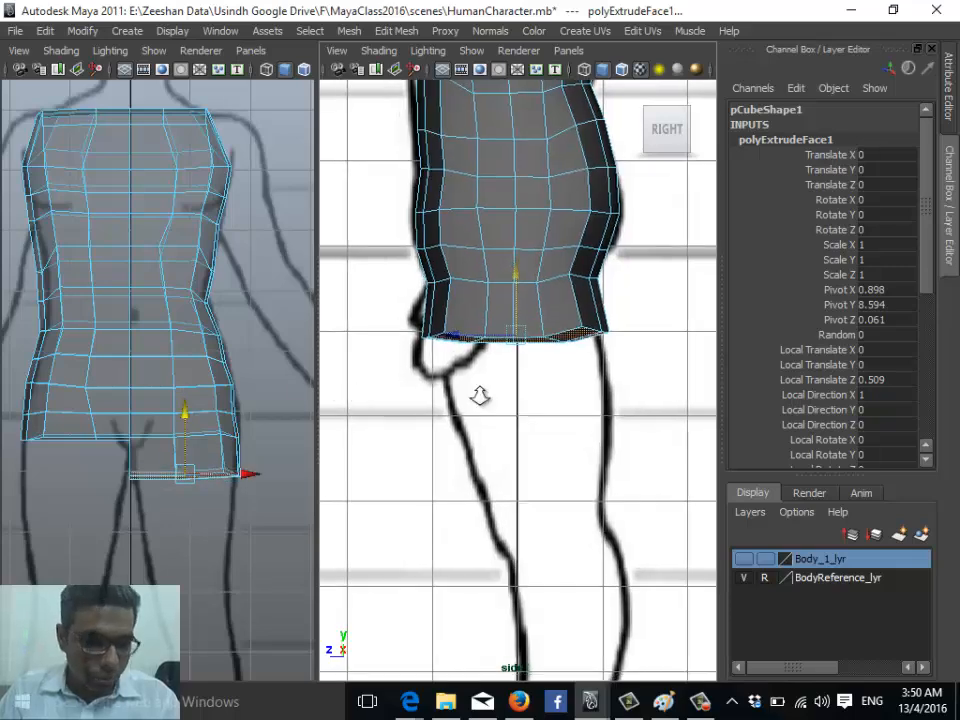
- Scale the first leg segment's end faces narrower along X and Z to follow the thigh outlines
scroll(480, 396, "up", 3)
scroll(32, 407, "up", 4)
key("r")
scroll(193, 451, "up", 2)
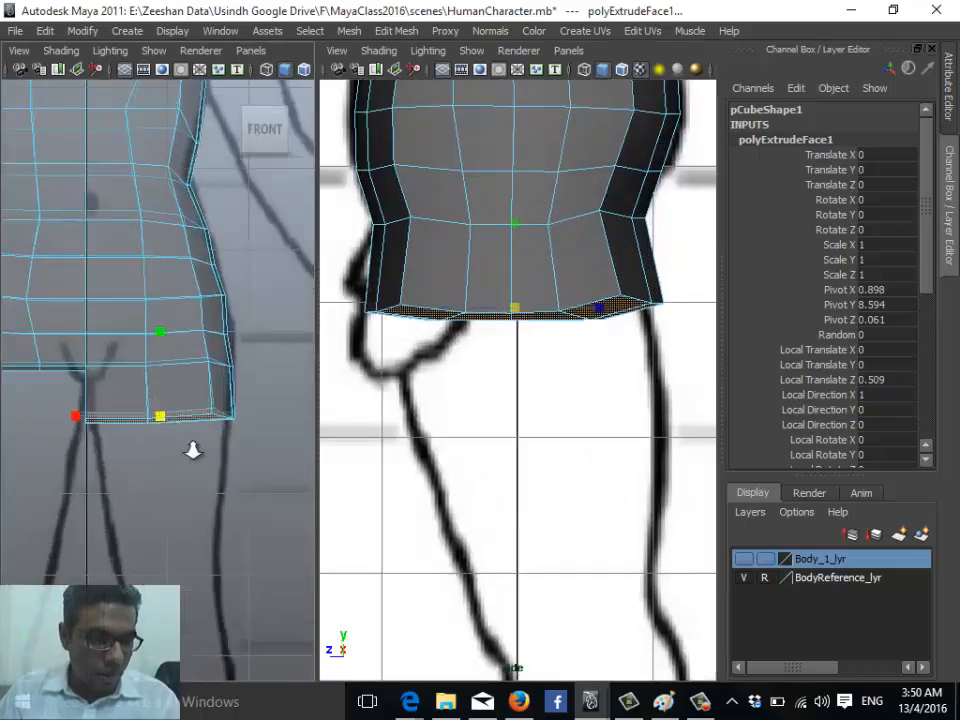
left_click_drag(75, 415, 86, 415)
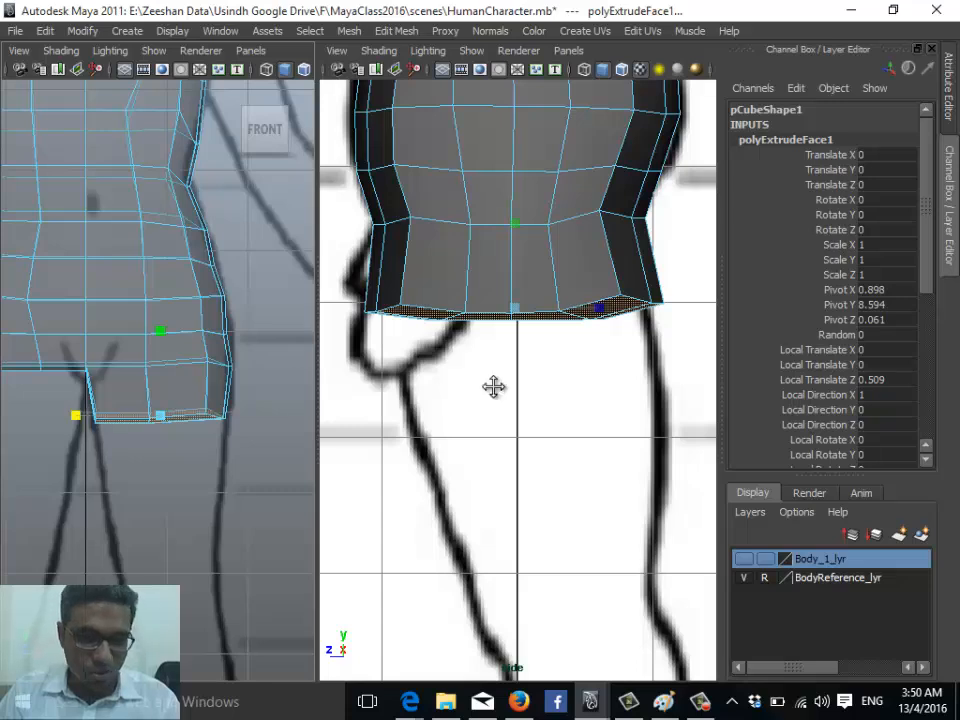
middle_click_drag(494, 386, 488, 410, "alt")
left_click_drag(592, 332, 573, 332)
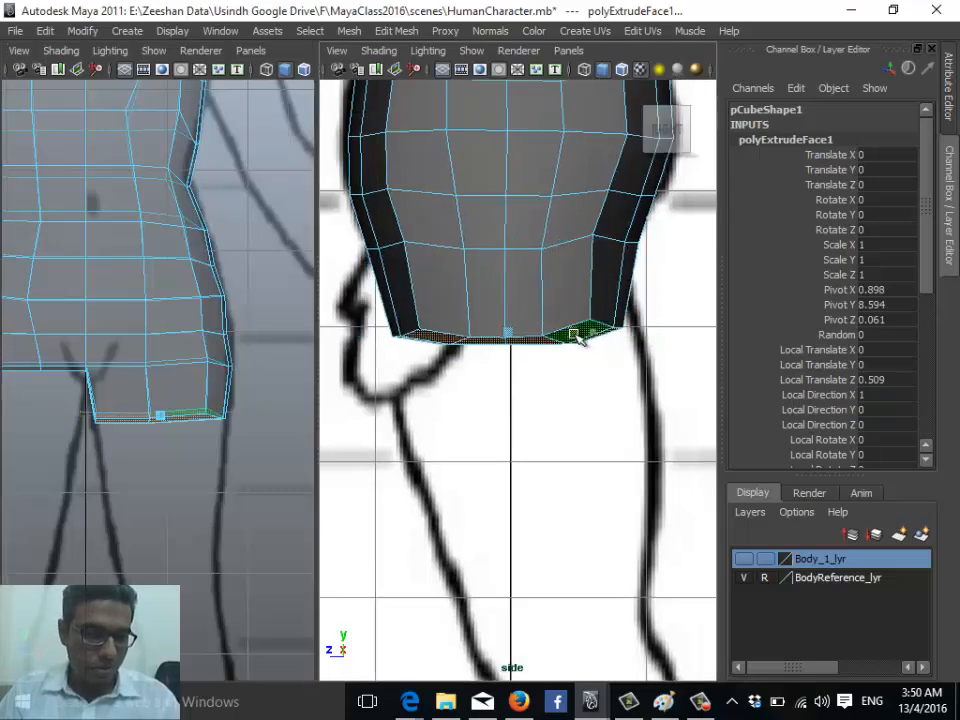
middle_click_drag(469, 447, 455, 374, "alt")
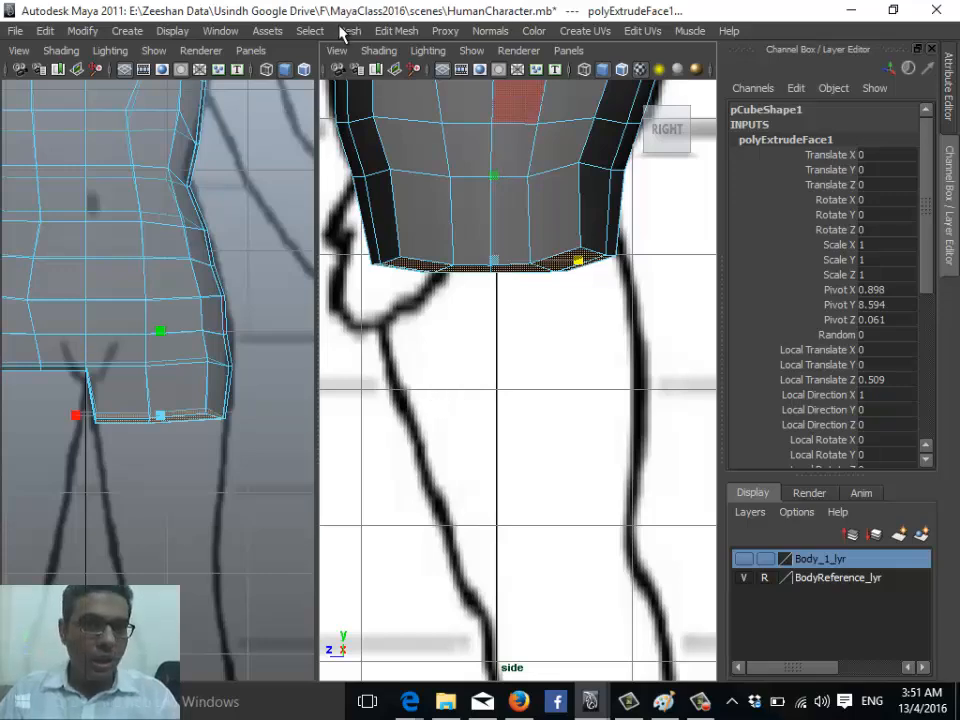
- Extrude the leg's end faces about 0.525 for a second thigh segment and shift them down and backward along the side reference
left_click(379, 35)
left_click(403, 78)
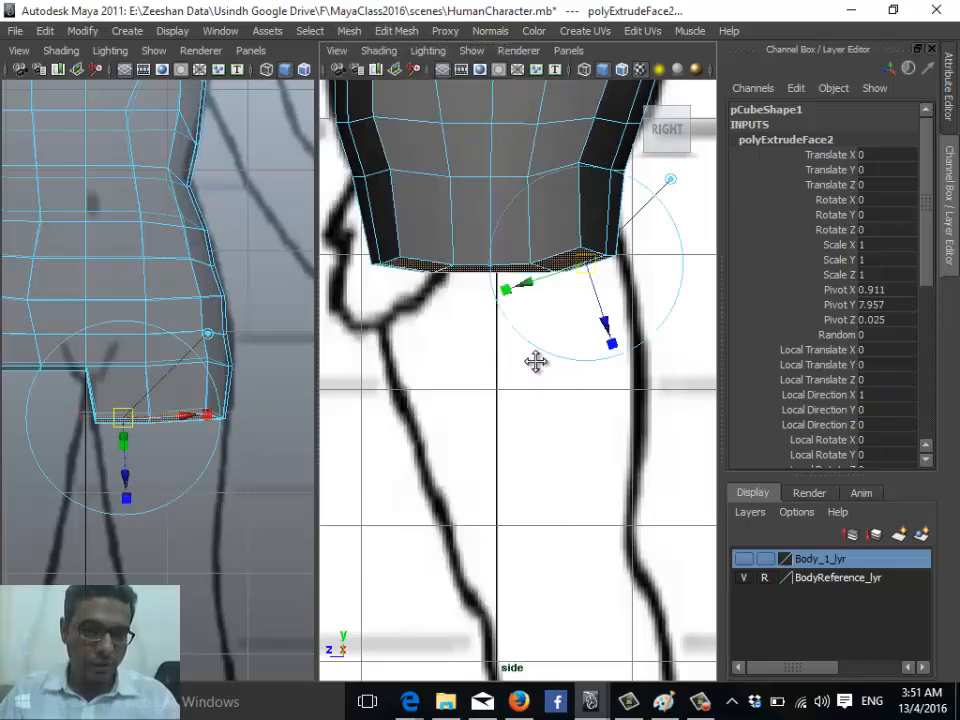
middle_click_drag(534, 362, 598, 290, "alt")
left_click_drag(606, 289, 627, 366)
key("w")
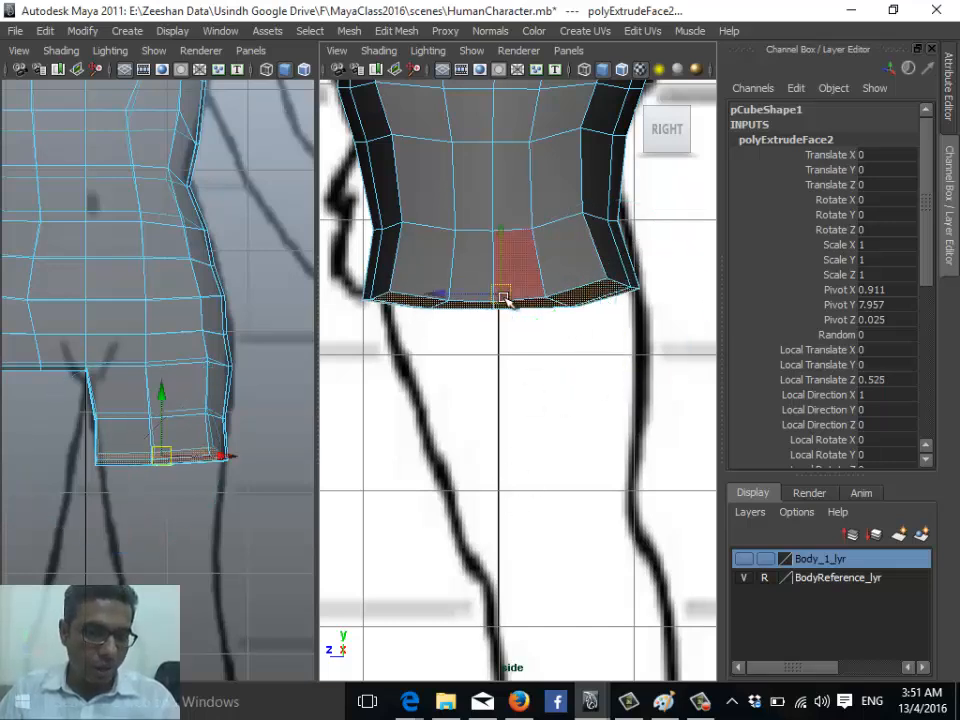
left_click_drag(503, 297, 512, 311)
- Scale the second segment's end faces narrower along Z and X to match the thigh references
key("r")
left_click_drag(594, 311, 583, 313)
middle_click_drag(131, 465, 124, 414, "alt")
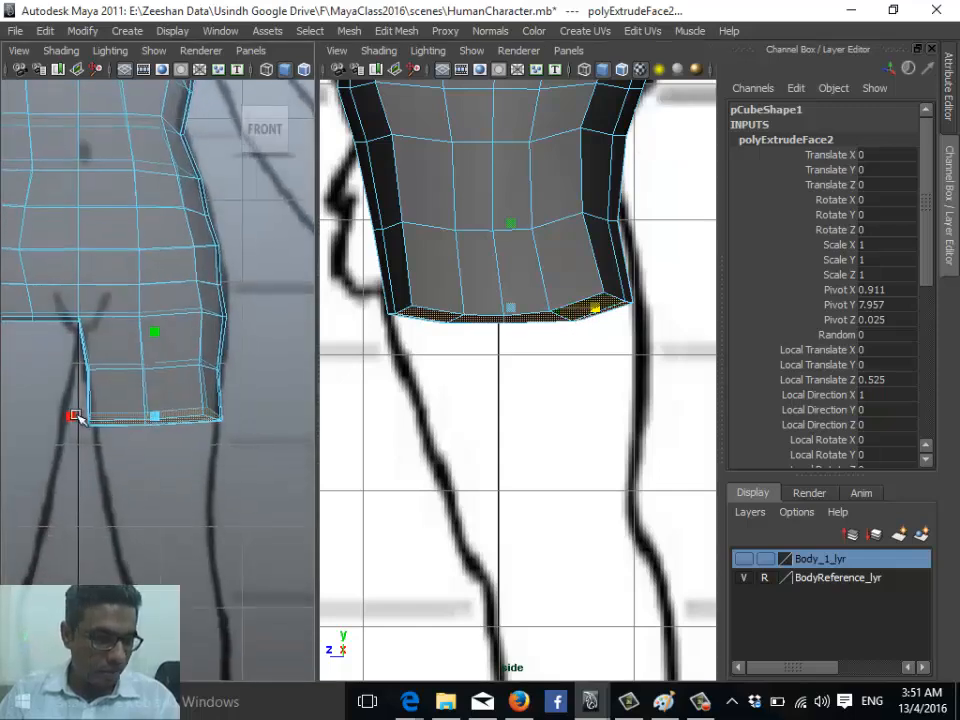
left_click_drag(72, 416, 78, 416)
- Widen the front view pane to give more room for modeling the leg
middle_click_drag(112, 368, 128, 283, "alt")
middle_click_drag(467, 308, 476, 396, "alt")
scroll(475, 379, "down", 2)
scroll(476, 396, "up", 1)
middle_click_drag(154, 387, 187, 385, "alt")
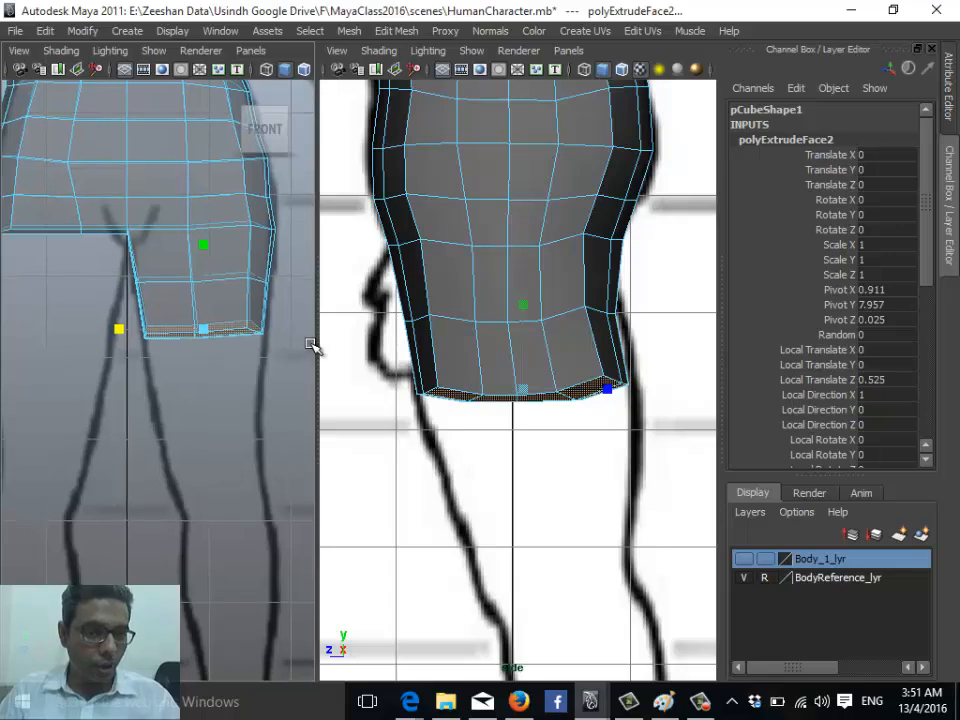
left_click_drag(316, 342, 336, 349)
middle_click_drag(441, 386, 446, 211, "alt")
scroll(459, 367, "up", 3)
middle_click_drag(144, 412, 103, 366, "alt")
scroll(130, 376, "up", 1)
middle_click_drag(158, 385, 154, 394, "alt")
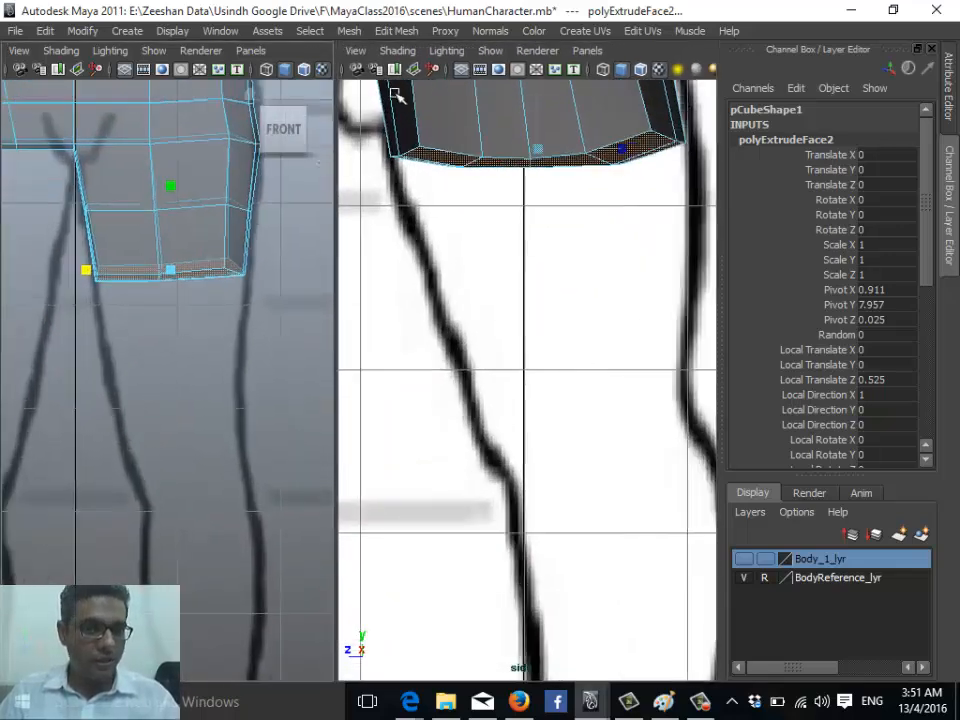
- Extrude the leg's end faces again and move them straight down to form a third thigh segment
key("ctrl+e")
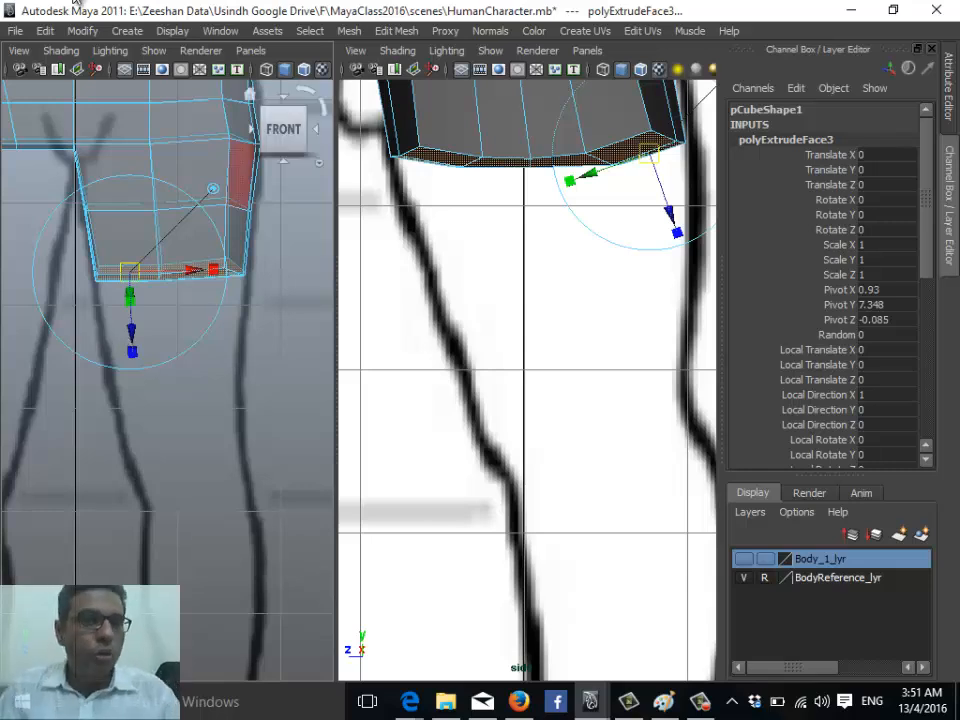
left_click(395, 30)
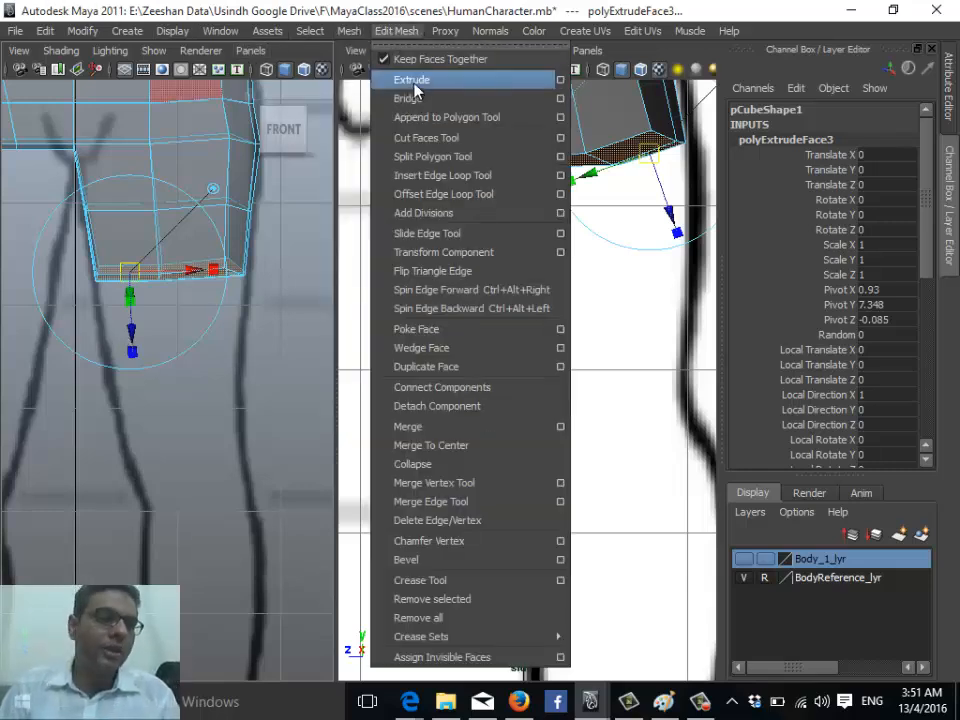
left_click(378, 31)
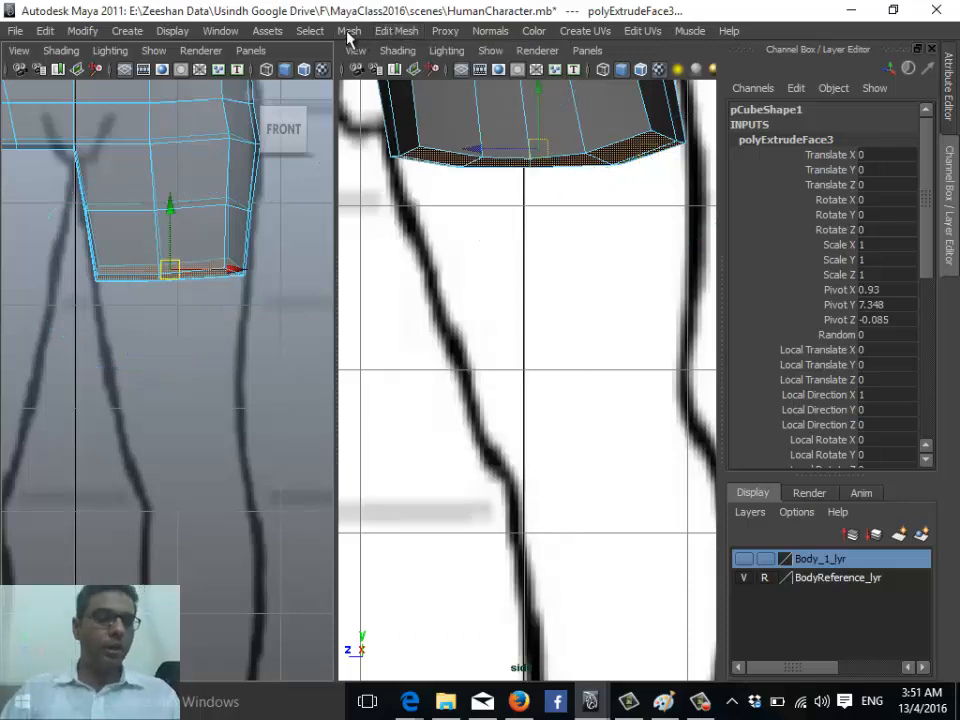
left_click(177, 265)
left_click_drag(170, 210, 200, 368)
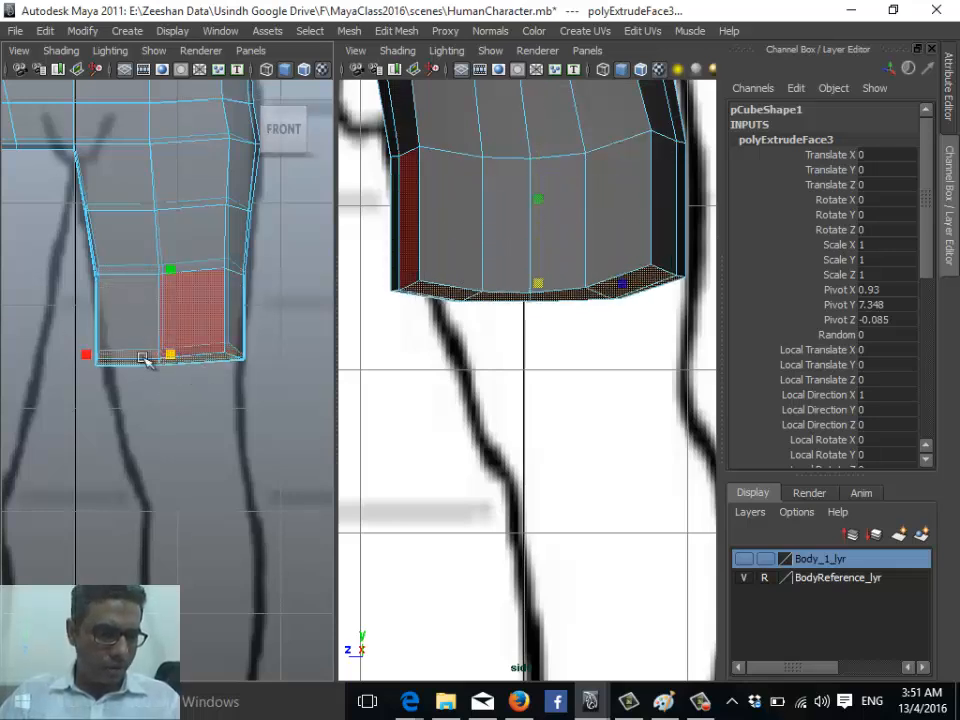
- Narrow the third segment's end along X, then shift and scale it along Z to fit the side outline
left_click_drag(88, 354, 100, 355)
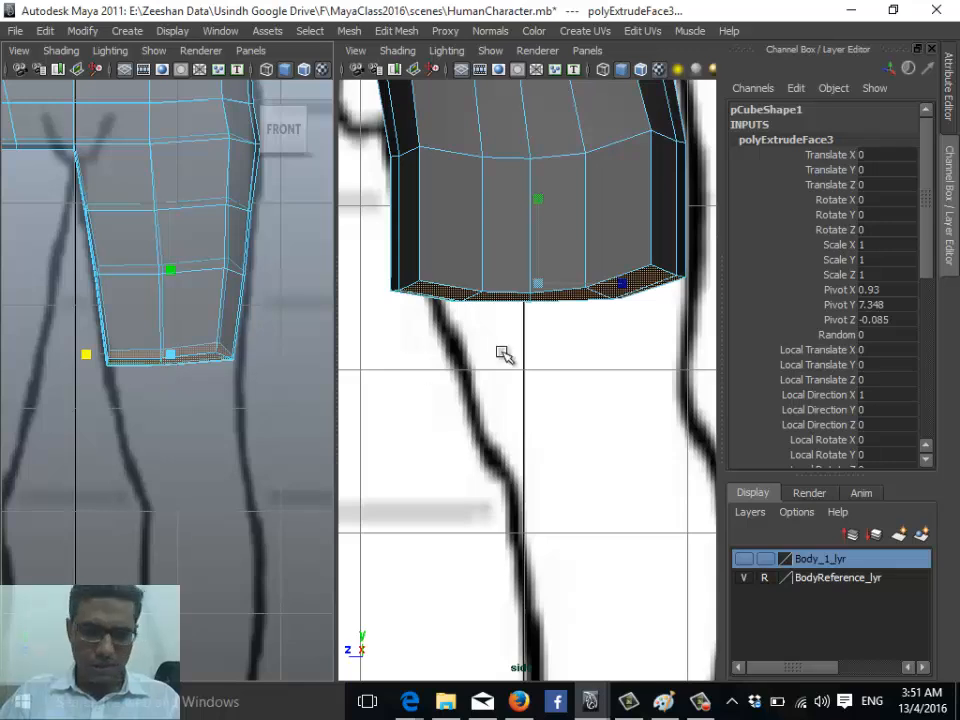
middle_click_drag(596, 318, 566, 329, "alt")
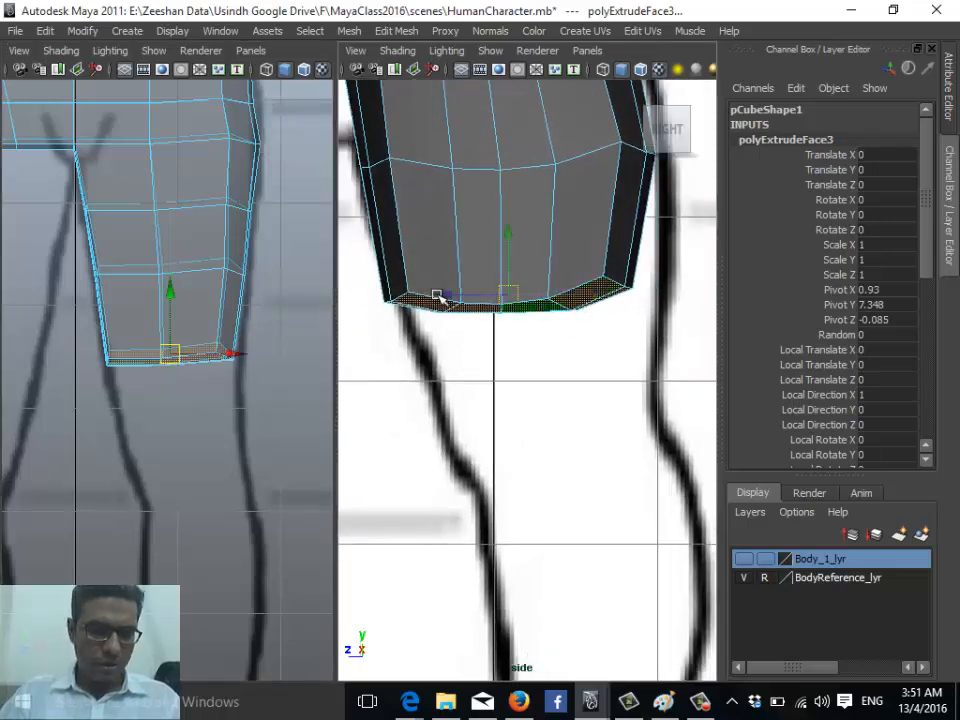
left_click_drag(456, 296, 460, 297)
key("r")
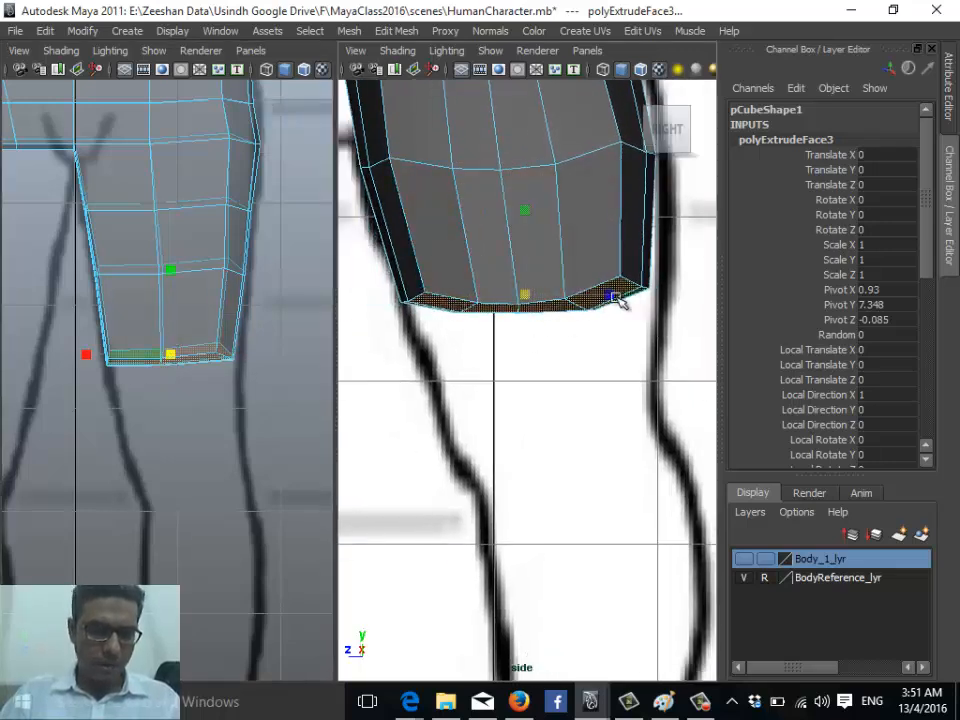
left_click_drag(608, 296, 620, 298)
key("w")
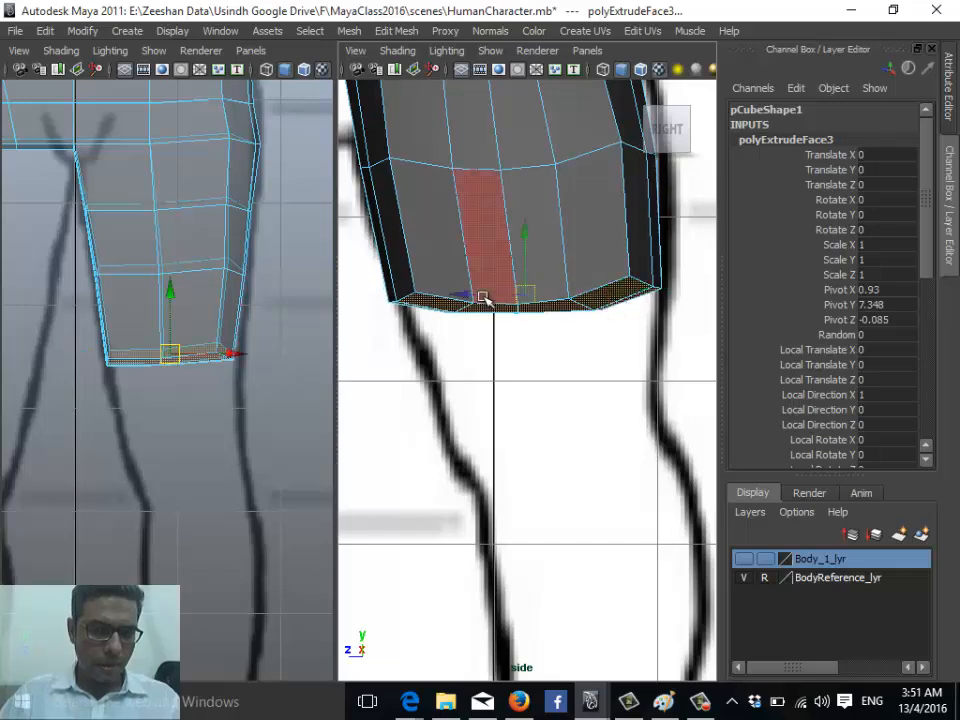
- Extrude the end faces about 0.47 for a fourth thigh segment and position them between the side-view leg outlines
scroll(487, 412, "down", 2)
middle_click_drag(457, 396, 471, 345, "alt")
middle_click_drag(528, 399, 516, 373, "alt")
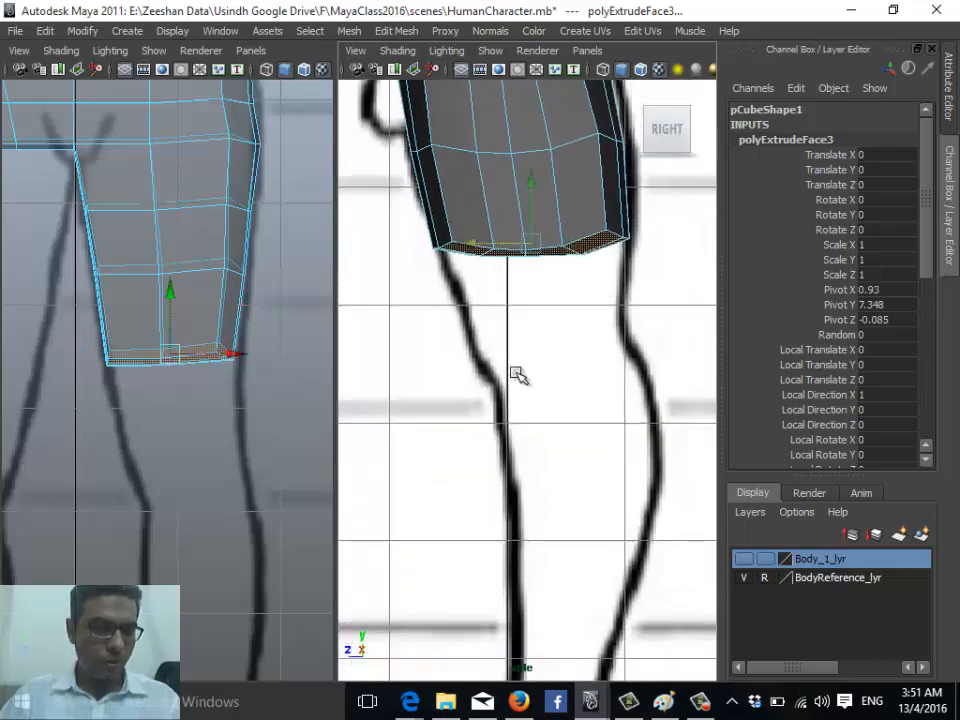
key("ctrl+e")
left_click_drag(626, 290, 599, 303)
key("w")
left_click_drag(532, 296, 541, 308)
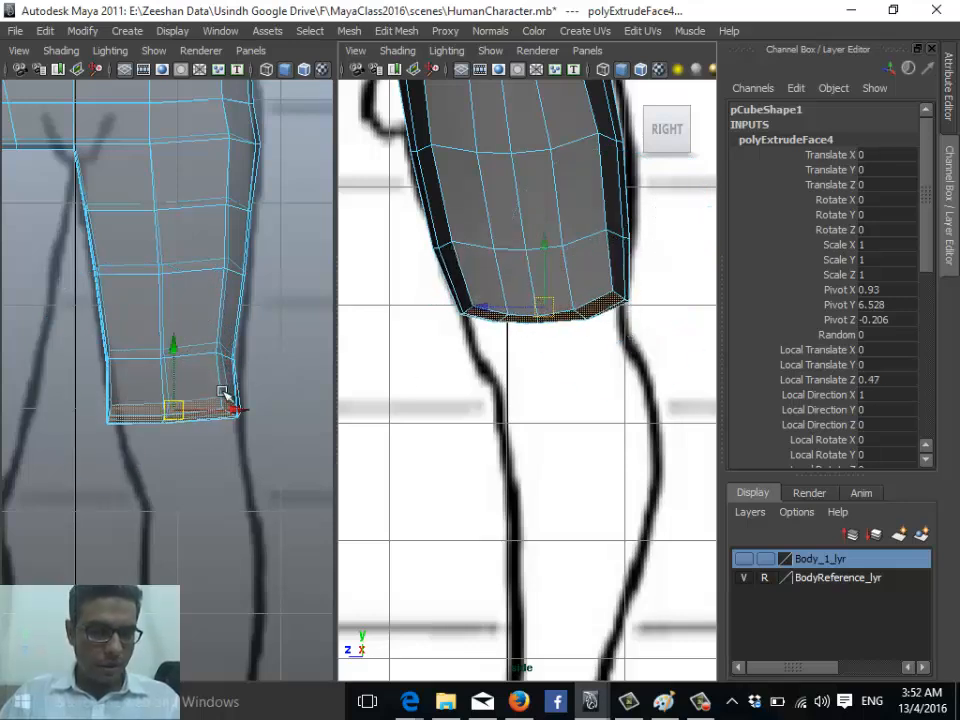
- Scale the fourth segment's end faces narrower along X to follow the front reference
middle_click_drag(217, 390, 197, 356, "alt")
key("r")
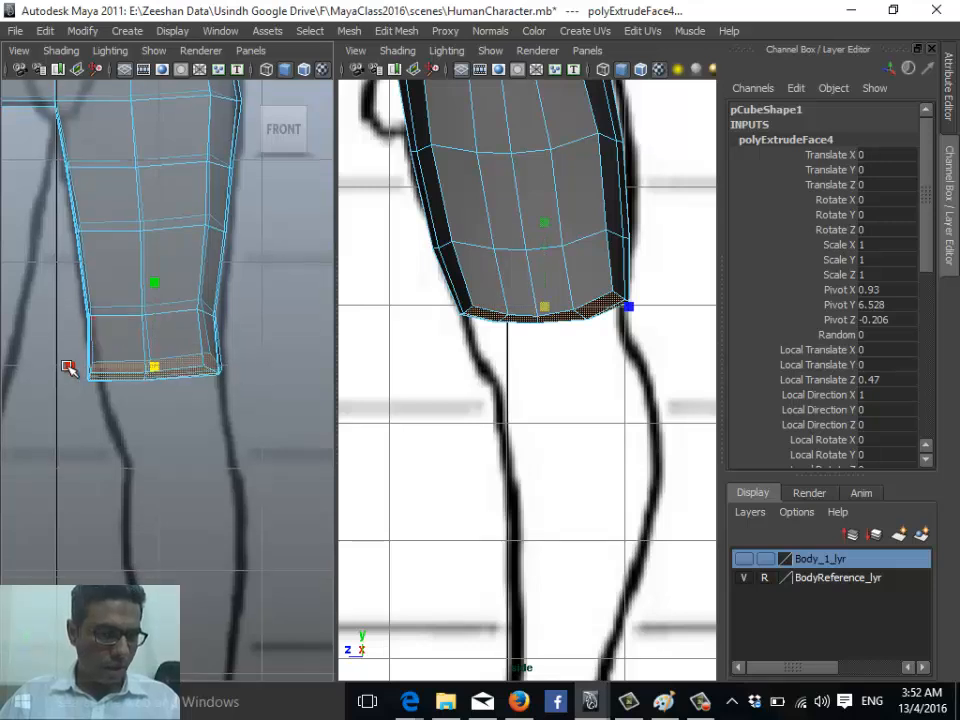
left_click_drag(71, 368, 77, 370)
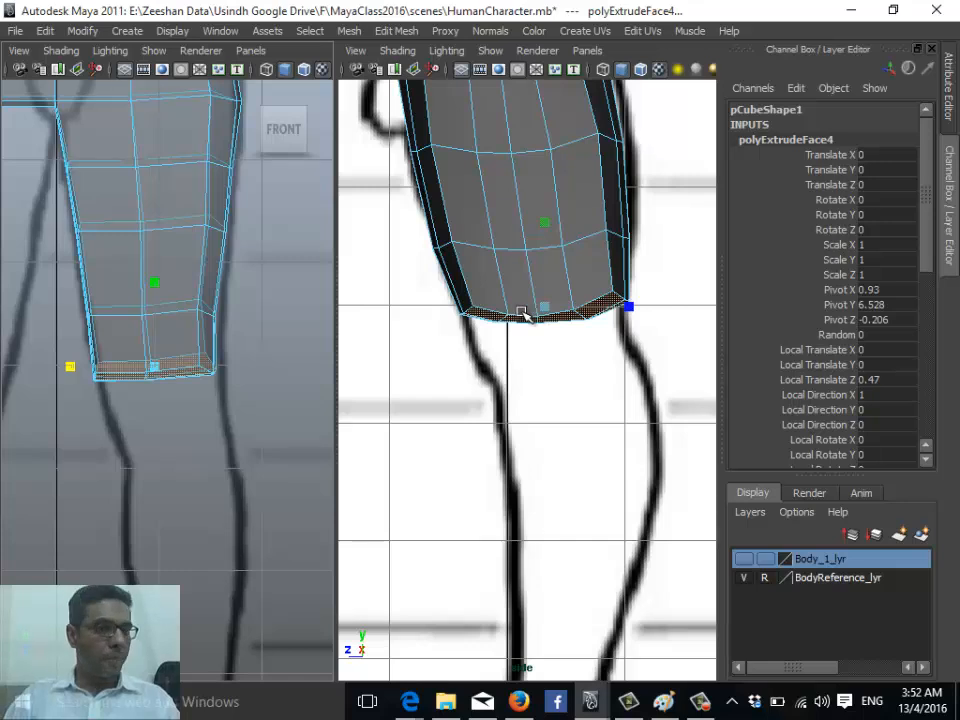
middle_click_drag(537, 374, 517, 391, "alt")
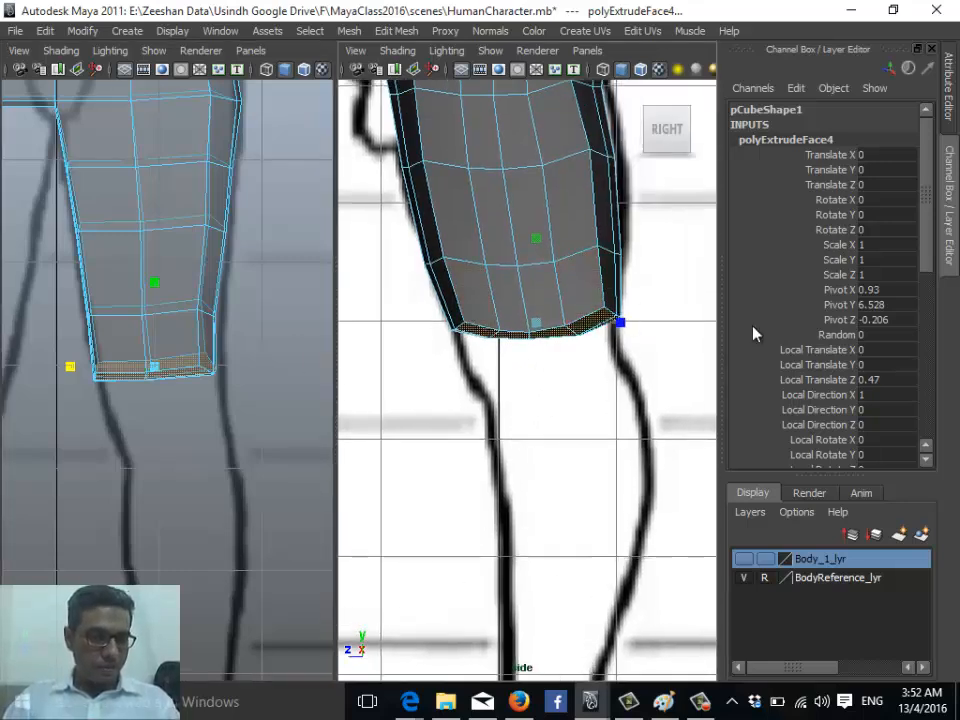
left_click_drag(619, 324, 541, 346)
key("ctrl+z")
middle_click_drag(197, 422, 167, 431, "alt")
left_click_drag(43, 375, 157, 374)
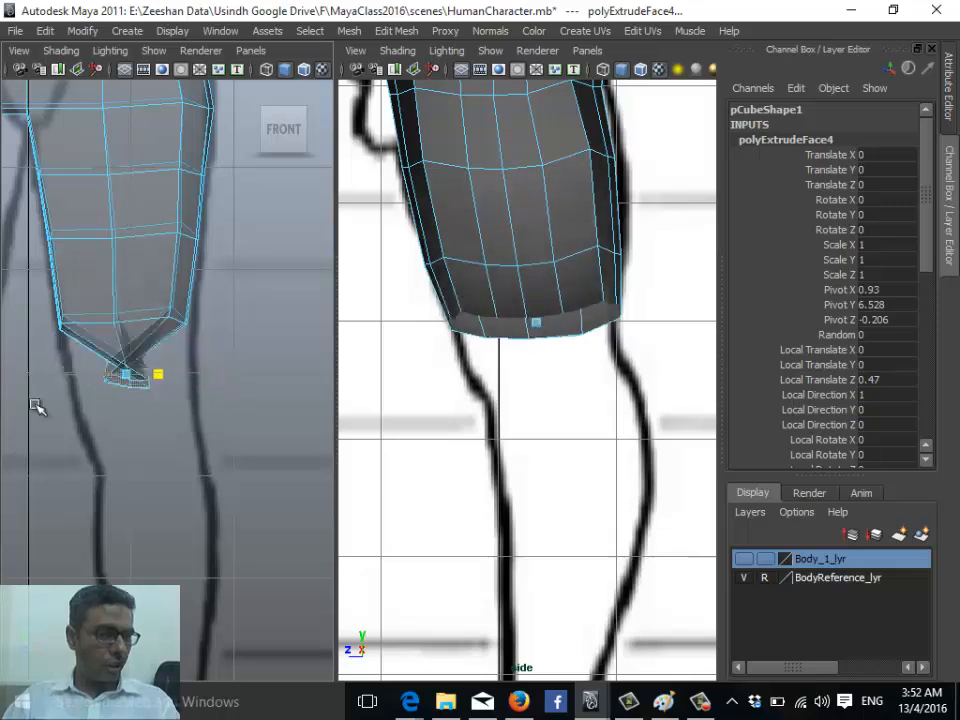
key("ctrl+z")
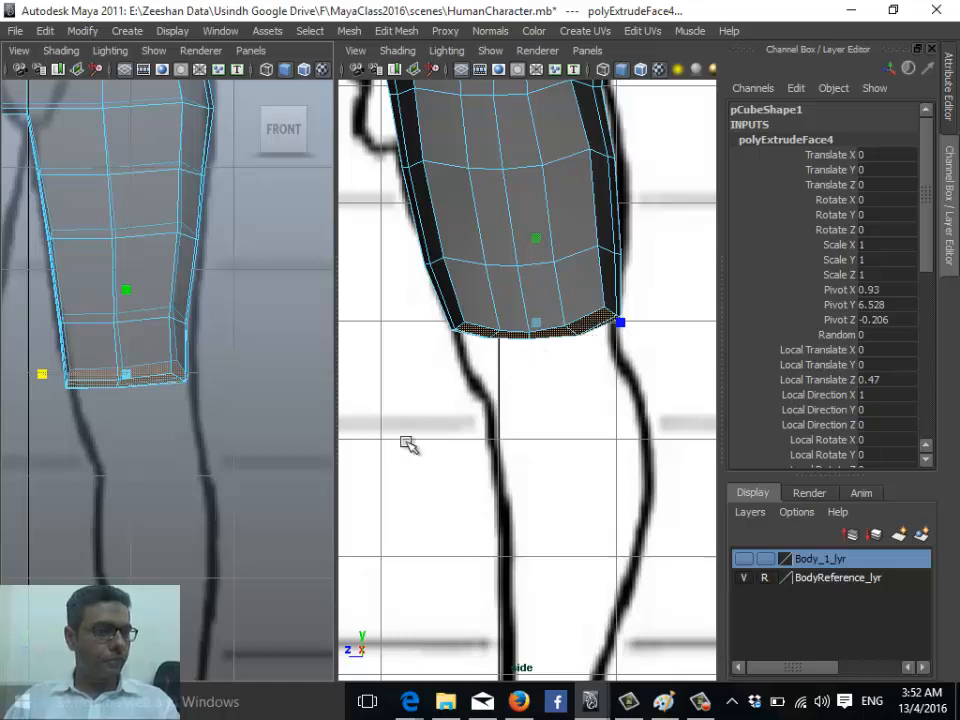
- Repeat the extrusion on the leg's end faces, pulling them out about 0.357 toward the knee
middle_click_drag(246, 422, 244, 376, "alt")
key("g")
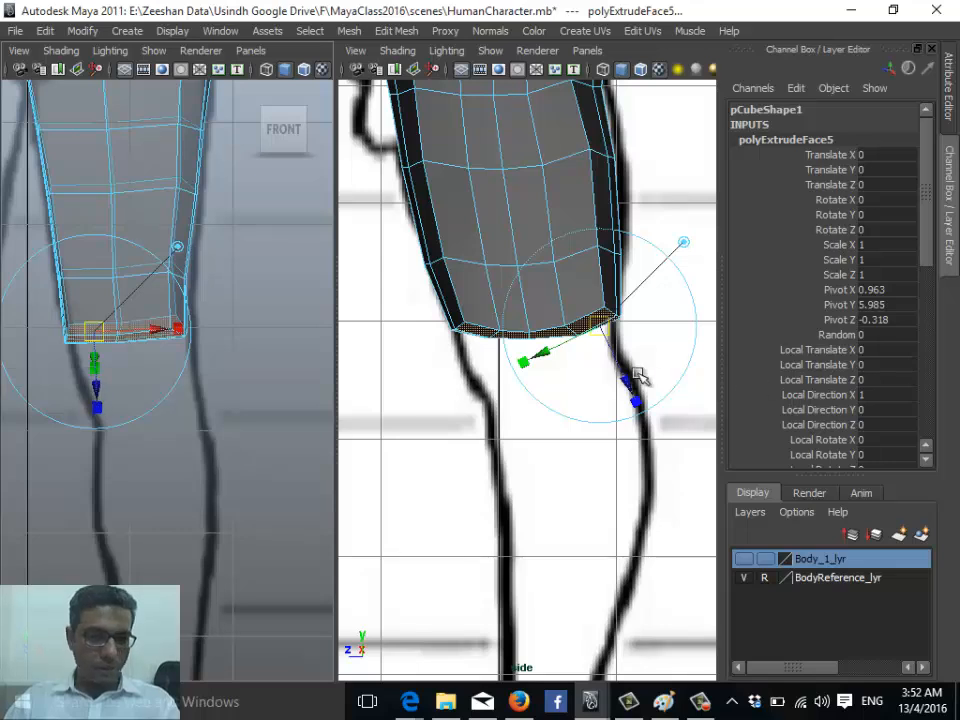
left_click_drag(628, 390, 643, 418)
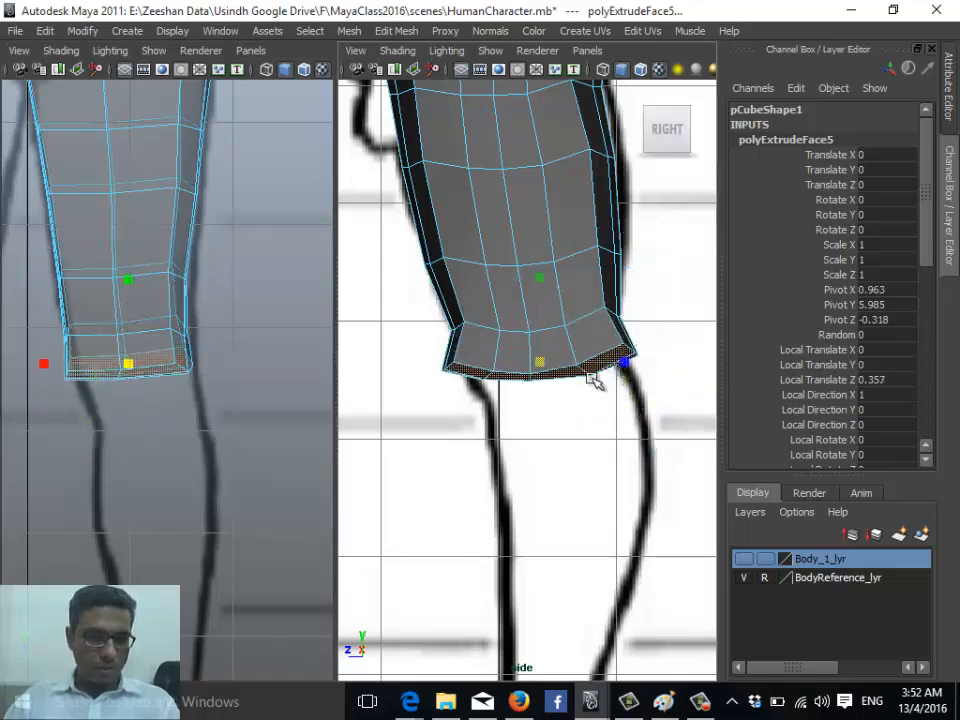
- Flatten the new end faces along Y, narrow them along Z and X, and shift them outward to fit the leg above the knee
mouse_move(624, 361)
left_mouse_down()
mouse_move(597, 361)
mouse_move(606, 364)
left_mouse_up()
middle_click_drag(139, 410, 150, 393, "alt")
left_click_drag(138, 264, 131, 325)
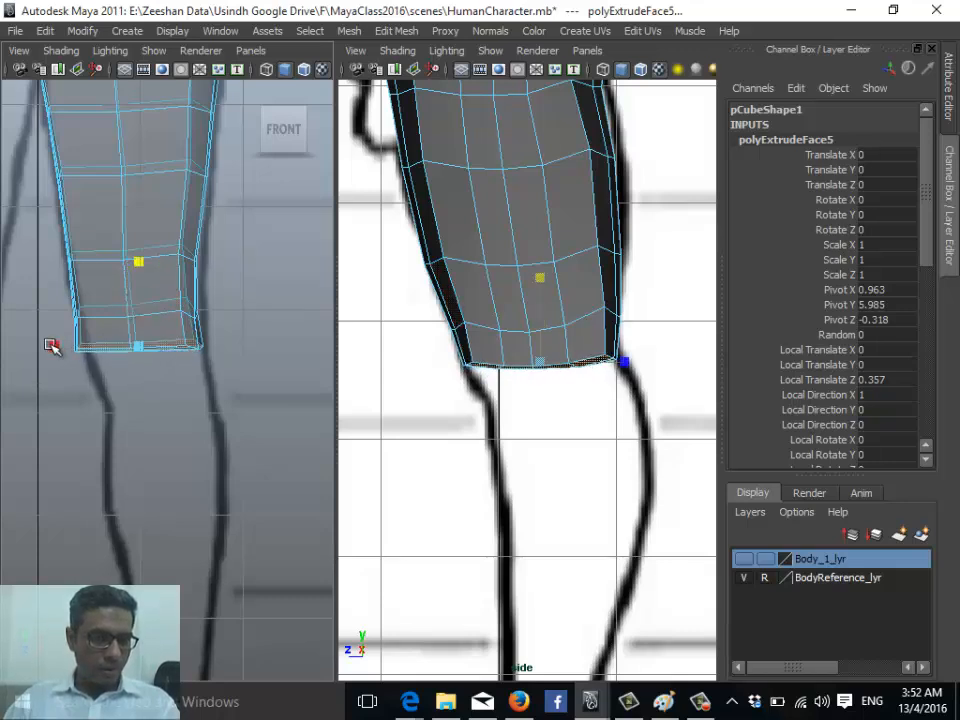
left_click_drag(51, 346, 63, 346)
key("w")
left_click_drag(138, 346, 145, 349)
middle_click_drag(532, 376, 525, 343, "alt")
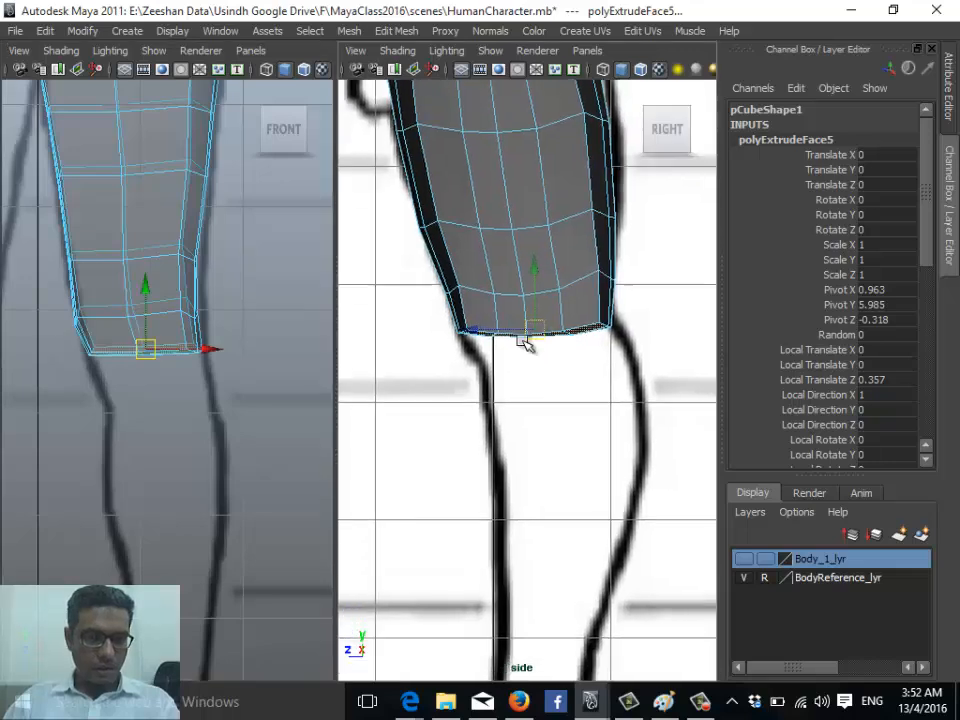
- Extrude the leg's open end down to the knee and align it with the knee outline in the front and side views
scroll(532, 355, "up", 1)
key("g")
key("w")
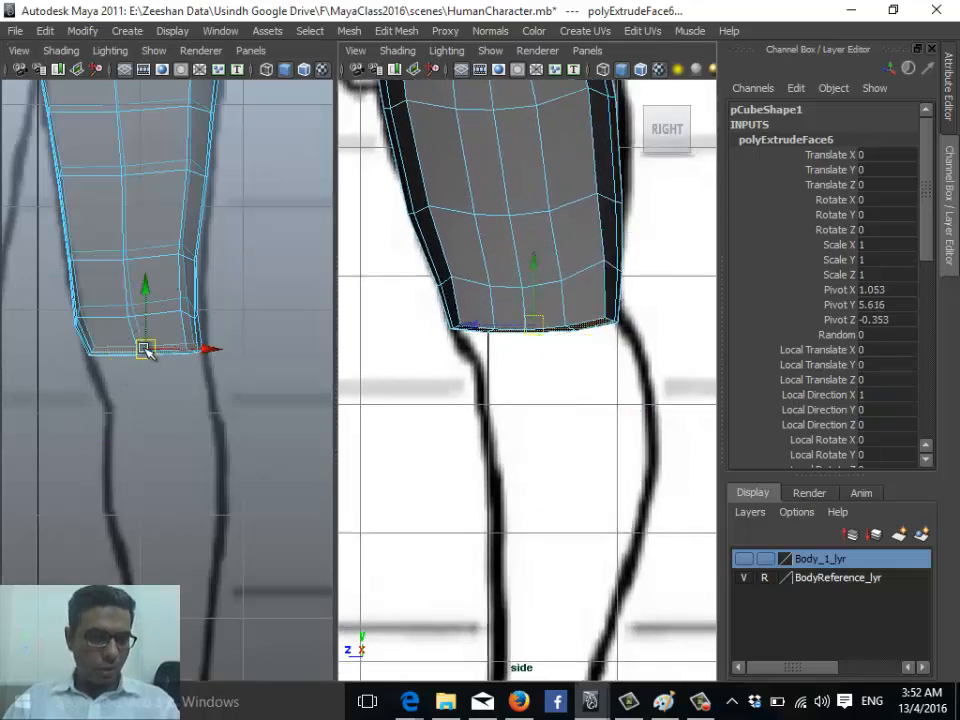
left_click_drag(145, 350, 159, 390)
key("r")
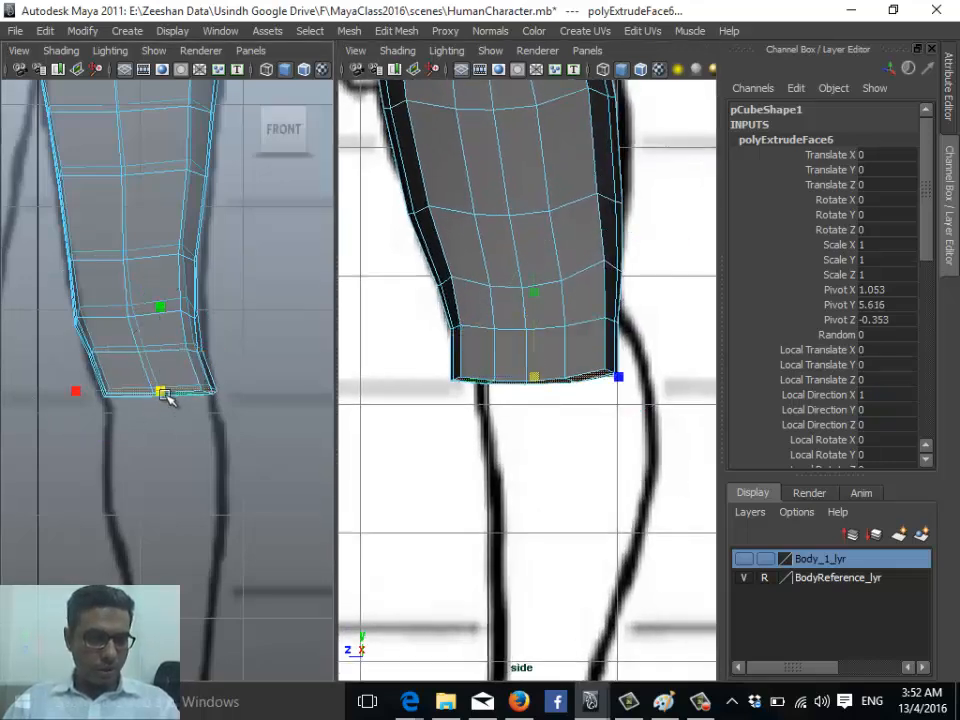
key("w")
left_click_drag(533, 378, 562, 379)
middle_click_drag(350, 419, 346, 377, "alt")
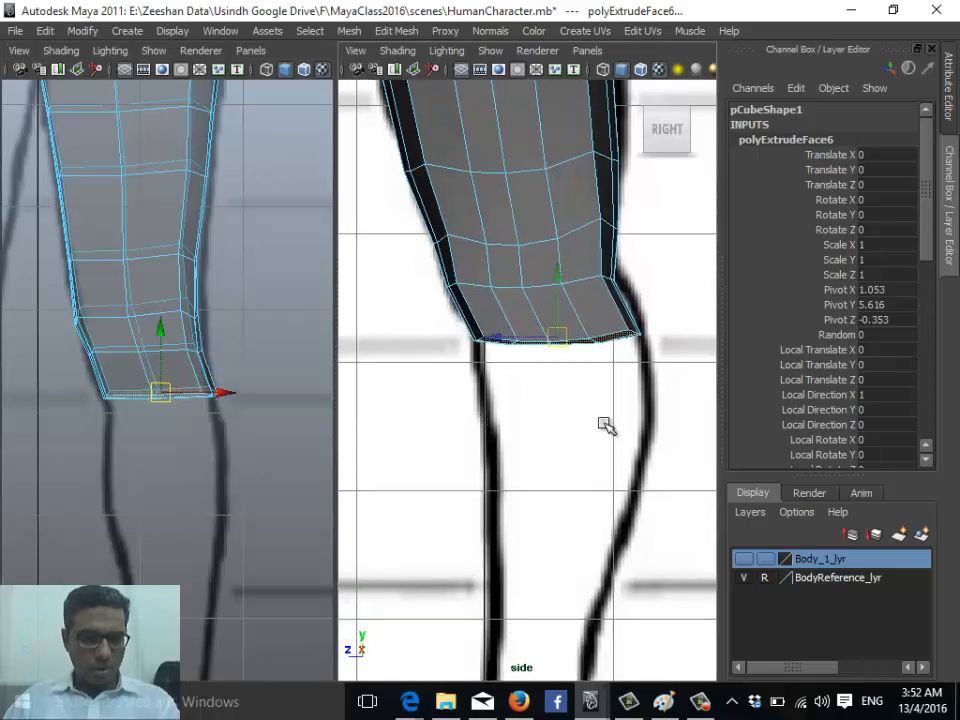
- Extrude the leg's end faces below the knee, offsetting them slightly backward to follow the upper calf in the side view
key("ctrl+e")
key("w")
left_click_drag(556, 341, 568, 428)
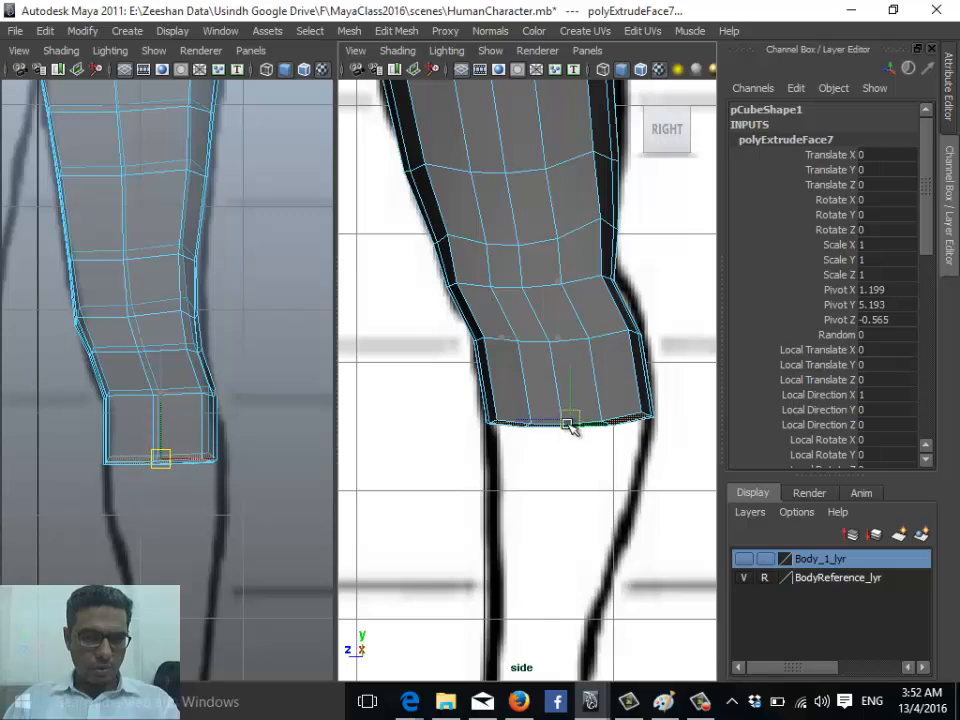
- Extrude the end faces down to mid-calf, shift them outward in the front view, and narrow their depth to the calf outline
middle_click_drag(200, 478, 146, 364, "alt")
key("ctrl+e")
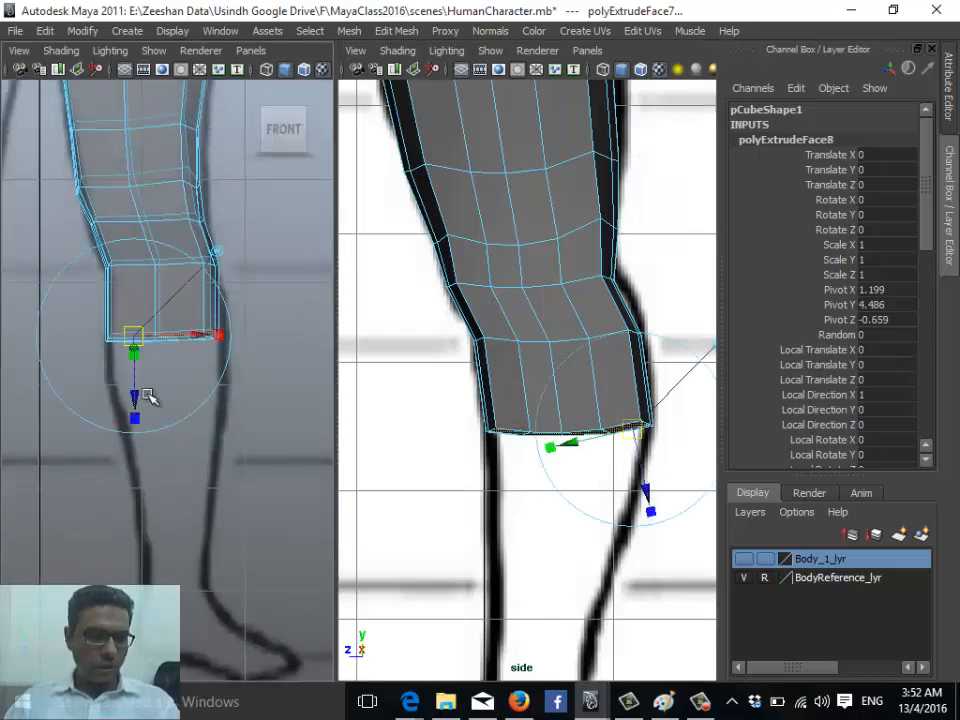
key("w")
left_click_drag(161, 337, 178, 434)
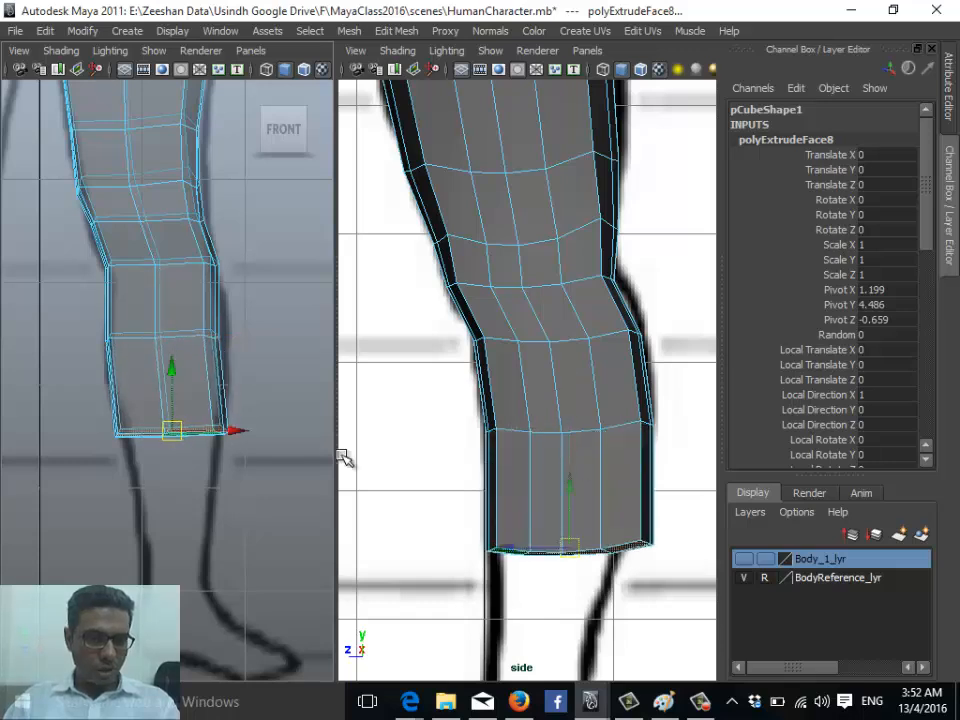
middle_click_drag(580, 470, 542, 369, "alt")
key("r")
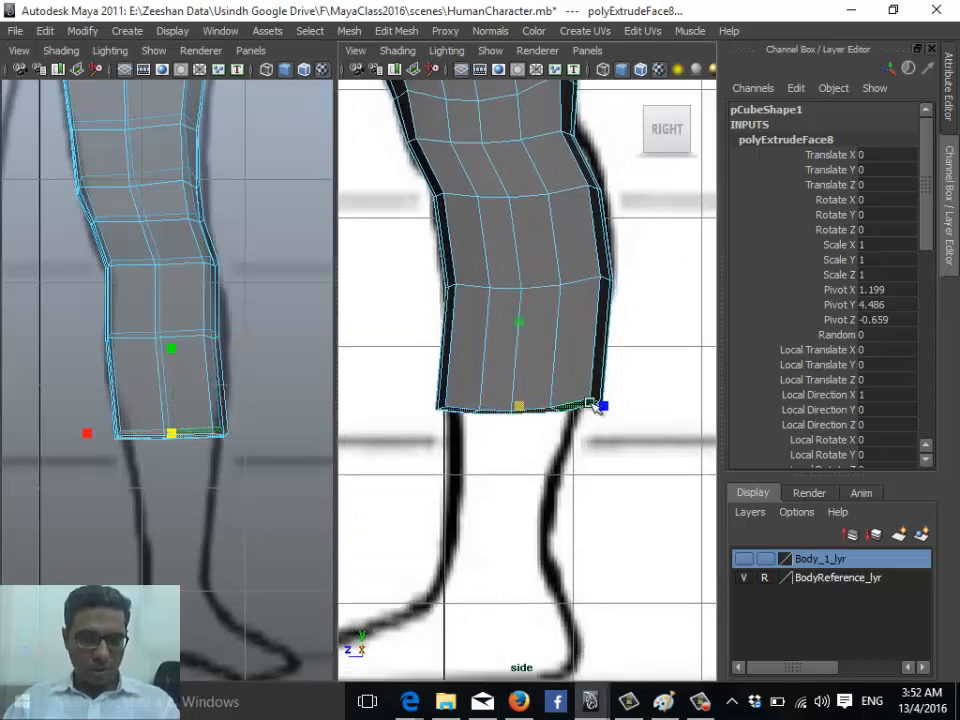
left_click_drag(604, 406, 584, 407)
middle_click_drag(532, 430, 531, 439, "alt")
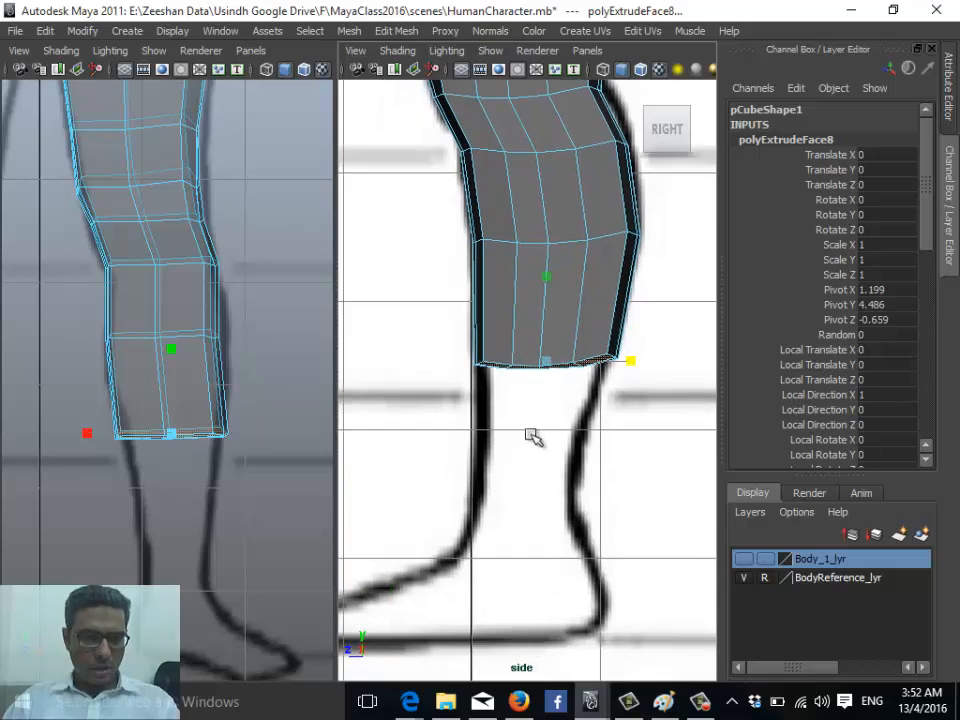
- Extrude the mid-calf end faces down to the lower calf, moving them slightly forward in the side view
key("ctrl+e")
key("w")
left_click_drag(549, 367, 536, 463)
- Scale down the lower calf's end in width and depth and reposition it to match the front and side outlines
middle_click_drag(201, 521, 184, 439, "alt")
key("r")
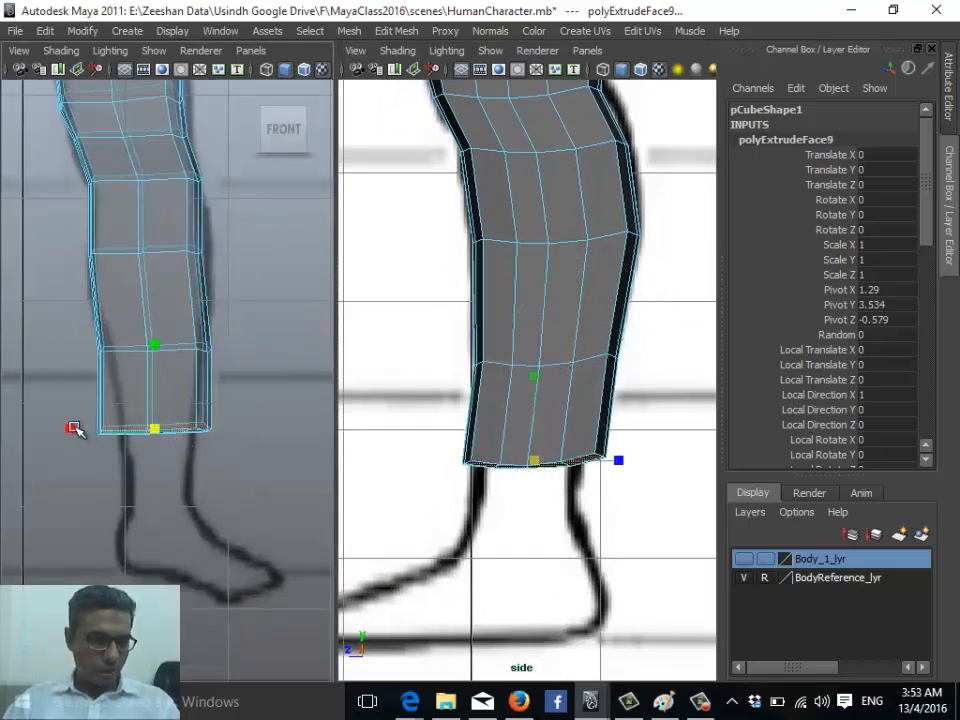
left_click_drag(74, 428, 158, 447)
key("w")
middle_click_drag(209, 427, 201, 346, "alt")
key("r")
middle_click_drag(614, 481, 588, 448, "alt")
left_click_drag(592, 449, 577, 449)
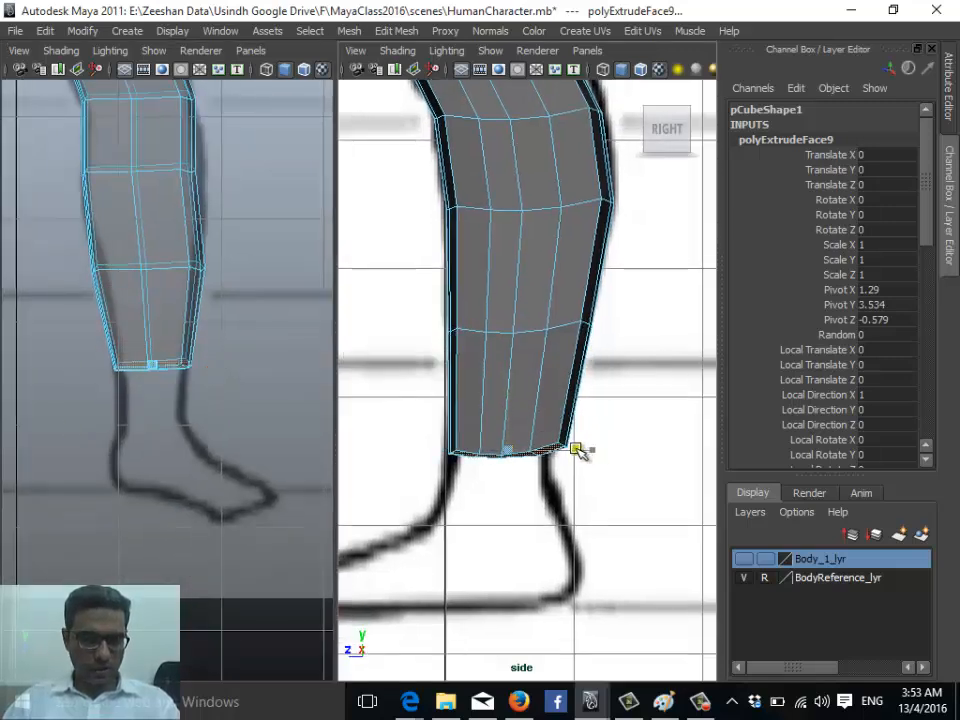
key("w")
left_click_drag(514, 451, 508, 450)
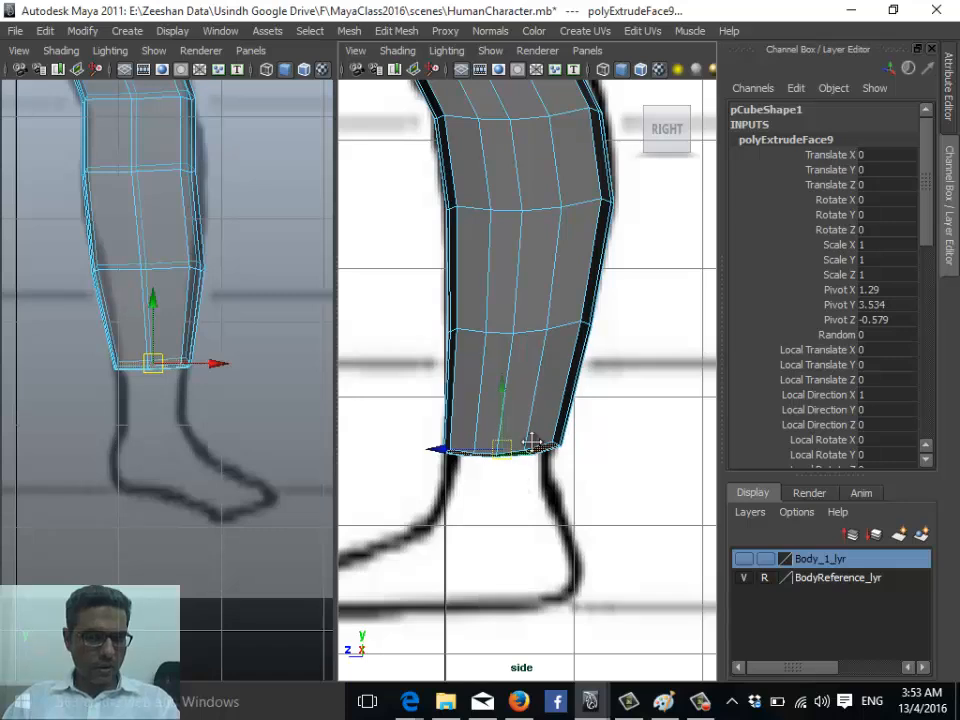
- Extrude the lower calf's end faces down to the ankle and adjust their position against the side outline
middle_click_drag(531, 441, 559, 353, "alt")
key("g")
key("w")
middle_click_drag(108, 398, 138, 340, "alt")
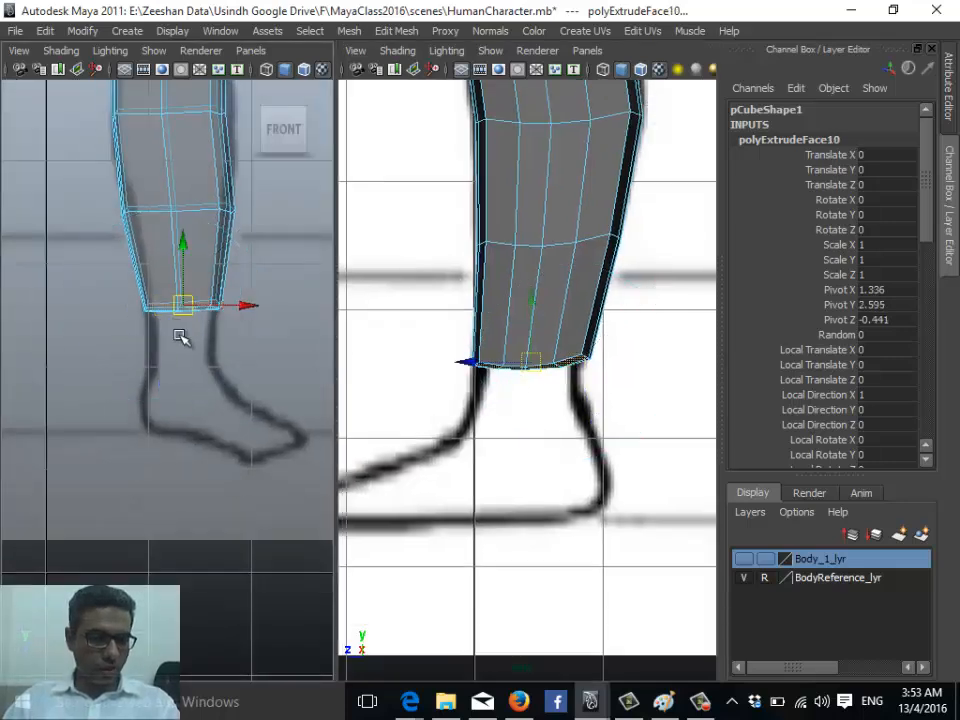
left_click_drag(182, 306, 183, 369)
middle_click_drag(536, 375, 551, 377, "alt")
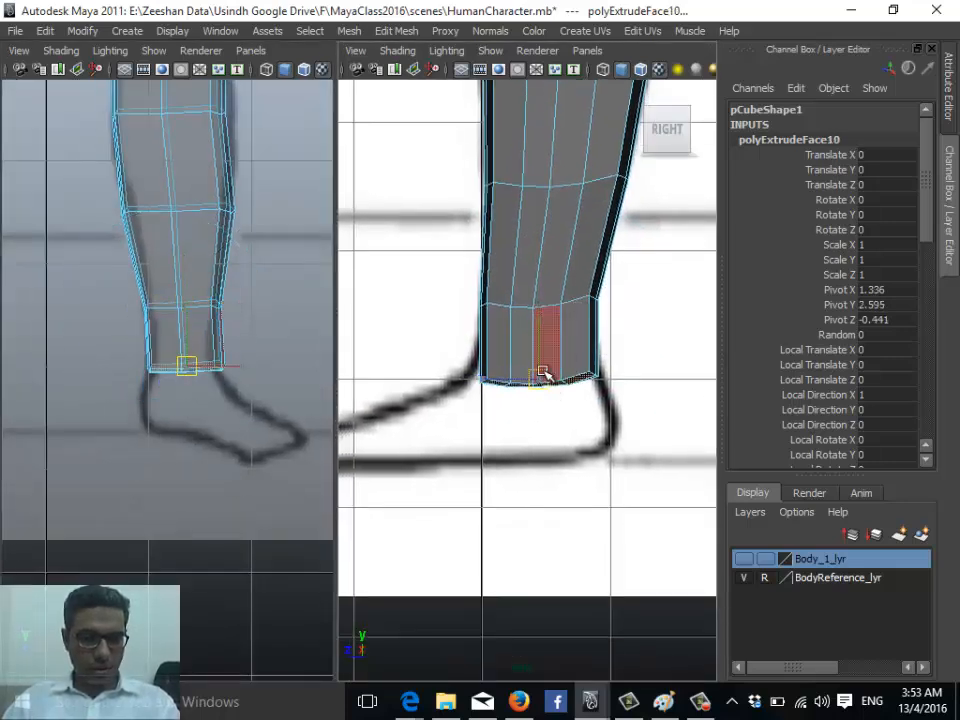
left_click_drag(543, 372, 543, 358)
- Extrude the ankle's bottom faces twice down to the sole, widening the sections to follow the heel outline
middle_click_drag(137, 388, 172, 350, "alt")
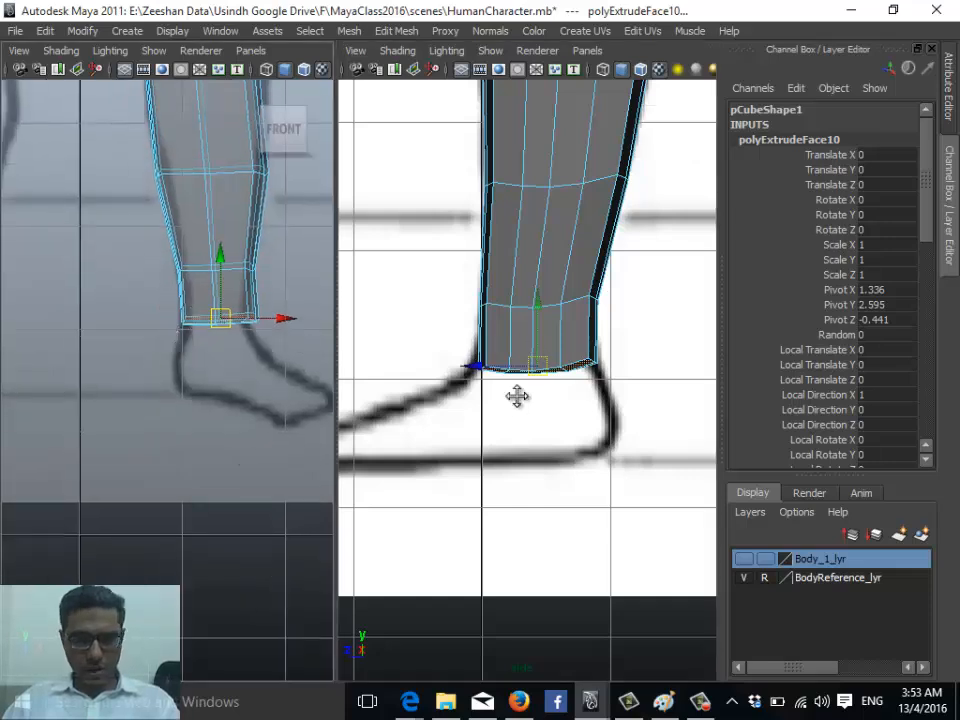
middle_click_drag(516, 396, 557, 370, "alt")
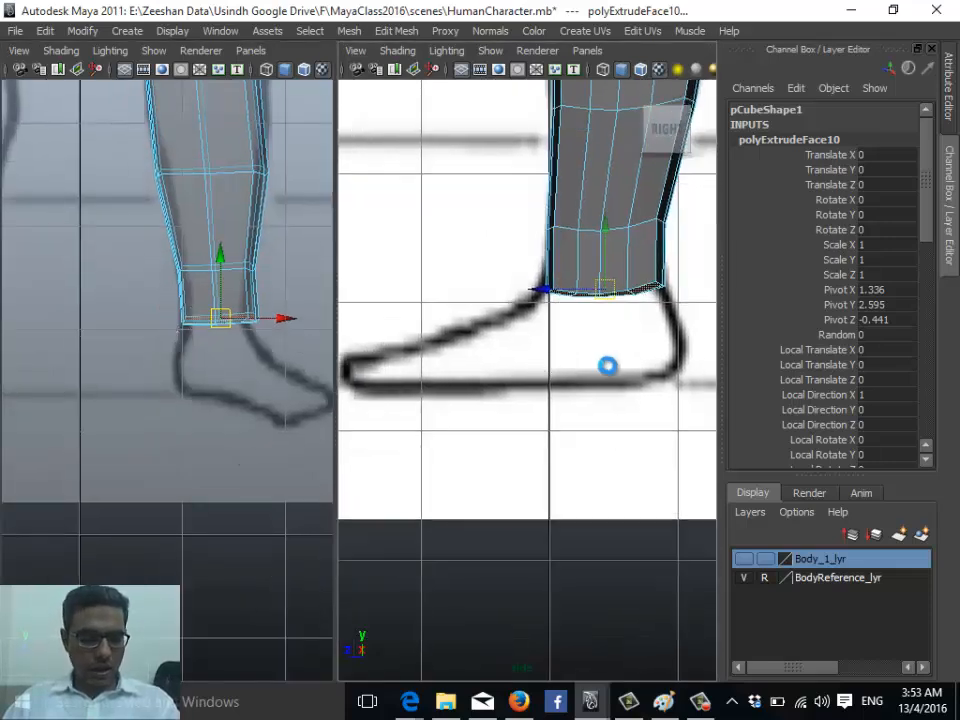
key("ctrl+e")
left_click_drag(658, 328, 689, 439)
left_click(673, 378)
key("g")
middle_click_drag(636, 405, 620, 365, "alt")
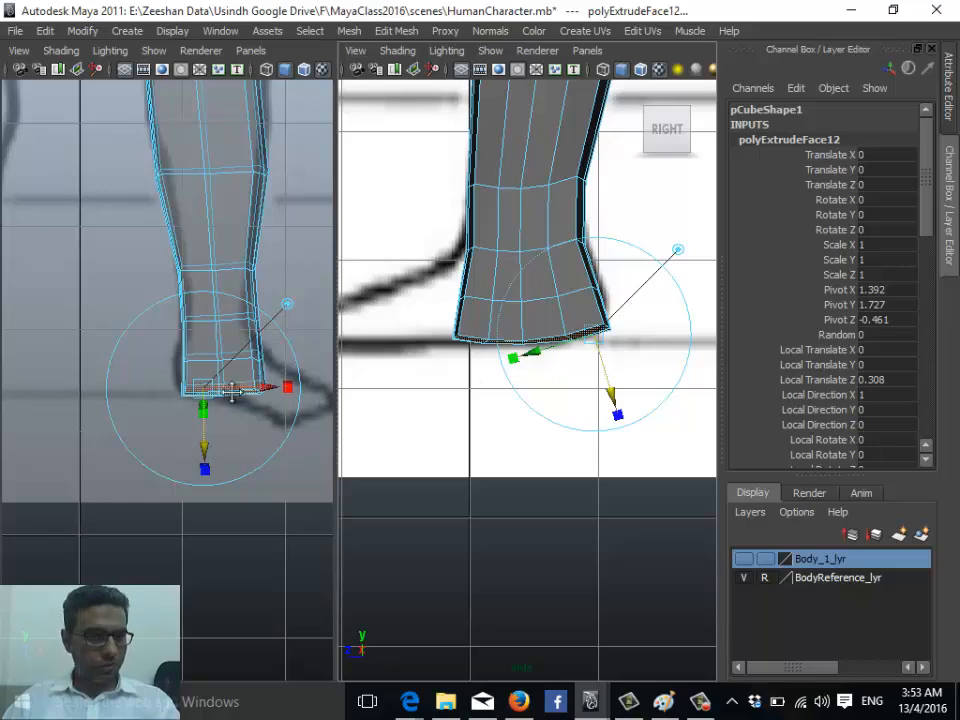
- Select the four front faces in the two lowest rows of the ankle for the foot
middle_click_drag(232, 393, 210, 345, "alt")
middle_click_drag(380, 265, 451, 285, "alt")
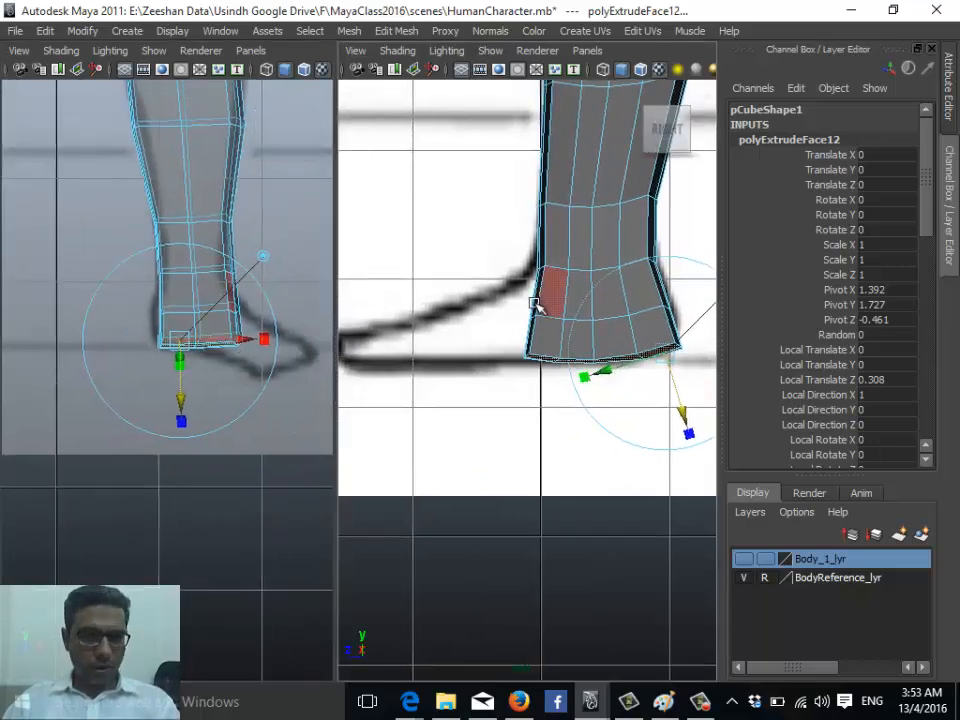
key("space")
left_click(535, 297)
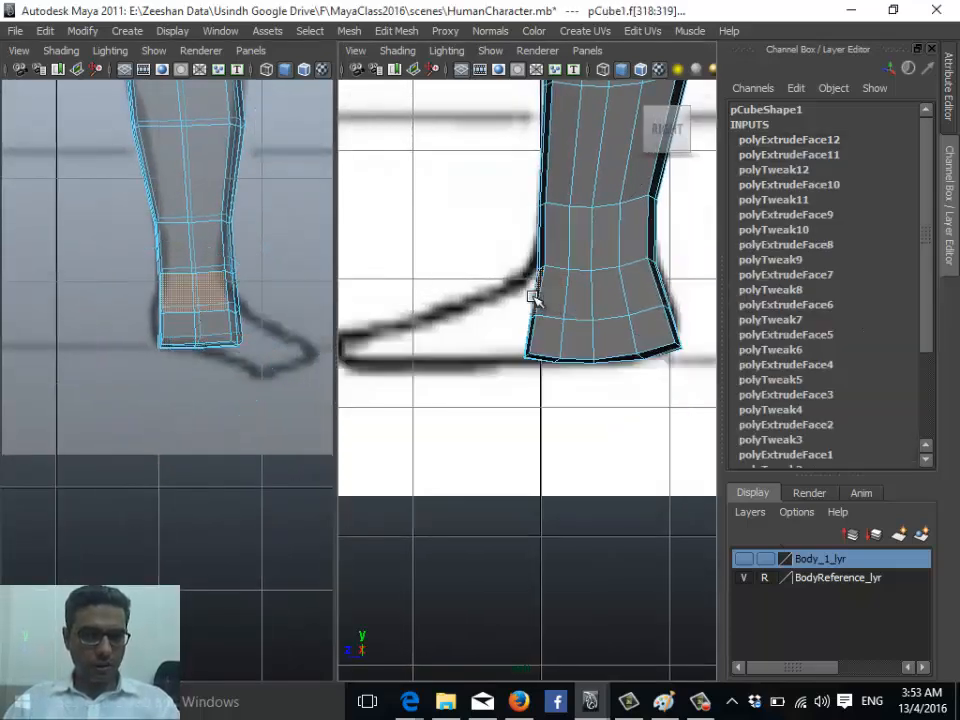
key("space")
left_click_drag(535, 297, 532, 260)
left_click_drag(545, 470, 567, 488, "alt")
middle_click_drag(567, 488, 520, 310, "alt")
right_click_drag(520, 310, 679, 422, "alt")
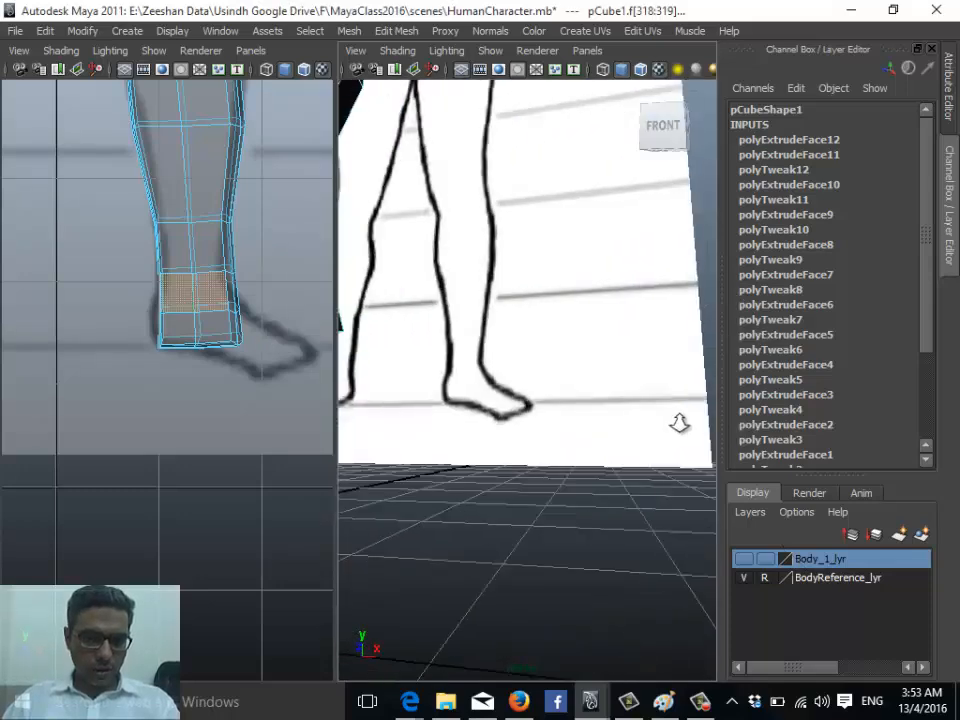
middle_click_drag(468, 366, 636, 425, "alt")
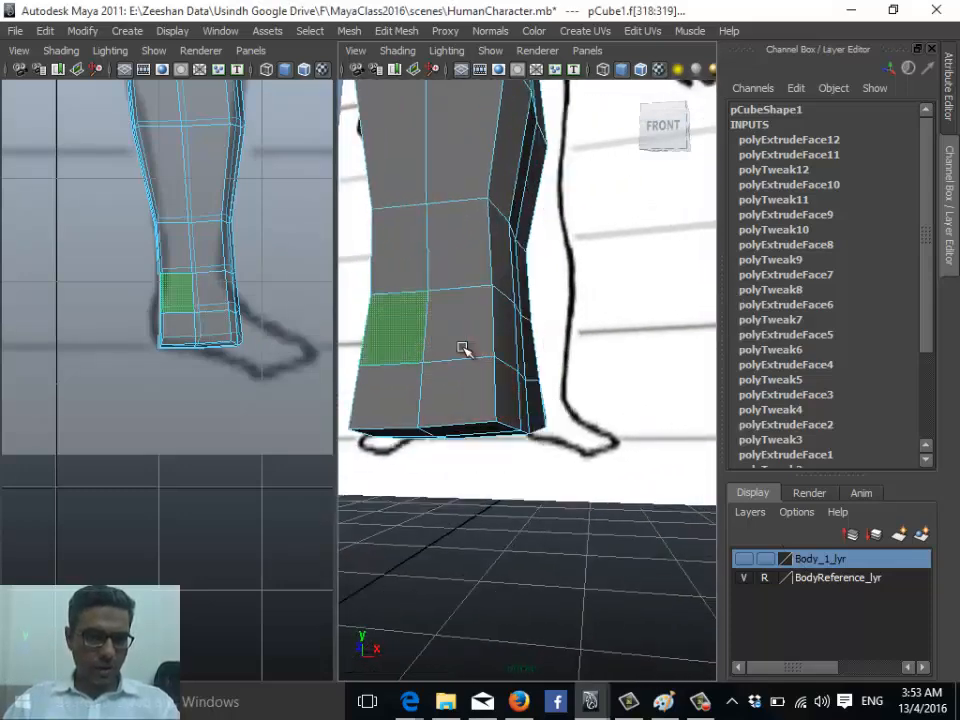
left_click(461, 392, "shift")
left_click(396, 386, "shift")
- Extrude the four selected faces forward about 0.22, lower them about 0.07 in local Y, and fit them to the instep outline
left_click_drag(553, 372, 622, 352, "alt")
key("space")
middle_click_drag(566, 338, 624, 360, "alt")
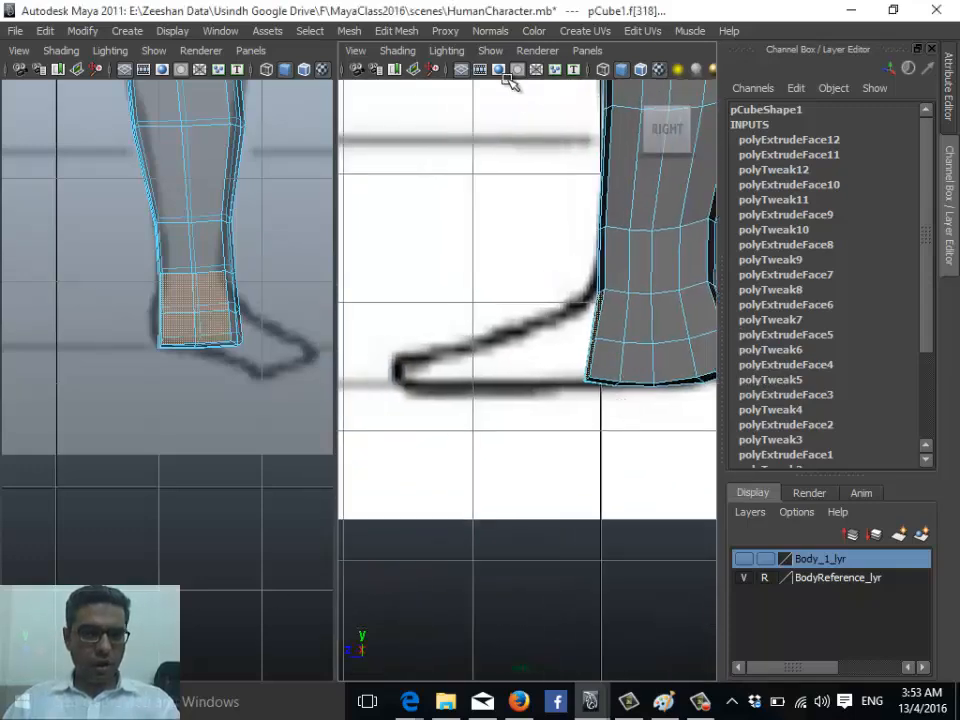
left_click(445, 30)
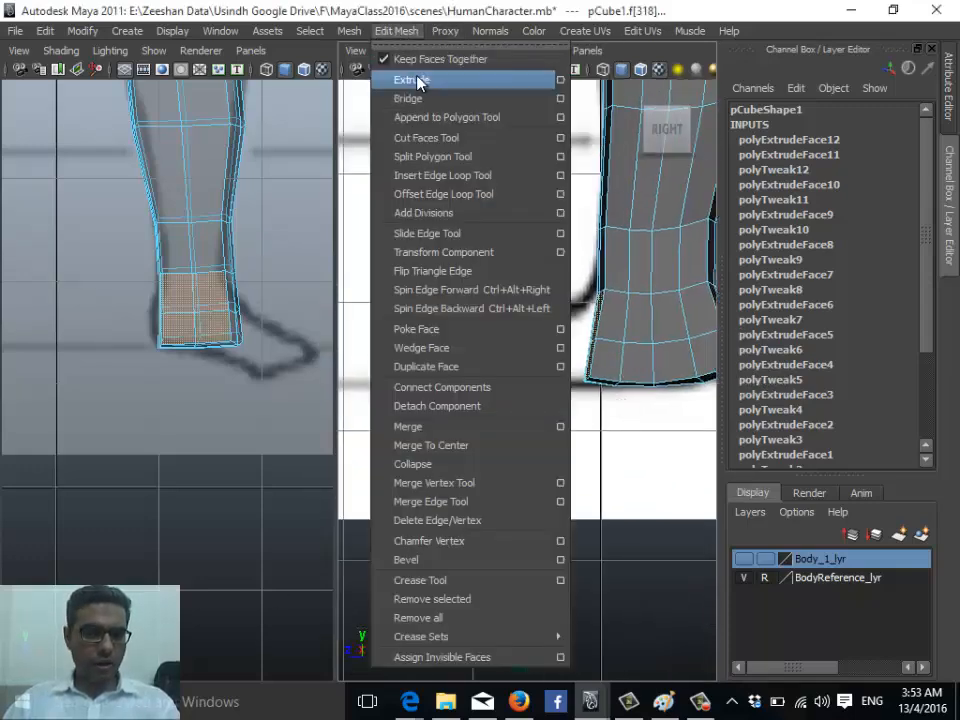
left_click(400, 79)
left_click_drag(553, 310, 522, 306)
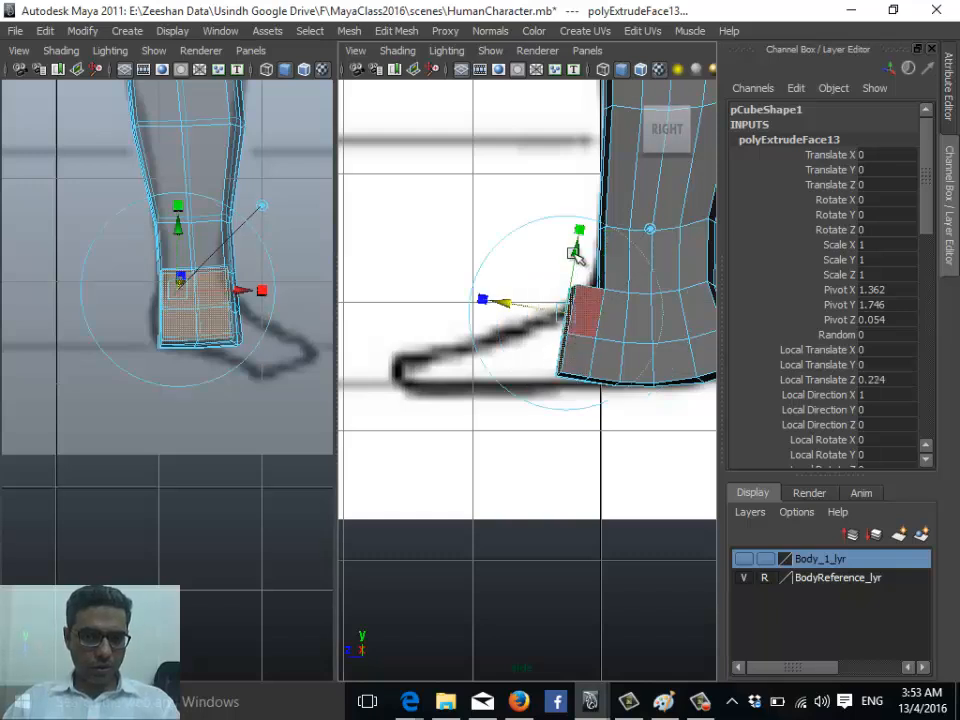
left_click_drag(573, 250, 564, 267)
key("e")
key("r")
key("w")
left_click_drag(565, 341, 550, 344)
middle_click_drag(466, 371, 484, 335, "alt")
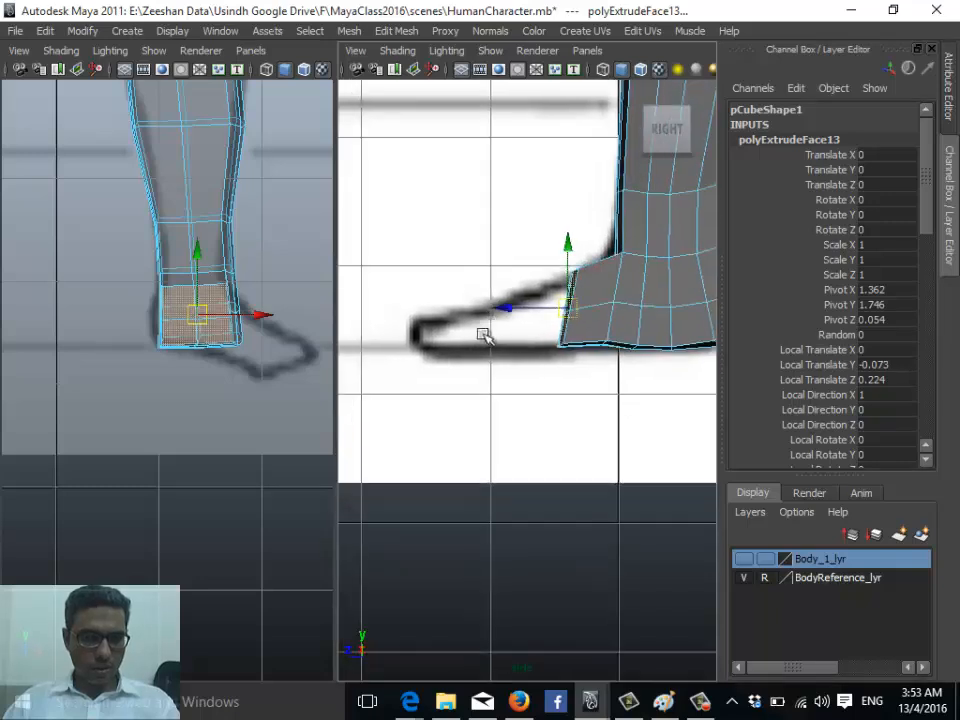
- Extrude the foot's front faces forward to mid-foot, keeping the top along the instep slope
key("ctrl+e")
left_click_drag(570, 305, 504, 268)
key("w")
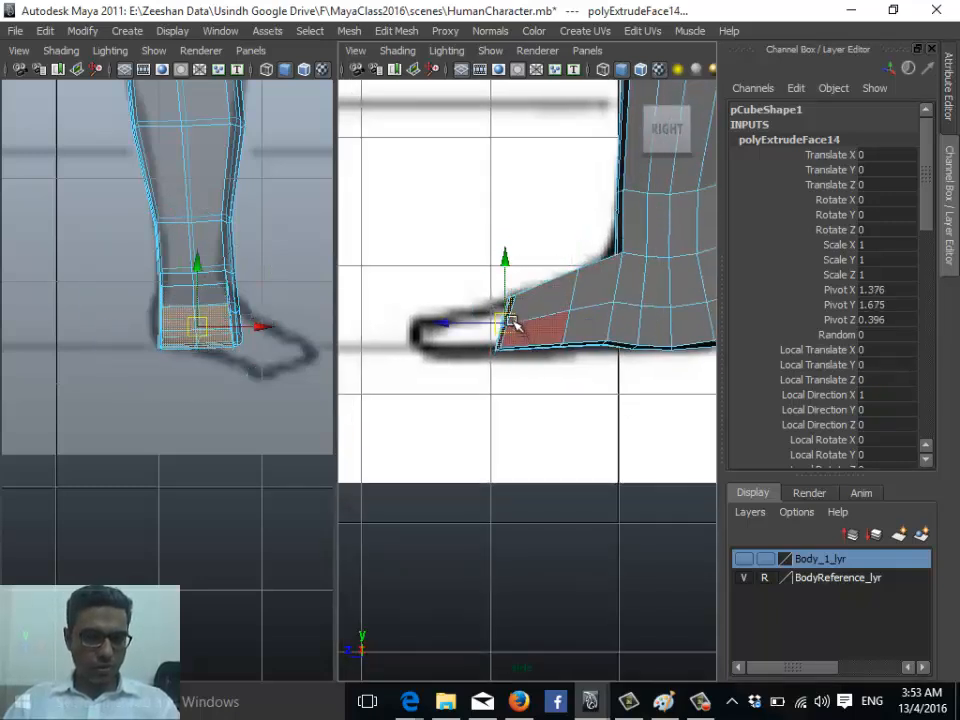
- Extrude the mid-foot faces forward to the base of the toes and reduce their height to the foot outline
left_click_drag(509, 319, 454, 332)
key("ctrl+e")
key("r")
left_click_drag(447, 248, 445, 271)
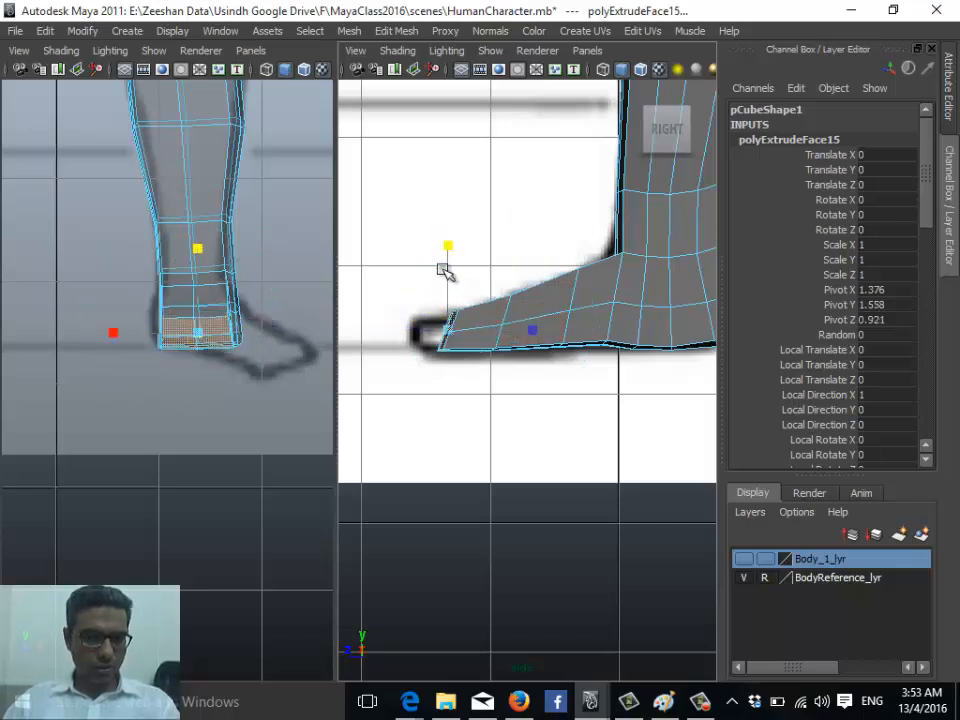
key("w")
- Extrude the front faces forward about 0.22 in local Z to the toe tip and fit them to the outline
key("ctrl+e")
left_click_drag(450, 322, 418, 329)
key("r")
left_click(420, 250)
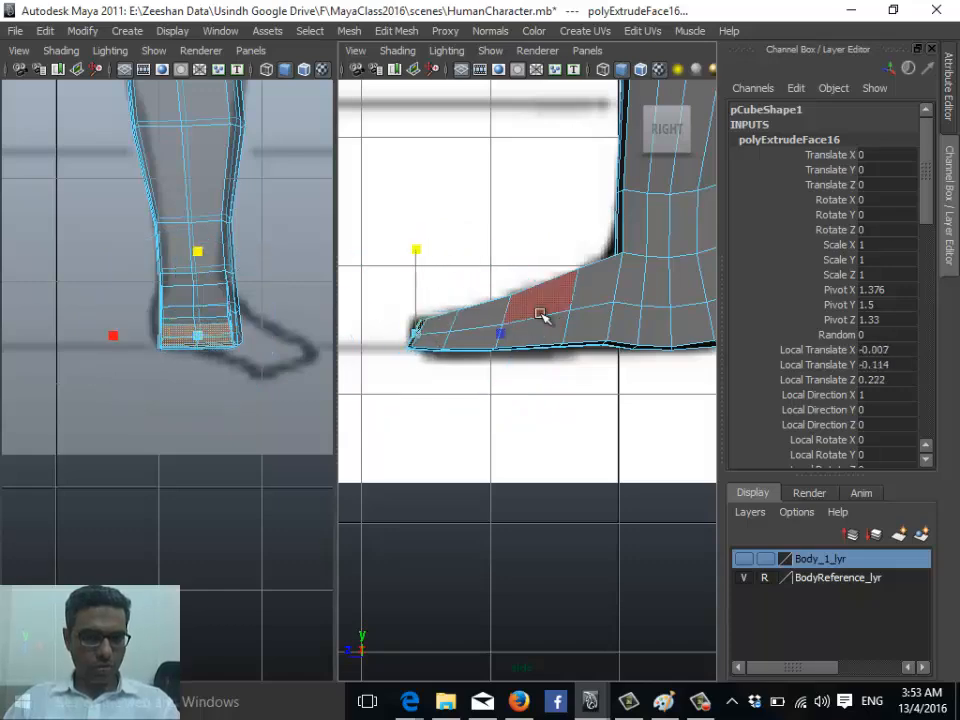
- Examine the extruded leg and foot from several angles in the perspective view
key("space")
left_click_drag(498, 321, 516, 289)
left_click_drag(473, 377, 602, 448, "alt")
right_click_drag(602, 448, 500, 353, "alt")
left_click_drag(498, 352, 478, 330, "alt")
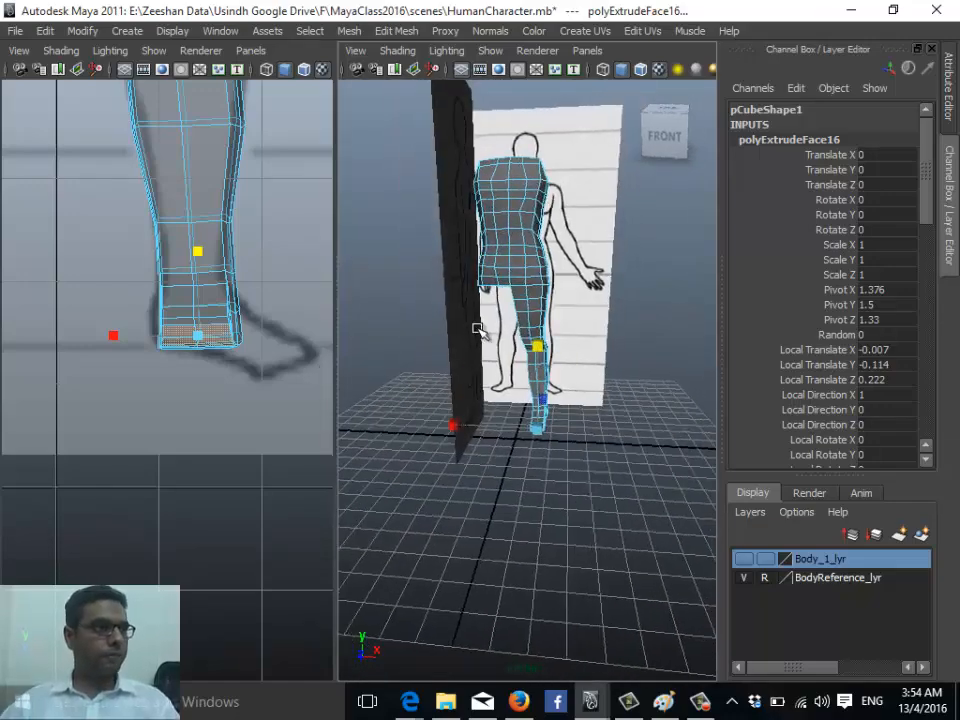
scroll(210, 317, "down", 5)
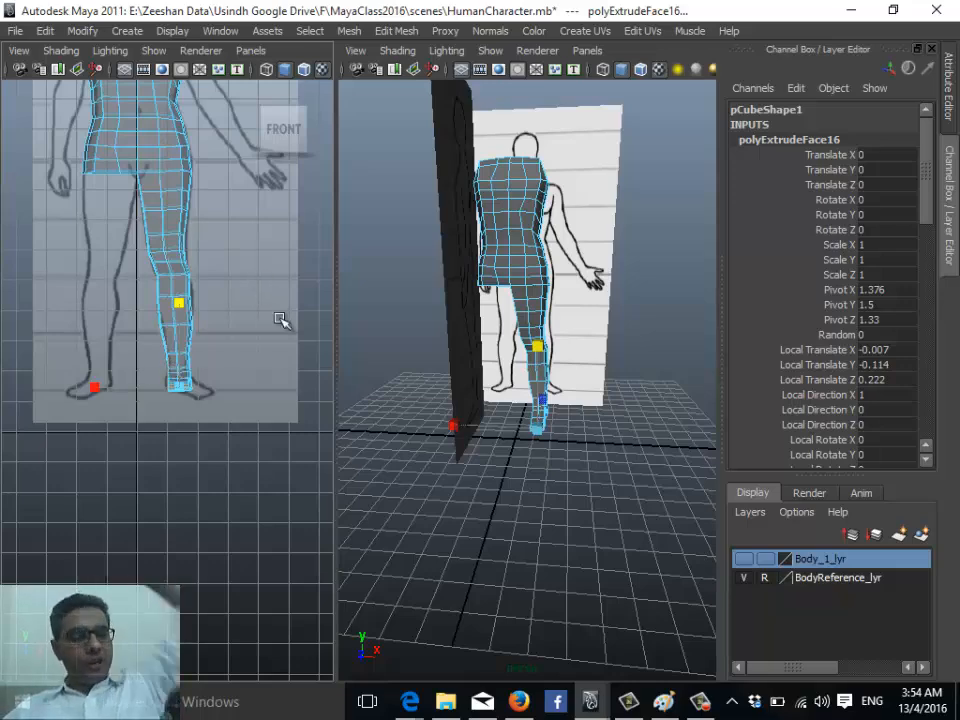
middle_click_drag(444, 289, 461, 251, "alt")
left_click_drag(461, 251, 390, 332, "alt")
right_click_drag(390, 332, 560, 390, "alt")
left_click_drag(560, 390, 502, 390, "alt")
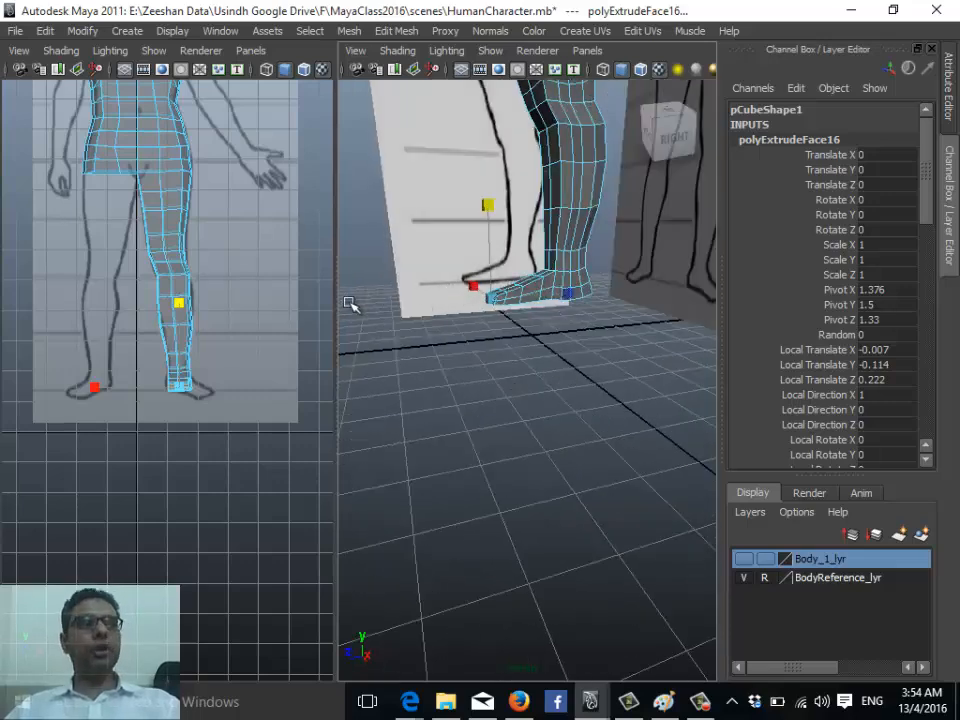
middle_click_drag(430, 279, 491, 373, "alt")
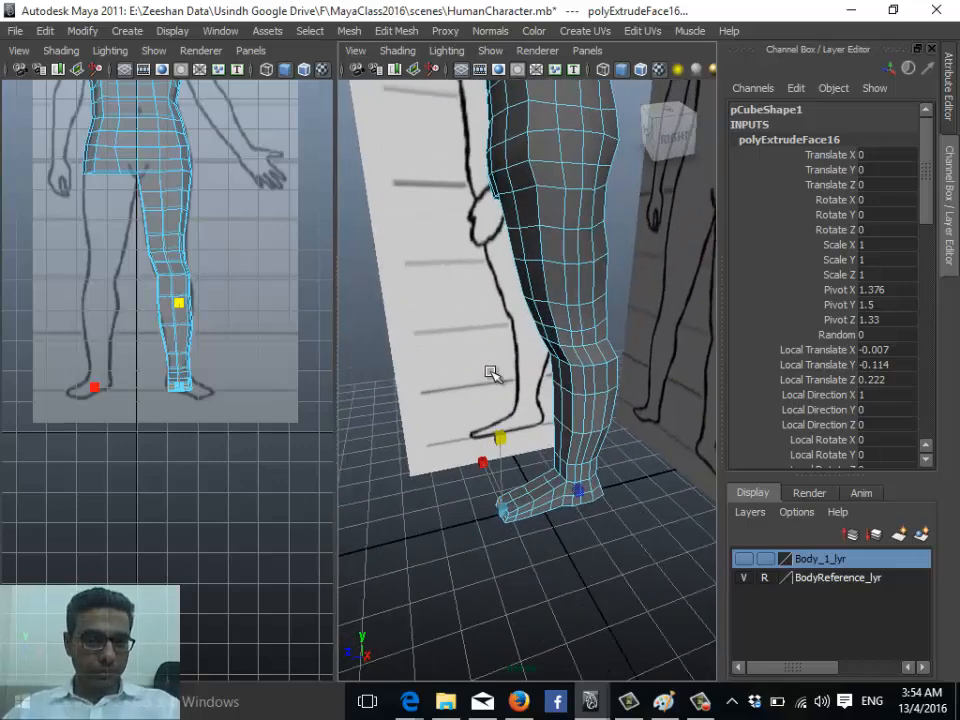
- Return to the side view, clear the face selection, and turn on X-Ray shading to show the reference through the leg
key("space")
left_click_drag(546, 288, 607, 297)
middle_click_drag(618, 357, 489, 479, "alt")
left_click(397, 51)
left_click(397, 51)
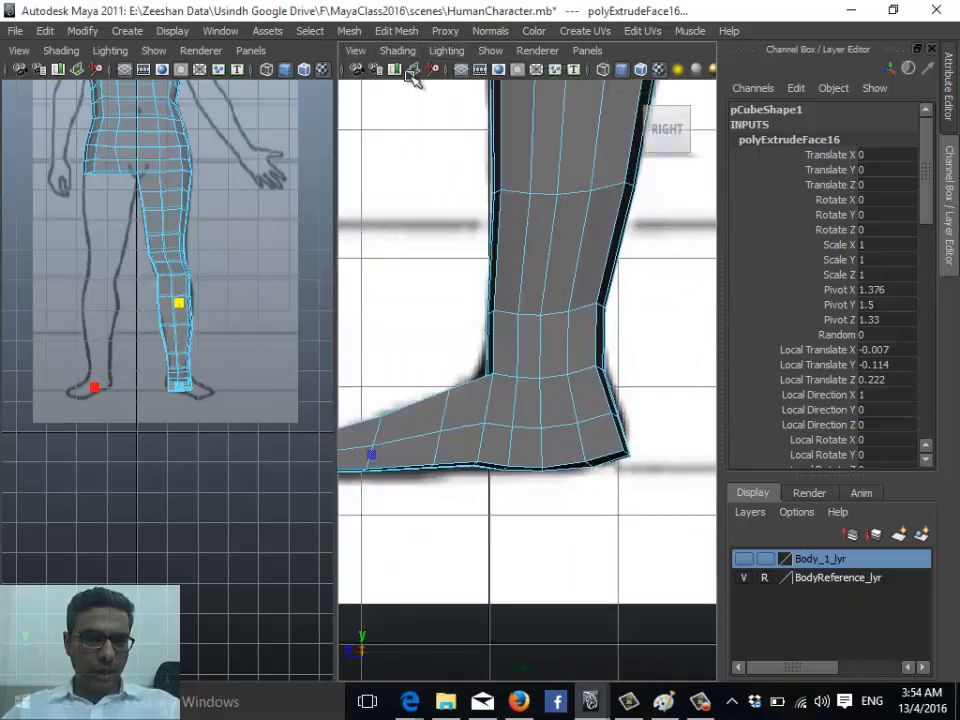
left_click(397, 51)
left_click(462, 262)
left_click(452, 261)
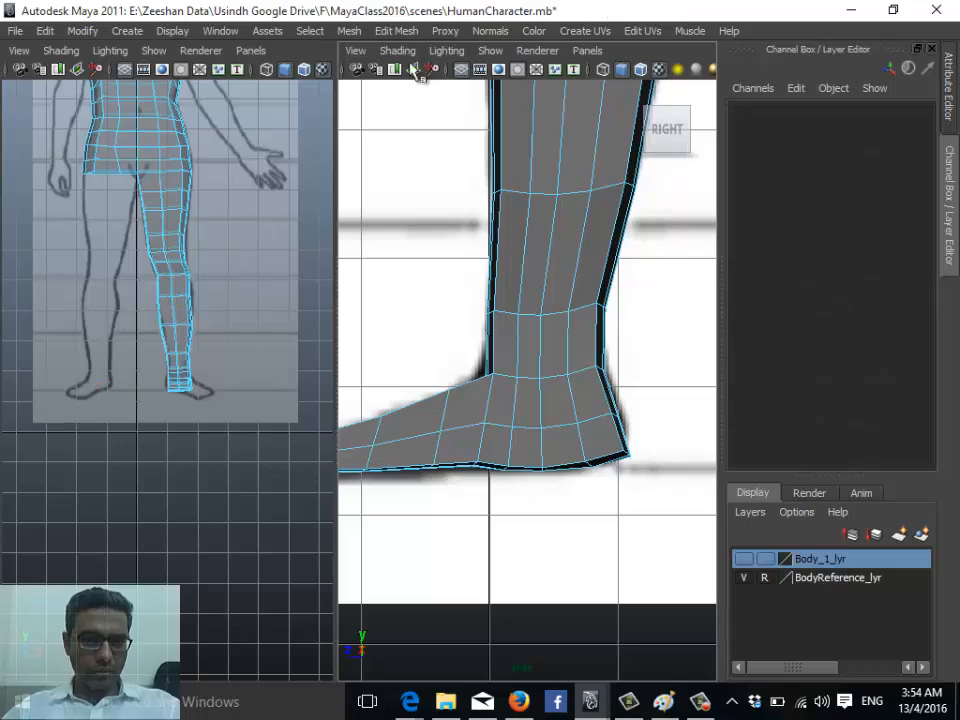
left_click(397, 51)
left_click(465, 267)
left_click(397, 51)
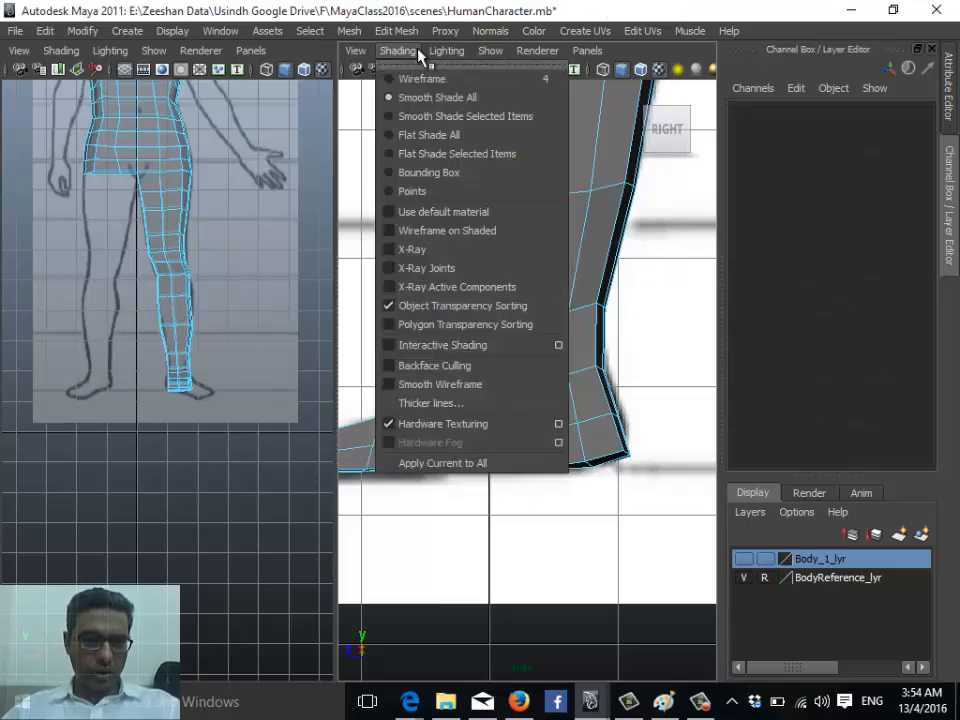
left_click(445, 250)
middle_click_drag(553, 372, 491, 600, "alt")
scroll(448, 508, "down", 3)
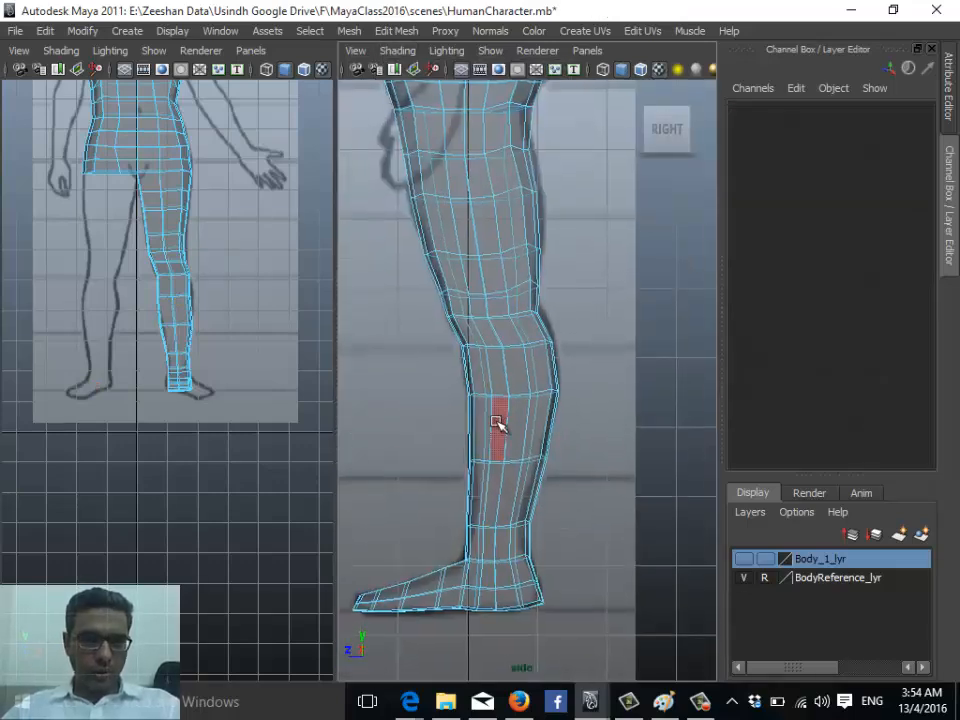
- In the side view, switch to vertex editing and move the front thigh vertices onto the reference outline down to just above the knee
key("space")
middle_click_drag(318, 317, 398, 442, "alt")
right_click_drag(394, 339, 331, 338)
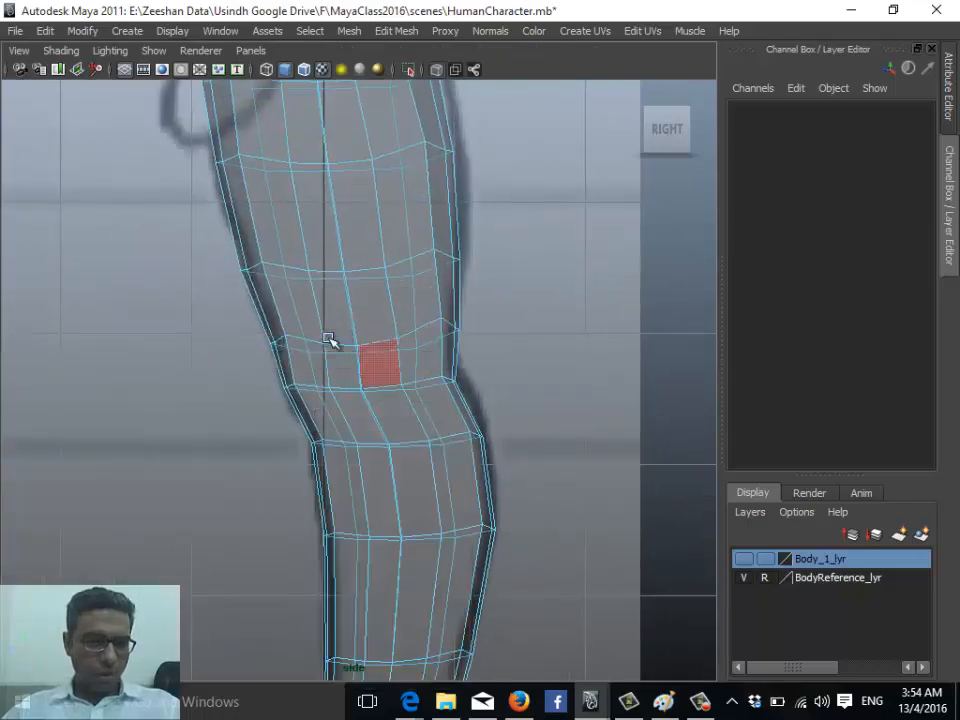
middle_click_drag(381, 318, 300, 445, "alt")
left_click_drag(393, 304, 363, 277)
key("w")
middle_click_drag(351, 182, 383, 268, "alt")
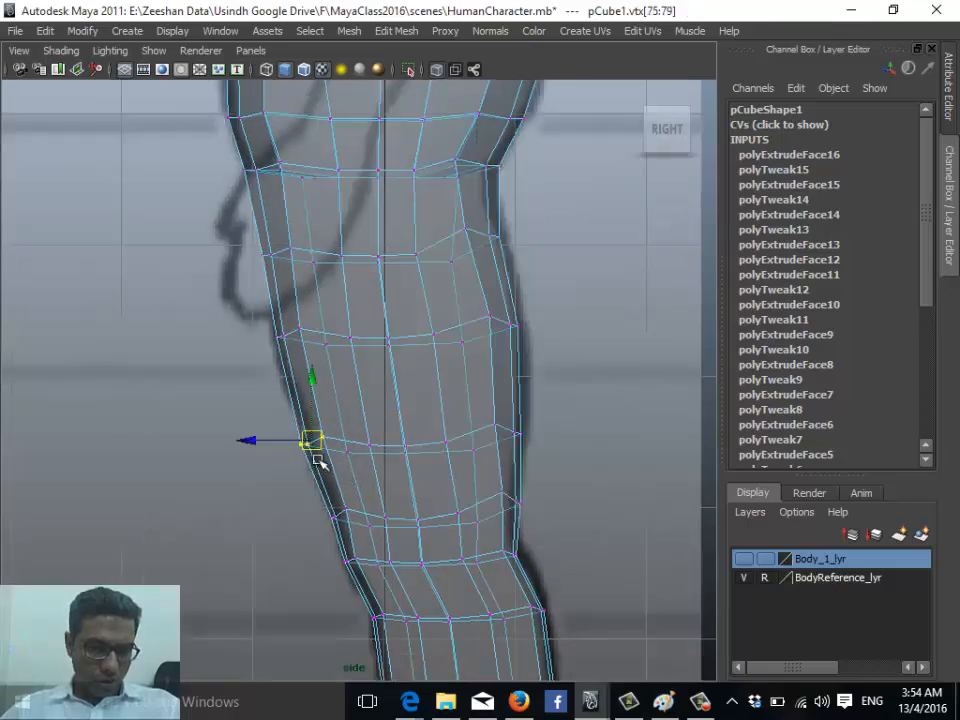
left_click_drag(330, 462, 298, 428)
middle_click_drag(321, 454, 326, 285, "alt")
scroll(370, 225, "up", 1)
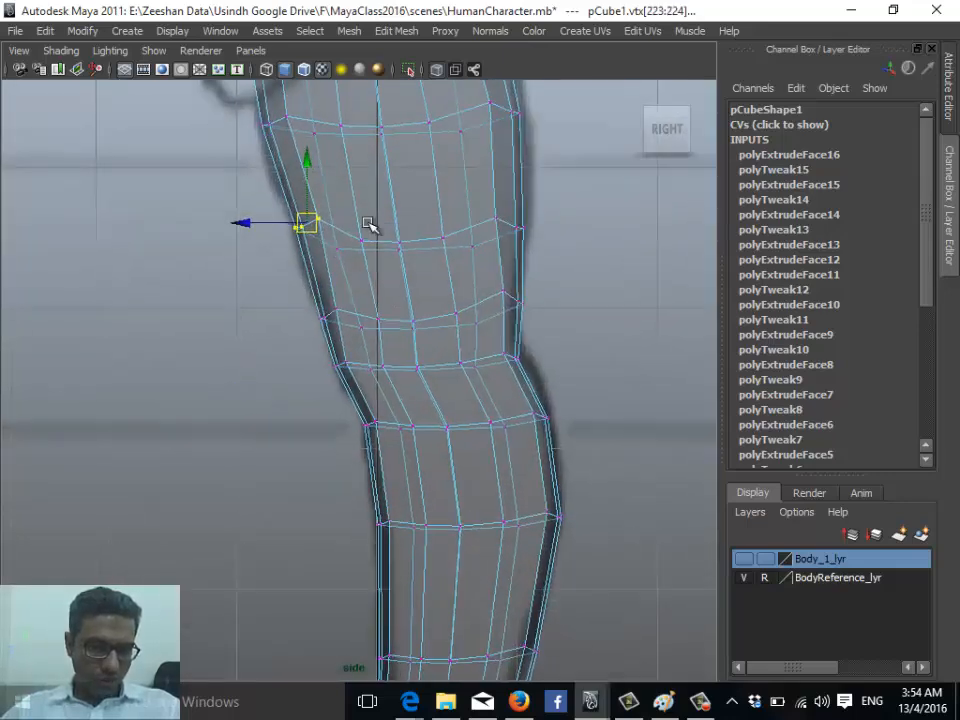
left_click(325, 315)
middle_click_drag(339, 403, 380, 330, "alt")
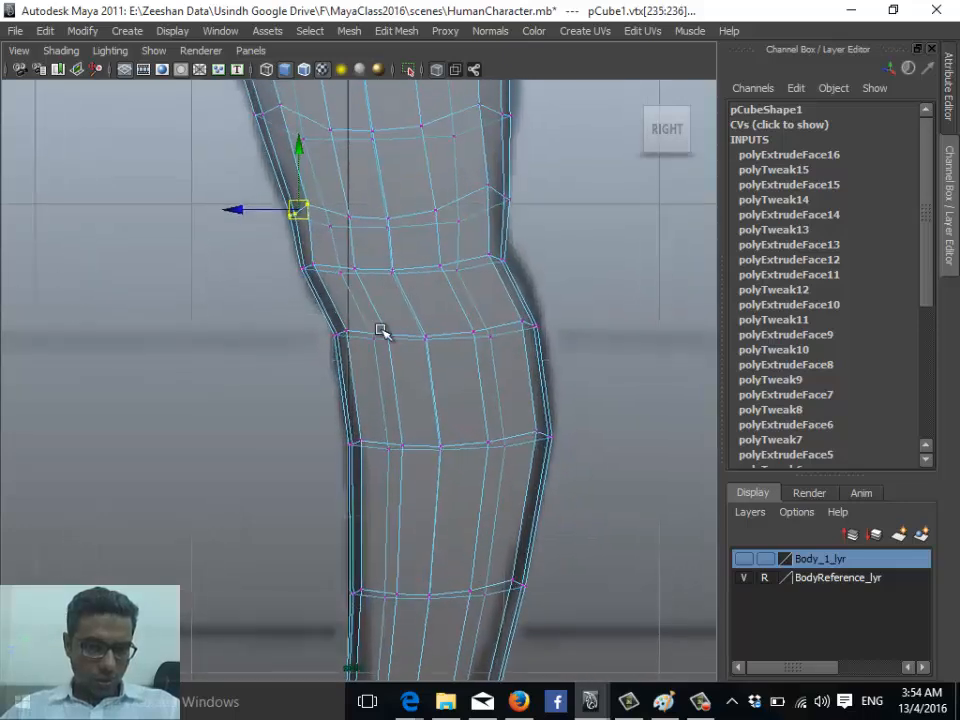
- Fit the vertices at the front and back of the knee and the front of the upper shin to the side outline
left_click_drag(363, 353, 366, 354)
middle_click_drag(493, 319, 404, 333, "alt")
left_click_drag(436, 252, 400, 257)
mouse_move(429, 316)
left_mouse_down()
mouse_move(454, 358)
mouse_move(439, 317)
left_mouse_up()
middle_click_drag(437, 371, 464, 202, "alt")
left_click_drag(322, 312, 296, 293)
middle_click_drag(298, 416, 267, 322, "alt")
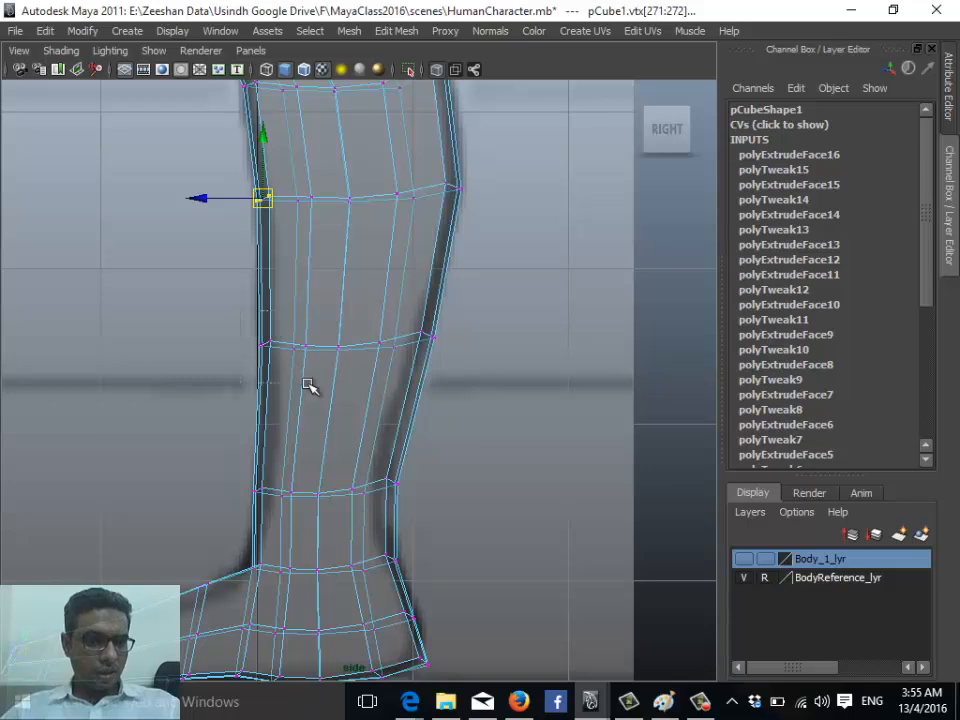
- Move the front and rear vertices of the mid-shin ring inward to follow the side reference
left_click_drag(308, 384, 320, 387)
left_click_drag(281, 346, 286, 346)
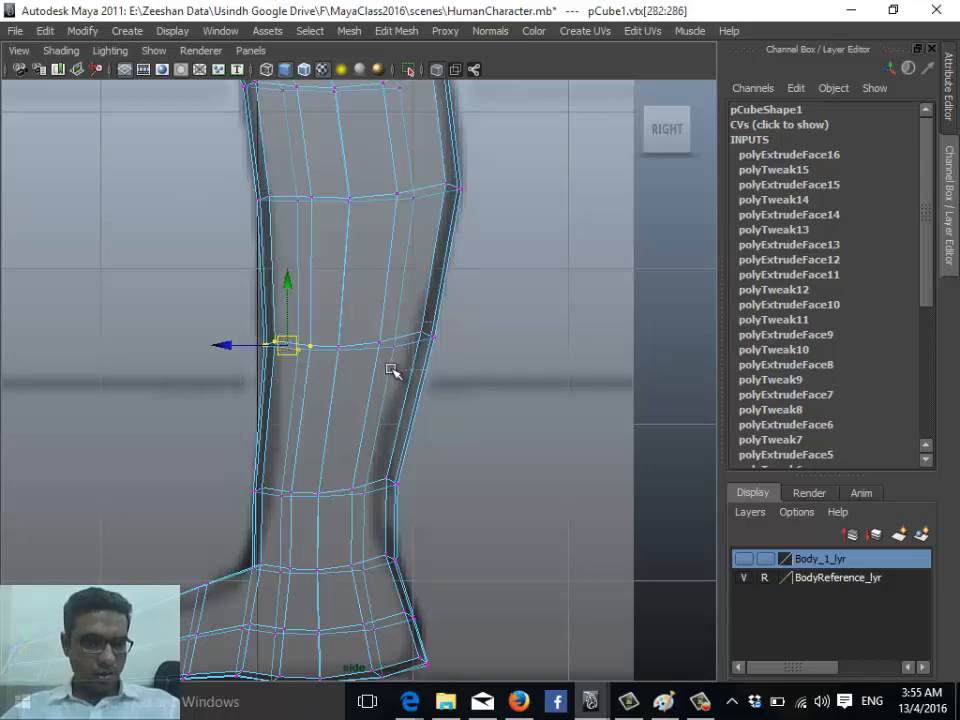
left_click_drag(391, 370, 366, 373)
left_click_drag(411, 340, 403, 341)
middle_click_drag(375, 417, 389, 338, "alt")
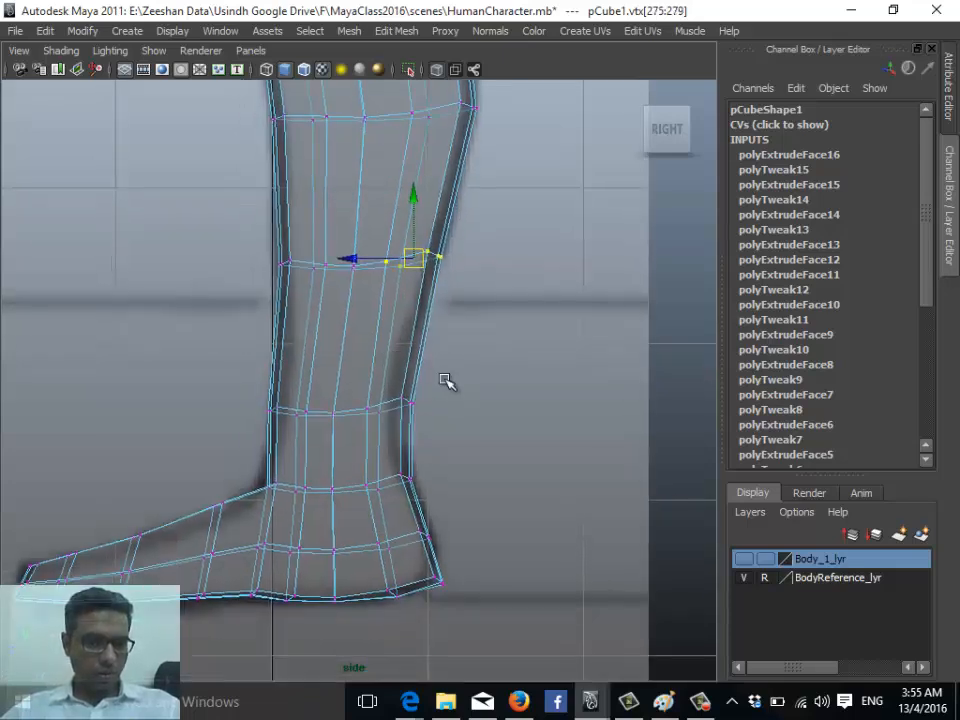
- Fit the rear and front vertices of the ankle ring and the front vertices at the top of the foot to the side outline
left_click_drag(445, 380, 367, 410)
middle_click_drag(369, 481, 386, 438, "alt")
scroll(386, 438, "up", 1)
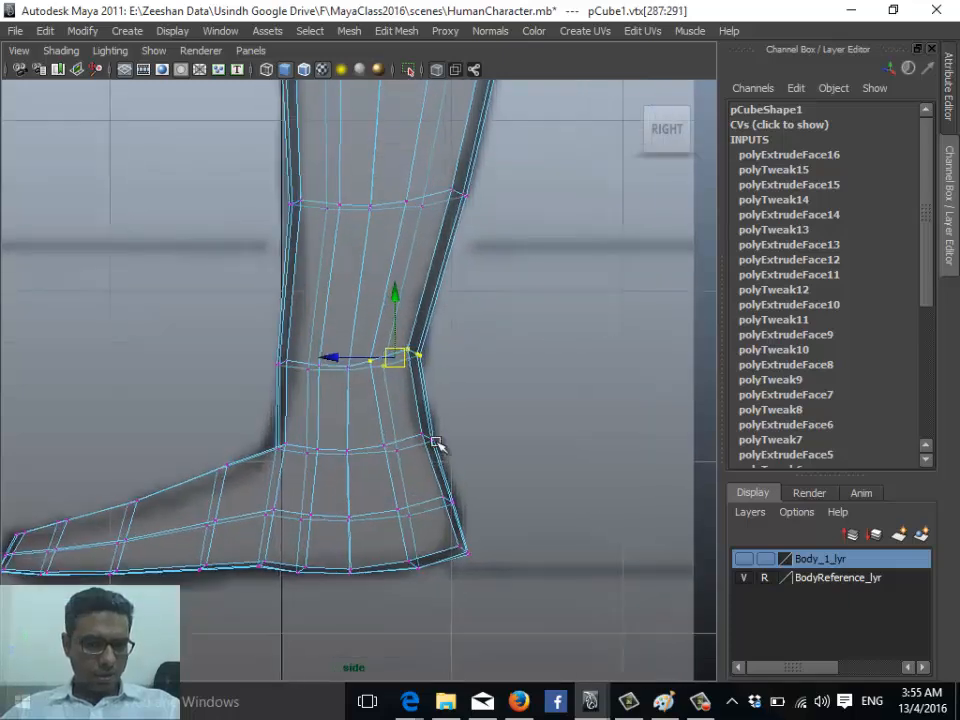
left_click_drag(293, 390, 291, 366)
left_click_drag(247, 427, 279, 447)
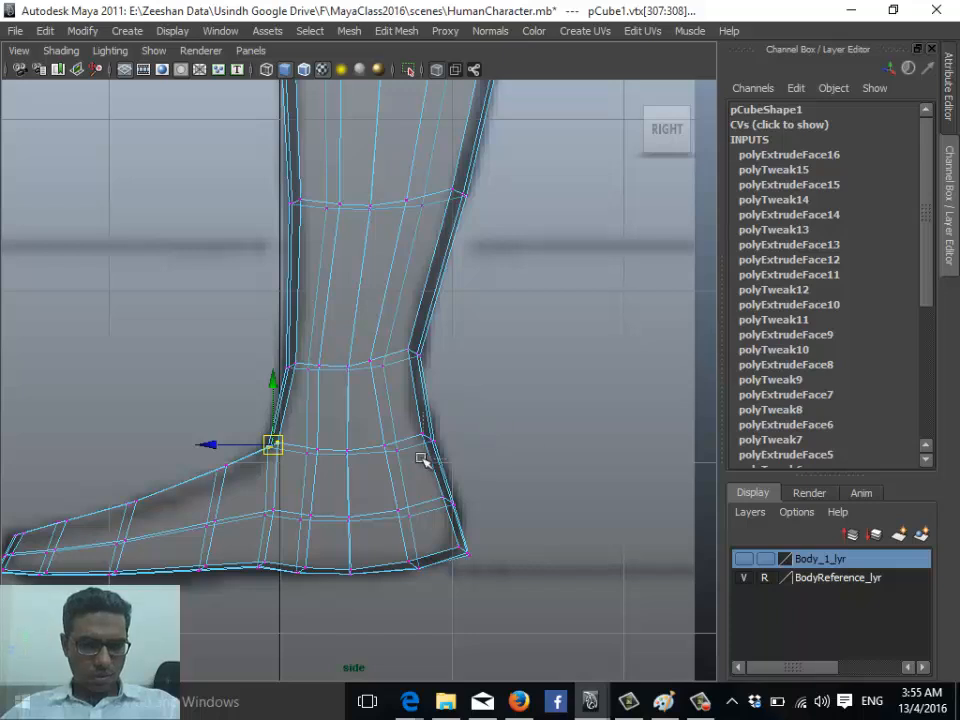
- Raise the rear vertices above the heel, pull in the heel's back corner to match the outline, and clear the selection
left_click_drag(422, 459, 428, 426)
left_click_drag(481, 484, 444, 479)
left_click_drag(460, 562, 450, 536)
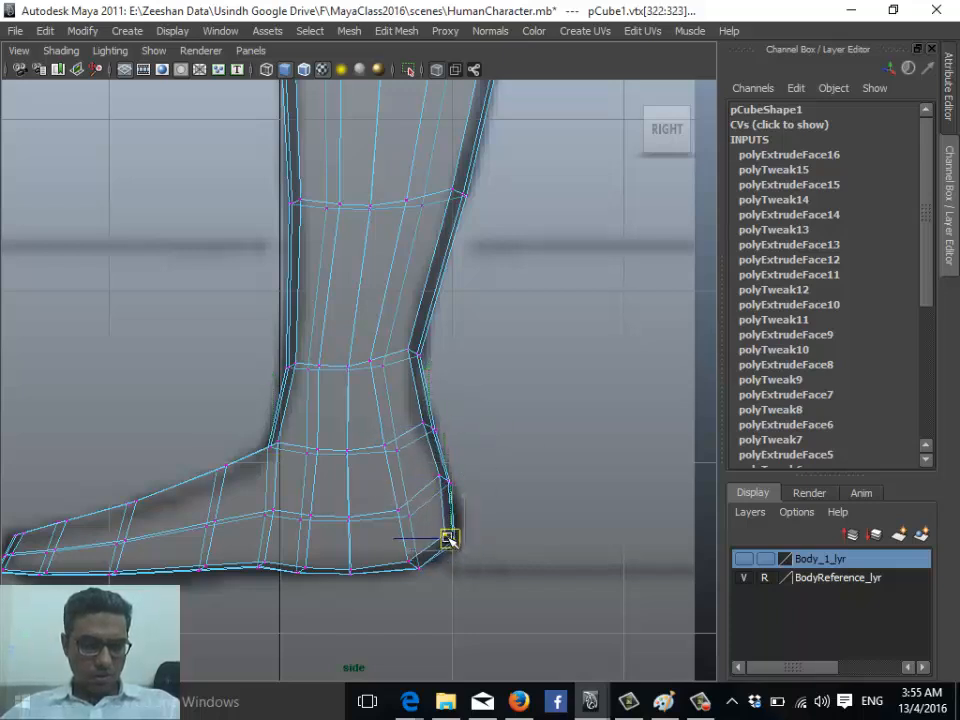
middle_click_drag(171, 474, 305, 477, "alt")
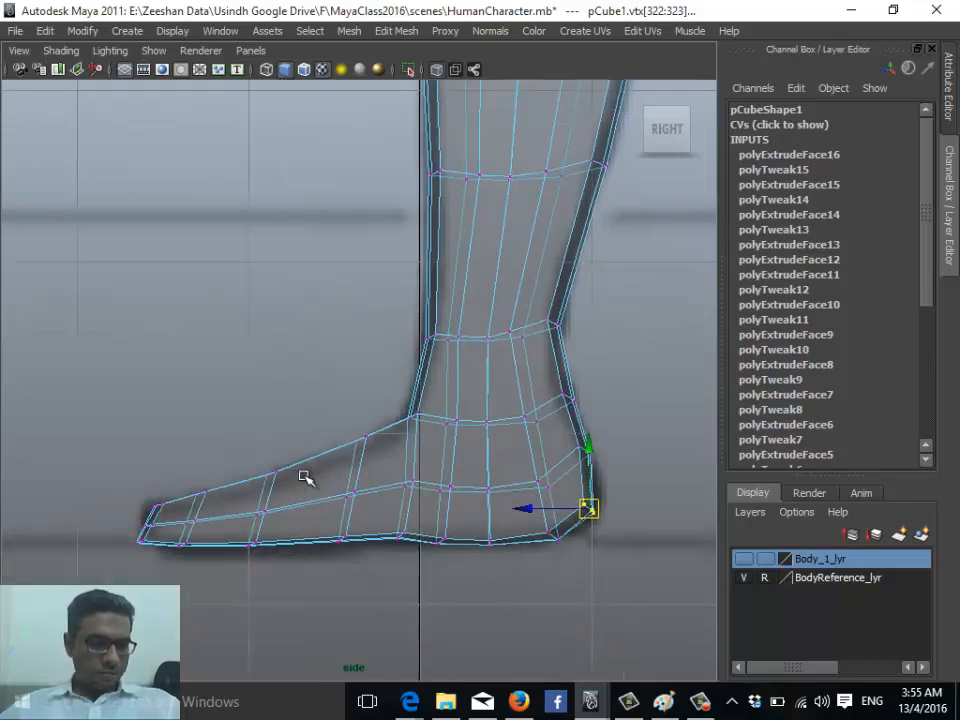
key("space")
left_click(321, 439)
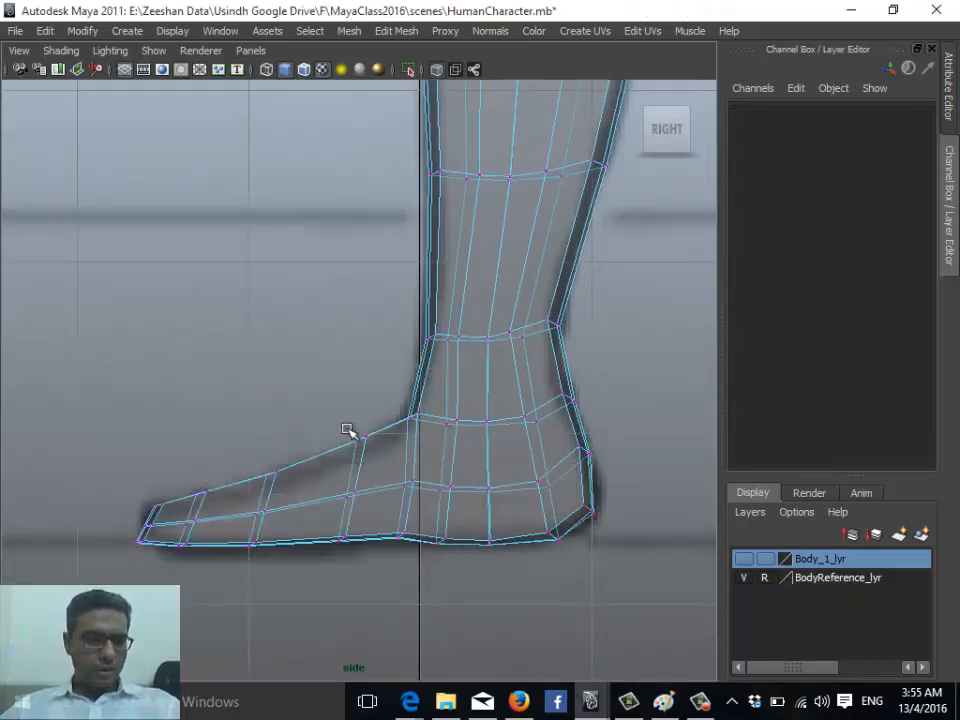
- Switch to the front view and move the outer calf vertices below the knee outward onto the reference outline
key("space")
key("space")
middle_click_drag(231, 366, 139, 518, "alt")
right_click_drag(139, 518, 634, 524, "alt")
middle_click_drag(247, 297, 369, 447, "alt")
left_click_drag(327, 418, 382, 483)
left_click_drag(346, 448, 363, 446)
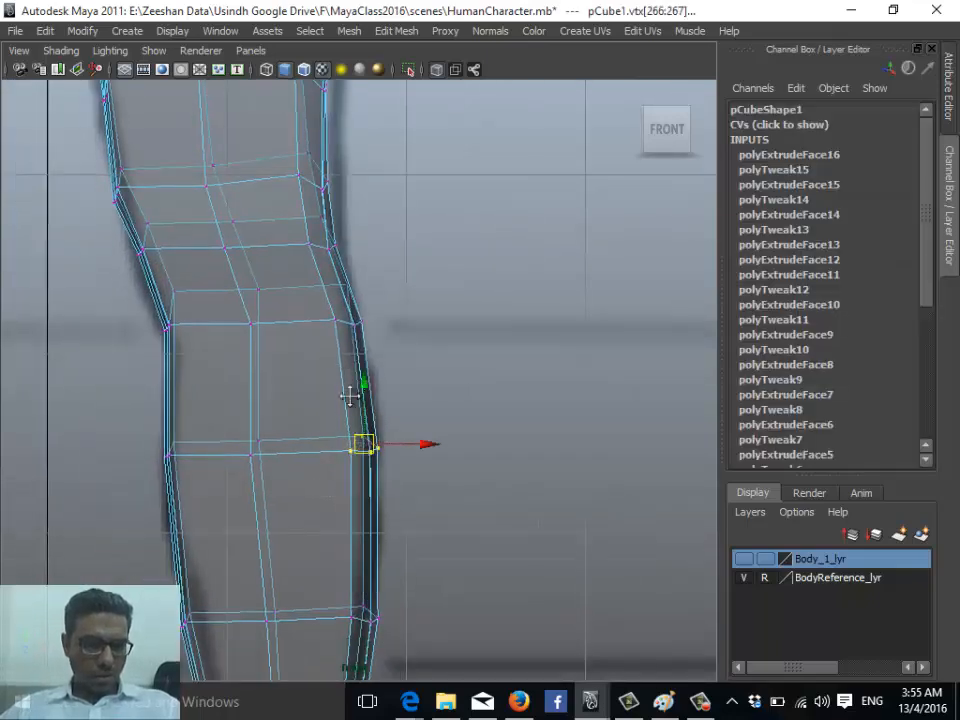
- Adjust the outer and inner knee vertices in the front view to follow the reference outline
middle_click_drag(349, 394, 389, 457, "alt")
left_click(381, 383)
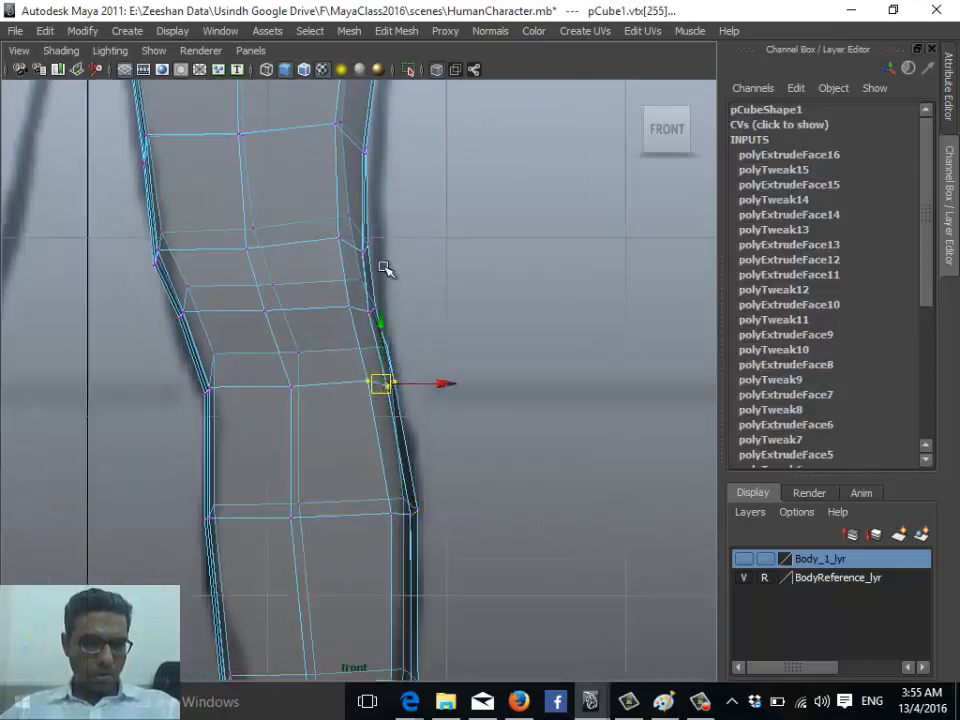
left_click(180, 311)
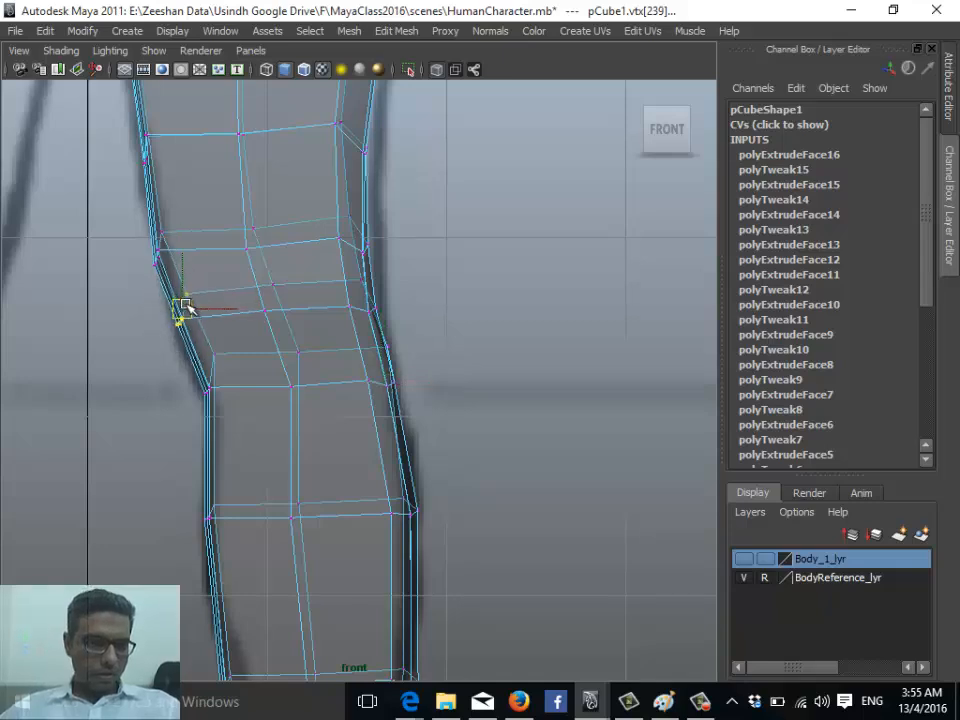
left_click_drag(167, 267, 168, 270)
left_click_drag(158, 248, 162, 240)
middle_click_drag(258, 244, 274, 397, "alt")
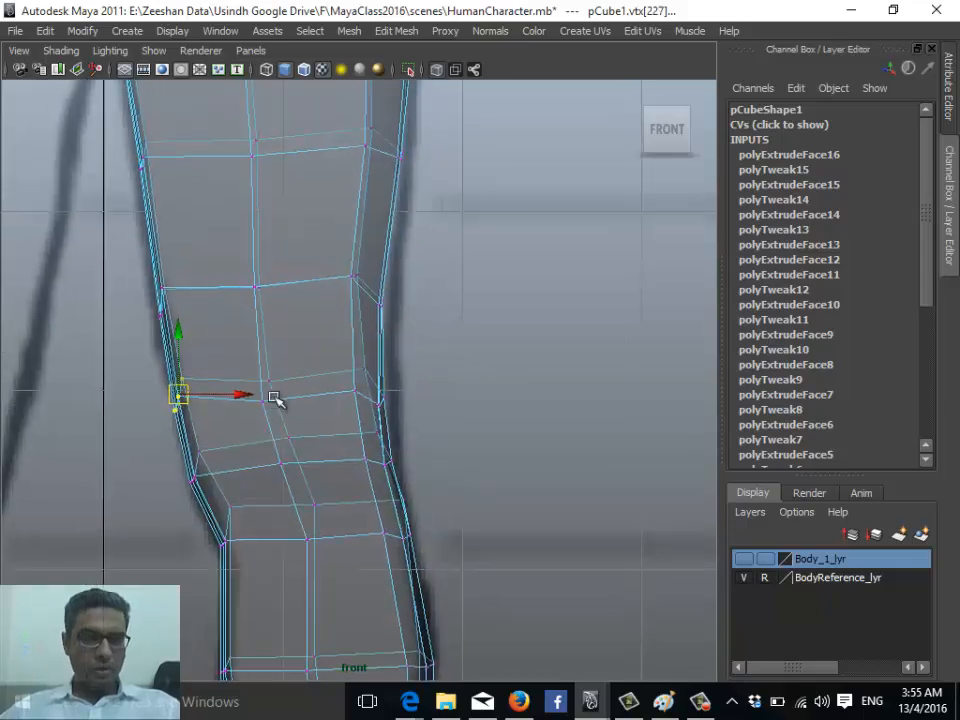
- Move the outer and inner lower-thigh vertices above the knee to match the front outline
mouse_move(341, 258)
left_mouse_down()
mouse_move(408, 334)
mouse_move(343, 251)
left_mouse_up()
left_click(417, 323)
left_click_drag(369, 294, 377, 298)
scroll(400, 368, "up", 1)
middle_click_drag(401, 369, 409, 411, "alt")
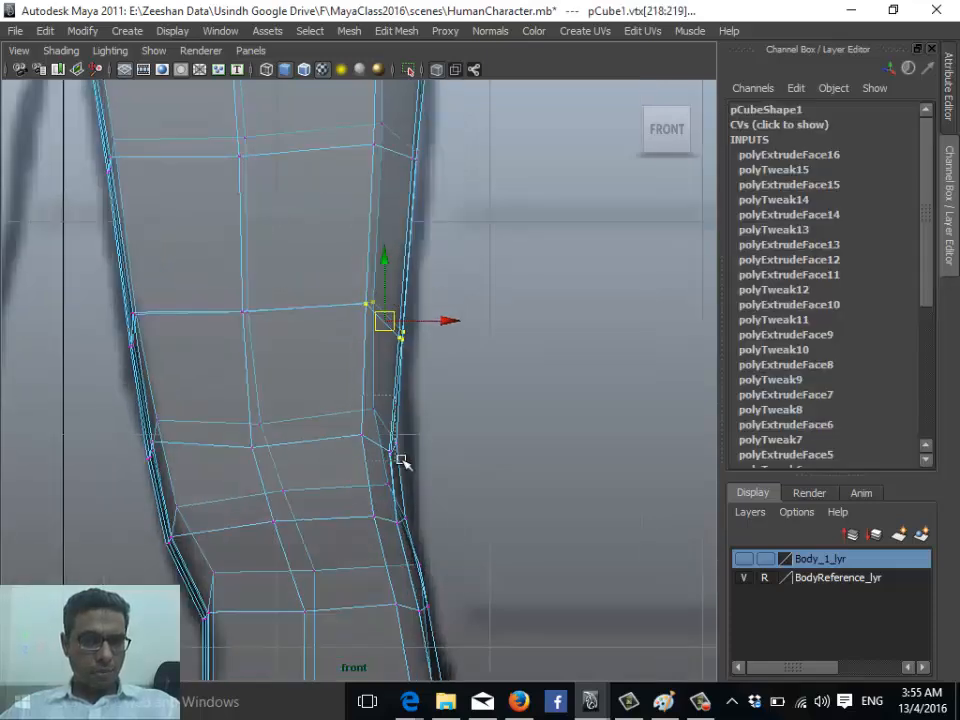
left_click_drag(401, 460, 402, 443)
middle_click_drag(304, 373, 354, 463, "alt")
left_click_drag(156, 465, 180, 425)
middle_click_drag(227, 272, 242, 336, "alt")
- Move the inner vertices of the mid-shin ring onto the front outline and raise the ring's centre vertices
middle_click_drag(353, 471, 364, 374, "alt")
scroll(364, 374, "down", 5)
middle_click_drag(358, 297, 363, 380, "alt")
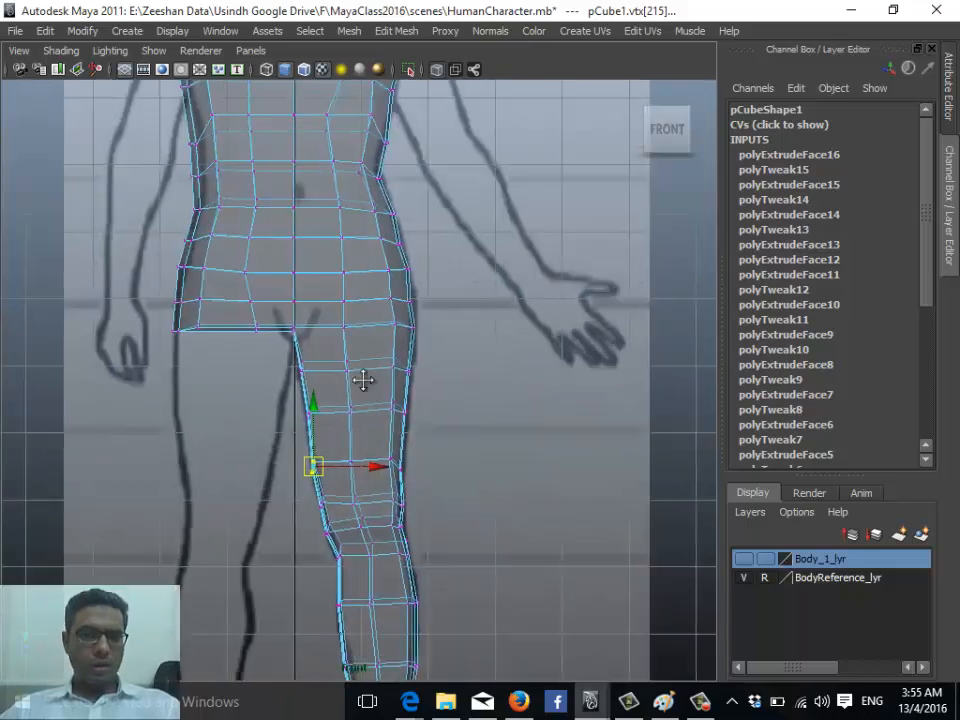
middle_click_drag(383, 427, 424, 212, "alt")
middle_click_drag(416, 493, 407, 394, "alt")
right_click_drag(430, 500, 588, 509, "alt")
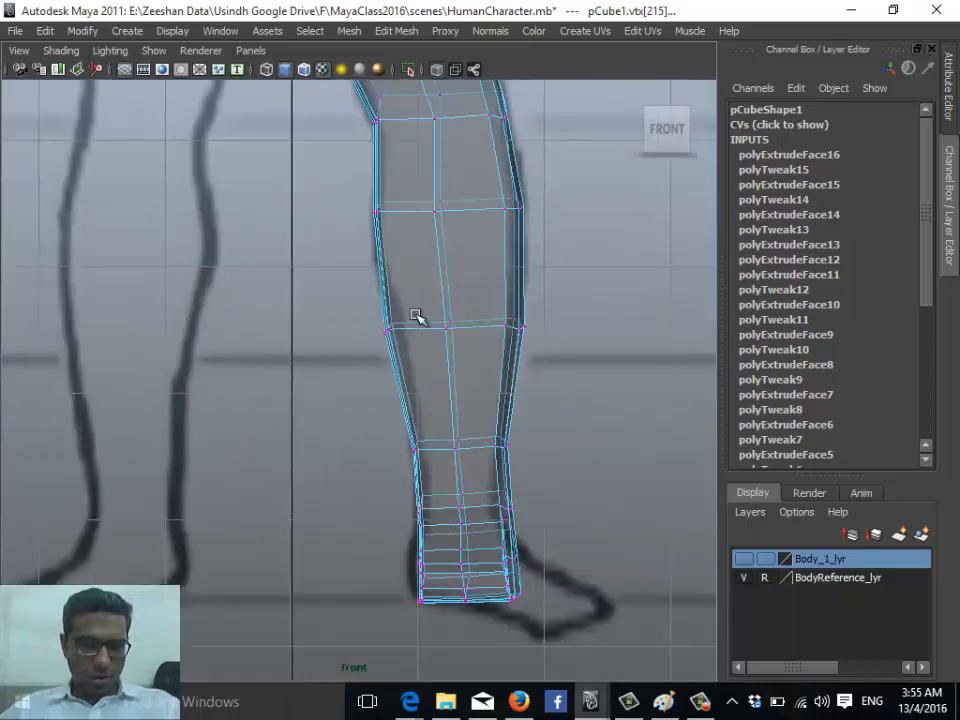
left_click(386, 329)
left_click_drag(384, 330, 449, 298)
left_click(449, 327)
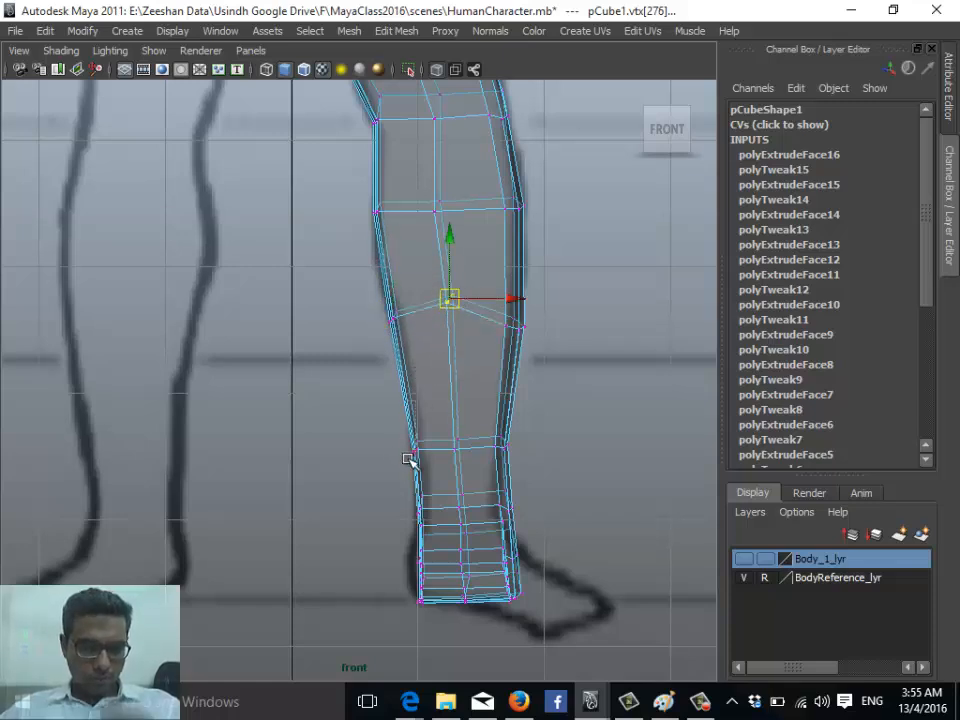
- Nudge the inner vertices of the ankle ring slightly inward, undoing the first move and repeating it
mouse_move(409, 459)
left_mouse_down()
mouse_move(431, 438)
mouse_move(425, 450)
left_mouse_up()
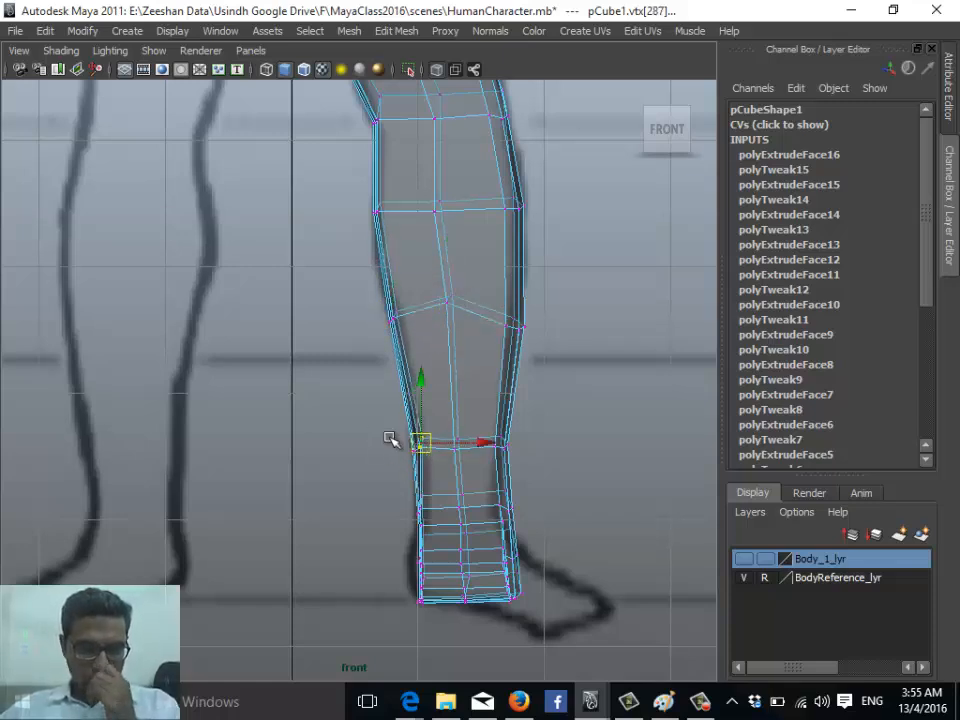
key("ctrl+z")
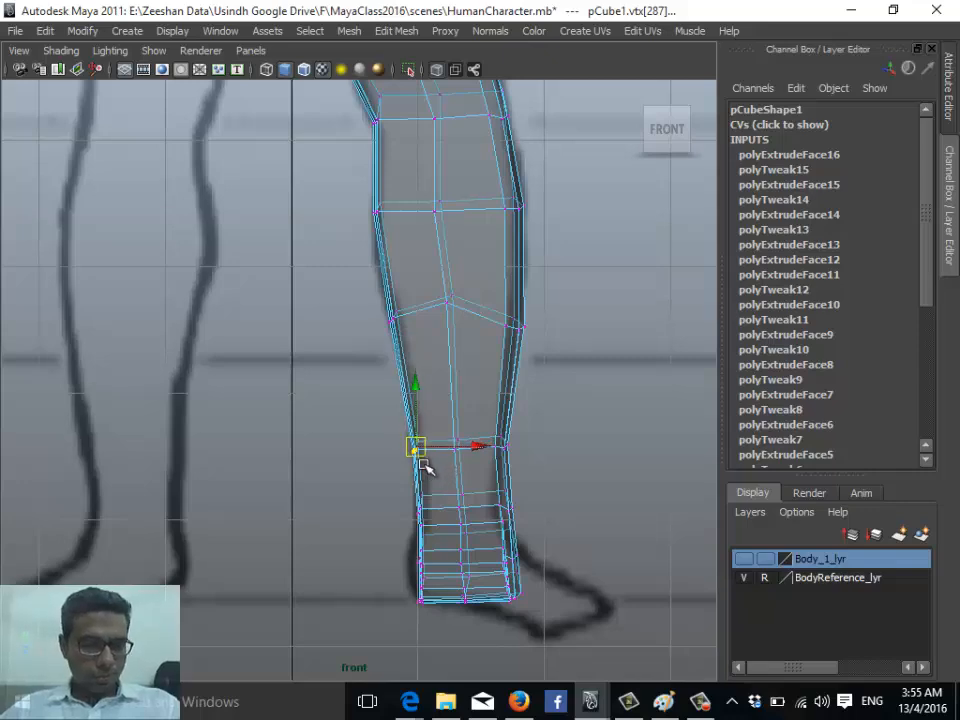
left_click_drag(420, 454, 425, 451)
- Pull the outer vertices of the ankle ring and the ring below it inward to match the front reference
middle_click_drag(386, 468, 281, 424, "alt")
scroll(447, 380, "up", 1)
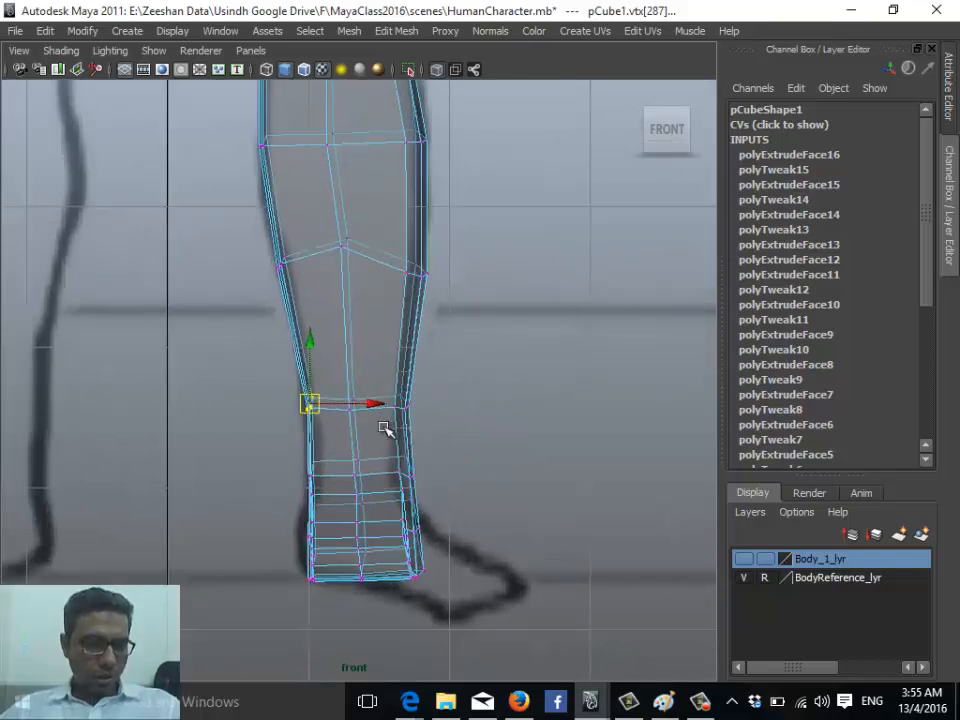
left_click_drag(384, 426, 424, 388)
middle_click_drag(318, 471, 242, 401, "alt")
scroll(300, 388, "up", 5)
middle_click_drag(328, 377, 440, 448, "alt")
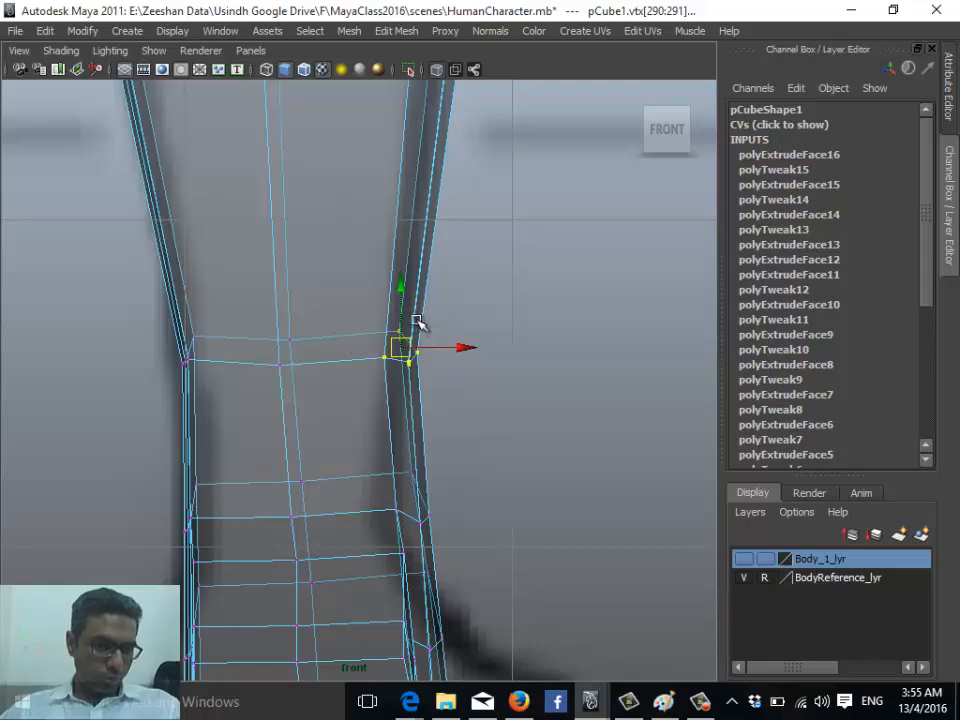
left_click_drag(403, 342, 383, 340)
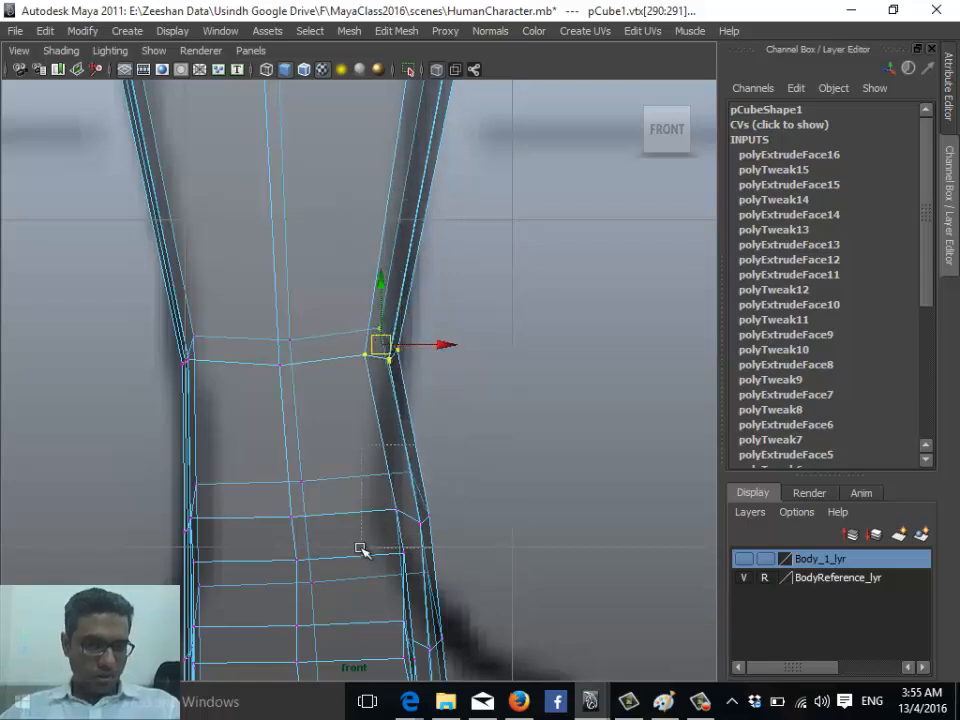
left_click_drag(370, 567, 369, 525)
- Shift the outer vertices of the heel and foot along X to shape the foot's outer side in the front view
middle_click_drag(446, 520, 385, 315, "alt")
left_click_drag(397, 429, 370, 478)
left_click_drag(443, 458, 431, 500)
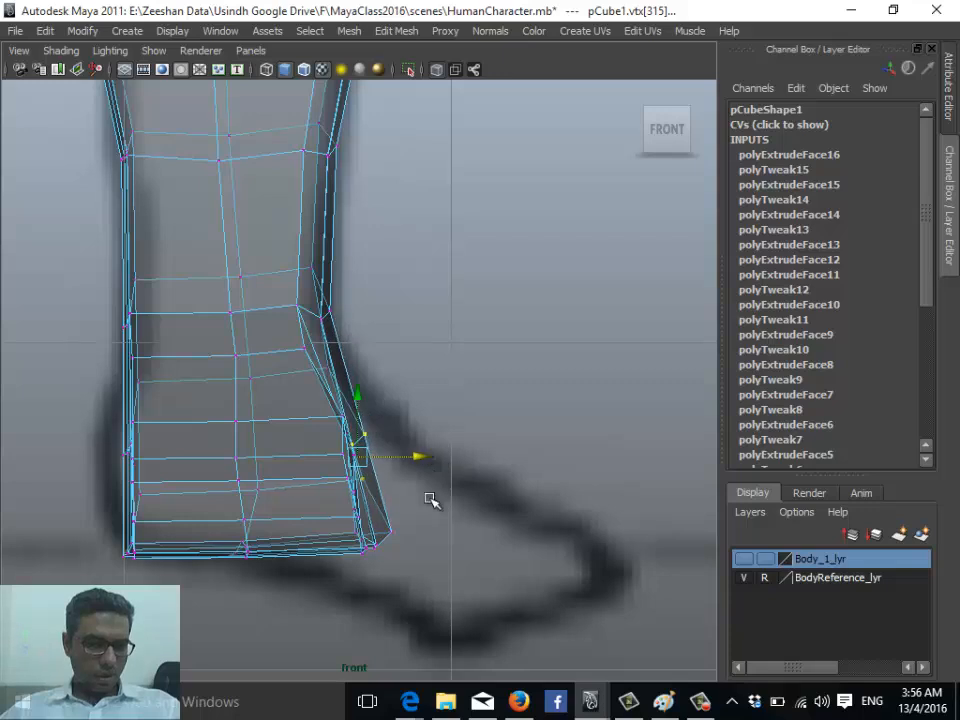
left_click_drag(384, 558, 383, 562)
left_click_drag(455, 533, 443, 532)
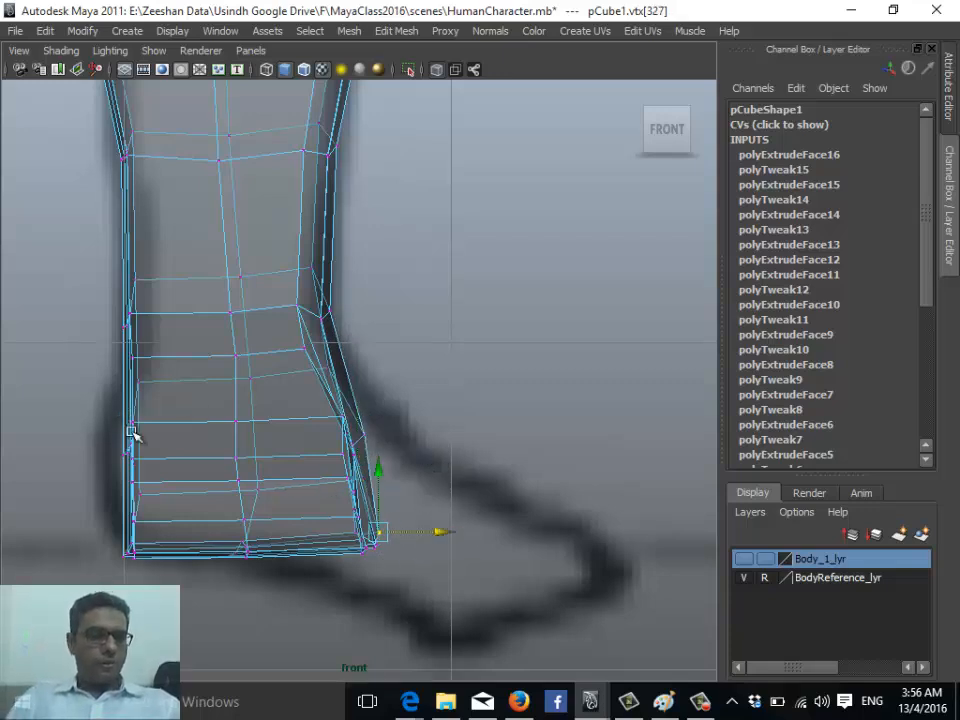
- Switch to the perspective view and turn off X-Ray shading
key("space")
mouse_move(292, 407)
left_mouse_down()
mouse_move(313, 356)
mouse_move(424, 356)
left_mouse_up()
scroll(424, 356, "down", 5)
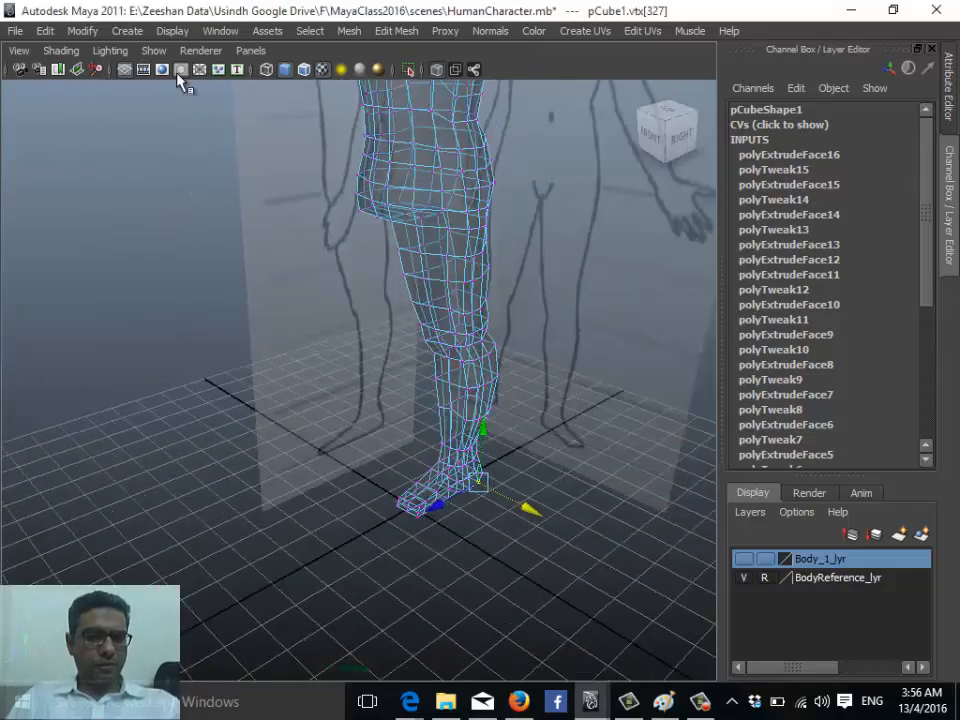
left_click(61, 50)
left_click(100, 188)
left_click_drag(360, 326, 367, 455, "alt")
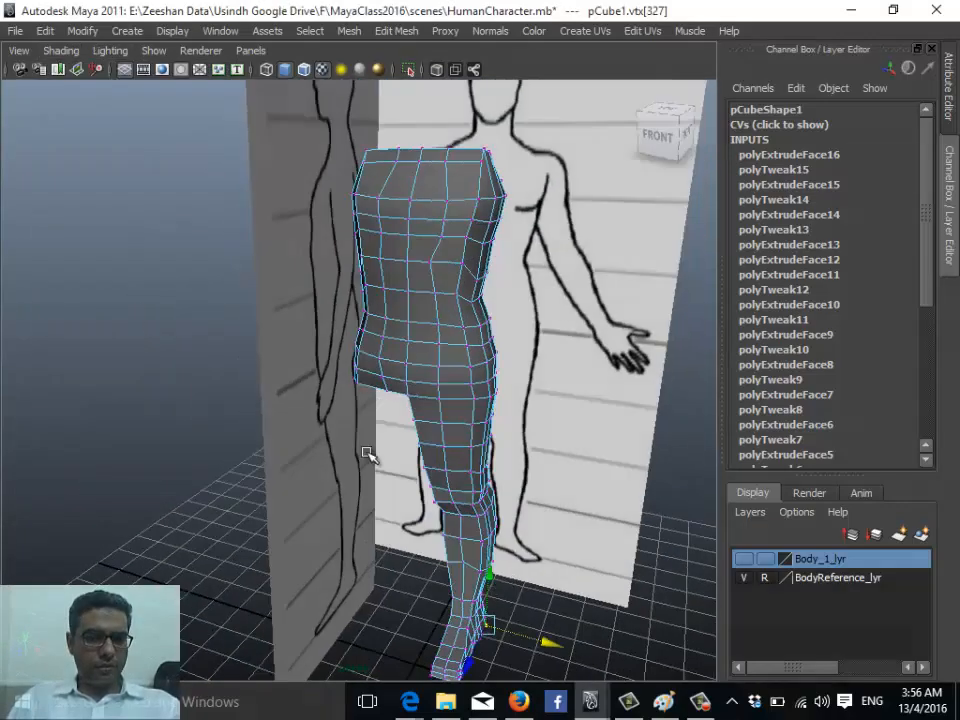
- Return to object mode, clear the selection, and hide the BodyReference_lyr layer
right_click_drag(414, 360, 493, 336)
left_click(456, 339)
left_click(534, 632)
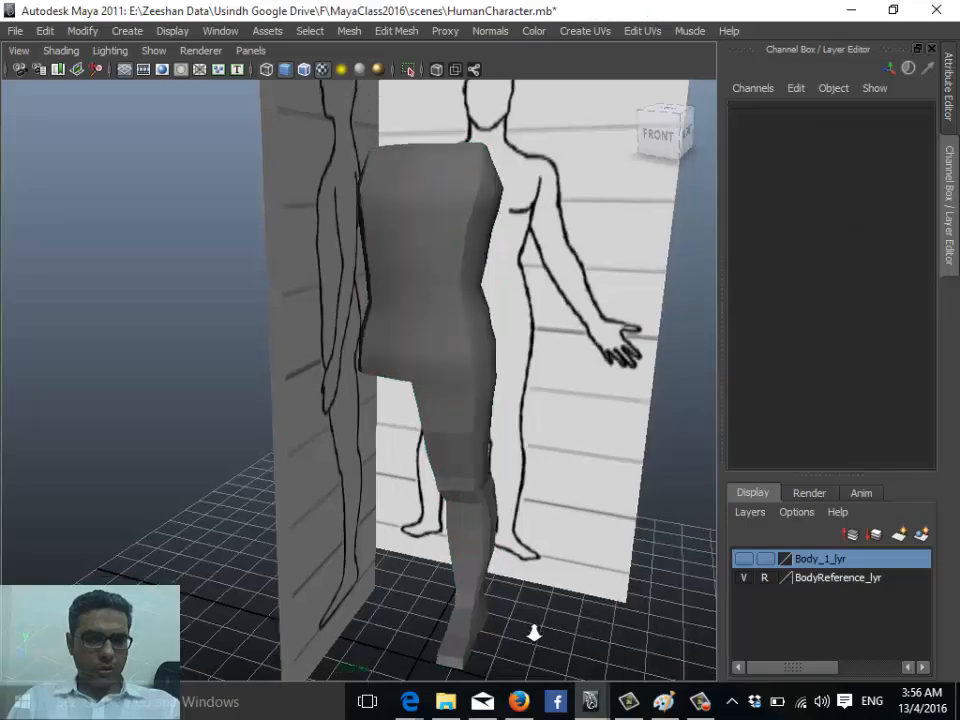
left_click_drag(534, 632, 432, 598, "alt")
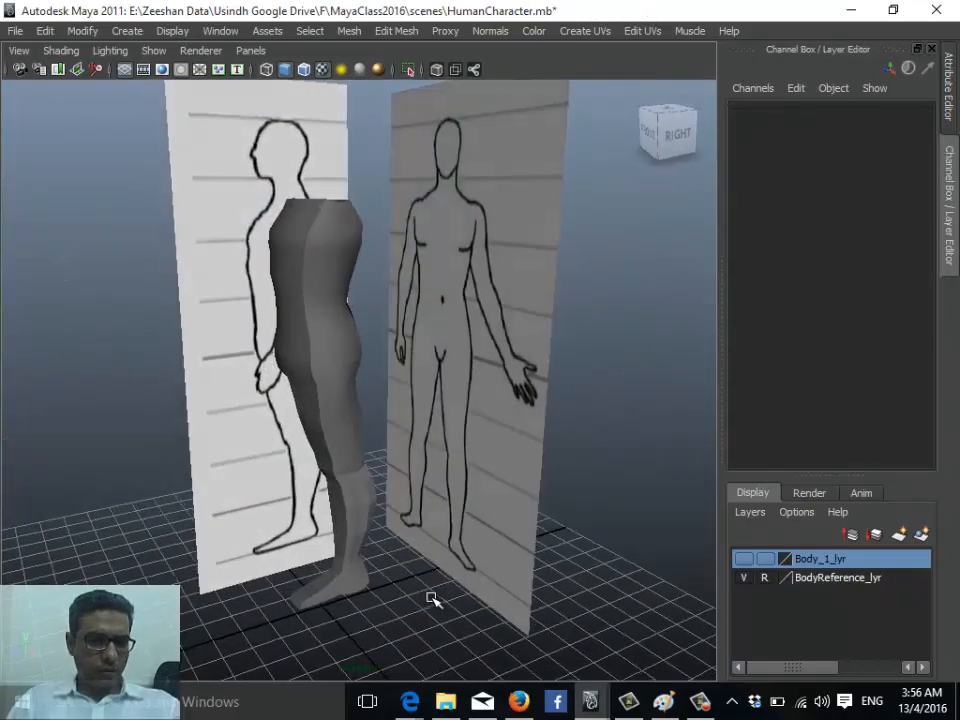
left_click(745, 580)
left_click_drag(250, 495, 520, 428, "alt")
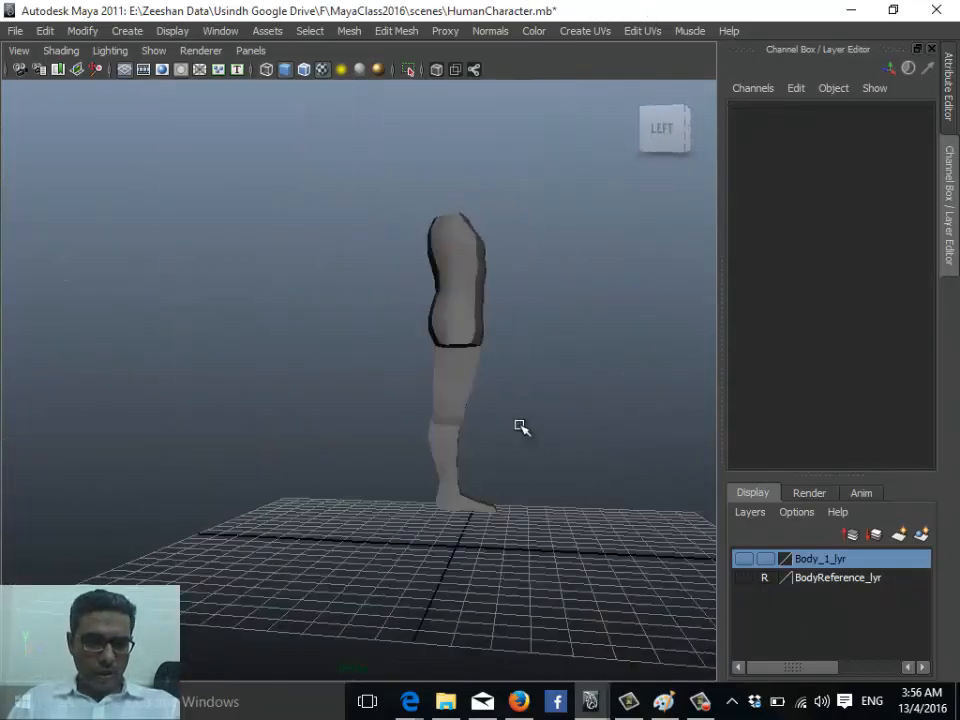
- Examine the leg mesh from the inner, front and hip sides with its wireframe displayed
middle_click_drag(520, 428, 350, 432, "alt")
right_click_drag(380, 438, 534, 452, "alt")
left_click_drag(190, 445, 315, 386, "alt")
left_click(366, 339)
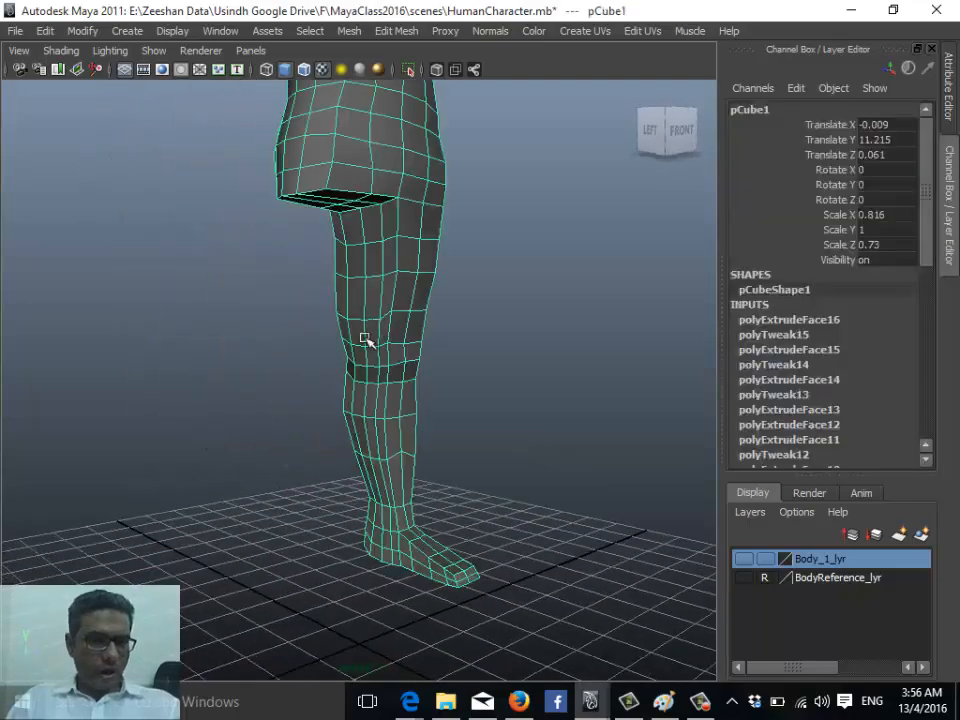
left_click_drag(366, 339, 501, 414, "alt")
middle_click_drag(501, 414, 284, 494, "alt")
right_click_drag(284, 494, 313, 471, "alt")
left_click_drag(313, 471, 296, 420, "alt")
- Select the front centre column of leg vertices from the upper thigh to the ankle and pull it forward along Z
right_click_drag(296, 360, 236, 362)
left_click_drag(279, 336, 258, 343, "alt")
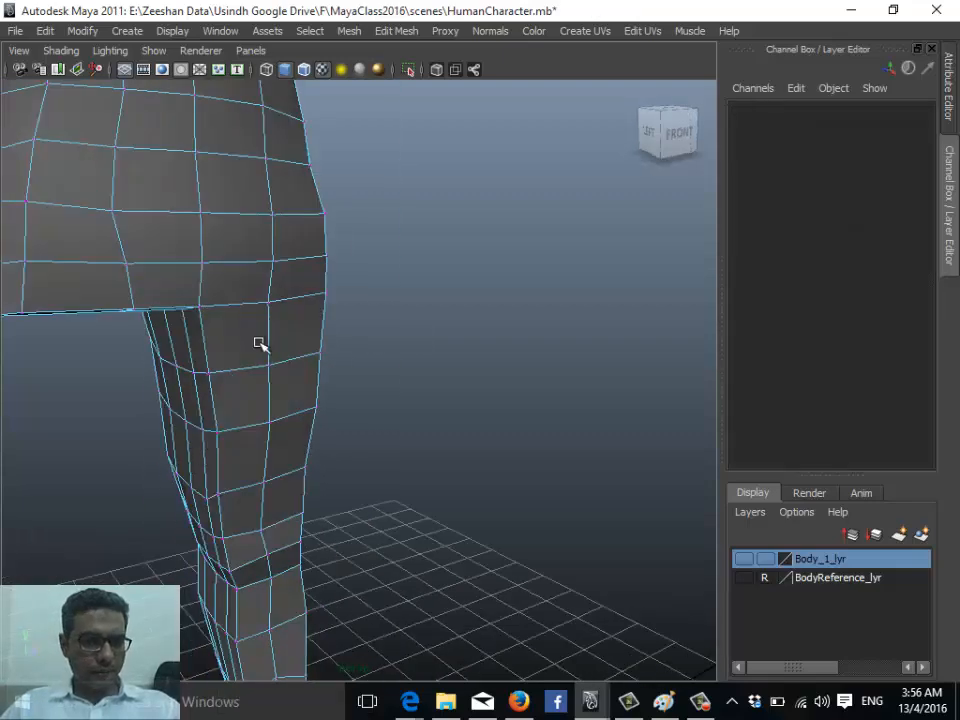
left_click(270, 312)
left_click(274, 372)
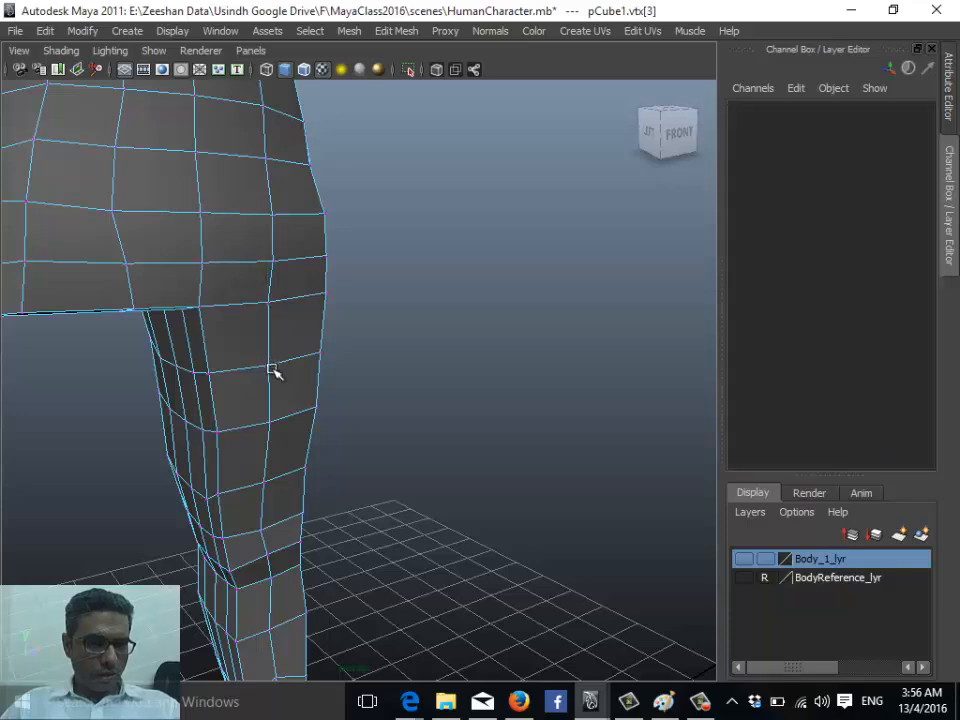
left_click(269, 364)
left_click(269, 429, "shift")
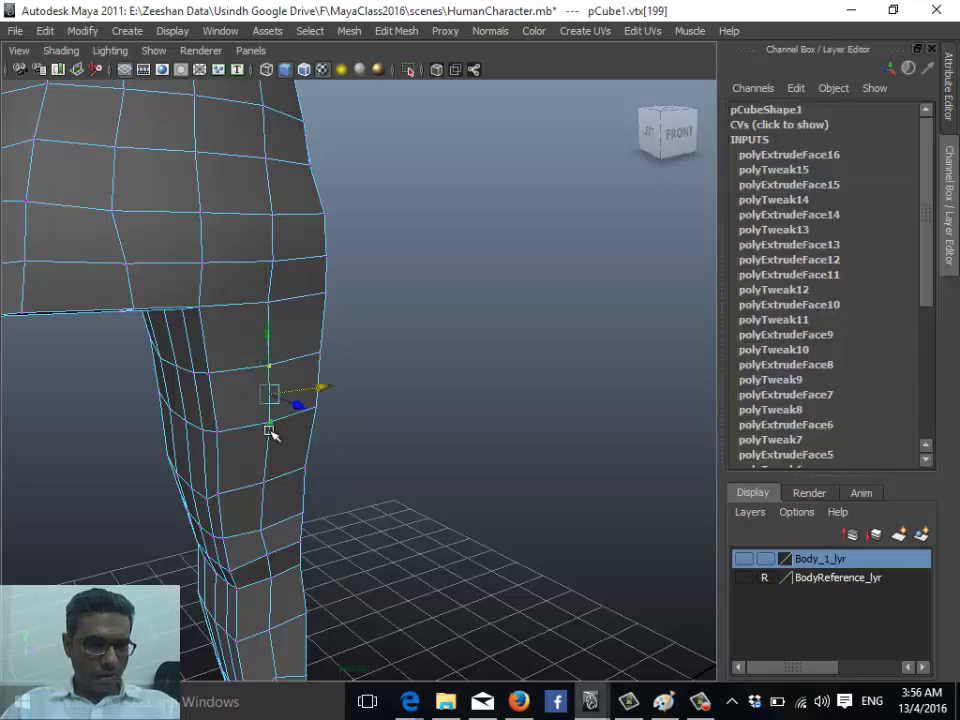
left_click(262, 484, "shift")
middle_click_drag(270, 571, 287, 405, "alt")
left_click(270, 355, "shift")
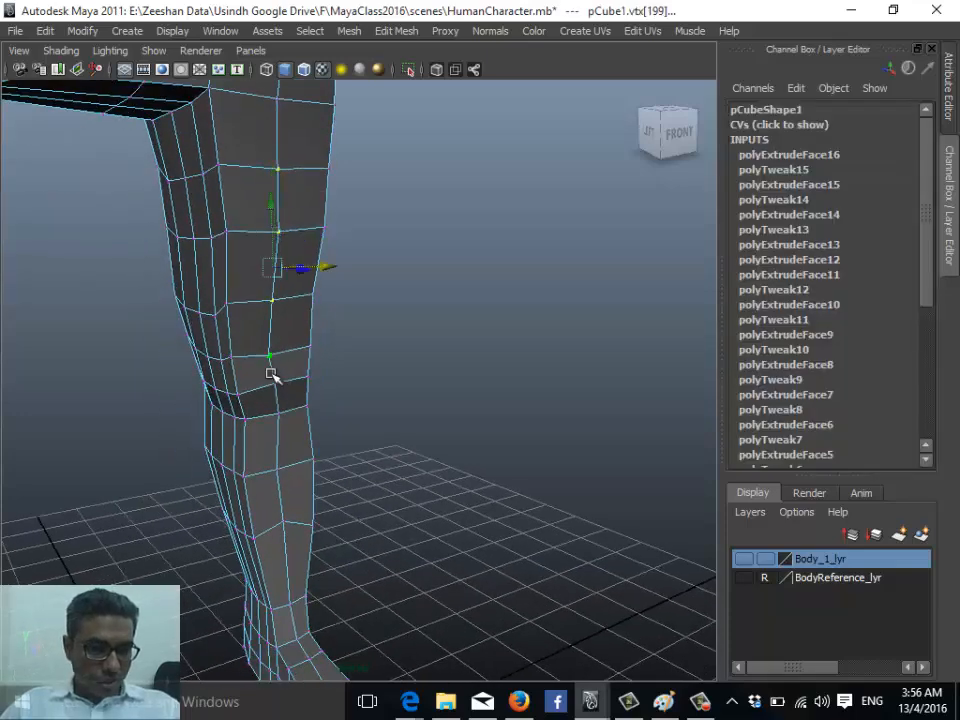
left_click(278, 387, "shift")
left_click(281, 413, "shift")
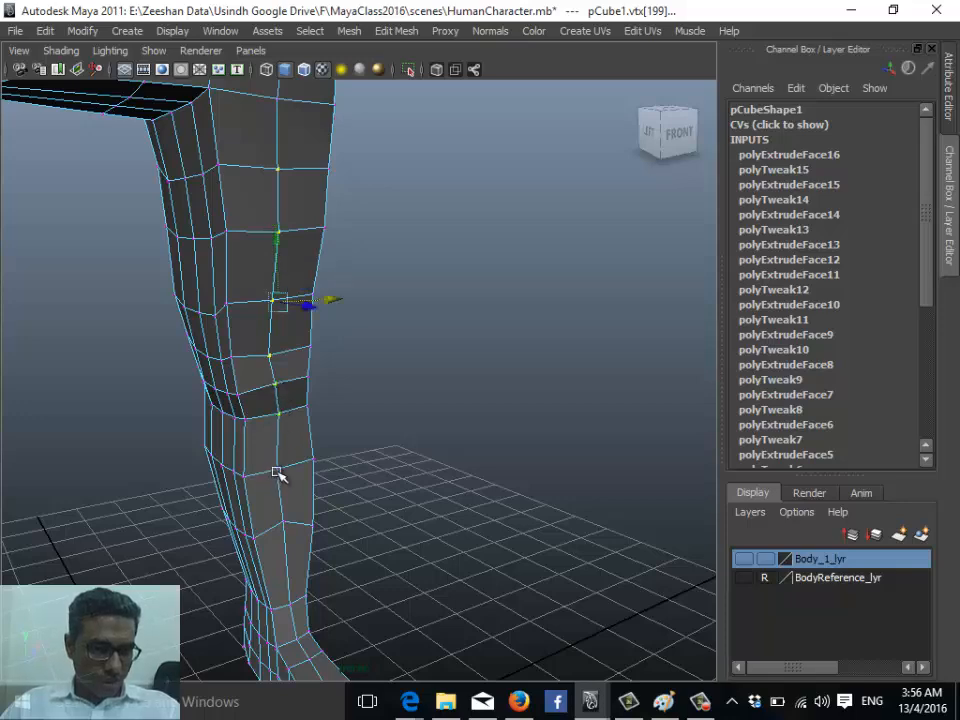
left_click(276, 470, "shift")
middle_click_drag(332, 574, 311, 445, "alt")
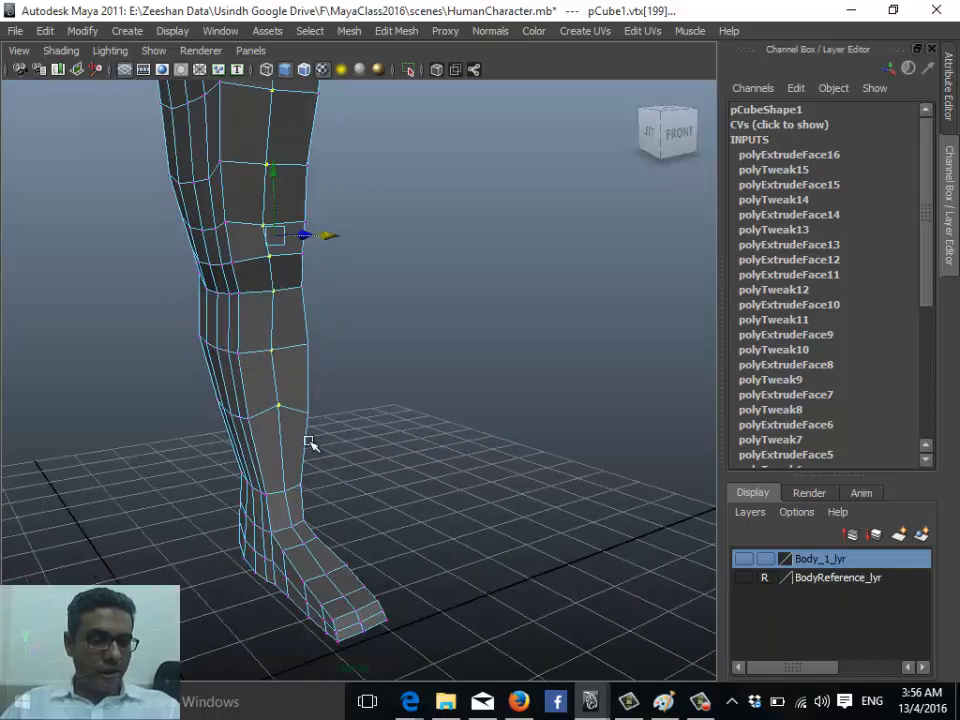
left_click(285, 492, "shift")
left_click(295, 525, "shift")
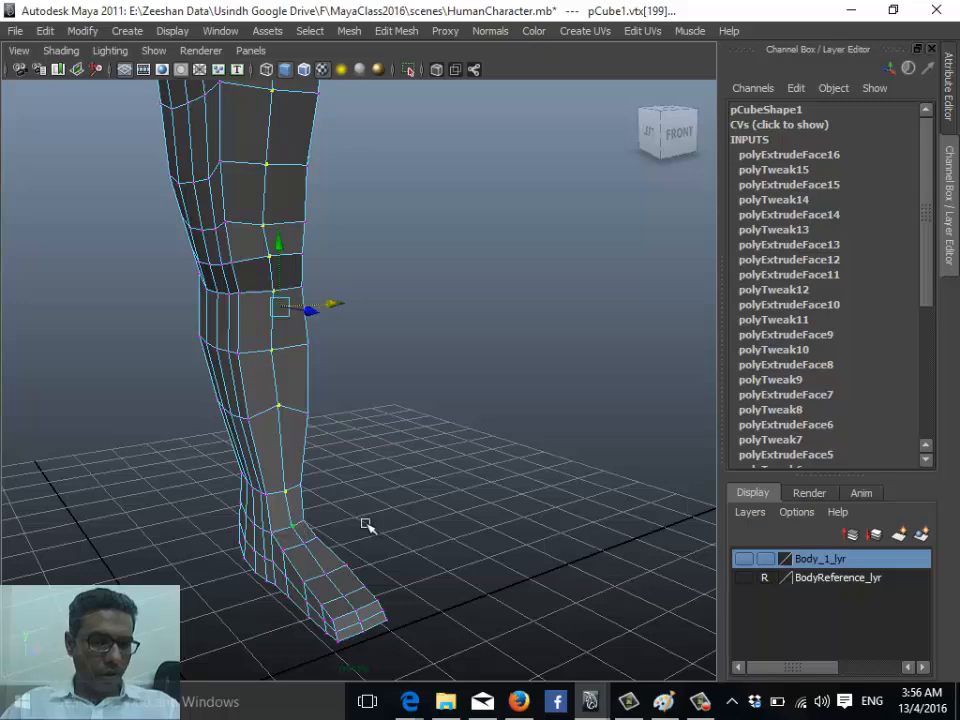
middle_click_drag(340, 382, 339, 712, "alt")
middle_click_drag(308, 278, 328, 482, "alt")
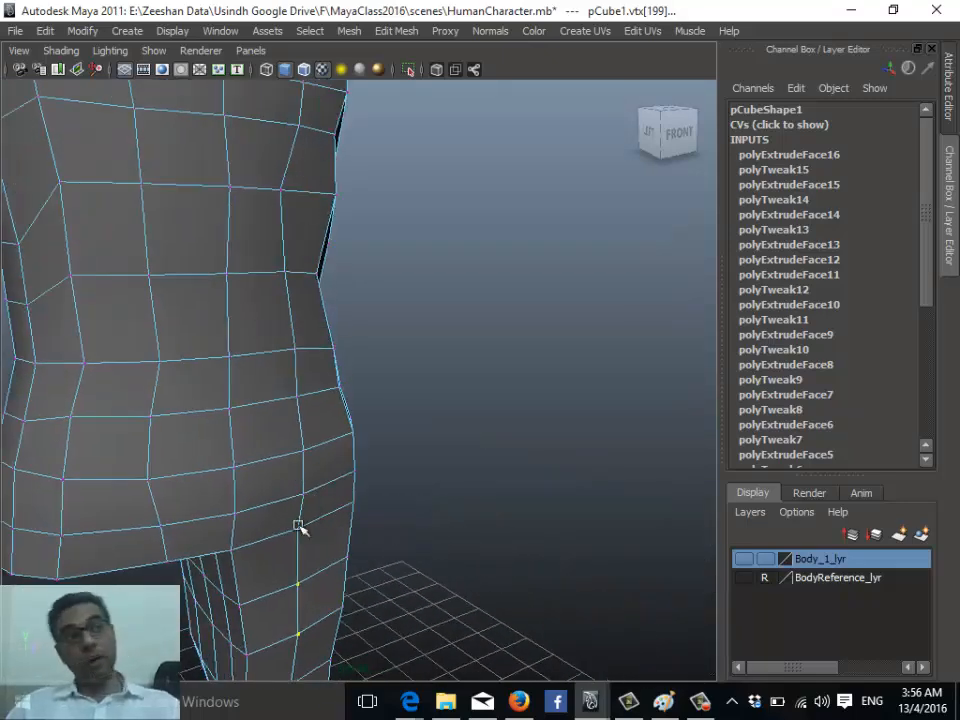
left_click_drag(332, 583, 422, 444, "alt")
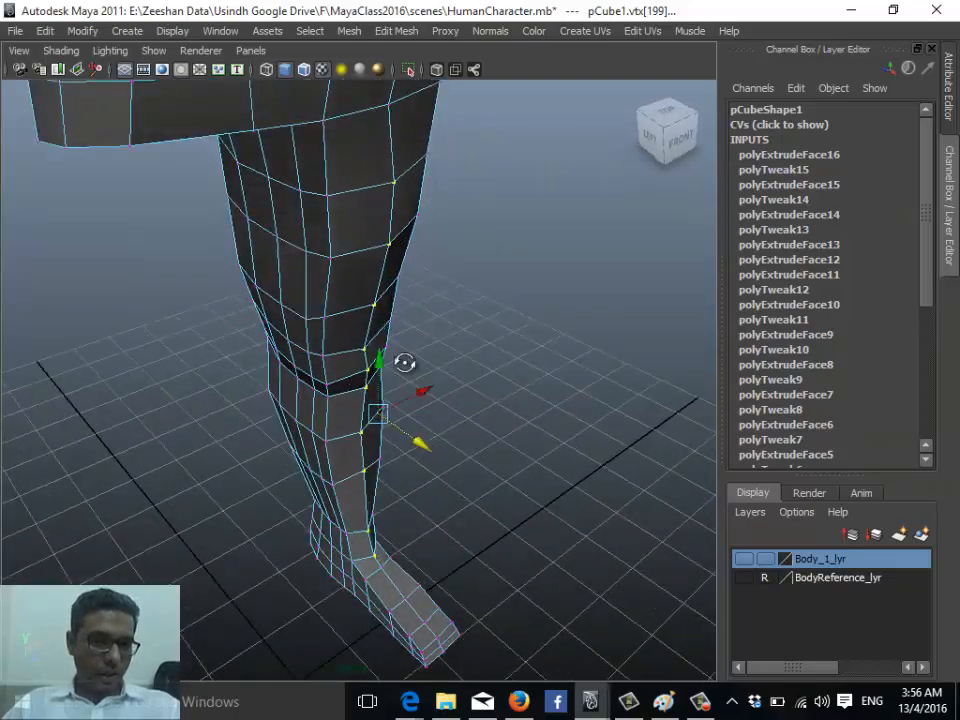
left_click_drag(403, 362, 139, 370, "alt")
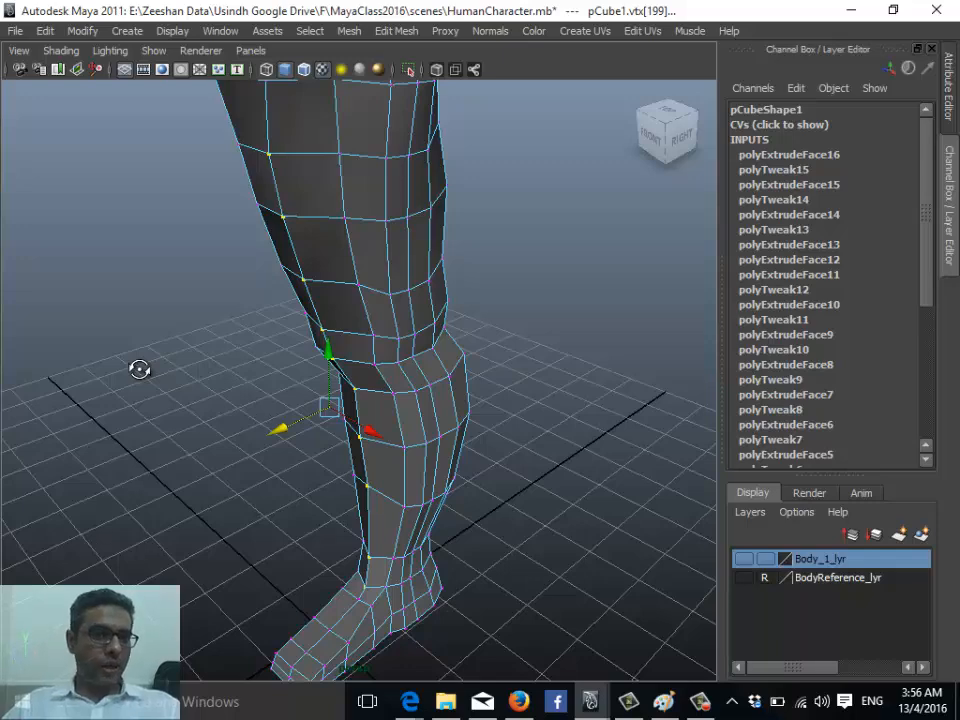
left_click_drag(139, 370, 296, 315, "alt")
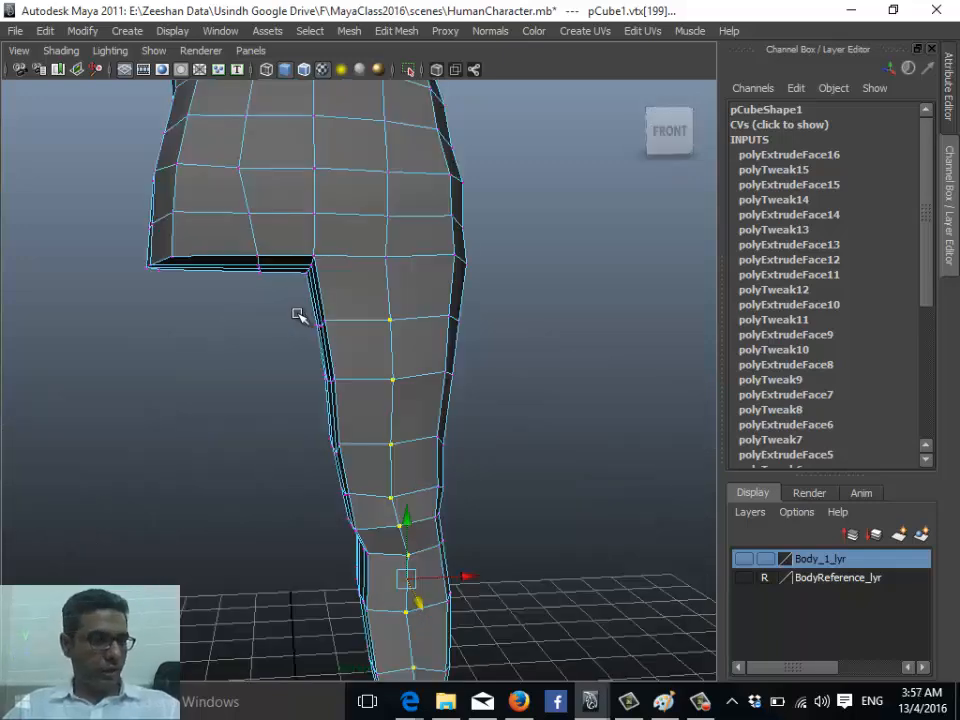
- Select two rows of three vertices on the upper inner thigh
mouse_move(339, 381)
left_mouse_down("alt")
mouse_move(316, 333)
mouse_move(338, 388)
left_mouse_up("alt")
left_click(310, 327)
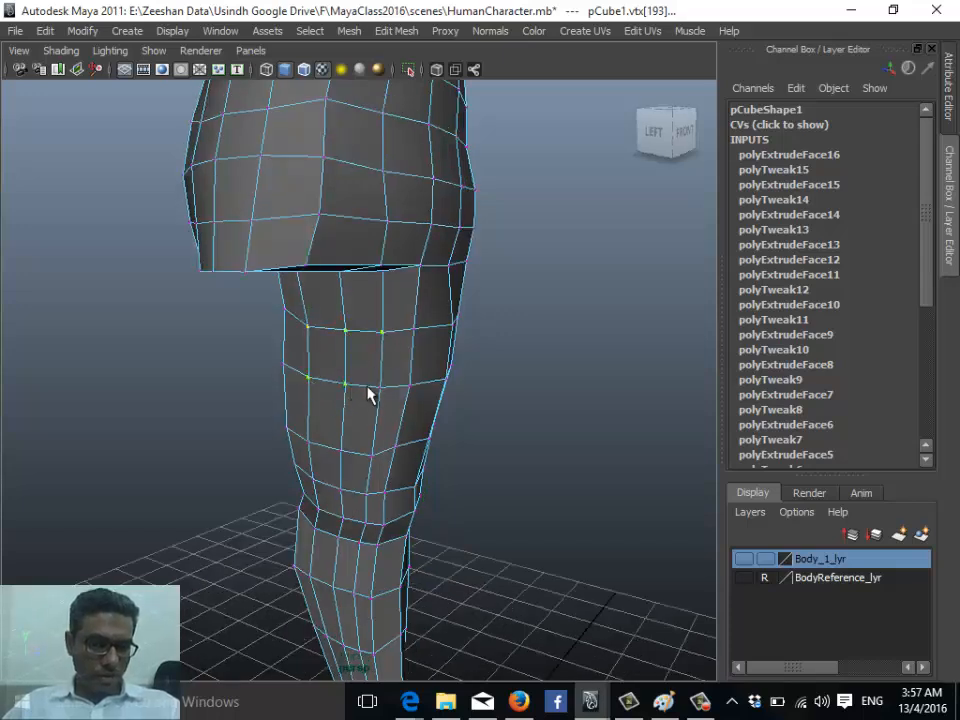
left_click_drag(275, 394, 343, 336, "alt")
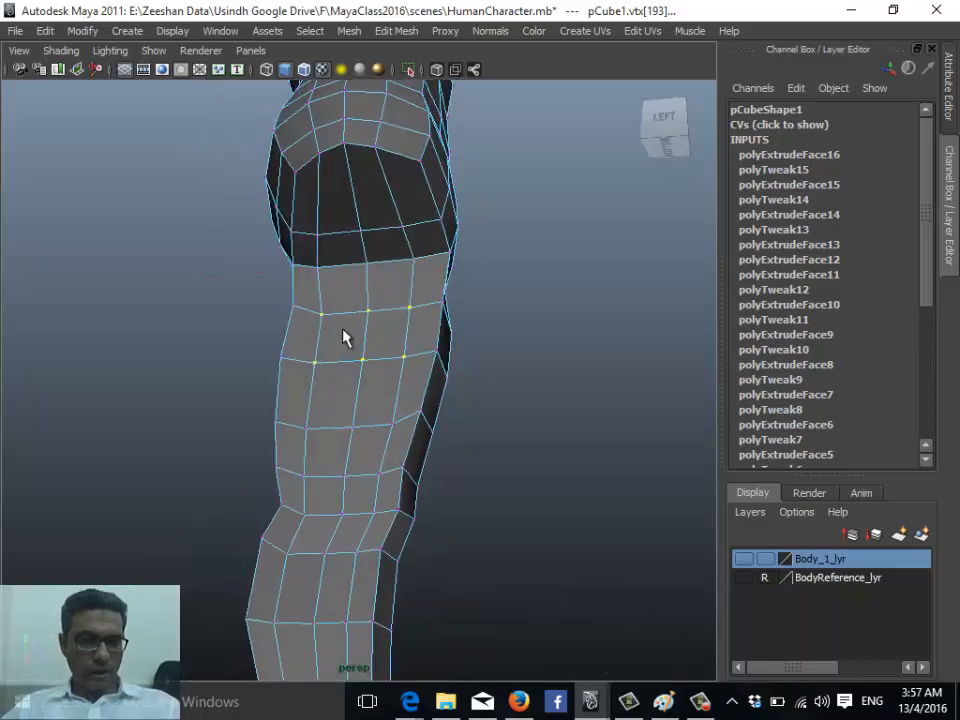
- Switch to edge selection and select the whole edge loop running through the middle of the inner leg
right_click(396, 313)
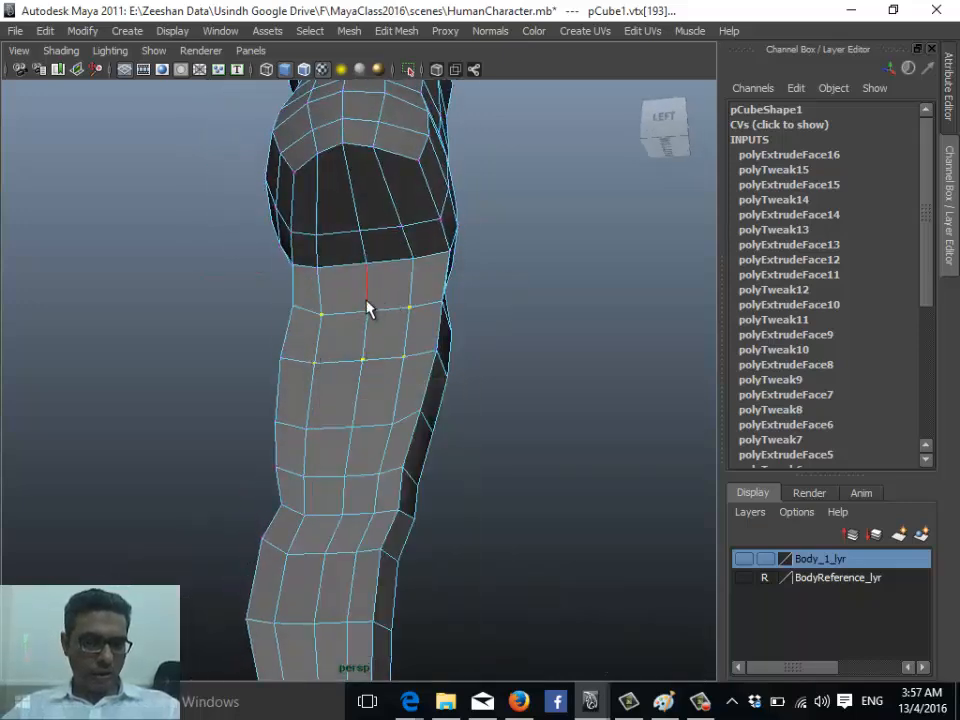
double_click(366, 301)
left_click_drag(352, 350, 334, 374, "alt")
middle_click_drag(354, 364, 343, 642, "alt")
scroll(305, 518, "down", 1)
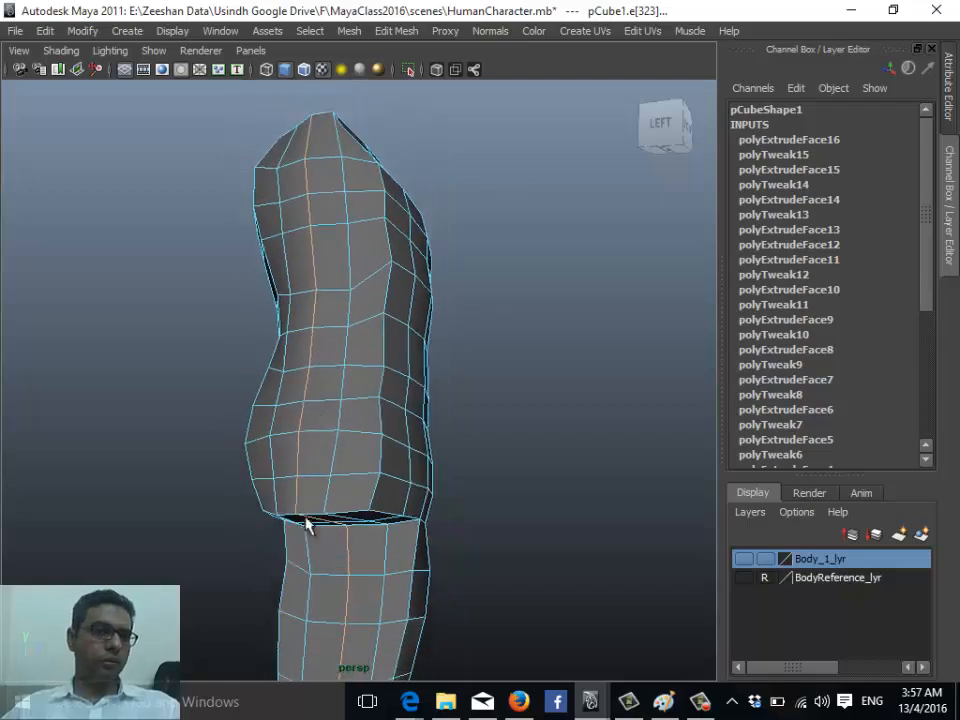
- Select only the centre edges of the inner thigh, from the crotch down to the knee
left_click_drag(445, 465, 324, 424, "alt")
left_click_drag(257, 445, 566, 443, "alt")
scroll(335, 258, "up", 2)
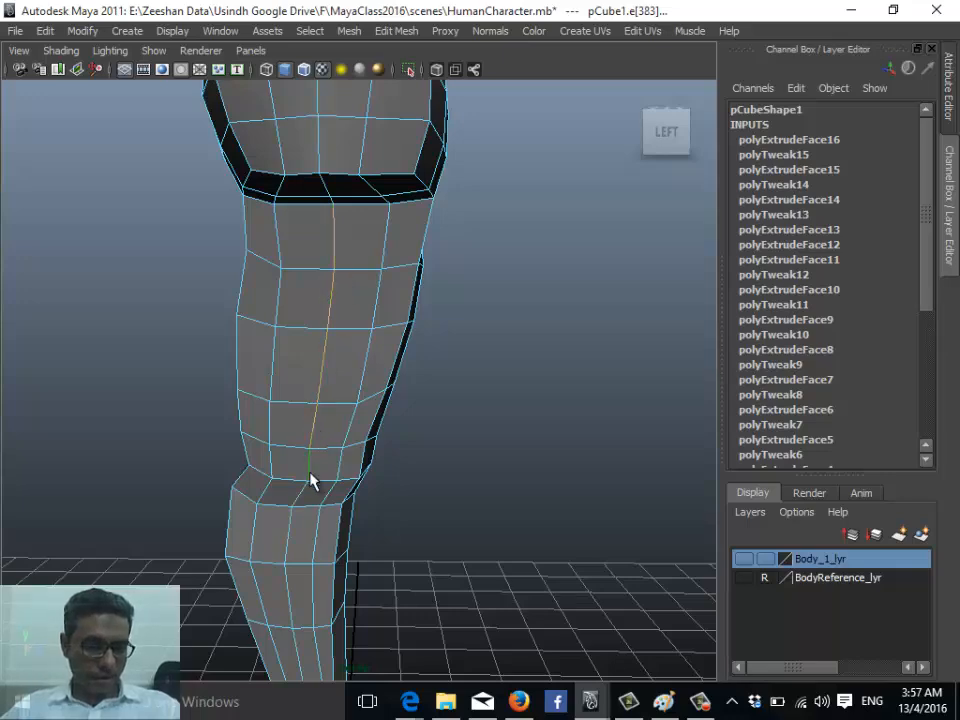
scroll(311, 481, "down", 5)
key("super")
left_click(272, 232)
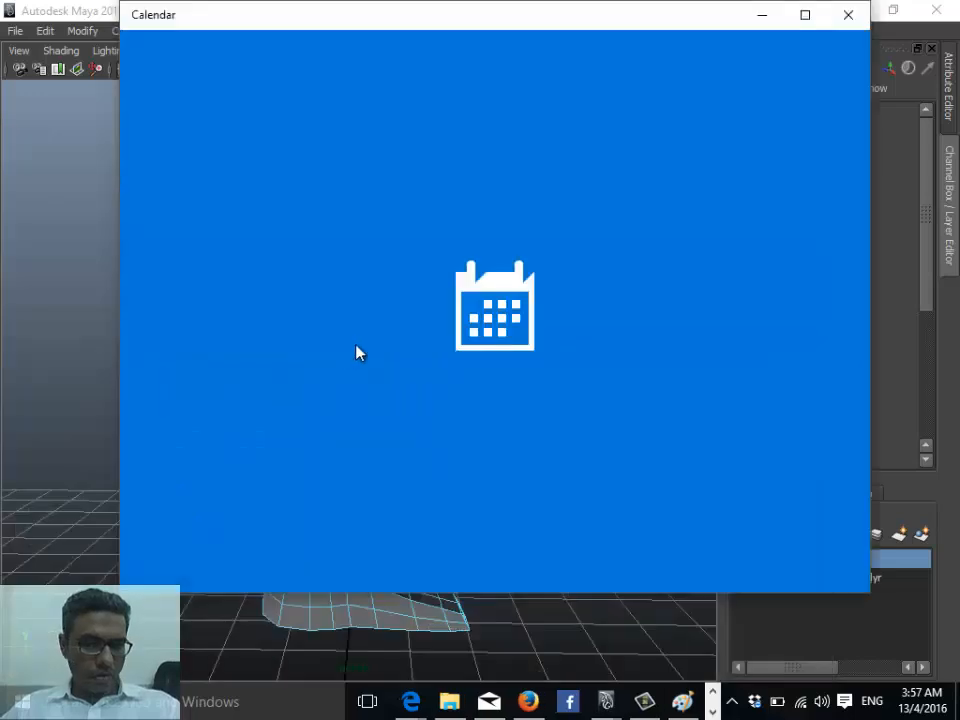
left_click(848, 14)
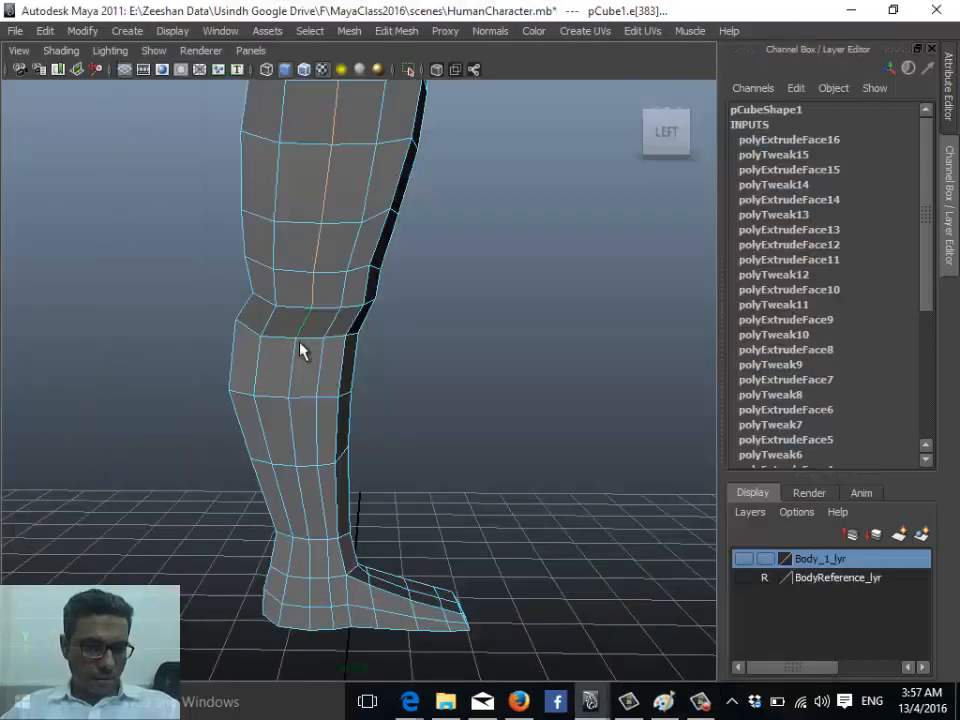
- Extend the edge selection down the middle of the inner calf to the ankle
left_click(292, 370, "shift")
left_click(291, 430, "shift")
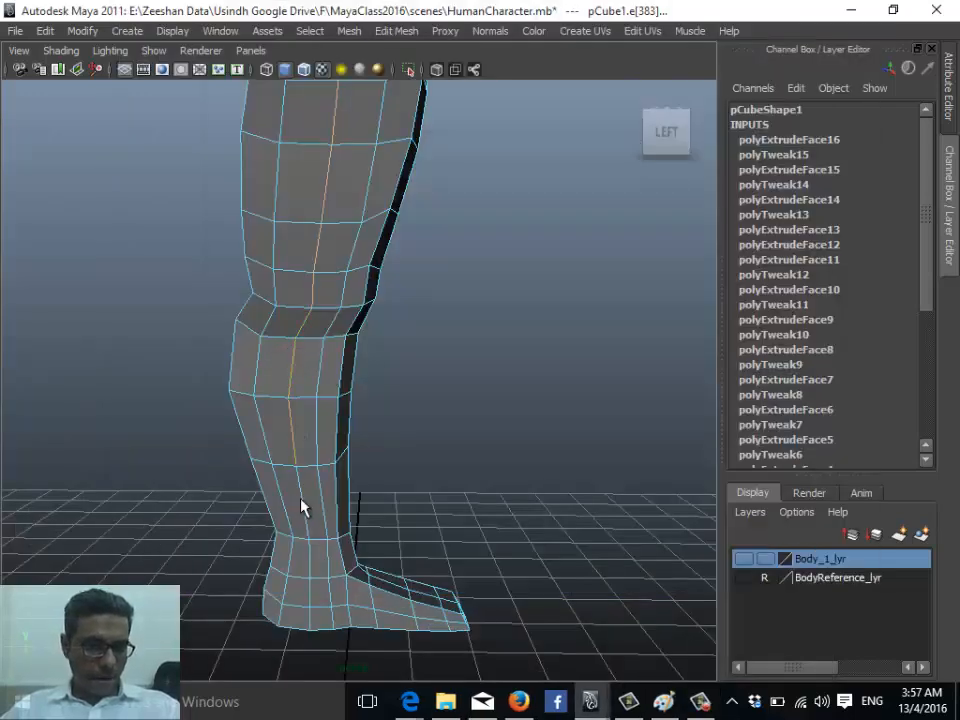
left_click(302, 508, "shift")
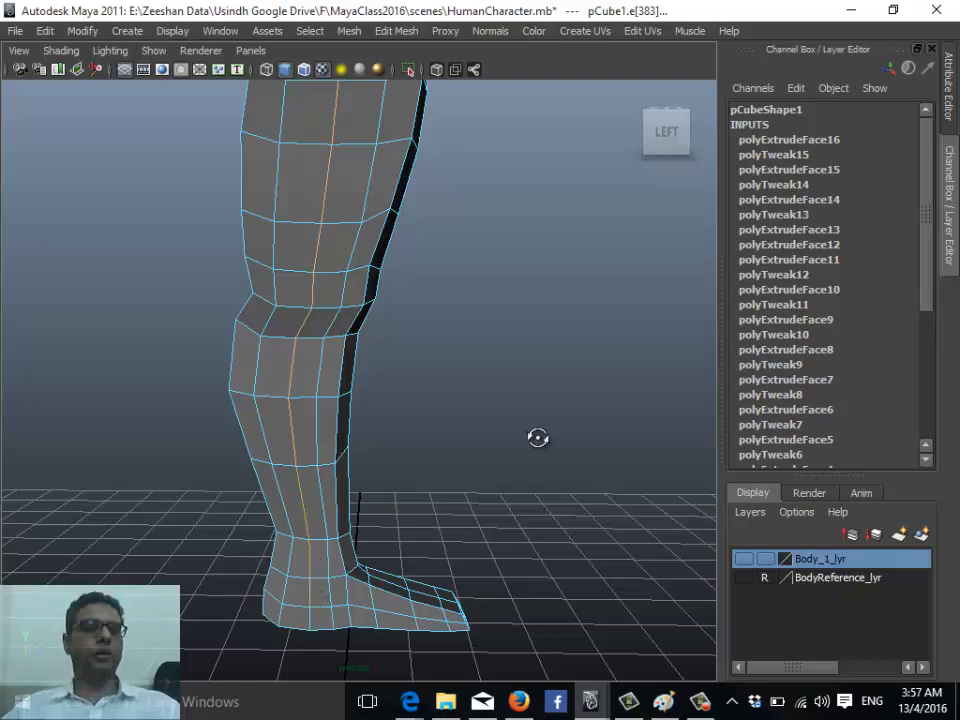
left_click_drag(538, 437, 386, 485, "alt")
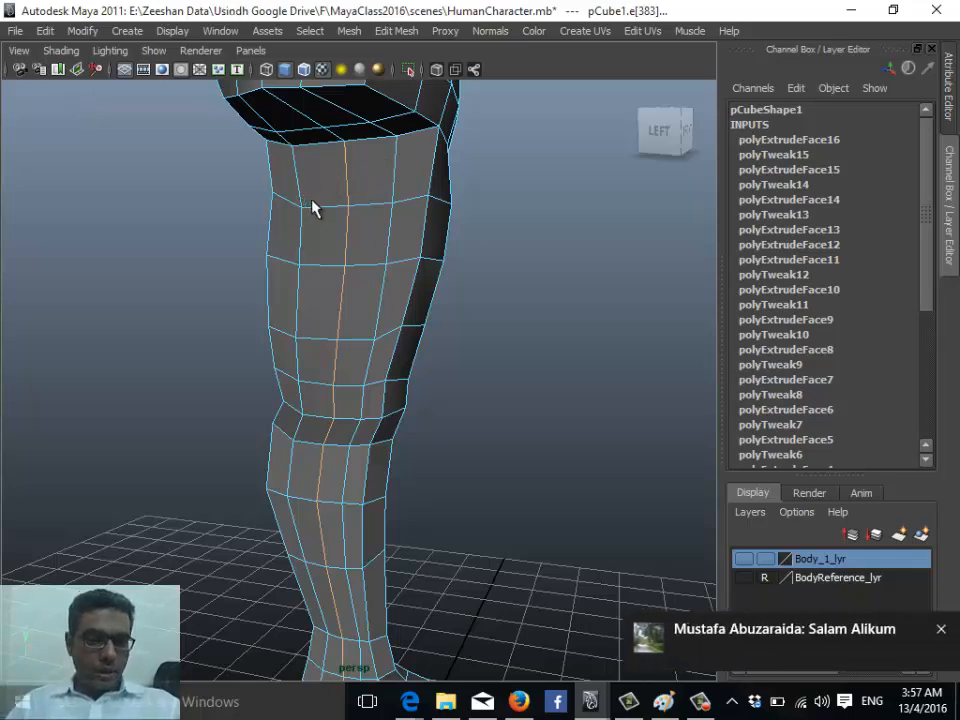
left_click(941, 630)
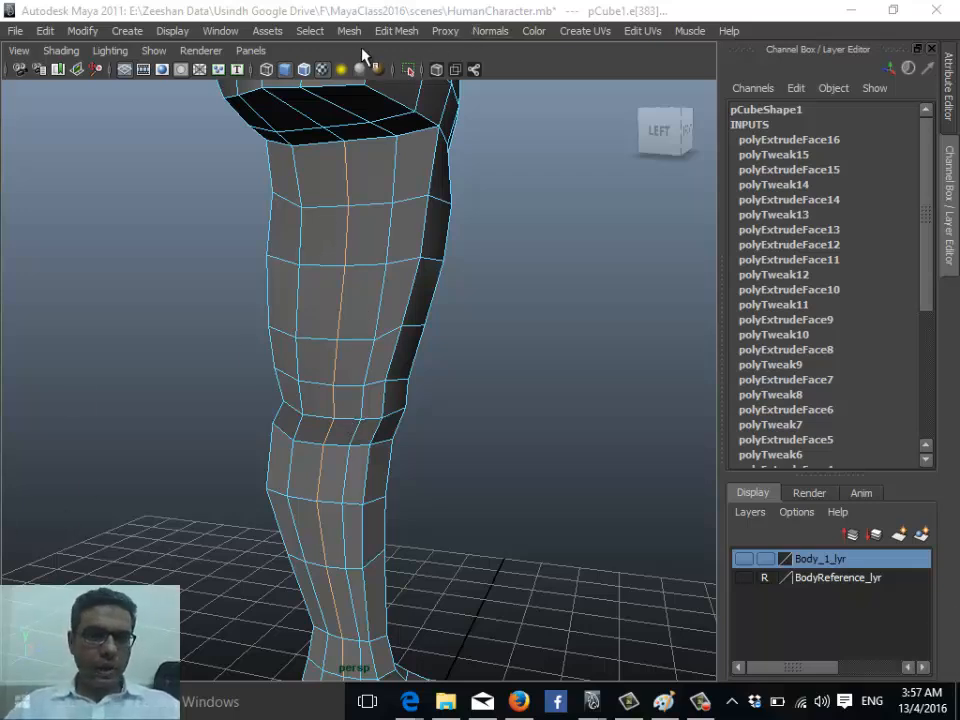
- Grow the edge selection twice so it spreads across the inner side of the leg
left_click(310, 32)
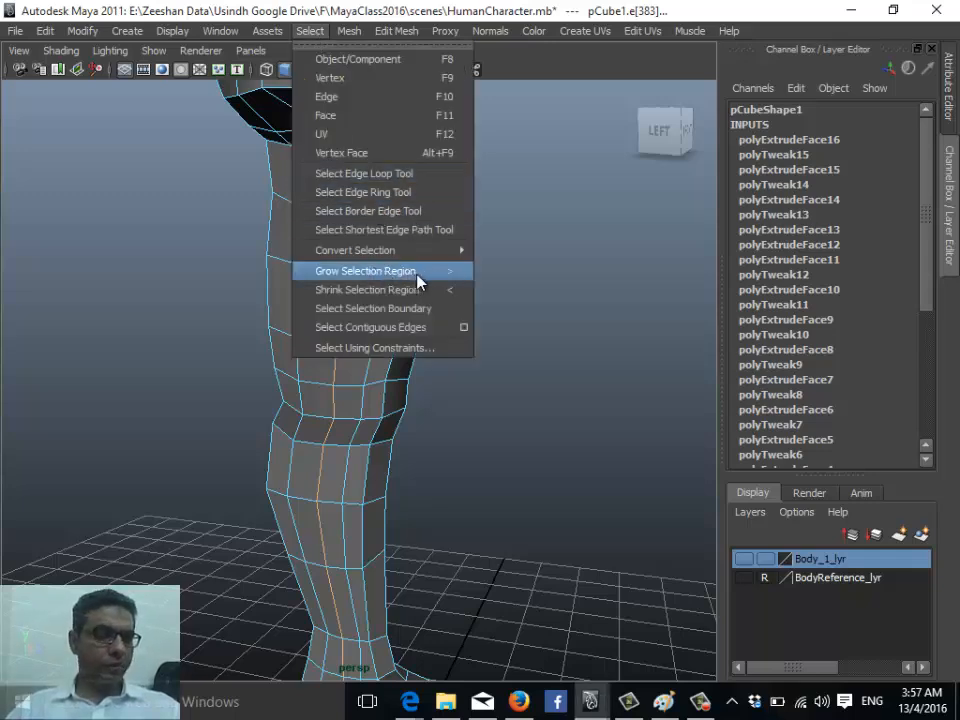
left_click(417, 276)
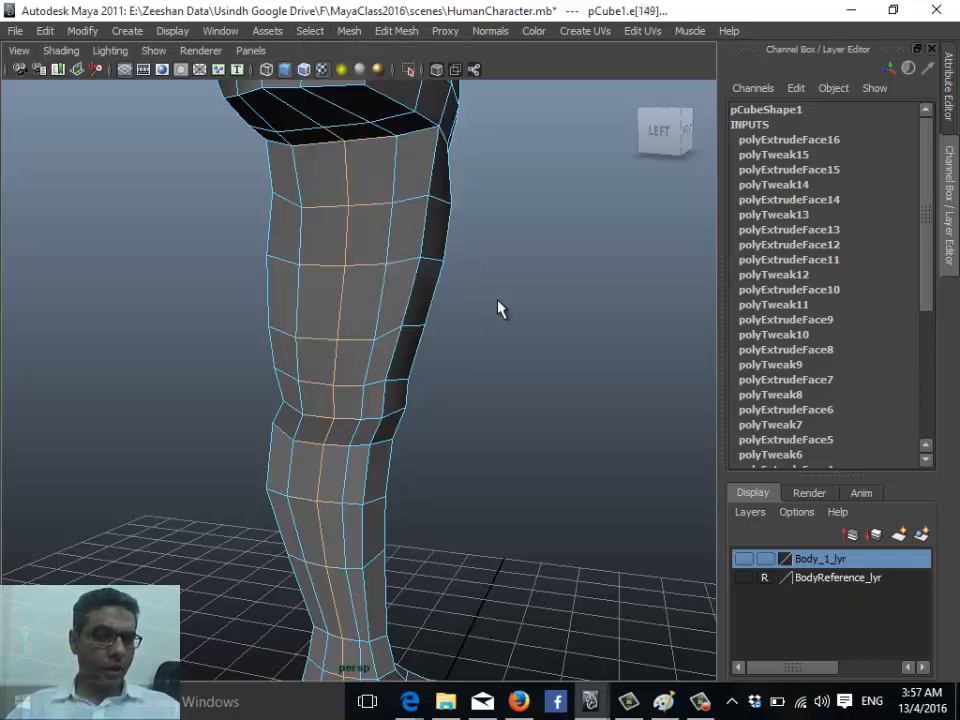
left_click(222, 31)
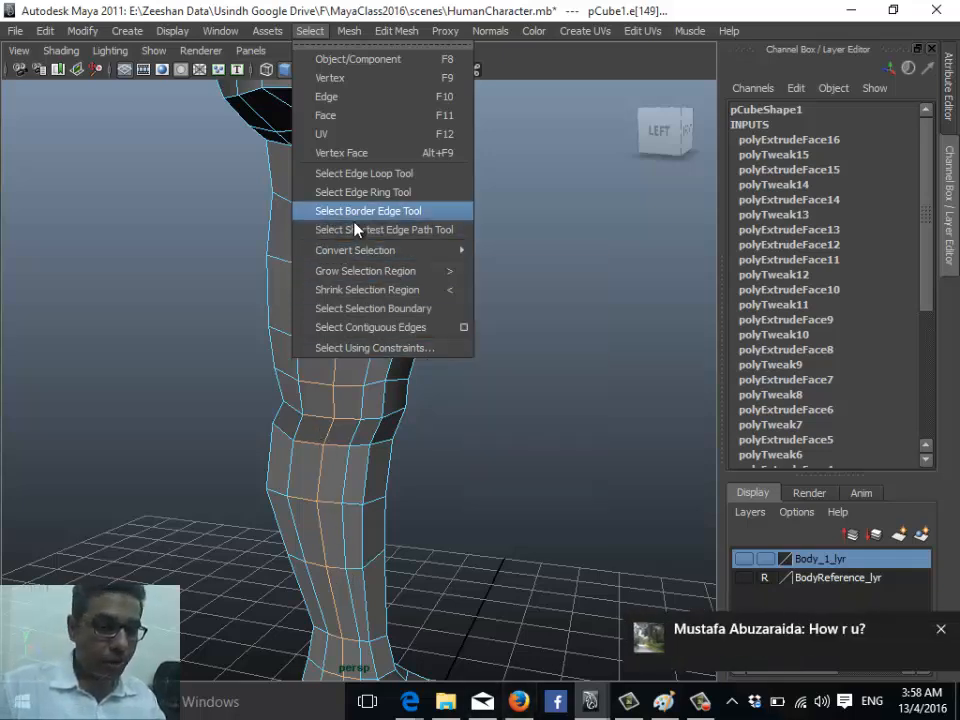
left_click(400, 271)
left_click_drag(334, 360, 358, 362, "alt")
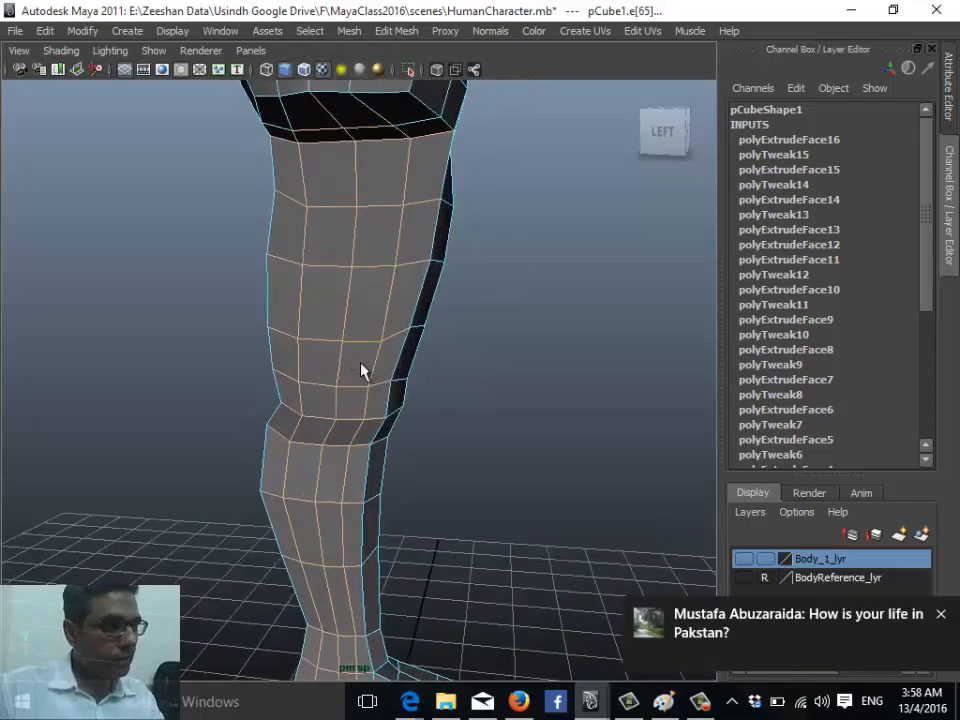
left_click(940, 615)
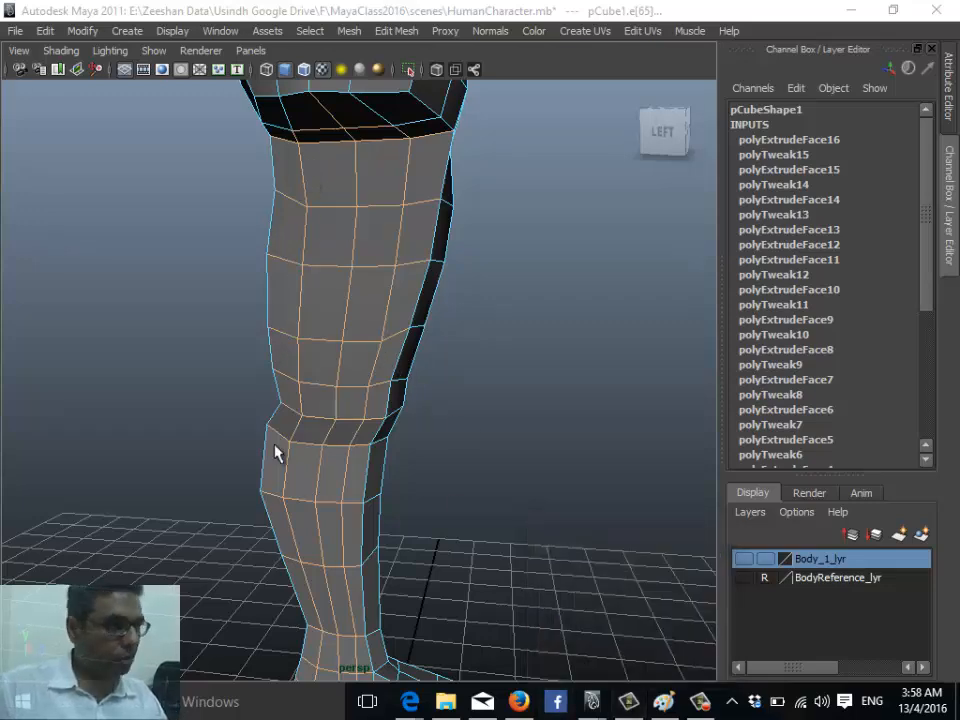
mouse_move(351, 456)
left_mouse_down("alt")
mouse_move(296, 454)
mouse_move(340, 448)
left_mouse_up("alt")
left_click(369, 429)
key("ctrl+z")
- Switch to vertex selection and select the three columns of vertices on the inner side of the thigh
right_click_drag(343, 206, 312, 260)
left_click_drag(293, 309, 288, 232, "alt")
left_click(289, 219)
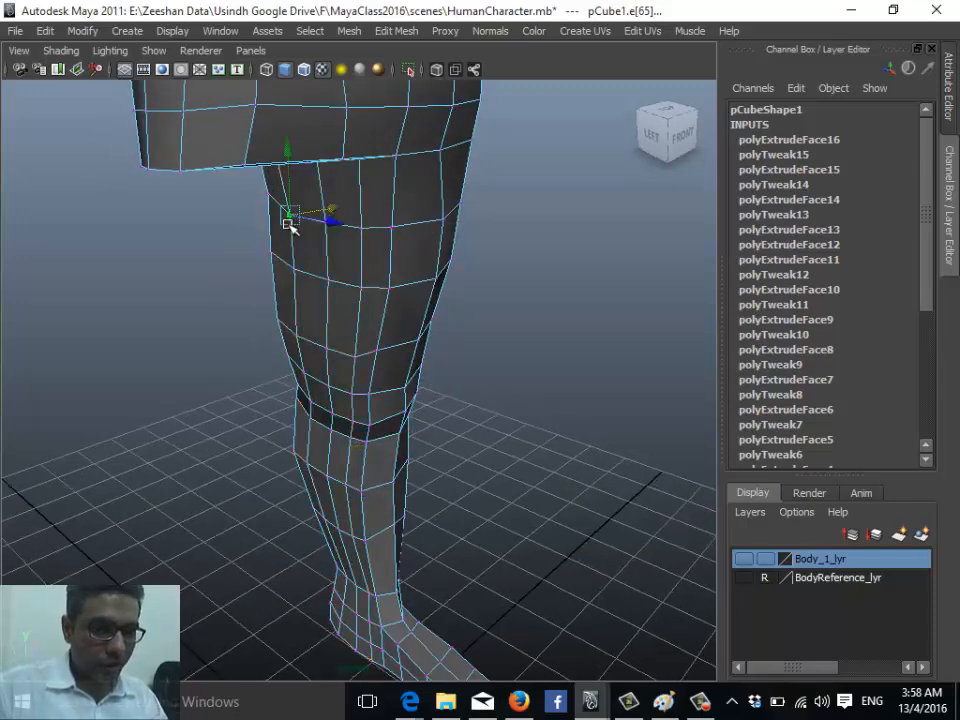
key("q")
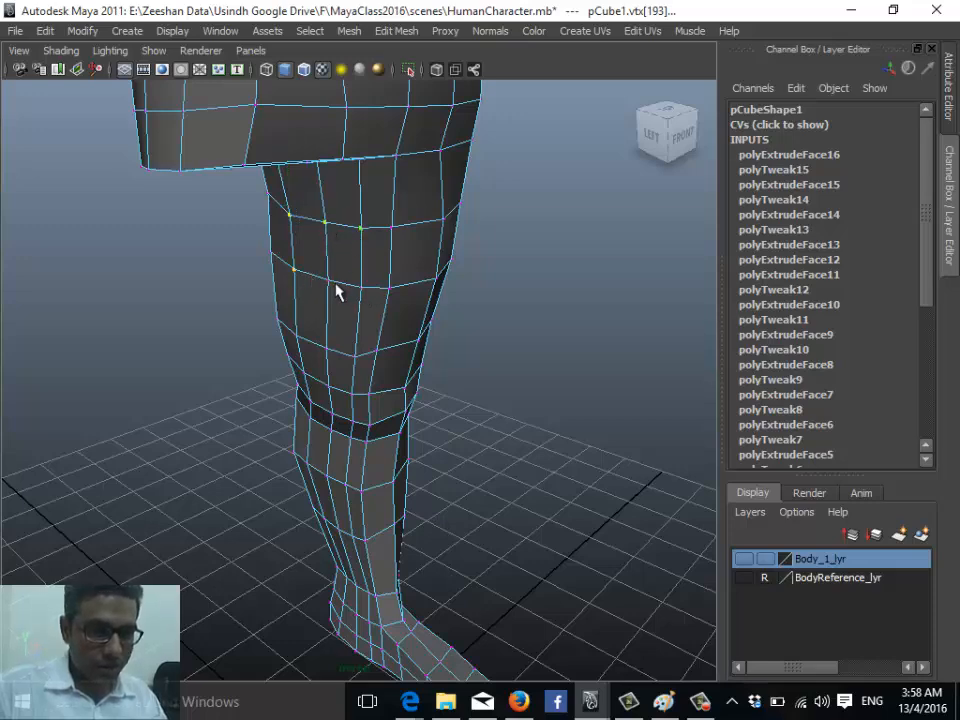
left_click_drag(338, 383, 406, 400, "alt")
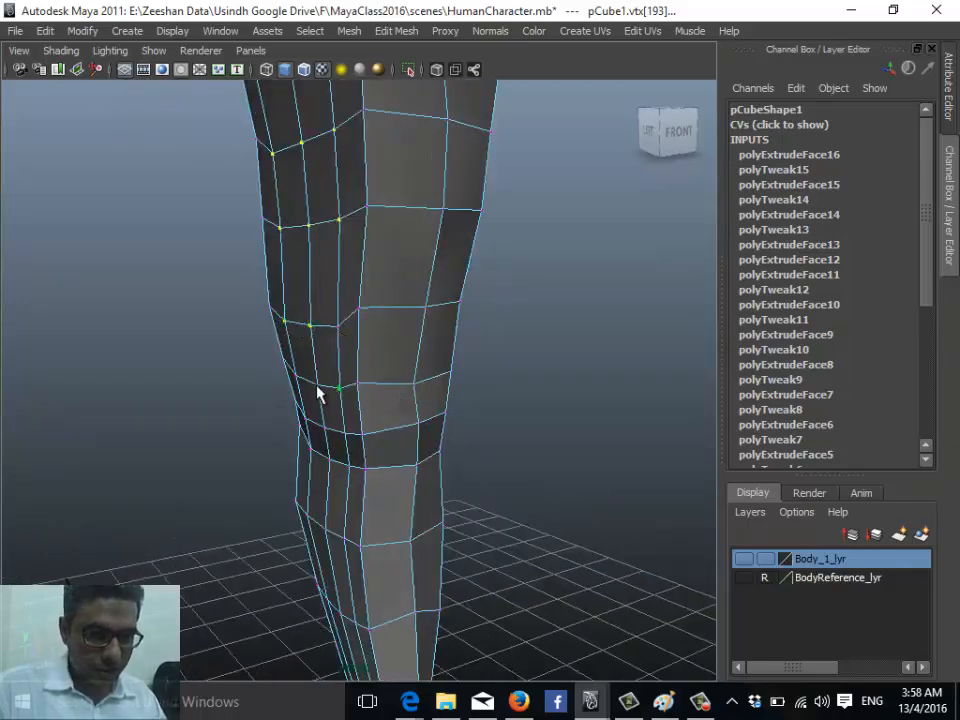
- Extend the three-column vertex selection down past the knee and inner calf to the ankle, and activate the Move tool
middle_click_drag(336, 404, 340, 226, "alt")
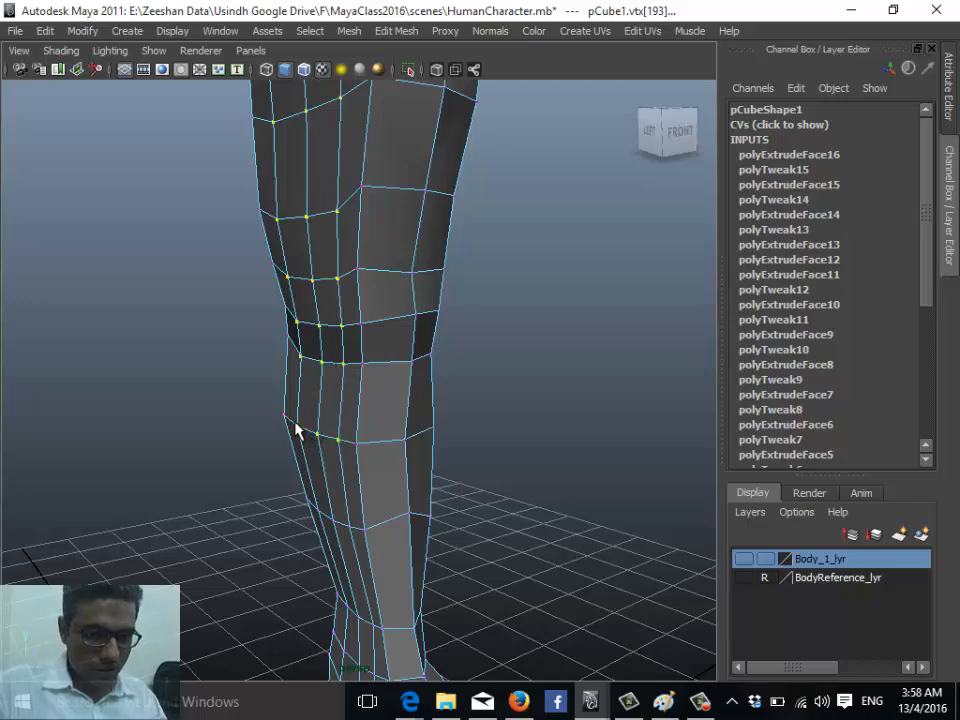
middle_click_drag(335, 485, 351, 258, "alt")
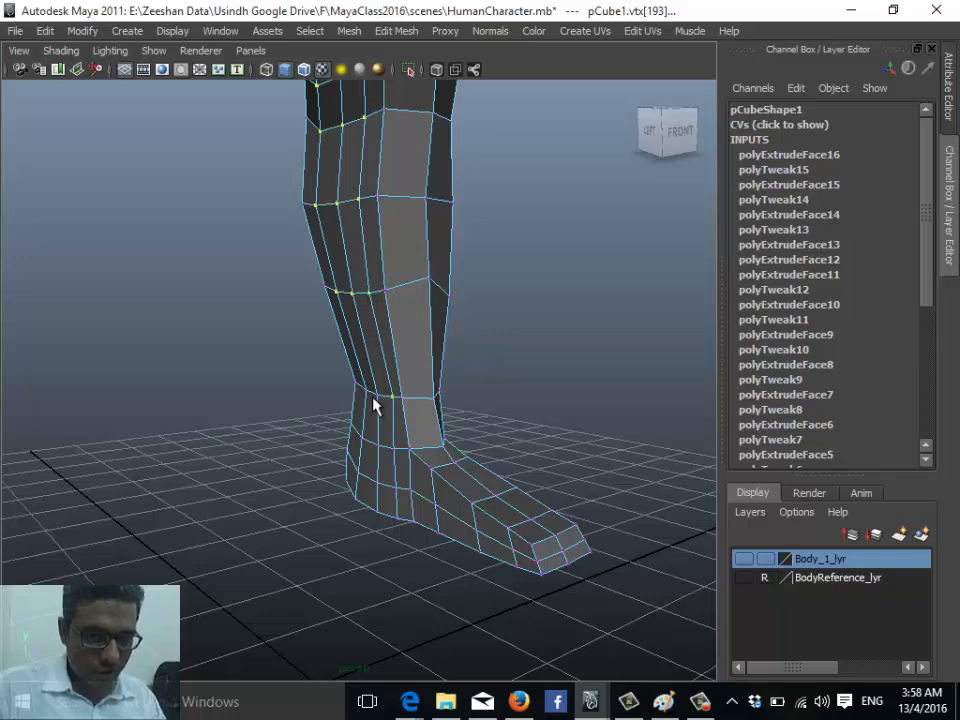
left_click_drag(476, 446, 376, 352, "alt")
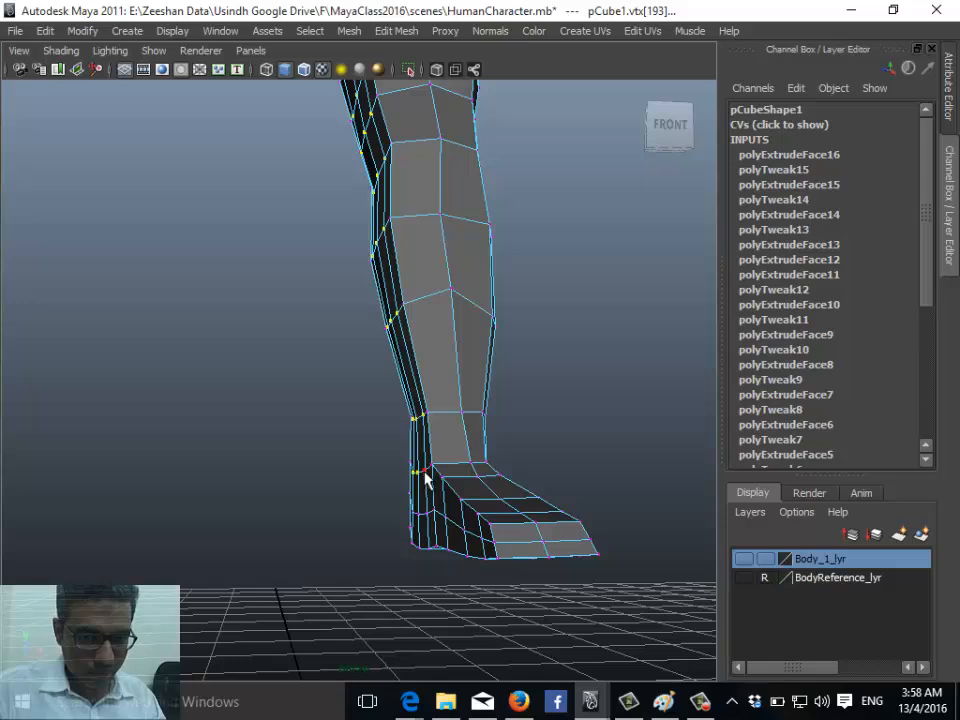
left_click_drag(440, 483, 352, 436, "alt")
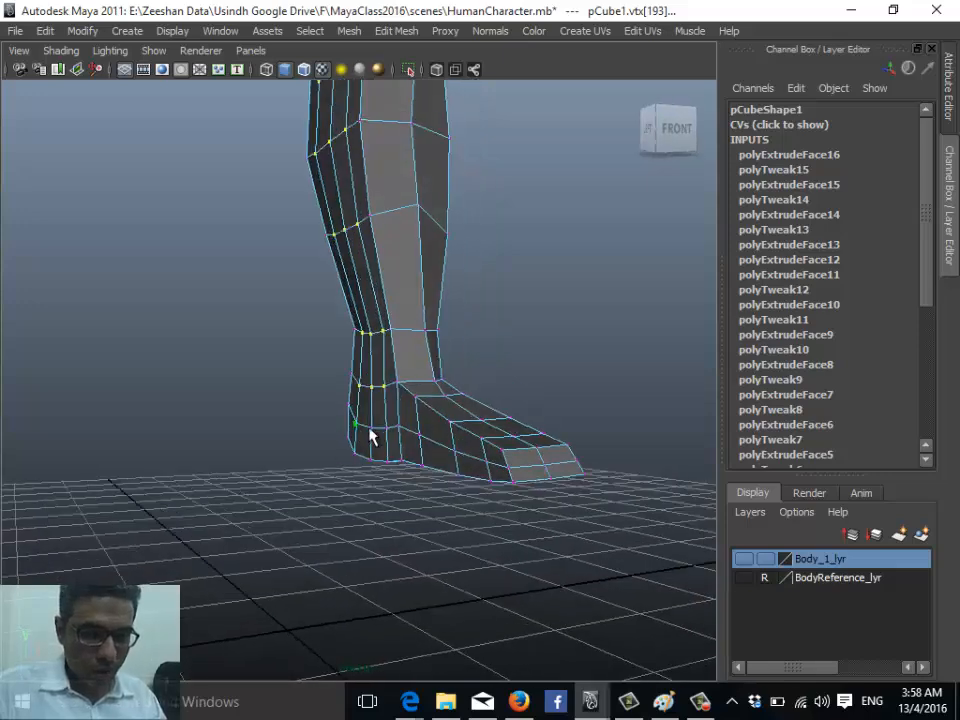
left_click_drag(443, 231, 367, 461, "alt")
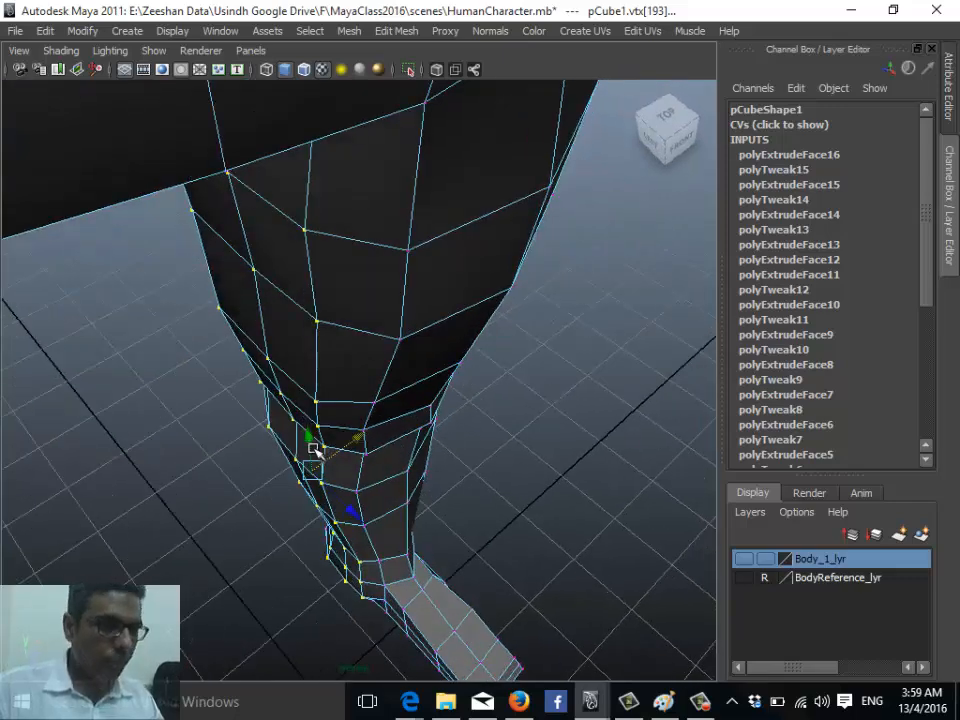
- Select only the centre column of vertices on the inner leg, from the upper thigh to just below the knee
left_click_drag(317, 451, 343, 251, "alt")
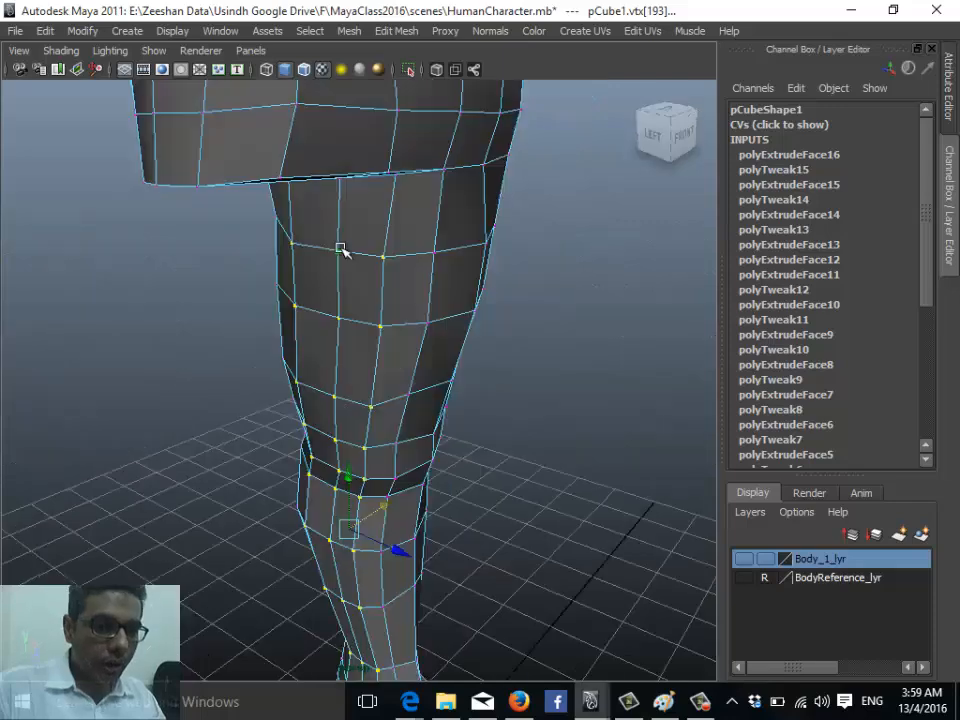
left_click(338, 251)
left_click(340, 320, "shift")
left_click(334, 397, "shift")
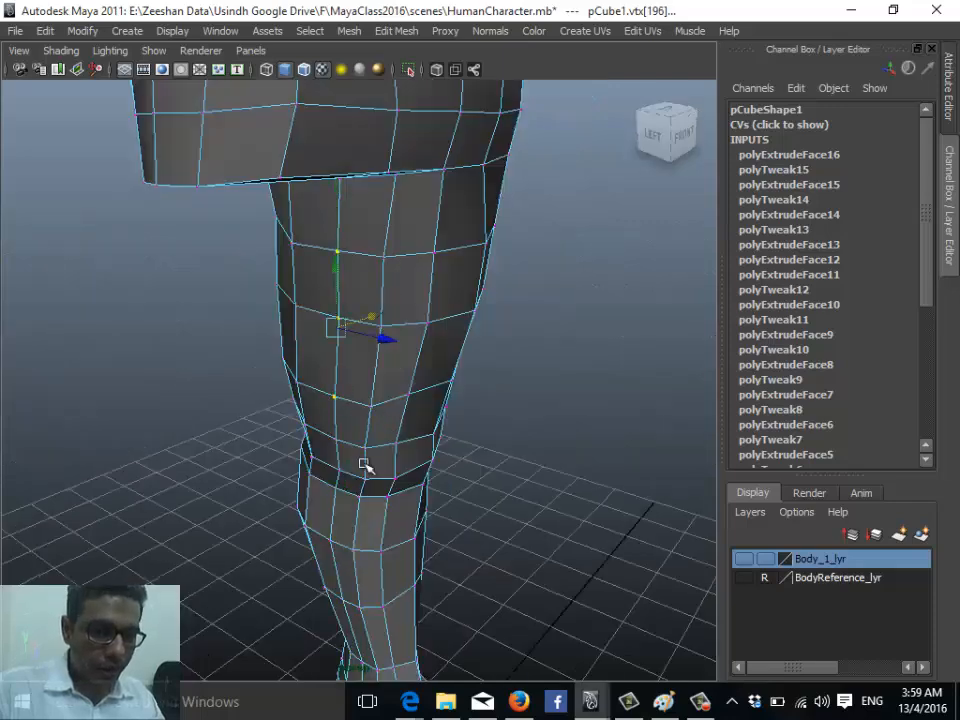
middle_click_drag(350, 438, 345, 325, "alt")
left_click(336, 347, "shift")
left_click(339, 377, "shift")
left_click(338, 400, "shift")
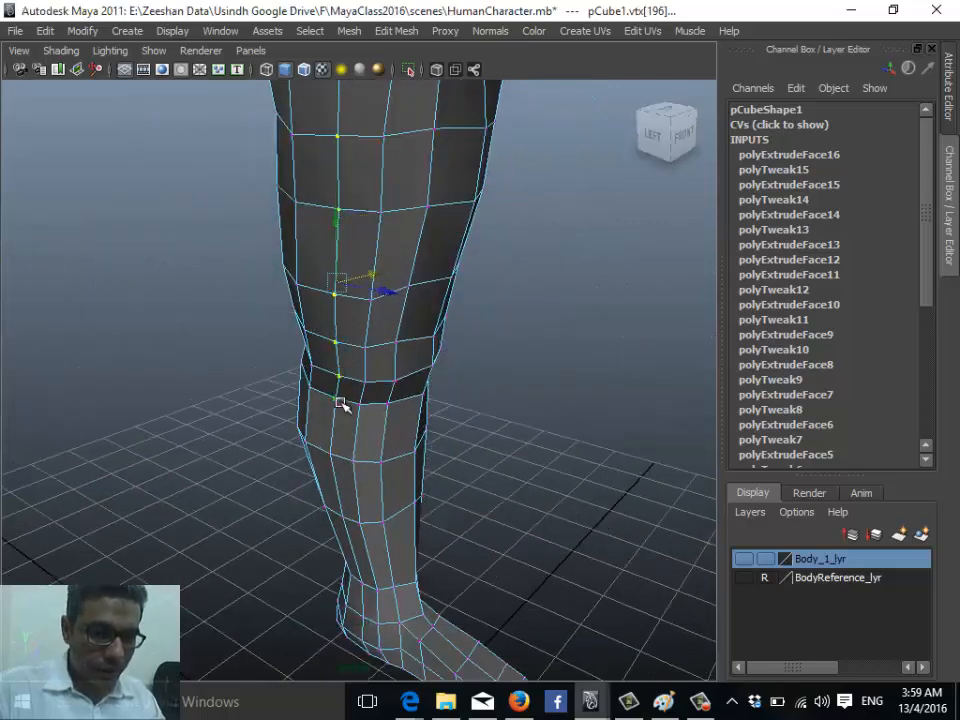
- Extend the centre column vertex selection down the inner calf to the ankle and side of the heel
left_click_drag(352, 458, 366, 437, "alt")
left_click(327, 463, "shift")
left_click(337, 533, "shift")
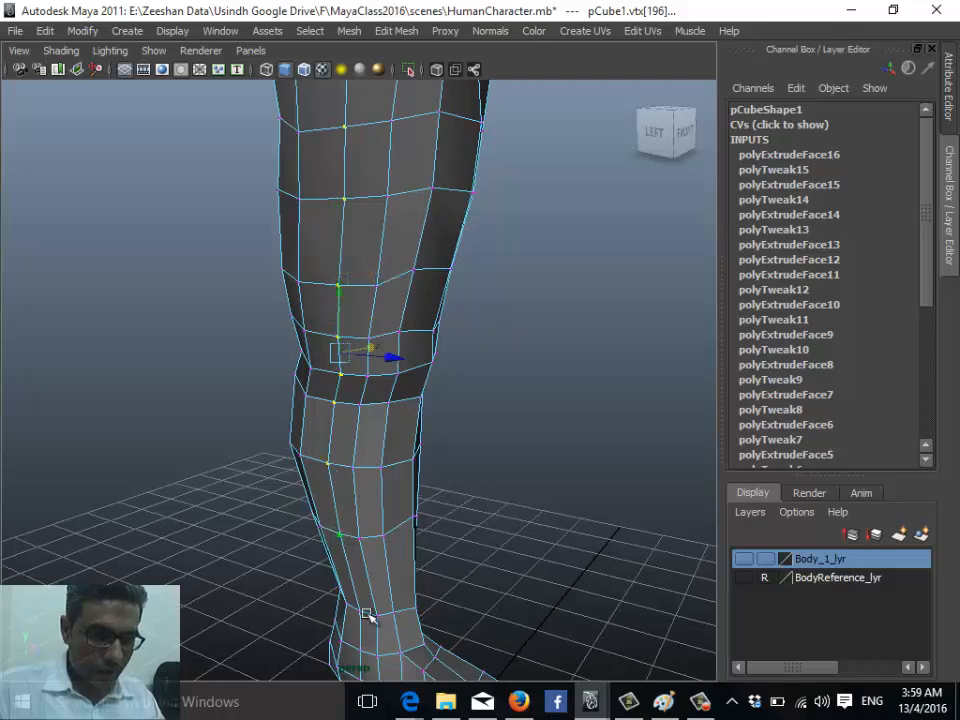
left_click(360, 616, "shift")
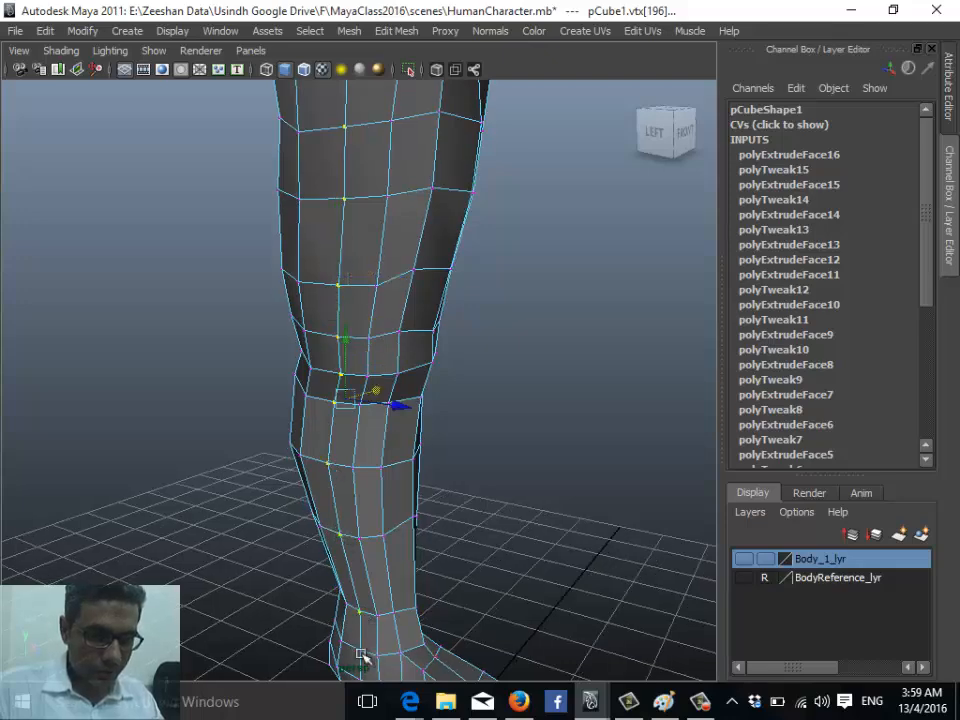
left_click_drag(491, 587, 275, 492, "alt")
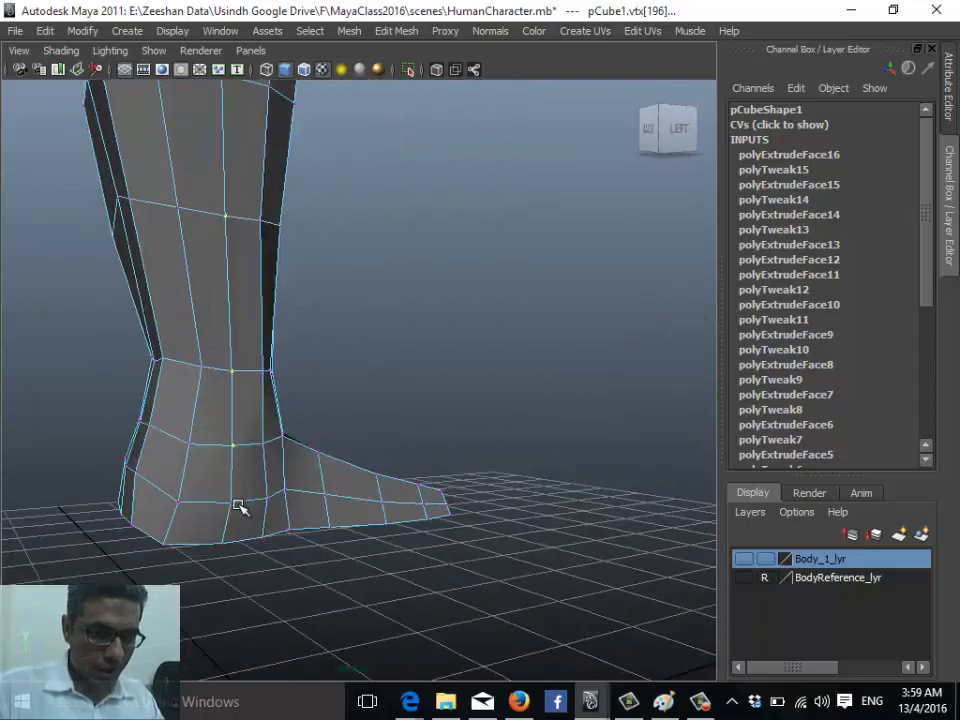
left_click_drag(391, 436, 356, 404, "alt")
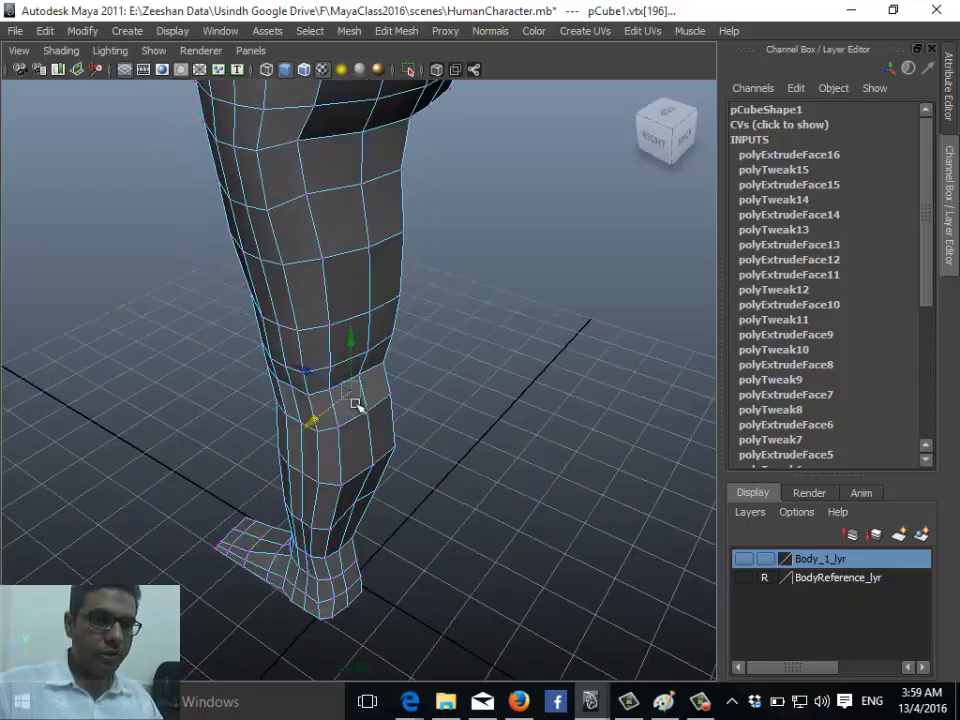
- Select the middle column of vertices along the back of the thigh down to just above the knee
left_click(360, 165)
left_click(362, 184)
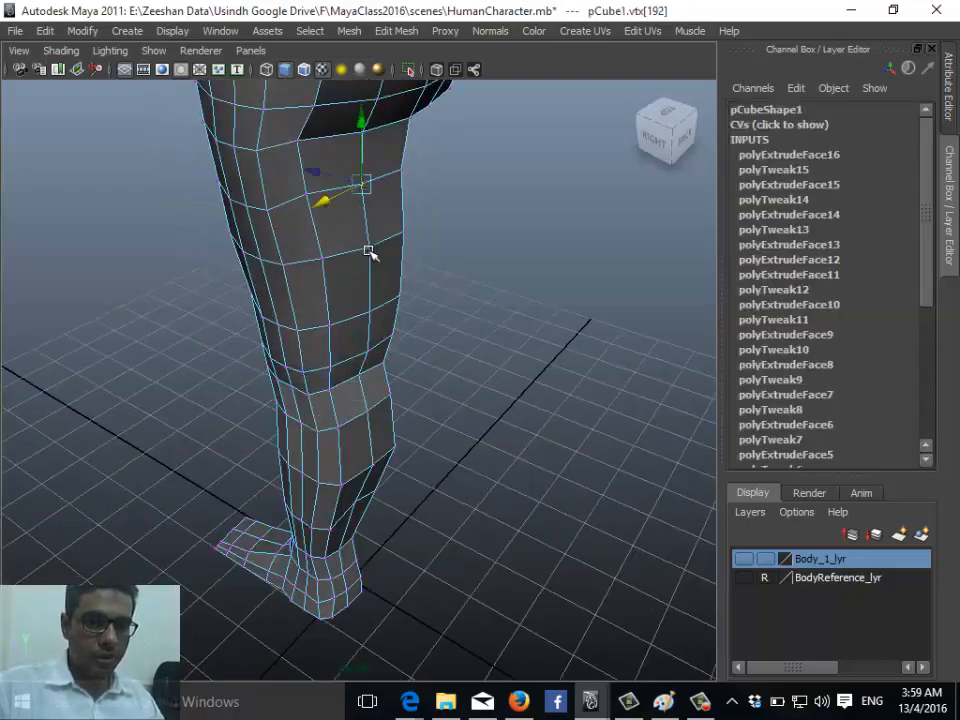
left_click(368, 248, "shift")
left_click(371, 312, "shift")
left_click(367, 352, "shift")
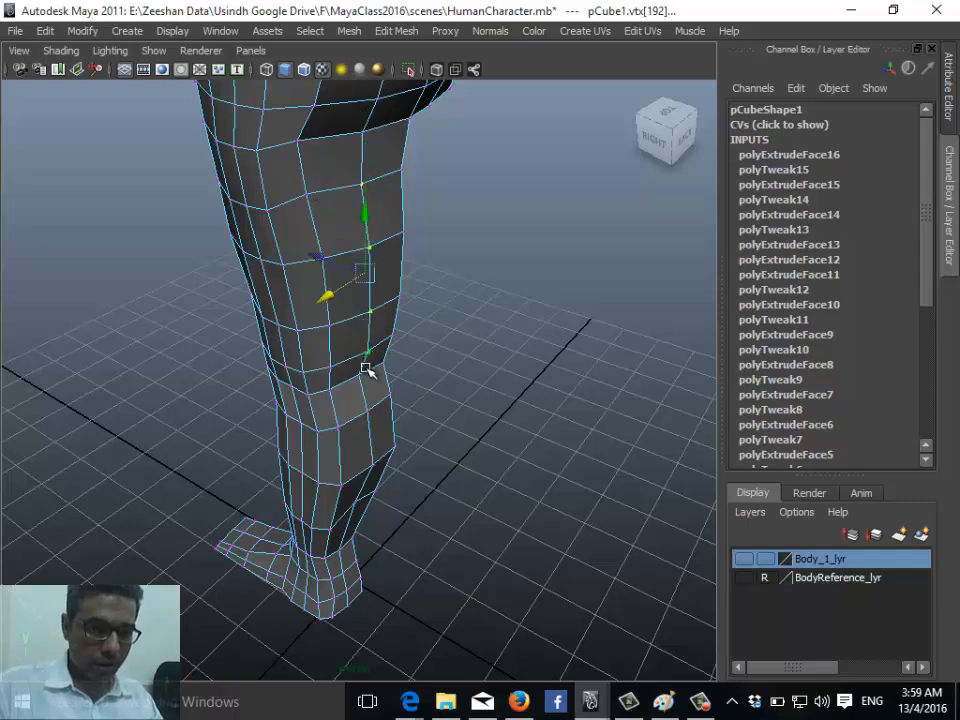
- Extend the back-of-leg vertex selection past the knee and down the calf to the heel
left_click_drag(400, 413, 270, 378, "alt")
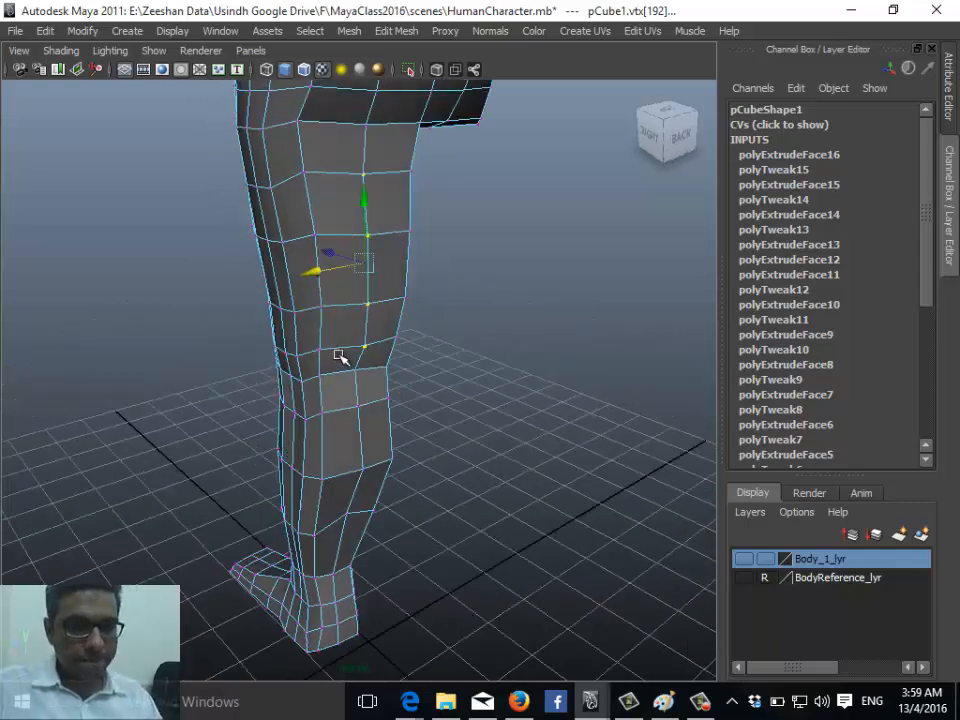
left_click(362, 468, "shift")
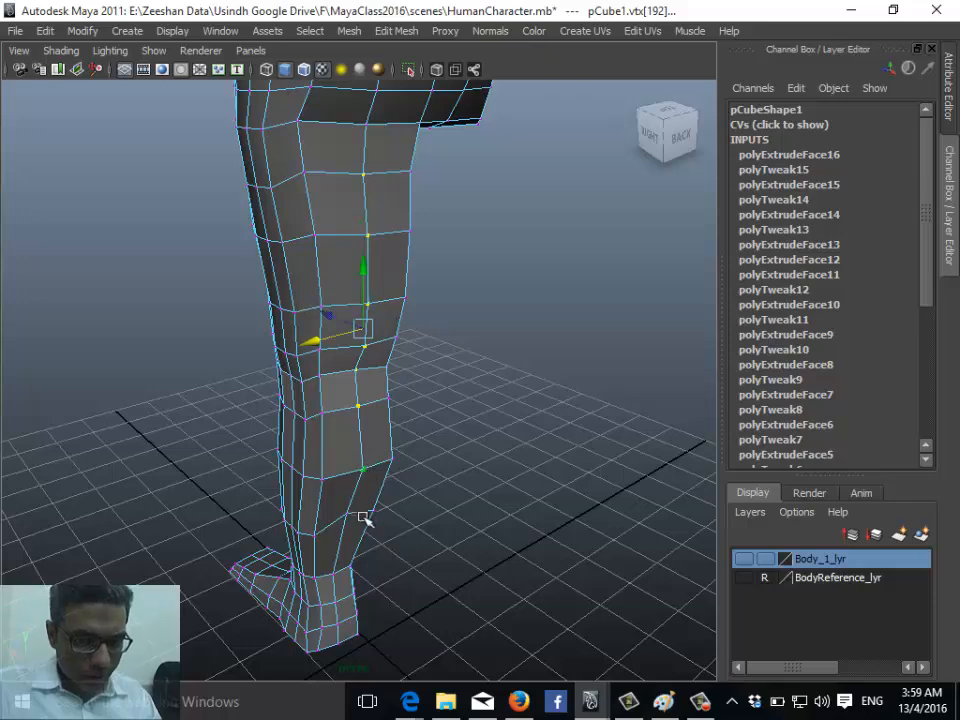
left_click_drag(388, 474, 398, 562, "alt")
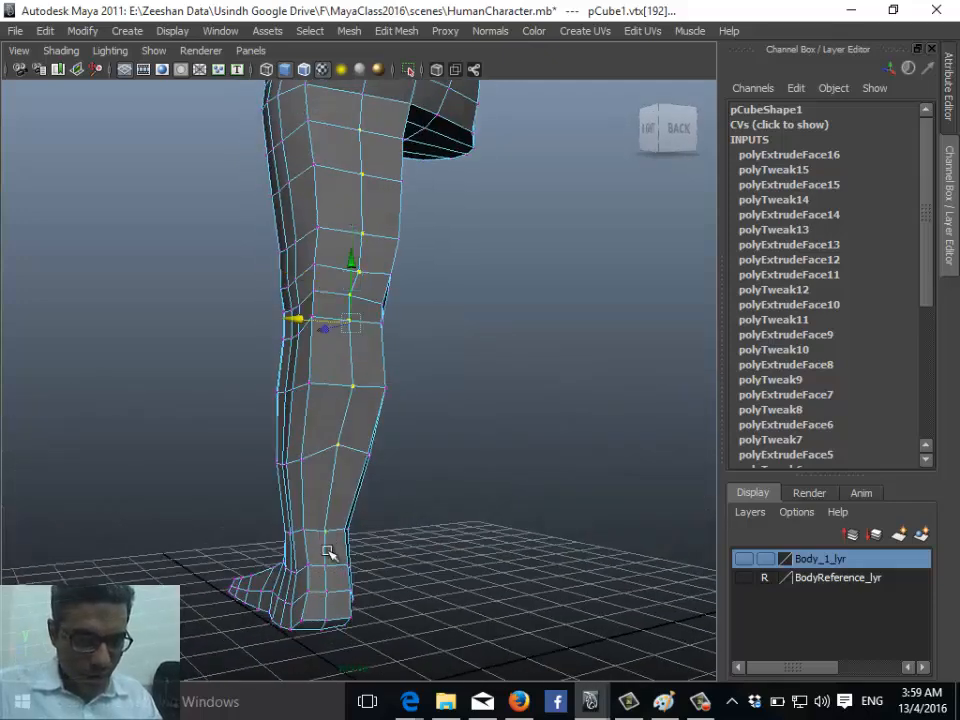
left_click_drag(463, 508, 392, 432, "alt")
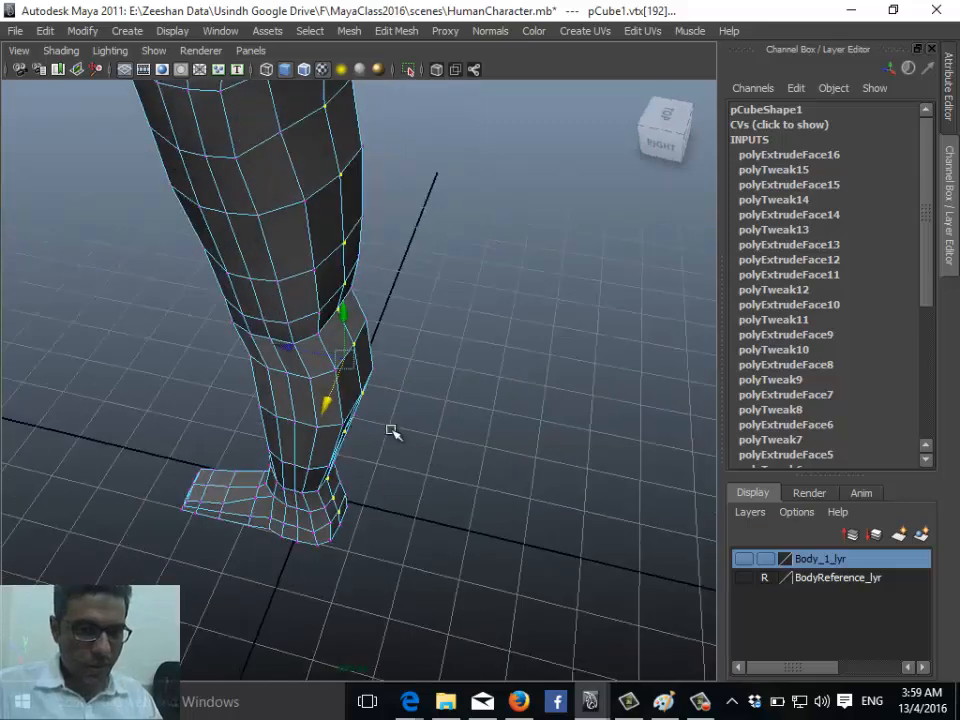
left_click_drag(291, 346, 266, 317, "alt")
- Return to object mode and deselect the body mesh
right_click_drag(369, 206, 440, 186)
left_click(547, 420)
left_click_drag(516, 407, 262, 370, "alt")
scroll(285, 435, "up", 4)
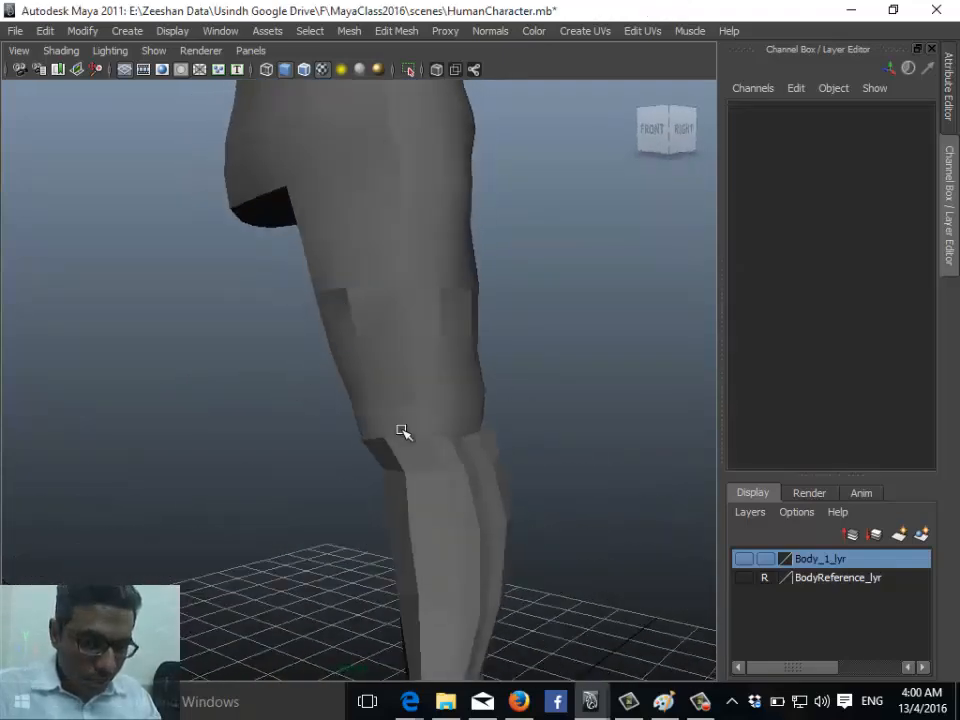
- Select the body mesh and apply Smooth to check the rounded form of the leg
left_click(447, 331)
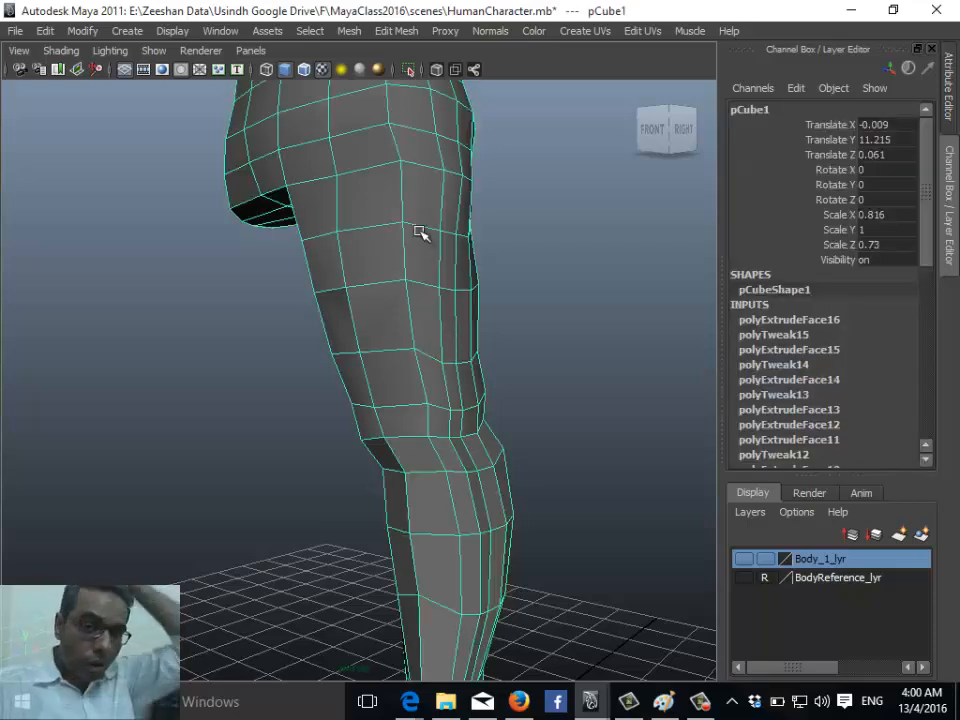
left_click(350, 31)
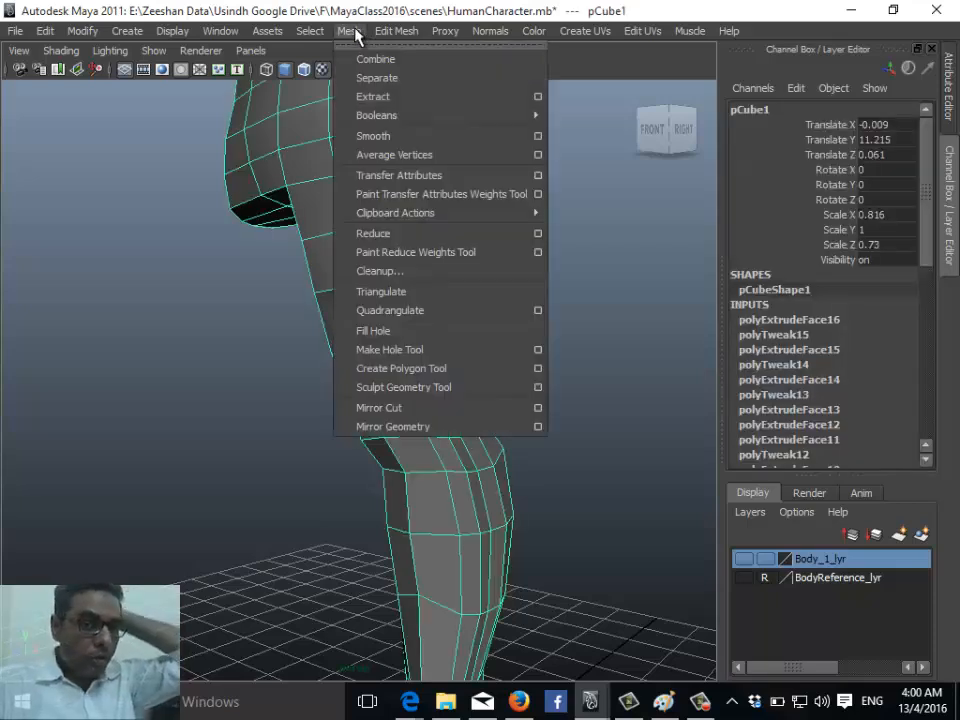
left_click(405, 136)
left_click(579, 294)
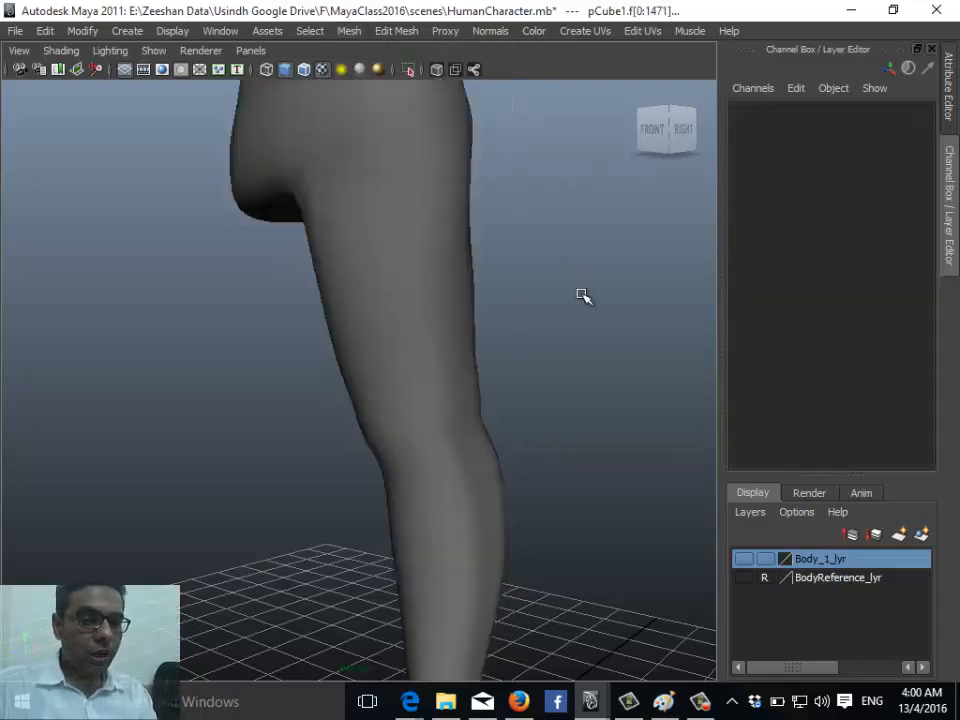
left_click_drag(579, 294, 397, 428, "alt")
- Undo the smoothing of the body mesh and save the scene
key("ctrl+z")
key("ctrl+z")
key("q")
key("ctrl+s")
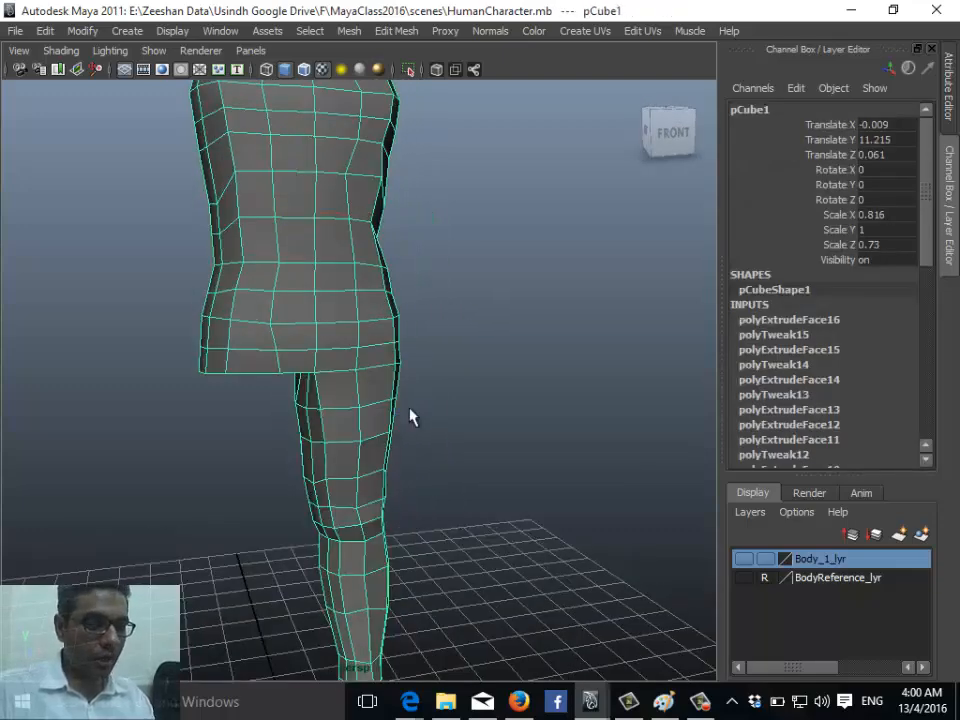
- Show the BodyReference_lyr layer behind the torso, keep Body_1_lyr hidden, and put the body mesh in vertex mode
middle_click_drag(413, 293, 421, 371, "alt")
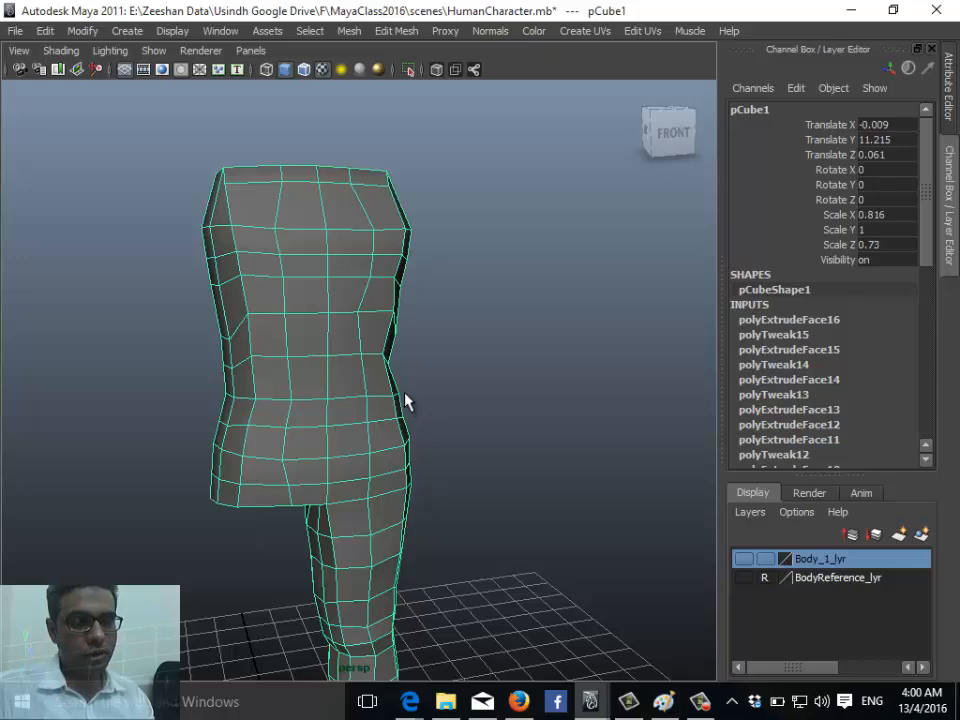
left_click_drag(414, 285, 377, 330, "alt")
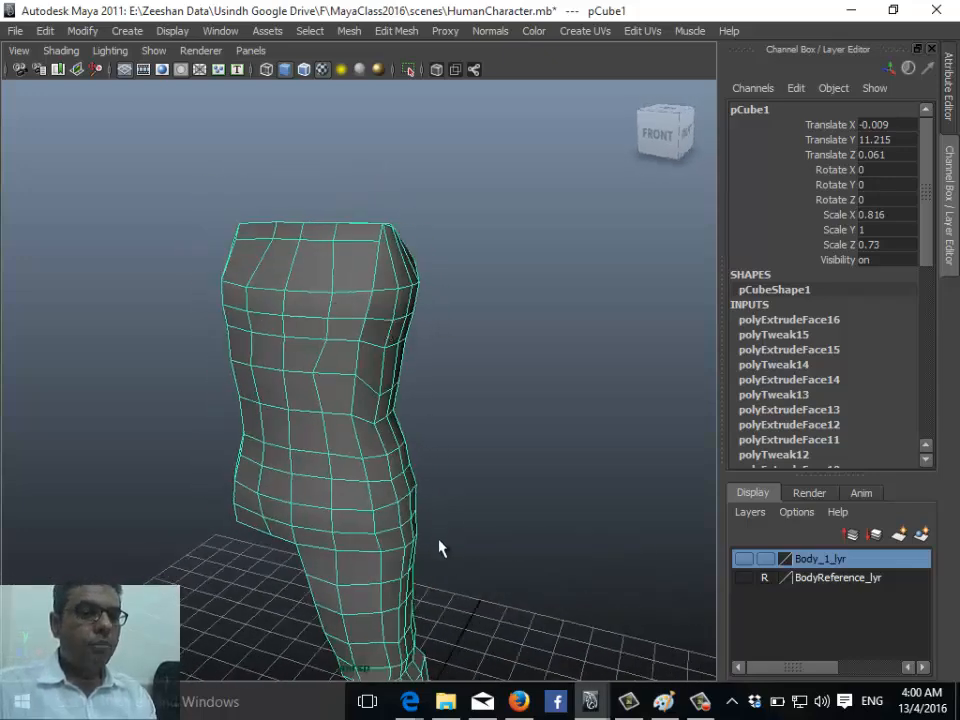
left_click_drag(482, 286, 437, 368, "alt")
middle_click_drag(437, 368, 396, 371, "alt")
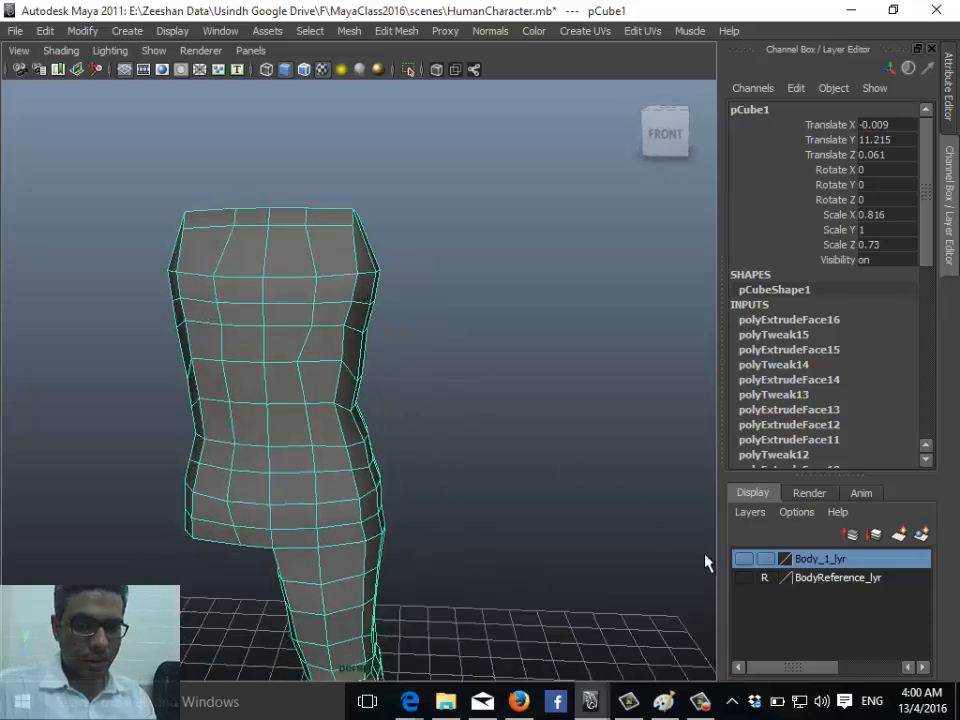
left_click(743, 578)
left_click(745, 559)
left_click_drag(440, 449, 396, 460, "alt")
scroll(396, 460, "up", 4)
right_click_drag(312, 287, 251, 279)
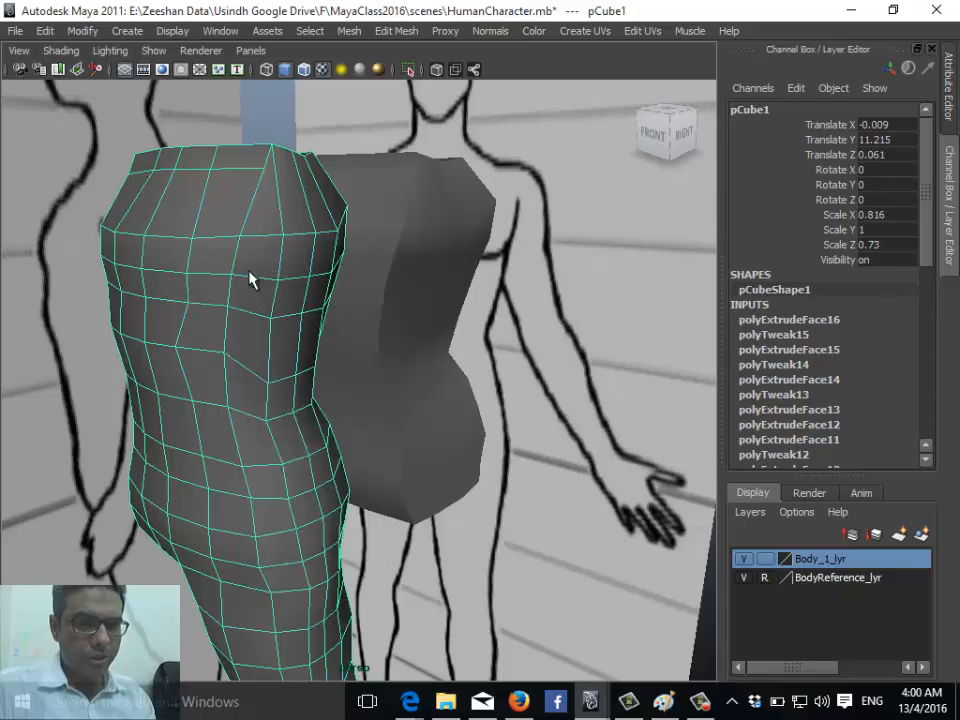
left_click(743, 559)
left_click_drag(600, 514, 692, 527, "alt")
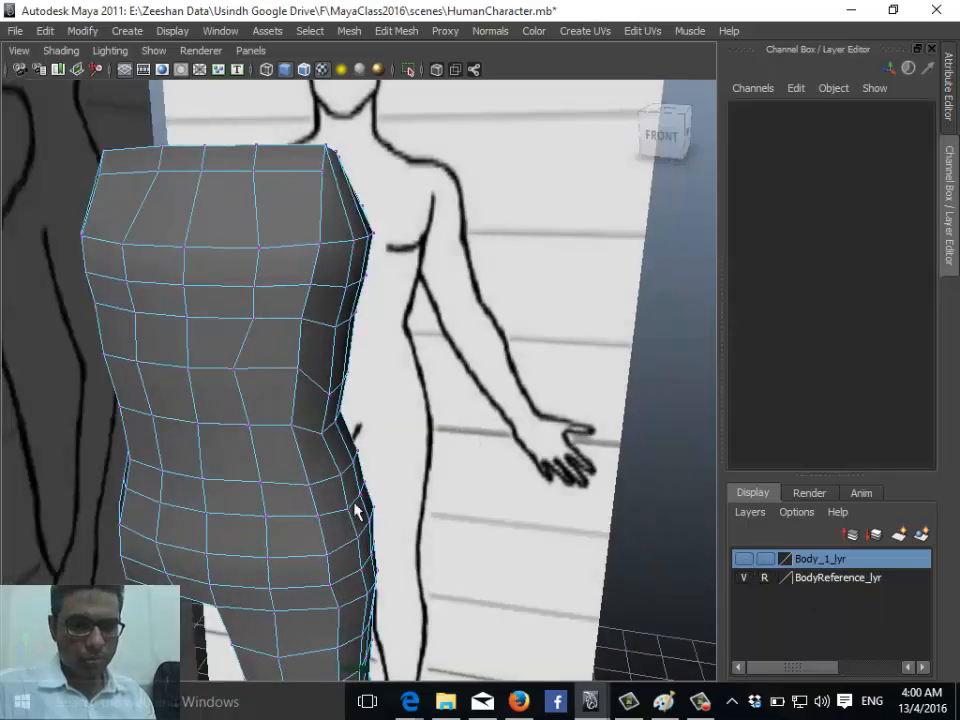
- Switch to face selection and select the two adjacent upper side faces of the torso at the shoulder
right_click_drag(313, 357, 321, 388)
left_click_drag(354, 317, 274, 343, "alt")
left_click(274, 343)
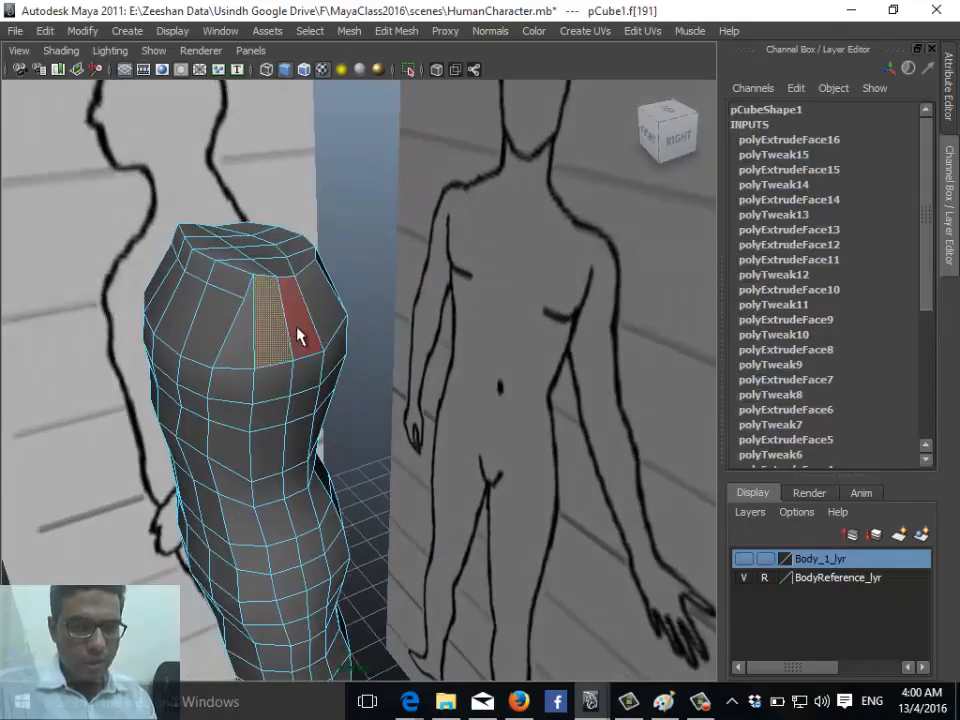
left_click(299, 334)
left_click_drag(343, 354, 413, 373, "alt")
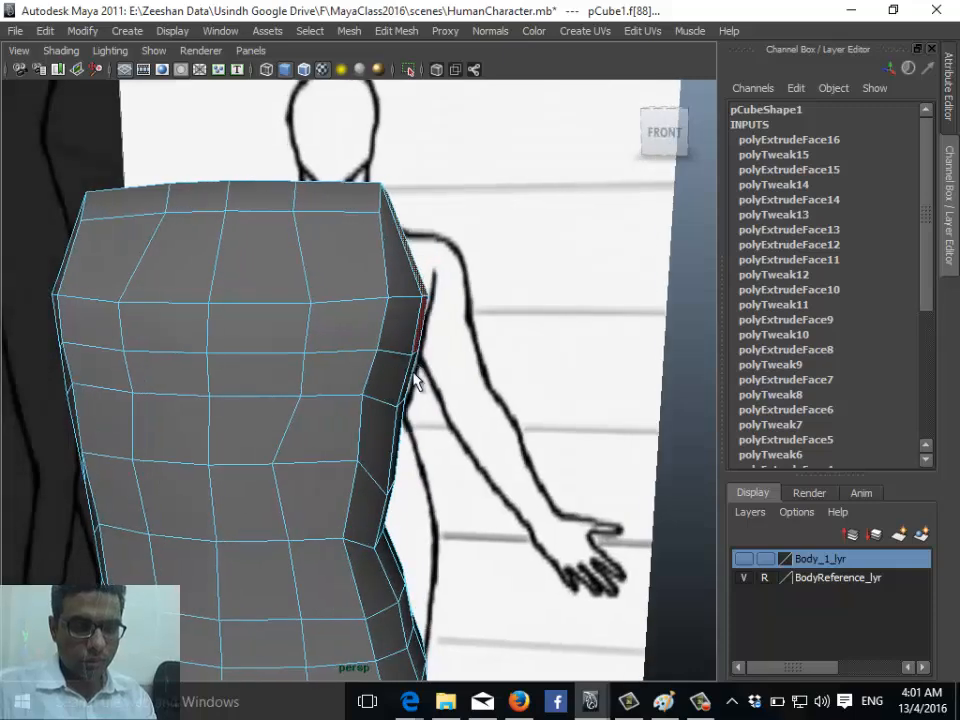
left_click_drag(242, 388, 221, 413, "alt")
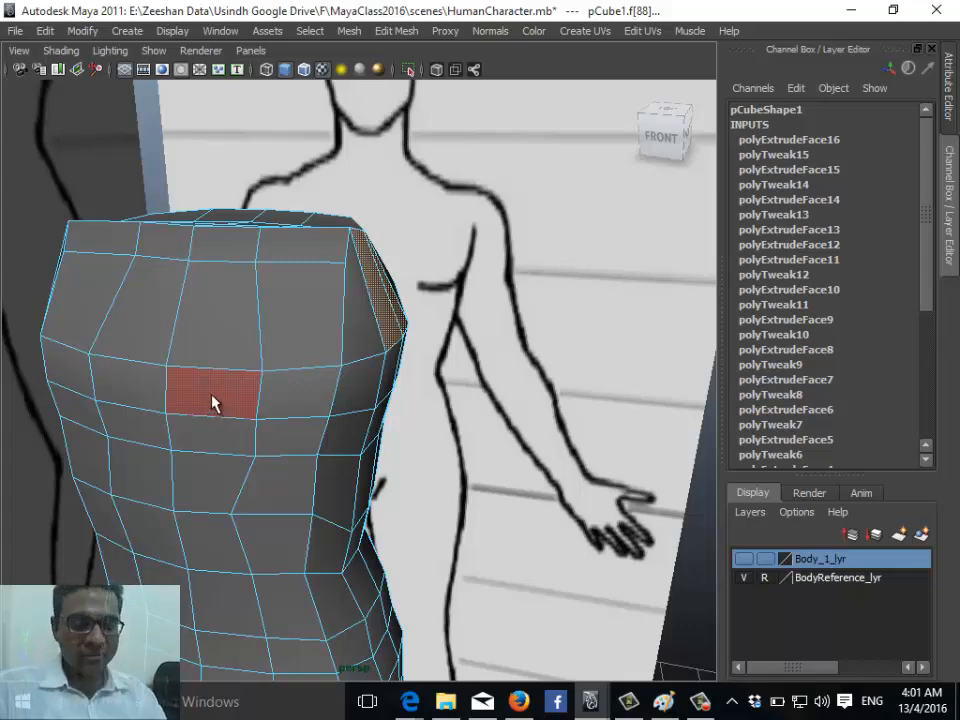
left_click_drag(214, 401, 469, 433, "alt")
key("space")
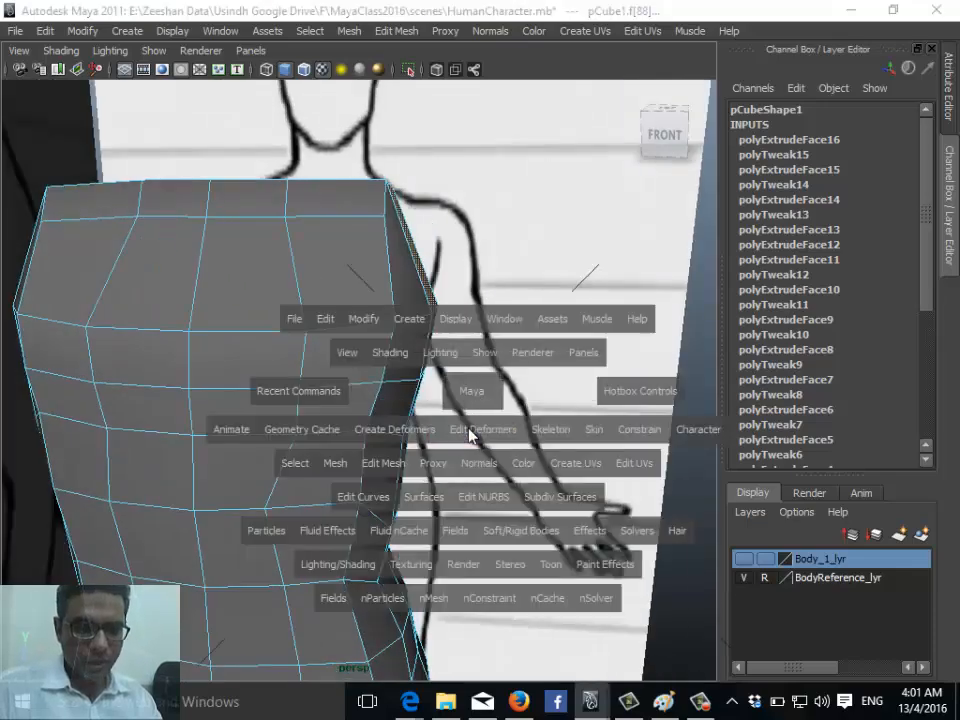
- Examine the torso, leg and arm in the front view against the body reference
middle_click_drag(375, 302, 444, 527, "alt")
middle_click_drag(400, 200, 476, 478, "alt")
right_click_drag(474, 478, 388, 533, "alt")
middle_click_drag(381, 524, 460, 428, "alt")
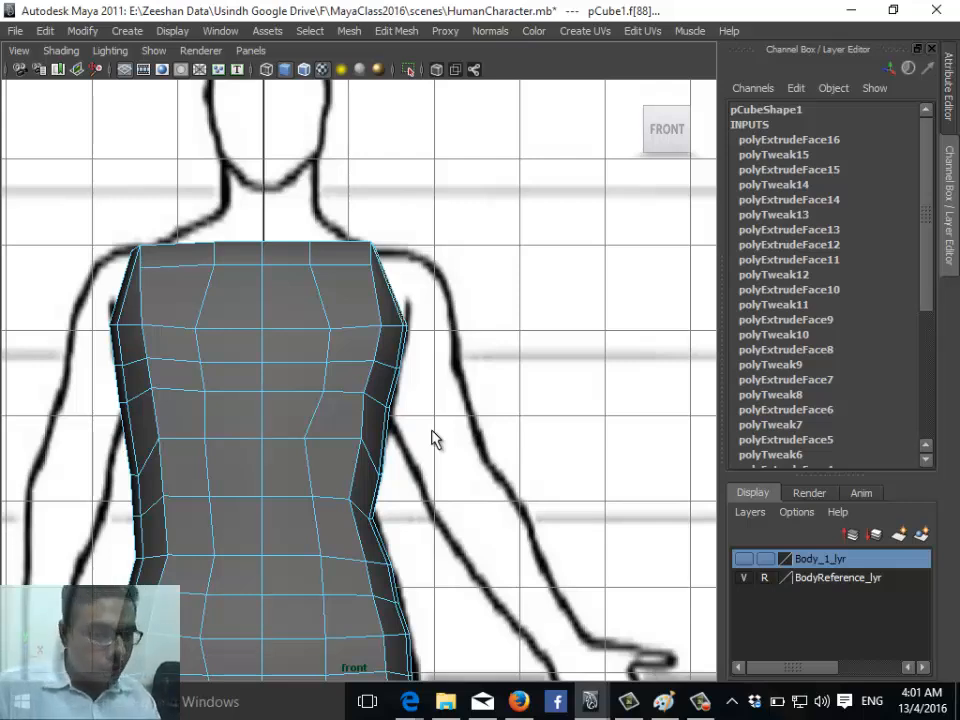
scroll(432, 431, "down", 6)
middle_click_drag(257, 469, 155, 382, "alt")
scroll(223, 468, "up", 1)
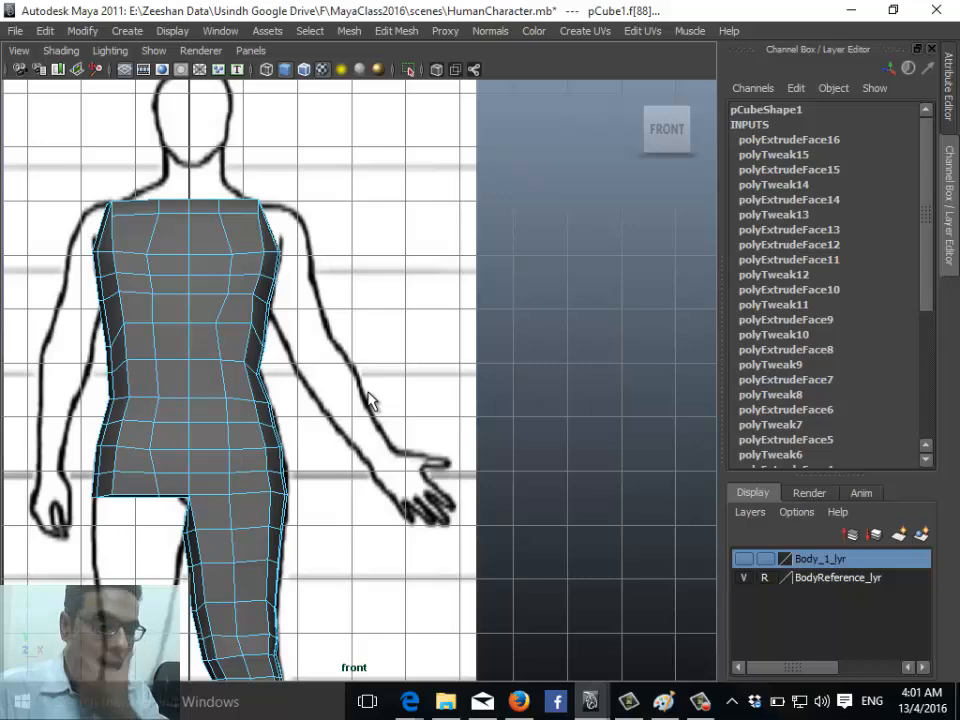
middle_click_drag(253, 610, 205, 295, "alt")
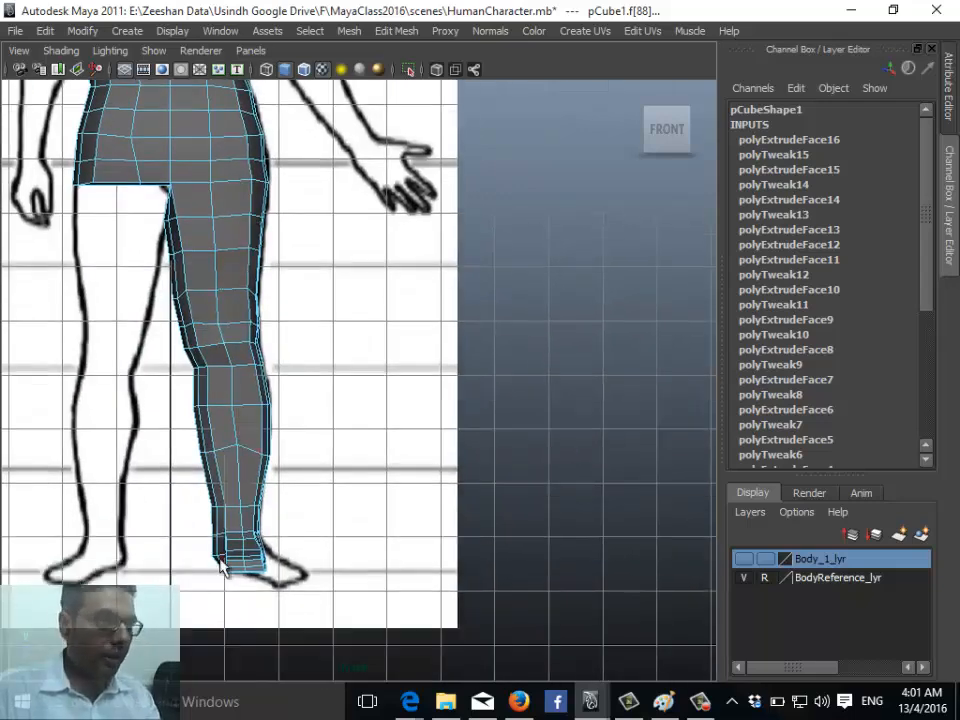
scroll(264, 396, "down", 3)
scroll(261, 313, "up", 5)
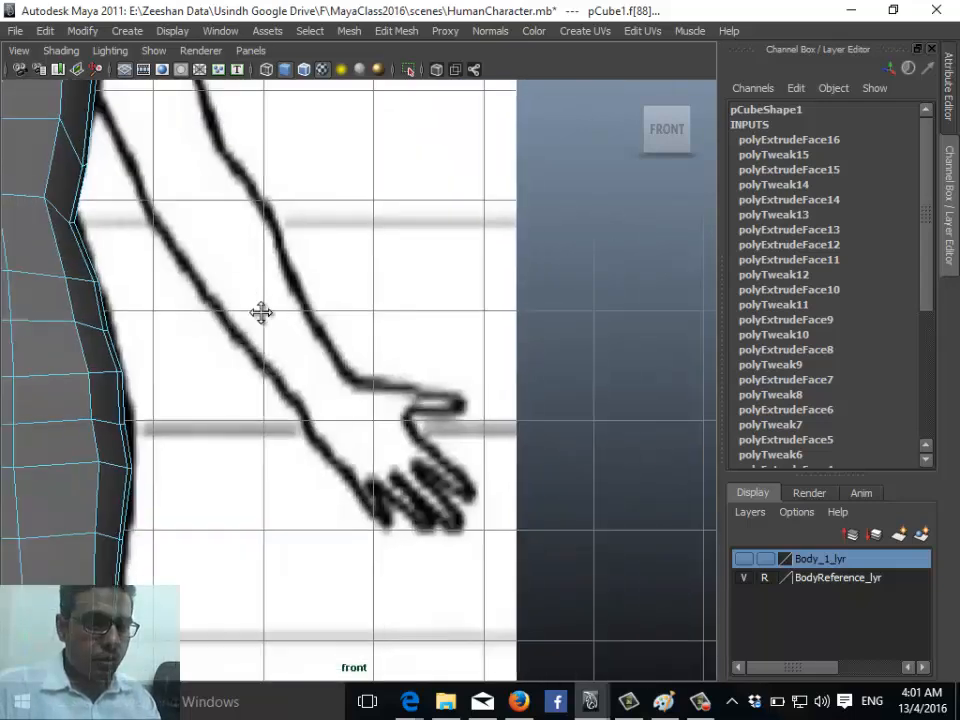
middle_click_drag(261, 313, 422, 433, "alt")
- Switch to the side view, frame the selected shoulder faces and enable X-Ray shading to see the reference through the mesh
key("space")
left_click_drag(442, 369, 446, 374)
middle_click_drag(620, 112, 446, 402, "alt")
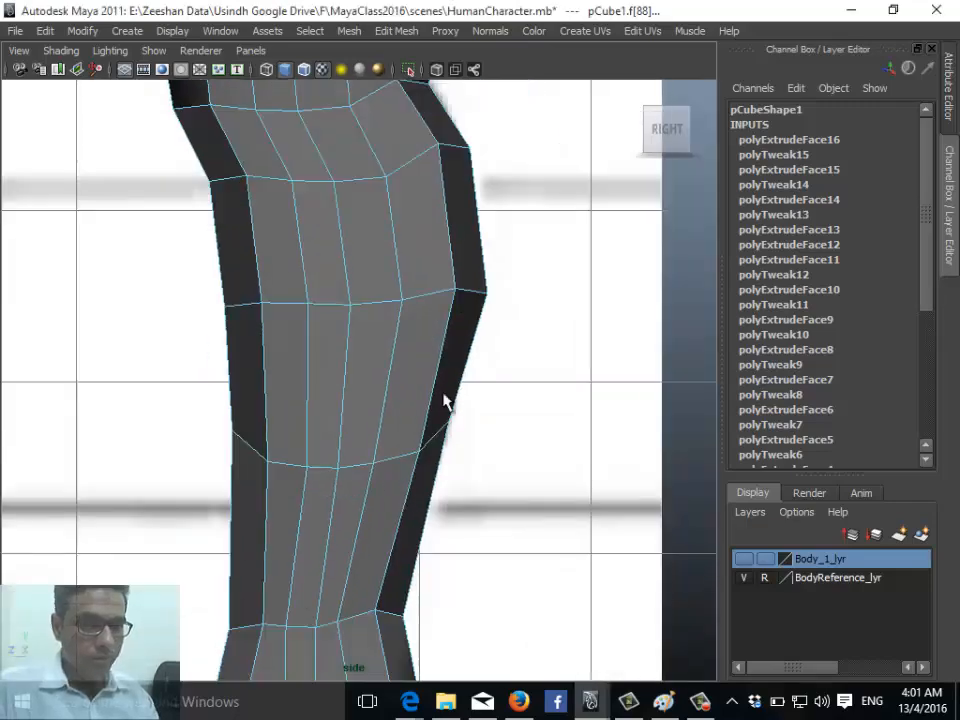
right_click_drag(446, 402, 113, 246, "alt")
key("f")
left_click(60, 50)
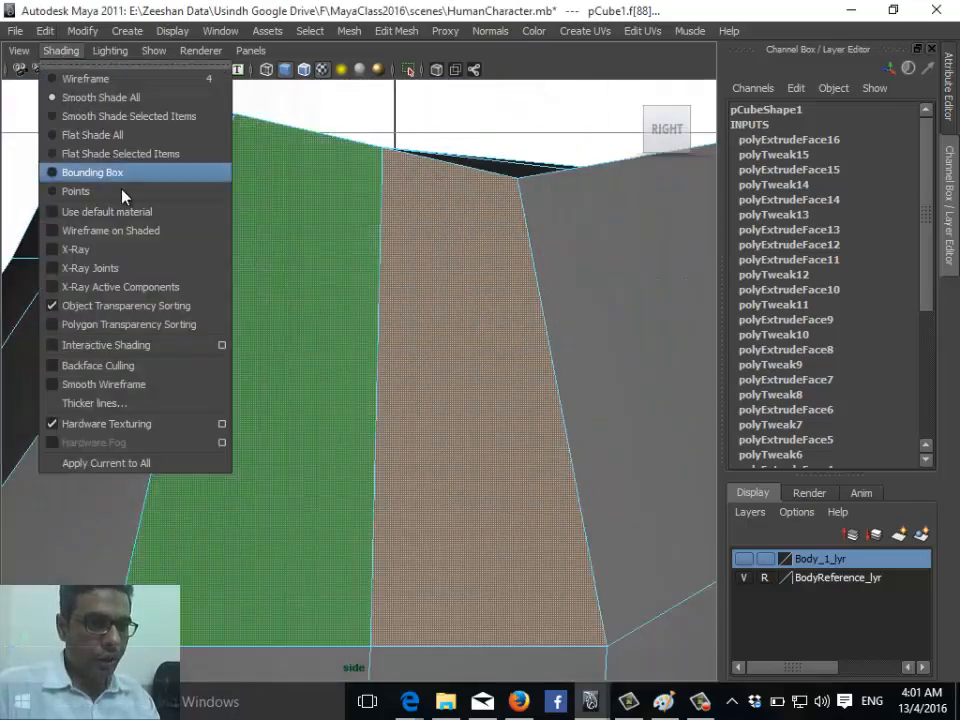
left_click(175, 257)
scroll(304, 375, "down", 10)
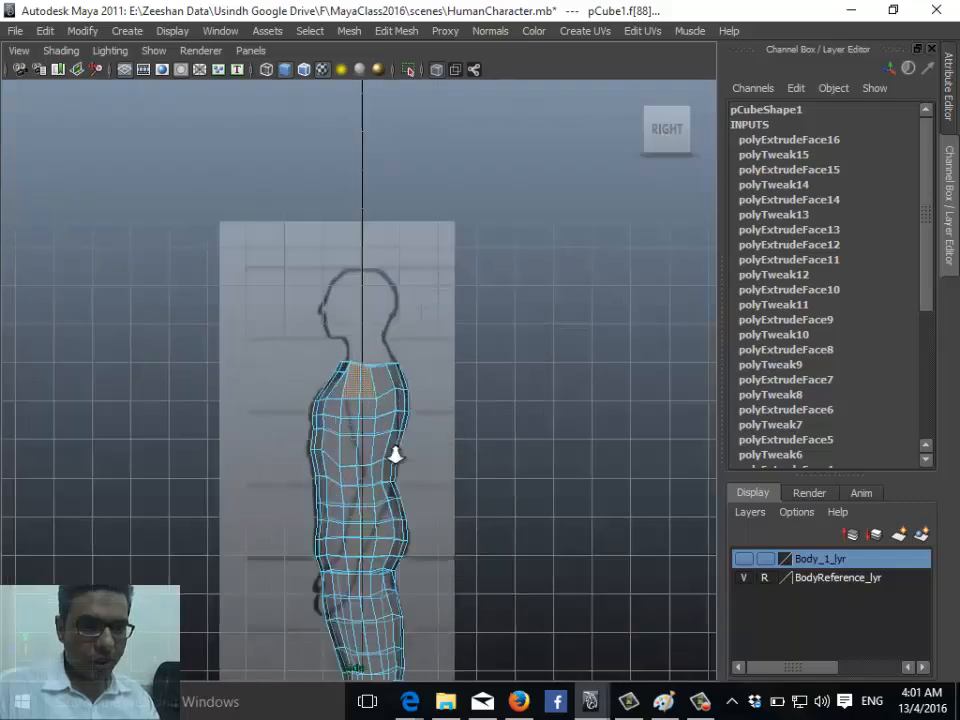
- Extend the shoulder selection with the neighbouring side faces behind and below it to outline the arm opening
scroll(394, 454, "up", 3)
middle_click_drag(339, 507, 278, 460, "alt")
scroll(354, 369, "up", 1)
left_click(354, 369, "shift")
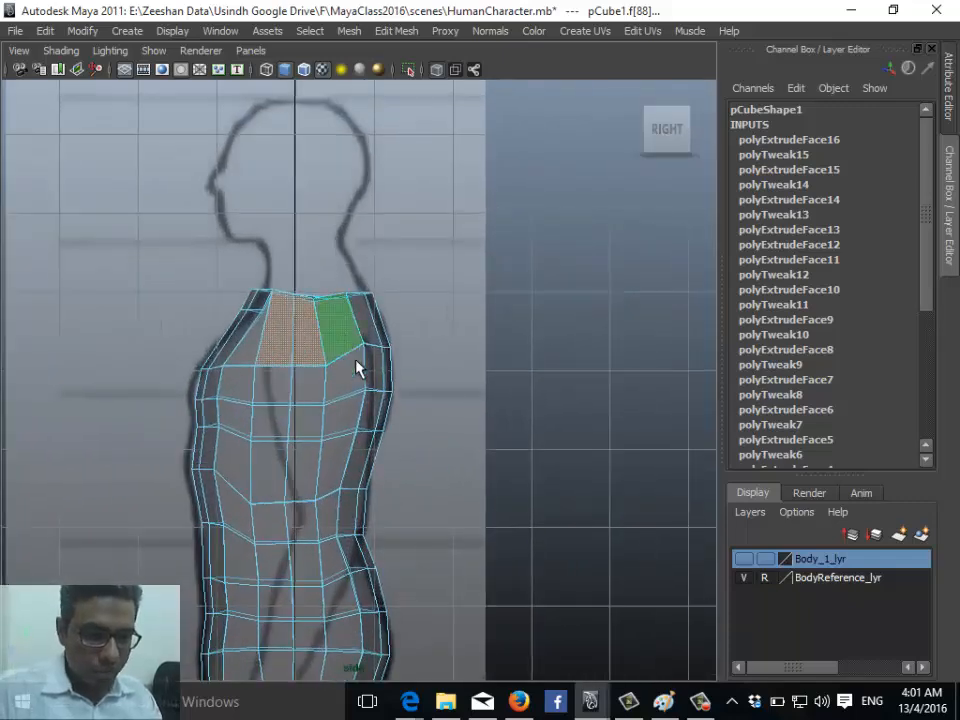
key("space")
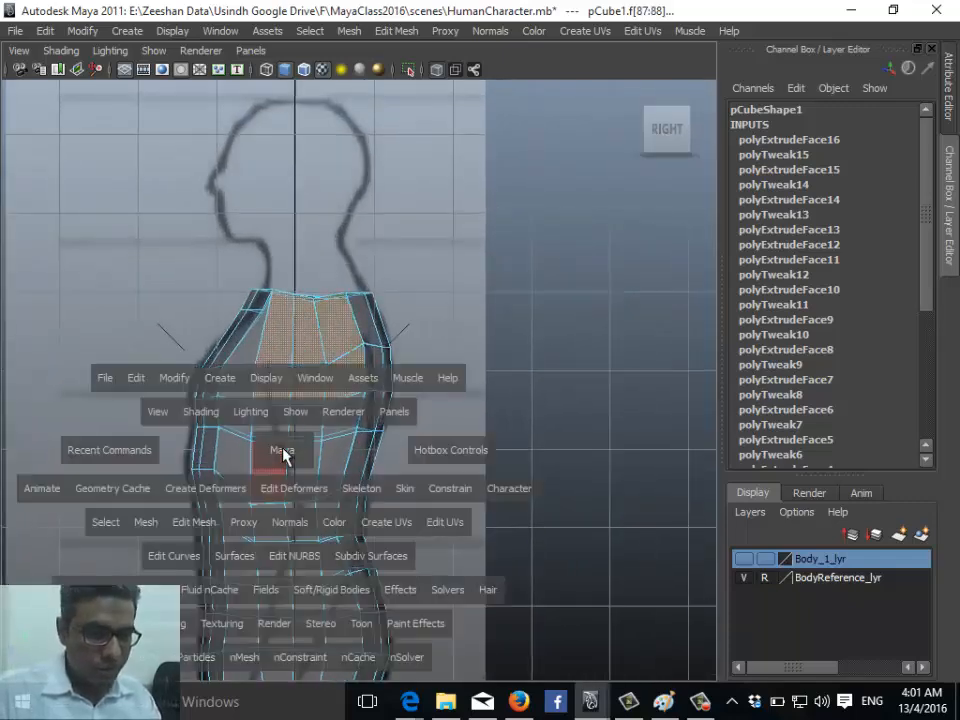
left_click(278, 450)
middle_click_drag(472, 394, 485, 362, "alt")
key("ctrl+z")
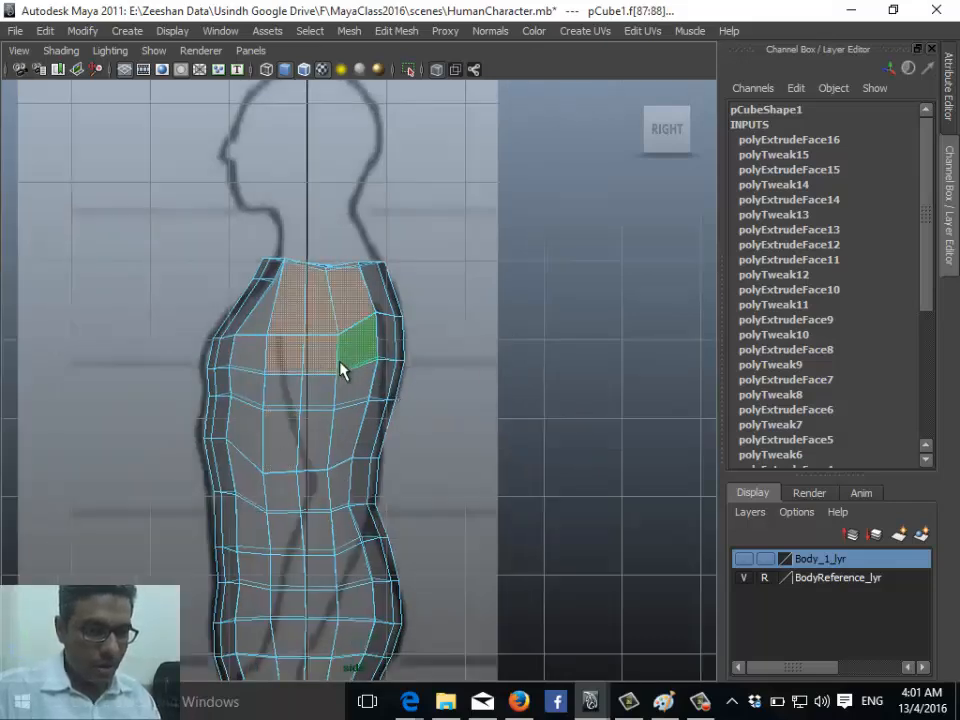
- Return to the perspective view and disable X-Ray shading
key("space")
left_click_drag(340, 363, 358, 315)
left_click_drag(436, 388, 275, 375, "alt")
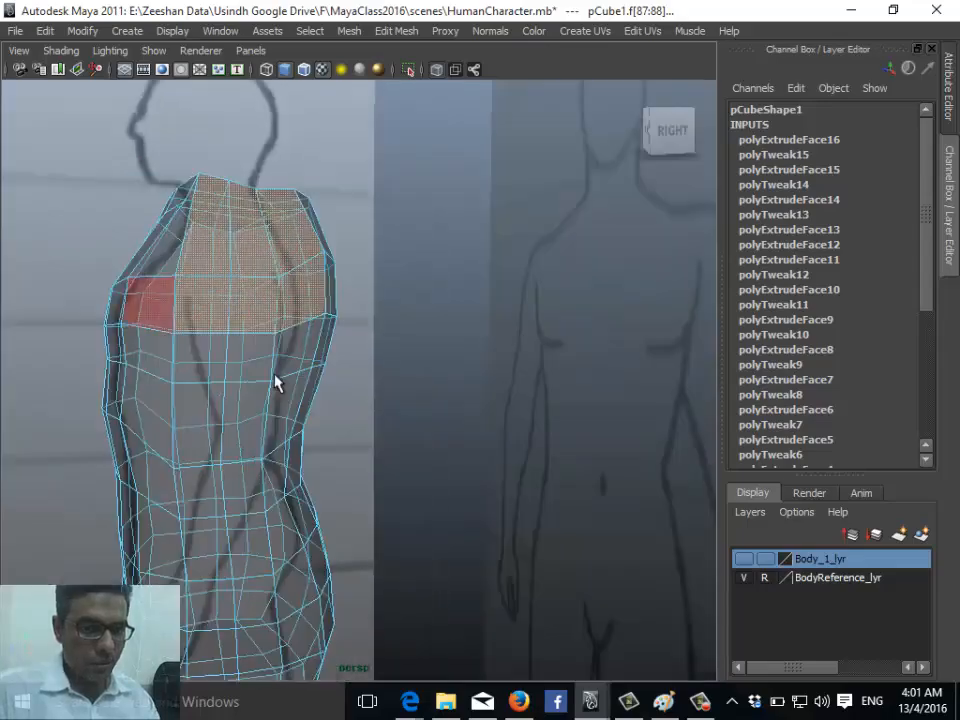
mouse_move(330, 424)
left_mouse_down("alt")
mouse_move(105, 426)
mouse_move(422, 409)
mouse_move(345, 400)
mouse_move(141, 434)
mouse_move(328, 450)
mouse_move(302, 521)
left_mouse_up("alt")
left_click(70, 48)
left_click(120, 249)
- Examine the selected shoulder faces from above and from the front relative to the reference arm
key("w")
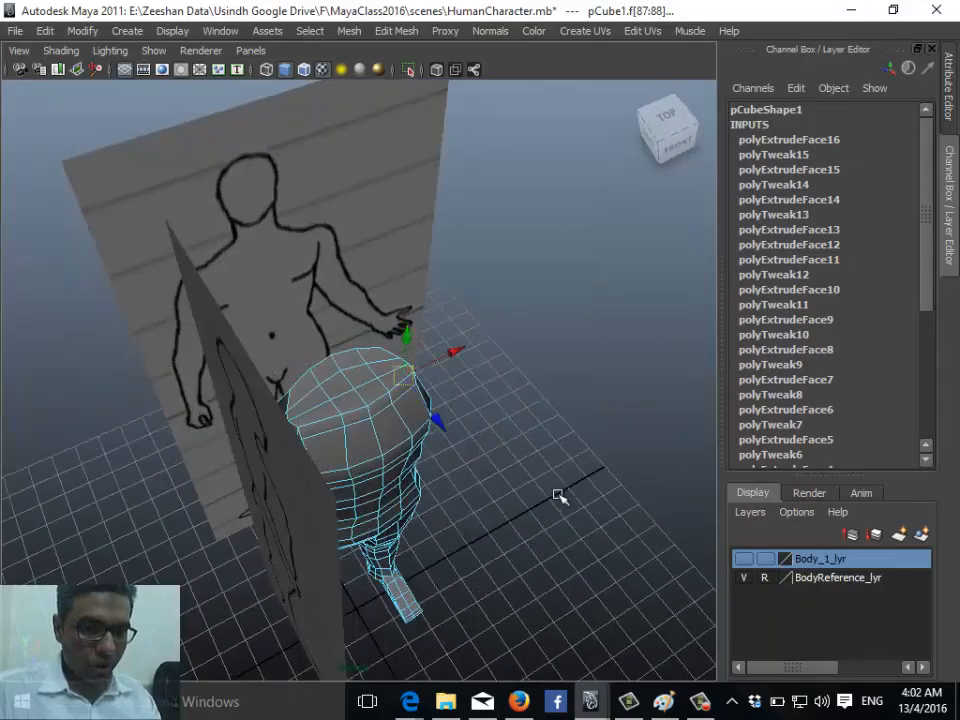
left_click_drag(557, 497, 447, 505, "alt")
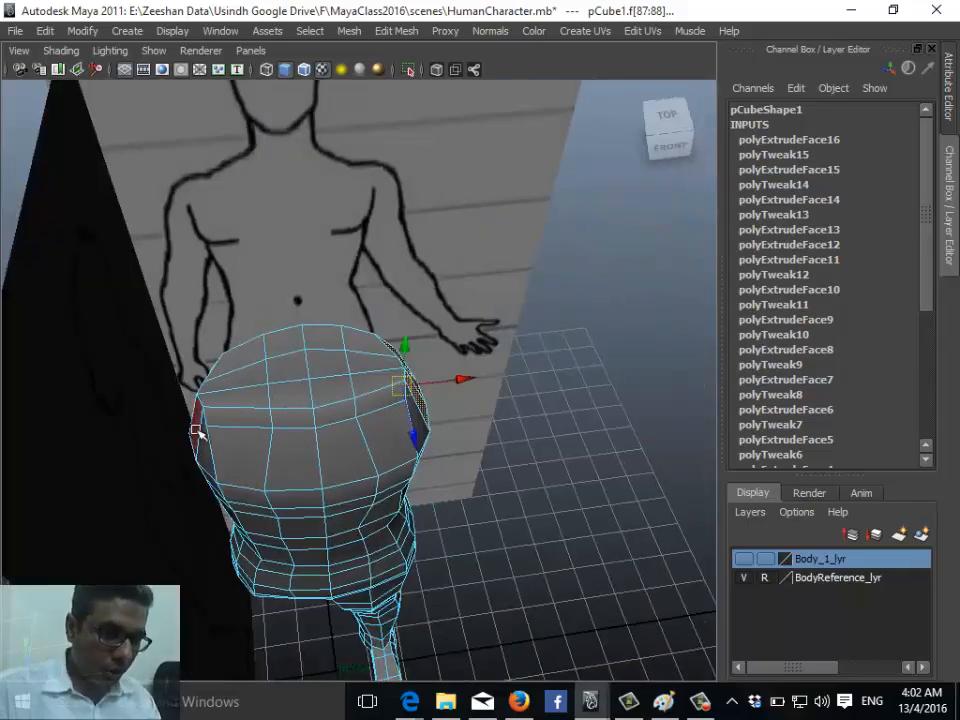
left_click_drag(497, 534, 145, 347, "alt")
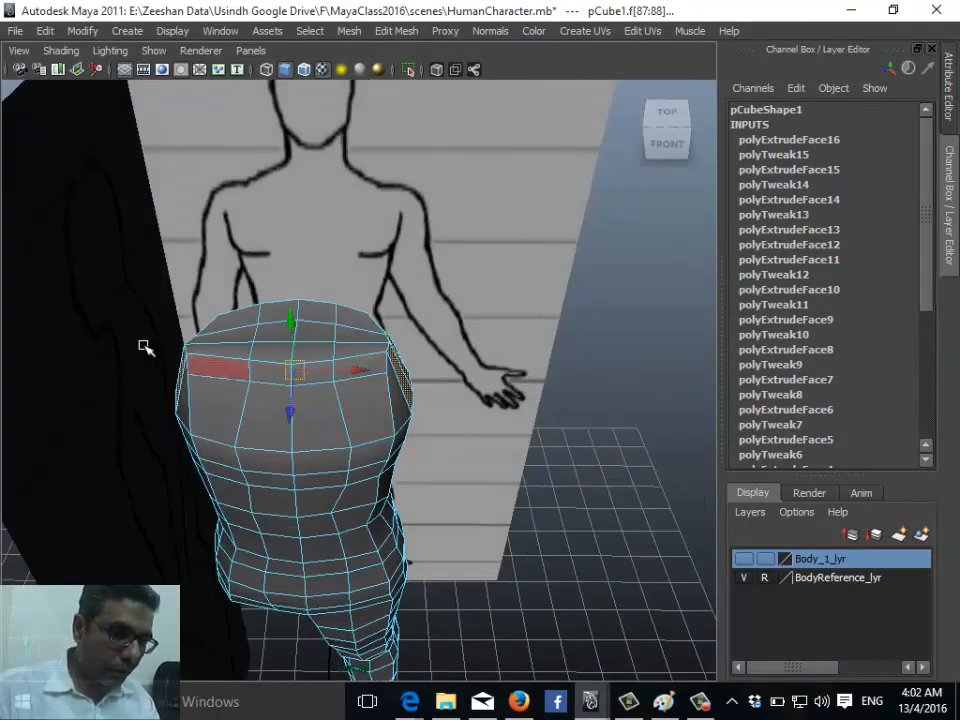
left_click_drag(405, 511, 362, 448, "alt")
left_click_drag(368, 326, 470, 240)
left_click_drag(81, 493, 341, 414, "alt")
key("ctrl+z")
- Reduce the selection to the four side faces at the shoulder and switch to the front view
key("space")
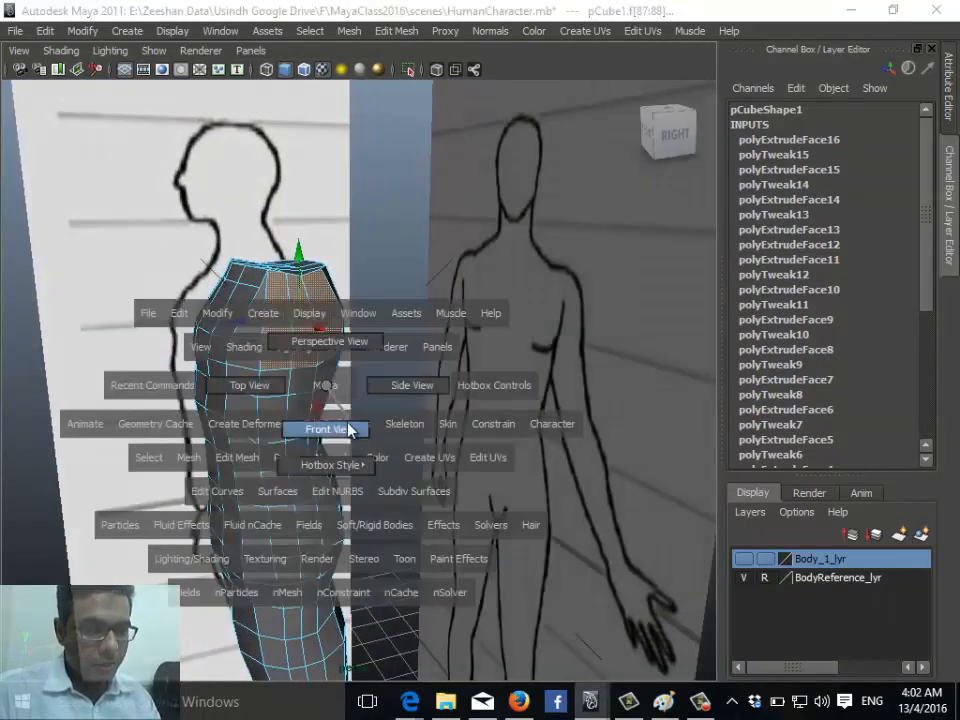
left_click_drag(308, 368, 304, 330, "alt")
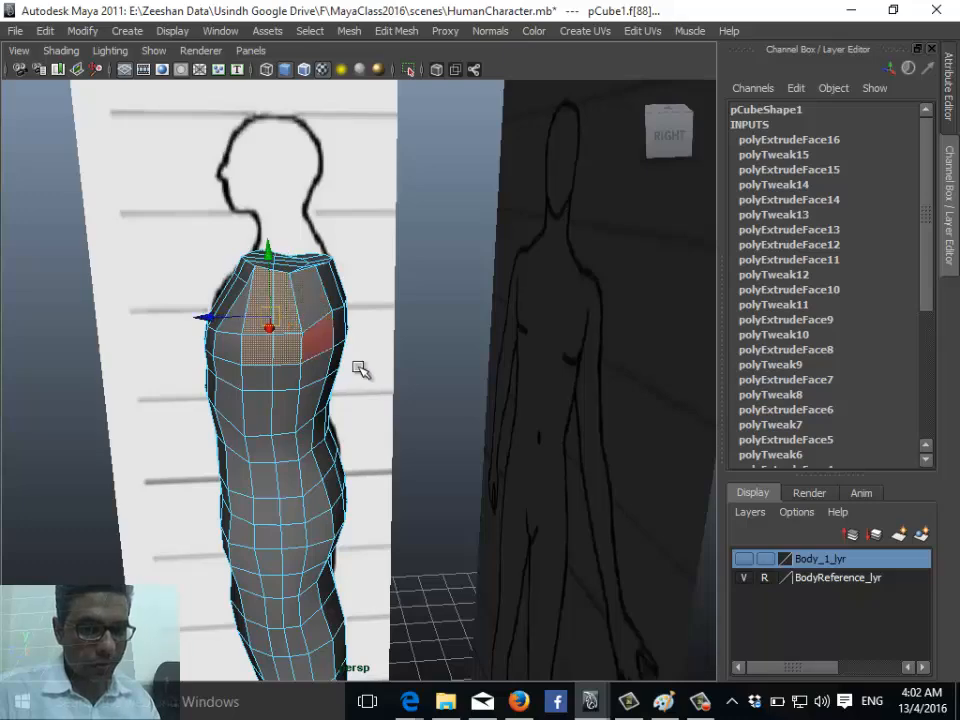
mouse_move(360, 369)
left_mouse_down("alt")
mouse_move(332, 381)
mouse_move(281, 340)
mouse_move(307, 386)
mouse_move(301, 369)
mouse_move(298, 380)
mouse_move(373, 372)
left_mouse_up("alt")
key("space")
key("space")
left_click_drag(317, 355, 318, 395)
middle_click_drag(391, 428, 394, 494, "alt")
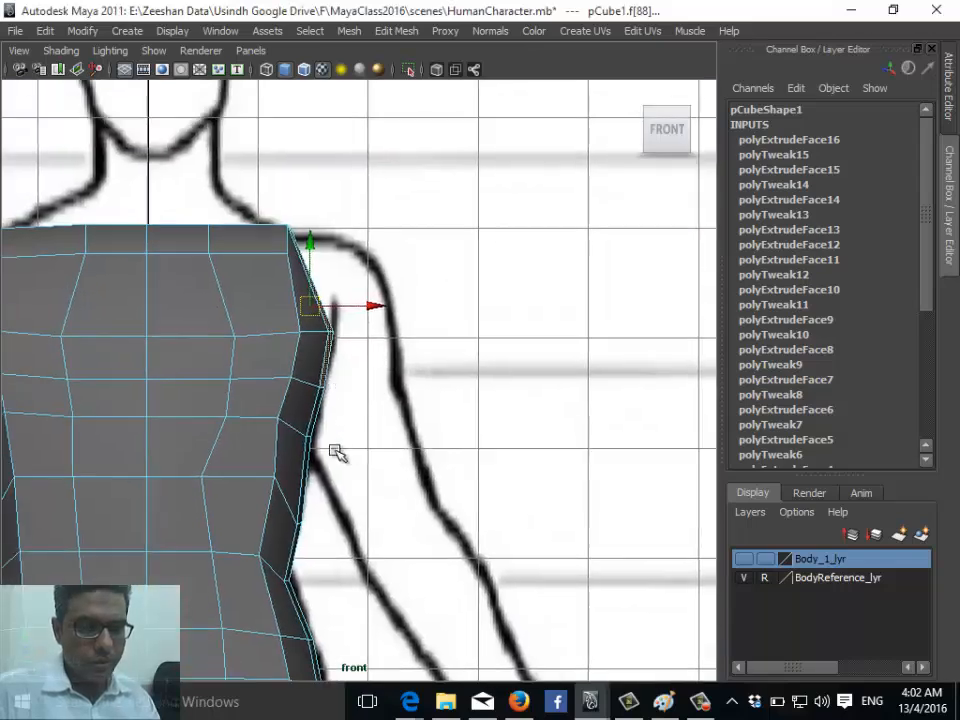
- Extrude the four selected shoulder faces outward by about 0.347 to start the arm
middle_click_drag(285, 435, 302, 400, "alt")
right_click_drag(302, 400, 345, 424, "alt")
middle_click_drag(345, 424, 341, 360, "alt")
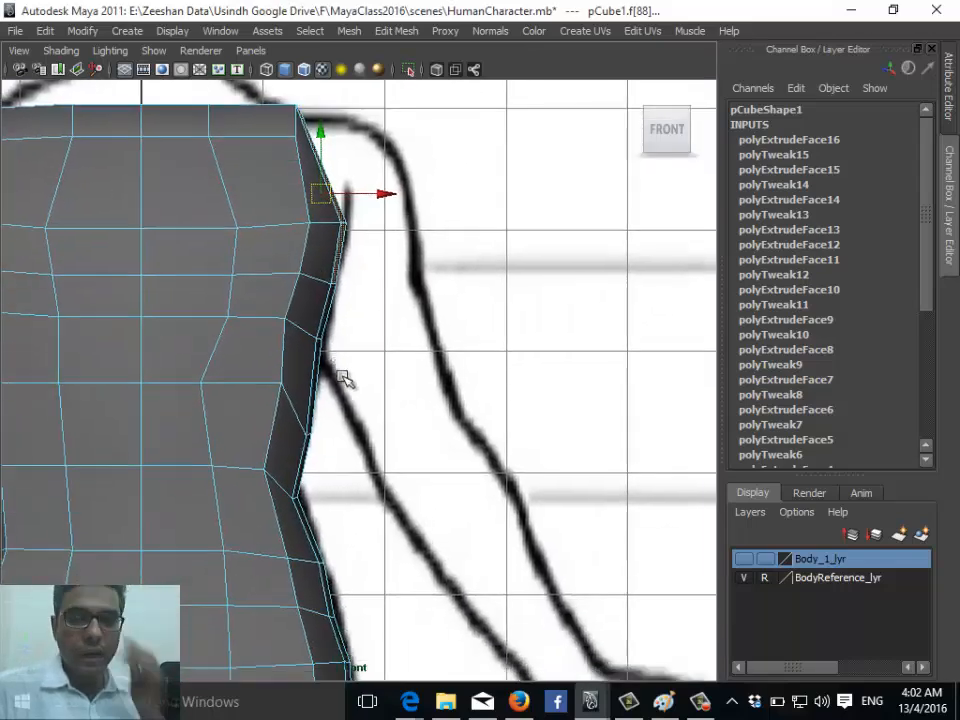
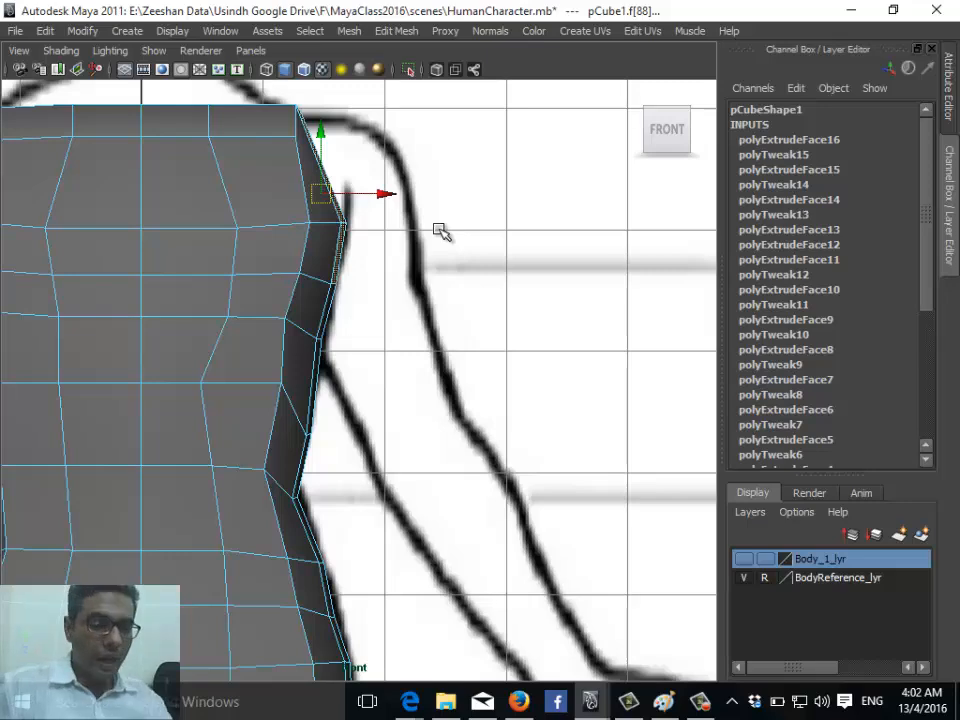
scroll(433, 296, "down", 3)
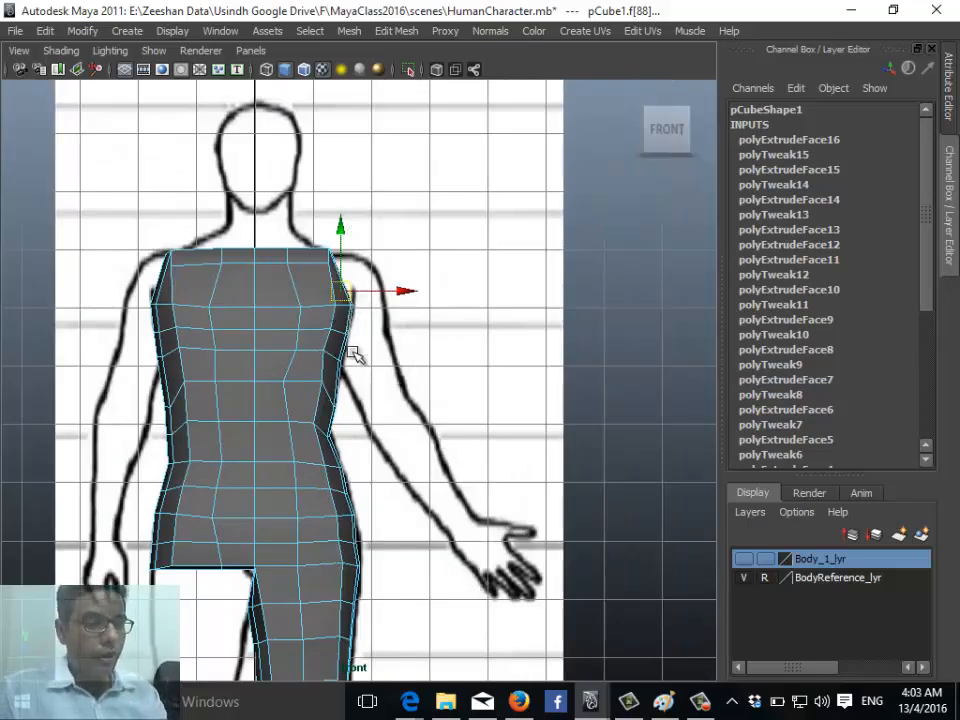
scroll(553, 471, "up", 3)
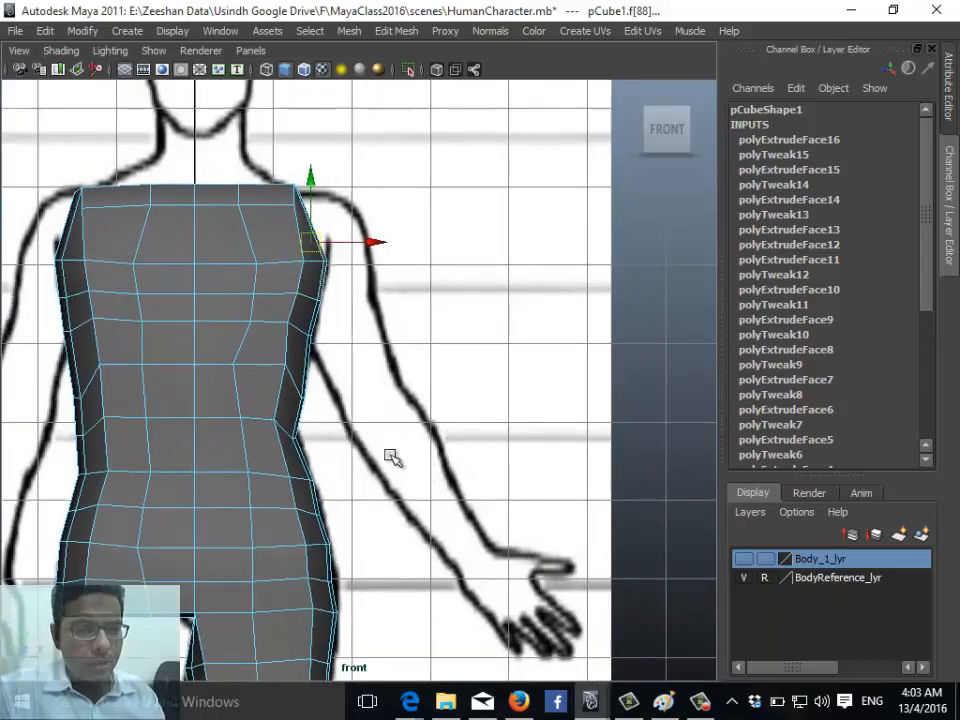
key("e")
left_click(396, 31)
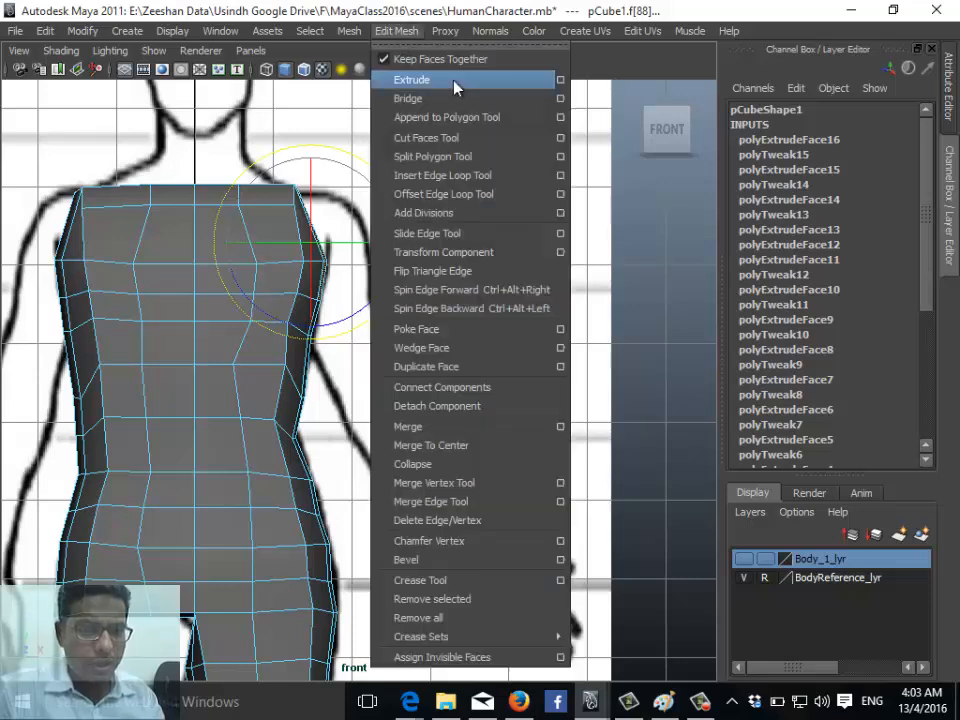
left_click(405, 81)
left_click_drag(365, 207, 384, 249)
- Rotate the extruded shoulder faces to match the arm direction and scale them down in height
key("e")
left_click_drag(414, 200, 425, 226)
key("w")
key("r")
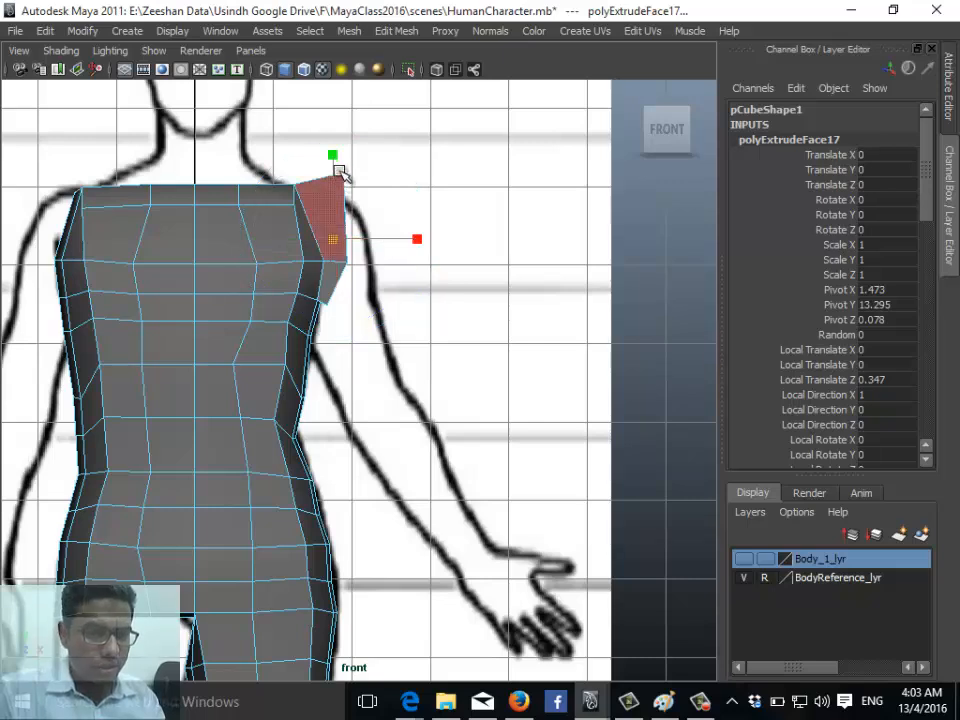
mouse_move(335, 156)
left_mouse_down()
mouse_move(334, 180)
mouse_move(338, 173)
left_mouse_up()
- Move the extruded faces onto the reference shoulder outline and flatten them horizontally
key("w")
left_click_drag(341, 238, 350, 249)
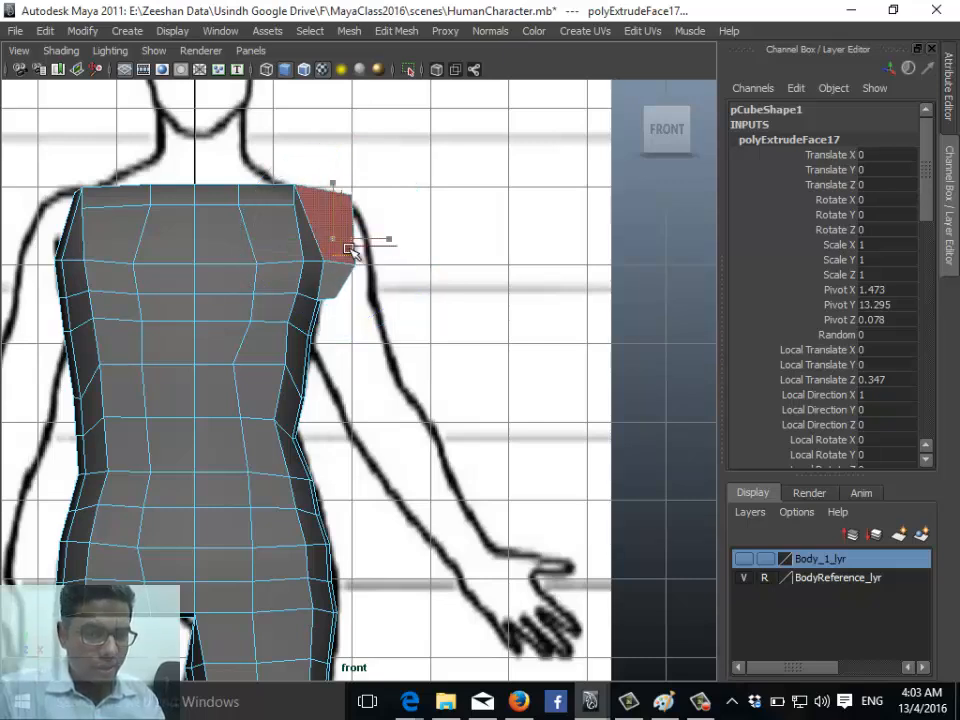
key("r")
left_click_drag(432, 254, 388, 249)
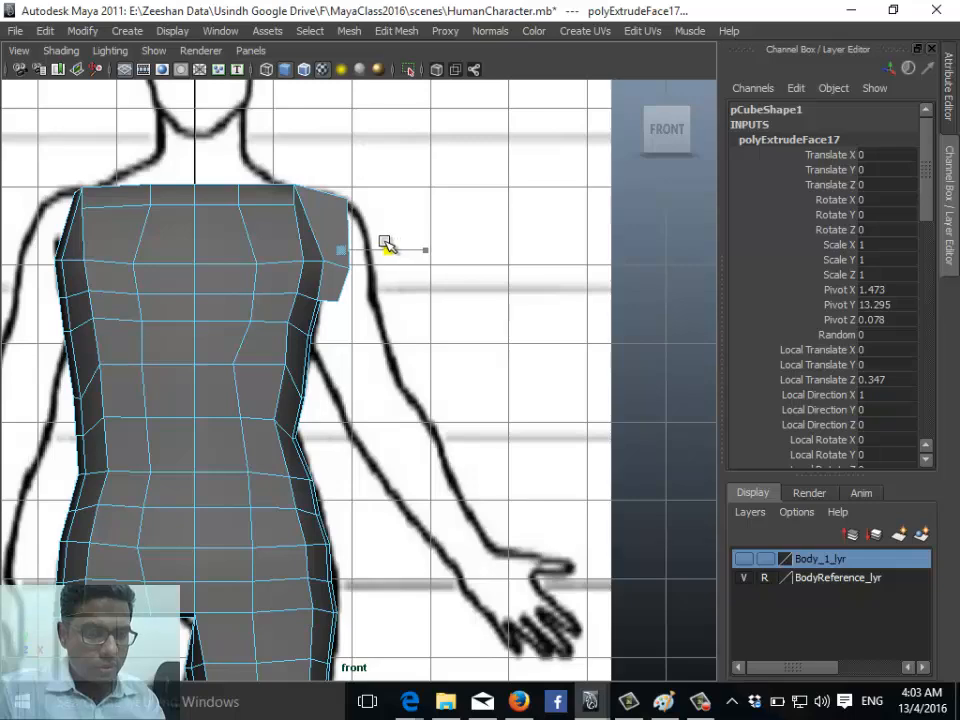
key("w")
scroll(343, 193, "up", 1)
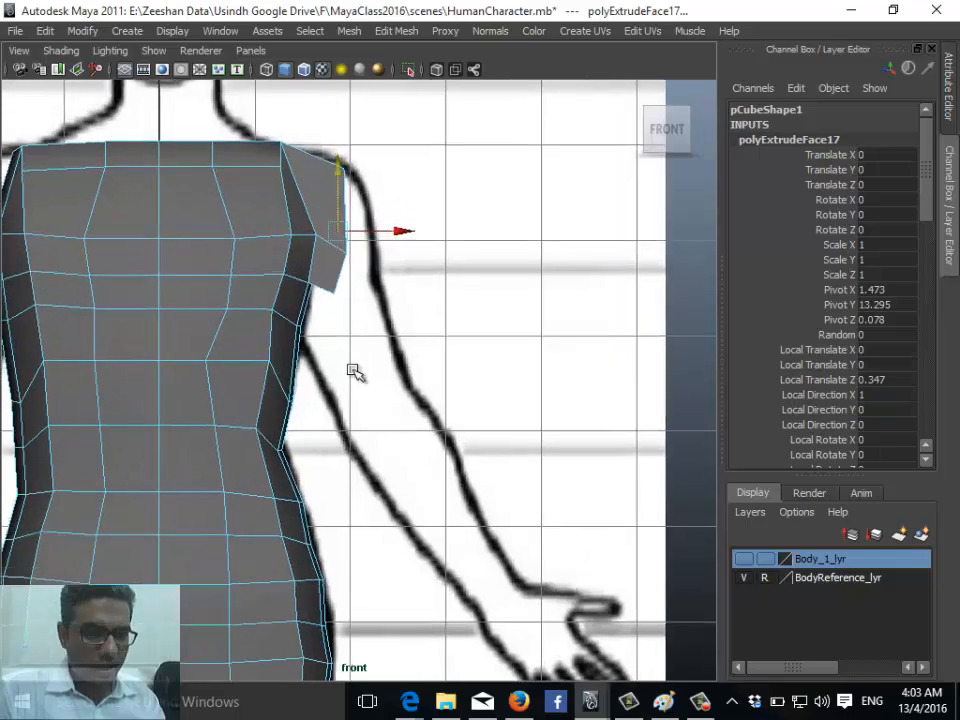
scroll(302, 379, "up", 1)
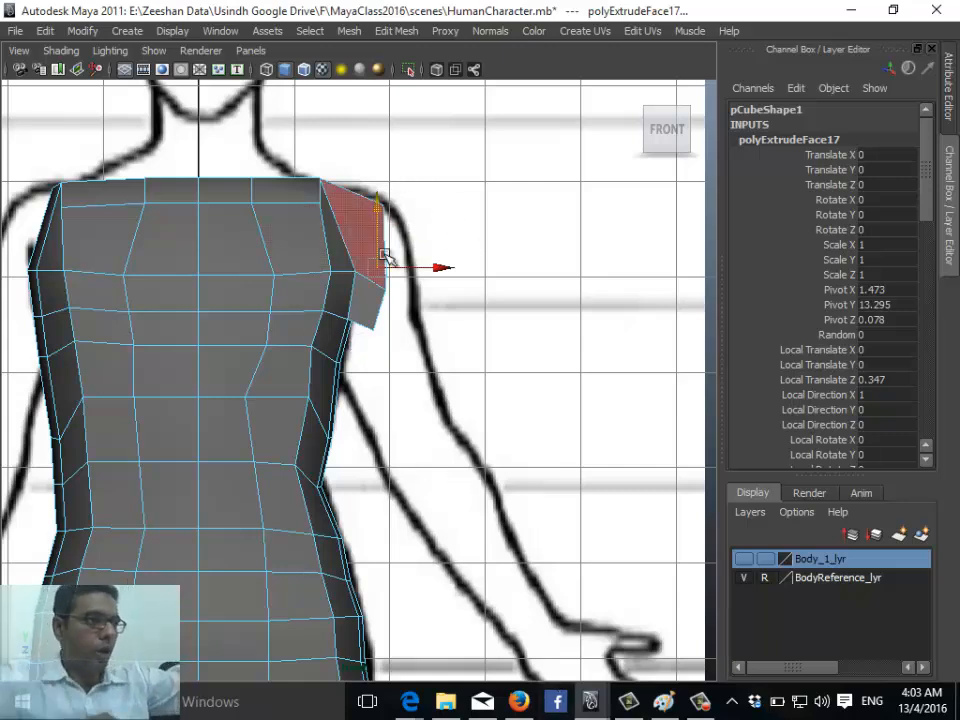
middle_click_drag(391, 327, 356, 371, "alt")
right_click_drag(356, 371, 186, 414, "alt")
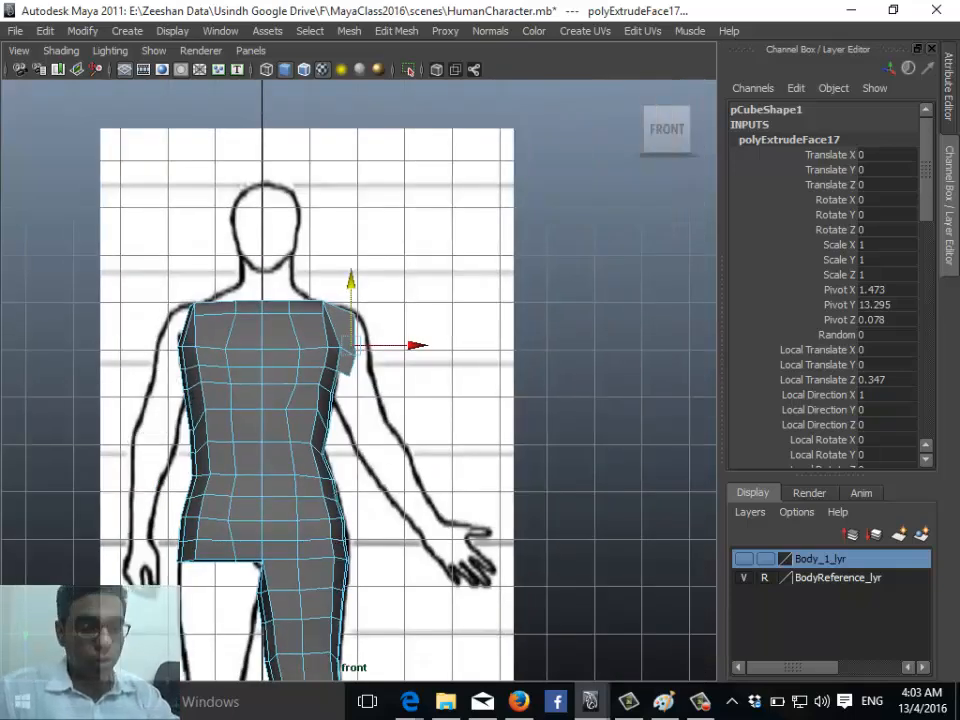
- Switch to Firefox and go back from the elephant images to the human body reference image results
mouse_move(409, 700)
left_click(320, 600)
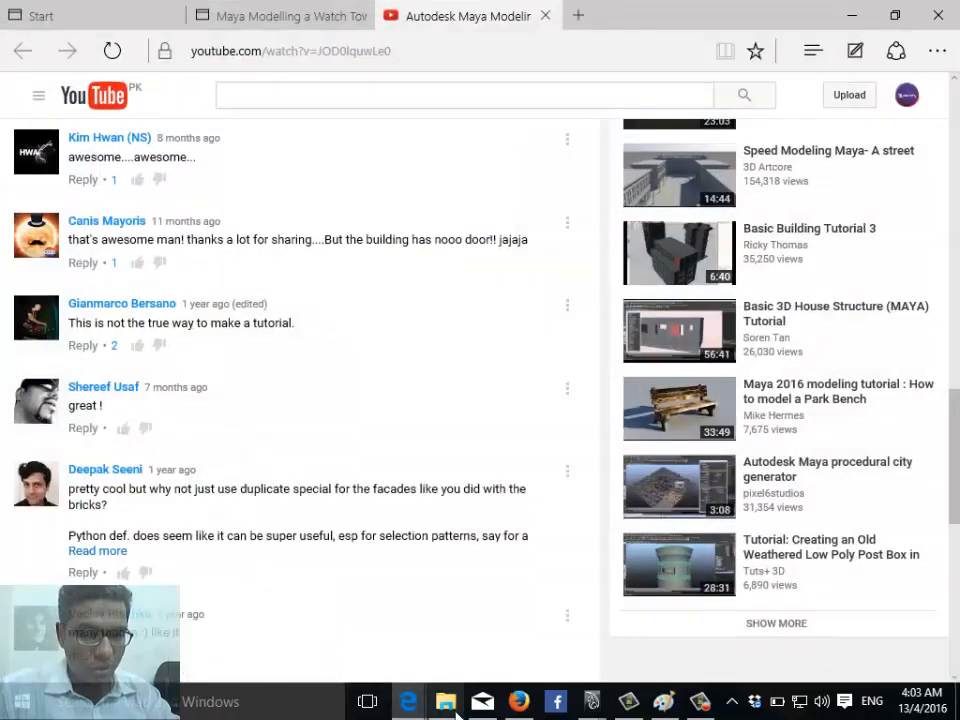
left_click(518, 701)
scroll(400, 300, "up", 3)
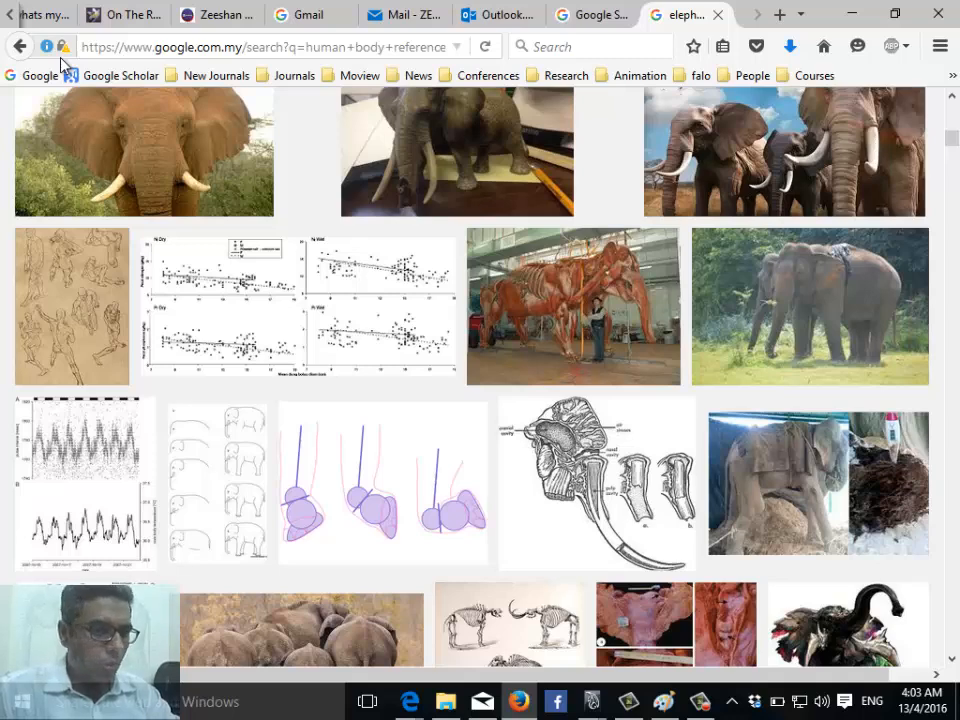
key("alt+Left")
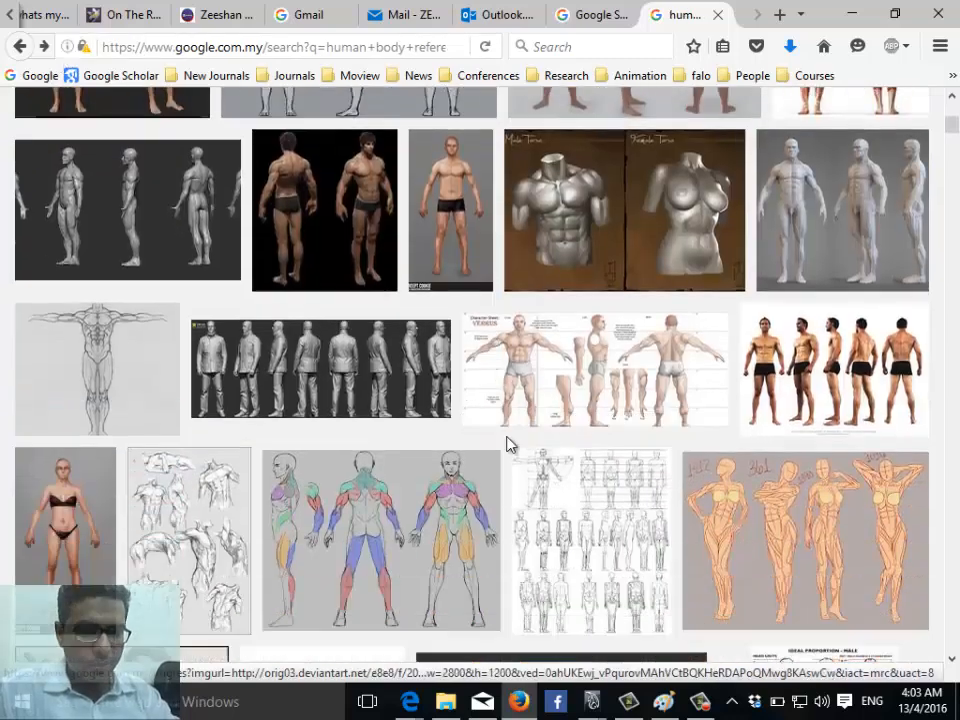
- Compare the arm poses in several human body reference image previews and switch back to Maya
left_click(518, 333)
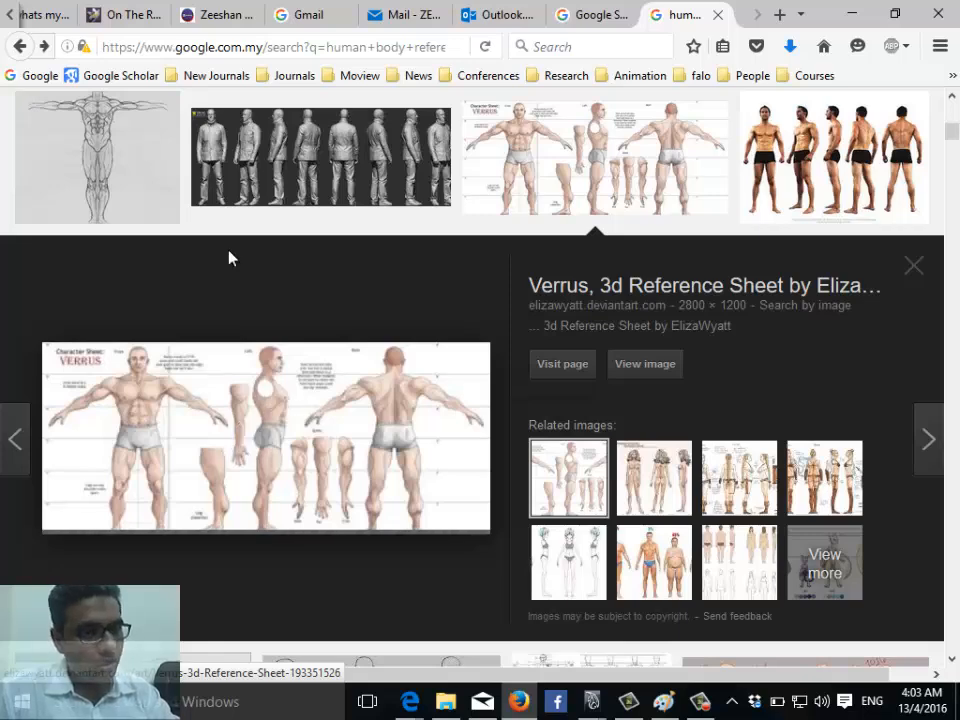
left_click(139, 148)
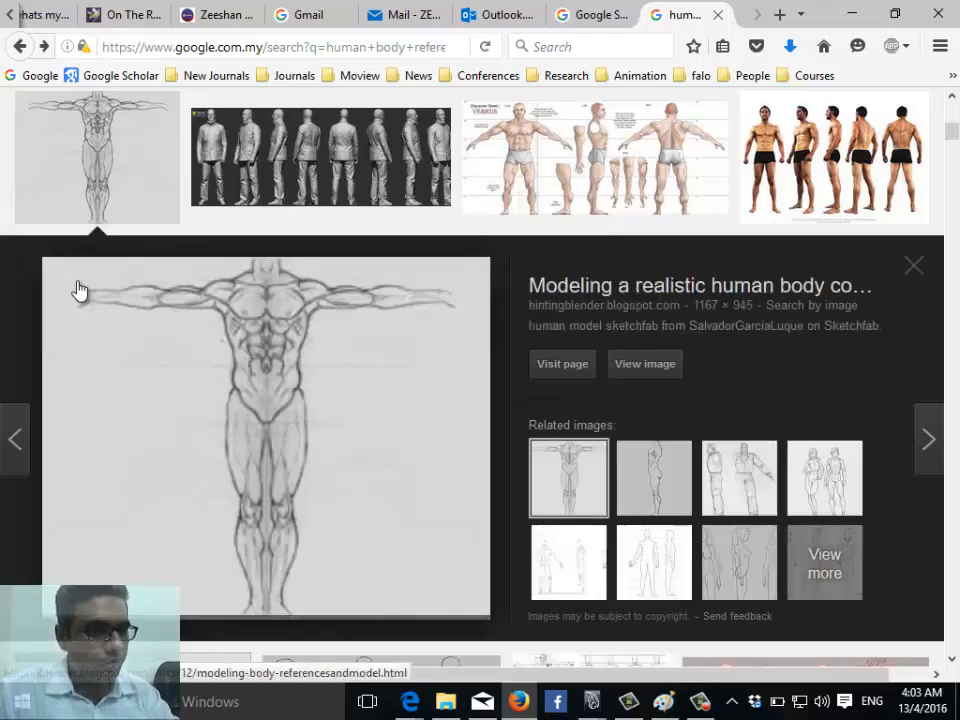
left_click(338, 167)
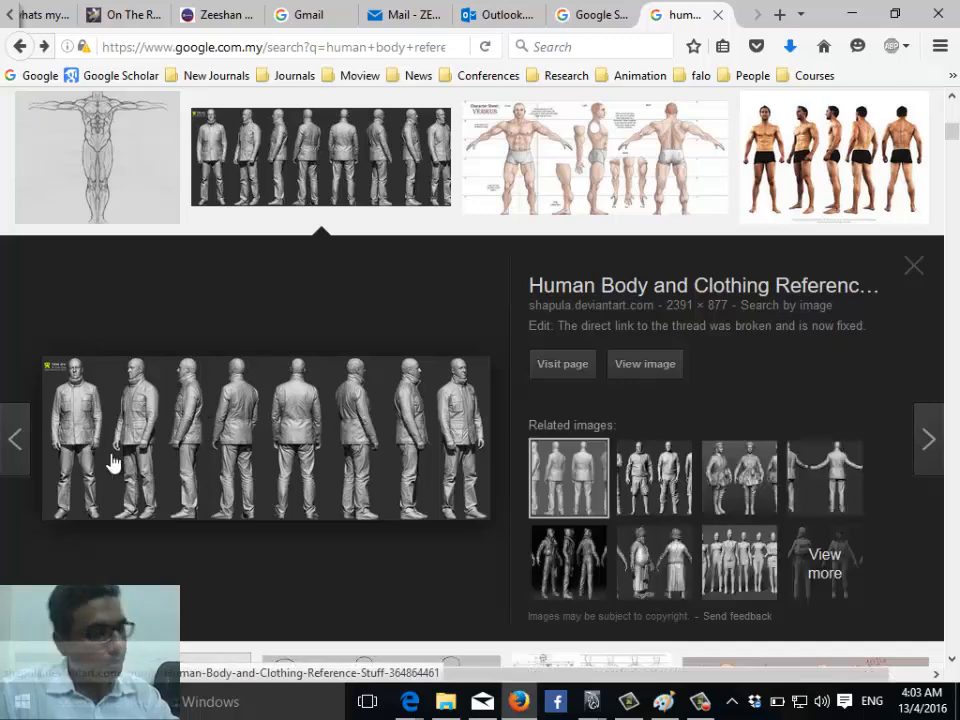
left_click(179, 547)
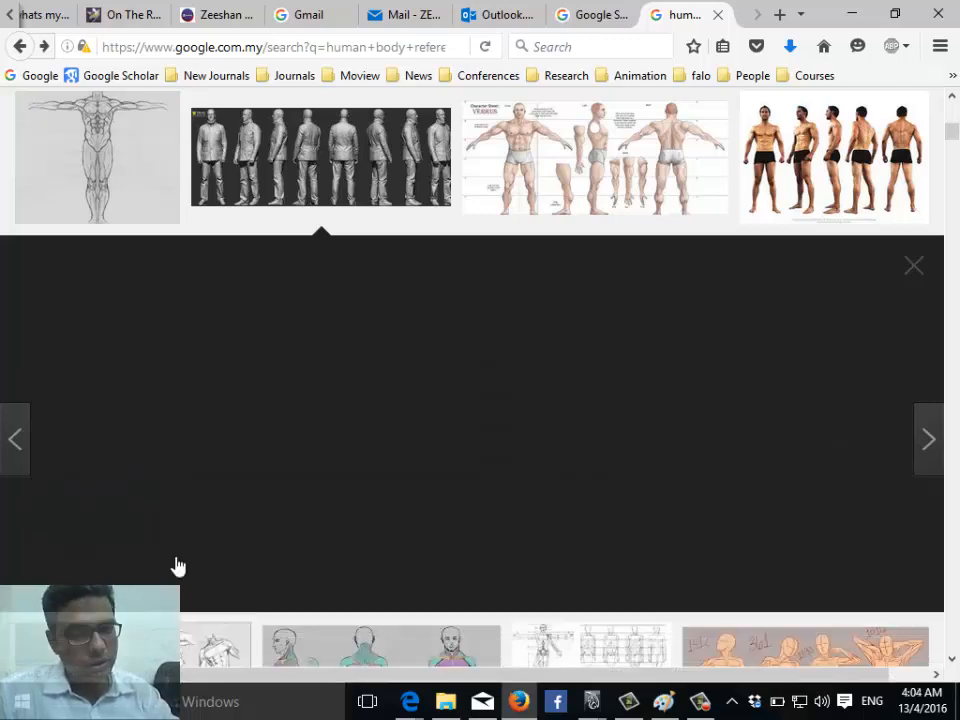
left_click(410, 701)
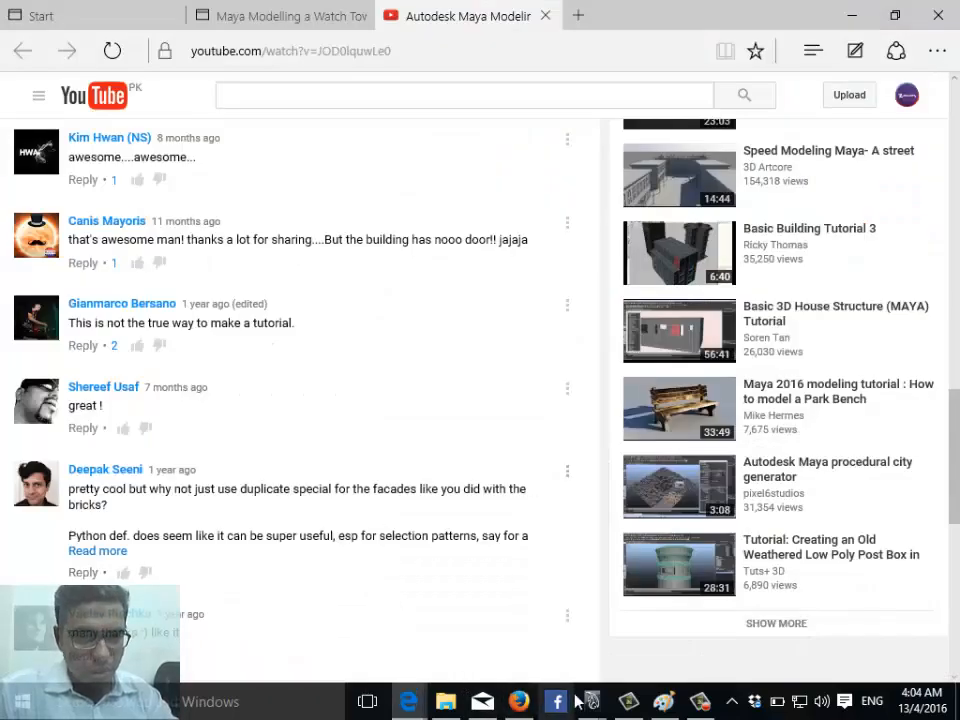
mouse_move(590, 701)
left_click(633, 622)
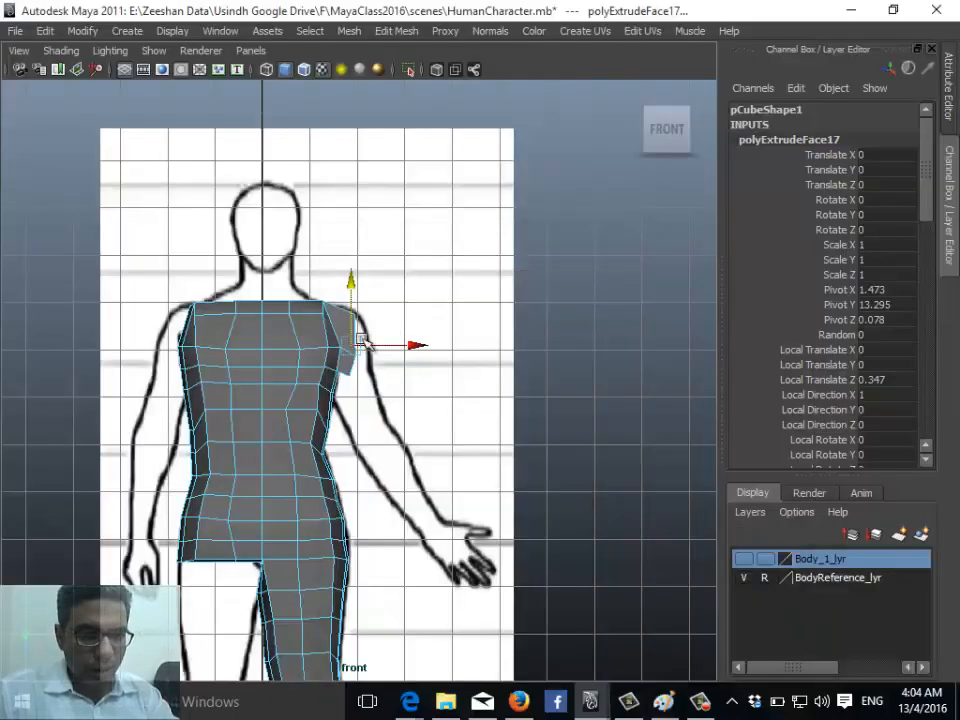
- Move the extruded shoulder end faces slightly outward and upward to follow the reference shoulder outline
scroll(510, 476, "up", 4)
scroll(381, 424, "down", 2)
scroll(375, 456, "up", 2)
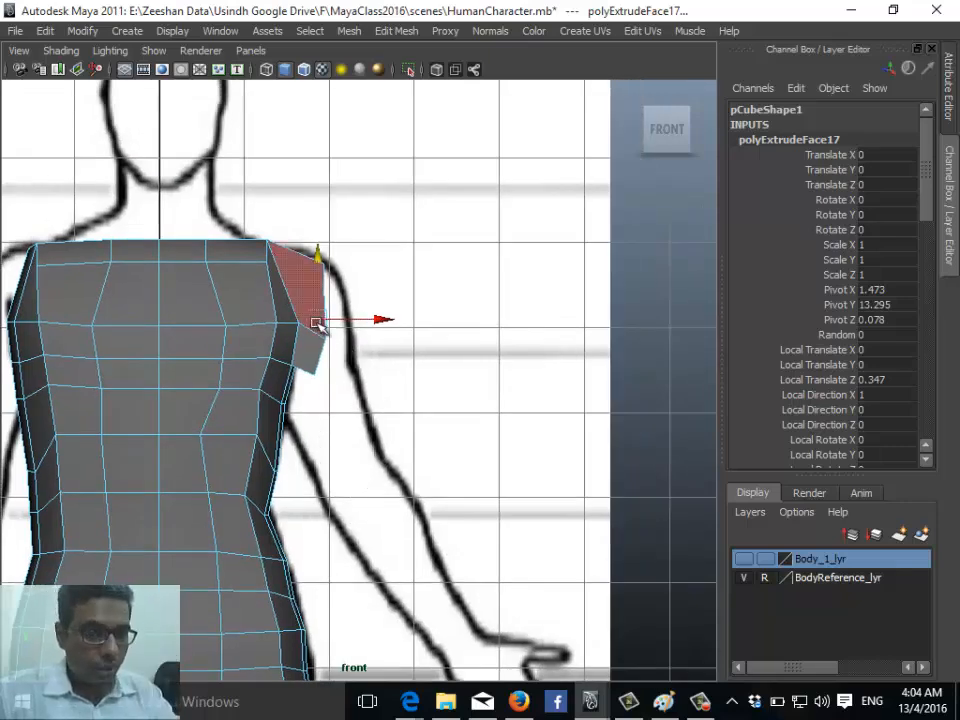
left_click_drag(320, 328, 338, 315)
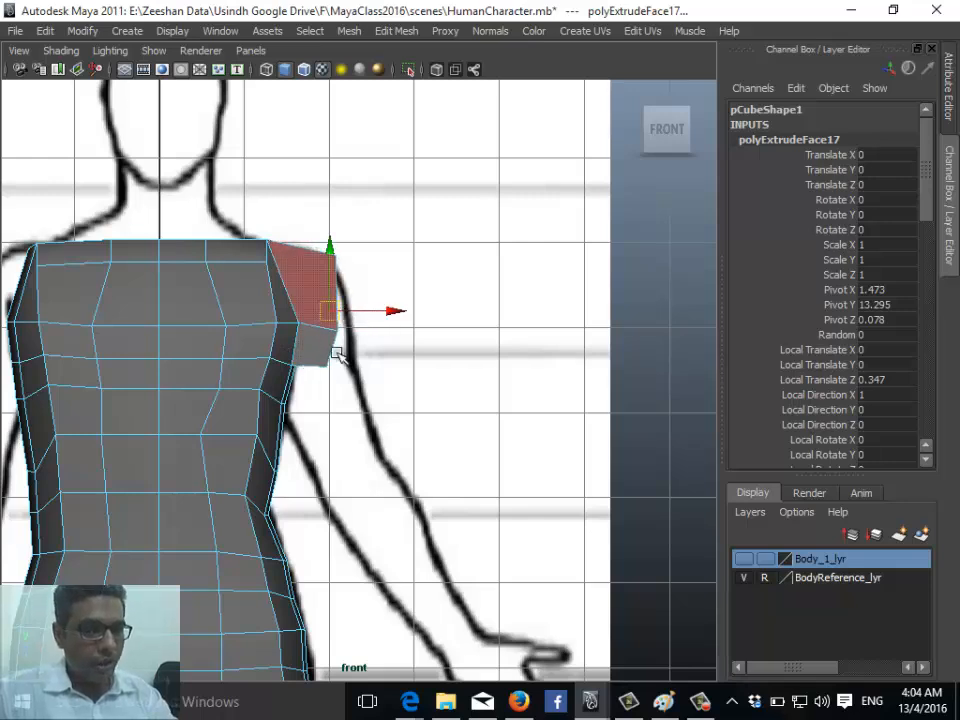
- Extrude the shoulder end faces straight outward as the first upper-arm segment and scale the end down in height
middle_click_drag(336, 353, 300, 376, "alt")
right_click_drag(300, 376, 317, 382, "alt")
key("ctrl+e")
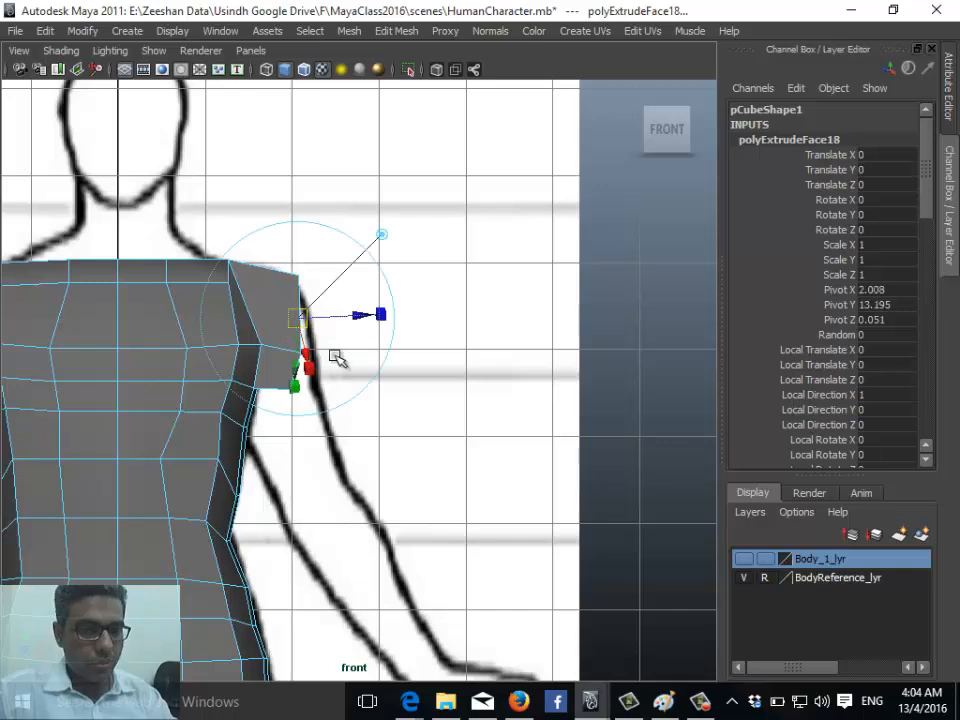
left_click_drag(358, 330, 430, 340)
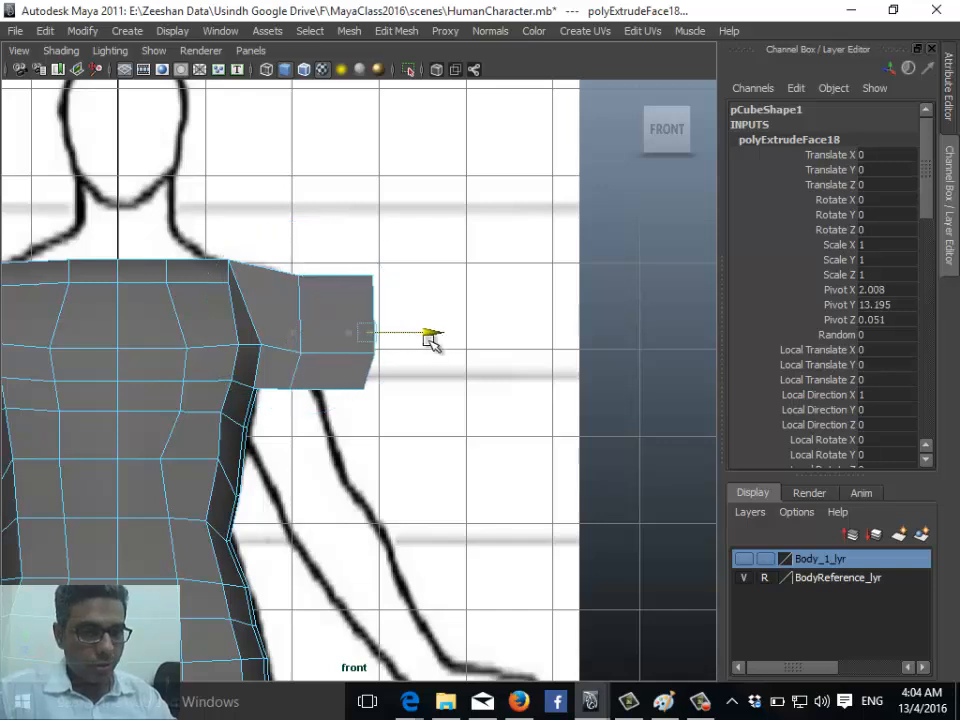
left_click(372, 272)
key("ctrl+e")
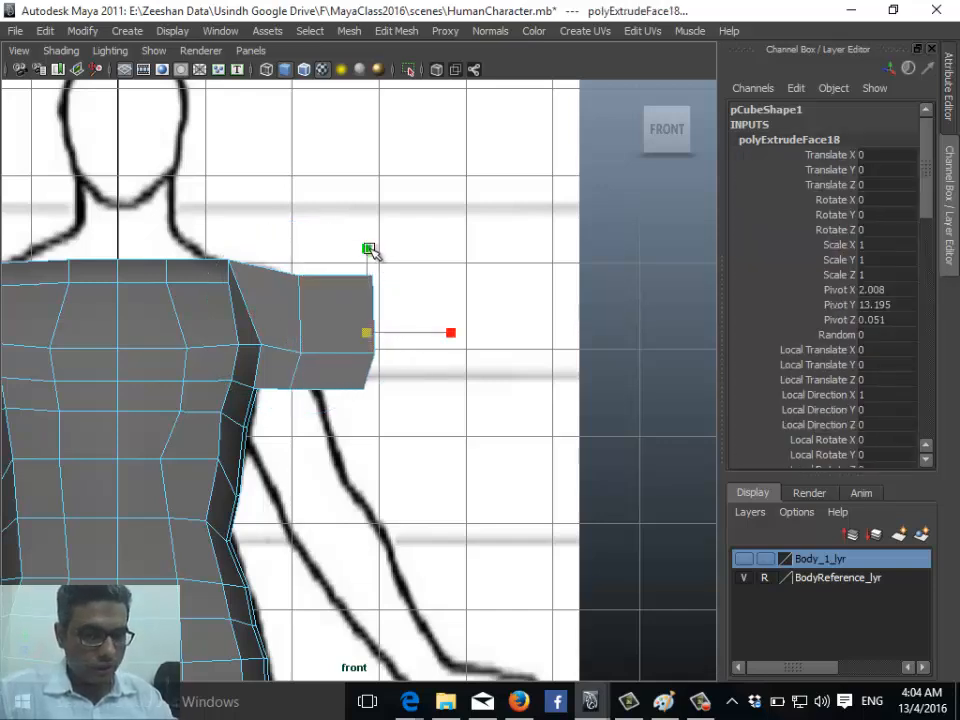
- Extrude the arm's end faces outward by about 1.116 and move them slightly down
key("ctrl+e")
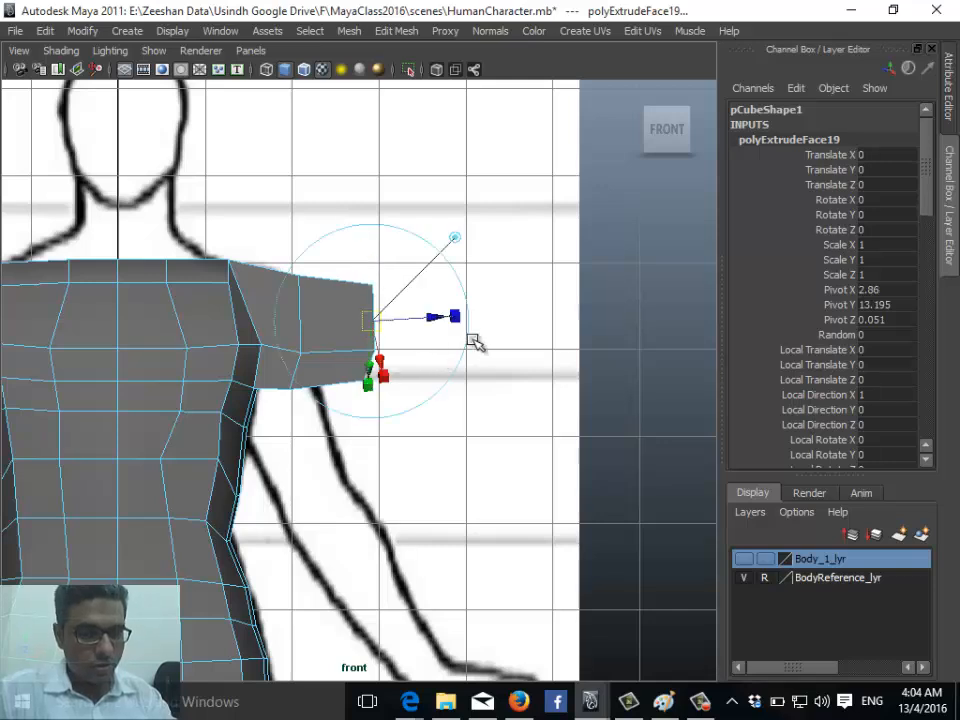
left_click_drag(454, 317, 505, 336)
left_click_drag(459, 264, 459, 291)
middle_click_drag(475, 355, 427, 370, "alt")
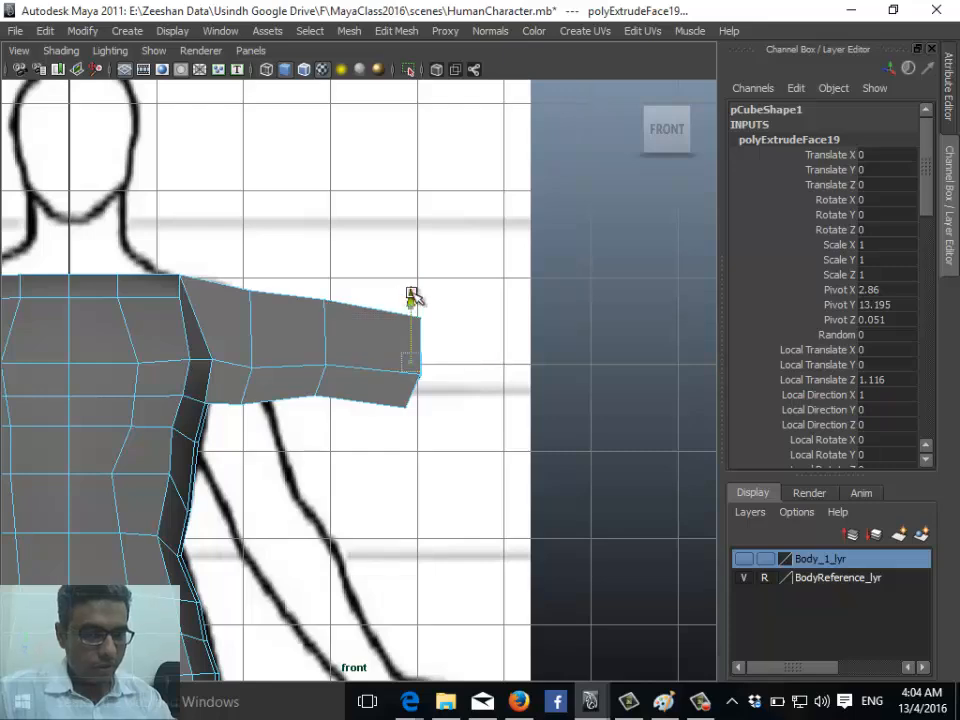
key("space")
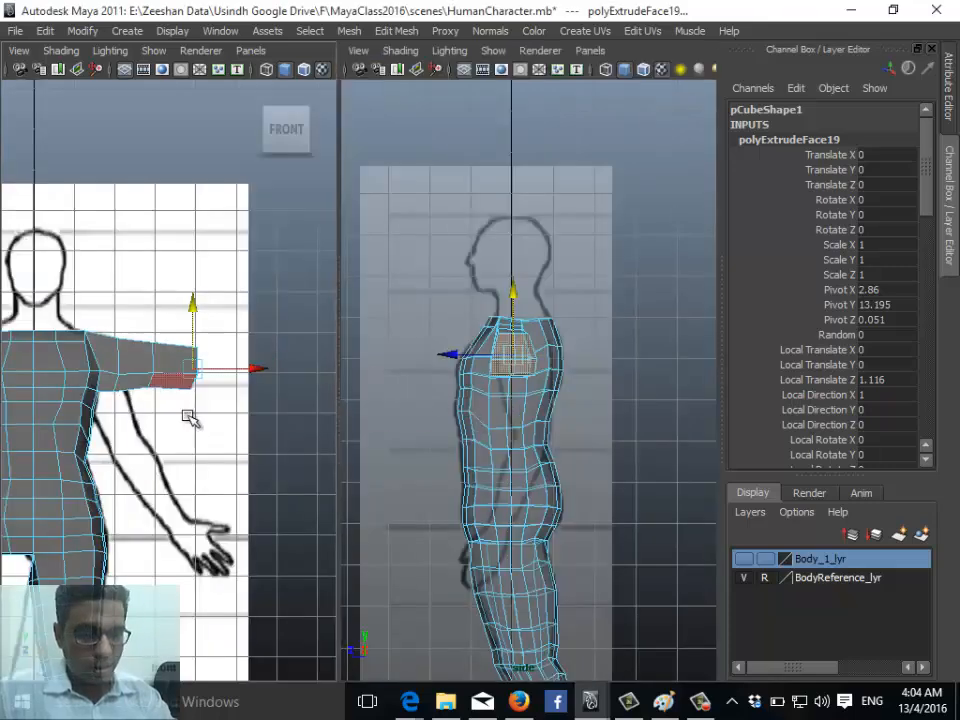
key("space")
left_click(366, 360)
key("space")
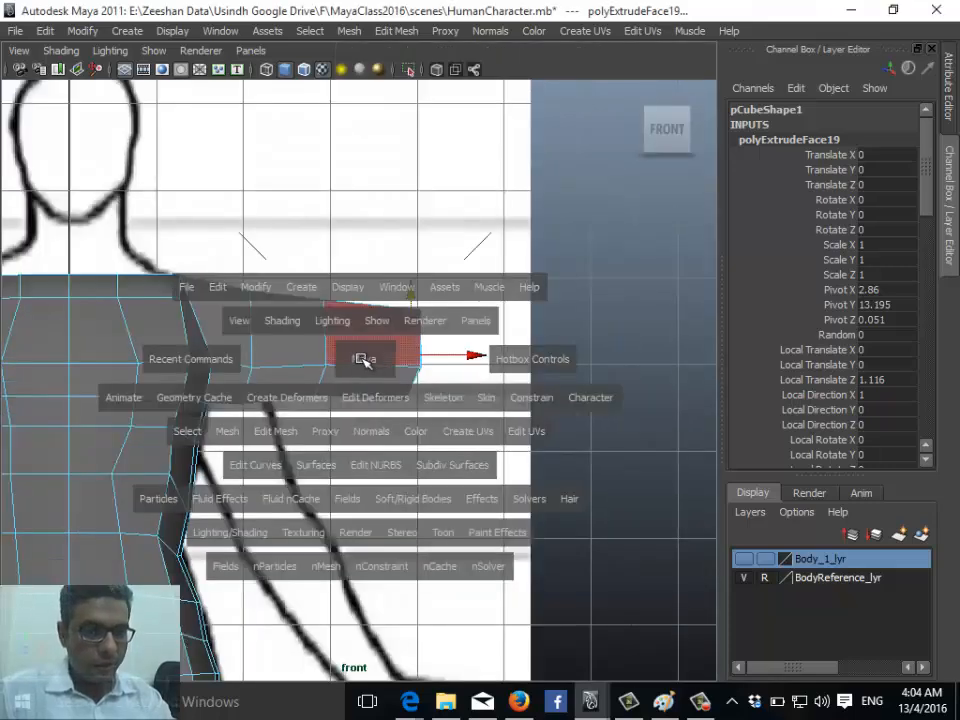
- Try rotating and lowering all the extruded arm vertices to match the slanted reference arm
middle_click_drag(343, 456, 366, 408, "alt")
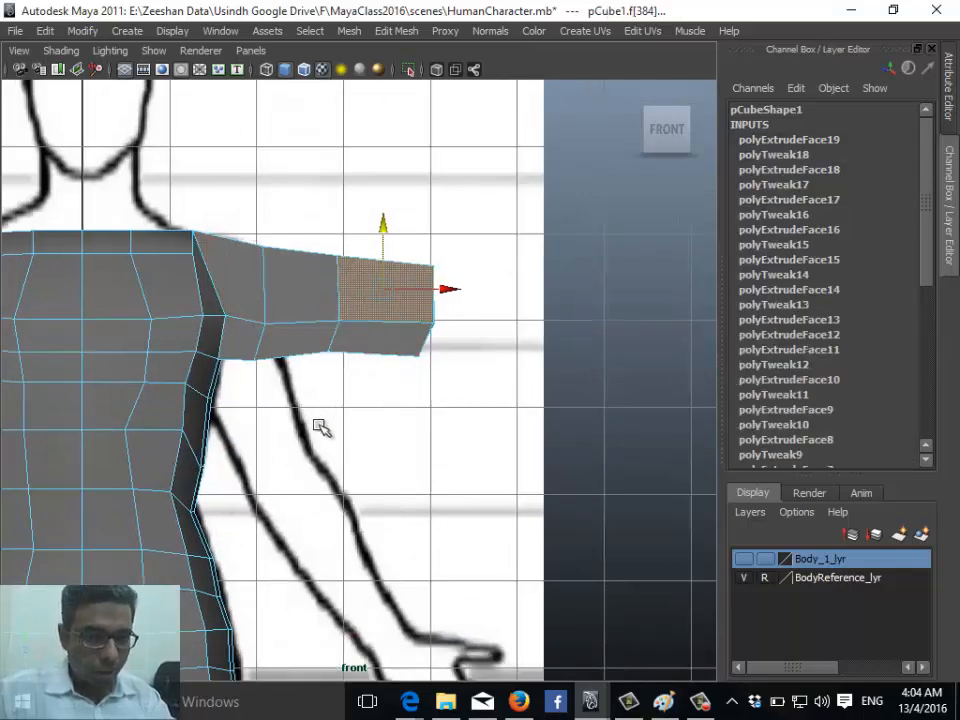
middle_click_drag(320, 427, 366, 392, "alt")
right_click(379, 268)
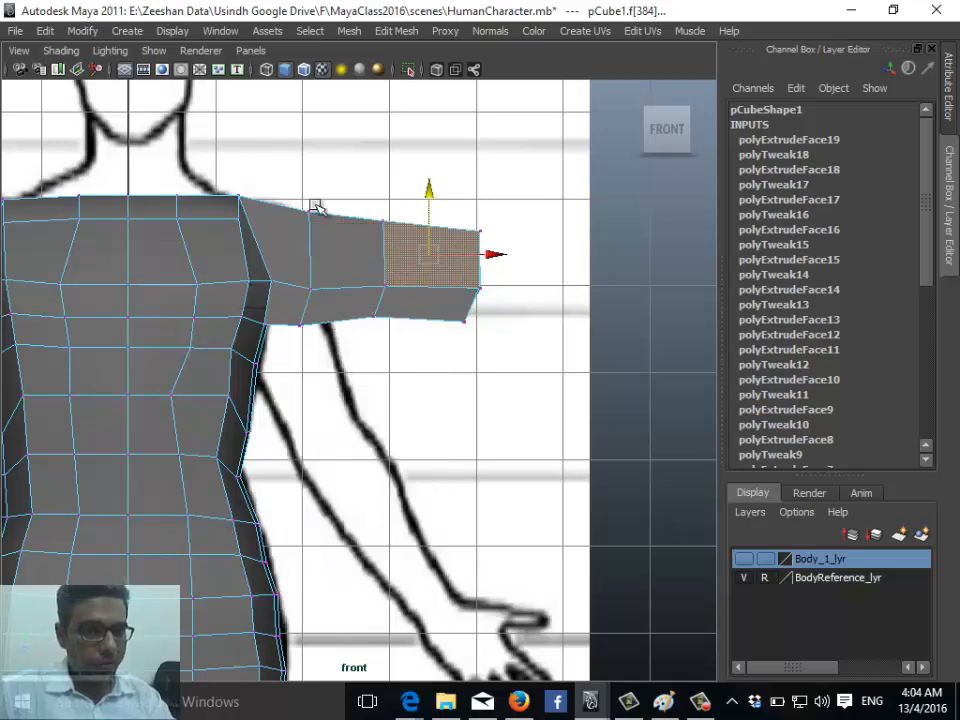
left_click_drag(294, 171, 574, 429)
key("e")
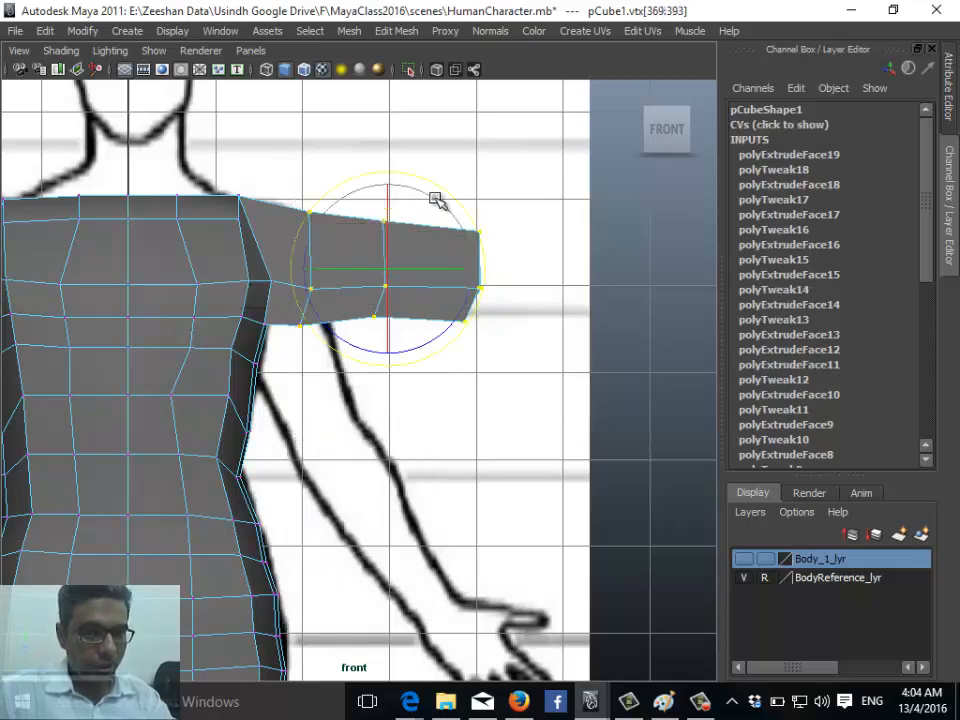
left_click_drag(436, 199, 440, 245)
key("w")
left_click_drag(378, 273, 370, 367)
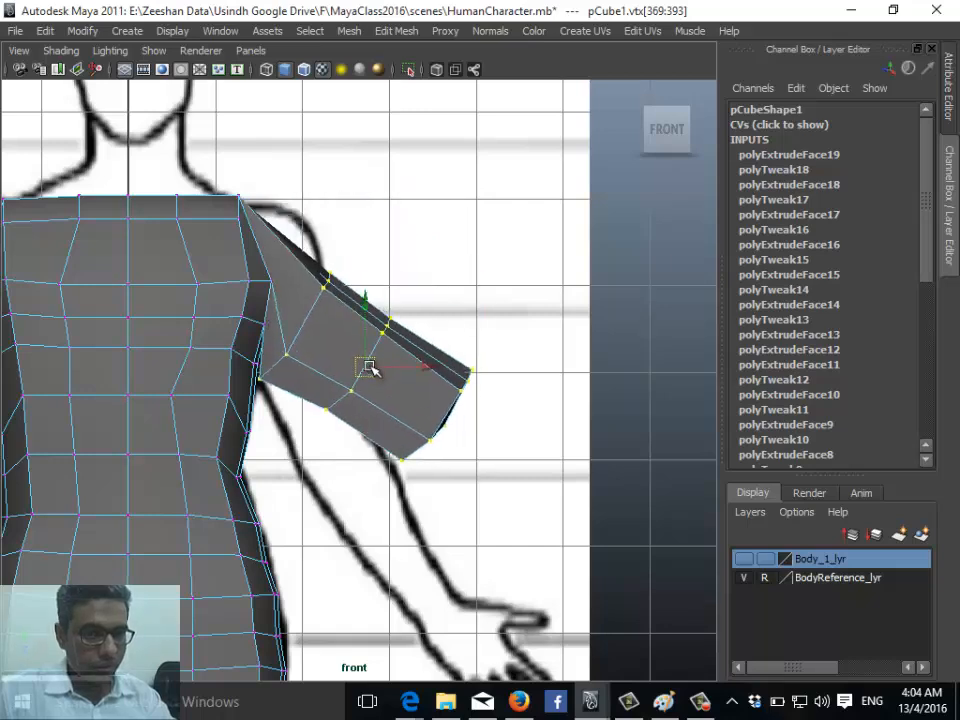
key("e")
left_click_drag(437, 319, 430, 395)
left_click_drag(427, 306, 414, 327)
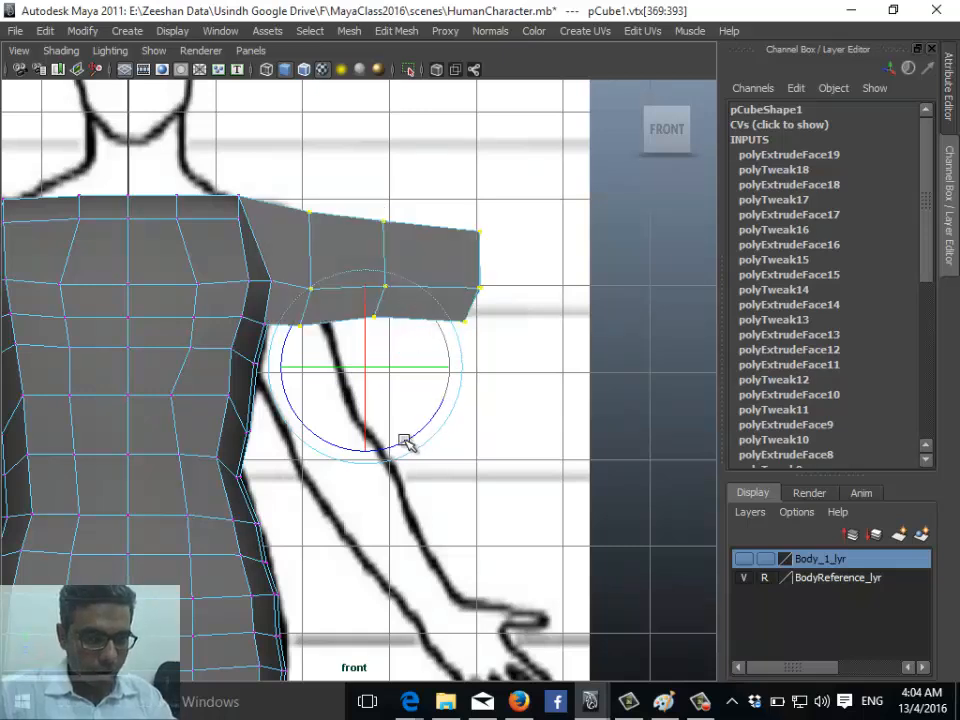
- Try repositioning the arm vertices once more and undo the arm pose changes
left_click_drag(310, 433, 281, 366)
key("w")
left_click_drag(455, 333, 340, 350)
left_click_drag(342, 350, 354, 360)
key("ctrl+z")
key("ctrl+z")
key("ctrl+z")
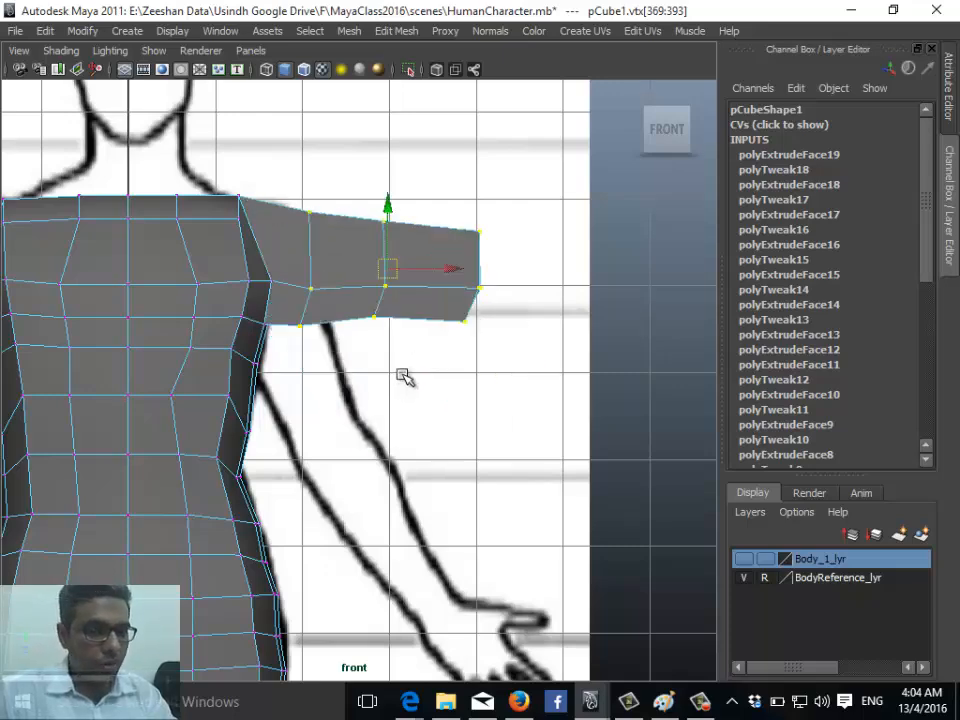
- Try deleting the ring of faces joining the torso and the arm, and undo the deletion
scroll(327, 328, "down", 3)
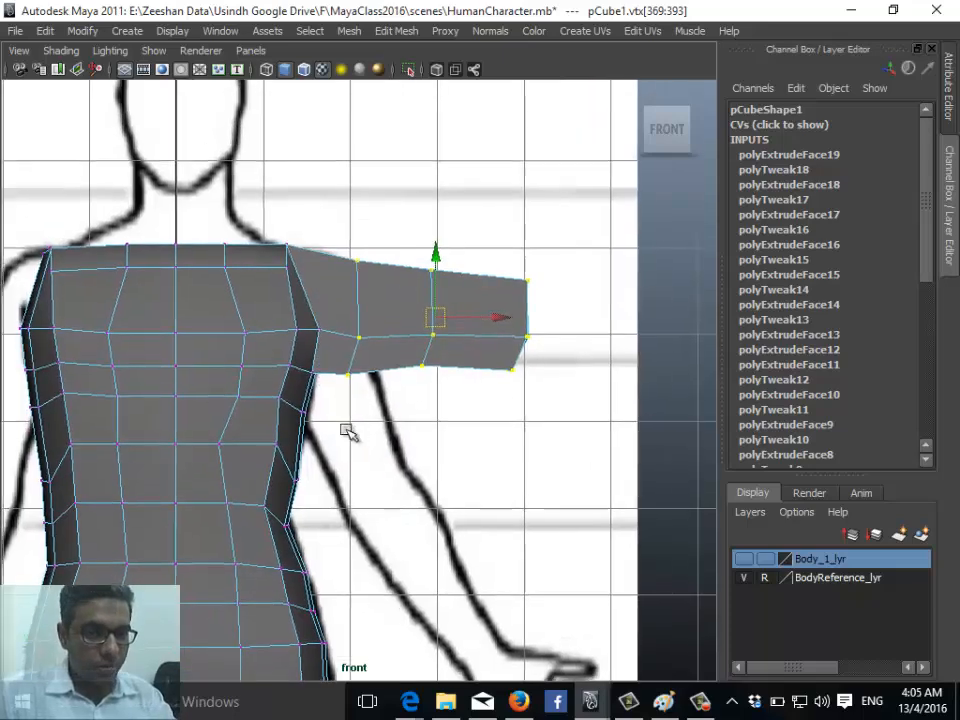
scroll(347, 431, "up", 5)
left_click_drag(490, 303, 443, 293)
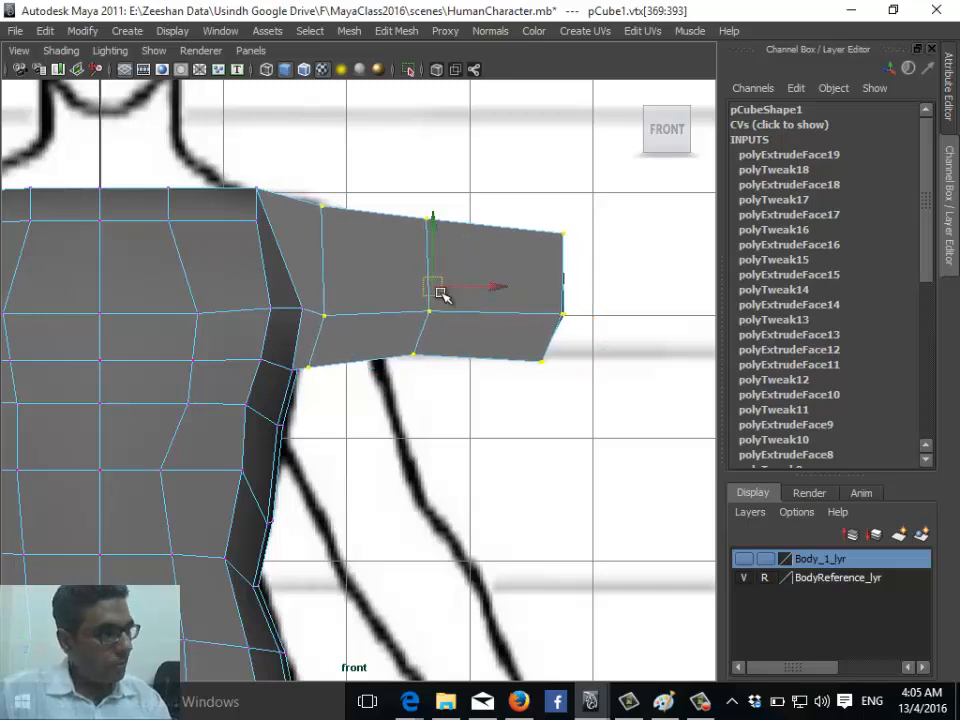
right_click_drag(354, 251, 354, 294)
left_click(305, 213)
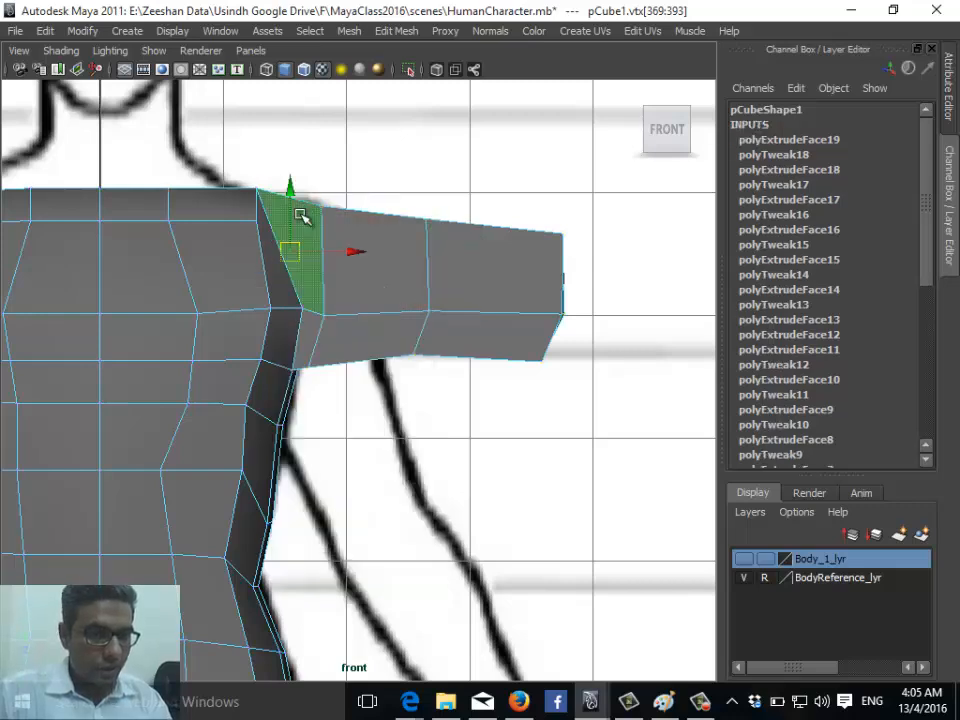
left_click(310, 336, "shift")
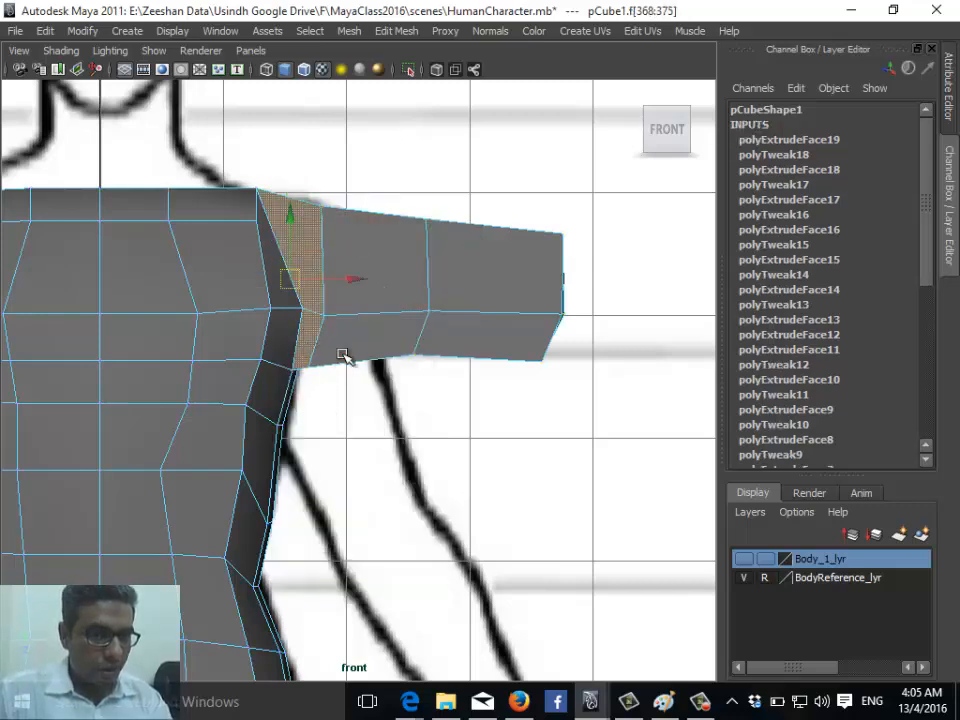
key("space")
left_click_drag(343, 311, 327, 343)
left_click(401, 232)
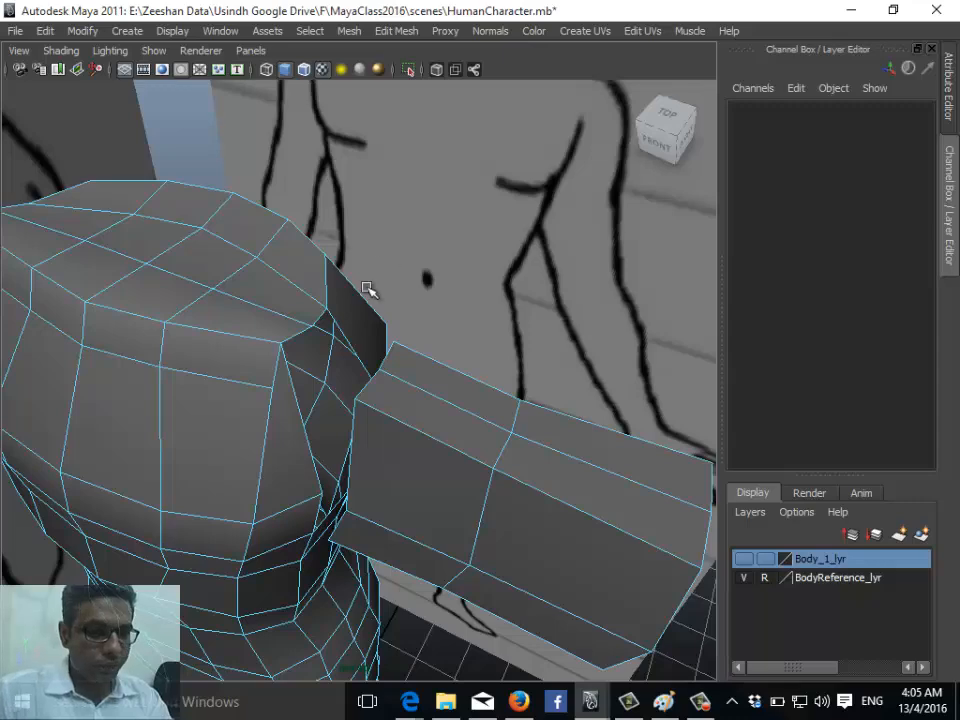
left_click_drag(368, 289, 311, 369, "alt")
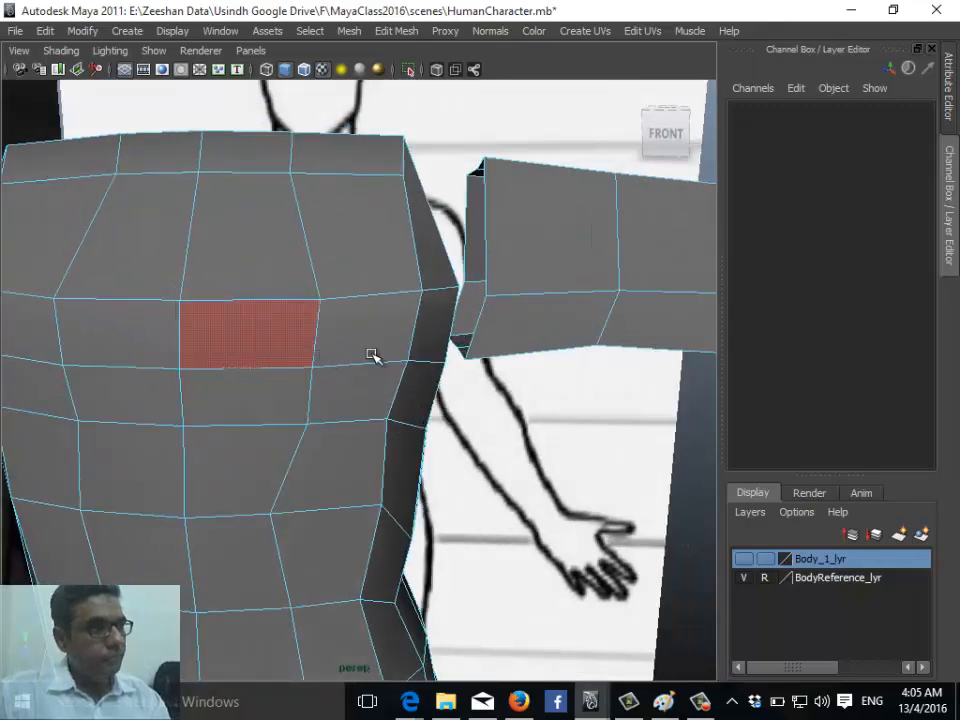
left_click_drag(549, 405, 377, 313, "alt")
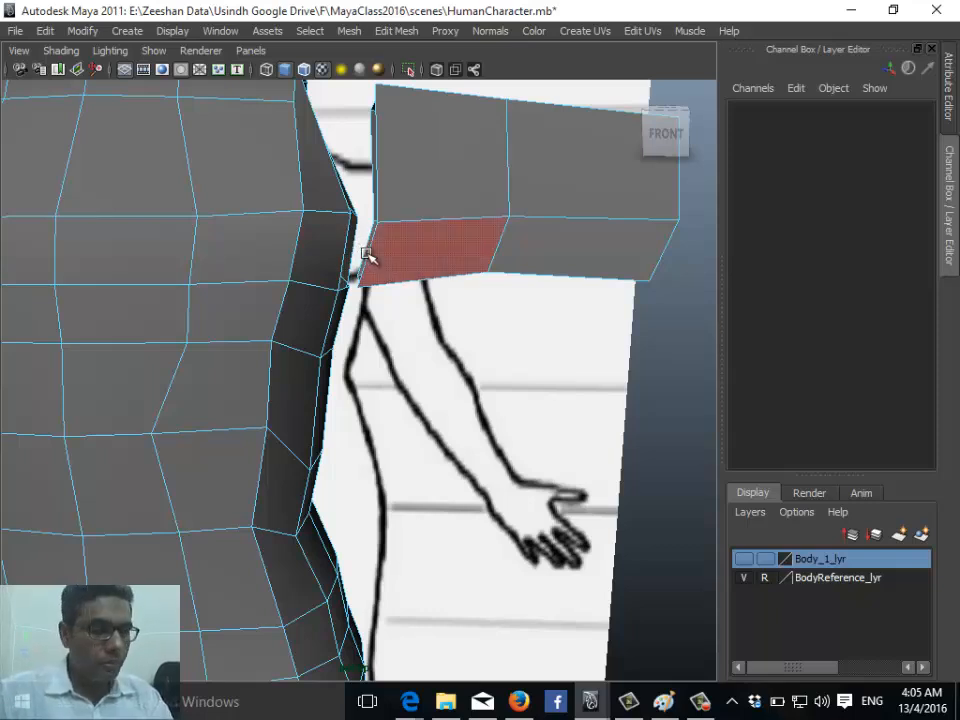
key("ctrl+z")
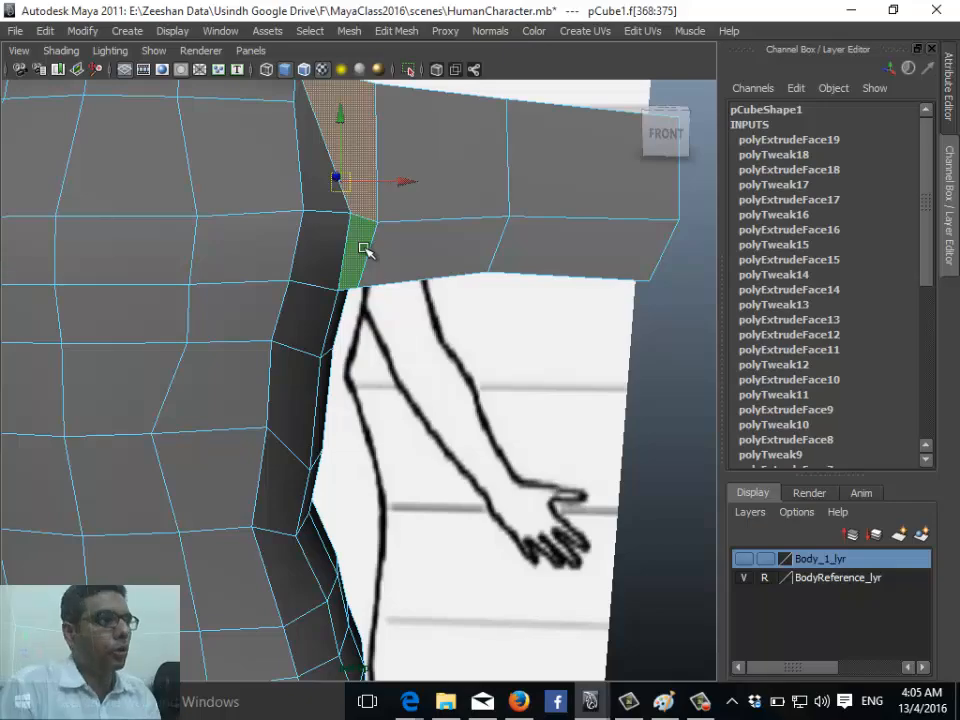
- In the top view, move the rear vertices of the arm's middle edge loop backward to widen the upper arm
scroll(363, 248, "up", 3)
middle_click_drag(452, 273, 419, 353, "alt")
scroll(369, 339, "down", 1)
left_click_drag(450, 318, 436, 422, "alt")
right_click_drag(436, 422, 485, 485, "alt")
middle_click_drag(431, 461, 355, 406, "alt")
left_click_drag(355, 406, 439, 435, "alt")
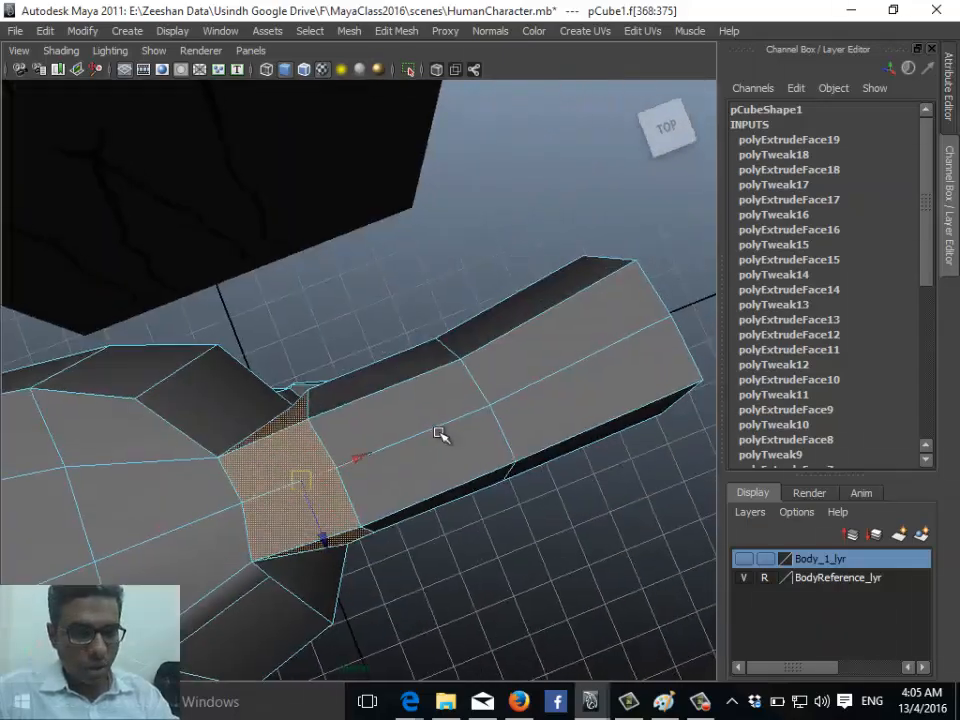
right_click_drag(390, 361, 338, 358)
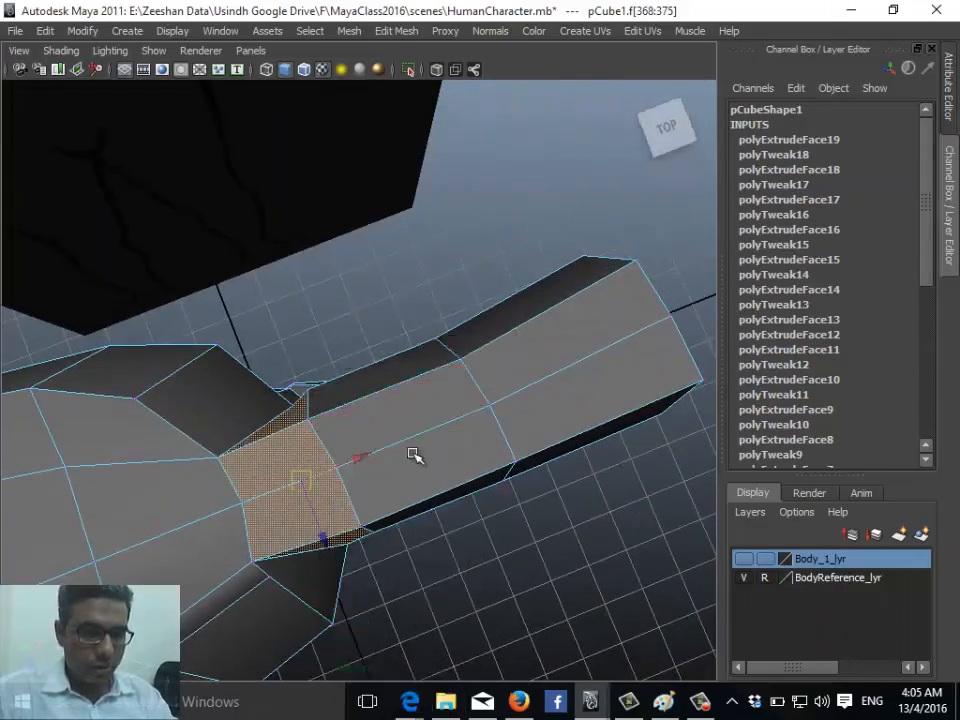
key("space")
left_click_drag(411, 452, 321, 446, "alt")
middle_click_drag(322, 383, 215, 320, "alt")
right_click_drag(215, 320, 531, 393, "alt")
middle_click_drag(531, 393, 469, 385, "alt")
right_click_drag(469, 385, 380, 350, "alt")
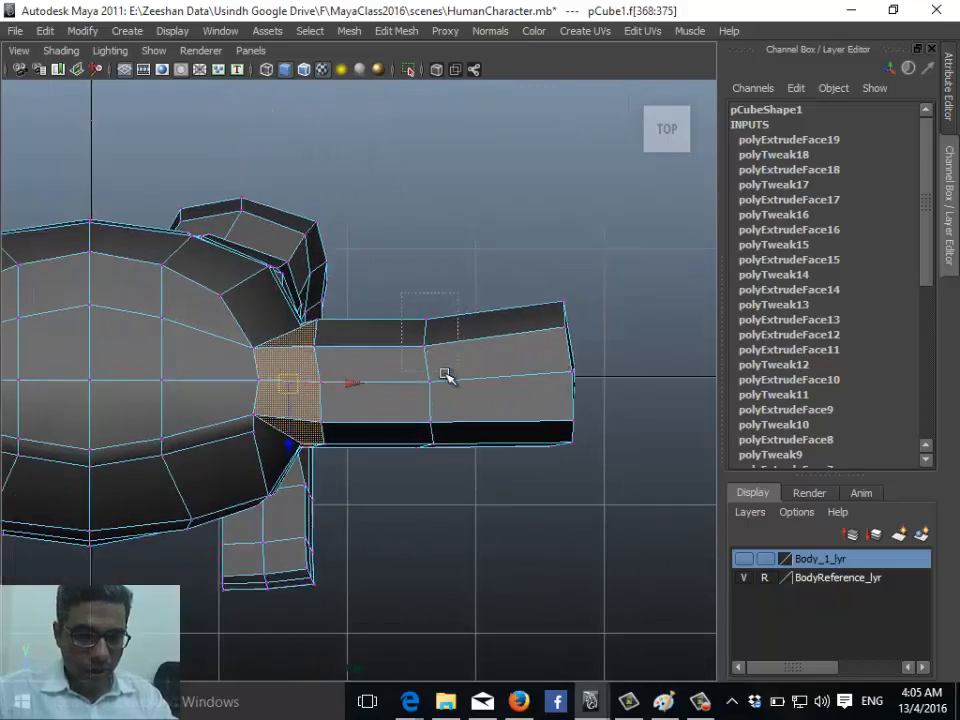
left_click_drag(445, 375, 416, 364)
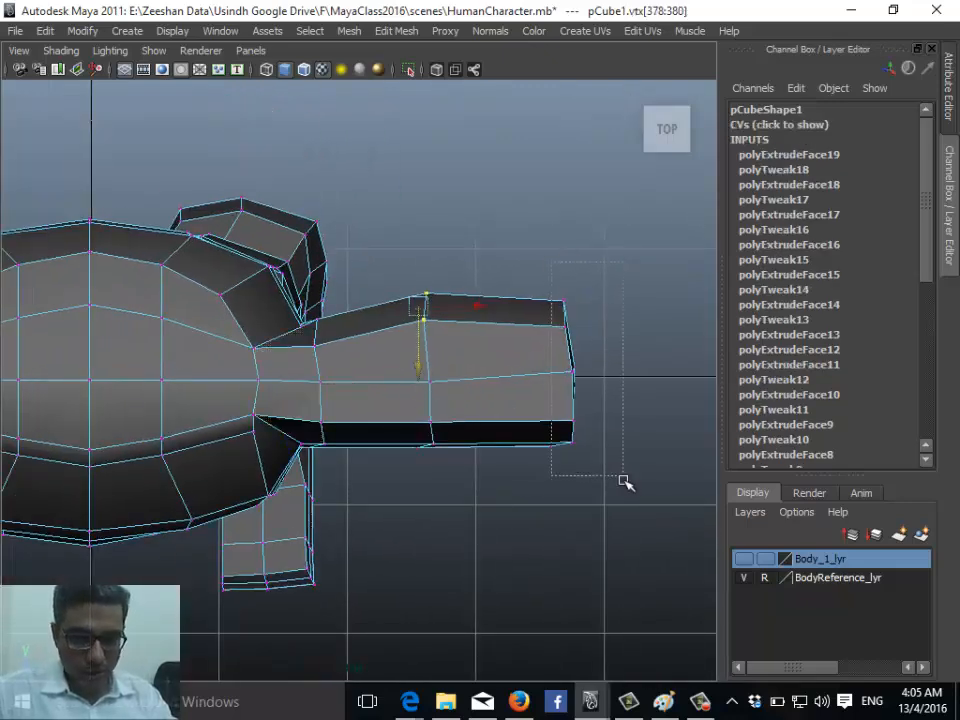
- Select the vertices at the arm's open end and scale them narrower in depth
left_click_drag(623, 480, 631, 498)
key("r")
left_click_drag(569, 289, 570, 308)
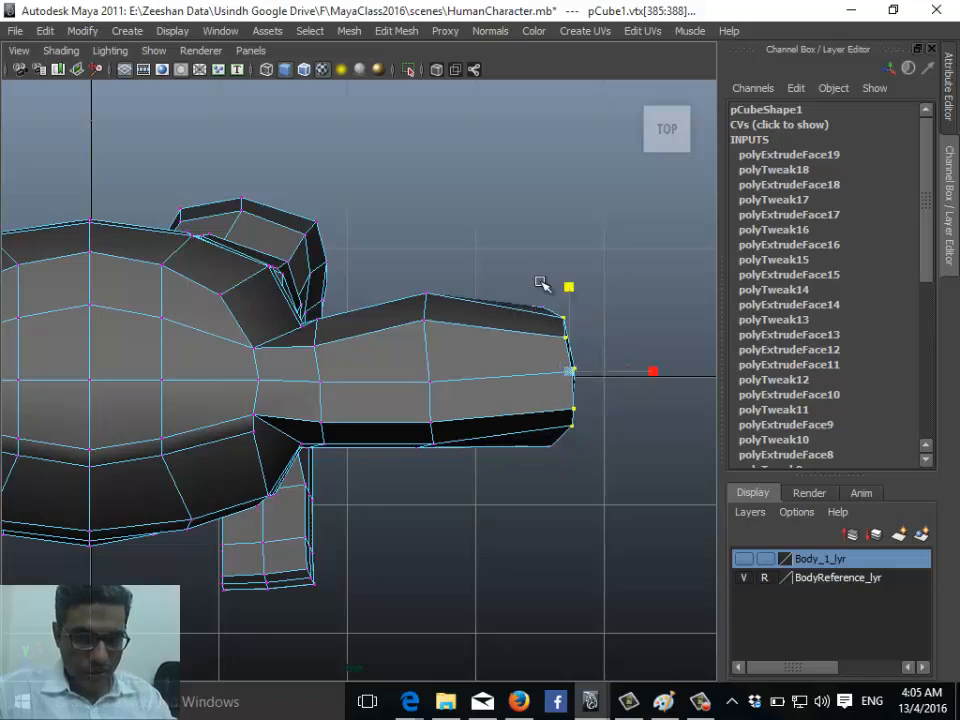
left_click_drag(631, 488, 632, 490)
left_click_drag(562, 296, 562, 303)
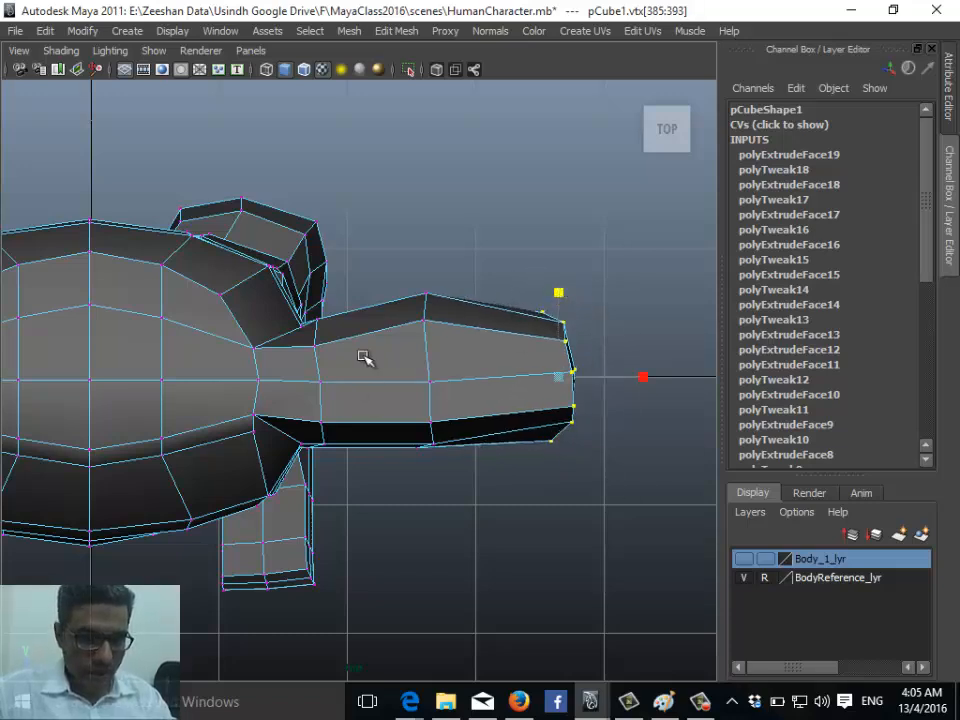
- In the top view, move the front vertices of the arm's middle edge loop forward to widen the upper arm
middle_click_drag(335, 316, 385, 261, "alt")
left_click_drag(432, 359, 537, 455)
key("w")
left_click_drag(476, 443, 476, 455)
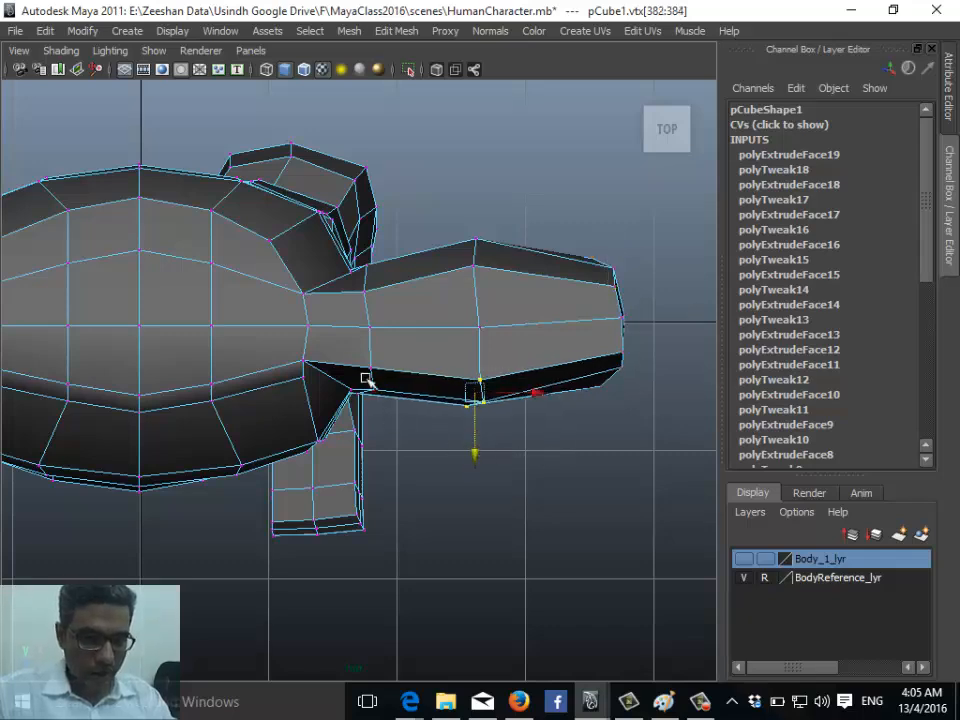
- Examine the armpit vertices and the arm's shape in the perspective, side and front views
left_click_drag(350, 382, 380, 394)
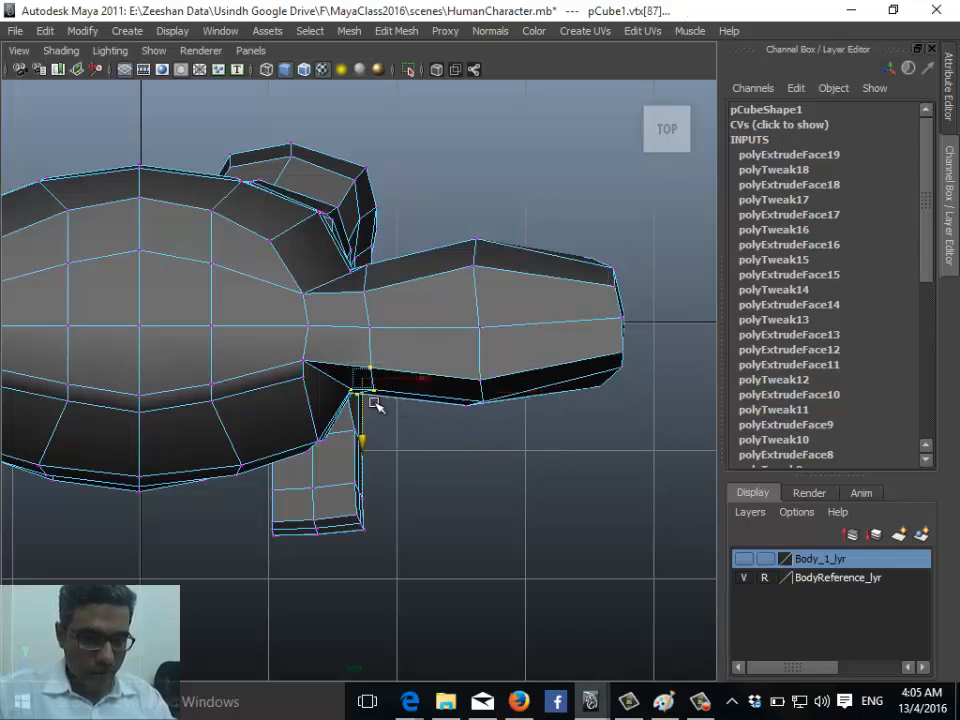
key("space")
left_click_drag(455, 433, 325, 338)
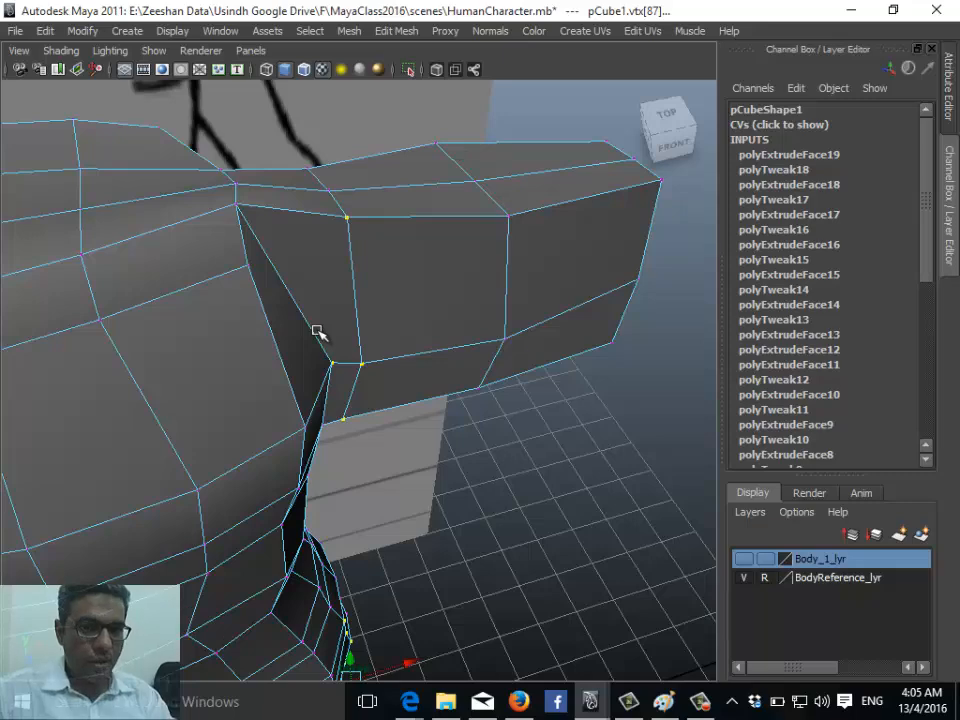
key("space")
left_click_drag(316, 331, 403, 398)
key("space")
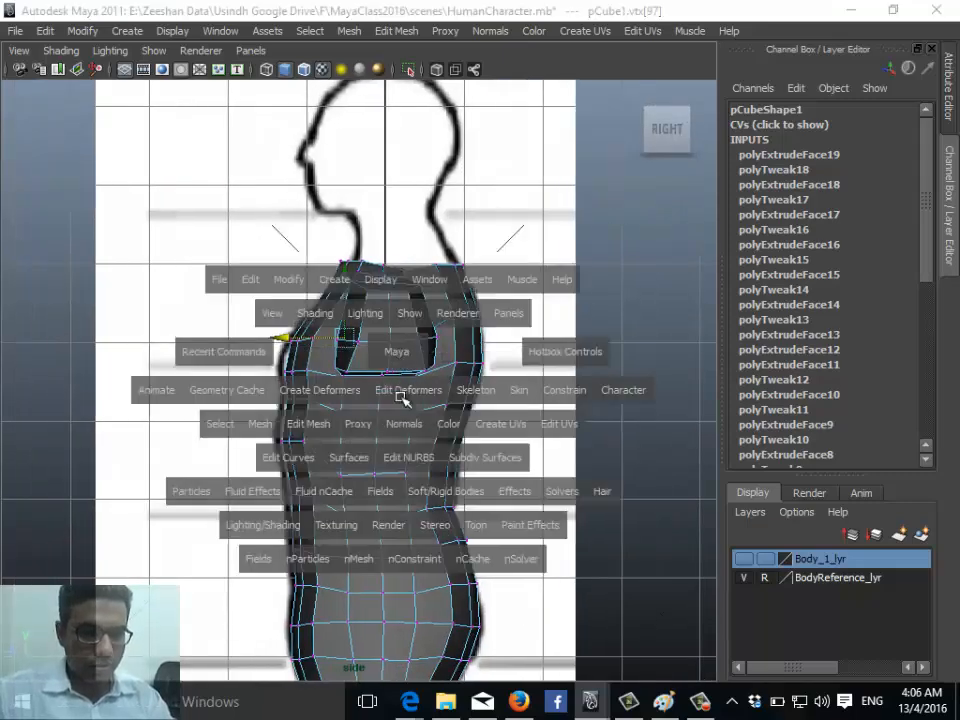
right_click_drag(403, 398, 472, 414, "alt")
middle_click_drag(472, 414, 298, 364, "alt")
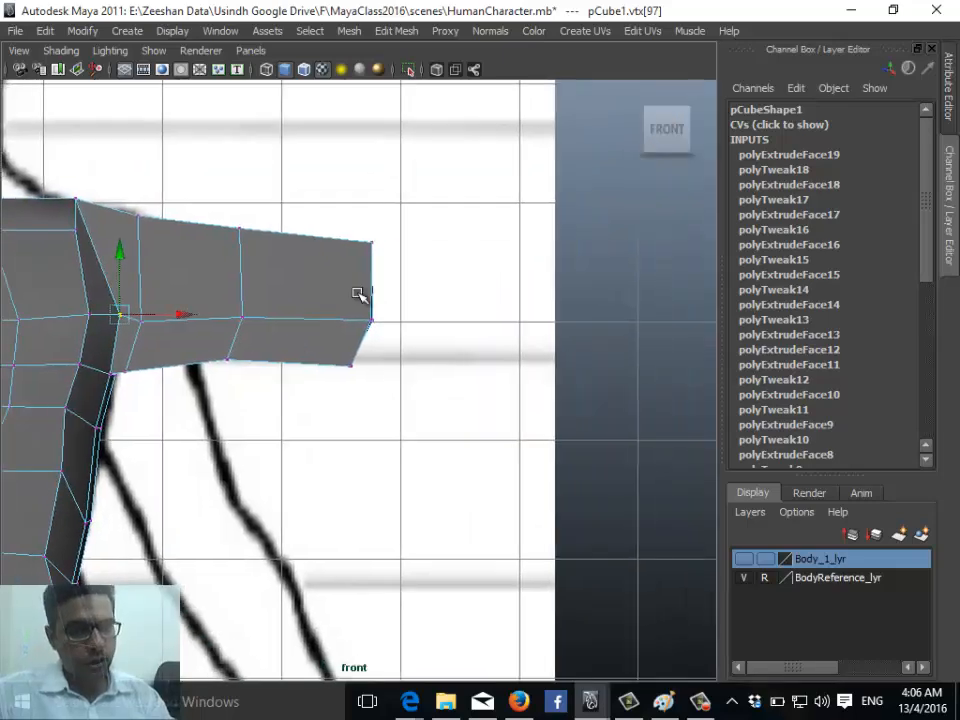
key("space")
key("space")
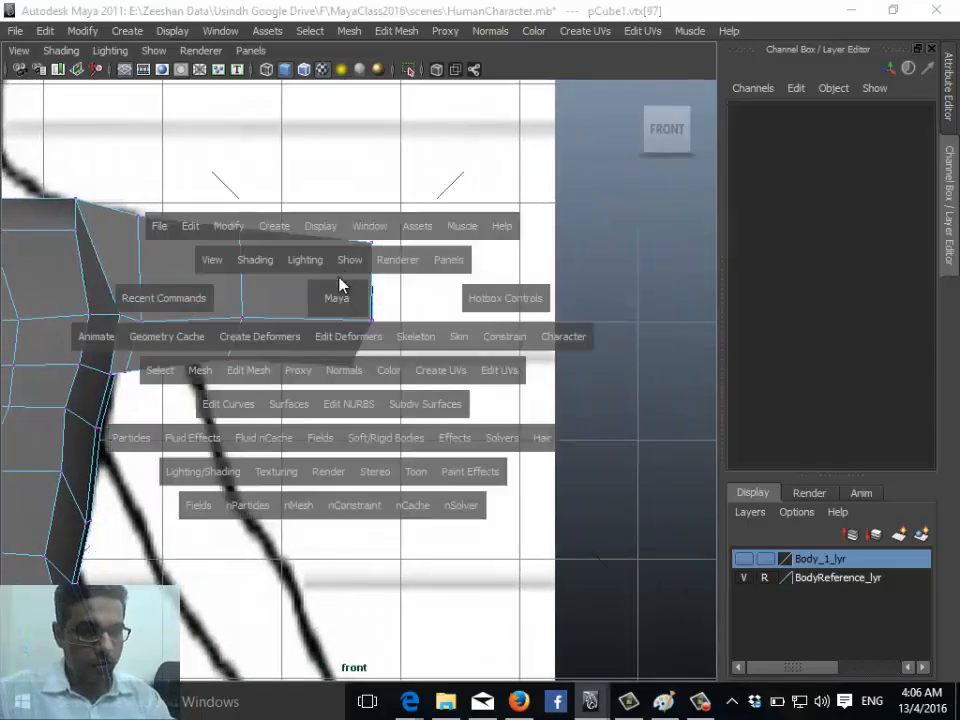
- In the perspective view, switch to face selection and select all the faces capping the arm's outer end
left_click_drag(339, 286, 336, 262)
right_click_drag(480, 268, 473, 308)
left_click(444, 243)
left_click(461, 301, "shift")
left_click(426, 307, "shift")
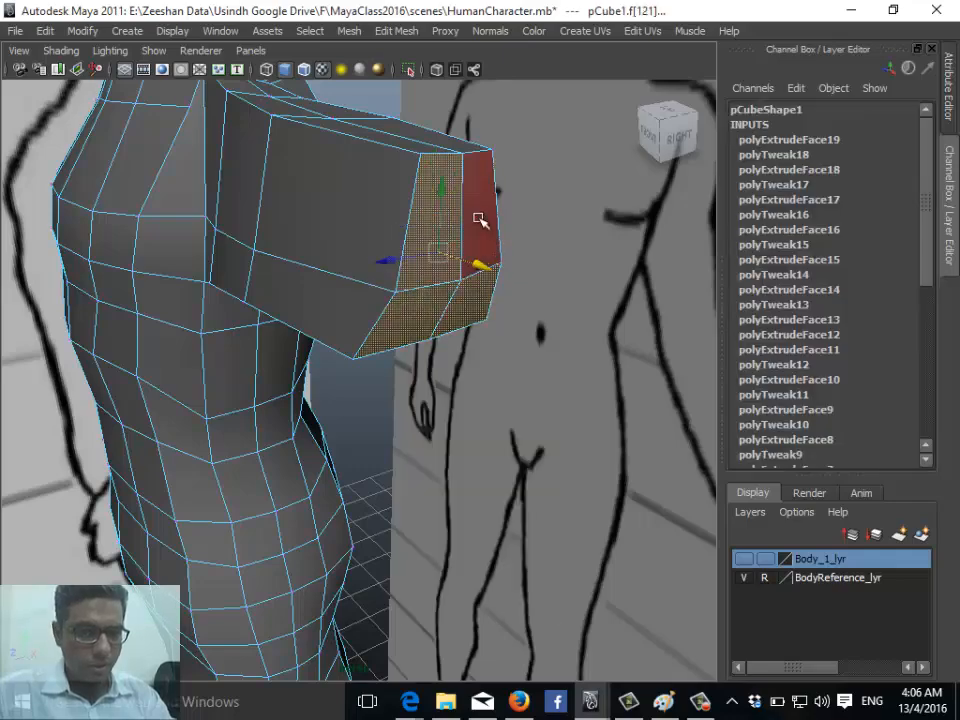
left_click_drag(467, 306, 566, 241, "alt")
- In the front view, extrude the arm's end faces outward twice in short segments to form the elbow
key("space")
key("space")
left_click_drag(404, 333, 412, 382)
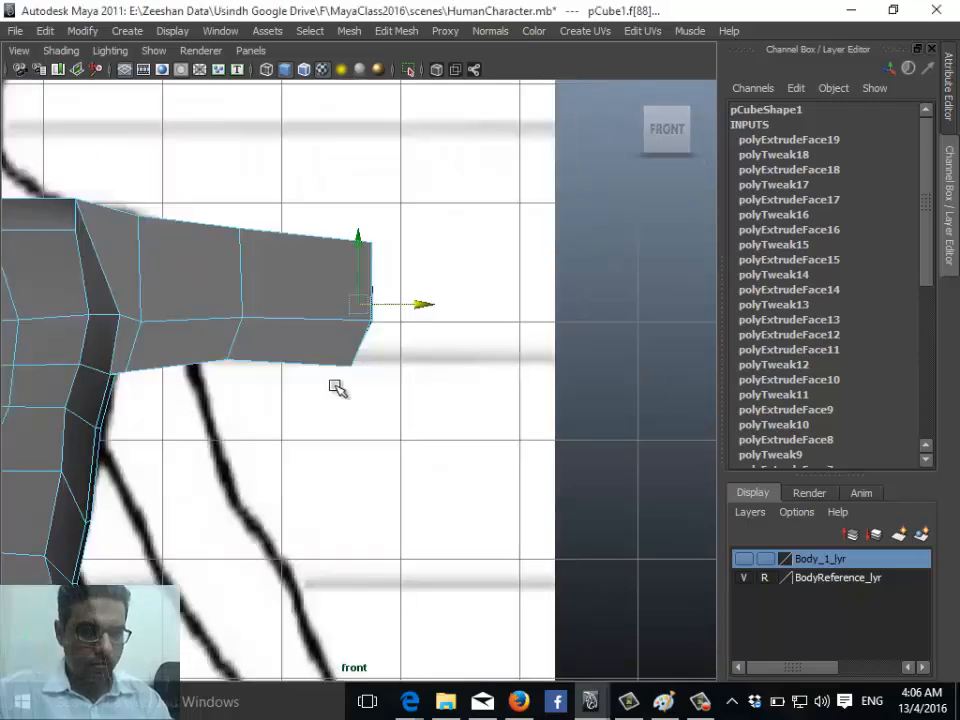
right_click_drag(334, 388, 292, 392, "alt")
middle_click_drag(374, 446, 410, 388, "alt")
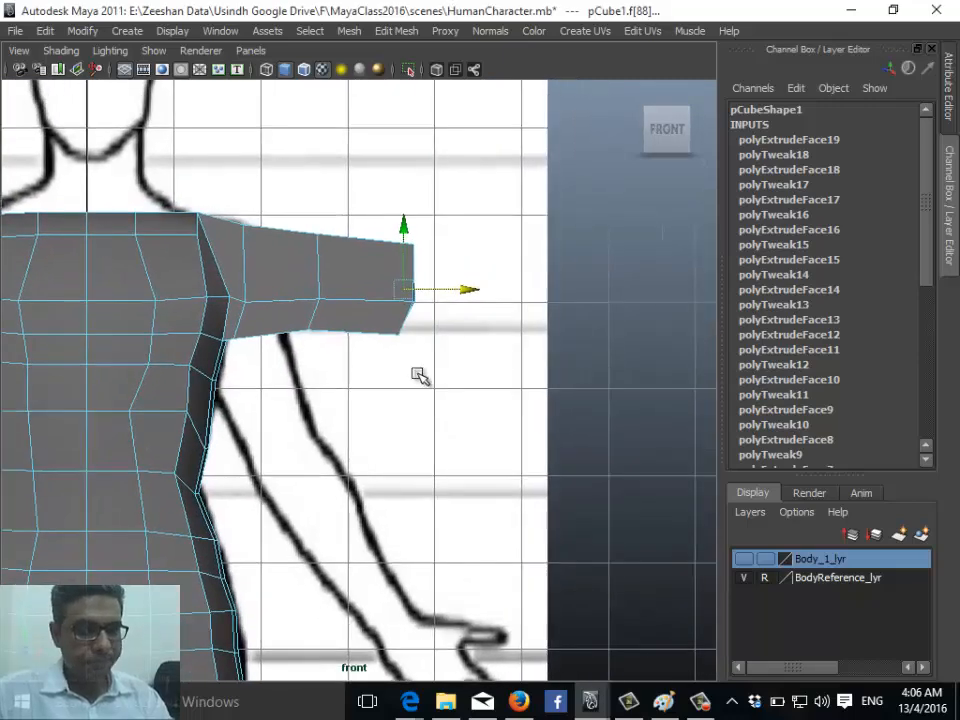
left_click(396, 30)
left_click(425, 77)
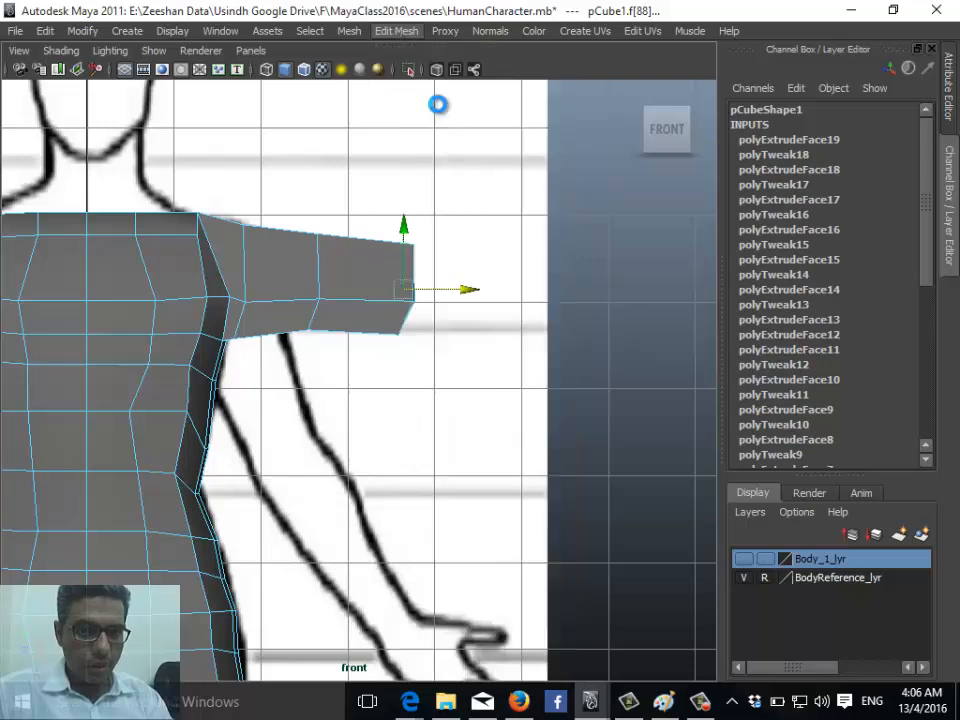
left_click_drag(472, 274, 472, 302)
key("g")
key("w")
key("r")
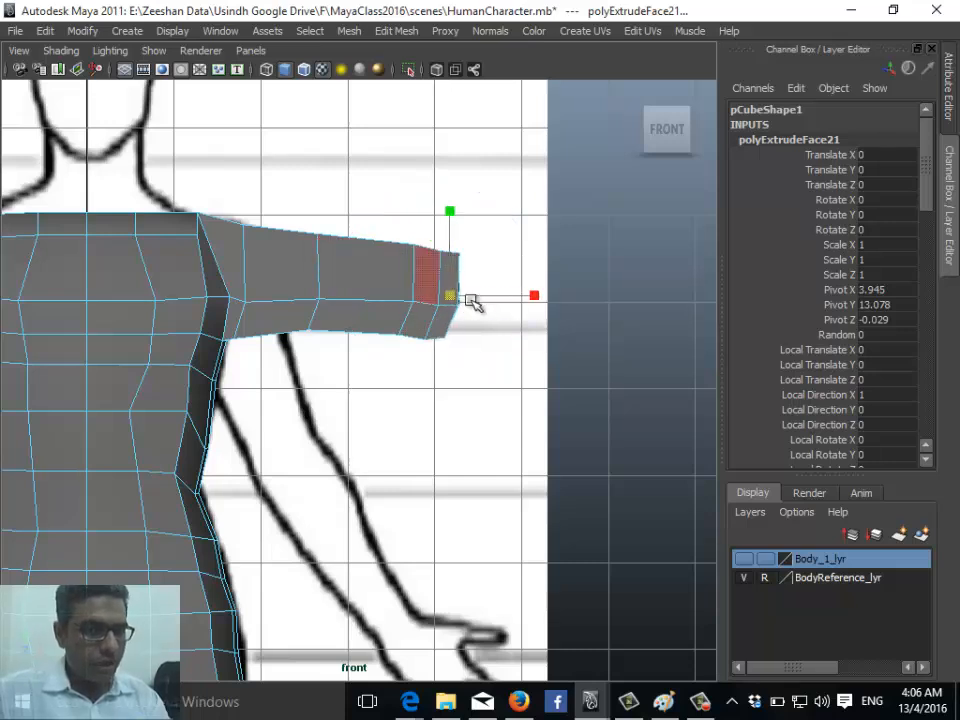
- Extrude the arm's end faces outward twice more for the forearm and scale the last end smaller as the wrist
middle_click_drag(404, 311, 288, 328, "alt")
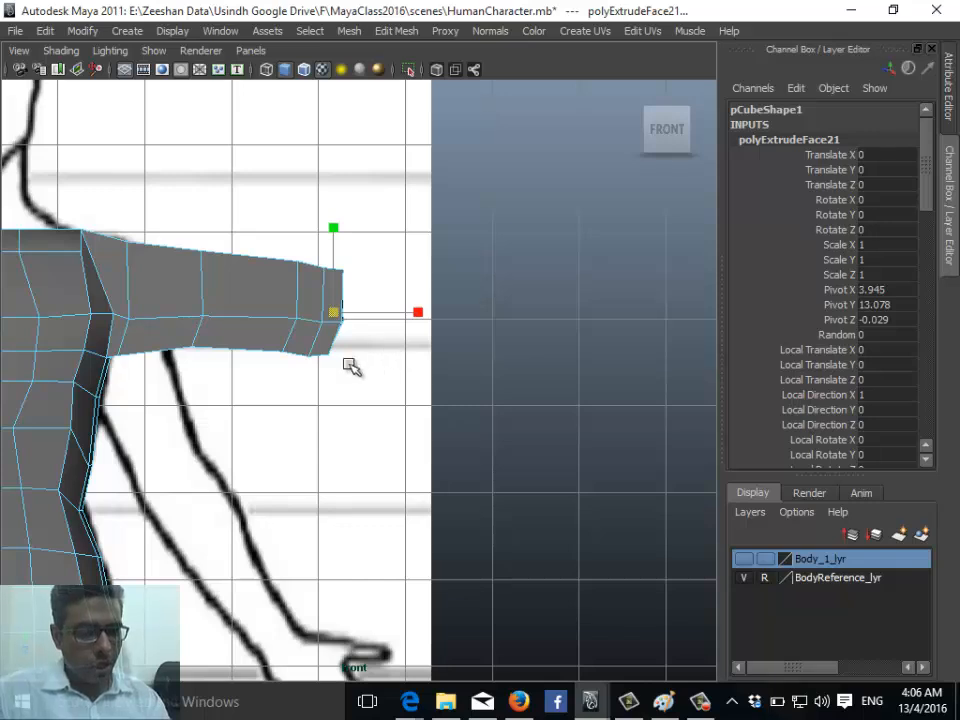
key("g")
key("w")
left_click_drag(397, 312, 631, 315)
key("g")
key("w")
scroll(575, 326, "down", 2)
key("r")
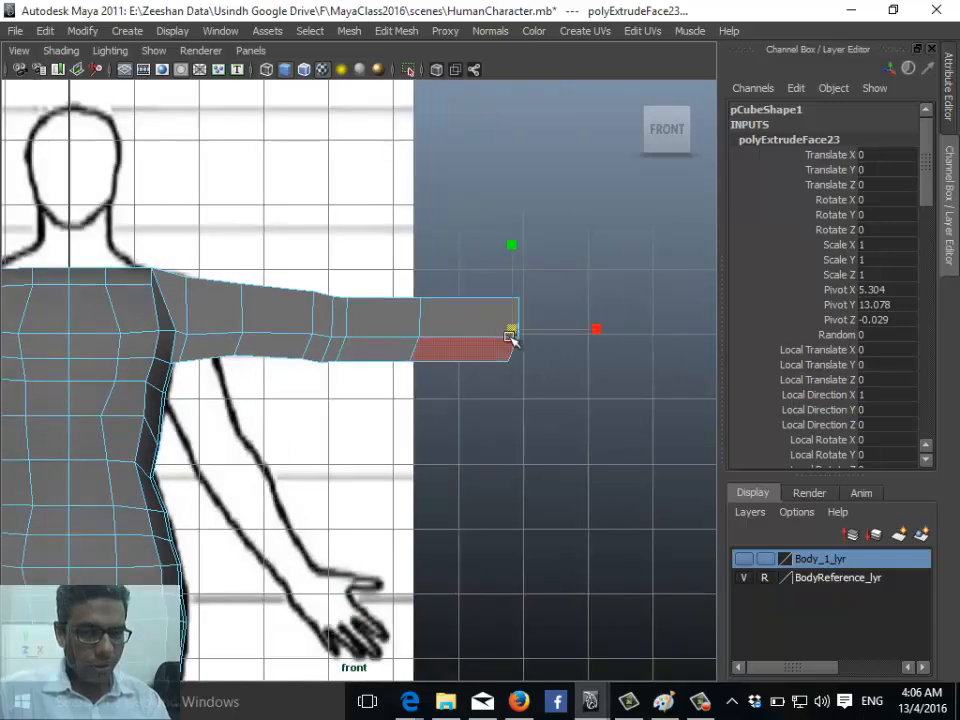
left_click_drag(511, 333, 497, 338)
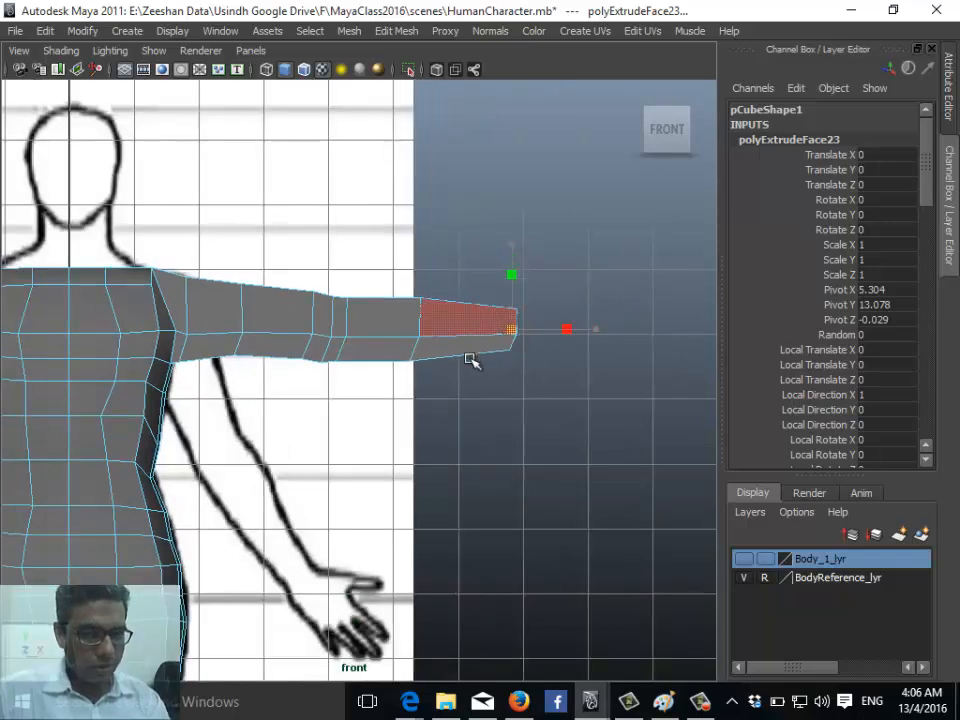
- In the top view, move the rear and front vertices of the forearm's middle edge loop outward to widen the forearm
middle_click_drag(390, 375, 420, 353, "alt")
key("space")
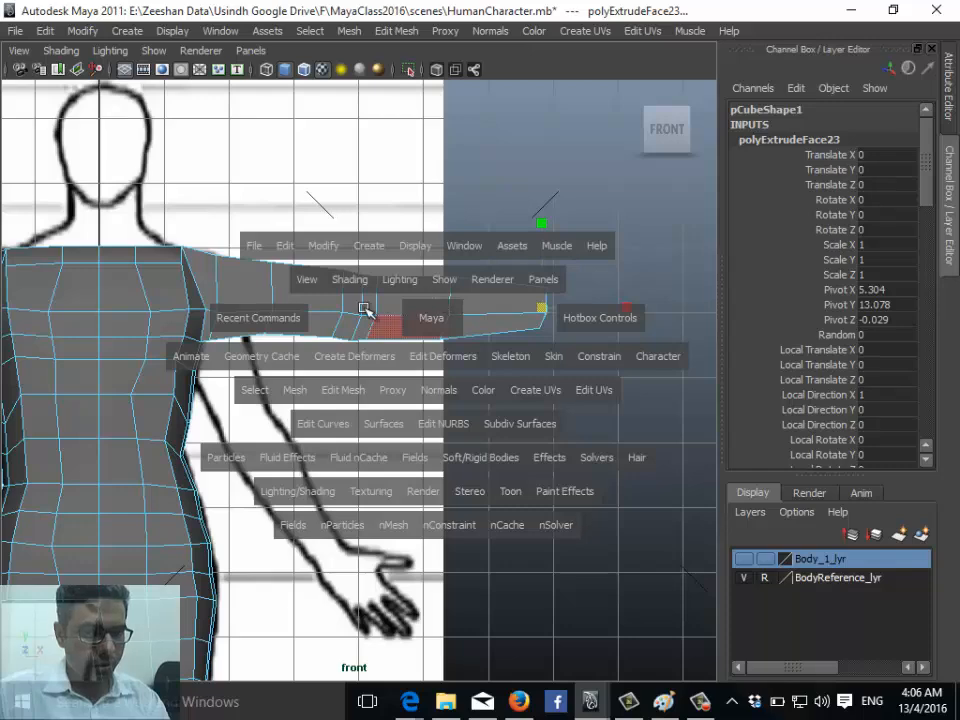
left_click_drag(410, 315, 320, 317)
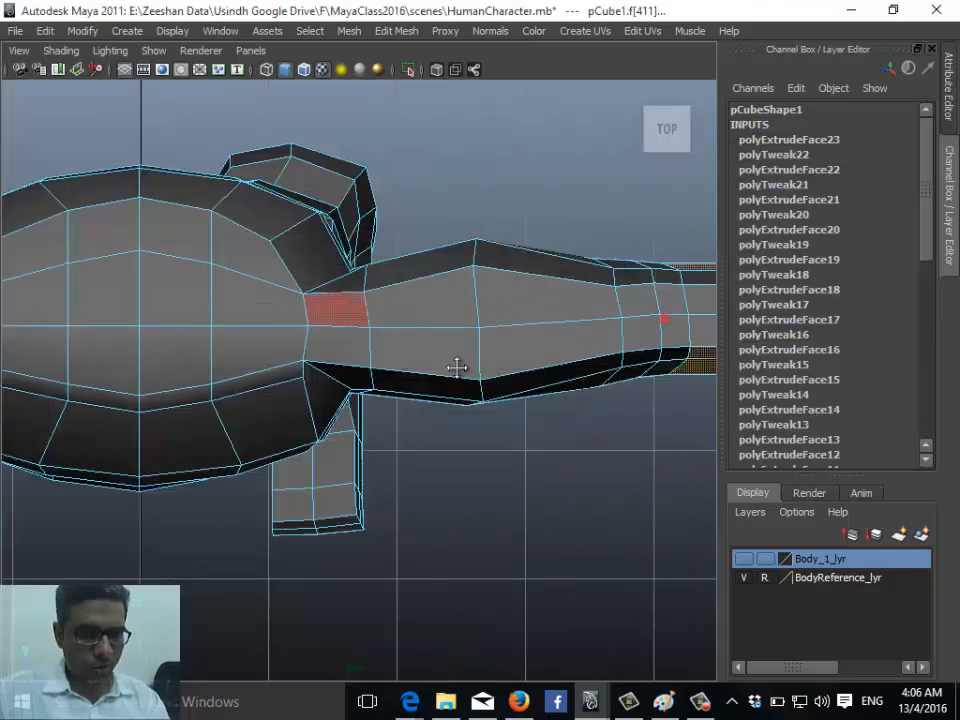
middle_click_drag(450, 410, 334, 306, "alt")
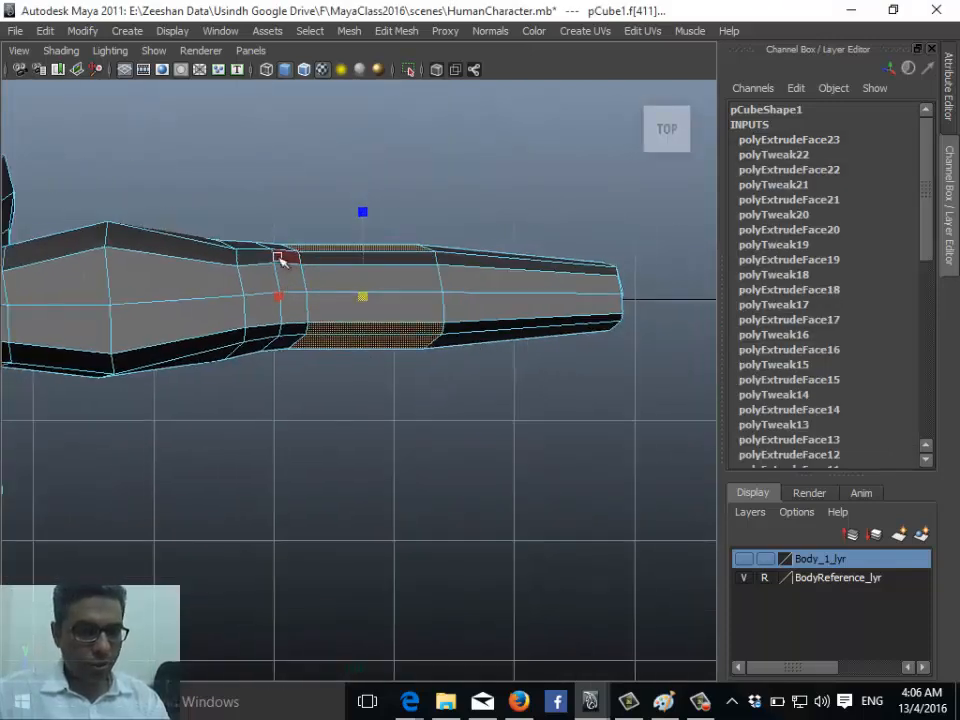
right_click_drag(267, 244, 225, 250)
middle_click_drag(236, 293, 226, 319, "alt")
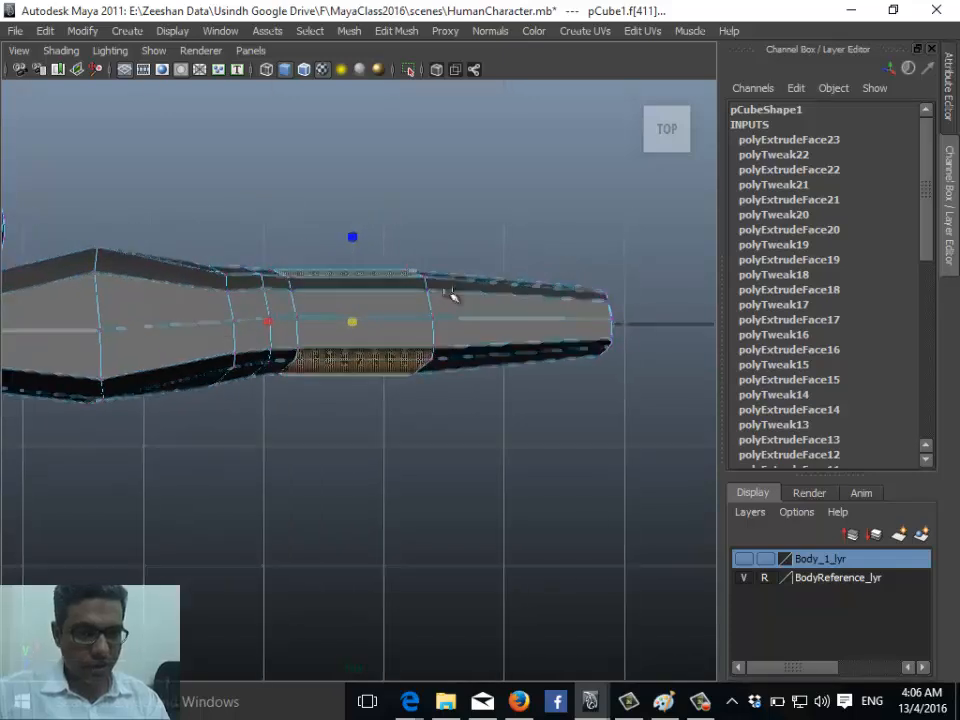
left_click_drag(450, 295, 418, 284)
key("w")
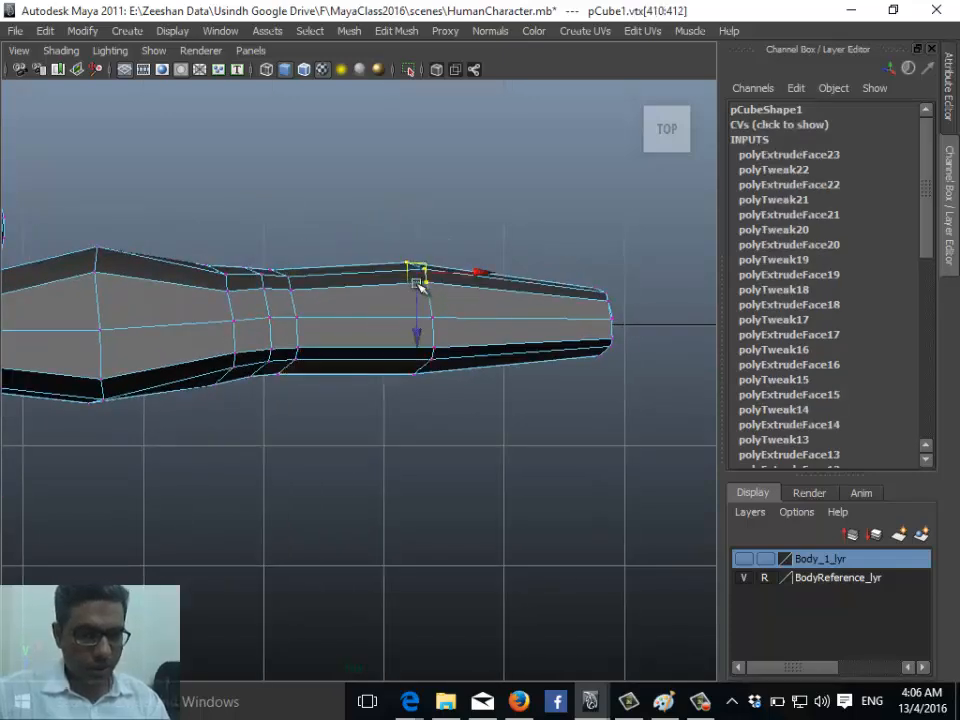
left_click_drag(463, 428, 468, 429)
left_click_drag(424, 361, 428, 368)
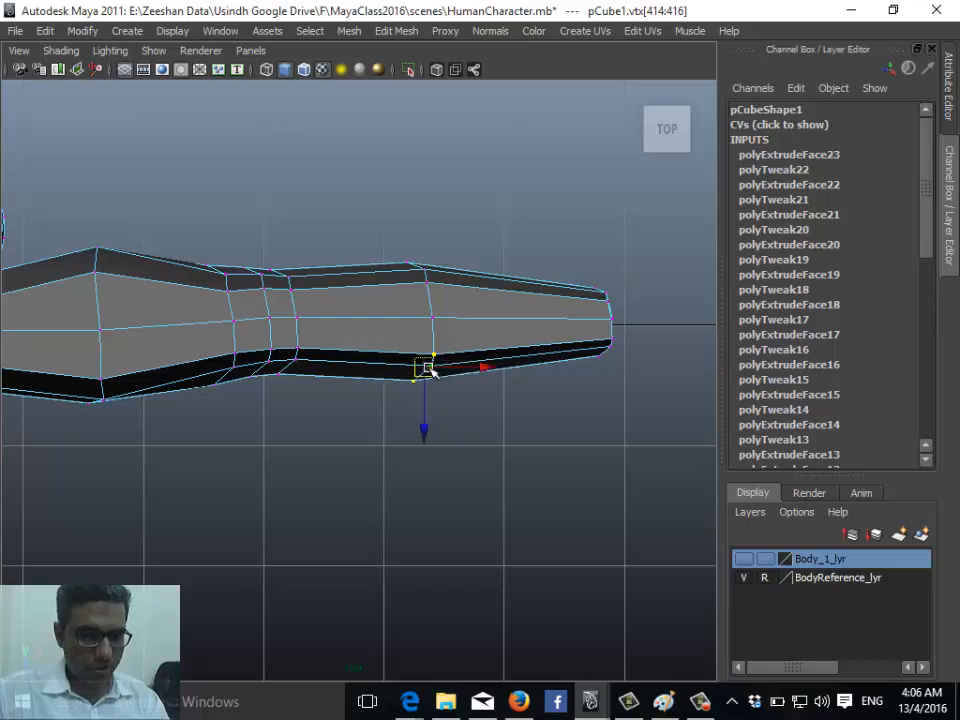
- Select the three front vertices of the elbow's middle edge loop and move them inward to crease the elbow
middle_click_drag(247, 384, 293, 403, "alt")
left_click(306, 392)
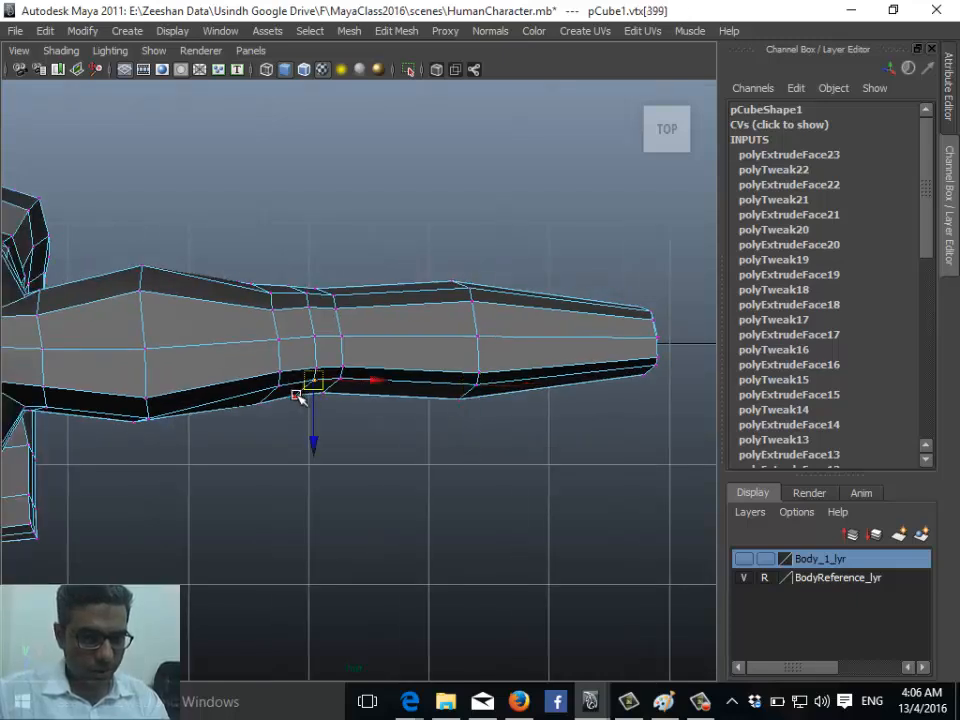
left_click(298, 395, "shift")
left_click_drag(303, 445, 302, 436)
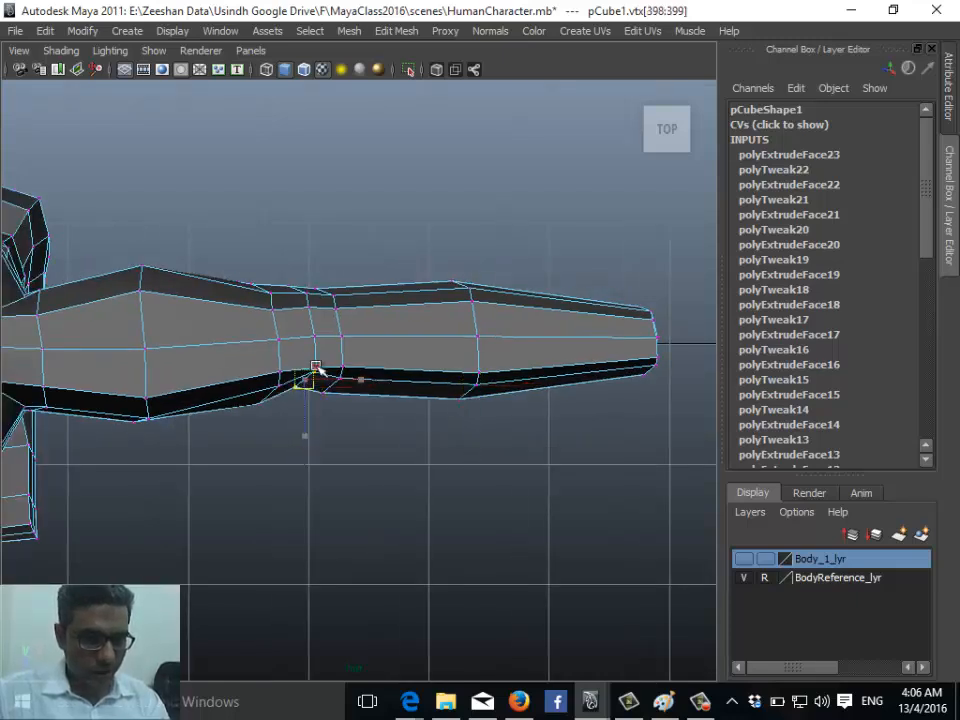
key("ctrl+z")
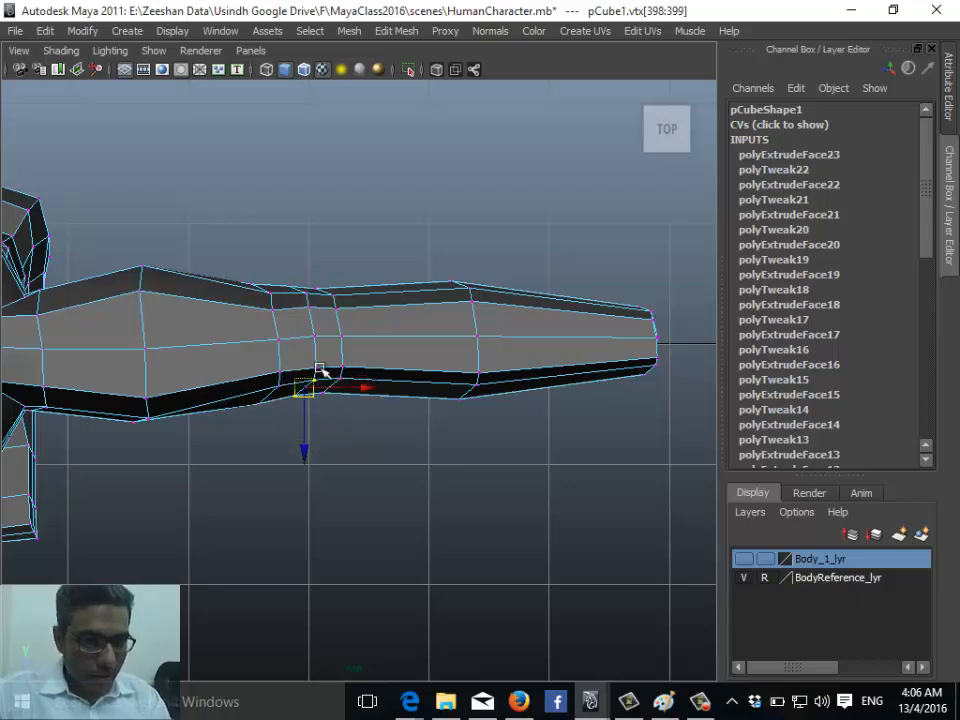
left_click(318, 371, "shift")
left_click_drag(308, 446, 308, 434)
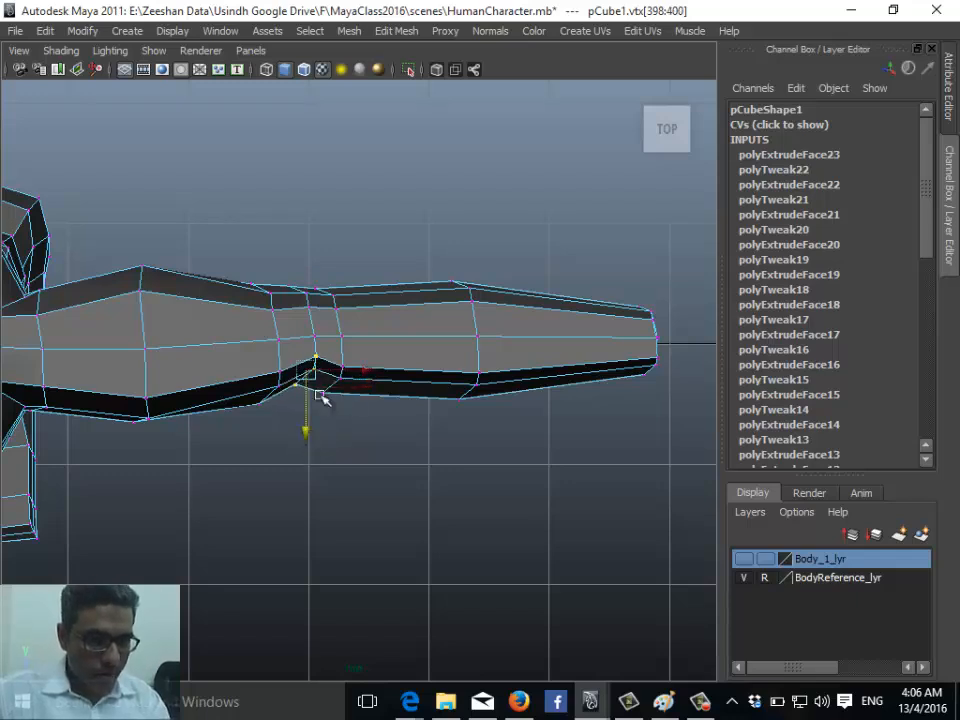
- In the perspective view, select the rear vertices of the elbow's middle edge loop
middle_click_drag(324, 293, 331, 304, "alt")
key("space")
left_click_drag(306, 326, 311, 294)
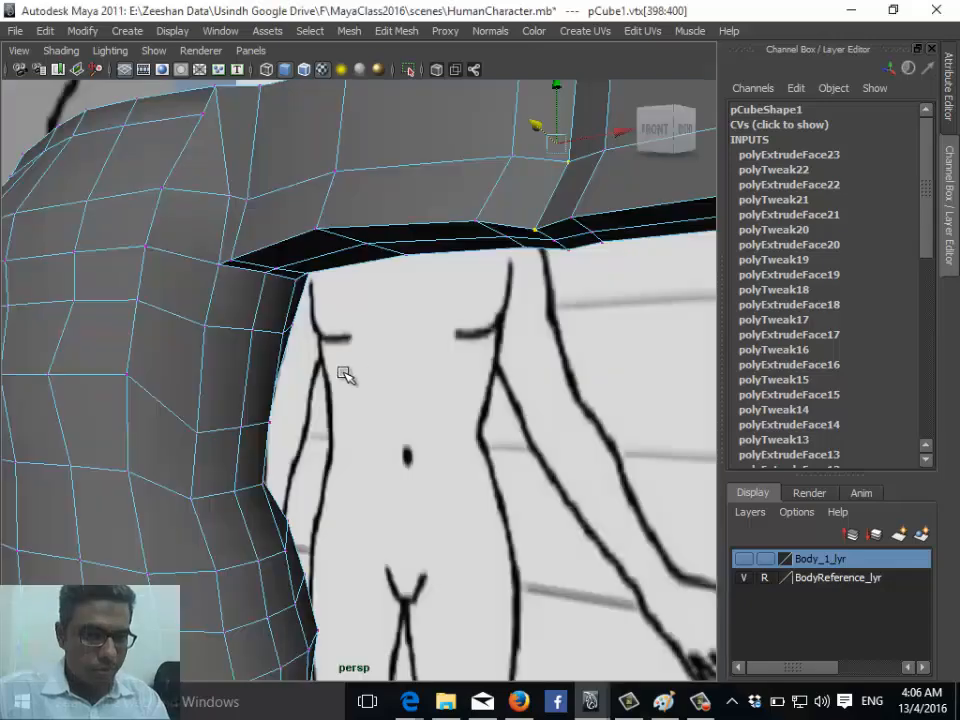
left_click_drag(345, 375, 171, 401, "alt")
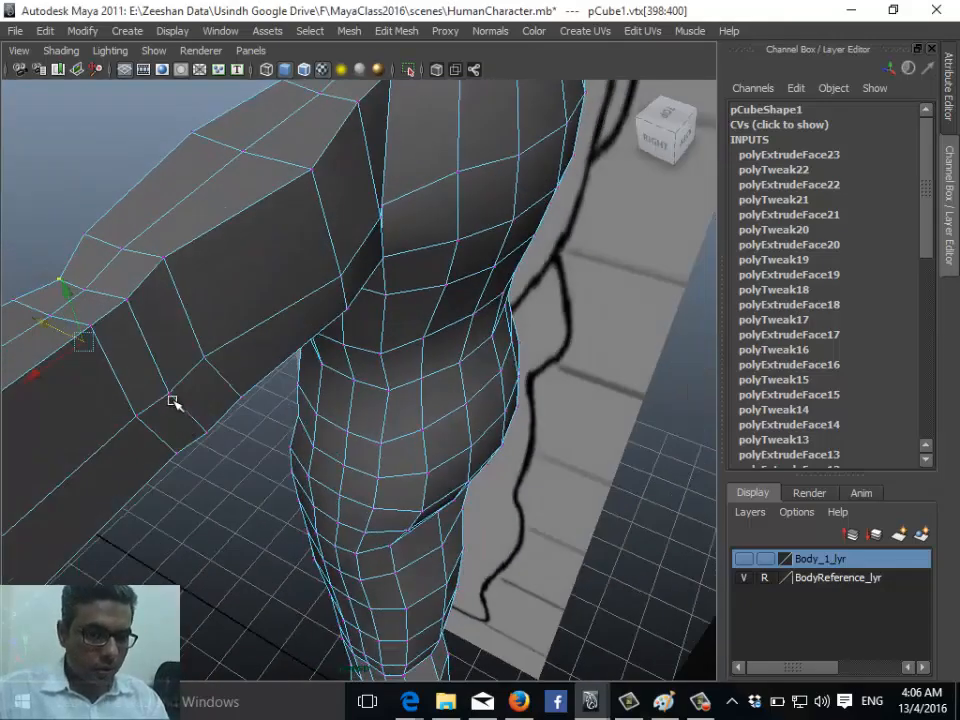
left_click(130, 302, "shift")
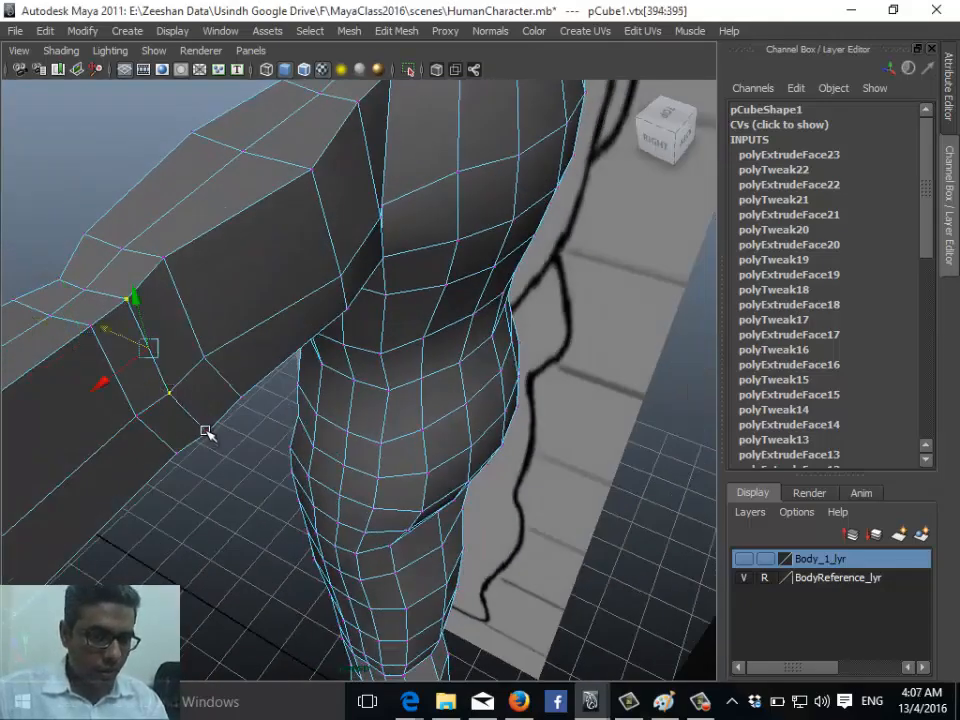
left_click(200, 430, "shift")
left_click_drag(150, 362, 197, 337, "alt")
- Select the row of center vertices along the arm's underside from armpit to wrist and move them downward
left_click(30, 336)
left_click_drag(30, 336, 213, 318, "alt")
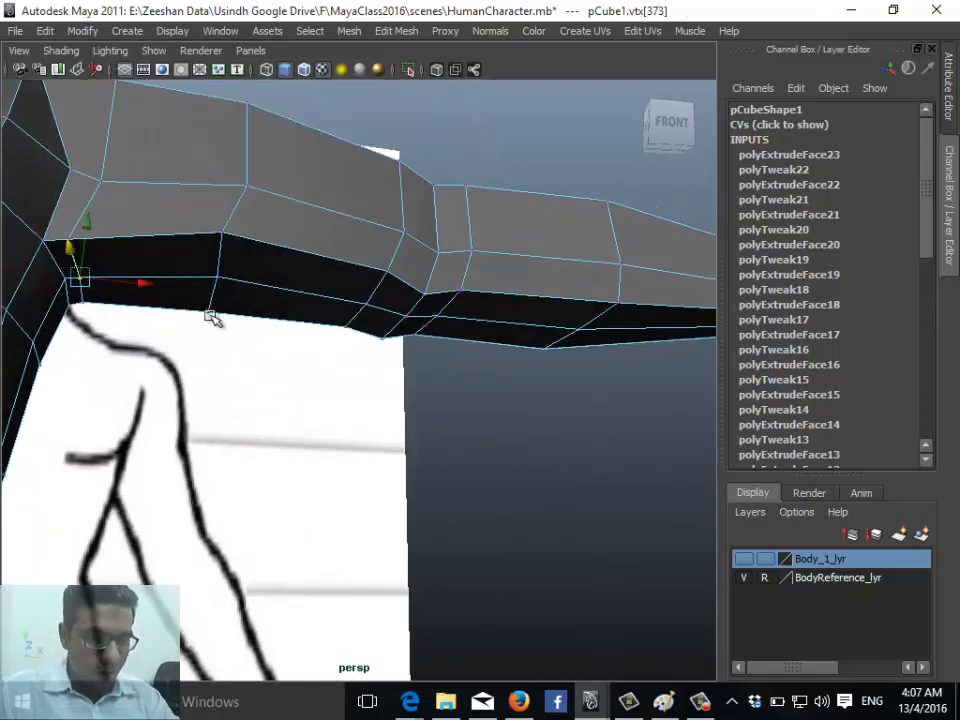
left_click(219, 278, "shift")
left_click(366, 303, "shift")
left_click(406, 318, "shift")
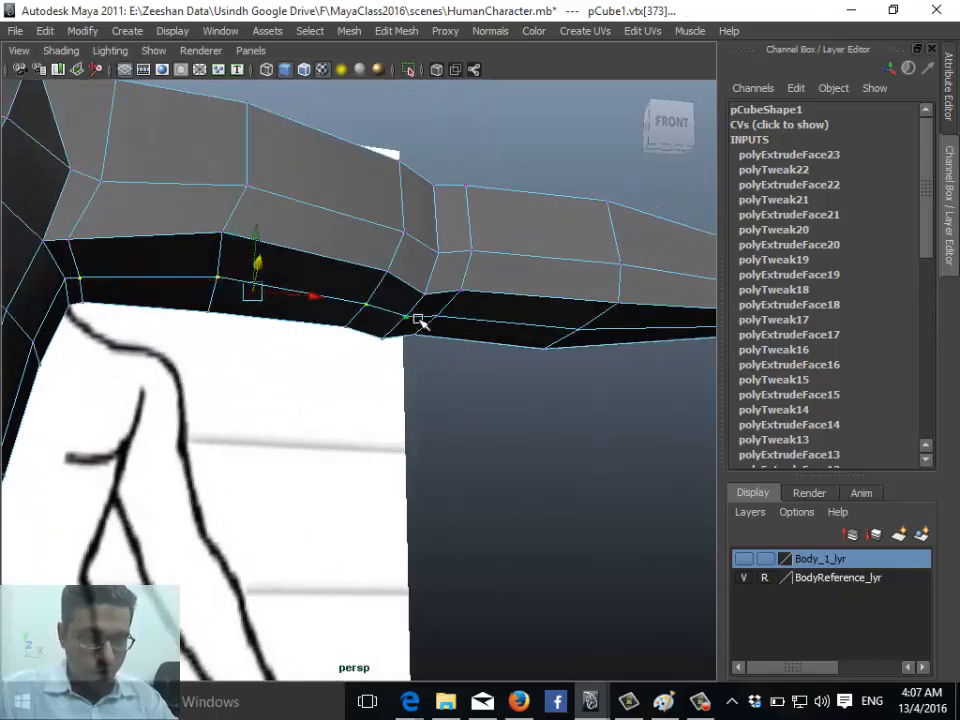
key("3")
key("1")
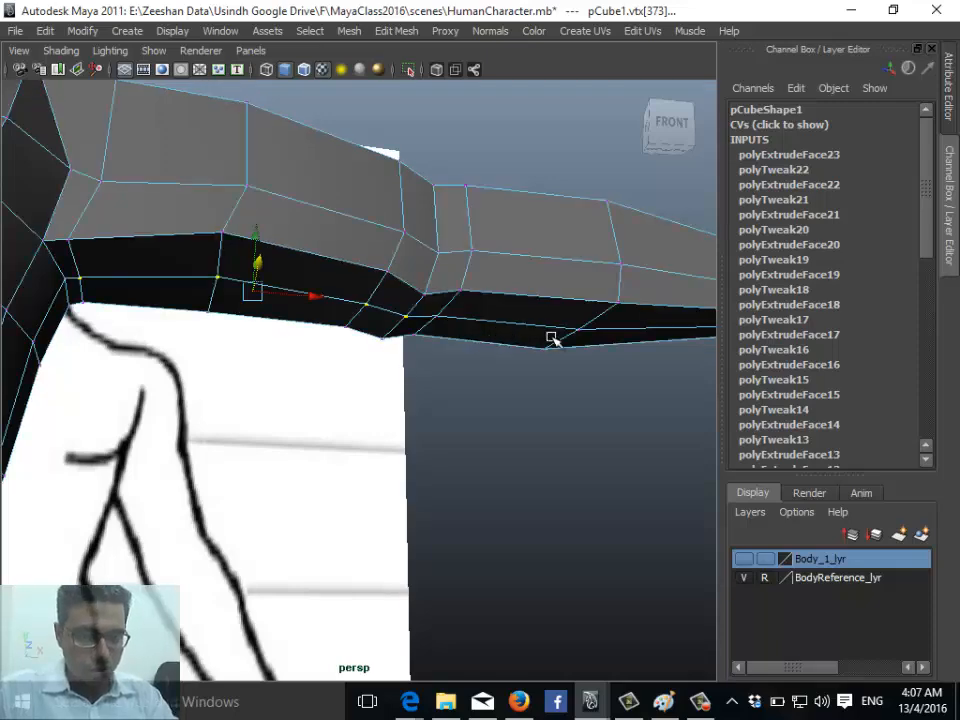
left_click_drag(529, 328, 276, 323, "alt")
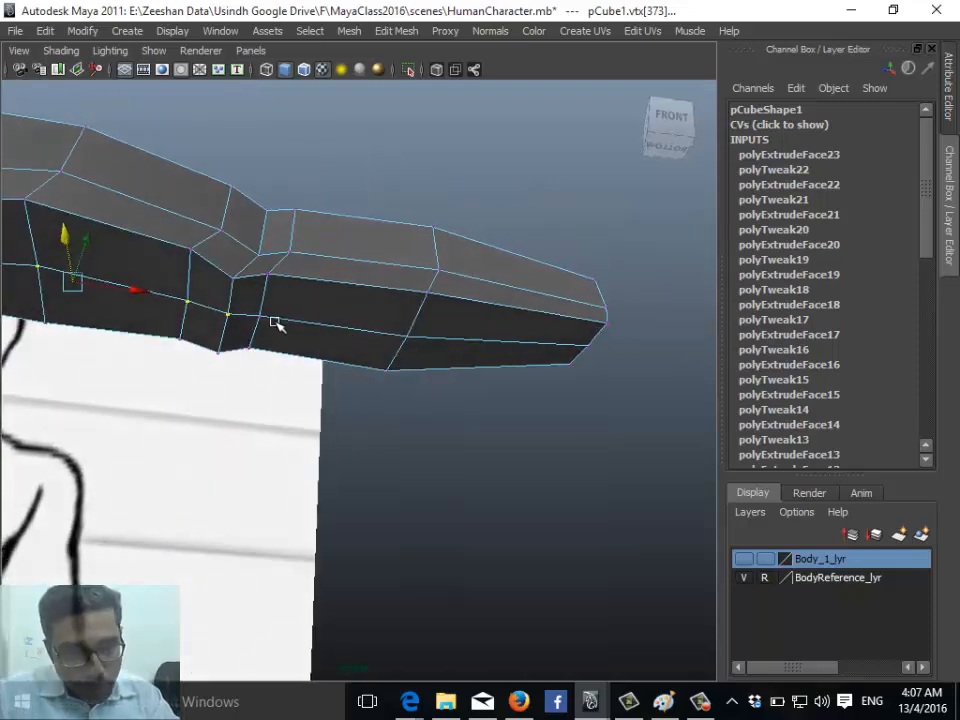
left_click(260, 318, "shift")
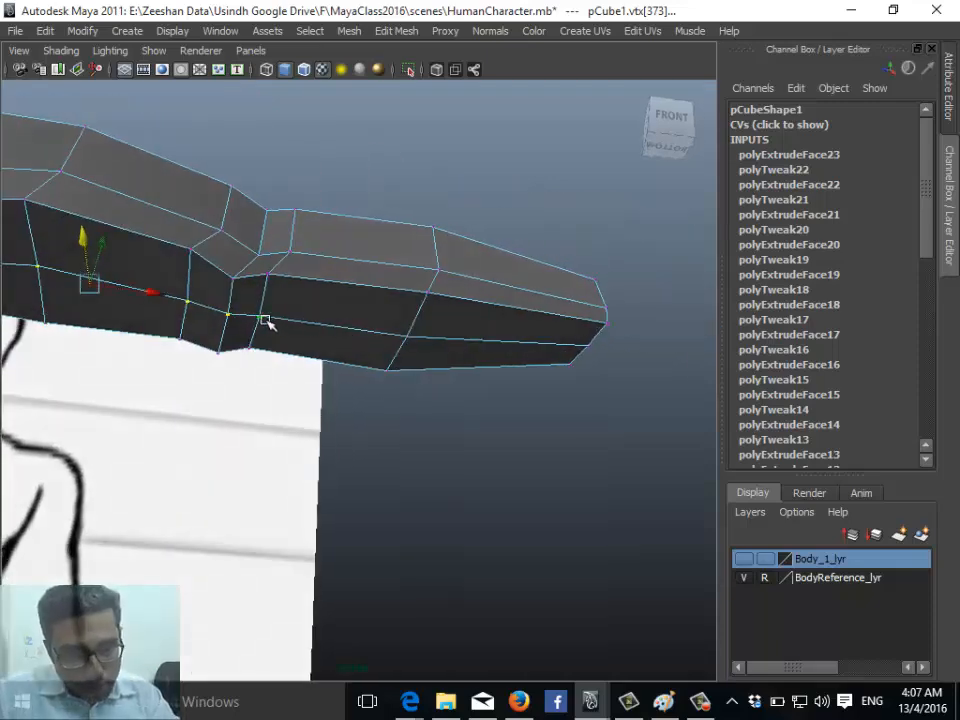
left_click(483, 344, "shift")
left_click(585, 346, "shift")
left_click_drag(574, 388, 295, 357, "alt")
left_click_drag(221, 309, 222, 328)
- Select the row of mid-height vertices along the front of the arm from armpit to wrist and move them forward
left_click_drag(206, 386, 342, 409, "alt")
middle_click_drag(342, 409, 354, 414, "alt")
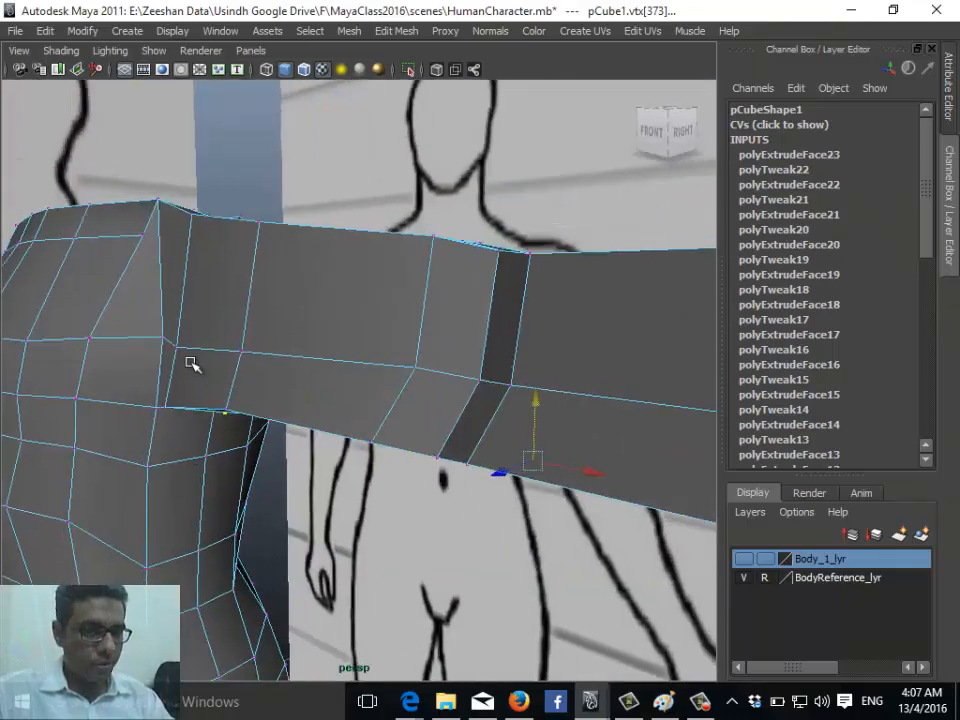
left_click(176, 348)
left_click_drag(243, 354, 275, 354)
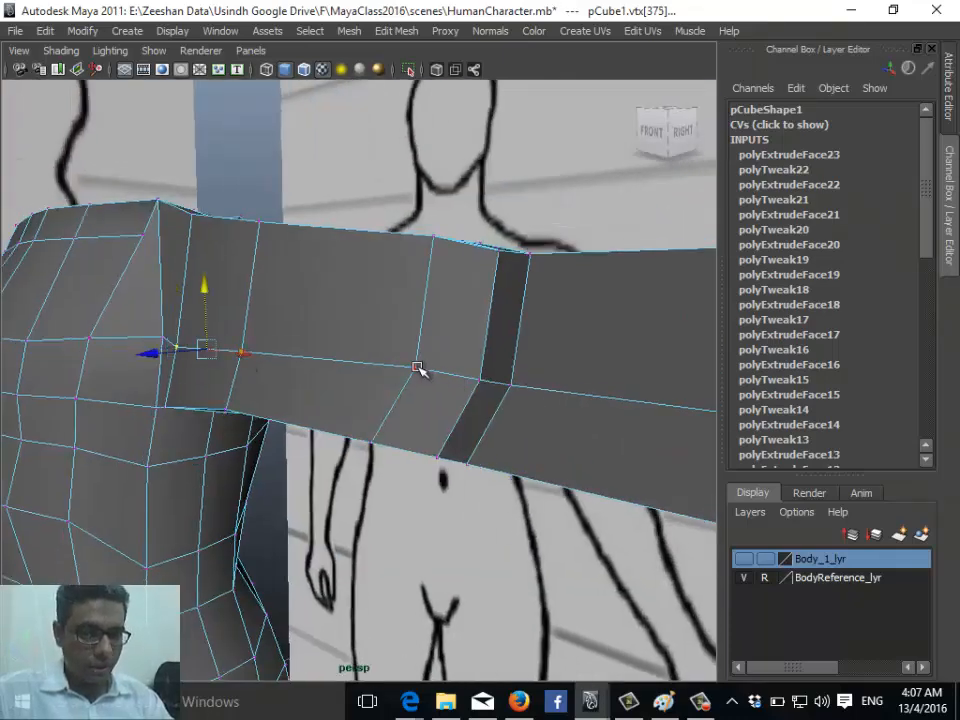
left_click(417, 367, "shift")
left_click(481, 381, "shift")
left_click(510, 386, "shift")
scroll(522, 416, "down", 2)
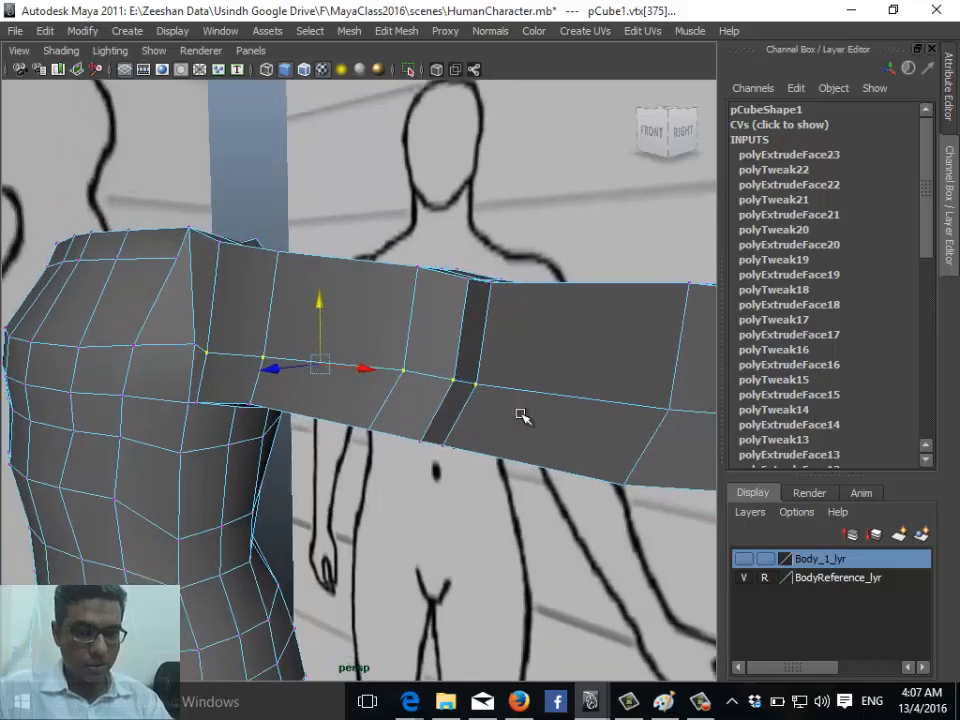
left_click_drag(598, 420, 520, 440, "alt")
left_click_drag(375, 411, 256, 373, "alt")
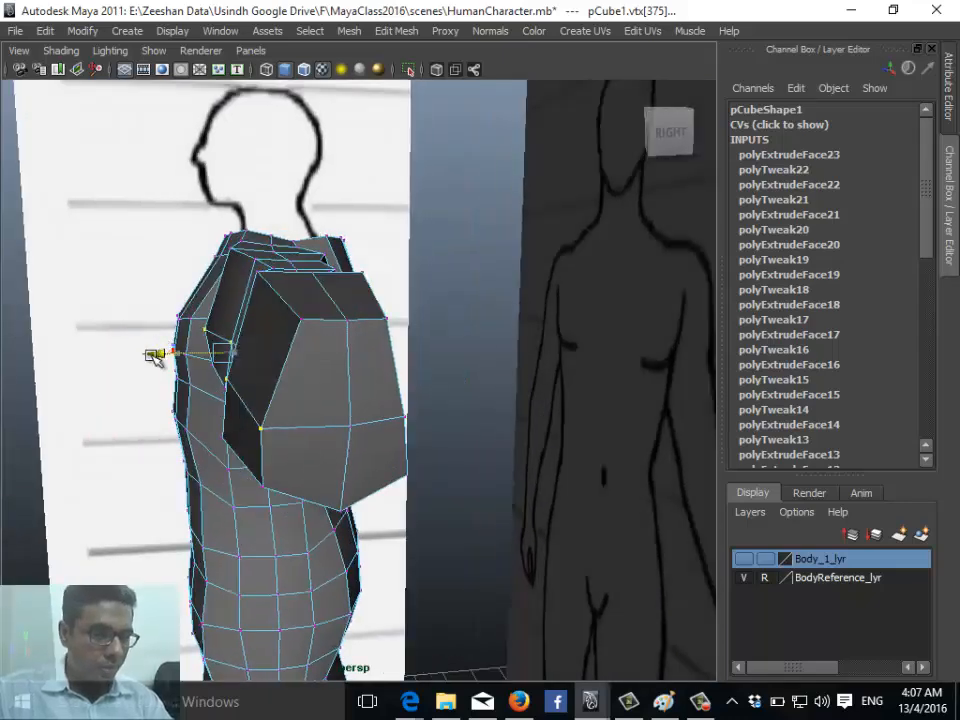
left_click_drag(154, 356, 165, 382, "alt")
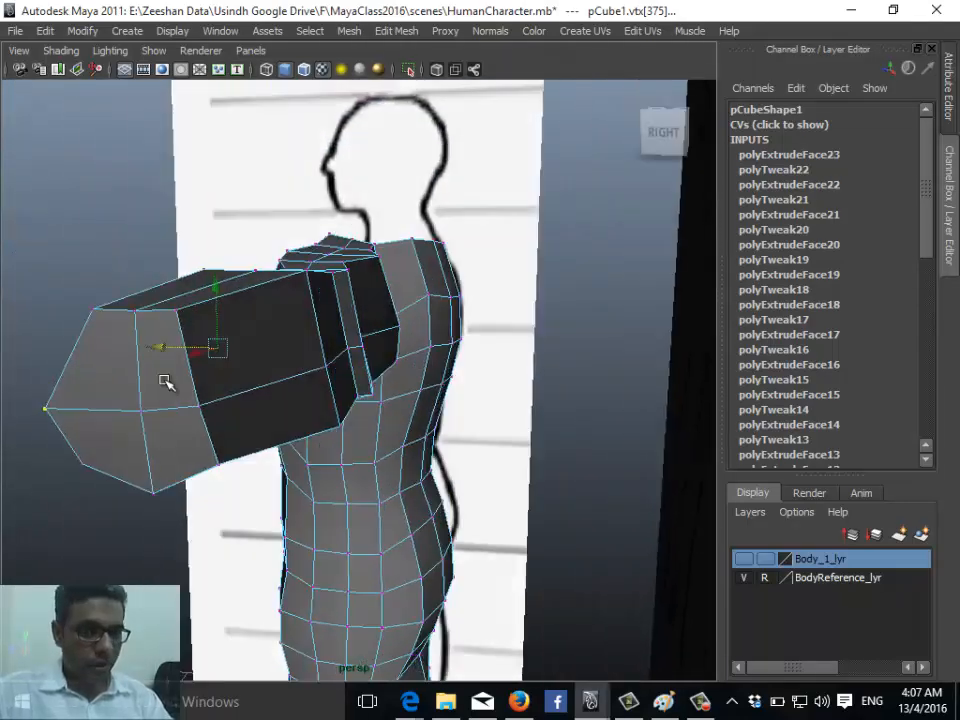
- Select the matching row of mid-height vertices along the back of the arm from wrist to shoulder and move them backward
left_click(195, 409)
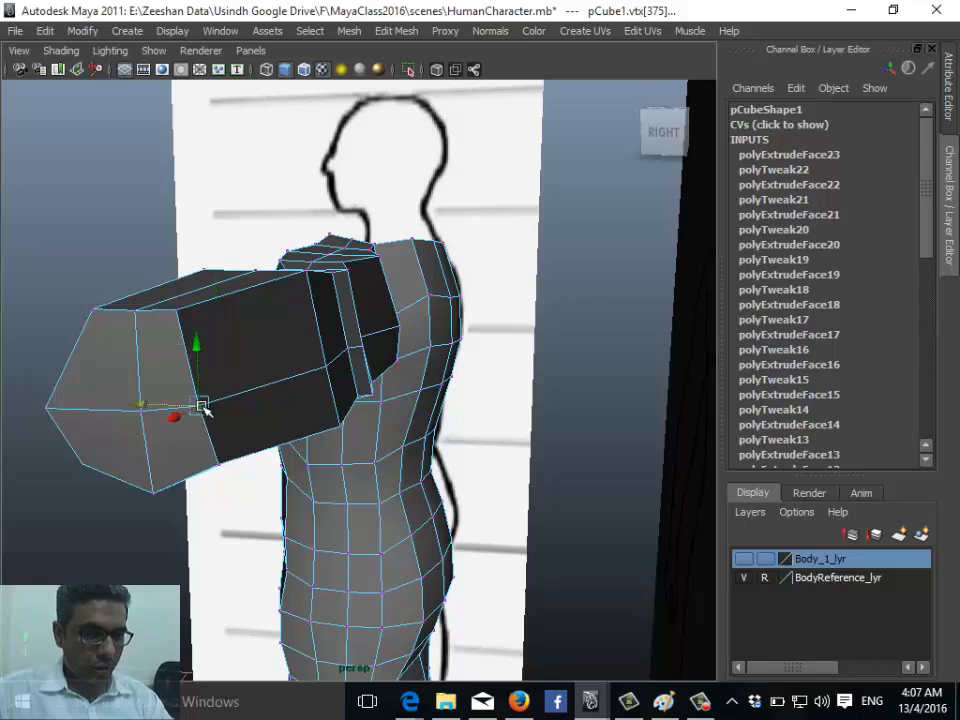
left_click(326, 368, "shift")
left_click_drag(324, 396, 288, 373, "alt")
left_click(357, 347, "shift")
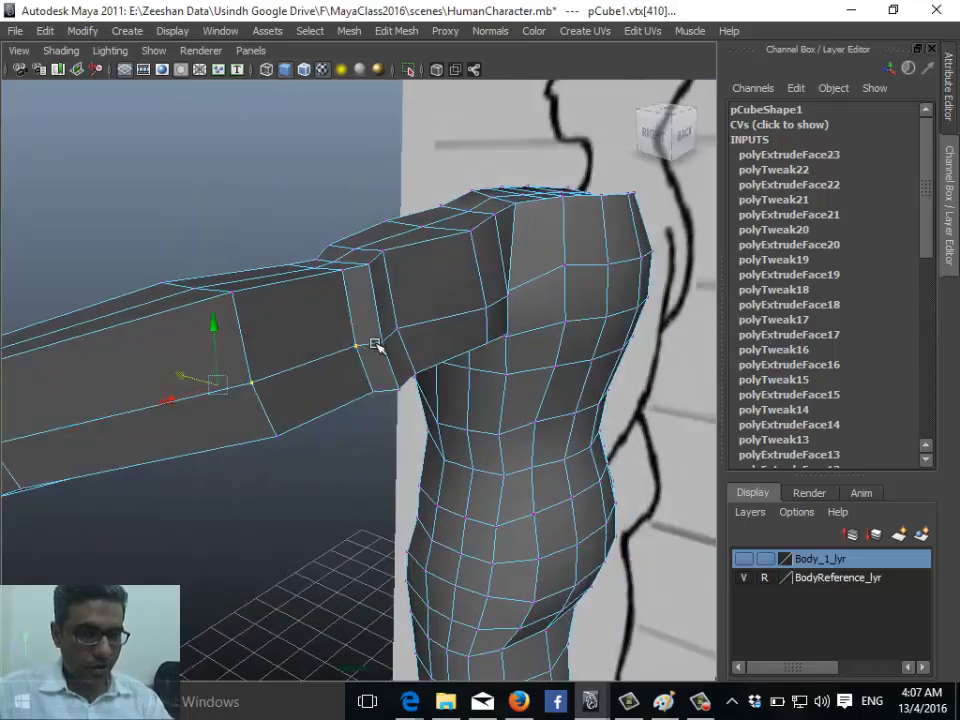
left_click(398, 329, "shift")
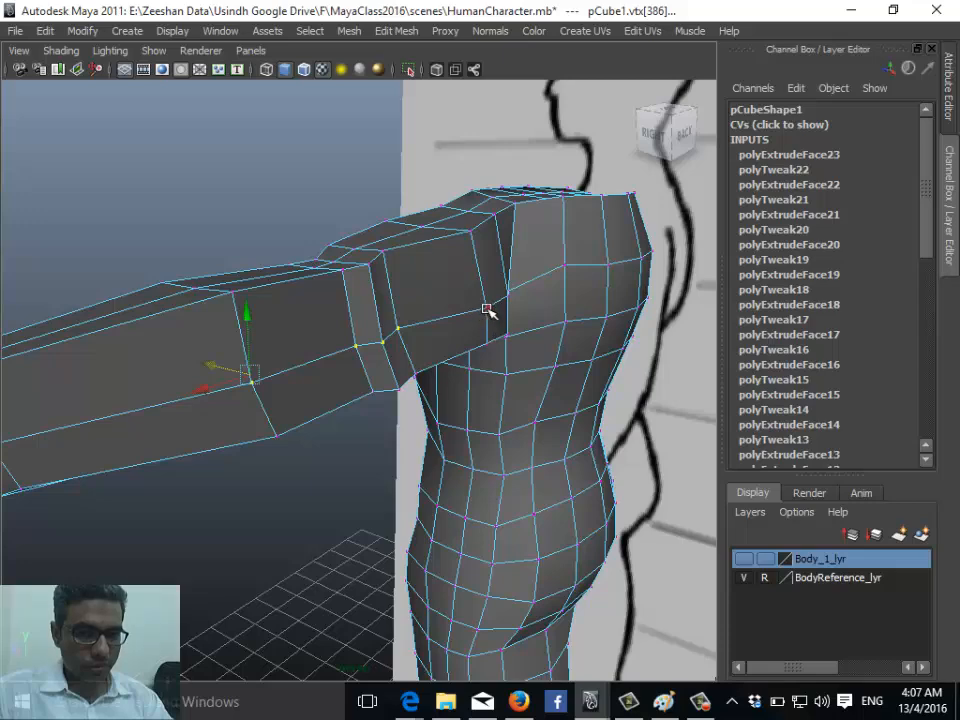
left_click(487, 311, "shift")
left_click_drag(433, 349, 515, 338, "alt")
left_click(652, 313, "shift")
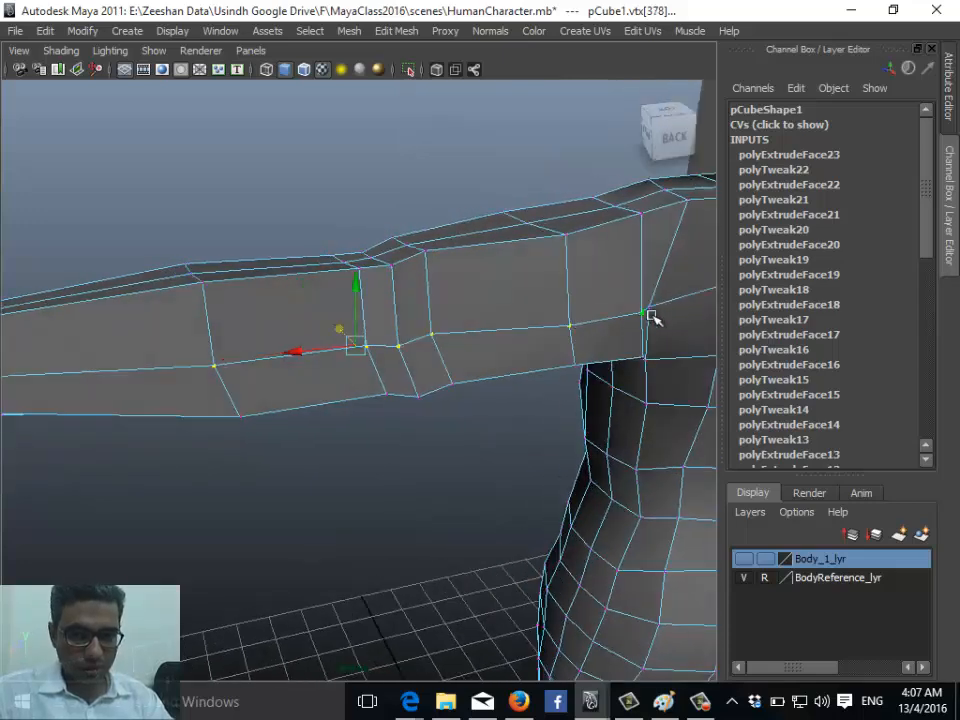
left_click_drag(654, 317, 268, 404, "alt")
- Select the row of center vertices along the top of the arm from wrist to shoulder and move them upward
left_click(310, 409)
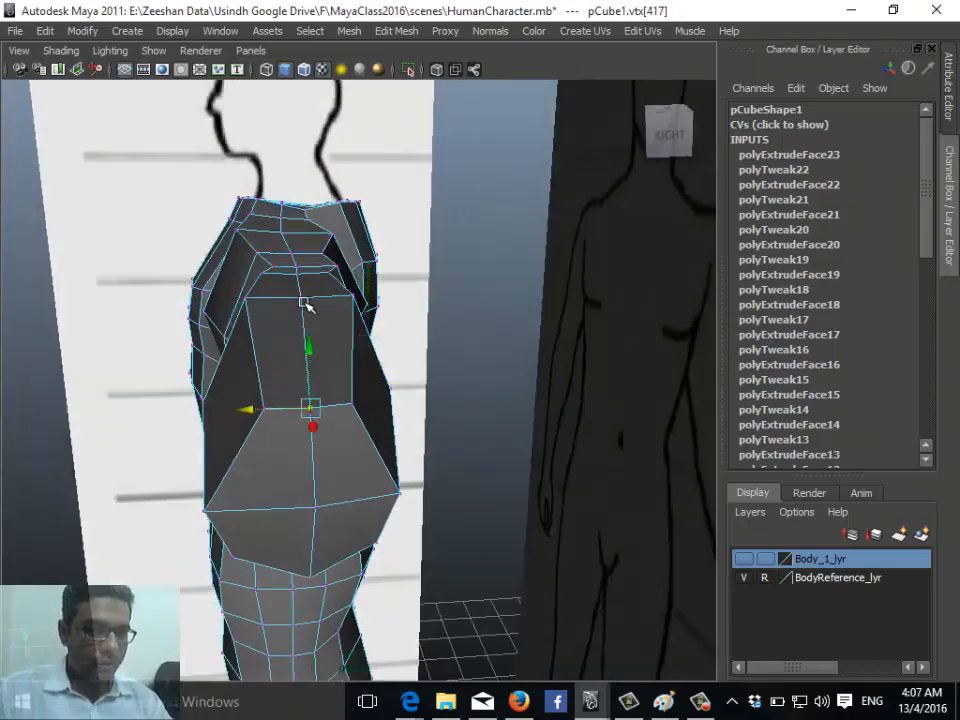
left_click(304, 301)
left_click(295, 274)
left_click(295, 267, "shift")
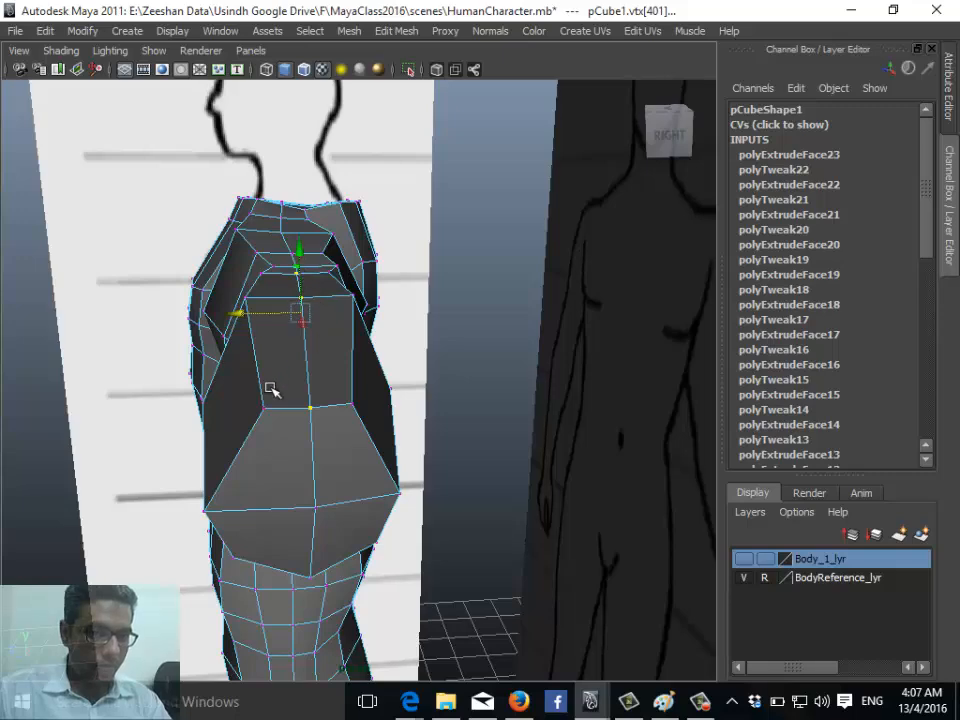
left_click_drag(270, 388, 240, 395, "alt")
left_click(268, 324, "shift")
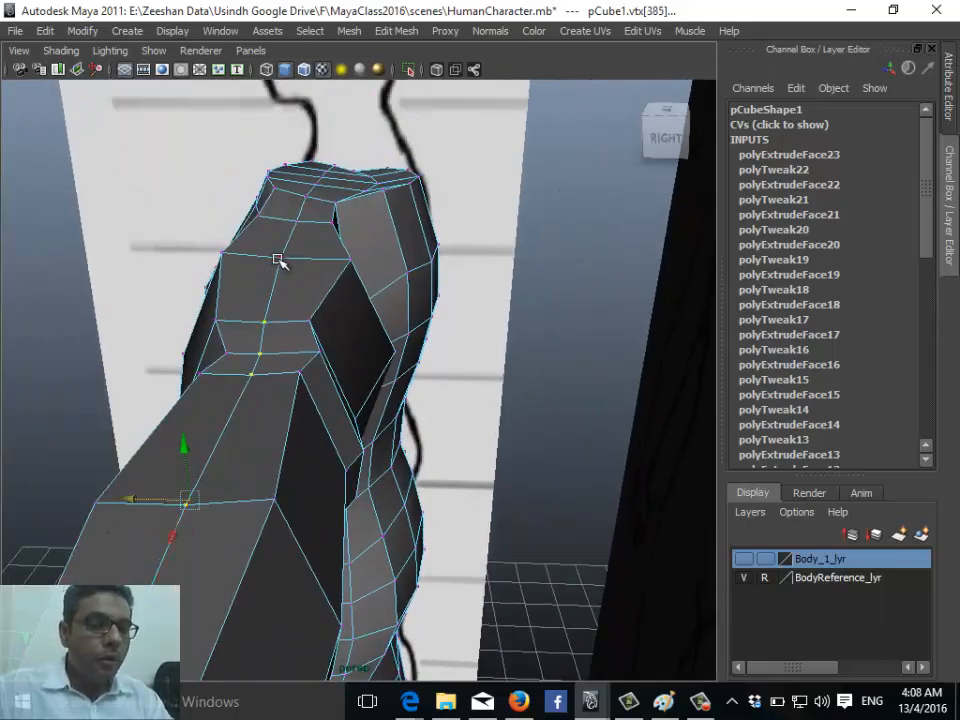
left_click(297, 219, "shift")
left_click_drag(228, 334, 239, 464, "alt")
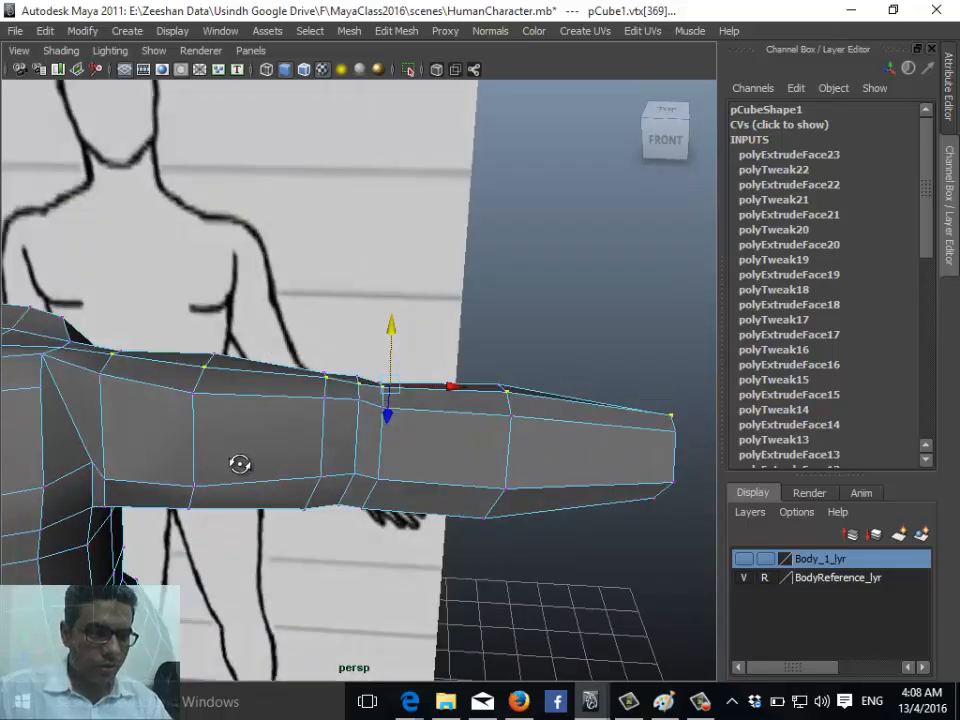
- Select the underside vertices of the loop where the upper arm meets the elbow and raise them
left_click_drag(239, 464, 283, 428, "alt")
left_click_drag(340, 477, 345, 482)
left_click_drag(333, 431, 262, 469)
left_click_drag(185, 523, 177, 371, "alt")
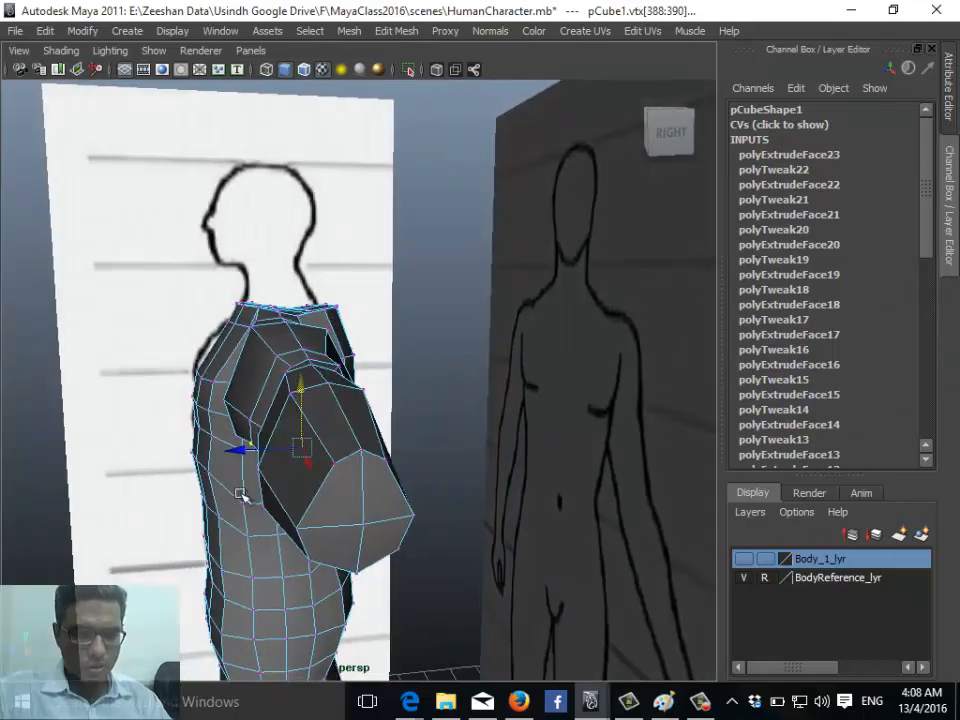
- Return to object mode and apply Smooth to the body mesh to check the arm, then revert to the unsmoothed mesh
right_click_drag(322, 362, 369, 467)
left_click_drag(210, 519, 410, 530, "alt")
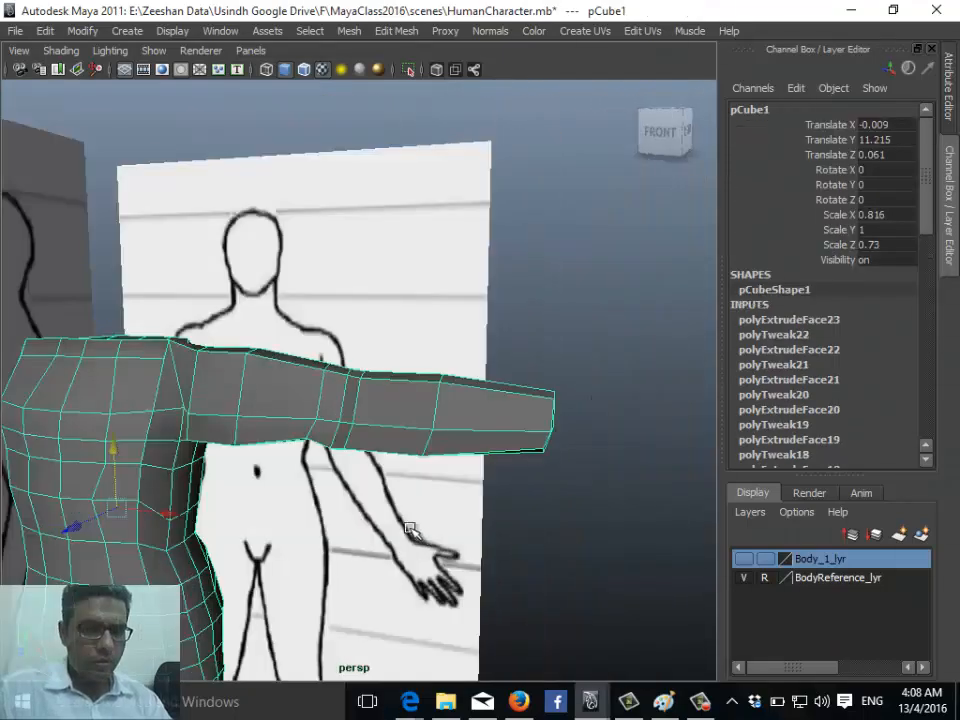
left_click(349, 31)
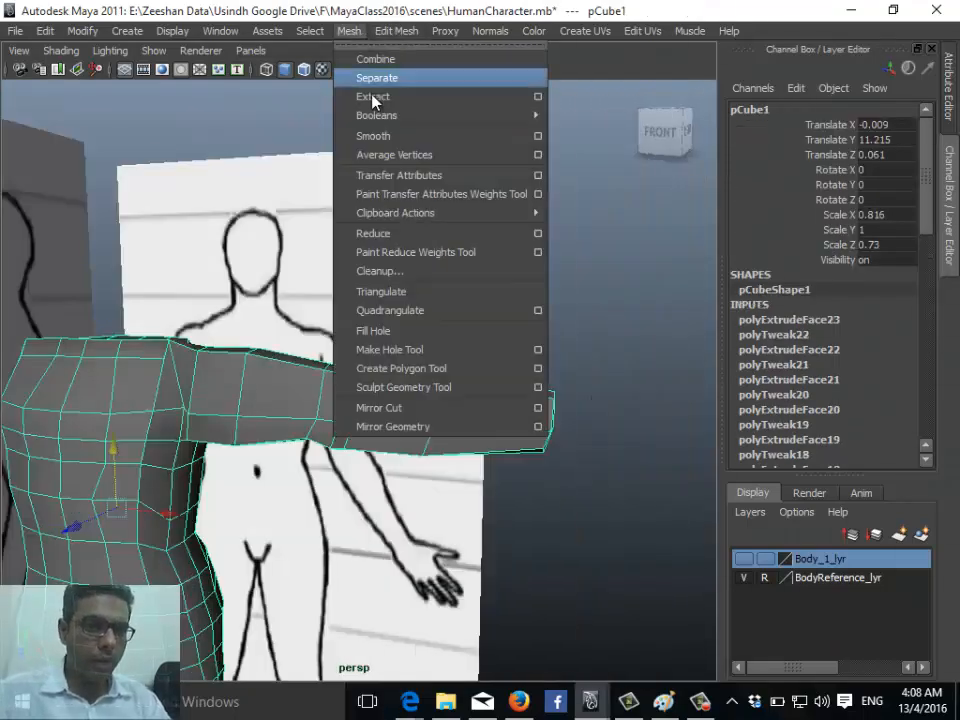
left_click(375, 133)
left_click(574, 568)
left_click_drag(574, 568, 652, 410, "alt")
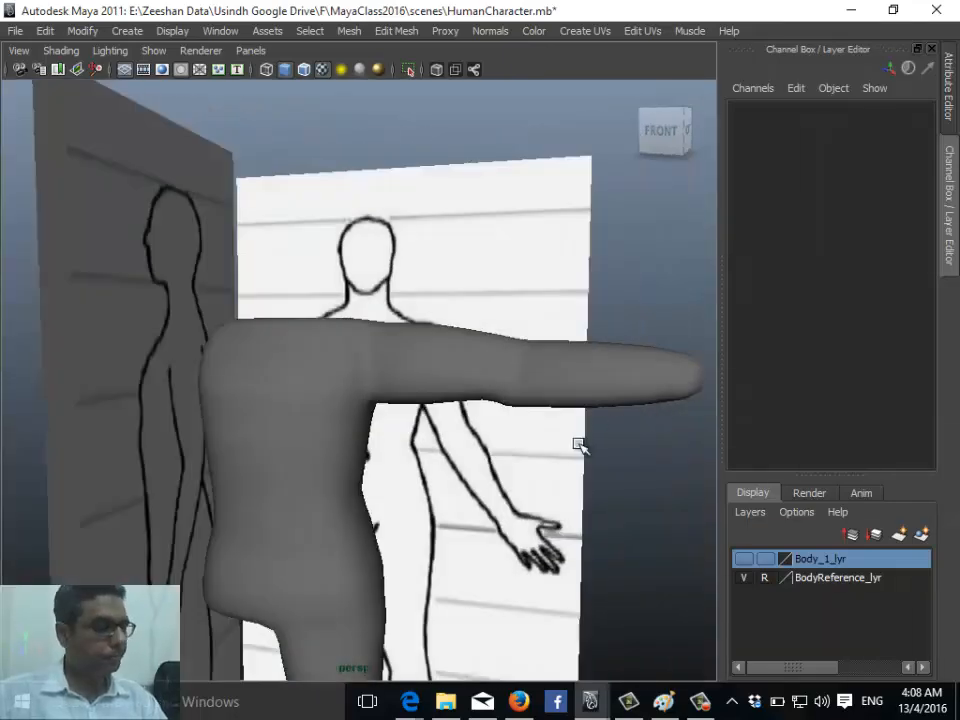
right_click_drag(583, 439, 516, 373, "alt")
left_click(506, 394)
key("1")
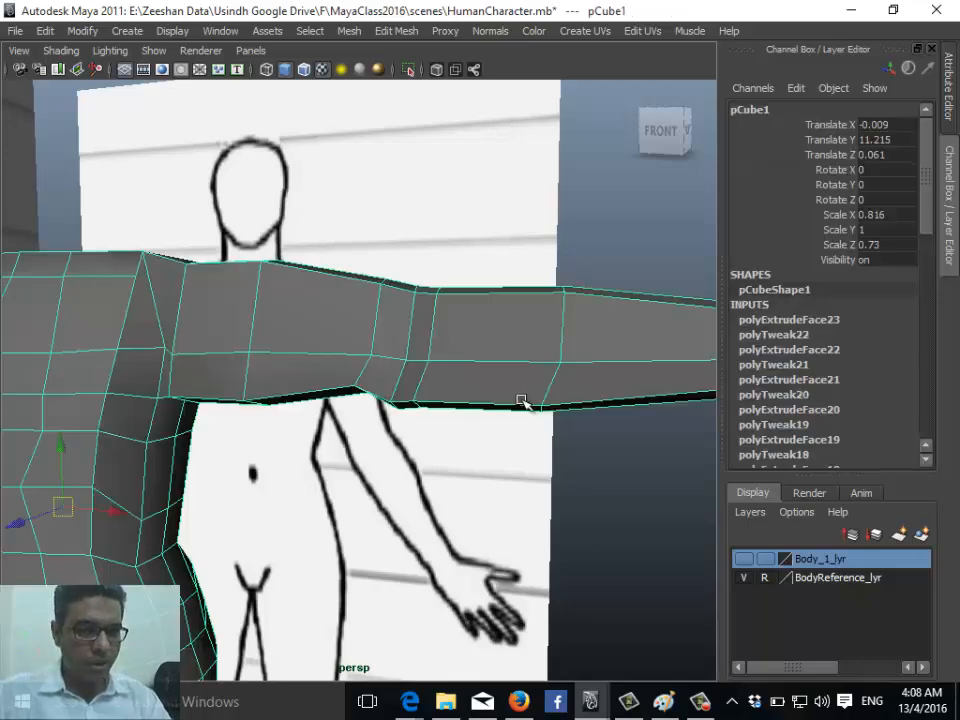
- Raise the underside vertices of the elbow's middle loop and of the loop on its forearm side
middle_click_drag(521, 400, 369, 364, "alt")
right_click_drag(369, 364, 290, 362)
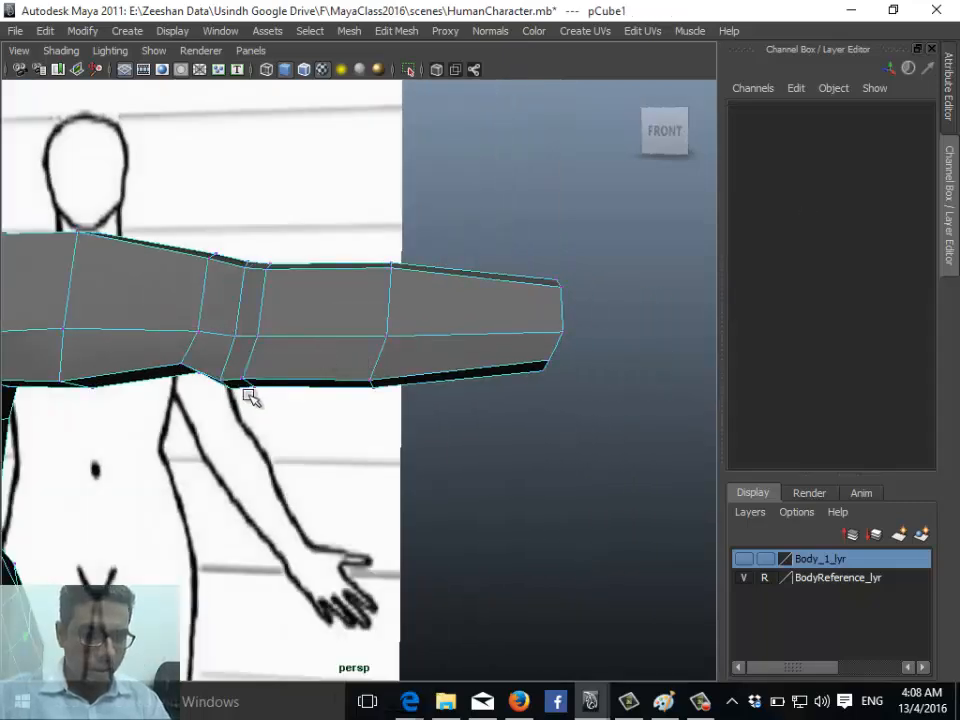
mouse_move(248, 395)
left_mouse_down("alt")
mouse_move(238, 366)
mouse_move(227, 381)
mouse_move(246, 392)
left_mouse_up("alt")
left_click_drag(218, 318, 218, 316)
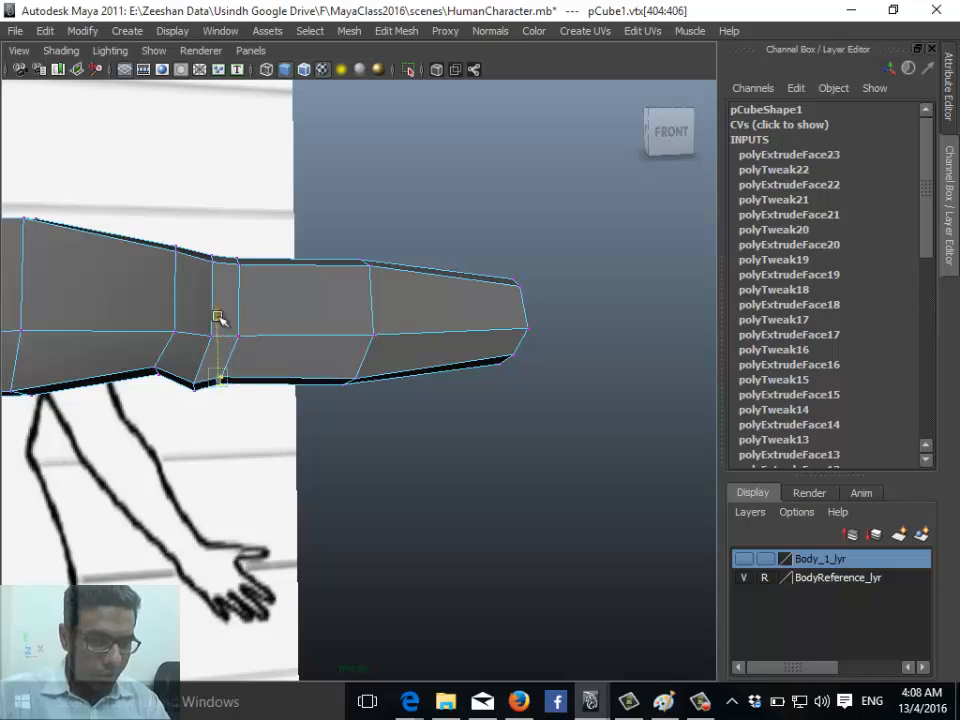
left_click_drag(189, 360, 206, 407)
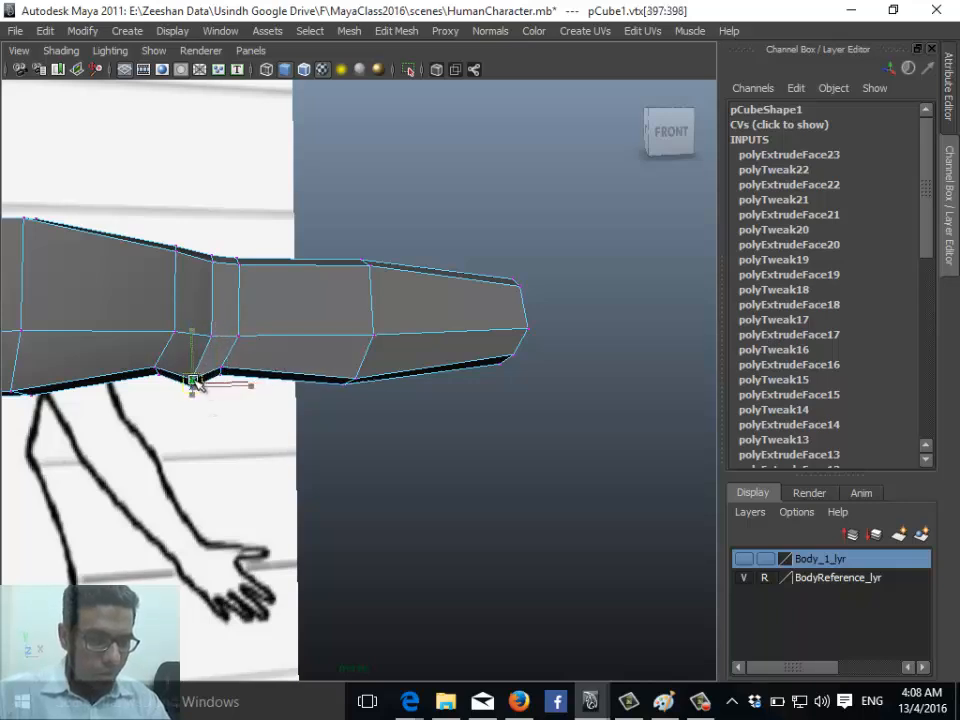
- Adjust the underside vertices of the forearm's middle loop and the wrist to straighten the forearm's lower edge
mouse_move(337, 377)
left_mouse_down()
mouse_move(370, 401)
mouse_move(350, 361)
left_mouse_up()
left_click_drag(535, 378, 486, 346)
left_click_drag(324, 402, 245, 440, "alt")
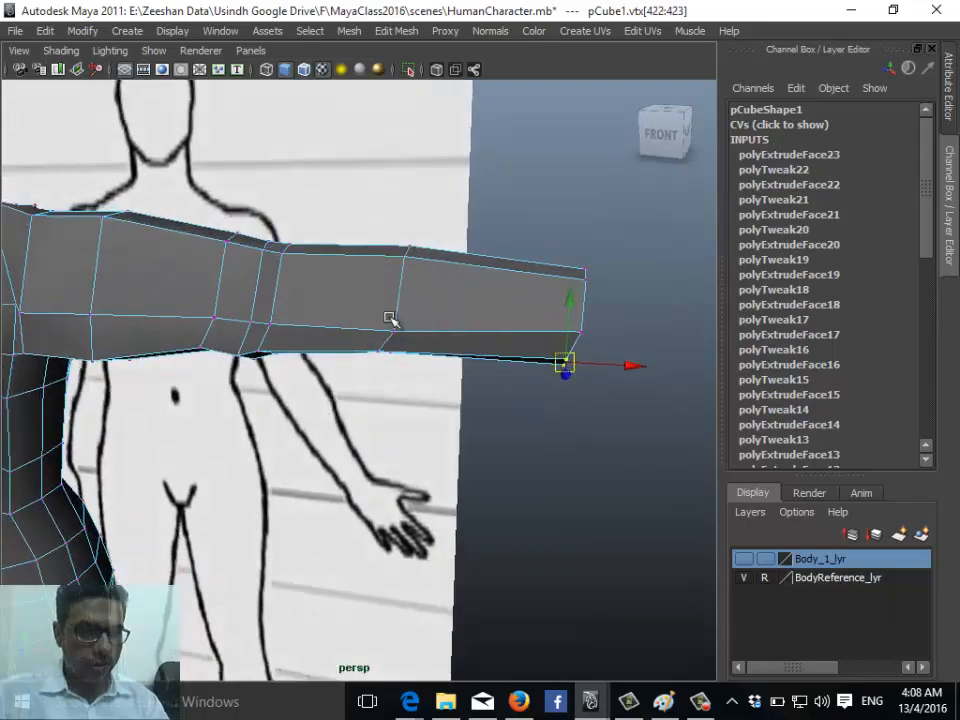
- Try Smooth on the body mesh again to check the reshaped elbow and forearm, then undo it
right_click_drag(365, 304, 447, 282)
left_click_drag(422, 285, 375, 330, "alt")
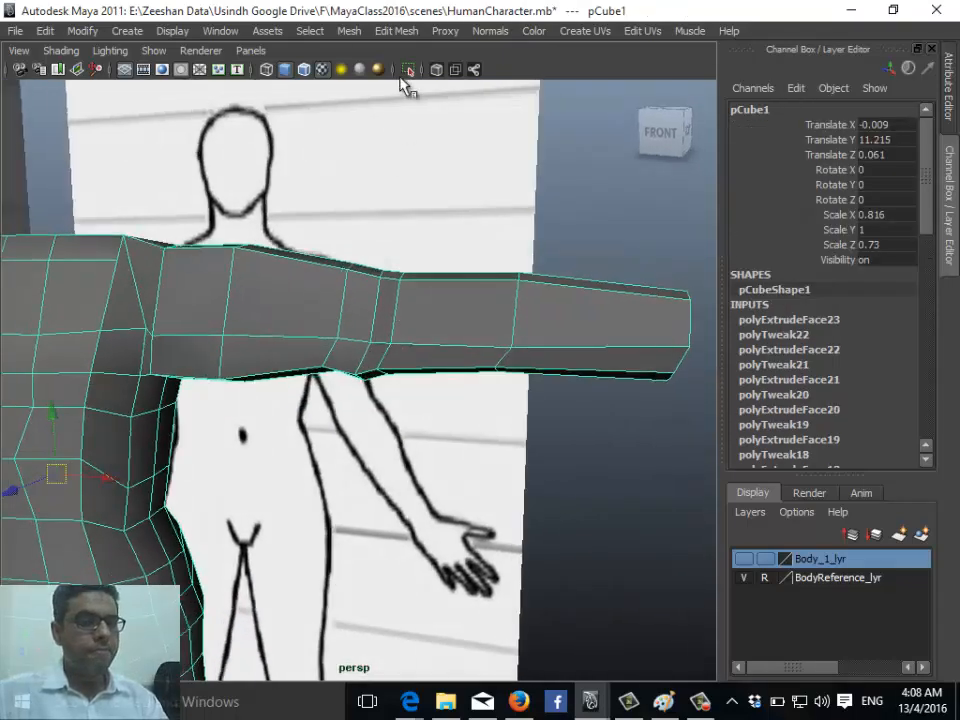
left_click(312, 31)
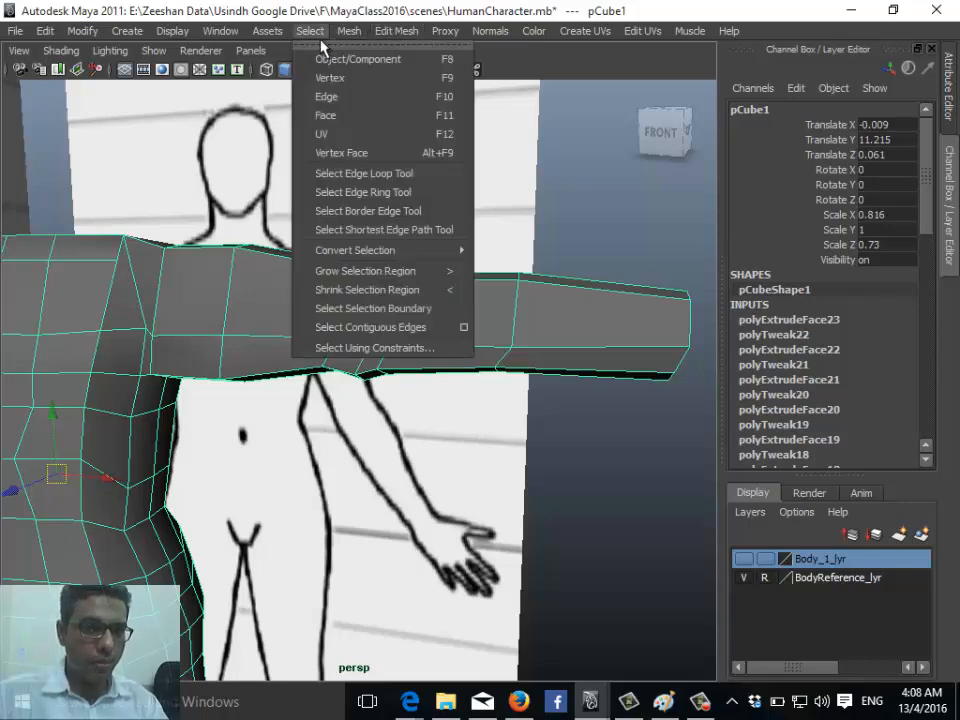
left_click(355, 35)
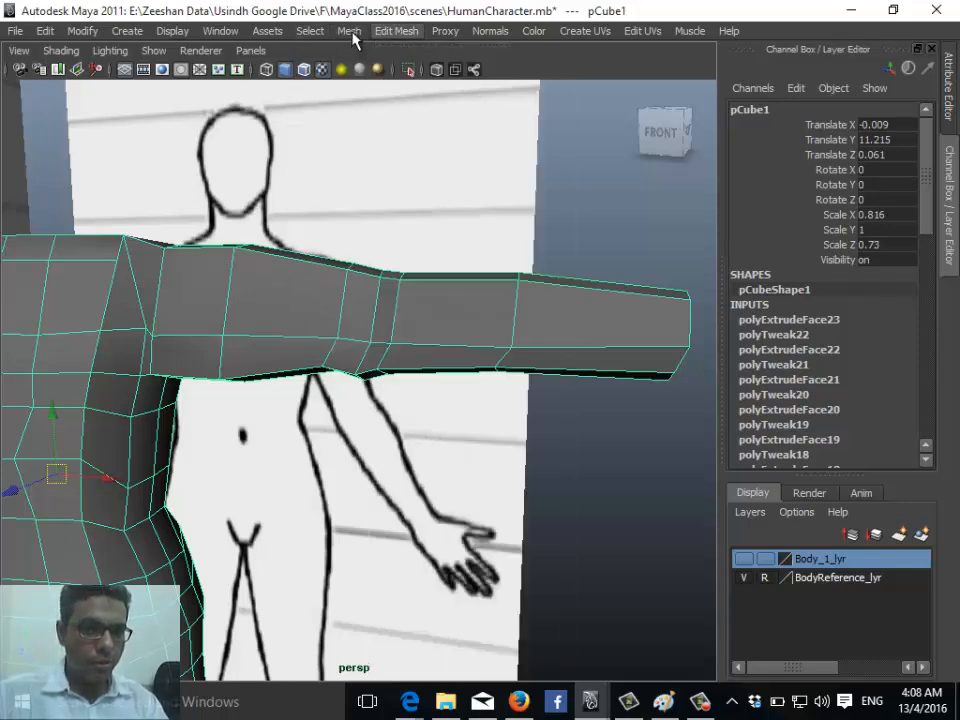
left_click(350, 31)
left_click(375, 135)
left_click_drag(446, 161, 197, 421, "alt")
key("ctrl+z")
key("ctrl+z")
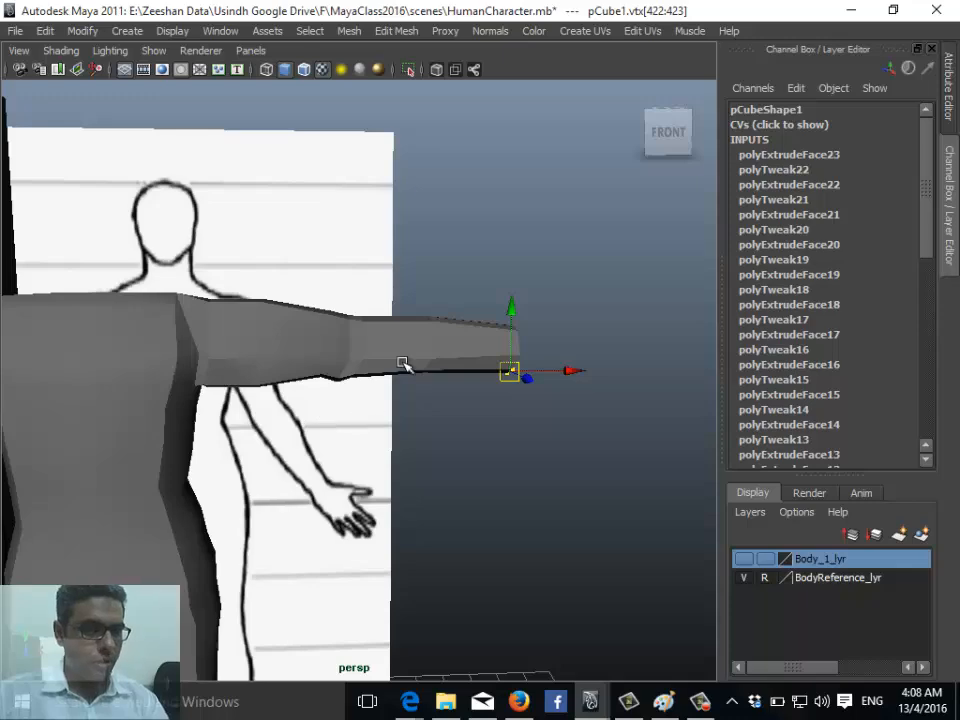
key("ctrl+z")
- In the front view, select all faces of the torso half that has no arm or leg and delete them
left_click_drag(275, 431, 437, 208, "alt")
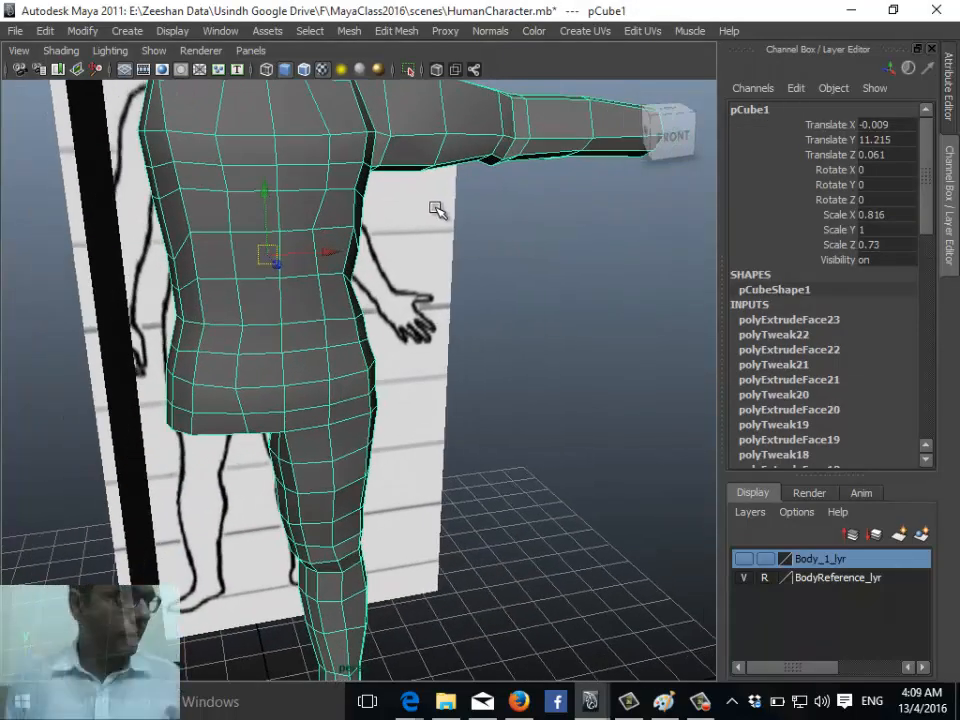
scroll(467, 173, "up", 2)
key("space")
left_click_drag(409, 262, 472, 267)
key("space")
left_click_drag(395, 425, 405, 462)
key("f")
right_click_drag(289, 354, 292, 395)
left_click_drag(229, 163, 328, 602)
key("Delete")
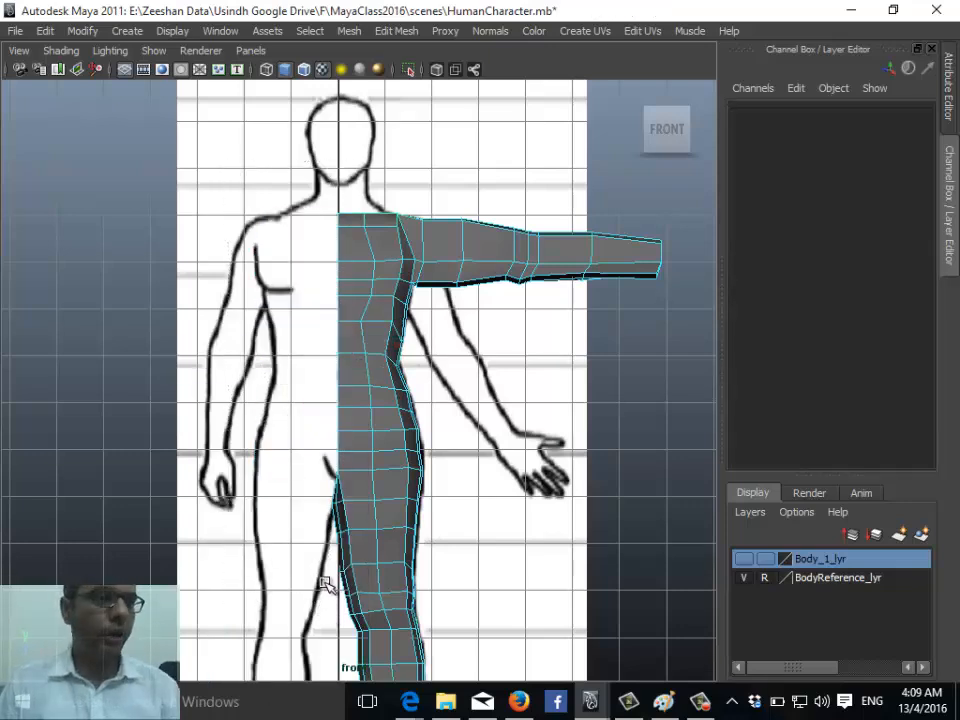
key("ctrl+z")
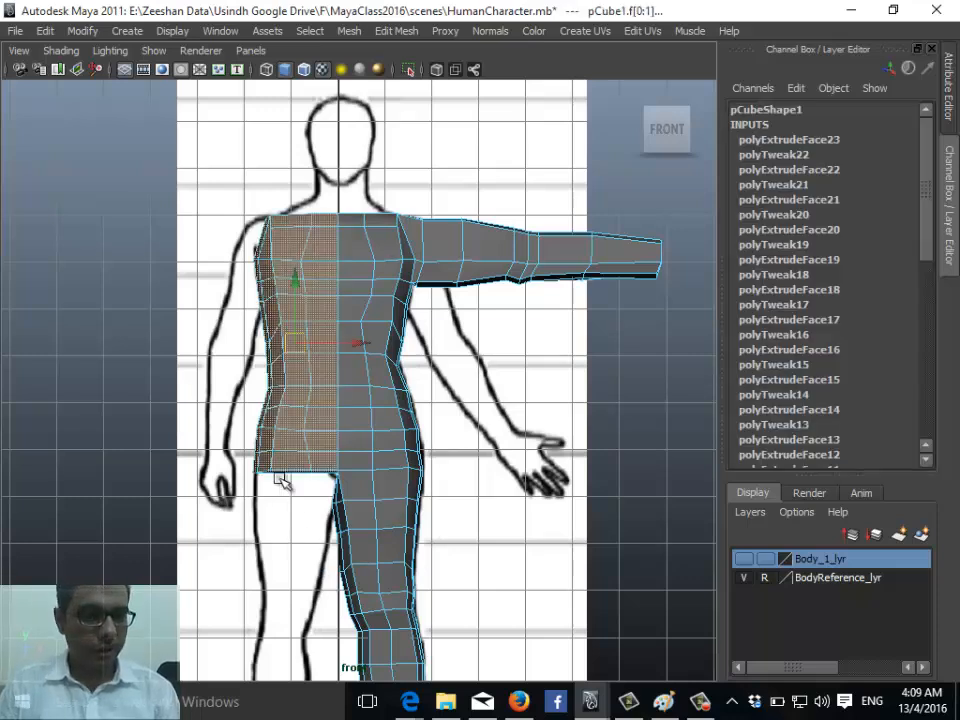
left_click_drag(246, 153, 332, 552)
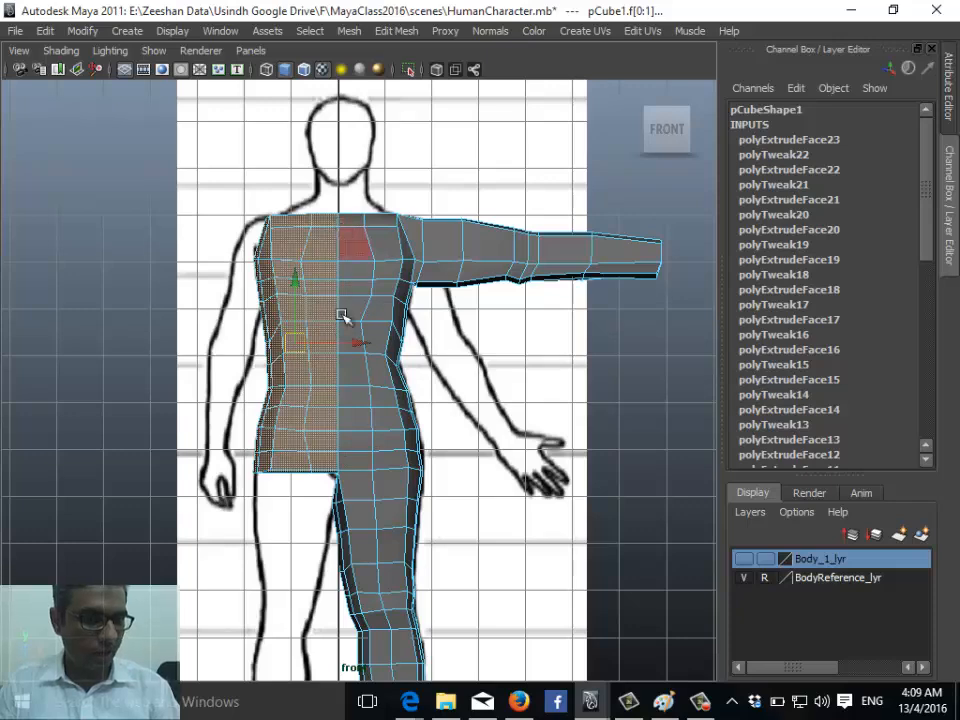
key("Delete")
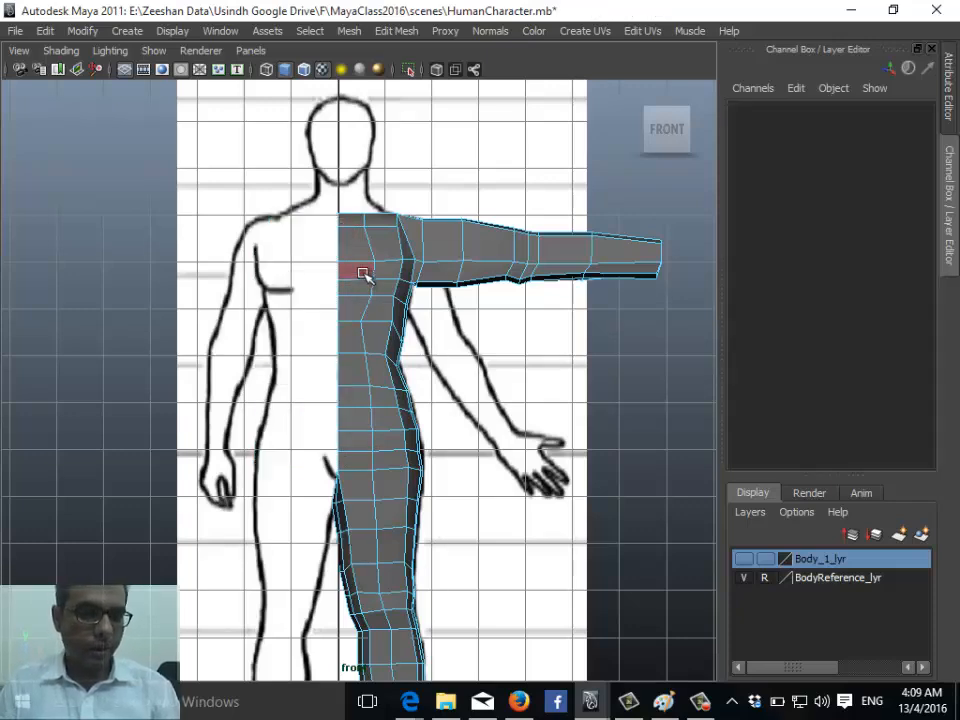
- Select the remaining half body as a whole object, open the Mirror Geometry options and reset them to defaults
right_click_drag(364, 272, 418, 275)
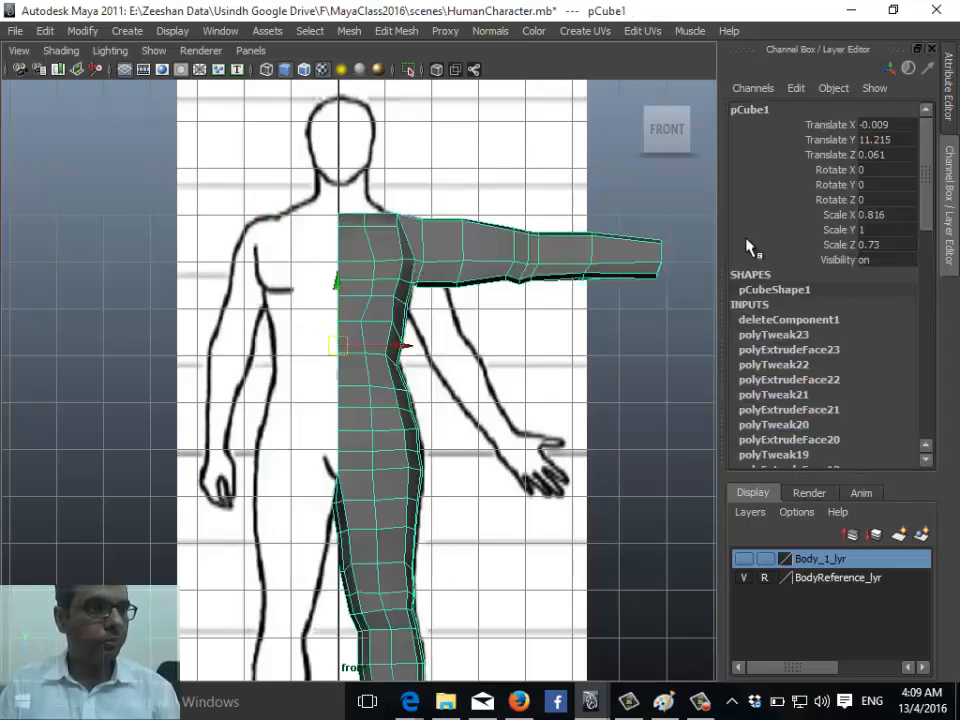
left_click(347, 31)
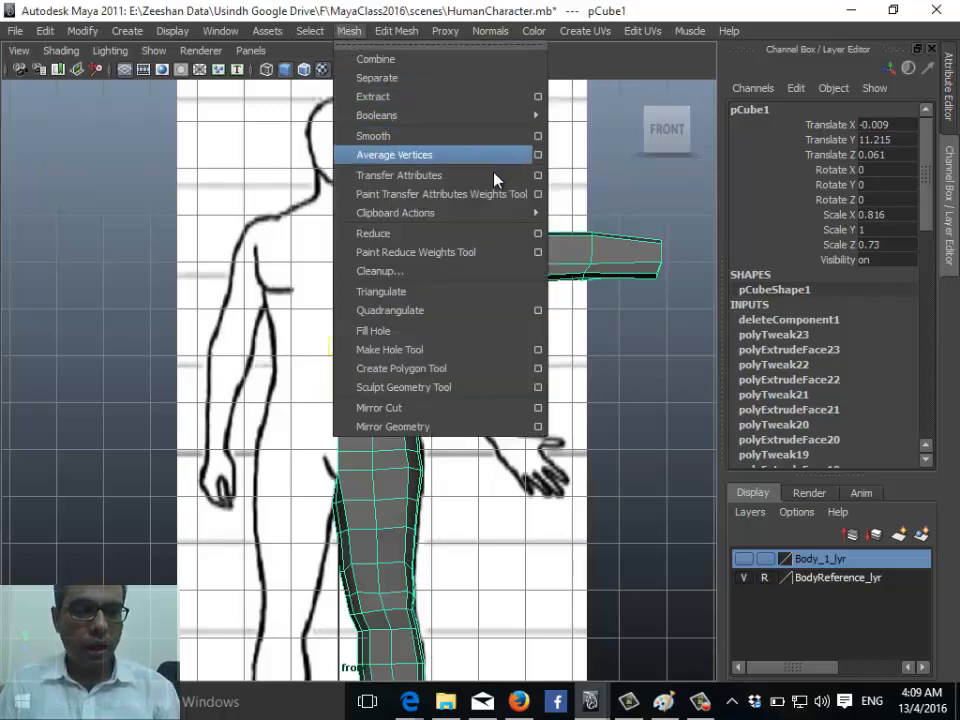
left_click(538, 430)
left_click(414, 153)
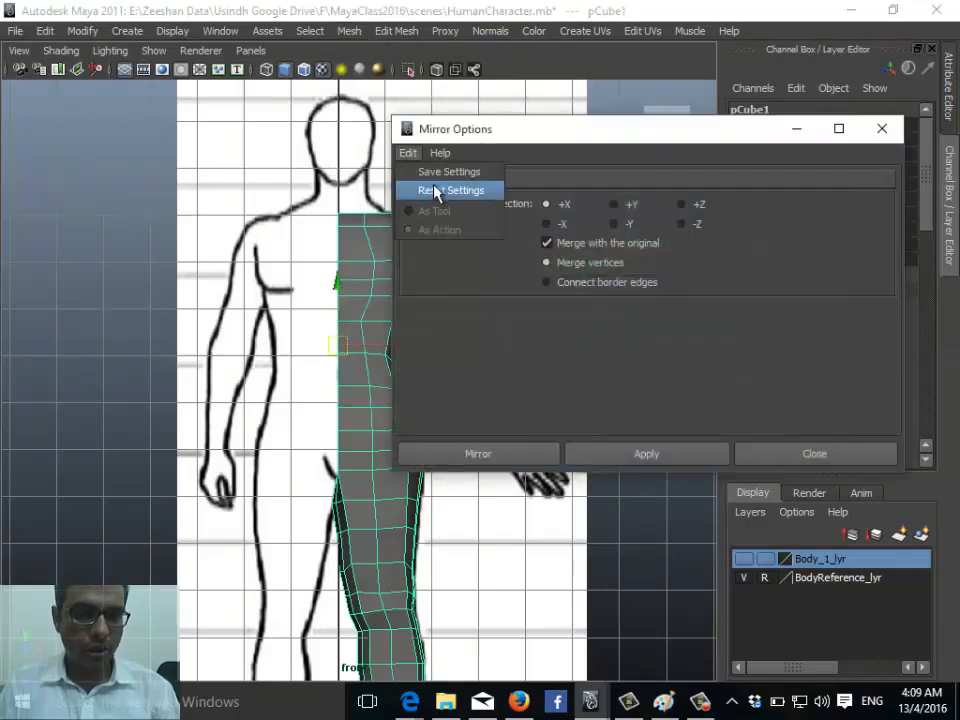
left_click(435, 190)
left_click_drag(606, 147, 723, 136)
scroll(315, 281, "up", 4)
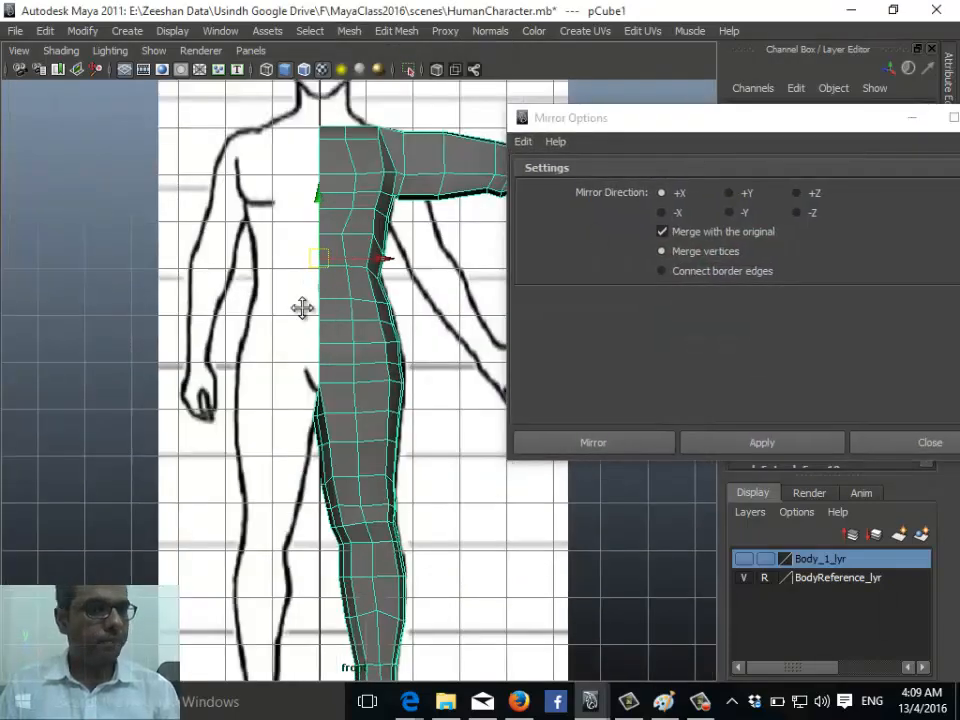
scroll(342, 328, "down", 1)
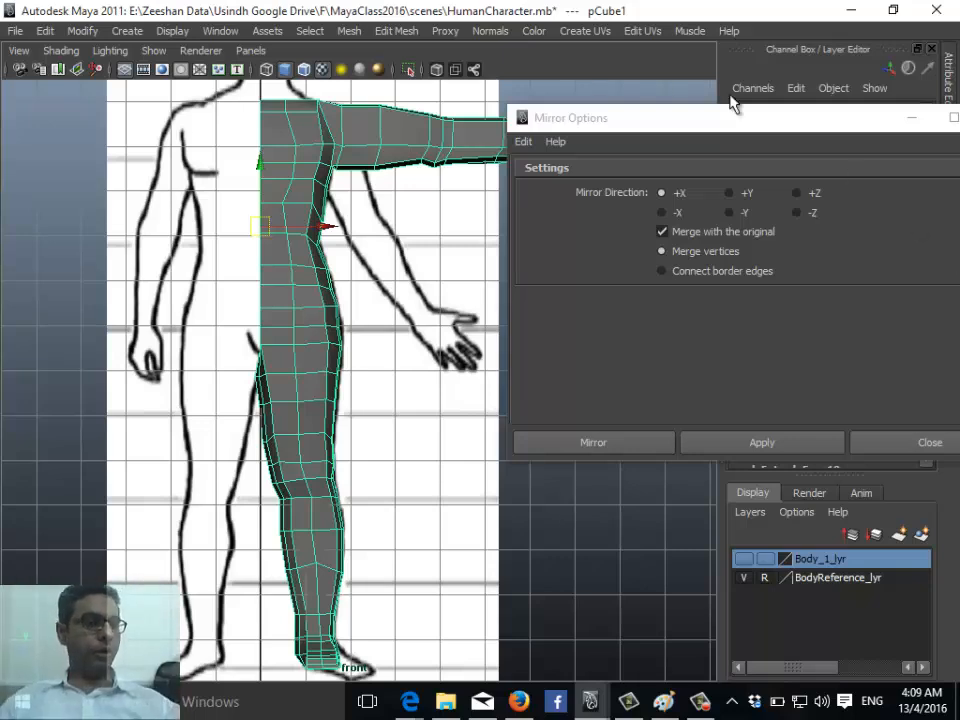
- Try mirroring the half body in the -X direction without merging with the original, then undo the mirror
left_click(677, 216)
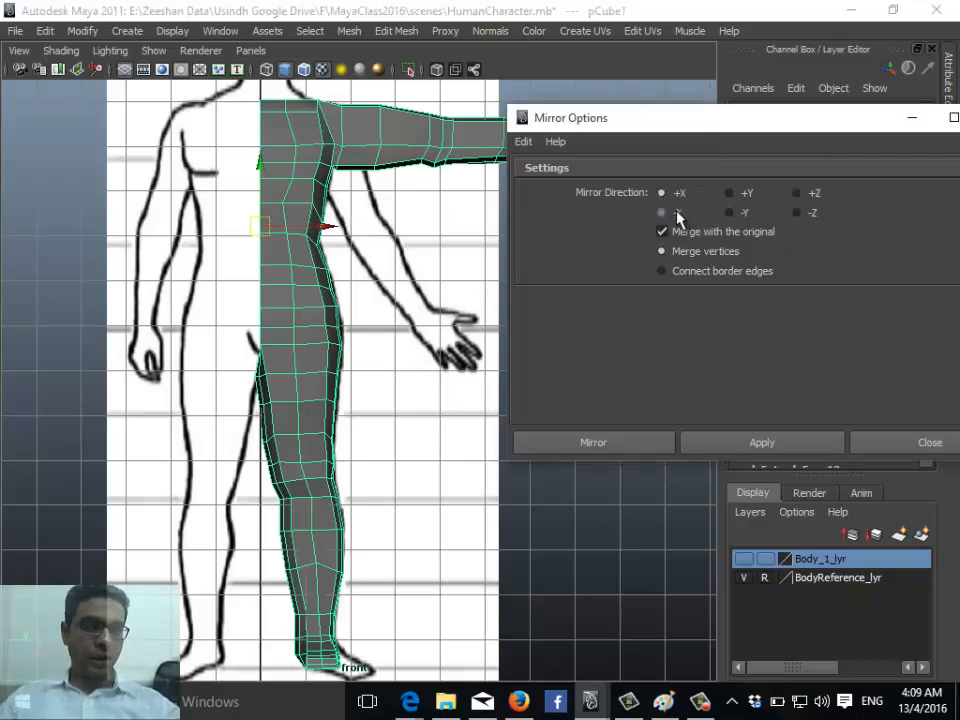
left_click(747, 195)
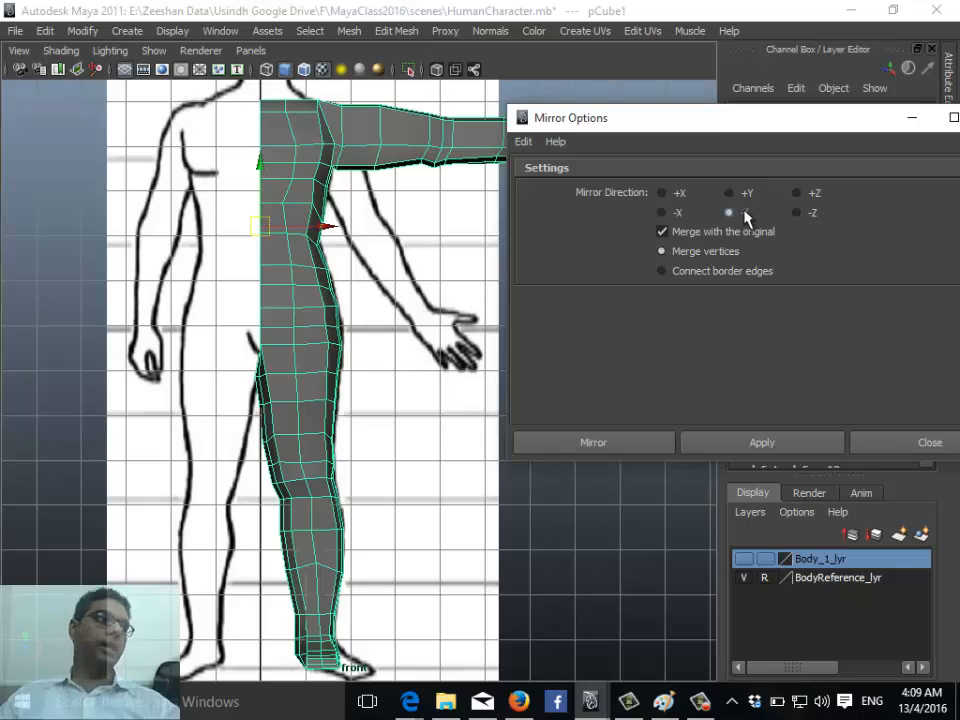
left_click(690, 193)
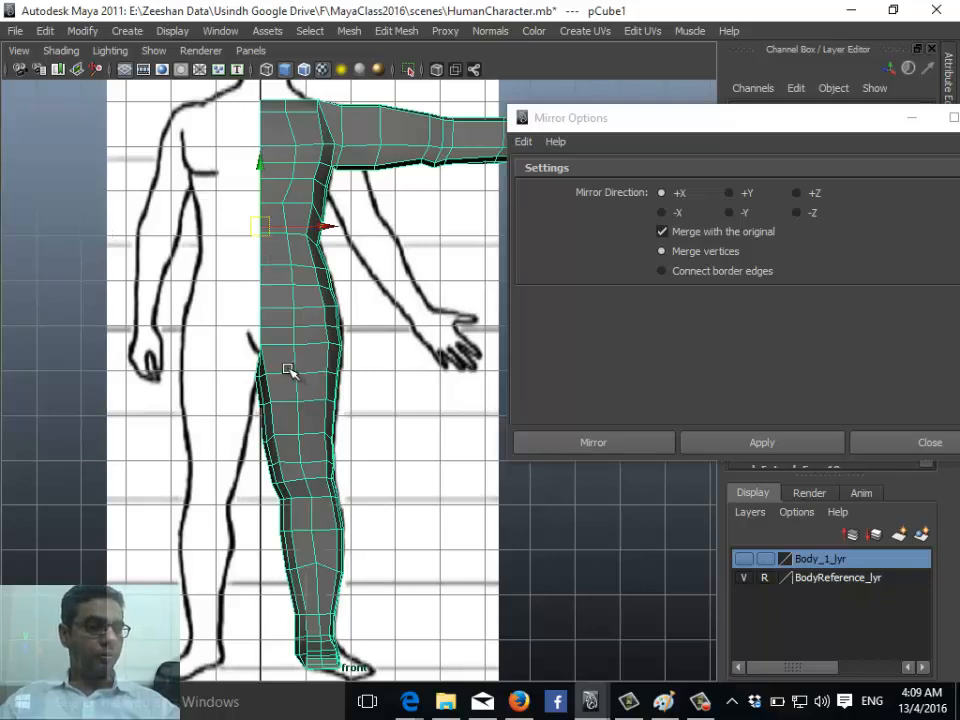
left_click(676, 214)
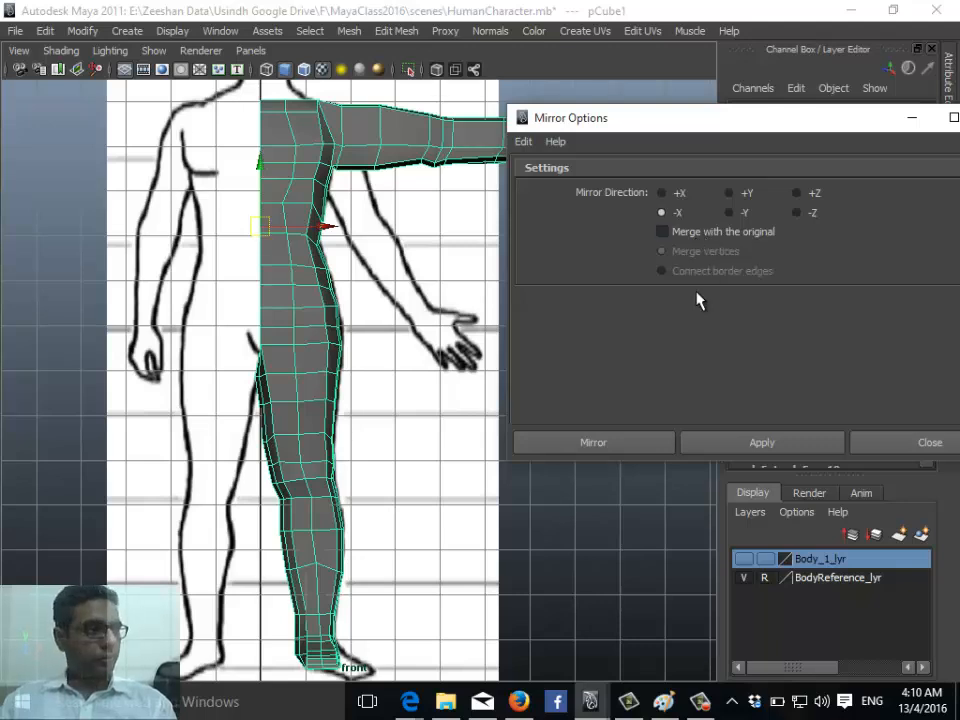
left_click(798, 449)
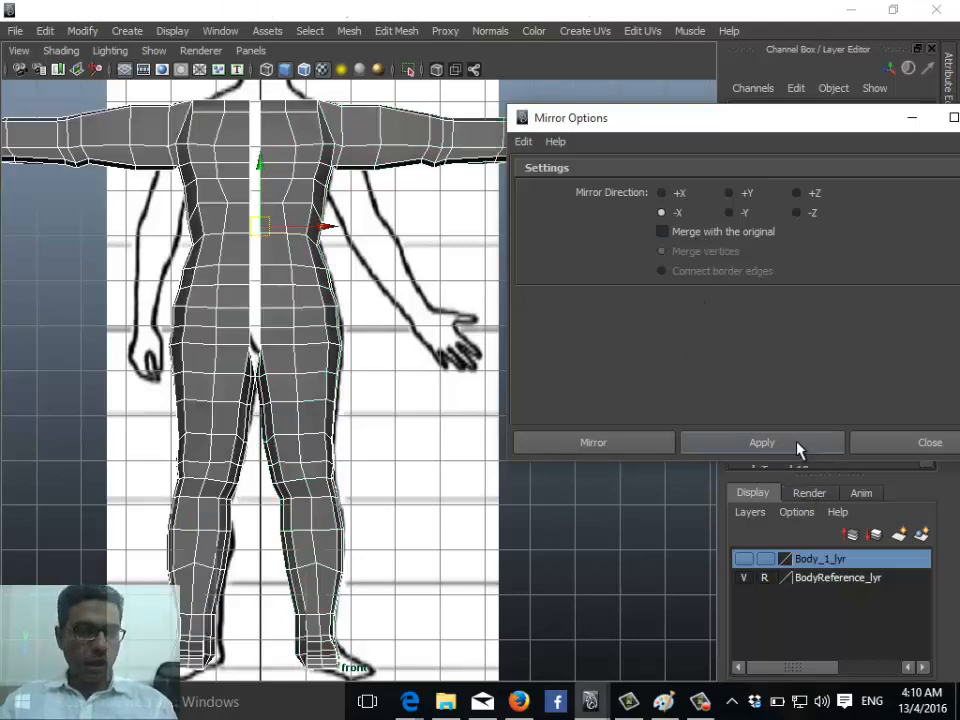
left_click(242, 198)
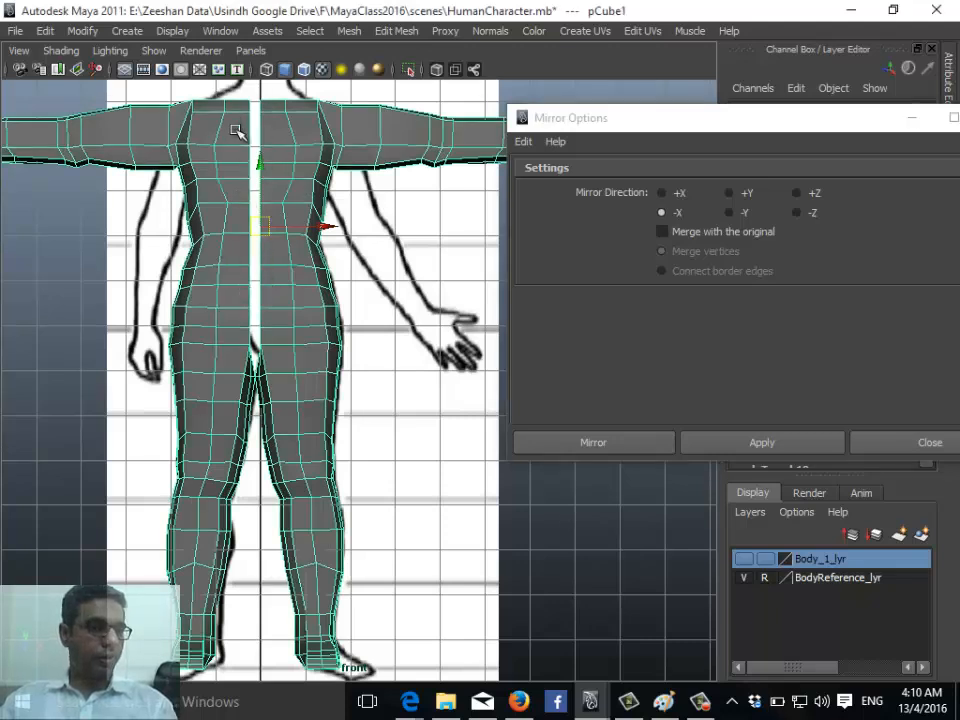
middle_click_drag(345, 326, 328, 332, "alt")
left_click(333, 320)
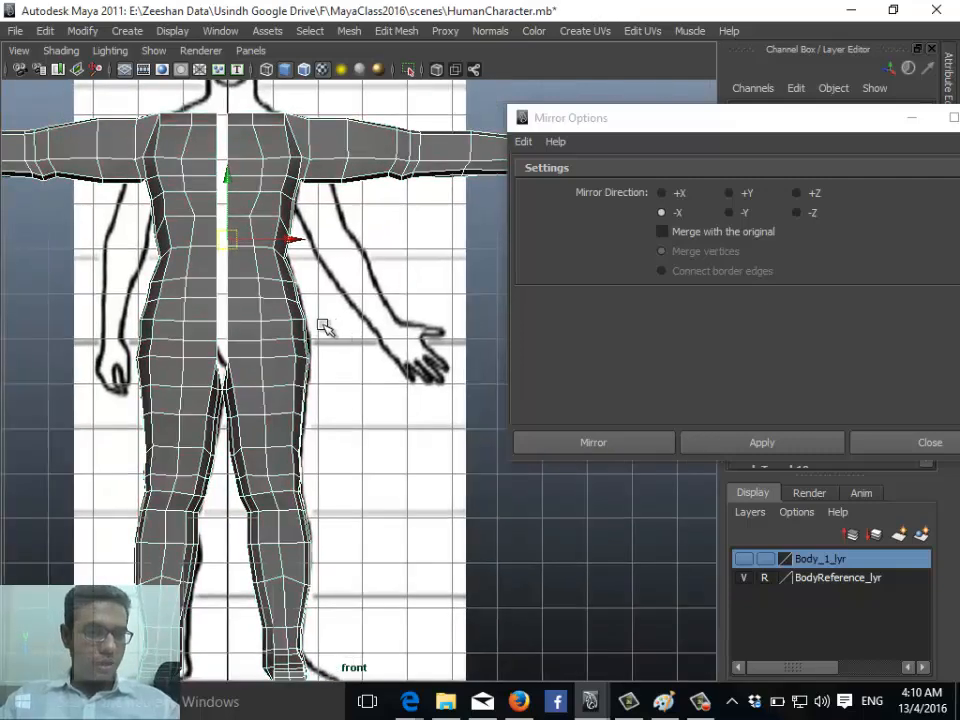
key("ctrl+z")
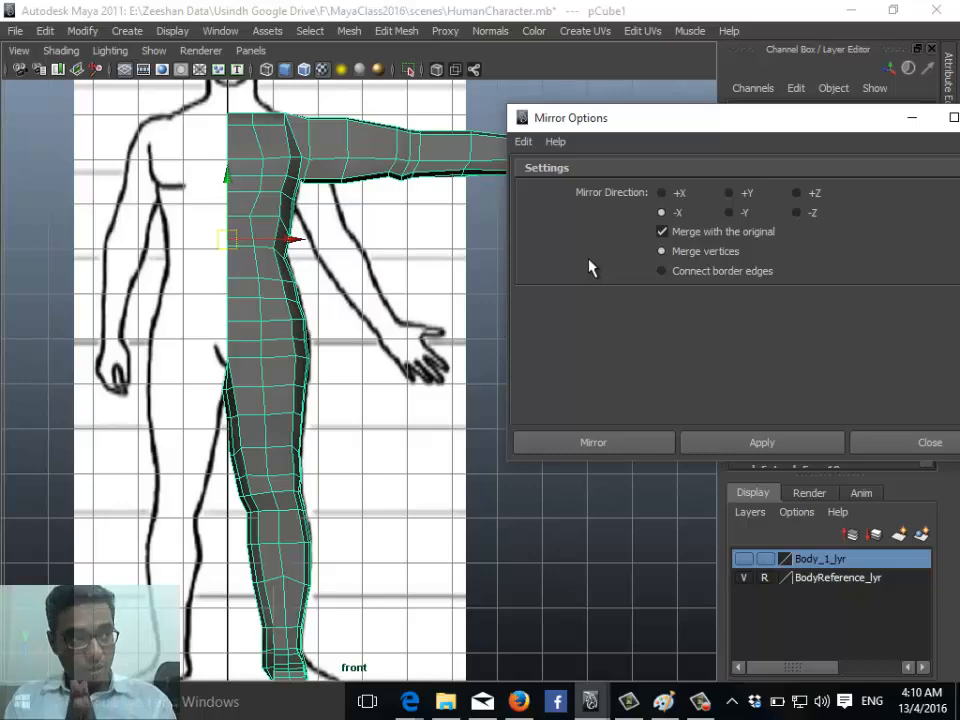
- Try mirroring the half body in -X with Merge with the original and Merge vertices, inspect the centre seam, then undo it
left_click(756, 443)
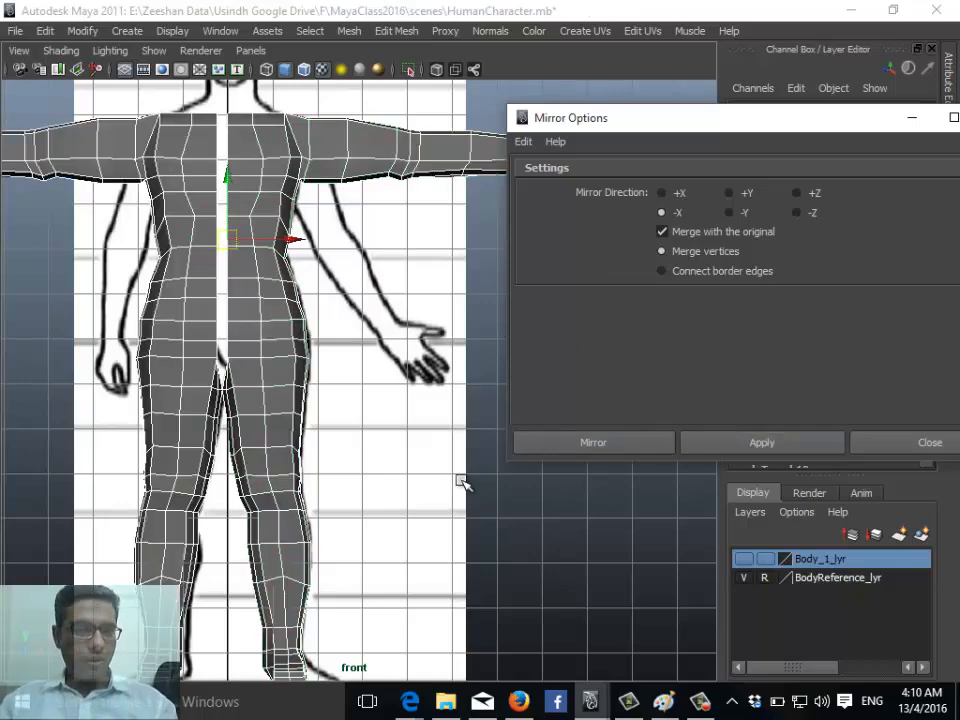
middle_click_drag(251, 443, 294, 470, "alt")
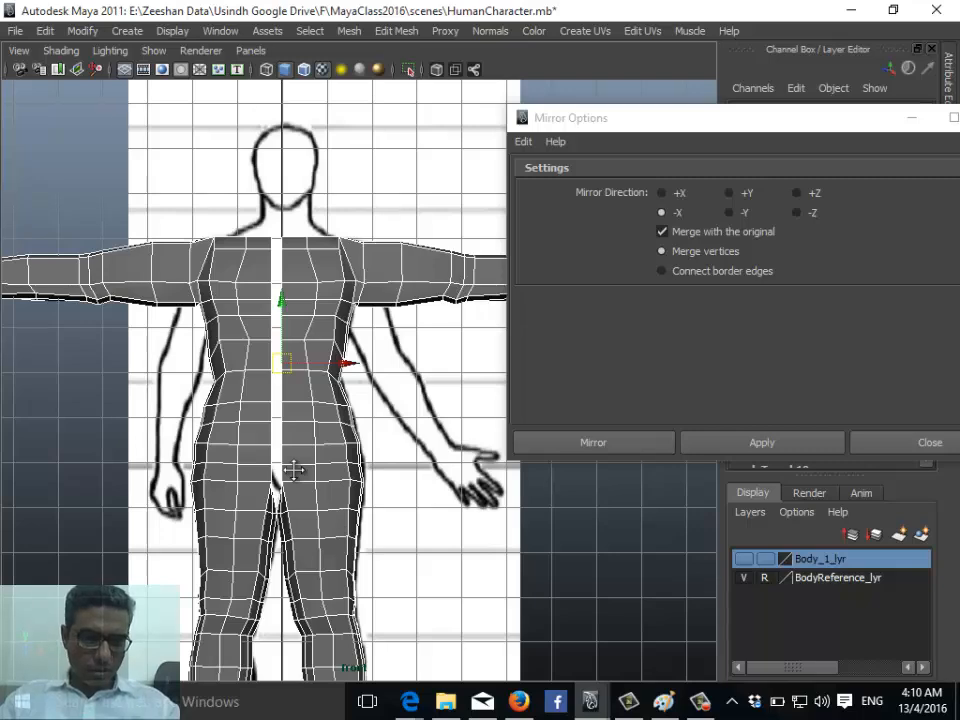
scroll(293, 470, "up", 6)
middle_click_drag(293, 326, 461, 88, "alt")
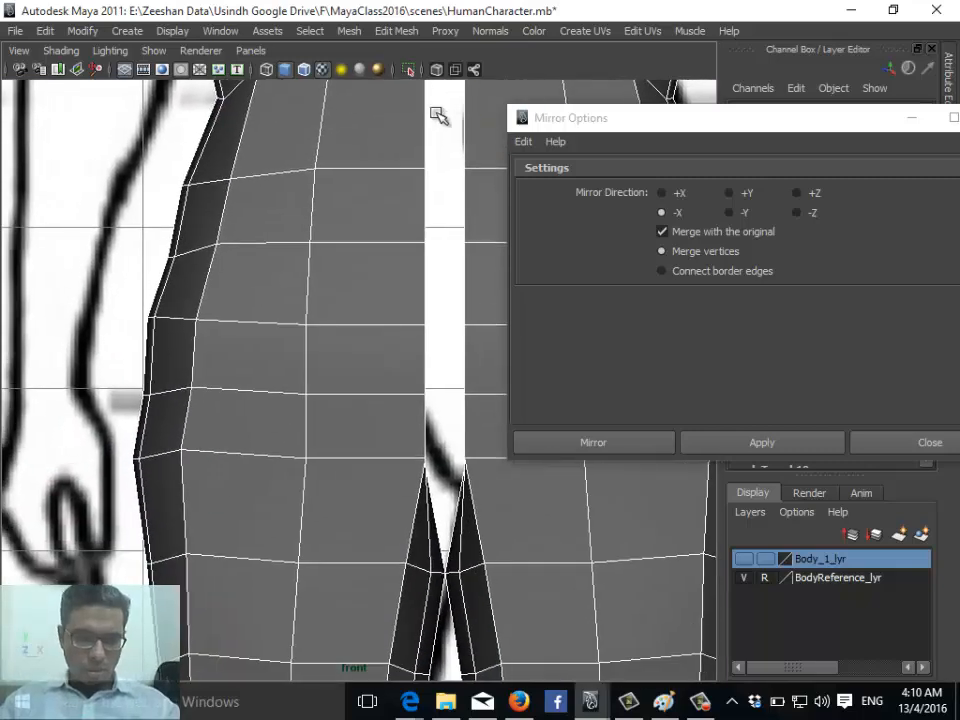
middle_click_drag(392, 268, 376, 340, "alt")
scroll(414, 430, "down", 2)
key("ctrl+z")
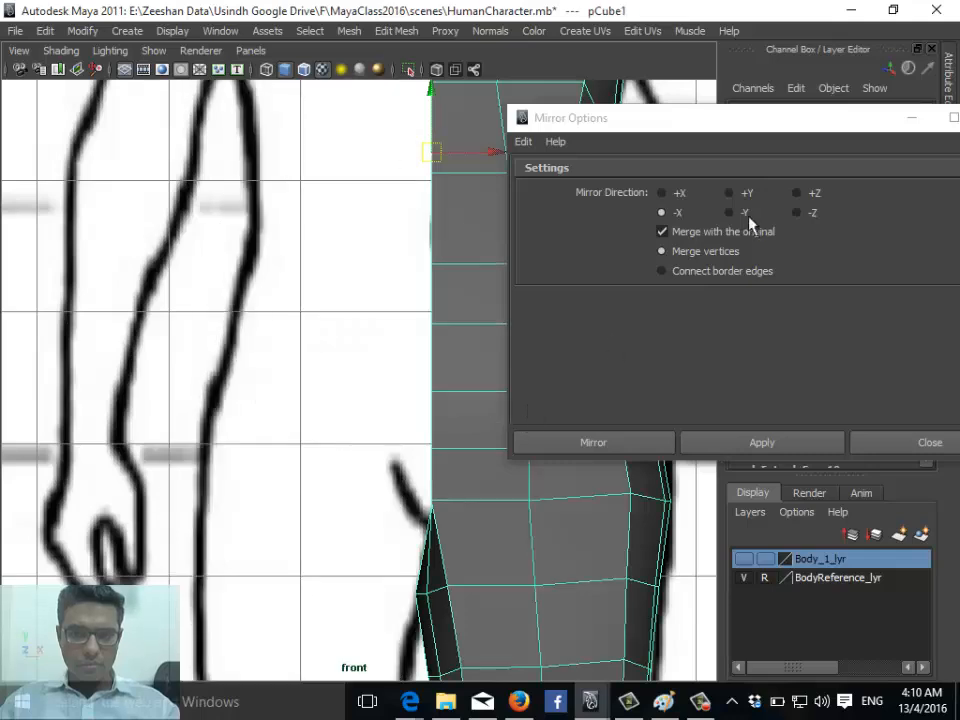
- Try the -X mirror with Connect border edges, then undo it and close the Mirror options
left_click(715, 283)
scroll(229, 379, "down", 4)
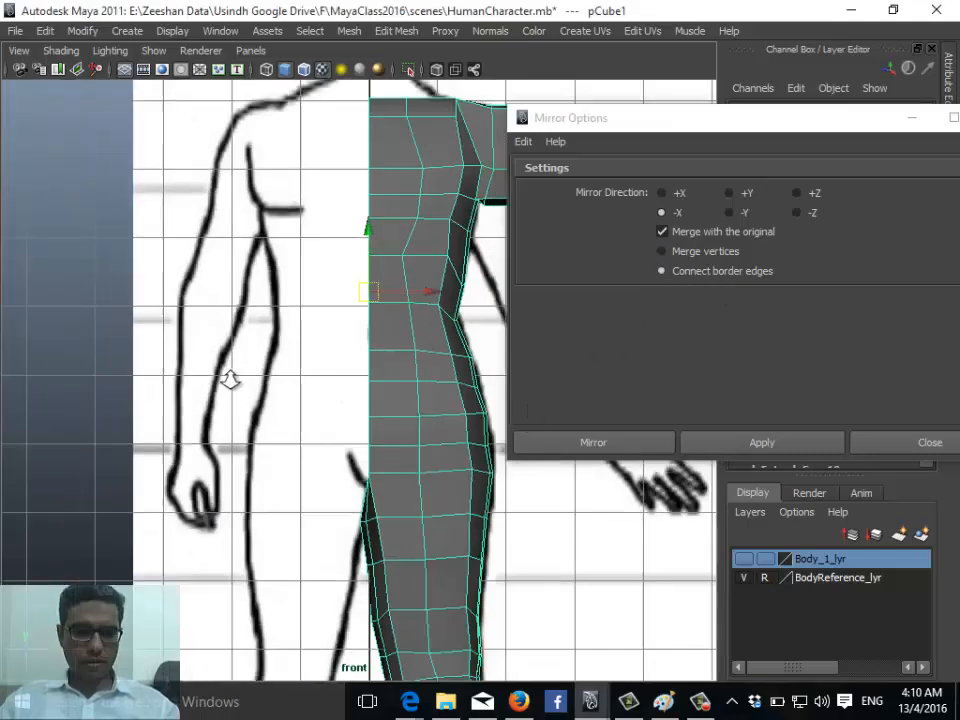
left_click(810, 441)
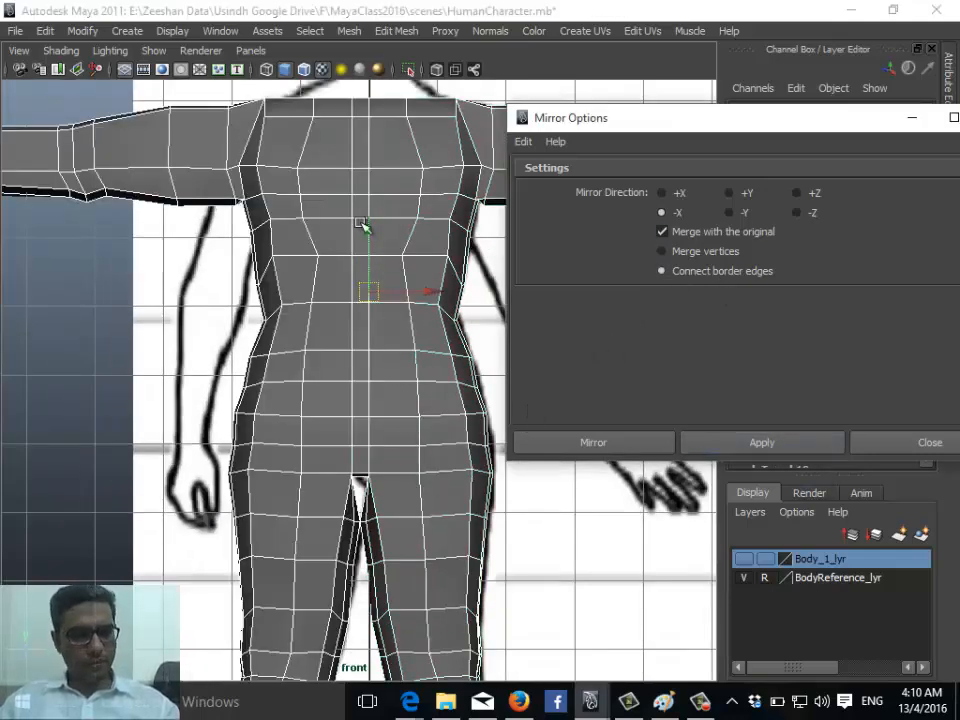
middle_click_drag(358, 316, 203, 350, "alt")
key("ctrl+z")
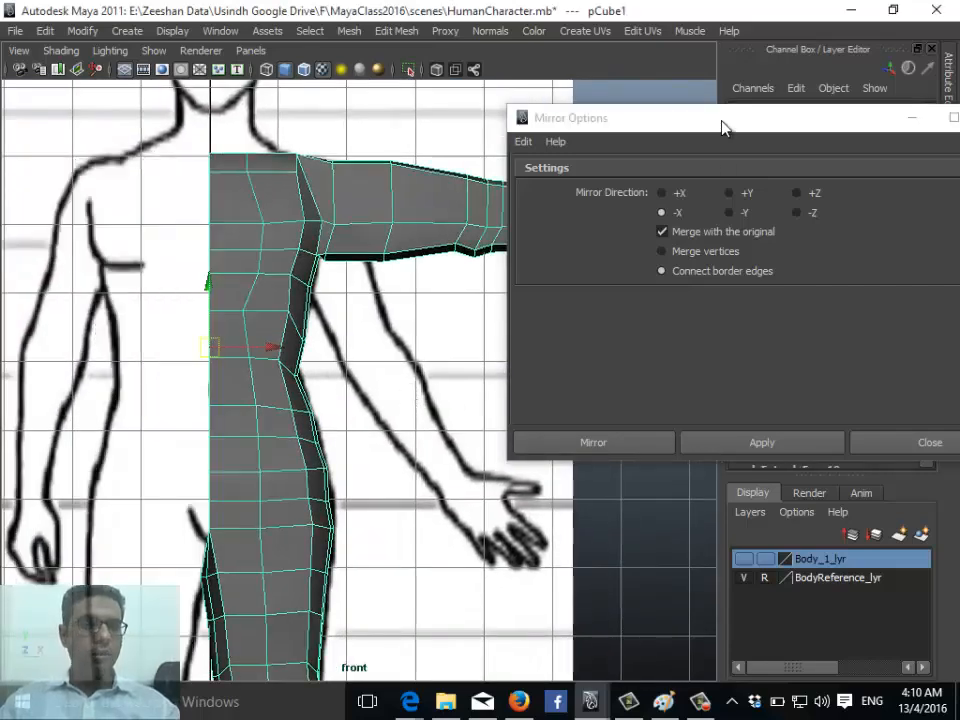
left_click_drag(722, 124, 548, 100)
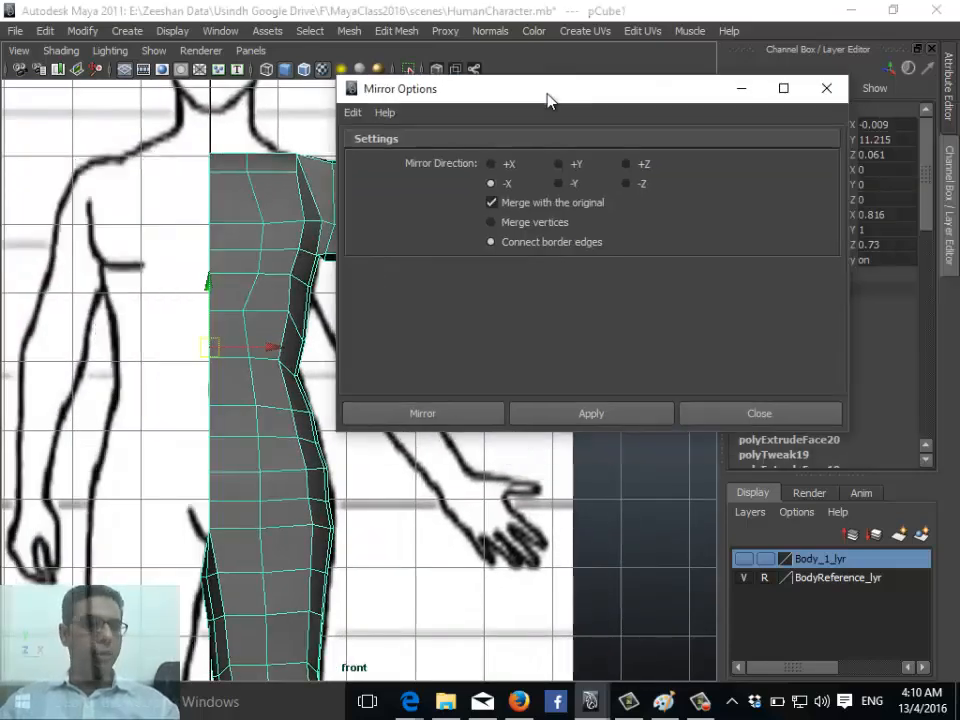
left_click(765, 418)
middle_click_drag(375, 322, 525, 333, "alt")
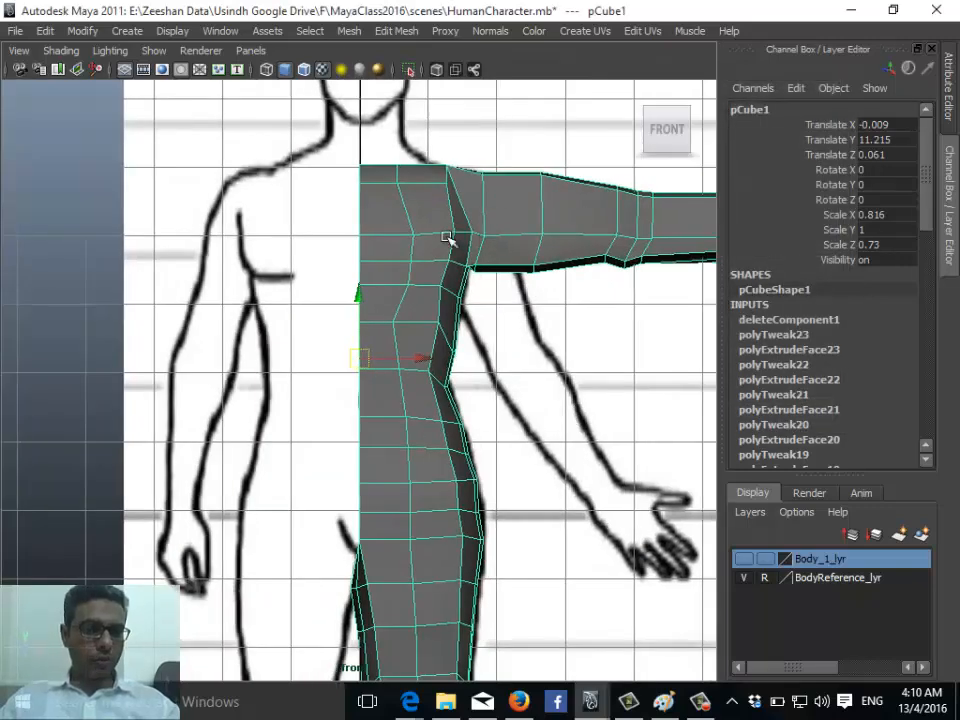
left_click(345, 31)
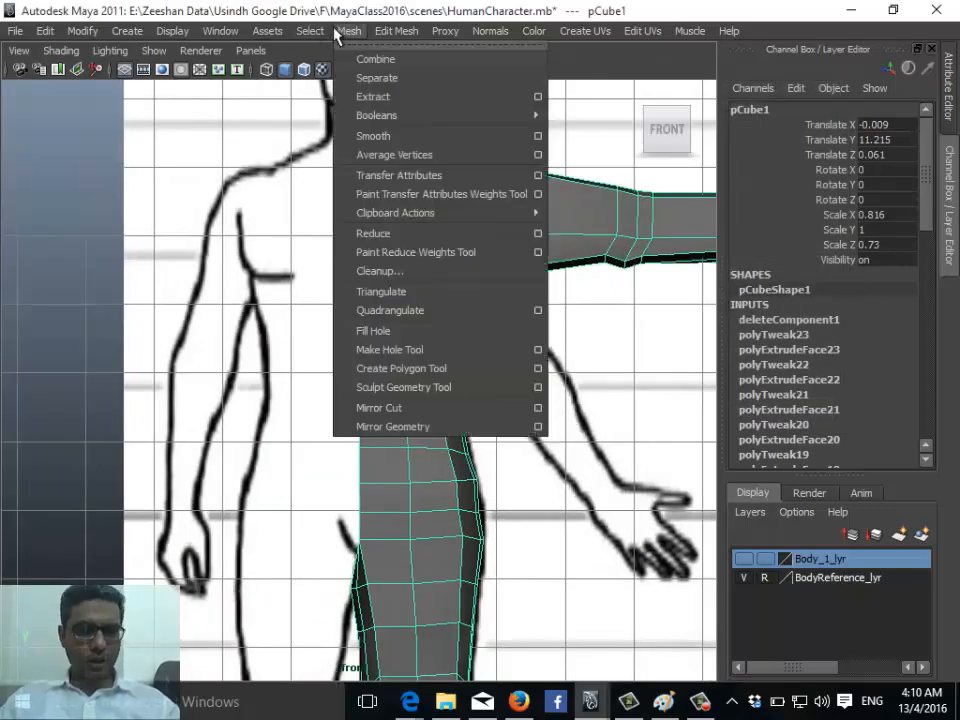
mouse_move(395, 34)
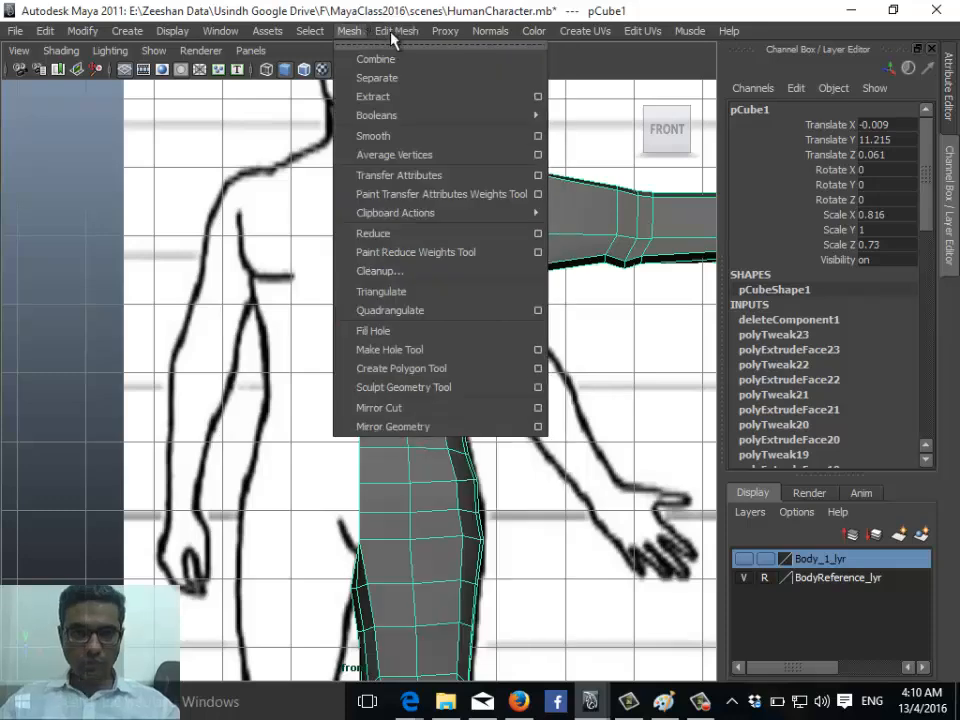
mouse_move(447, 34)
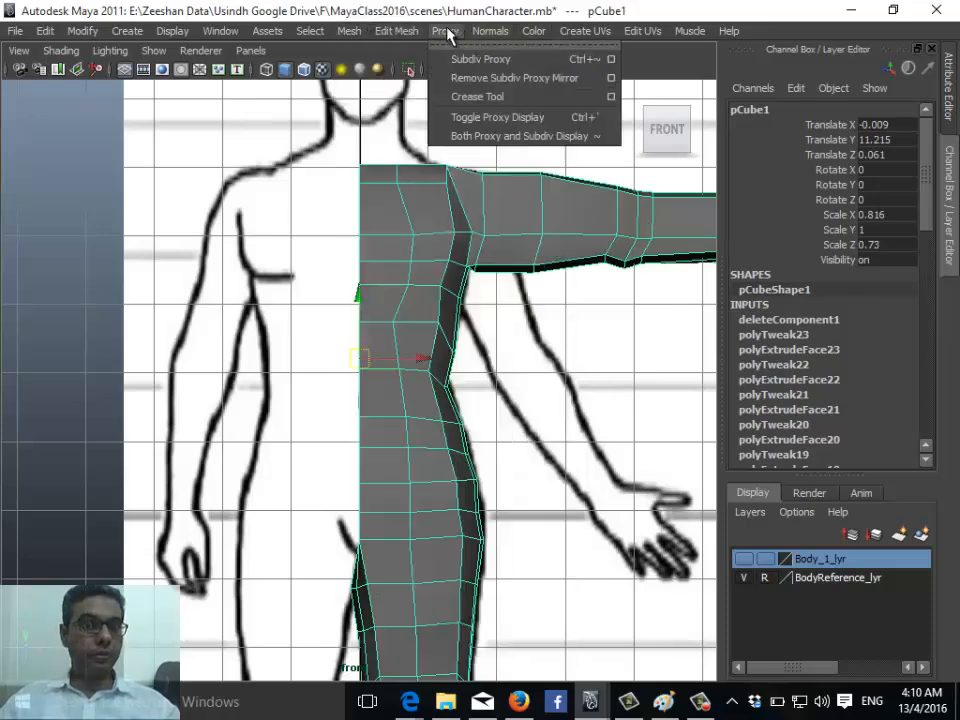
mouse_move(350, 36)
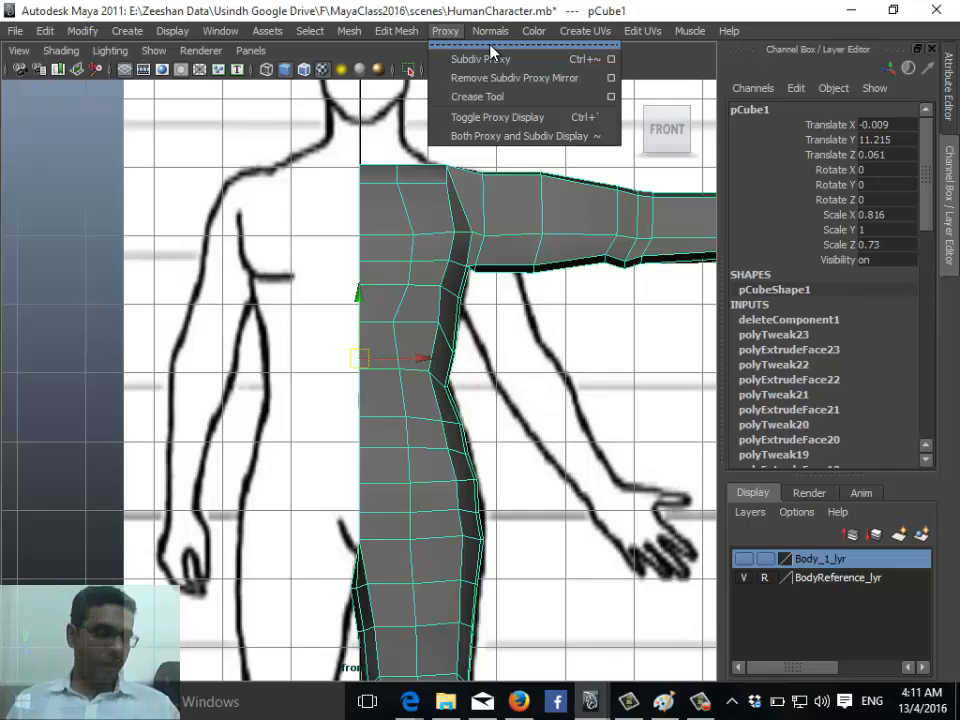
middle_click_drag(418, 325, 288, 316, "alt")
scroll(307, 368, "down", 1)
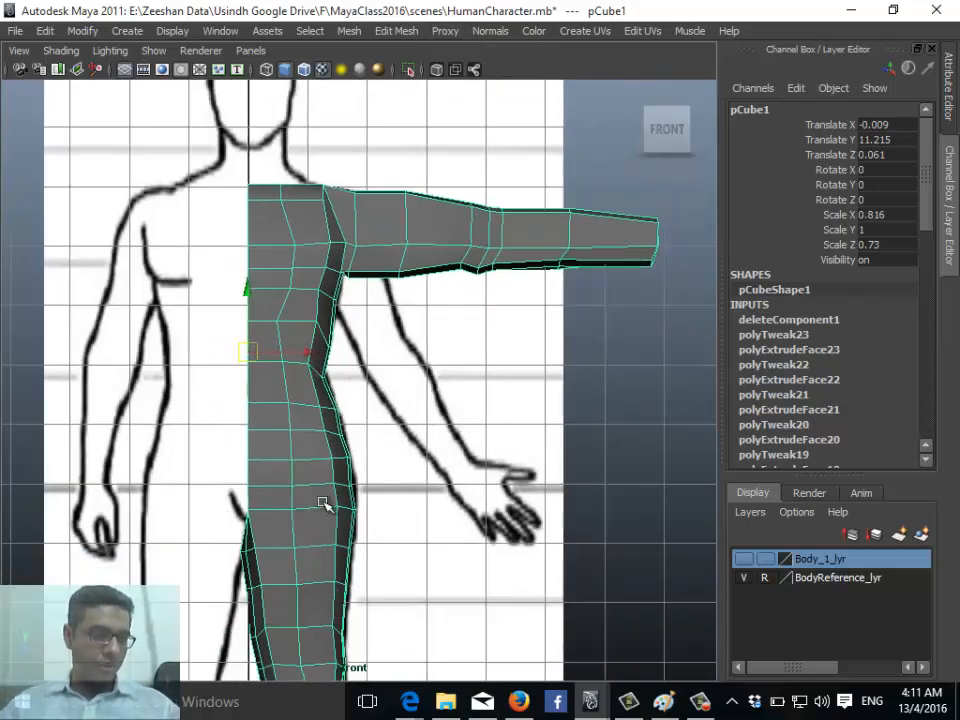
middle_click_drag(322, 503, 272, 364, "alt")
middle_click_drag(371, 261, 420, 539, "alt")
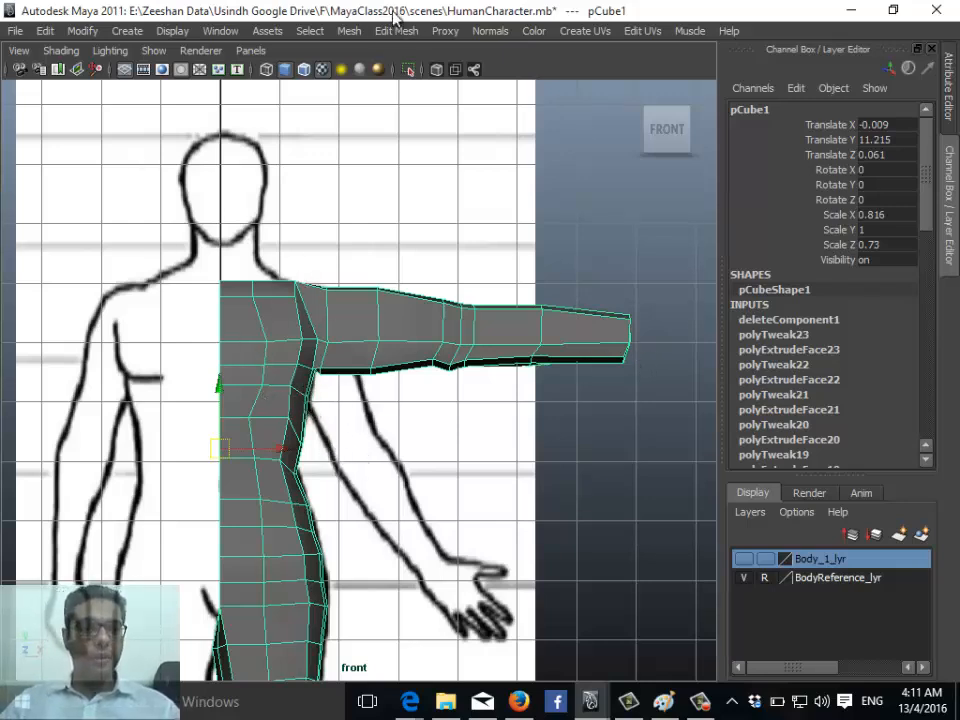
- Open the Subdiv Proxy options for the half body, reset them to defaults and set Mirror Behavior to Half
left_click(446, 31)
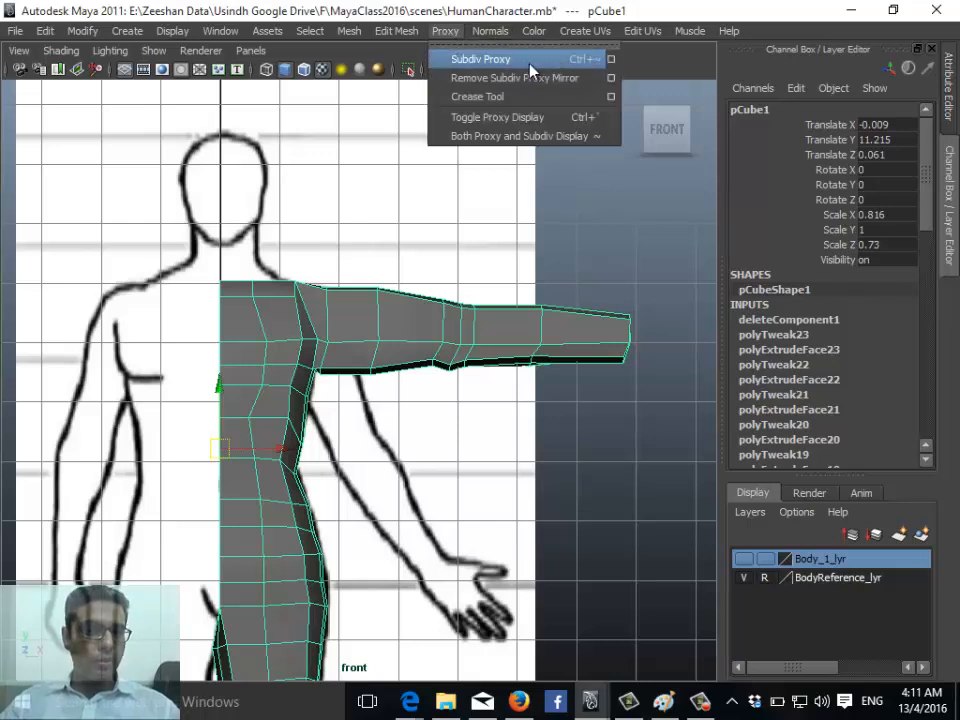
left_click(613, 70)
left_click(352, 112)
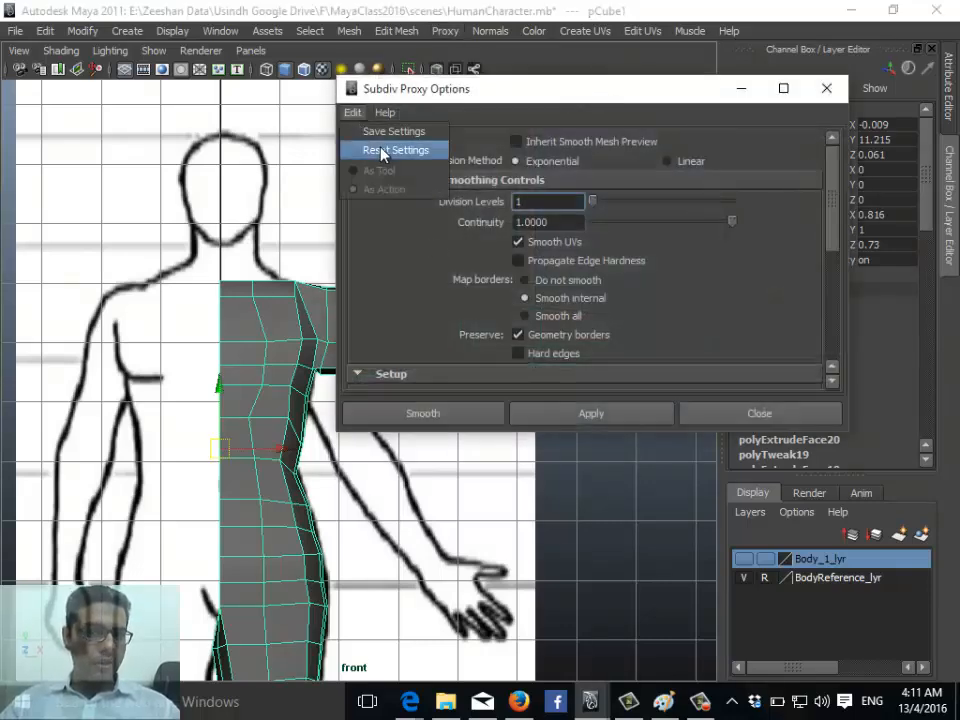
left_click(382, 150)
left_click_drag(480, 89, 553, 38)
left_click(425, 61)
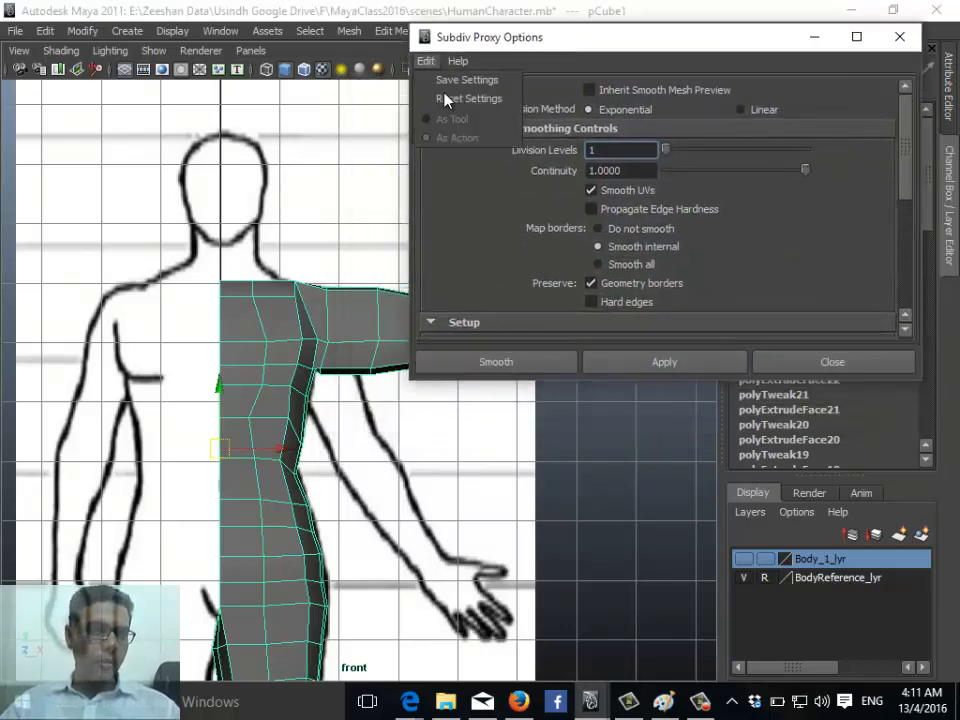
left_click(495, 99)
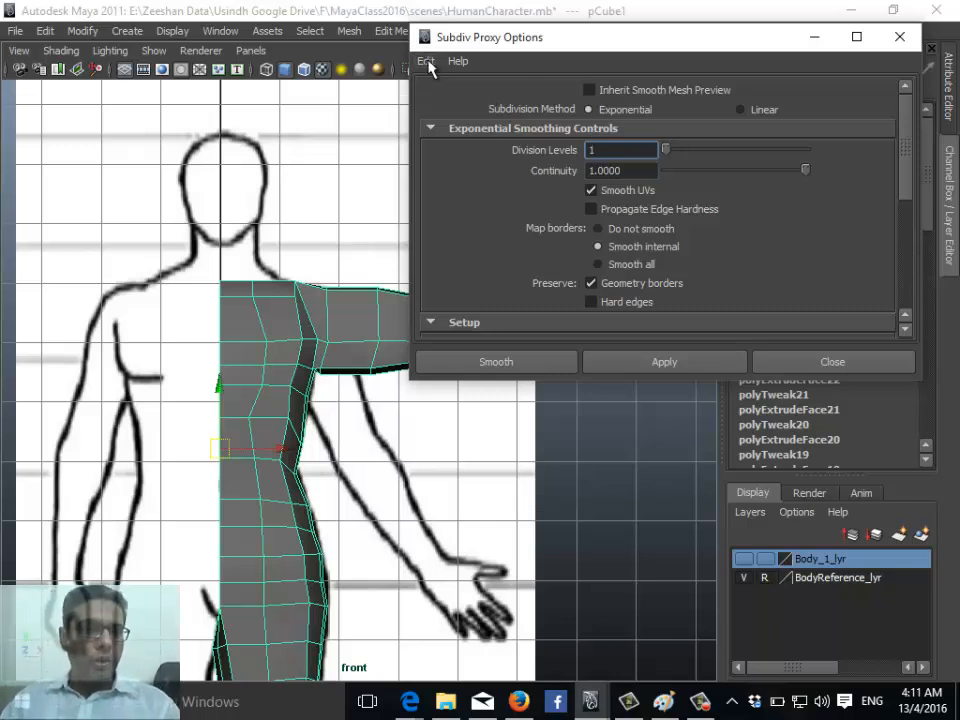
left_click(428, 62)
left_click(463, 96)
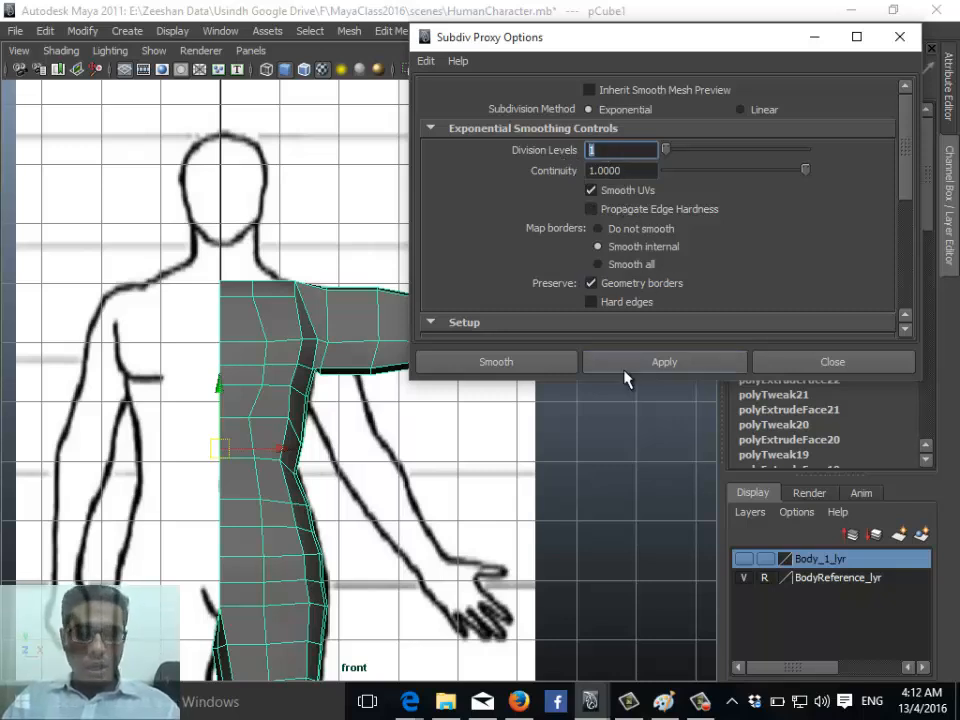
left_click_drag(850, 381, 925, 666)
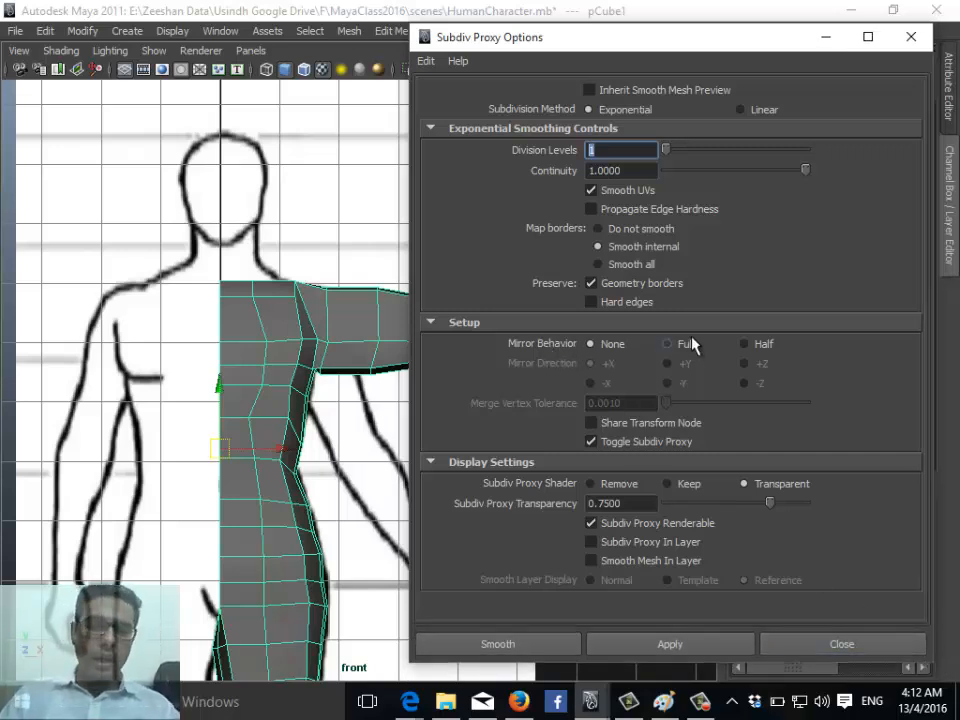
left_click(760, 345)
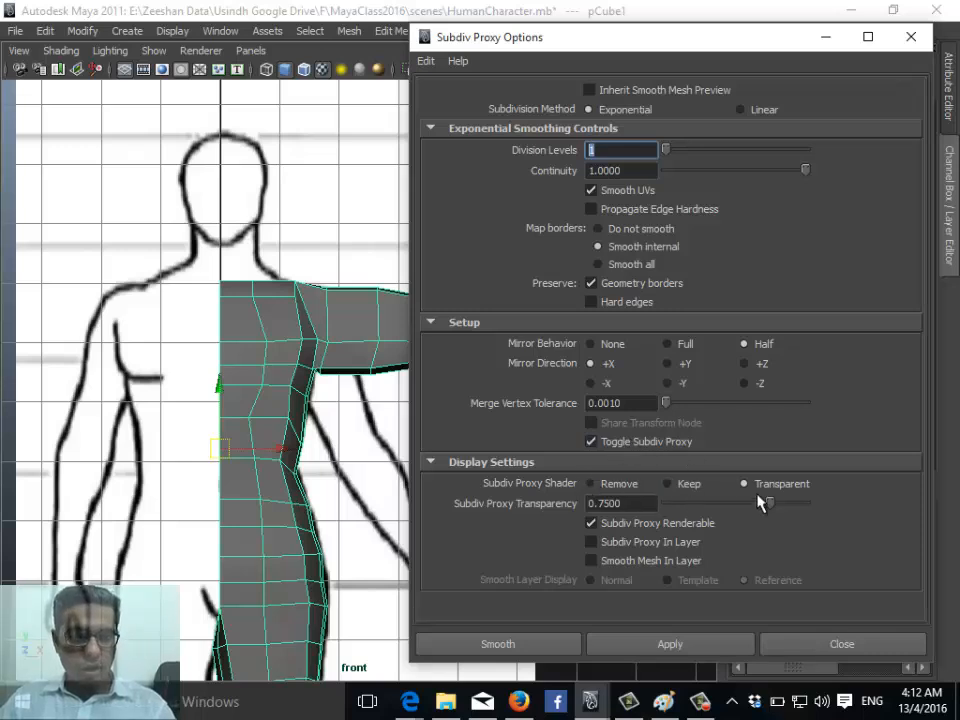
- Try applying the Subdiv Proxy with the +X mirror direction, then undo it
left_click(667, 644)
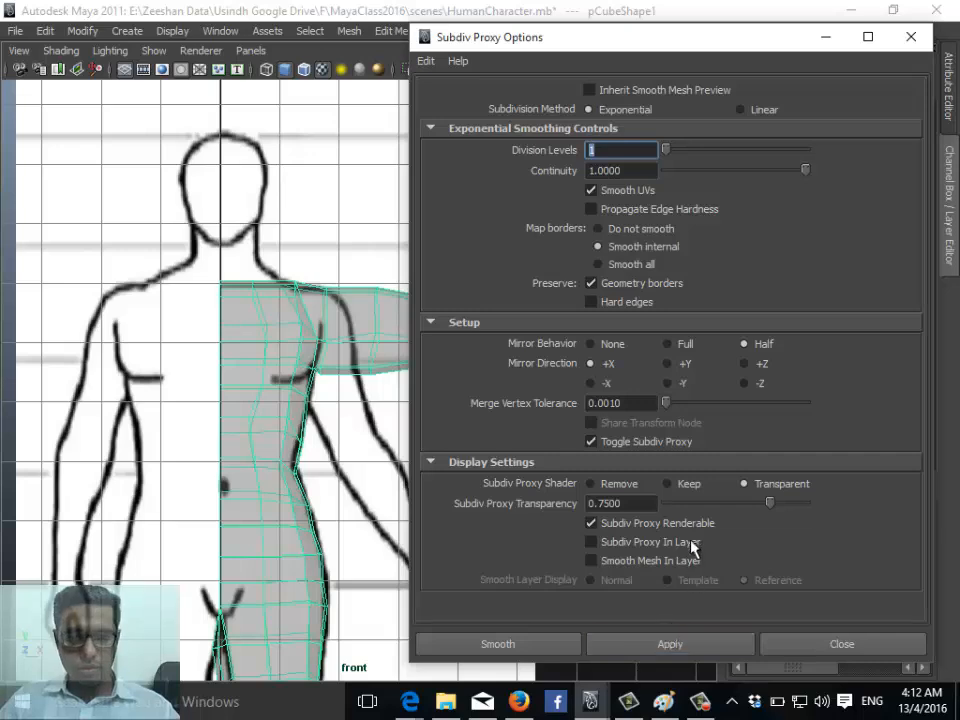
middle_click_drag(308, 391, 272, 358, "alt")
key("ctrl+z")
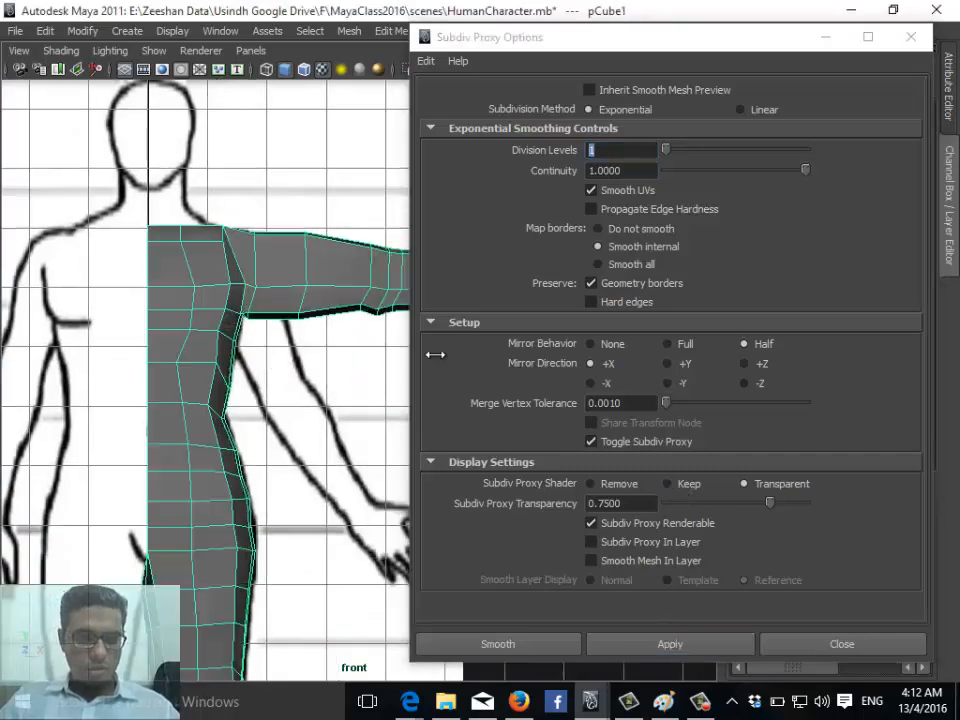
- Set the mirror direction to -X, apply the Subdiv Proxy to the half body and minimise its options window
left_click(608, 383)
left_click(724, 640)
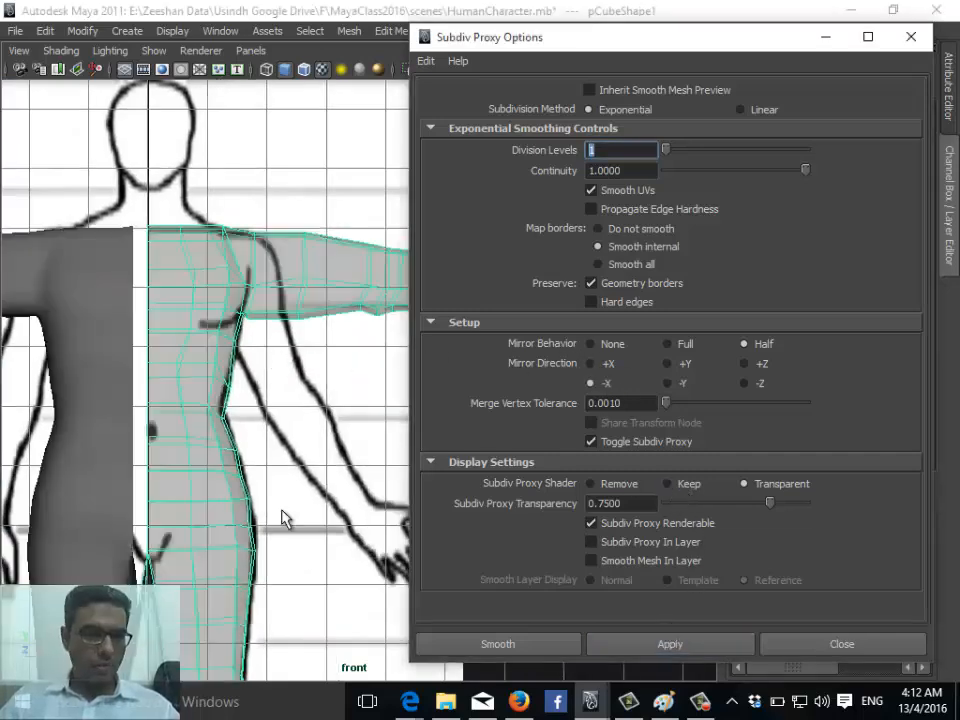
middle_click_drag(178, 412, 281, 375, "alt")
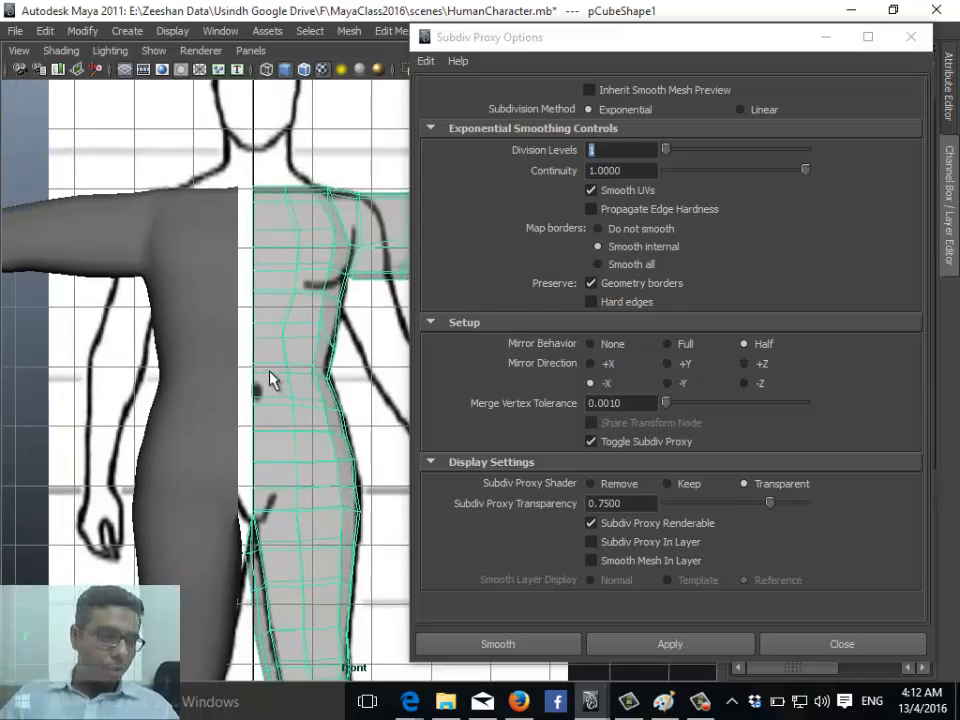
middle_click_drag(270, 380, 135, 350, "alt")
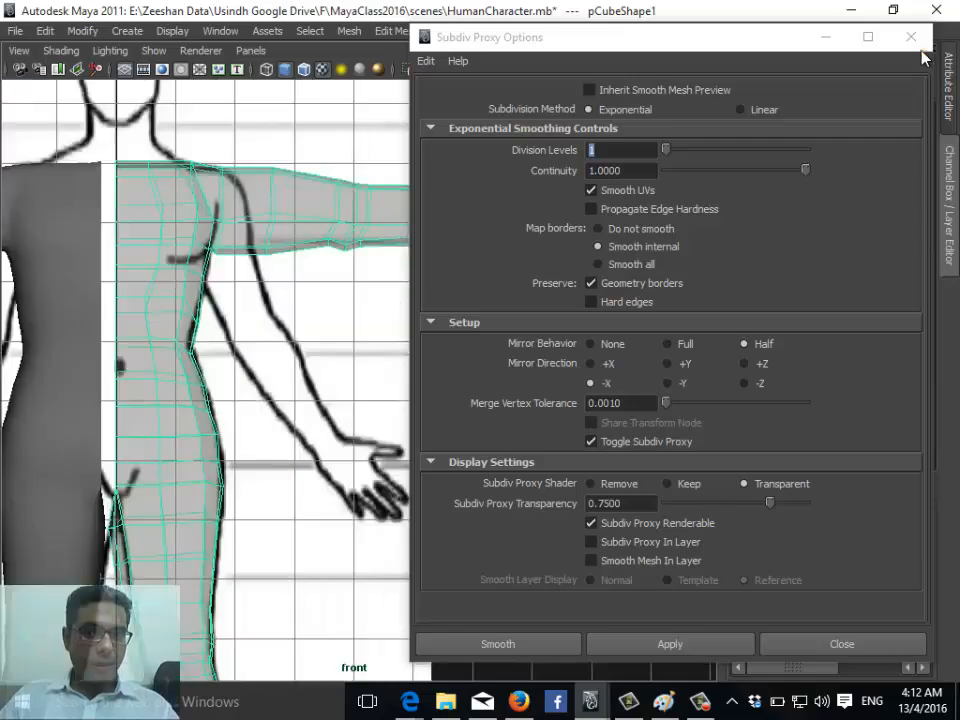
left_click(826, 37)
middle_click_drag(315, 424, 477, 432, "alt")
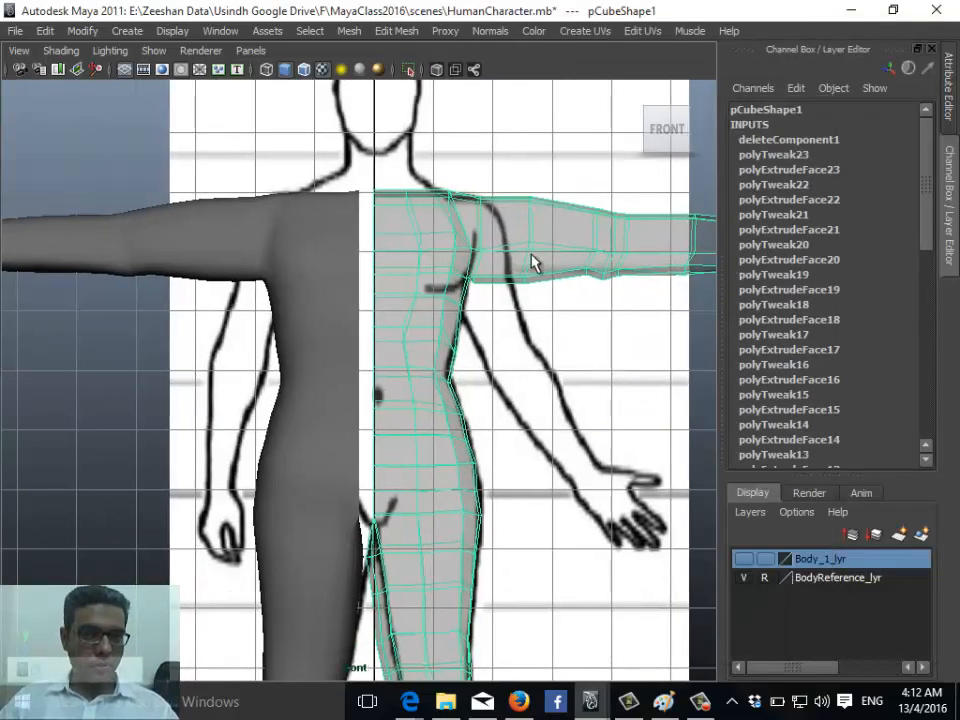
- Try shifting the vertex loop near the wrist on the transparent half to test the mirrored arm
right_click_drag(530, 254, 482, 252)
left_click_drag(618, 185, 649, 288)
right_click_drag(648, 294, 581, 229, "alt")
key("w")
mouse_move(606, 290)
left_mouse_down()
mouse_move(615, 258)
mouse_move(610, 310)
mouse_move(619, 272)
mouse_move(623, 315)
mouse_move(613, 270)
left_mouse_up()
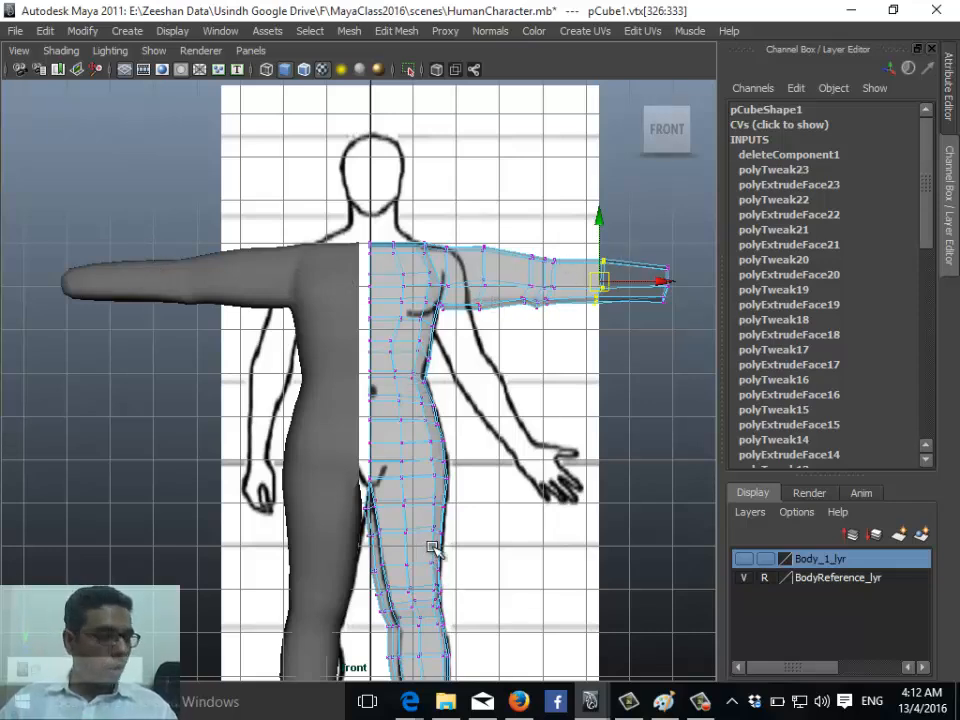
middle_click_drag(170, 272, 306, 373, "alt")
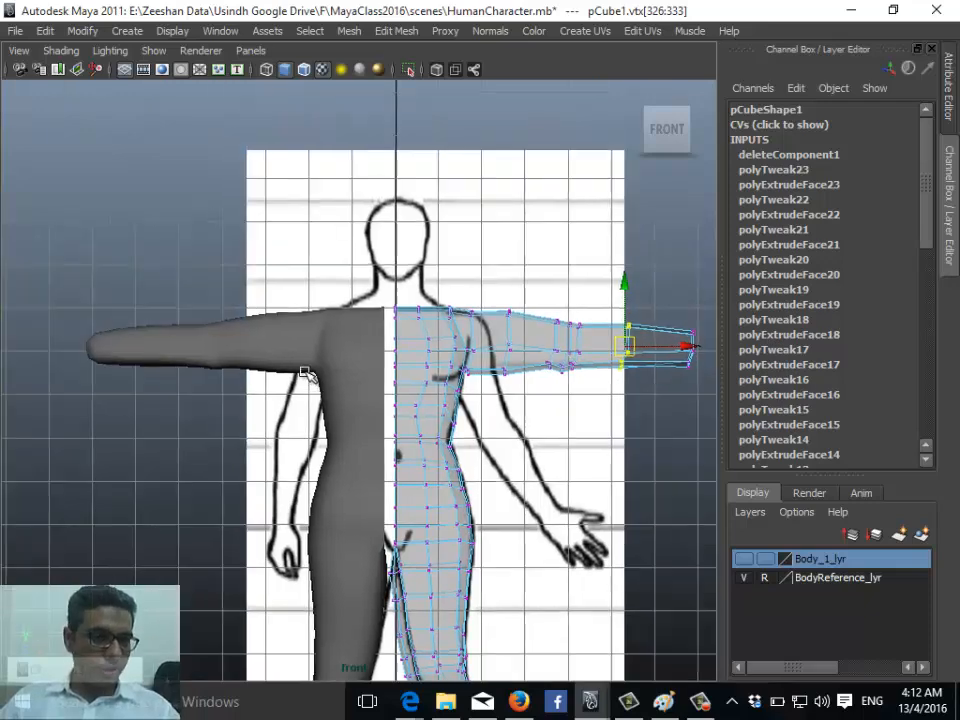
right_click_drag(306, 373, 483, 392, "alt")
middle_click_drag(668, 313, 561, 343, "alt")
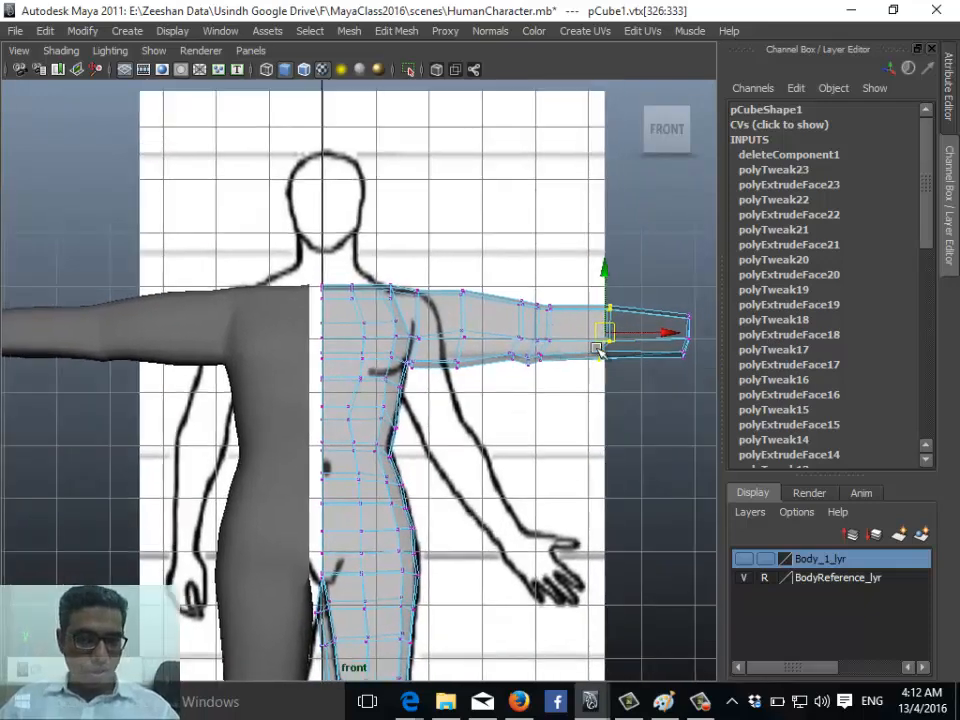
- Try lowering the underside vertices near the wrist, then select an upper-arm vertex and undo that selection
left_click_drag(595, 346, 622, 373)
right_click_drag(601, 383, 576, 300, "alt")
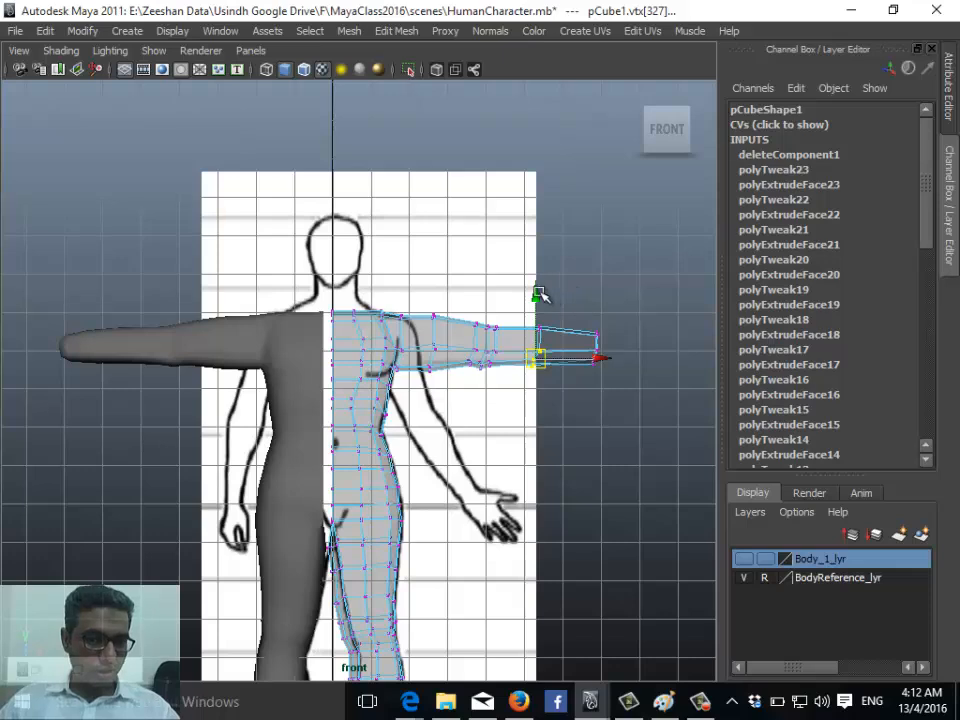
mouse_move(538, 294)
left_mouse_down()
mouse_move(540, 315)
mouse_move(542, 306)
left_mouse_up()
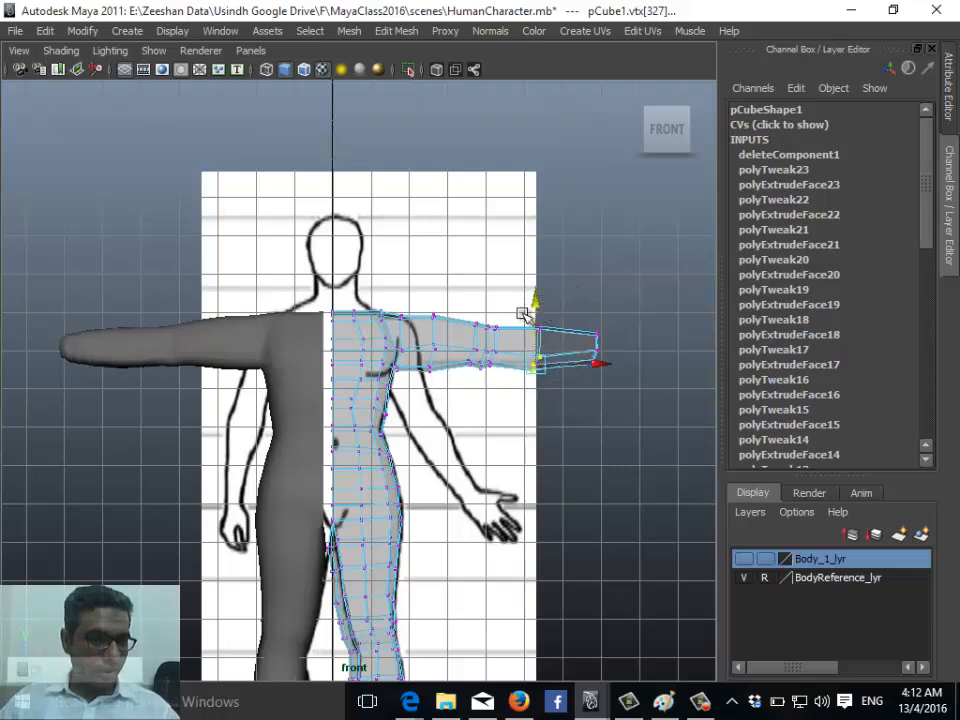
right_click_drag(333, 300, 443, 340, "alt")
left_click(438, 347)
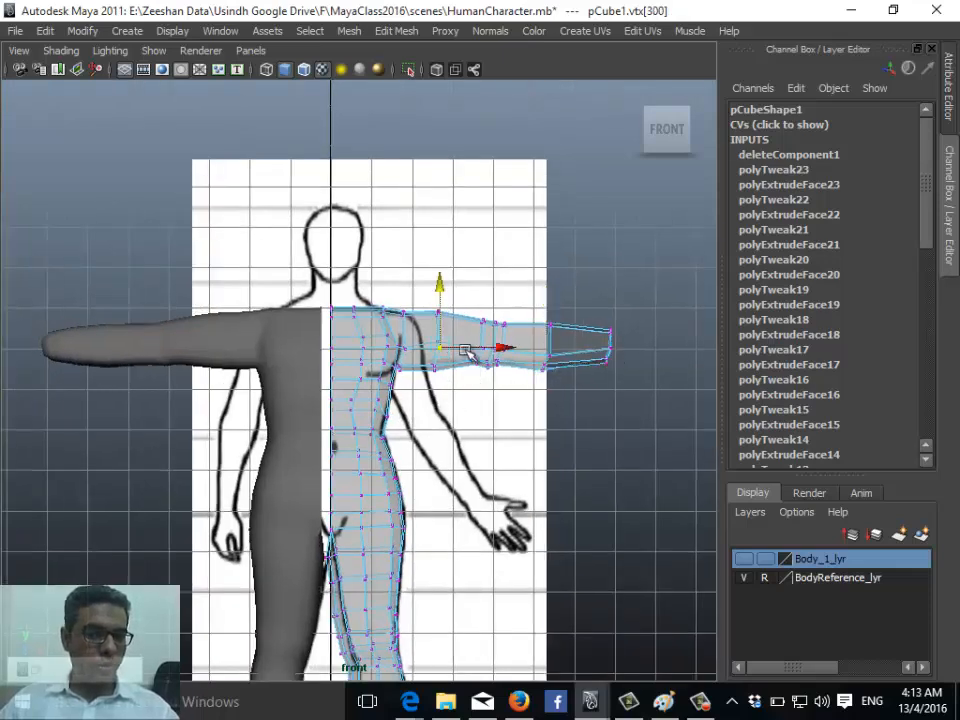
key("ctrl+z")
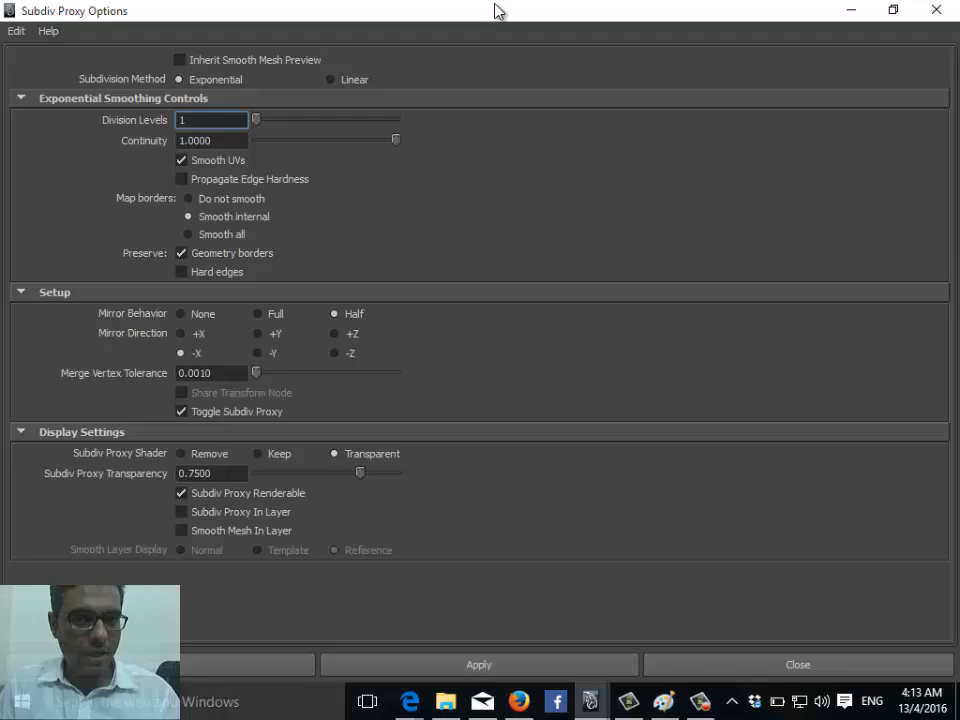
- Bring the Subdiv Proxy options beside the figure and undo the wrist vertex edits and the -X proxy
left_click_drag(495, 6, 619, 32)
middle_click_drag(309, 460, 224, 399, "alt")
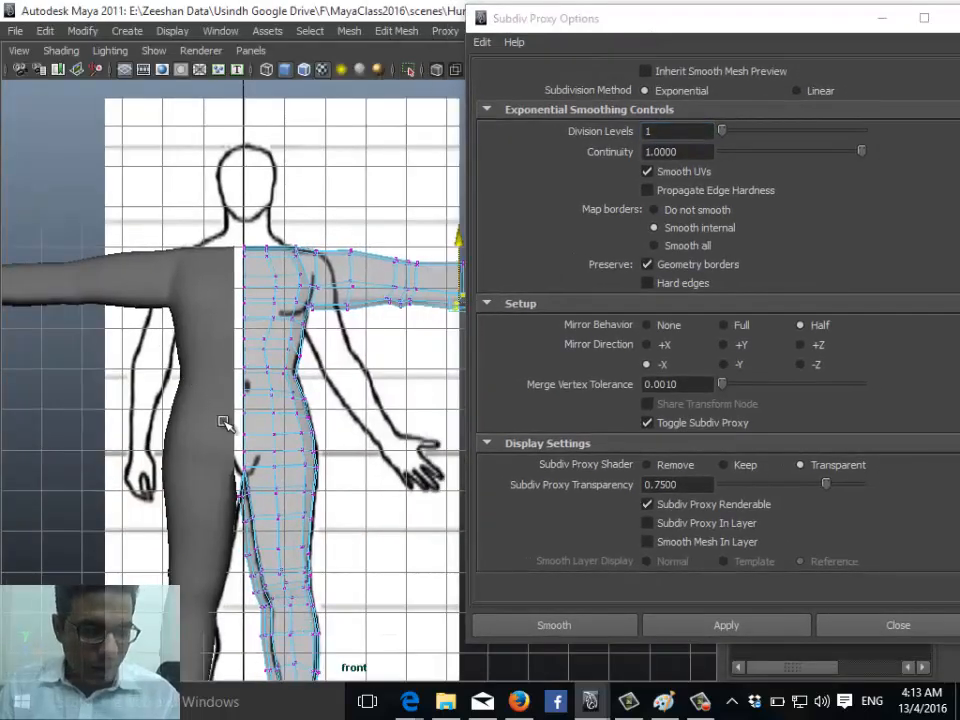
key("ctrl+z")
key("ctrl+z")
key("ctrl+z")
key("ctrl+z")
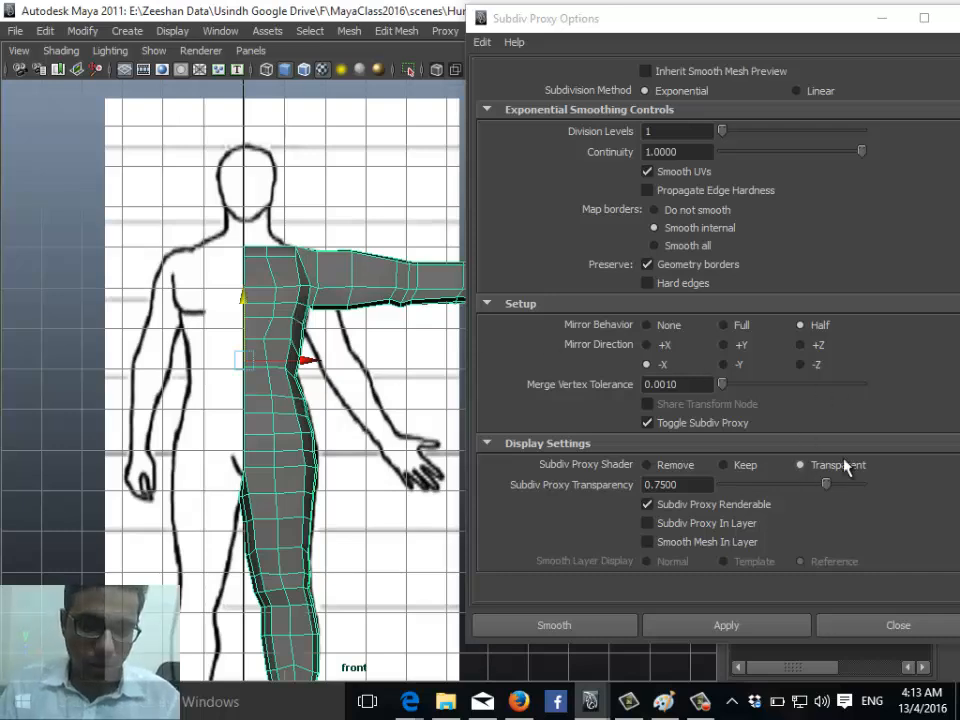
- Set the Subdiv Proxy Shader to Keep, apply the -X half-mirrored proxy and minimise the options window
left_click(738, 466)
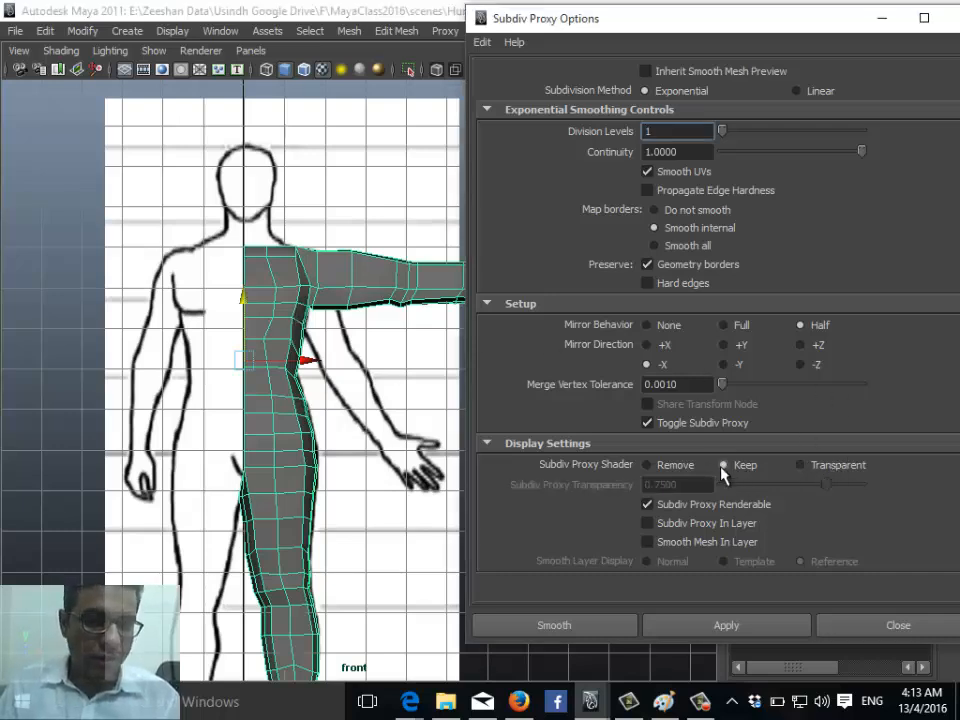
left_click(757, 636)
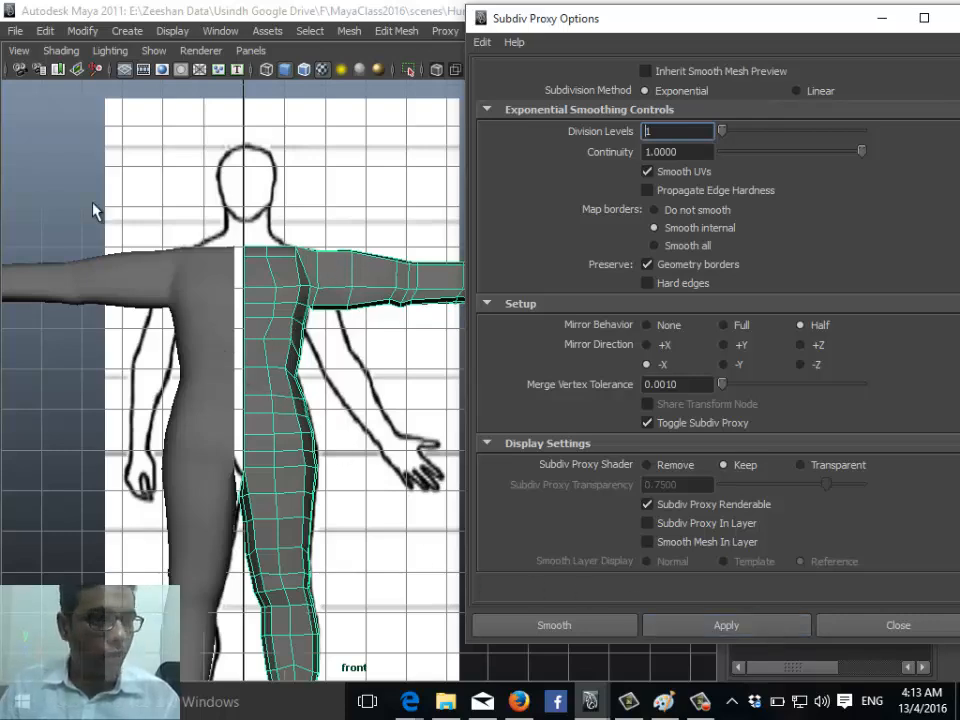
middle_click_drag(204, 362, 68, 323, "alt")
left_click(224, 355)
middle_click_drag(130, 420, 227, 348, "alt")
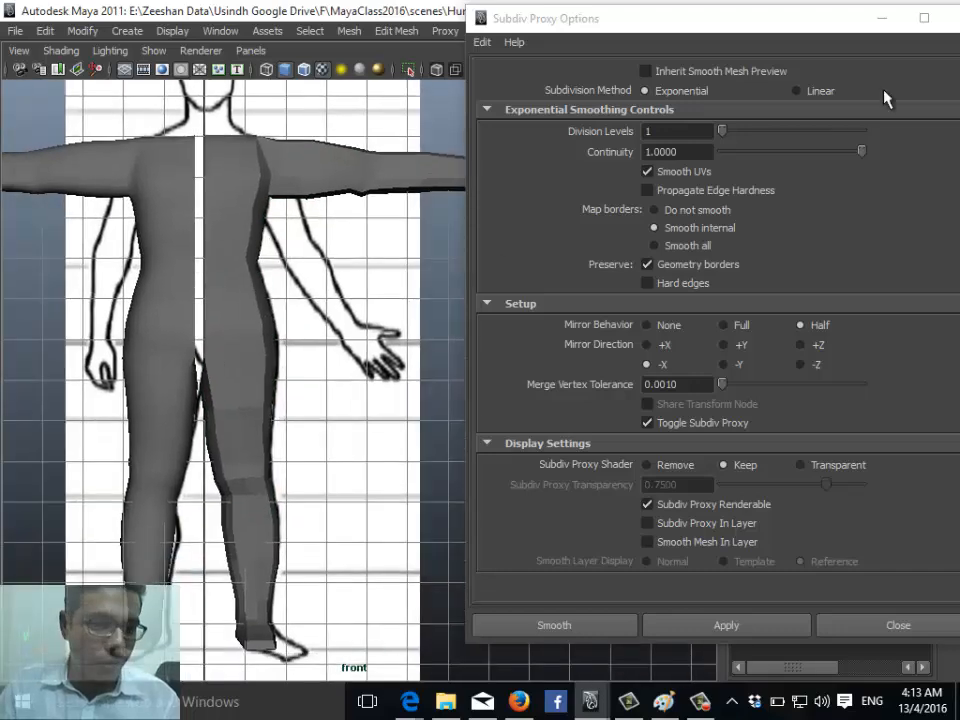
left_click(885, 24)
- Switch to the perspective view and hide the BodyReference_lyr layer
middle_click_drag(208, 398, 437, 403, "alt")
right_click_drag(437, 403, 466, 384, "alt")
key("space")
left_click(468, 369)
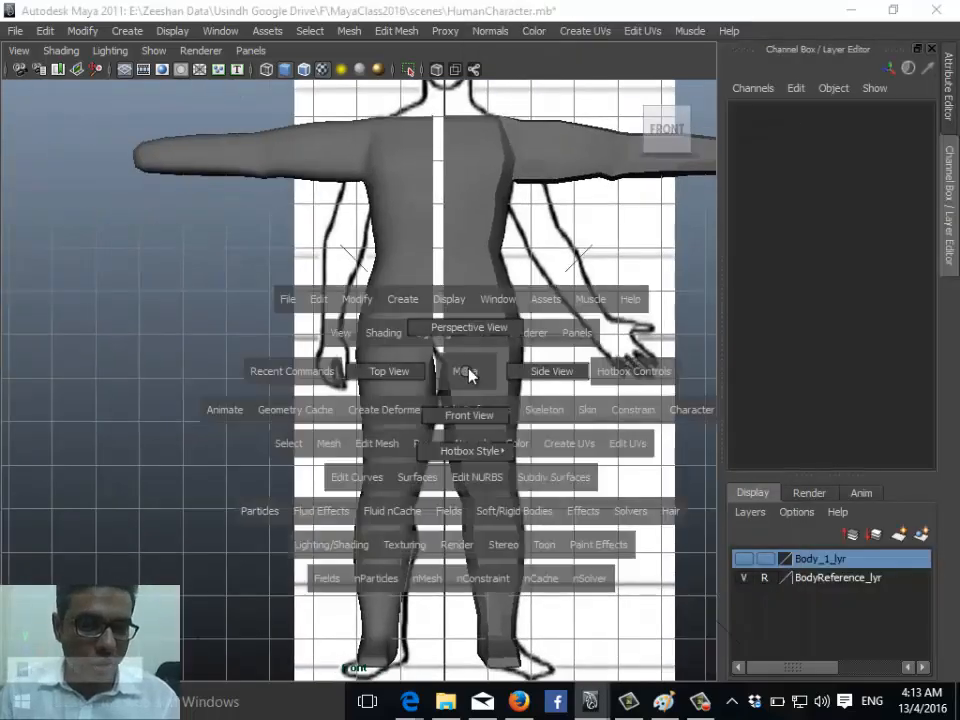
left_click_drag(468, 373, 469, 327)
left_click_drag(369, 450, 430, 444, "alt")
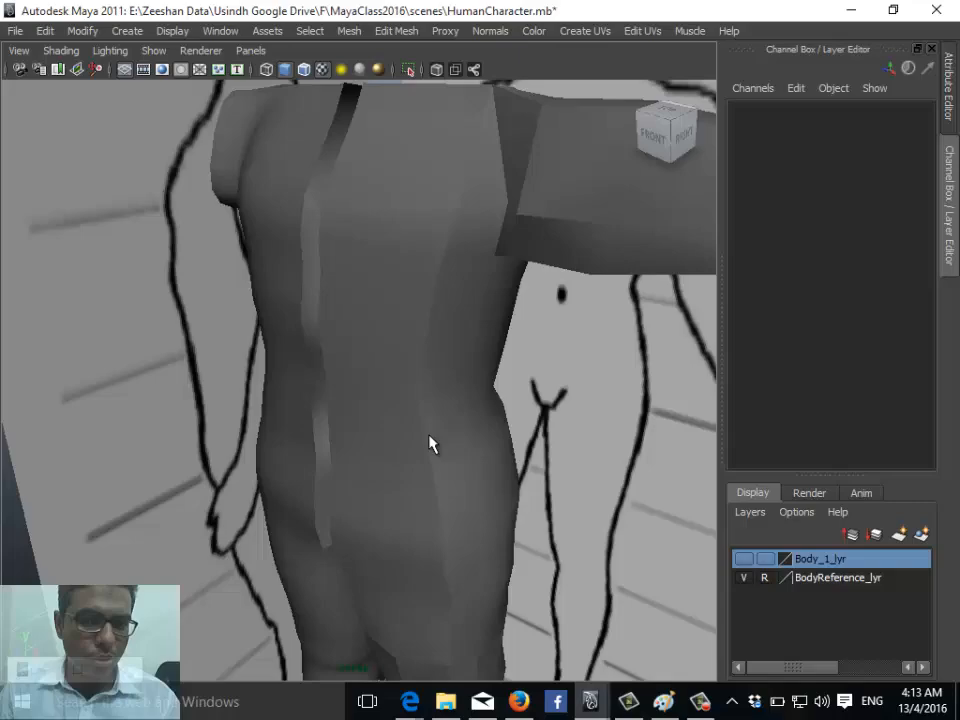
left_click(742, 578)
- Examine the gap between the smooth mirrored half and the original half from several angles, selecting each half in turn
left_click_drag(304, 440, 415, 388, "alt")
right_click_drag(415, 388, 356, 370, "alt")
middle_click_drag(356, 370, 358, 395, "alt")
left_click(440, 302)
middle_click_drag(482, 468, 430, 290, "alt")
left_click_drag(310, 440, 276, 404, "alt")
left_click(264, 422)
middle_click_drag(413, 433, 496, 302, "alt")
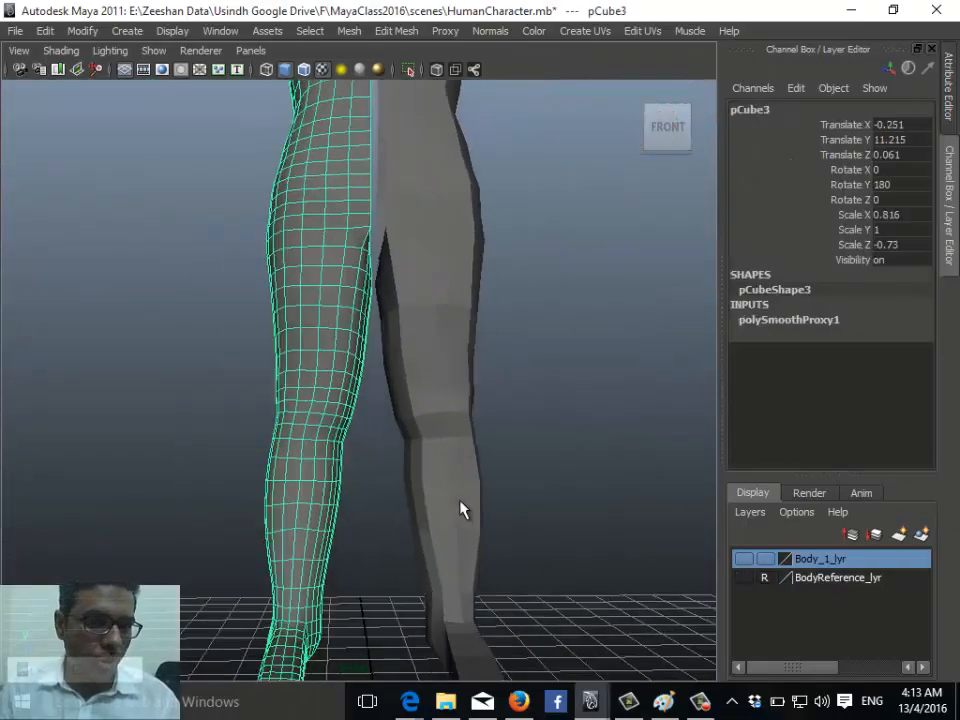
left_click(460, 510)
left_click_drag(460, 510, 49, 467, "alt")
middle_click_drag(376, 260, 354, 471, "alt")
left_click_drag(354, 471, 277, 491, "alt")
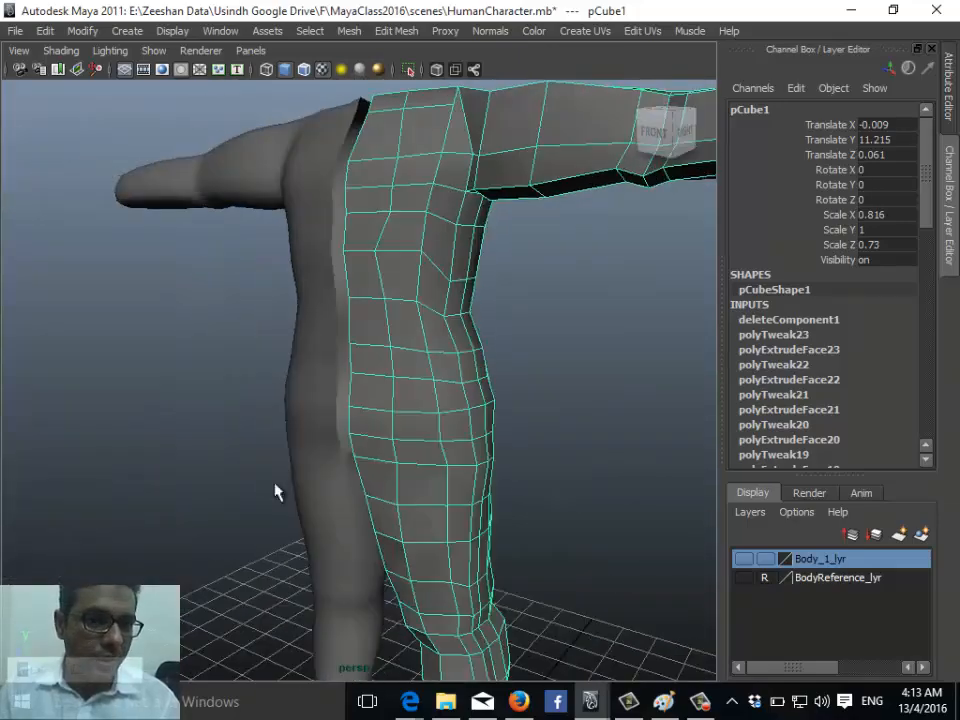
- Move two neighbouring centre-line vertices at the waist of the original half sideways in X toward the mirrored half
right_click_drag(275, 491, 439, 360, "alt")
left_click_drag(439, 360, 393, 319, "alt")
right_click_drag(352, 290, 279, 281)
left_click(327, 289)
left_click_drag(331, 311, 386, 290, "alt")
key("w")
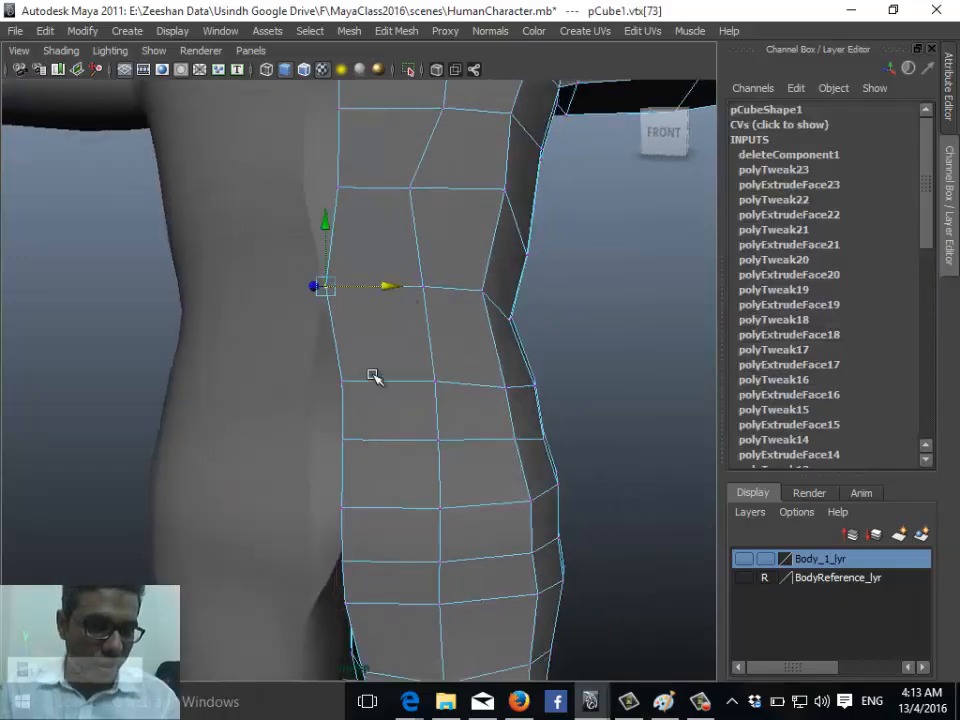
left_click(341, 382)
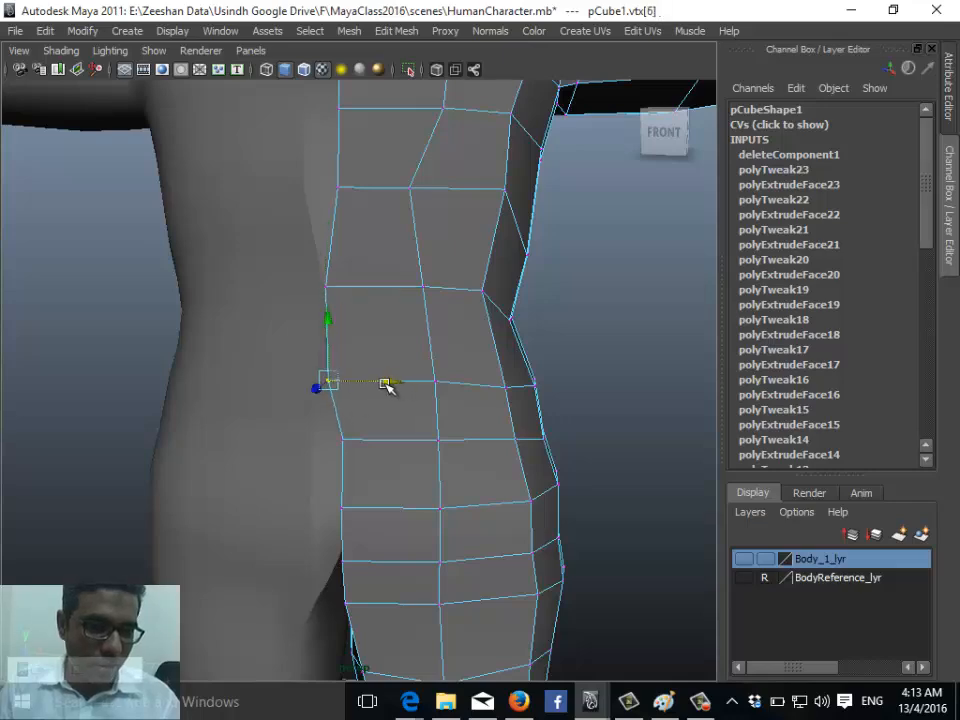
- Shift the lower of the two waist centre-line vertices in depth along Z and check the mirrored half
left_click_drag(388, 386, 304, 387, "alt")
middle_click_drag(183, 376, 272, 386)
left_click_drag(337, 340, 308, 397, "alt")
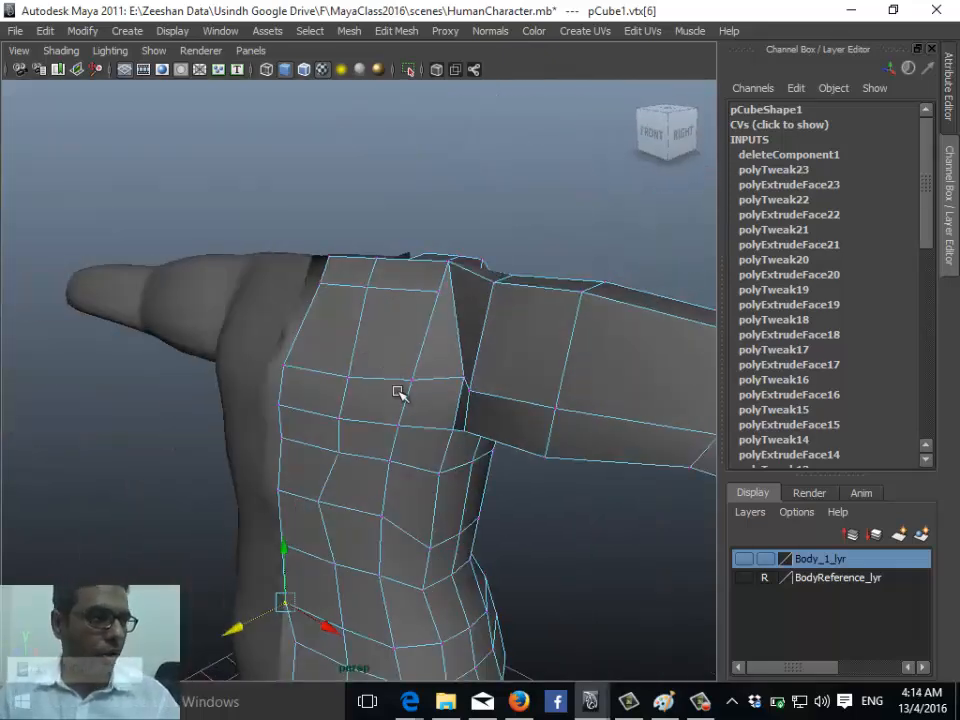
right_click_drag(488, 385, 328, 396, "alt")
left_click_drag(328, 396, 353, 401, "alt")
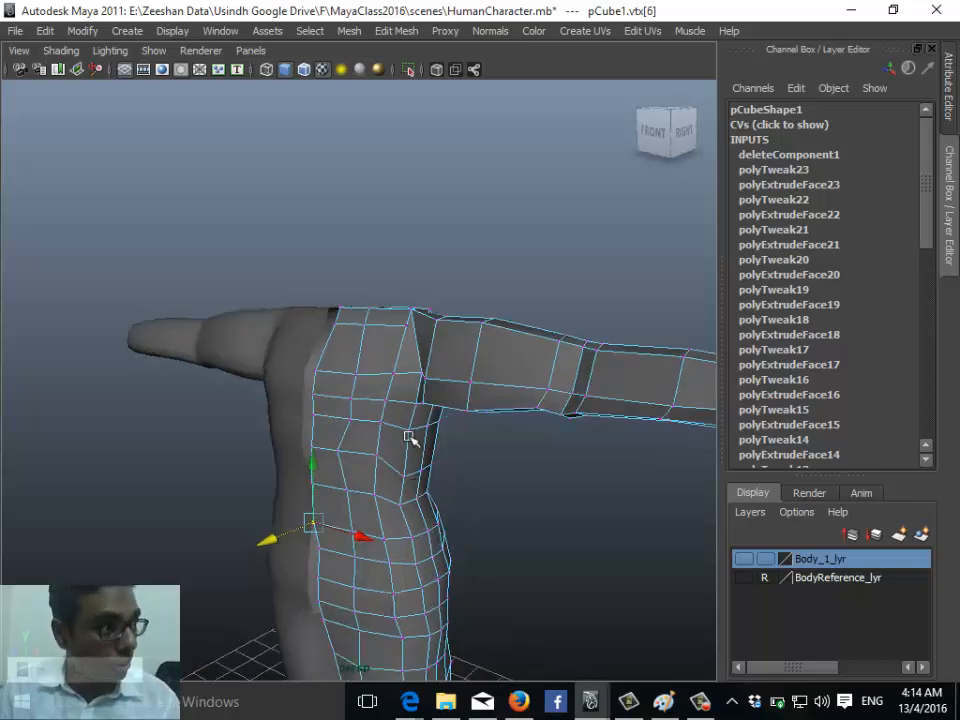
- Examine the seam between the smooth mirrored half and the original half from the front and sides, selecting each half in turn
left_click(283, 361)
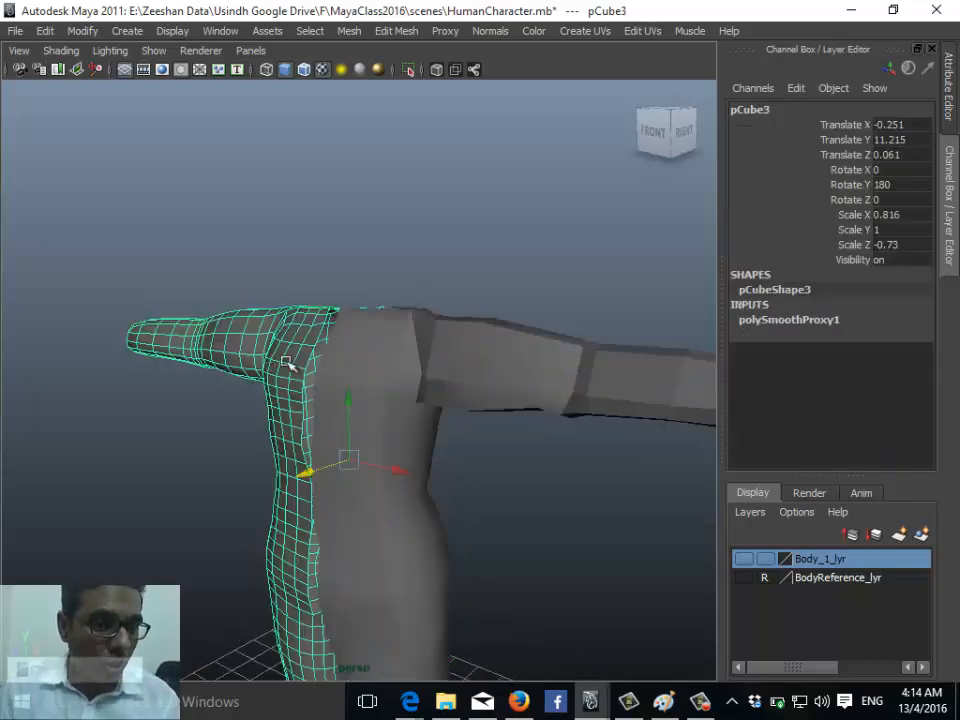
left_click_drag(355, 490, 420, 506, "alt")
left_click(383, 406)
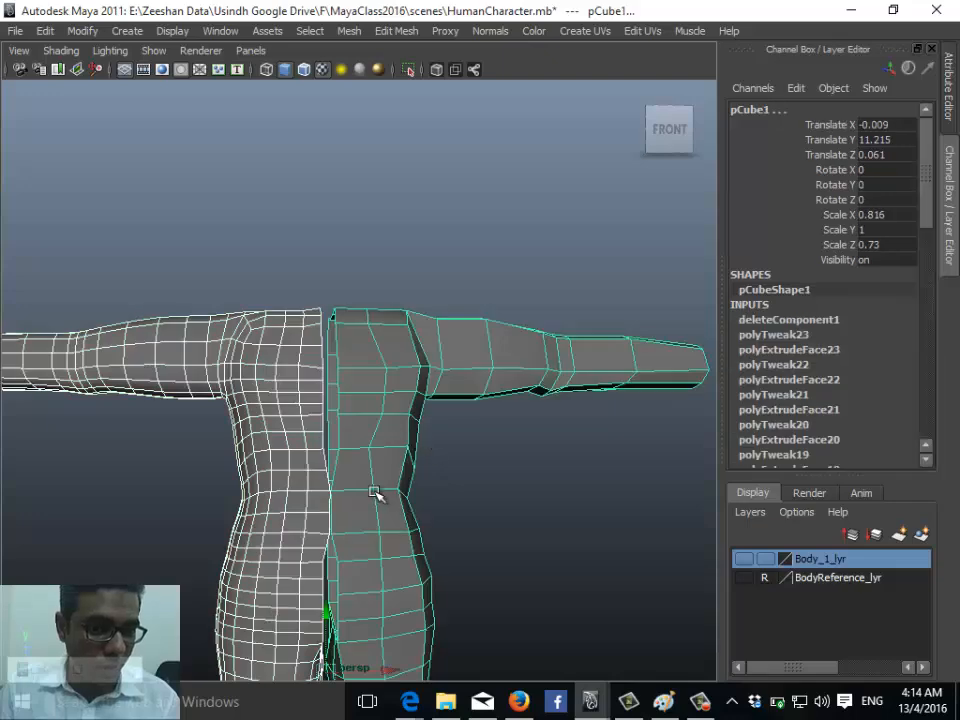
right_click_drag(375, 493, 390, 381, "alt")
left_click(313, 304)
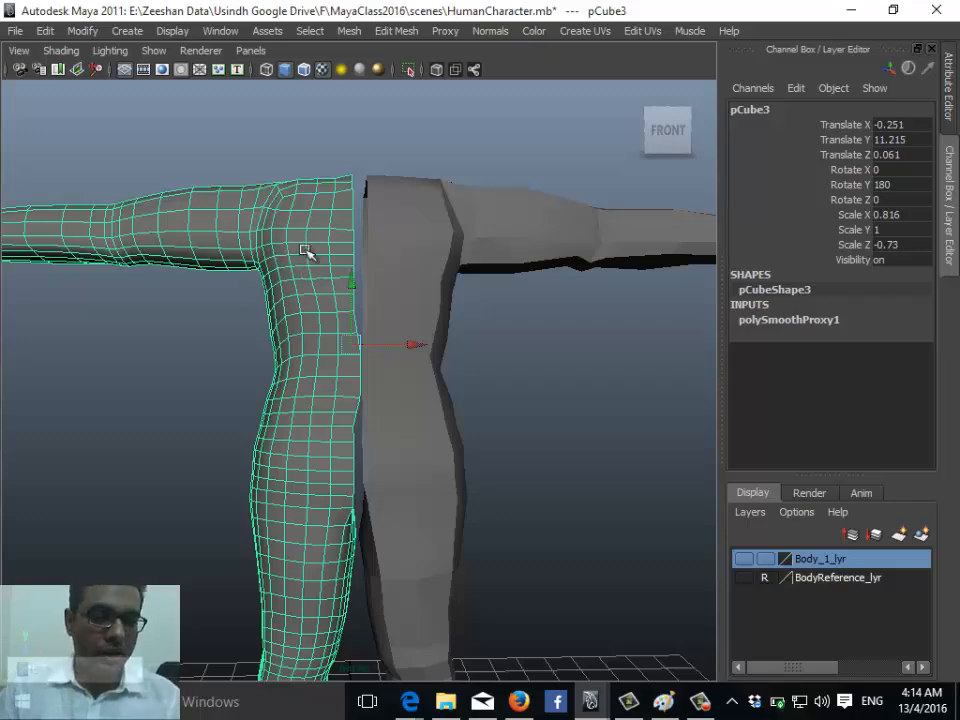
left_click_drag(576, 469, 531, 187, "alt")
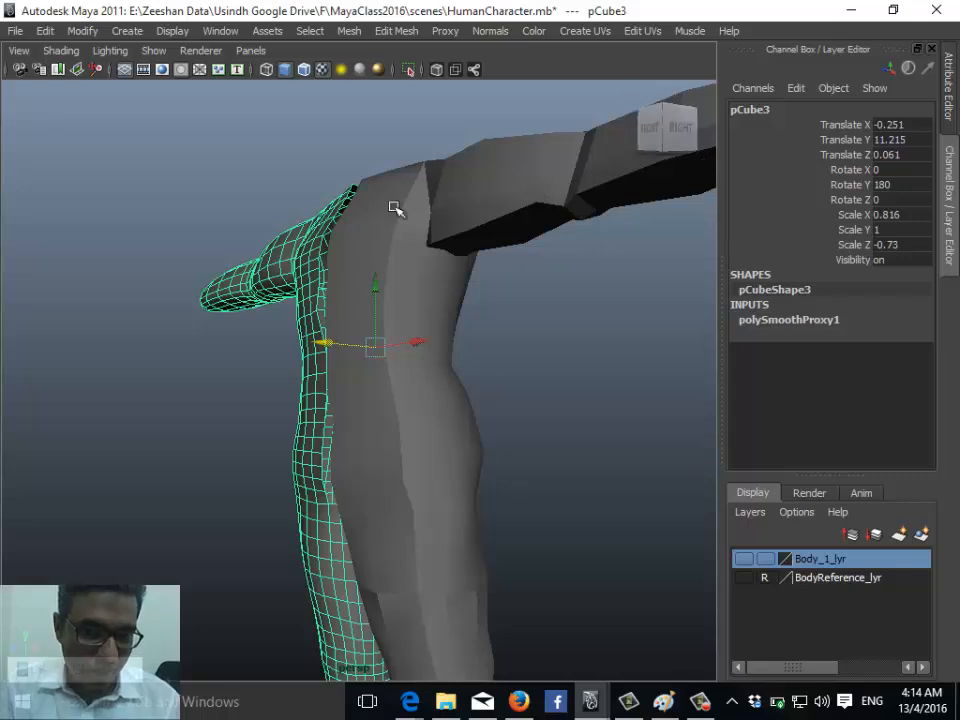
left_click(407, 414)
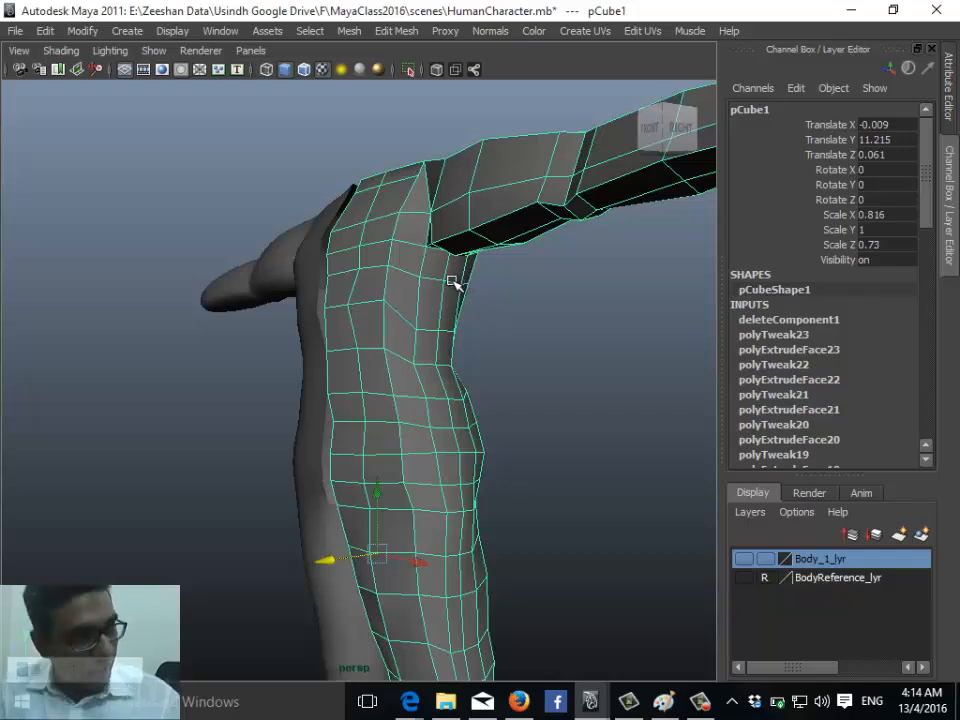
left_click_drag(302, 326, 491, 345, "alt")
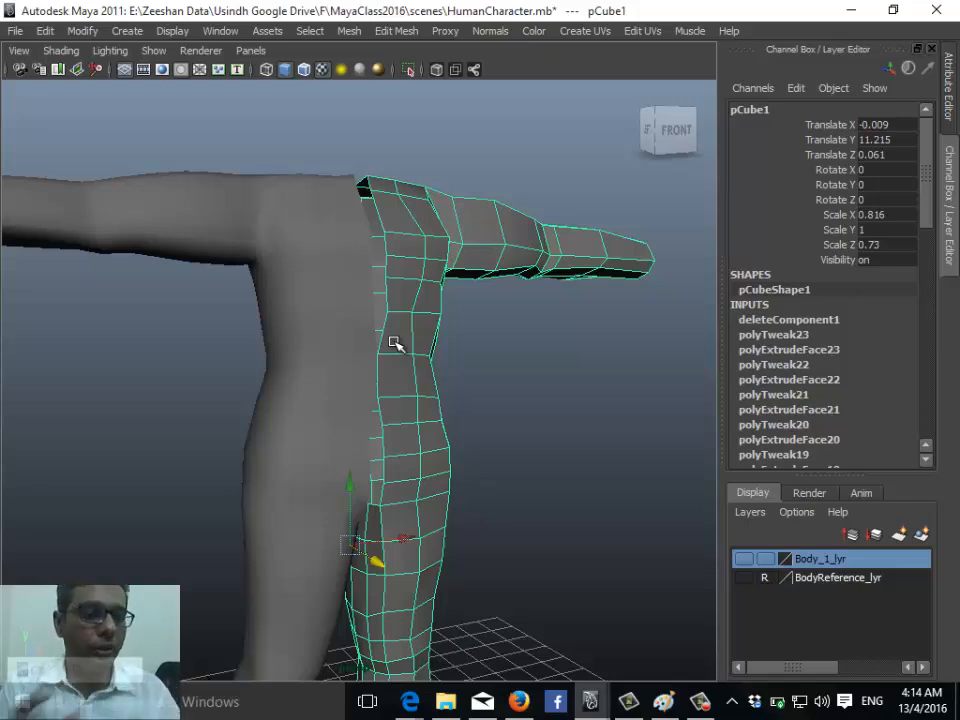
left_click_drag(512, 325, 405, 342, "alt")
right_click_drag(352, 350, 400, 366, "alt")
left_click_drag(340, 368, 378, 371, "alt")
- Undo the recent selection changes and moves of the waist centre-line vertices on the original half
key("ctrl+z")
key("ctrl+z")
key("ctrl+z")
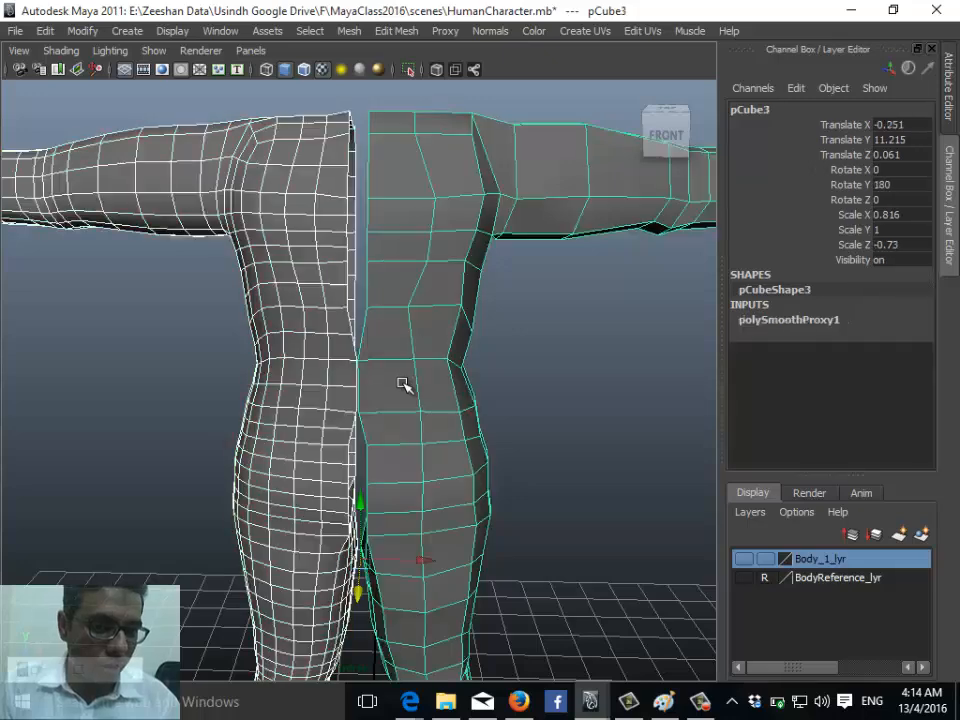
key("ctrl+z")
key("ctrl+z")
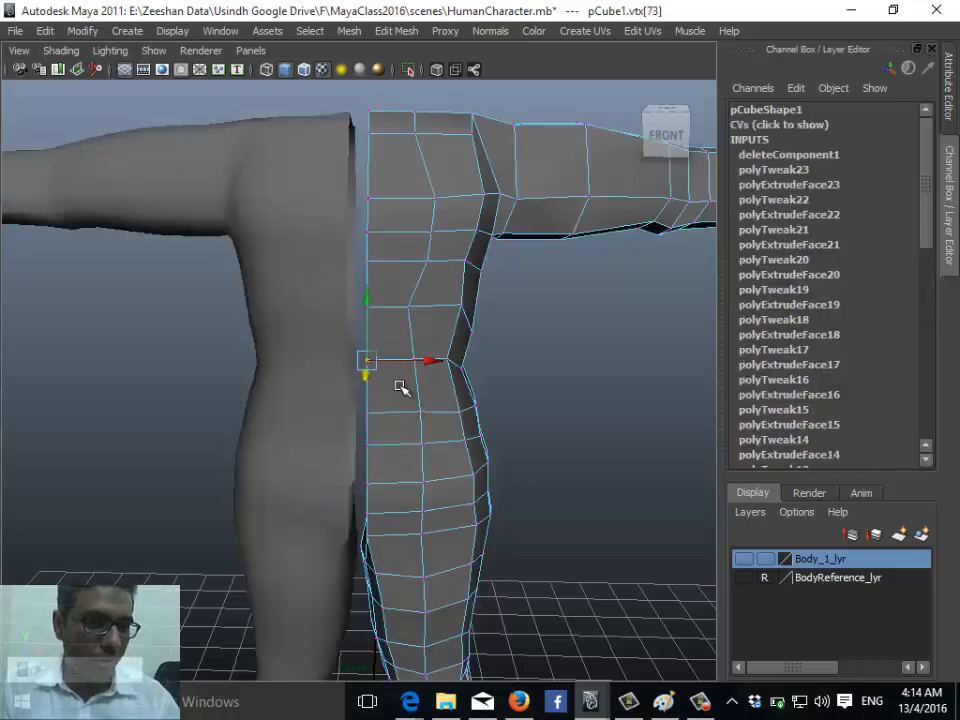
- In the front view, select all torso centre-line vertices of the original half and move them in X to meet the mirrored half
key("space")
left_click_drag(401, 382, 400, 408)
middle_click_drag(429, 353, 415, 477, "alt")
right_click_drag(415, 477, 463, 438, "alt")
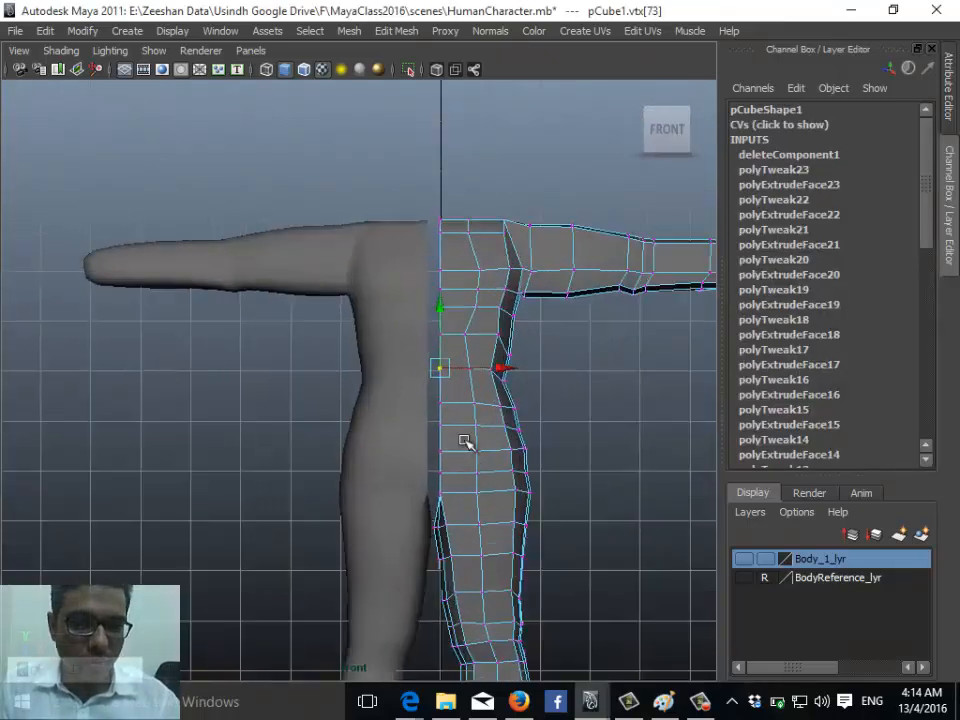
left_click_drag(400, 203, 452, 491)
scroll(456, 510, "up", 2)
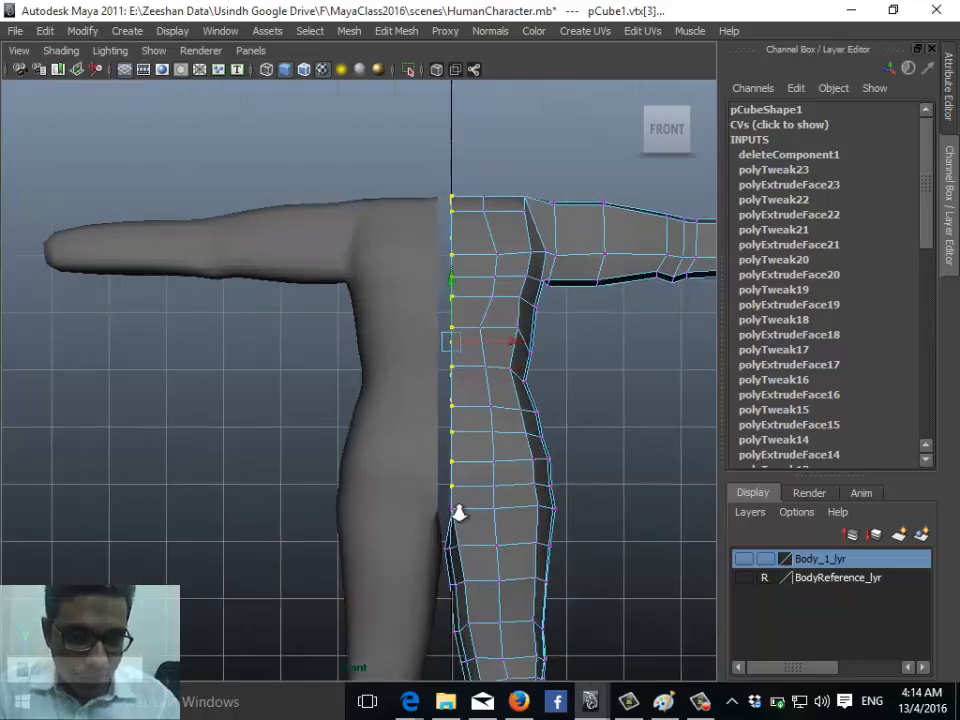
scroll(578, 340, "up", 2)
left_click_drag(549, 330, 538, 330)
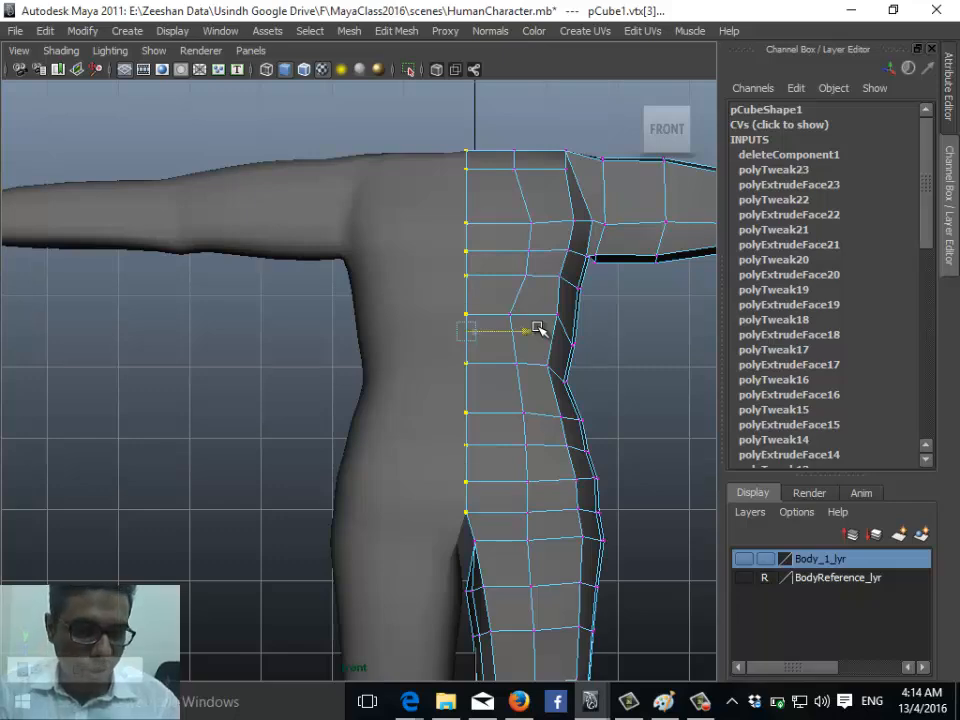
- In the perspective view, select the three remaining centre-line vertices at the crotch and move them in X against the mirrored half
key("space")
key("space")
left_click_drag(538, 330, 452, 493, "alt")
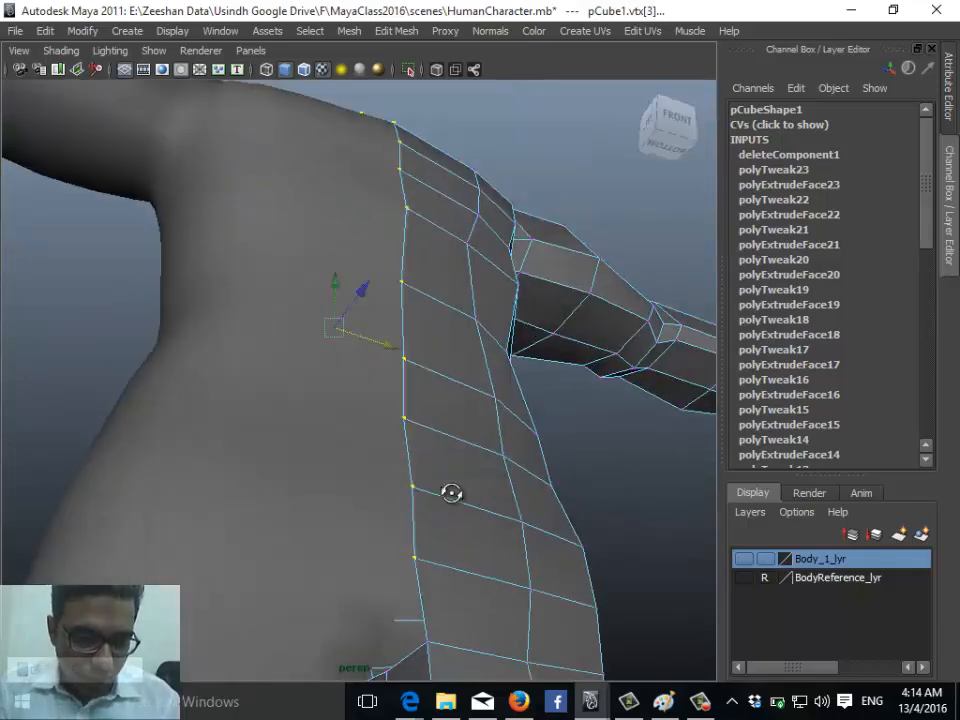
middle_click_drag(452, 493, 324, 223, "alt")
left_click_drag(324, 223, 320, 390, "alt")
scroll(432, 416, "up", 3)
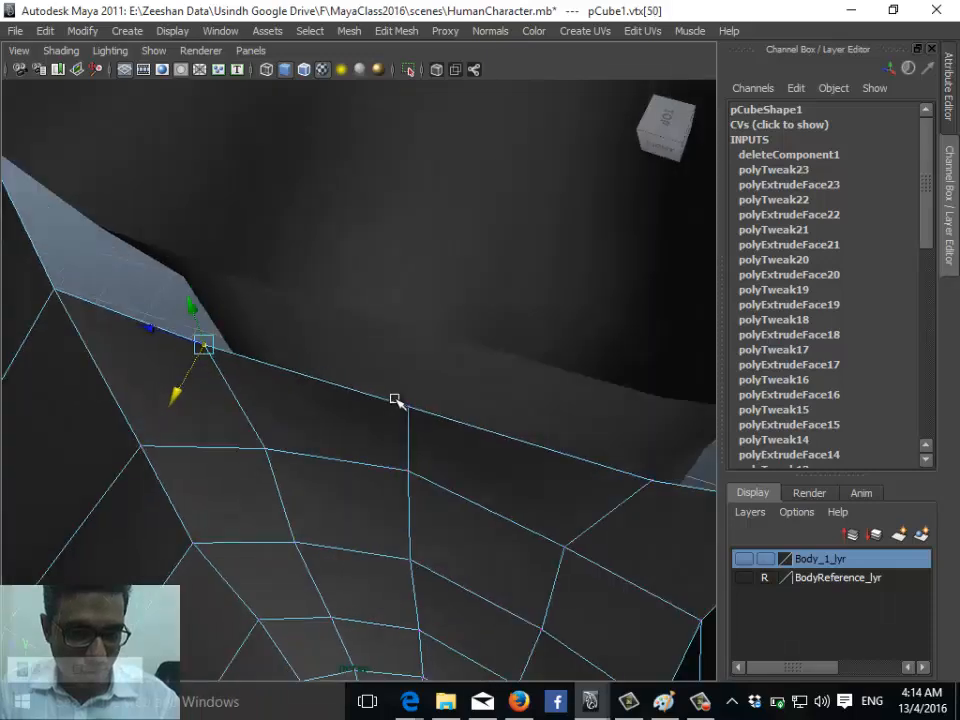
left_click(422, 407, "shift")
key("alt+space")
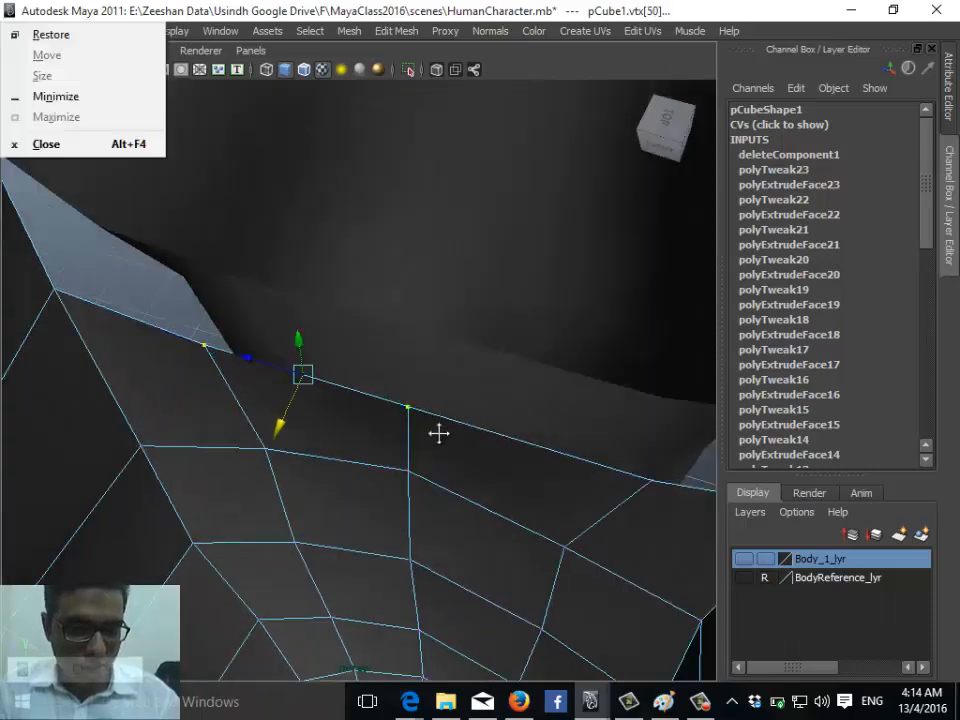
left_click(656, 481, "shift")
key("ctrl+z")
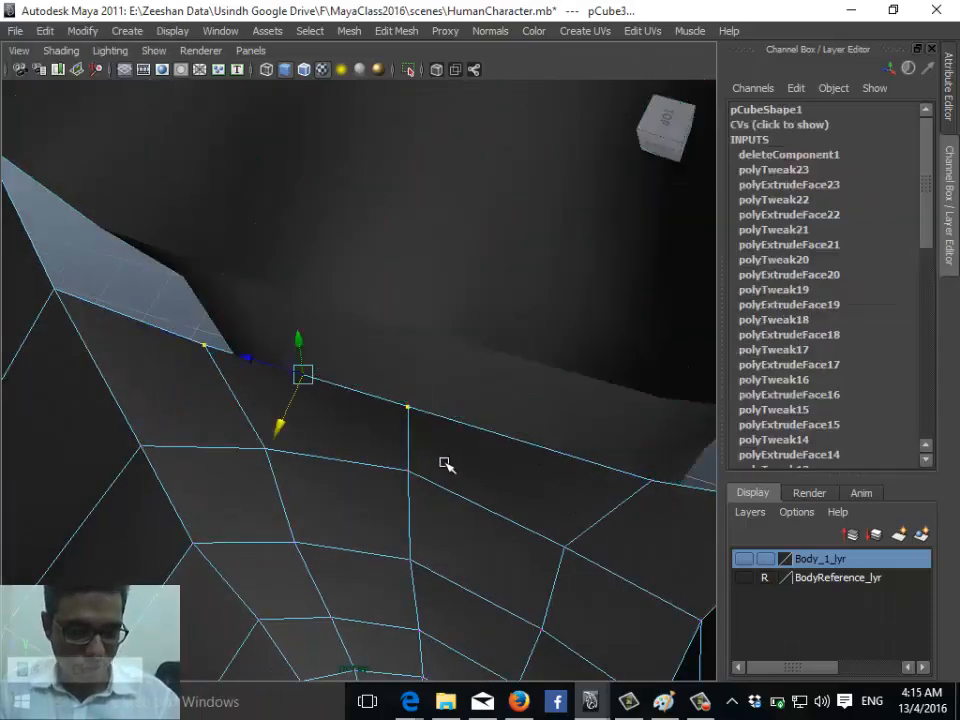
left_click(652, 482, "shift")
left_click_drag(394, 464, 433, 435)
- Return the original half to object mode and check the closed seam on the whole torso
left_click_drag(416, 331, 260, 380, "alt")
right_click_drag(355, 361, 276, 424)
middle_click_drag(332, 160, 357, 350, "alt")
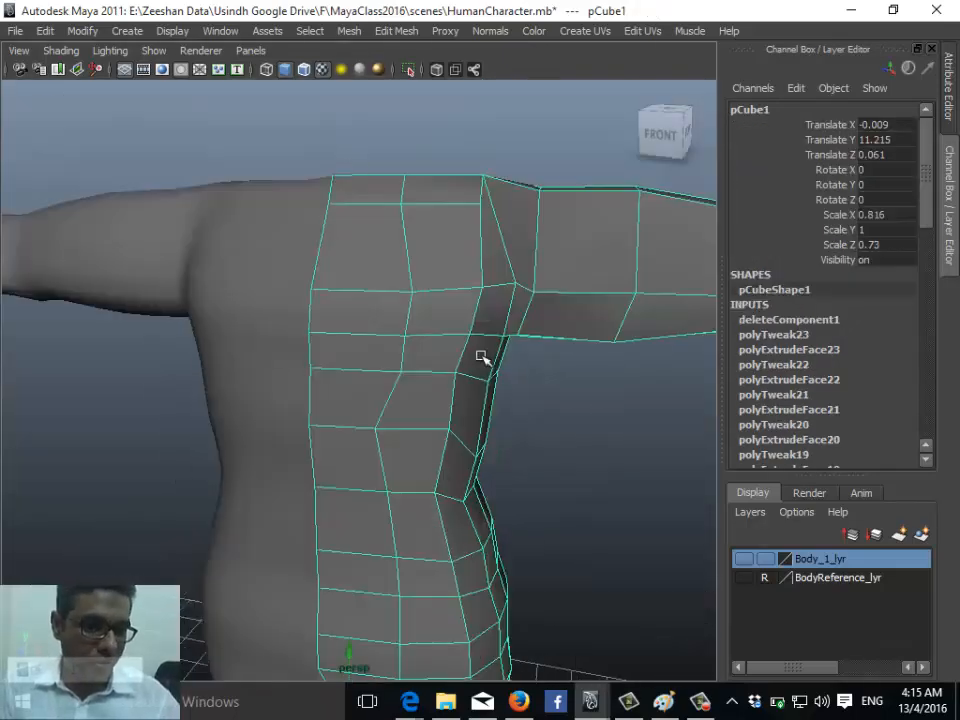
right_click_drag(598, 388, 537, 343, "alt")
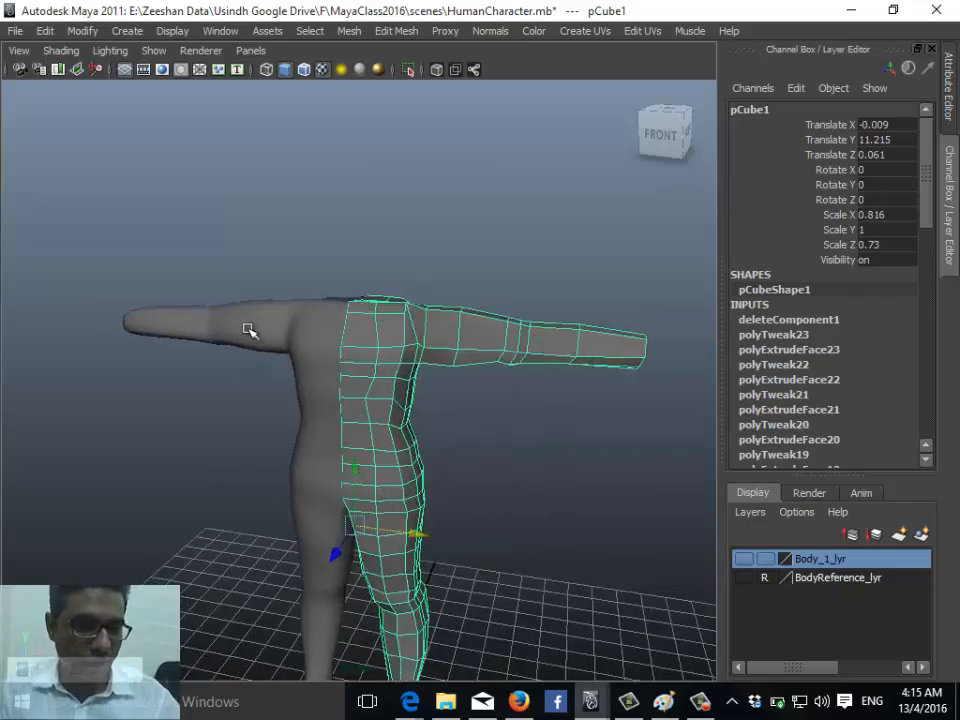
mouse_move(392, 291)
left_mouse_down("alt")
mouse_move(347, 334)
mouse_move(388, 313)
left_mouse_up("alt")
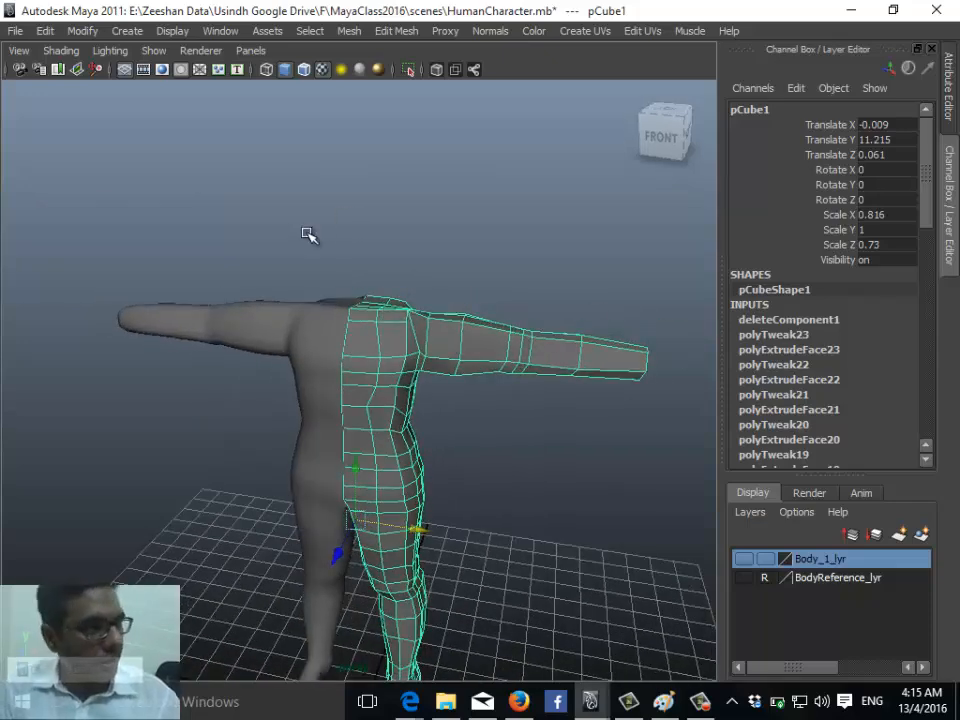
- Delete the smooth mirrored half to view the original half alone, and undo the deletion
left_click(317, 381)
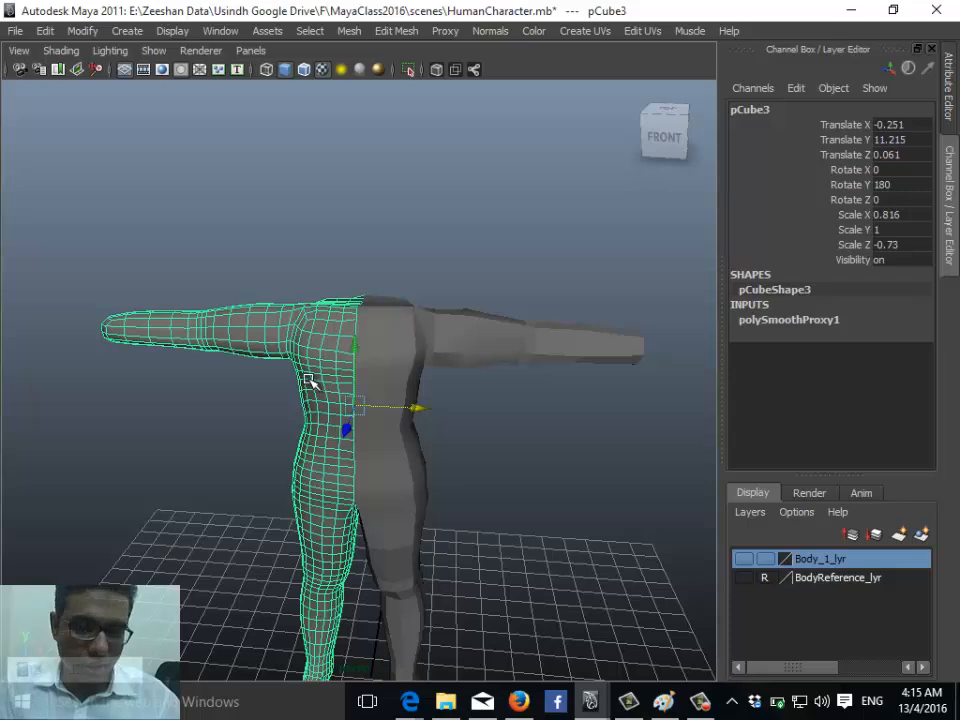
key("Delete")
right_click_drag(311, 379, 383, 329, "alt")
left_click(376, 332)
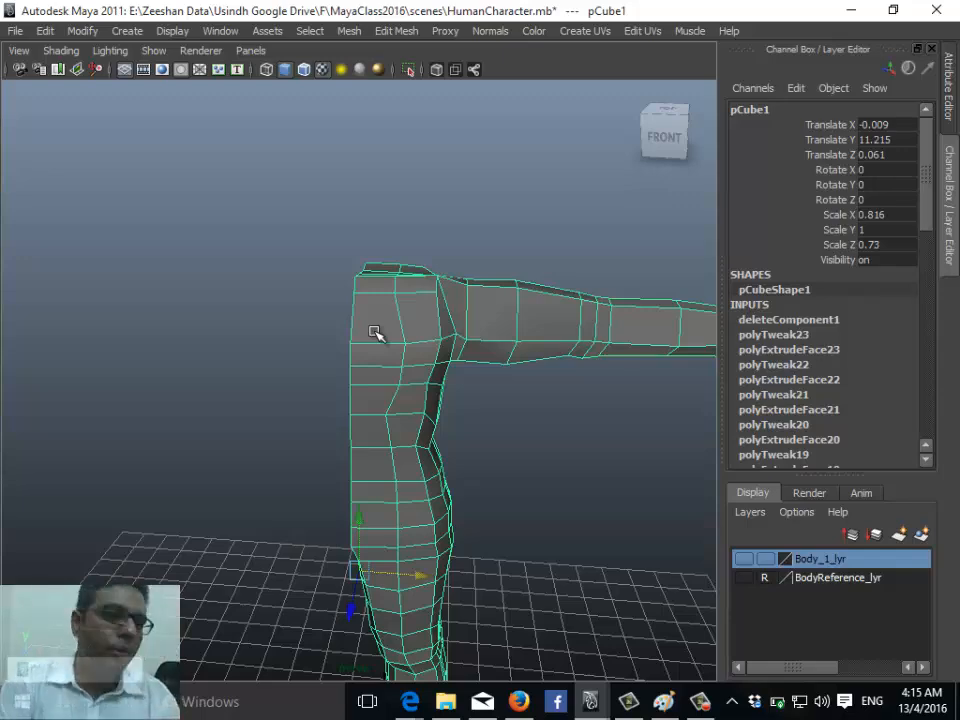
key("ctrl+z")
key("ctrl+z")
key("ctrl+z")
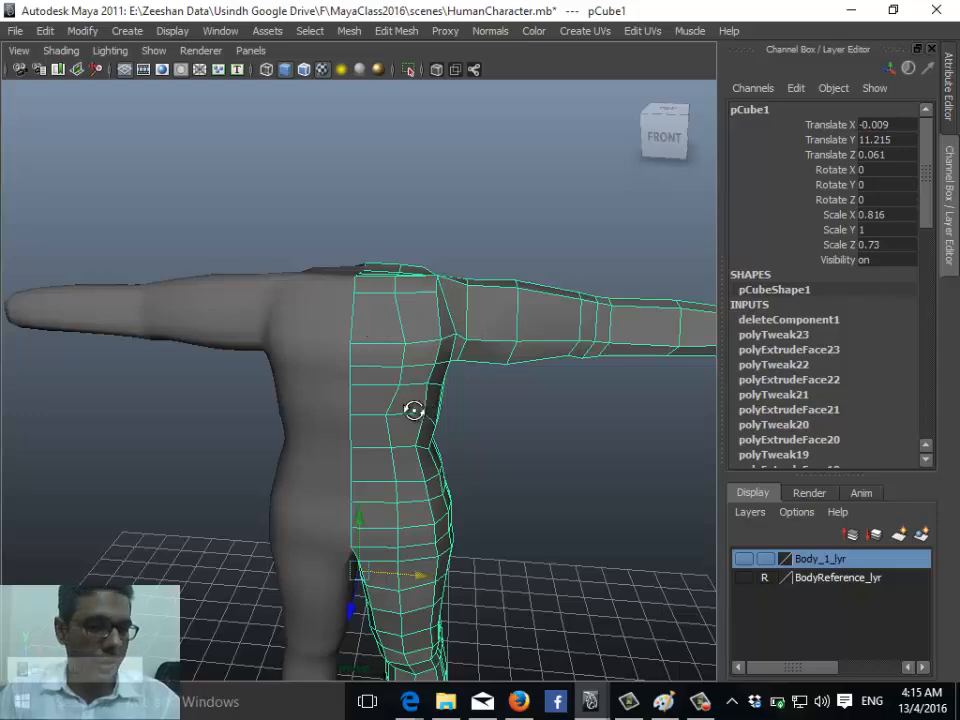
- Bring the whole figure into view and save the HumanCharacter.mb scene
middle_click_drag(413, 409, 364, 223, "alt")
scroll(347, 335, "down", 5)
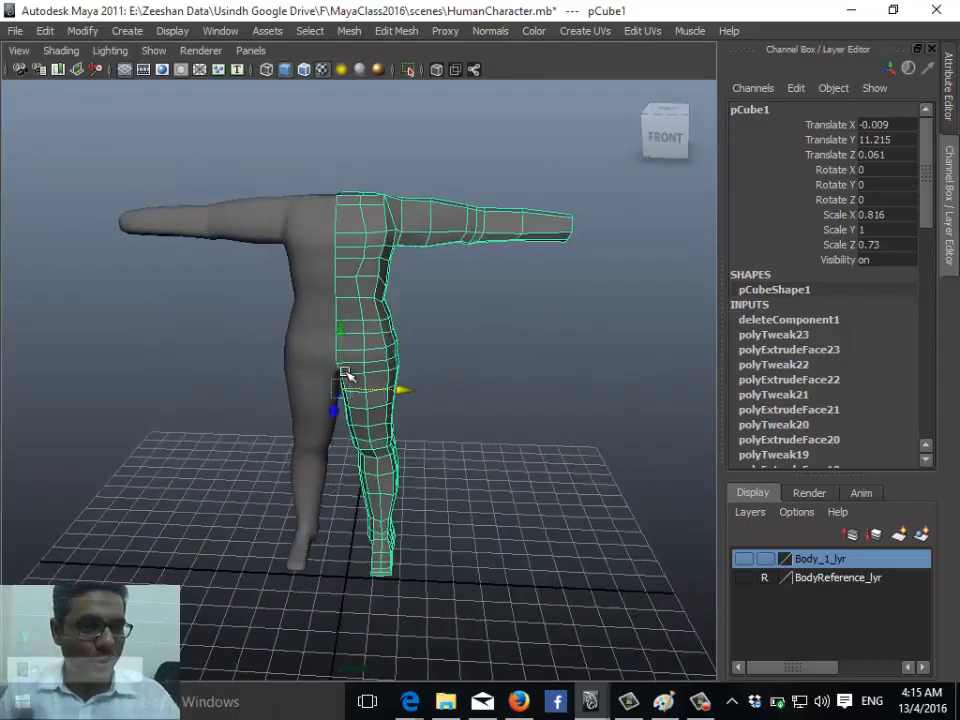
key("ctrl+s")
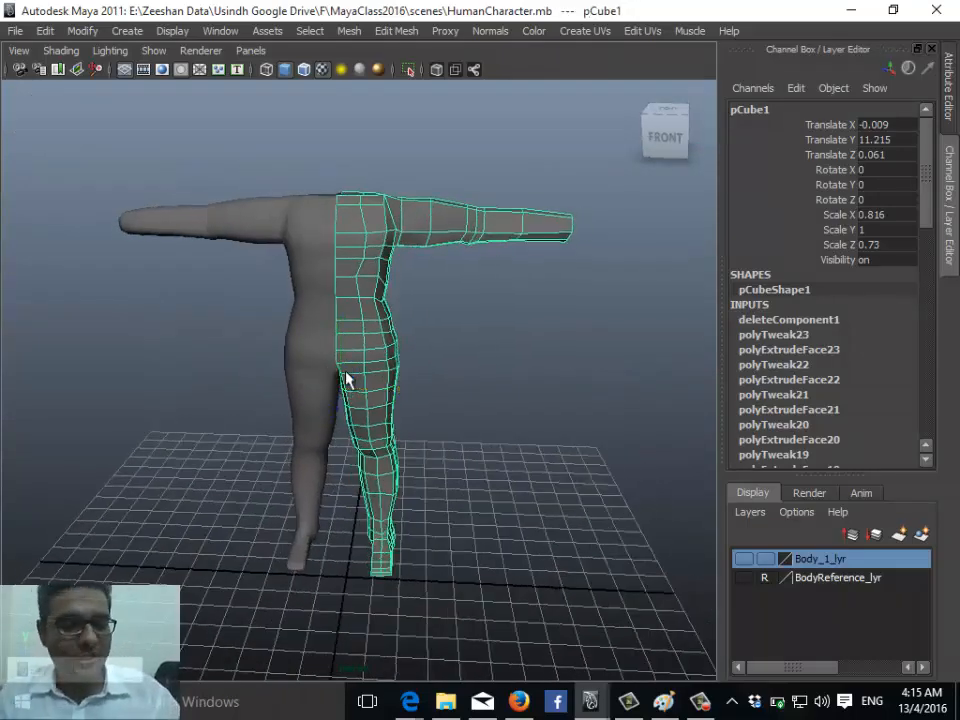